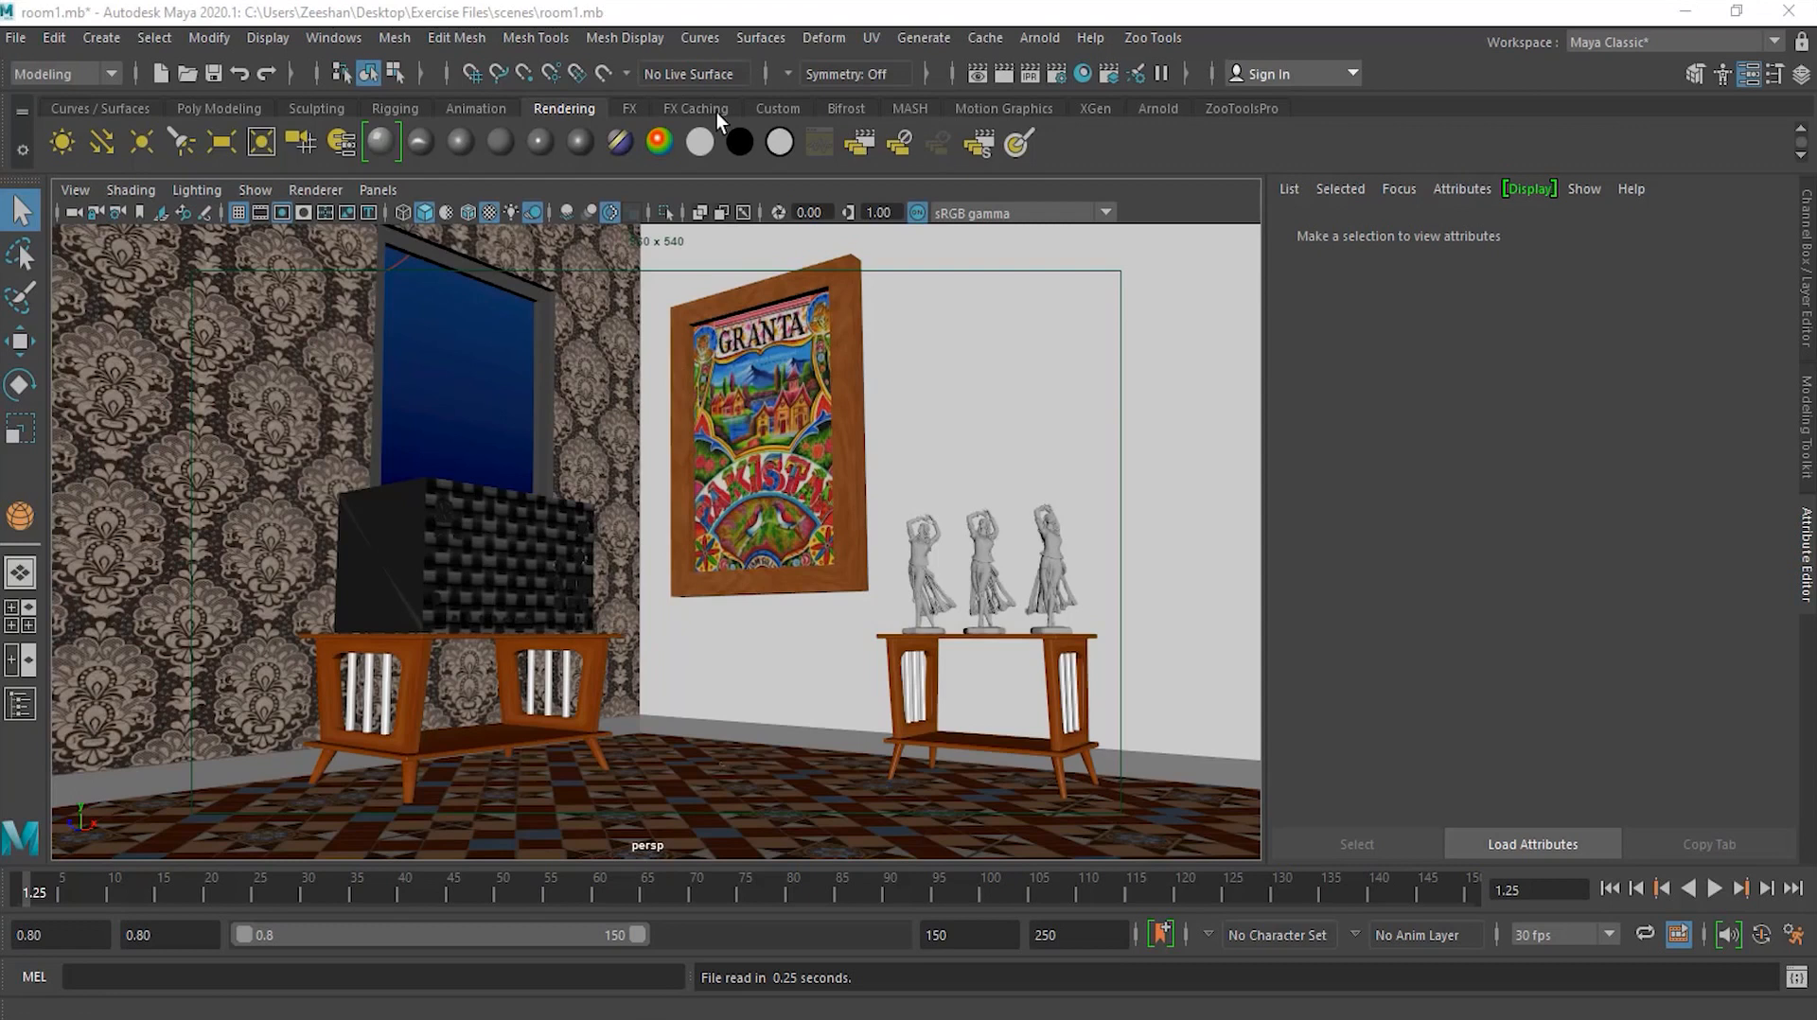
Open the Render Settings and set the renderer to Maya Software
left_click(338, 39)
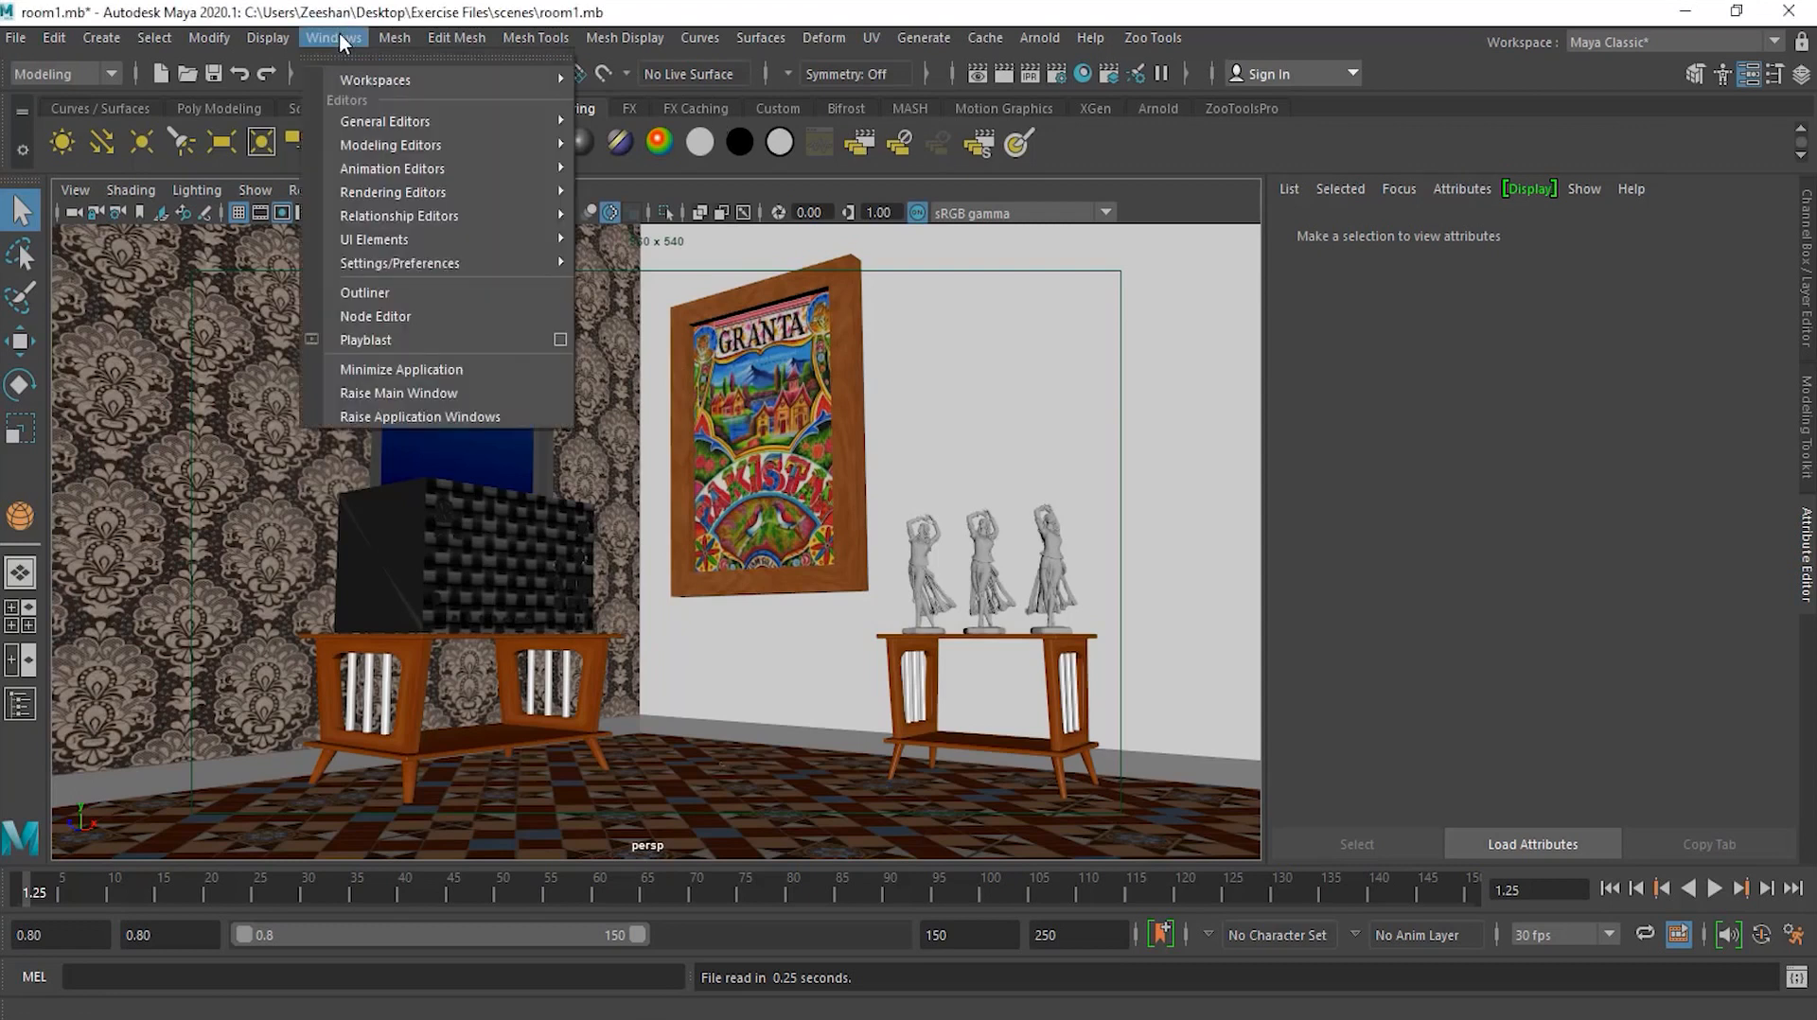
mouse_move(467, 199)
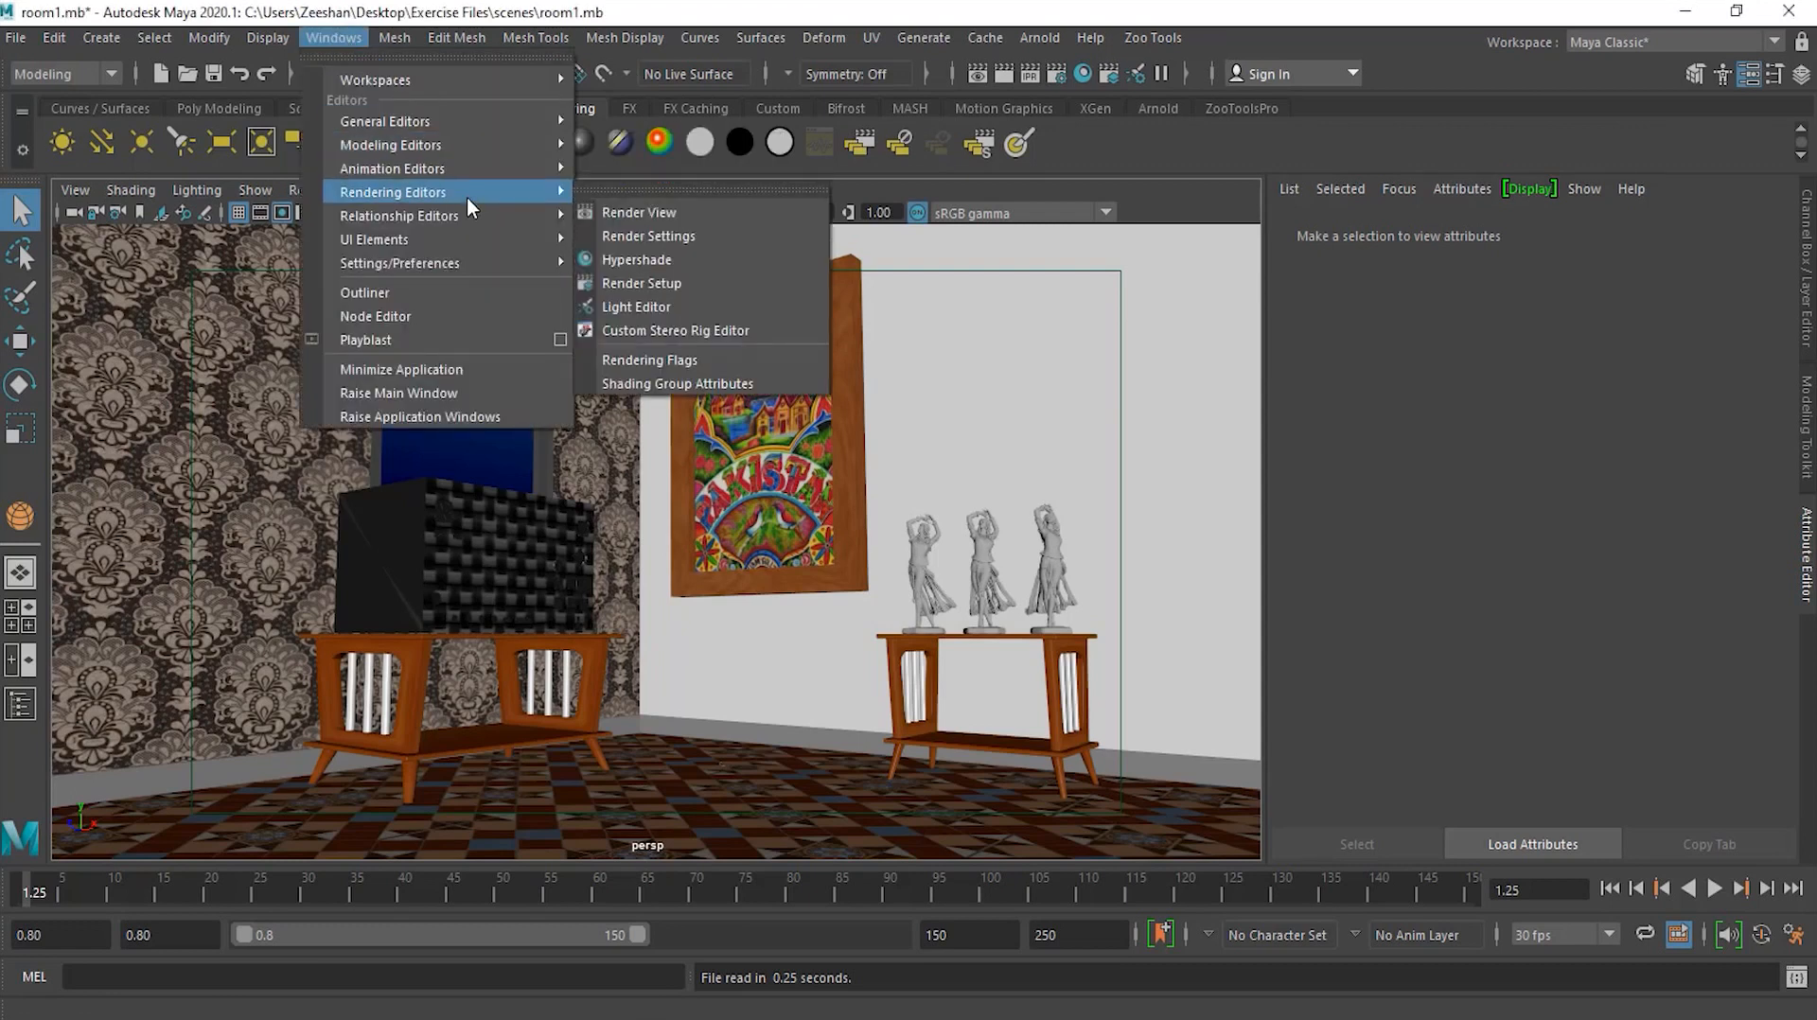
left_click(662, 235)
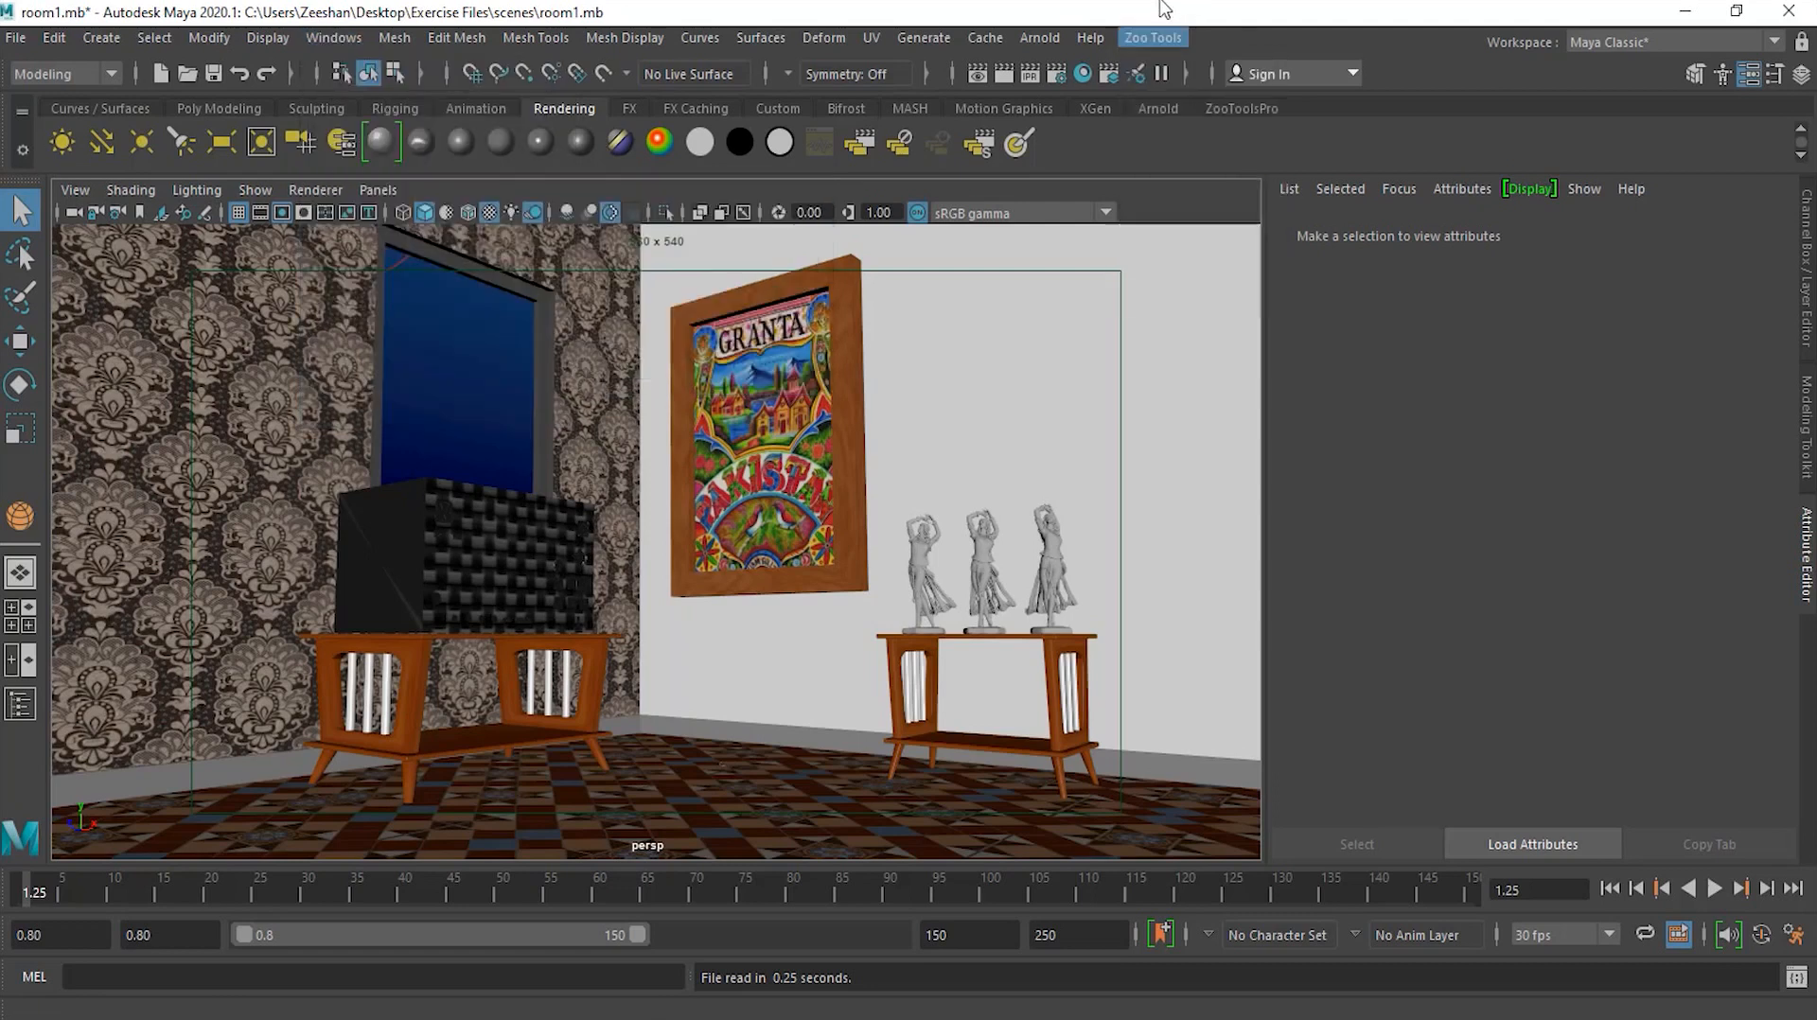
left_click(1063, 74)
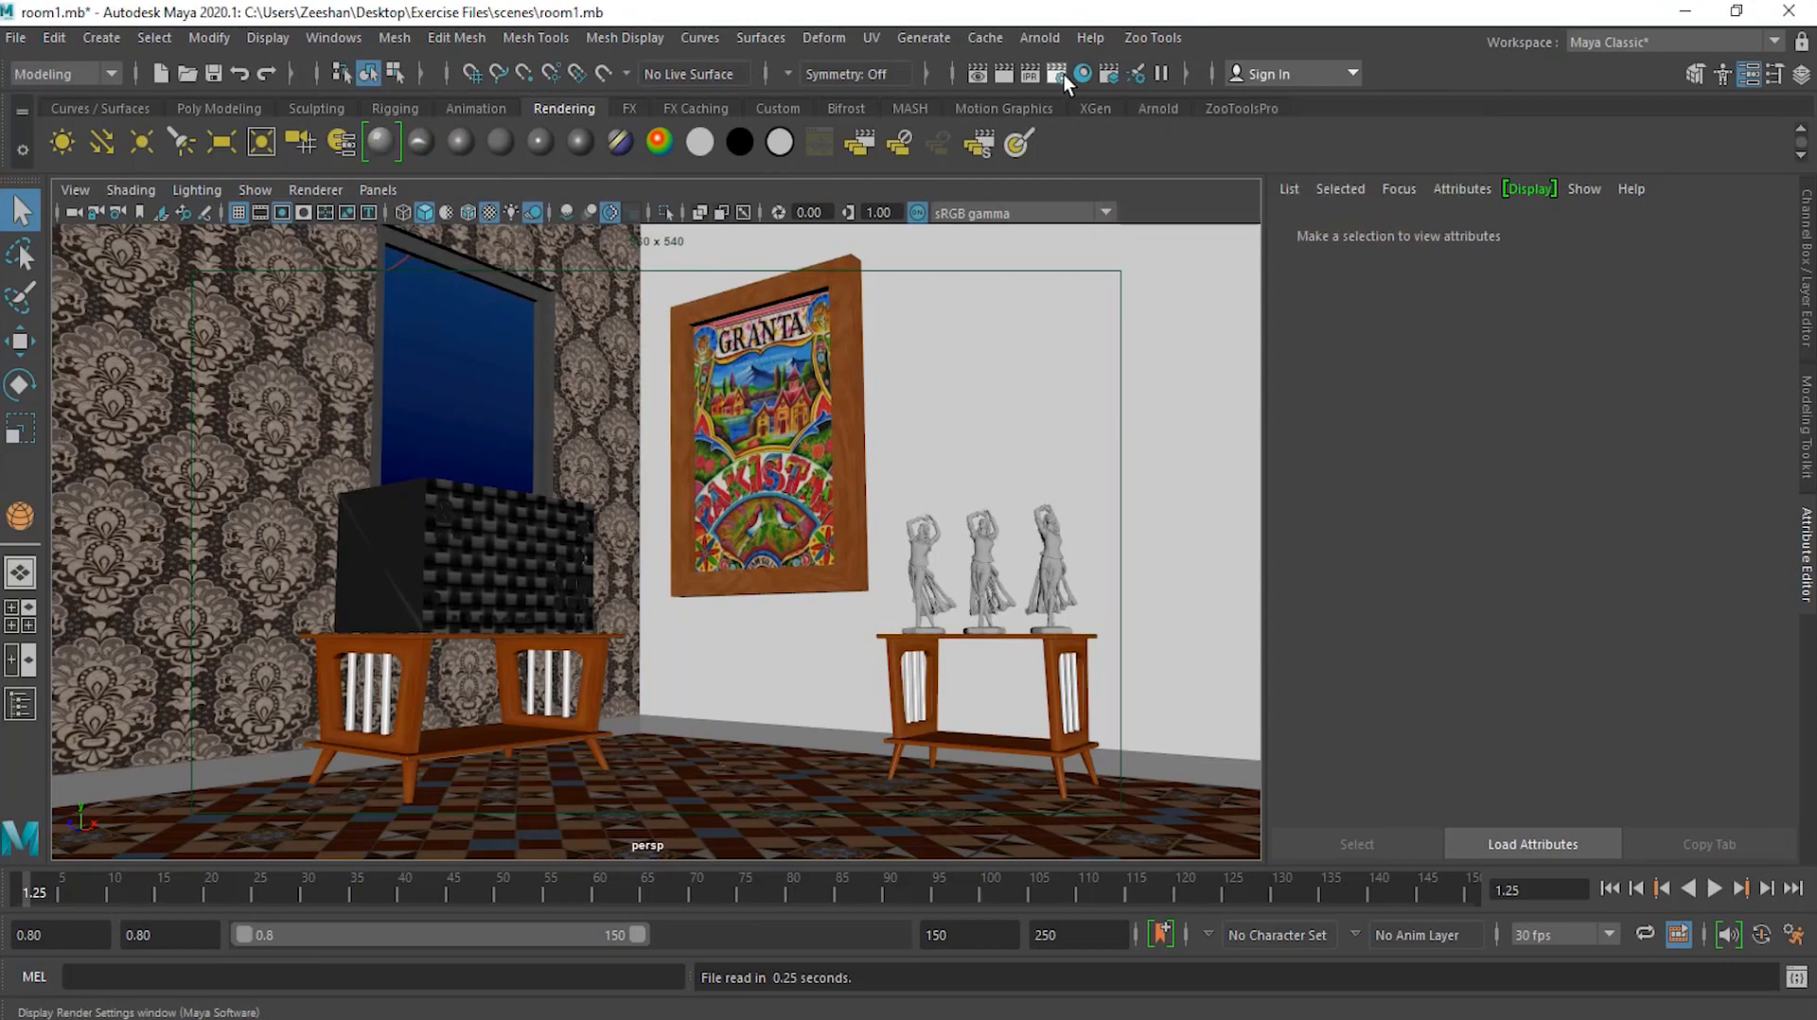
left_click_drag(701, 129, 768, 113)
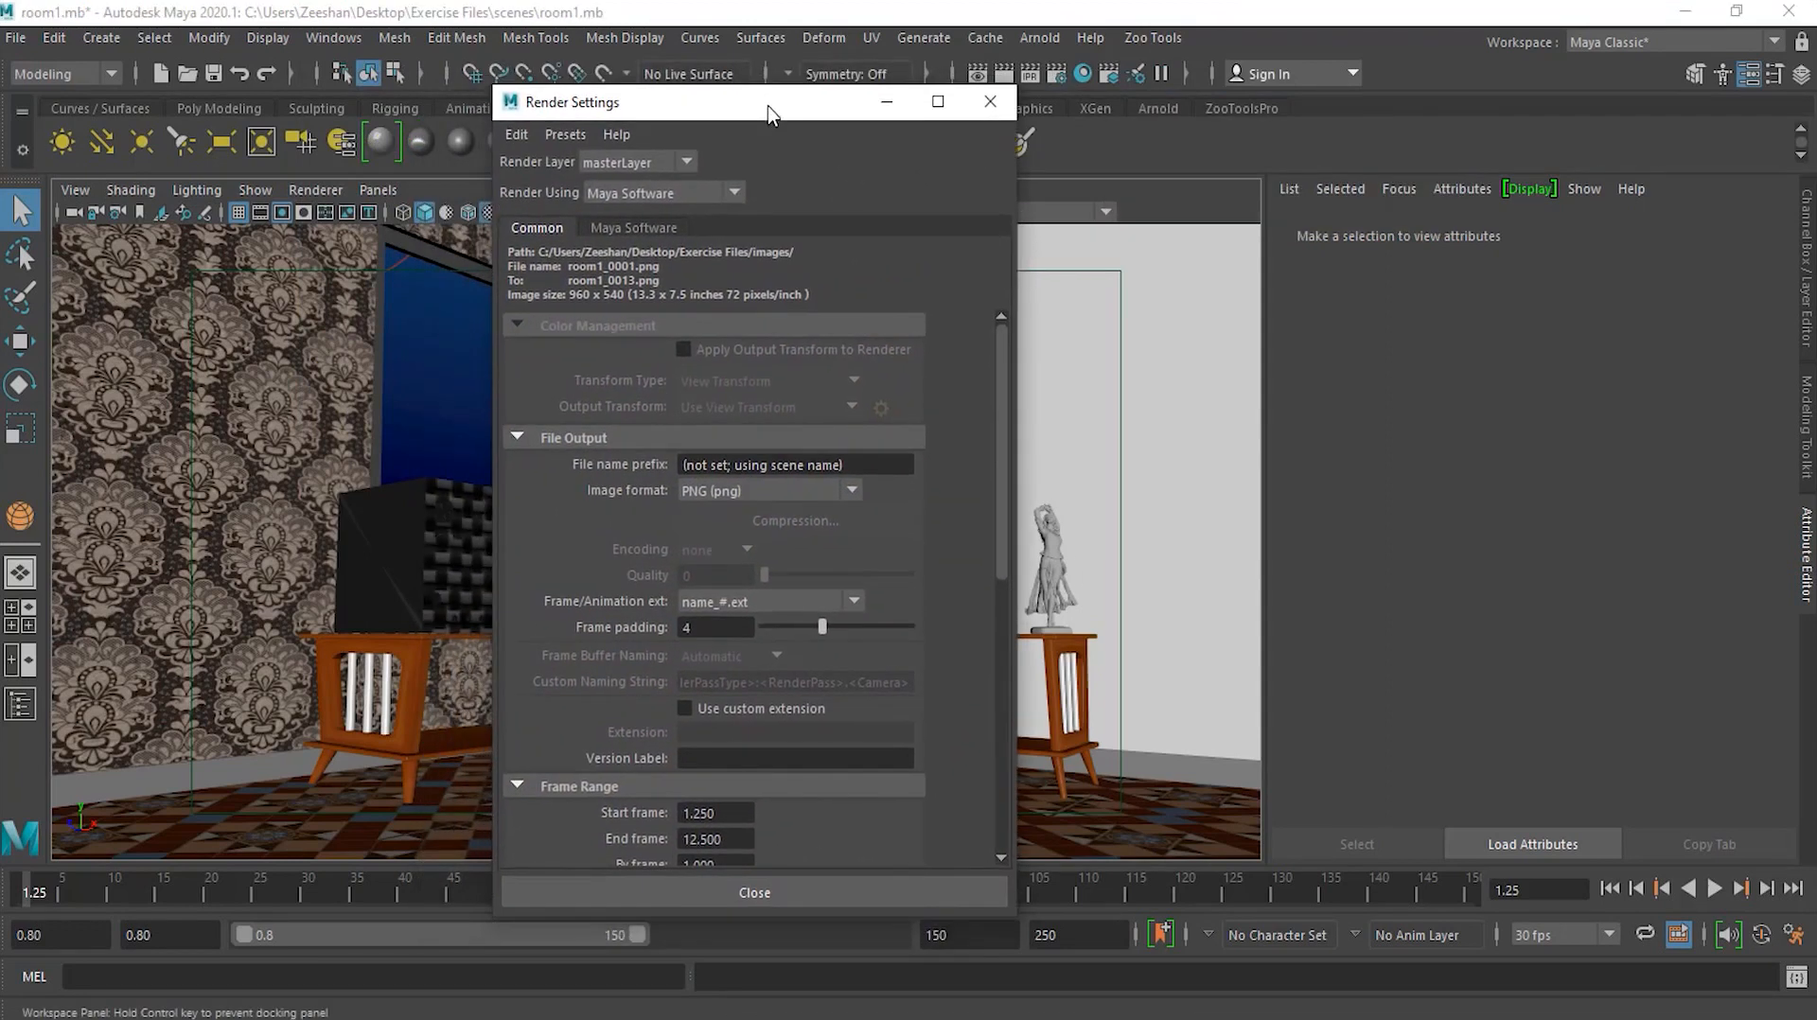
left_click(666, 195)
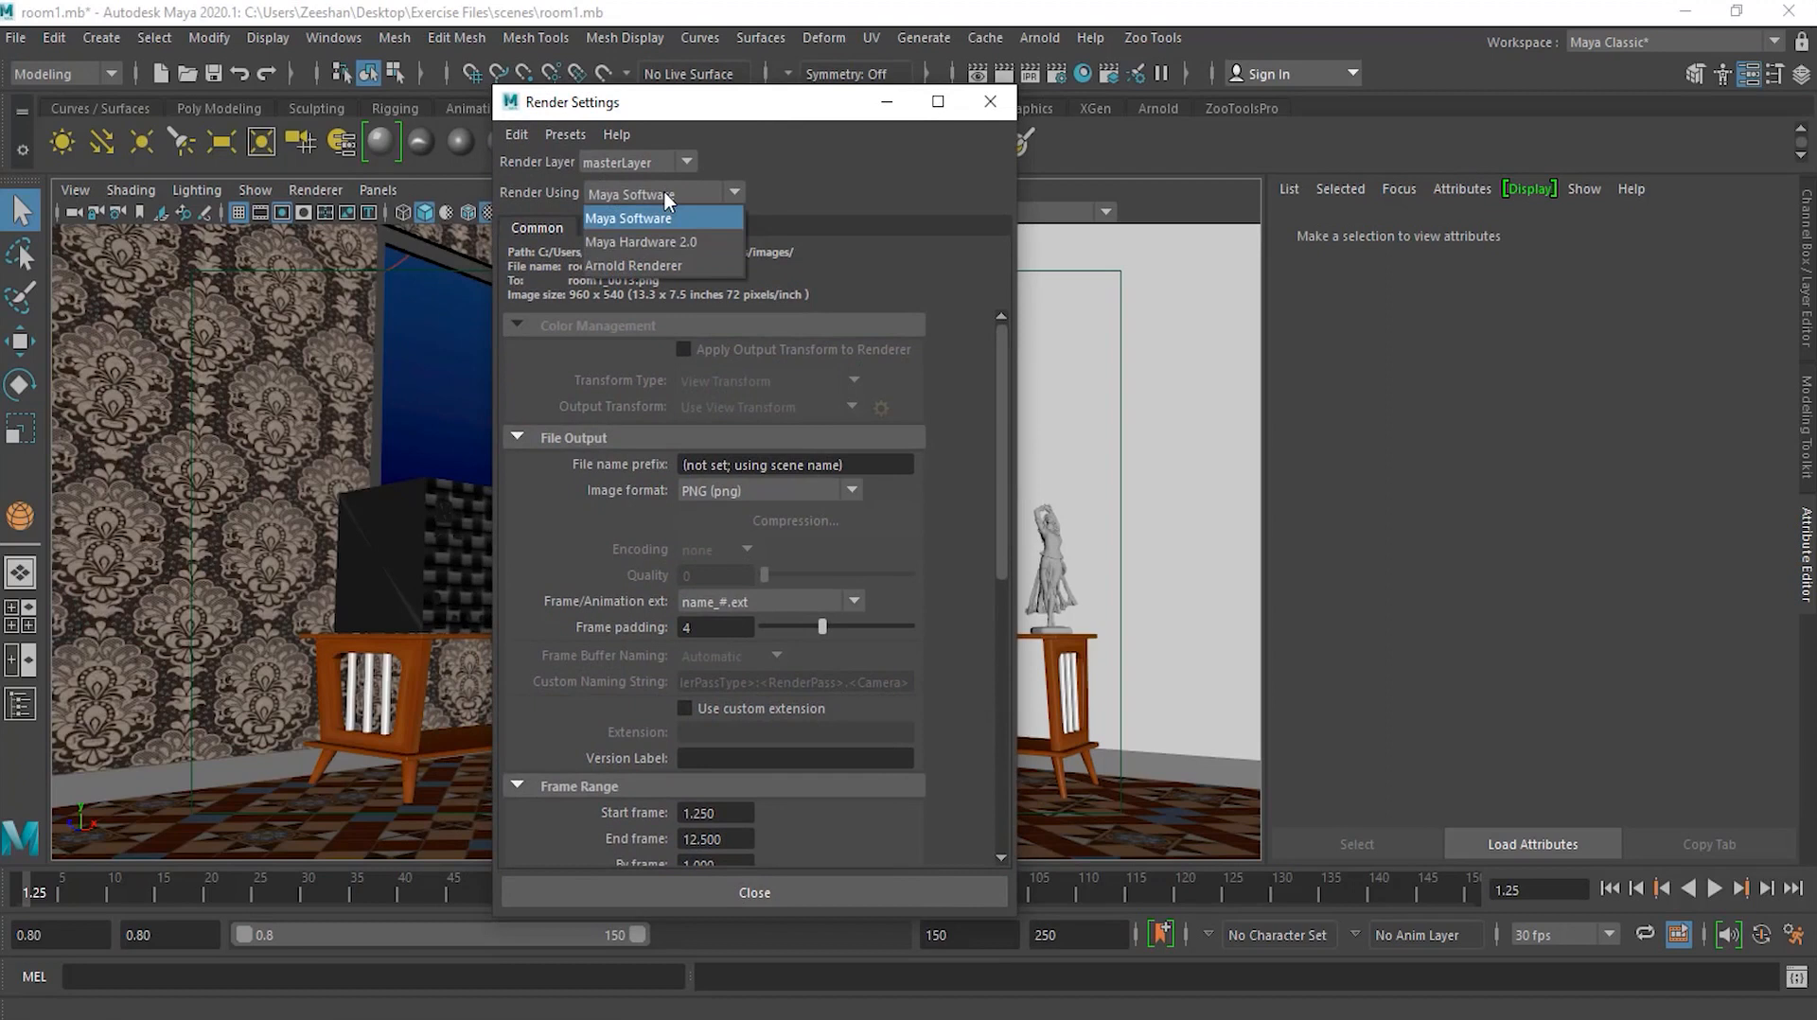
left_click(708, 218)
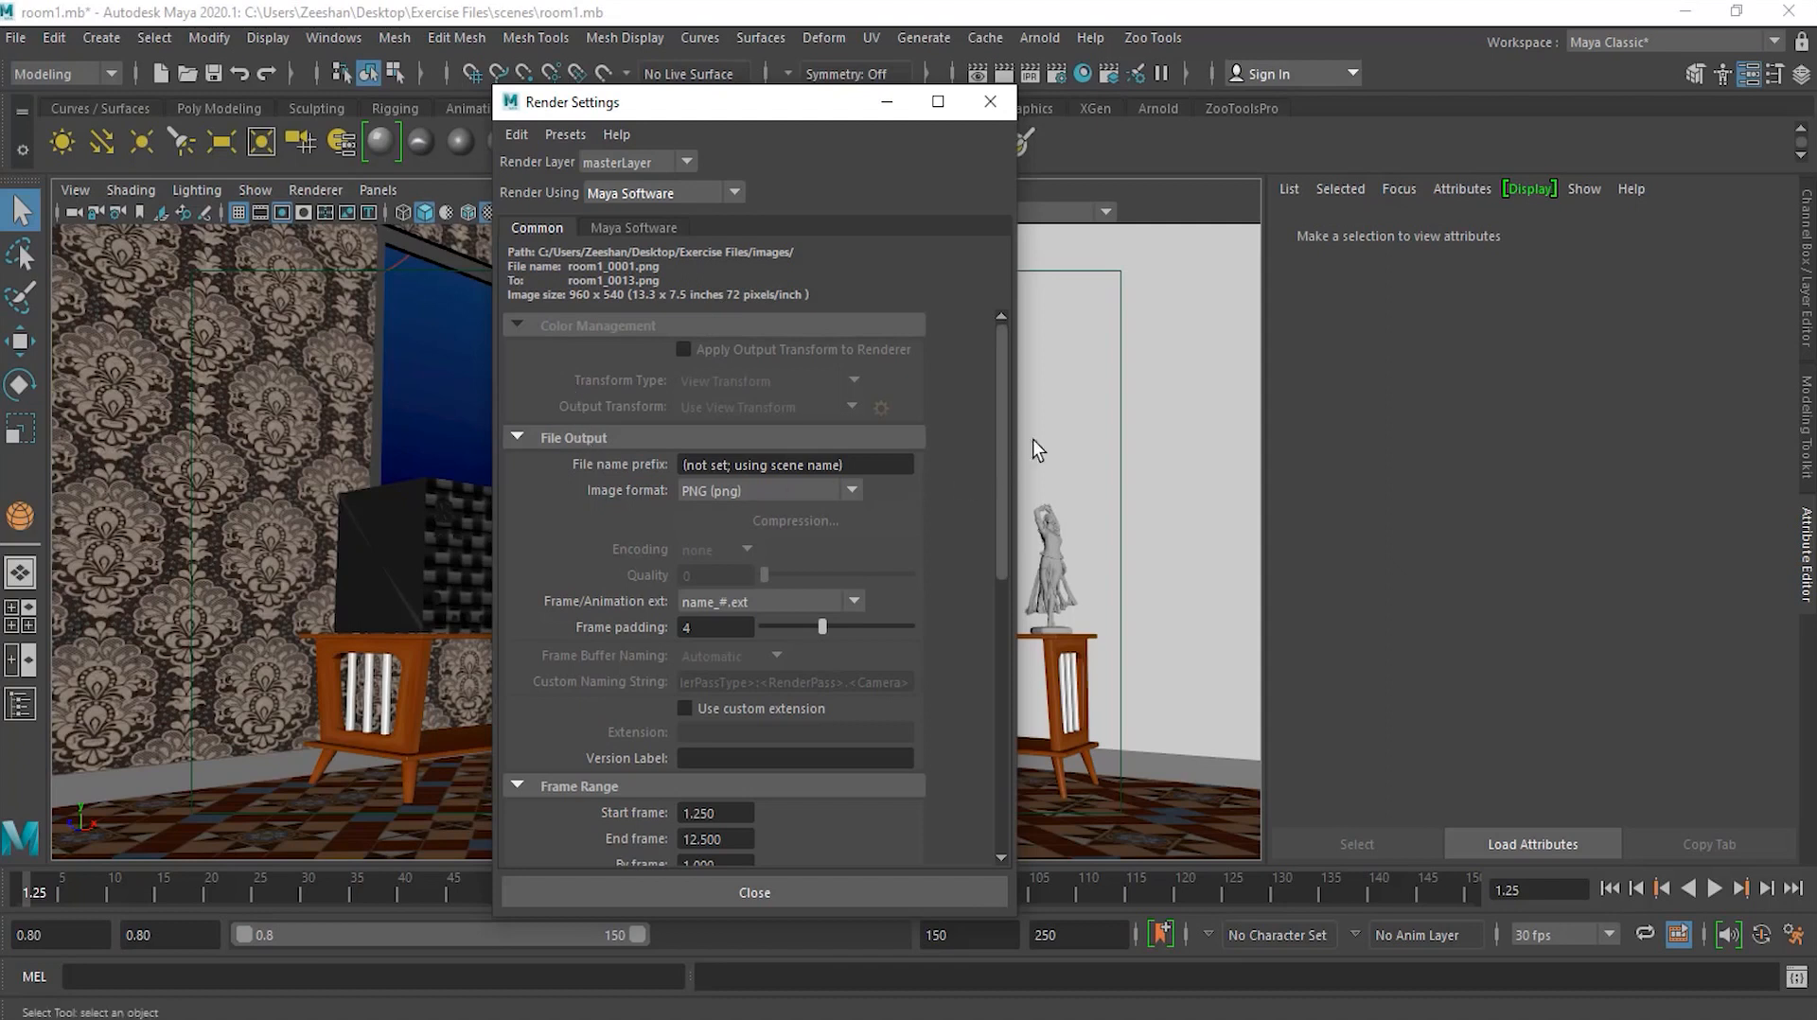
Set the render output's image format to JPEG (jpg) and the frame/animation extension to name_#.ext
left_click_drag(1001, 424, 997, 466)
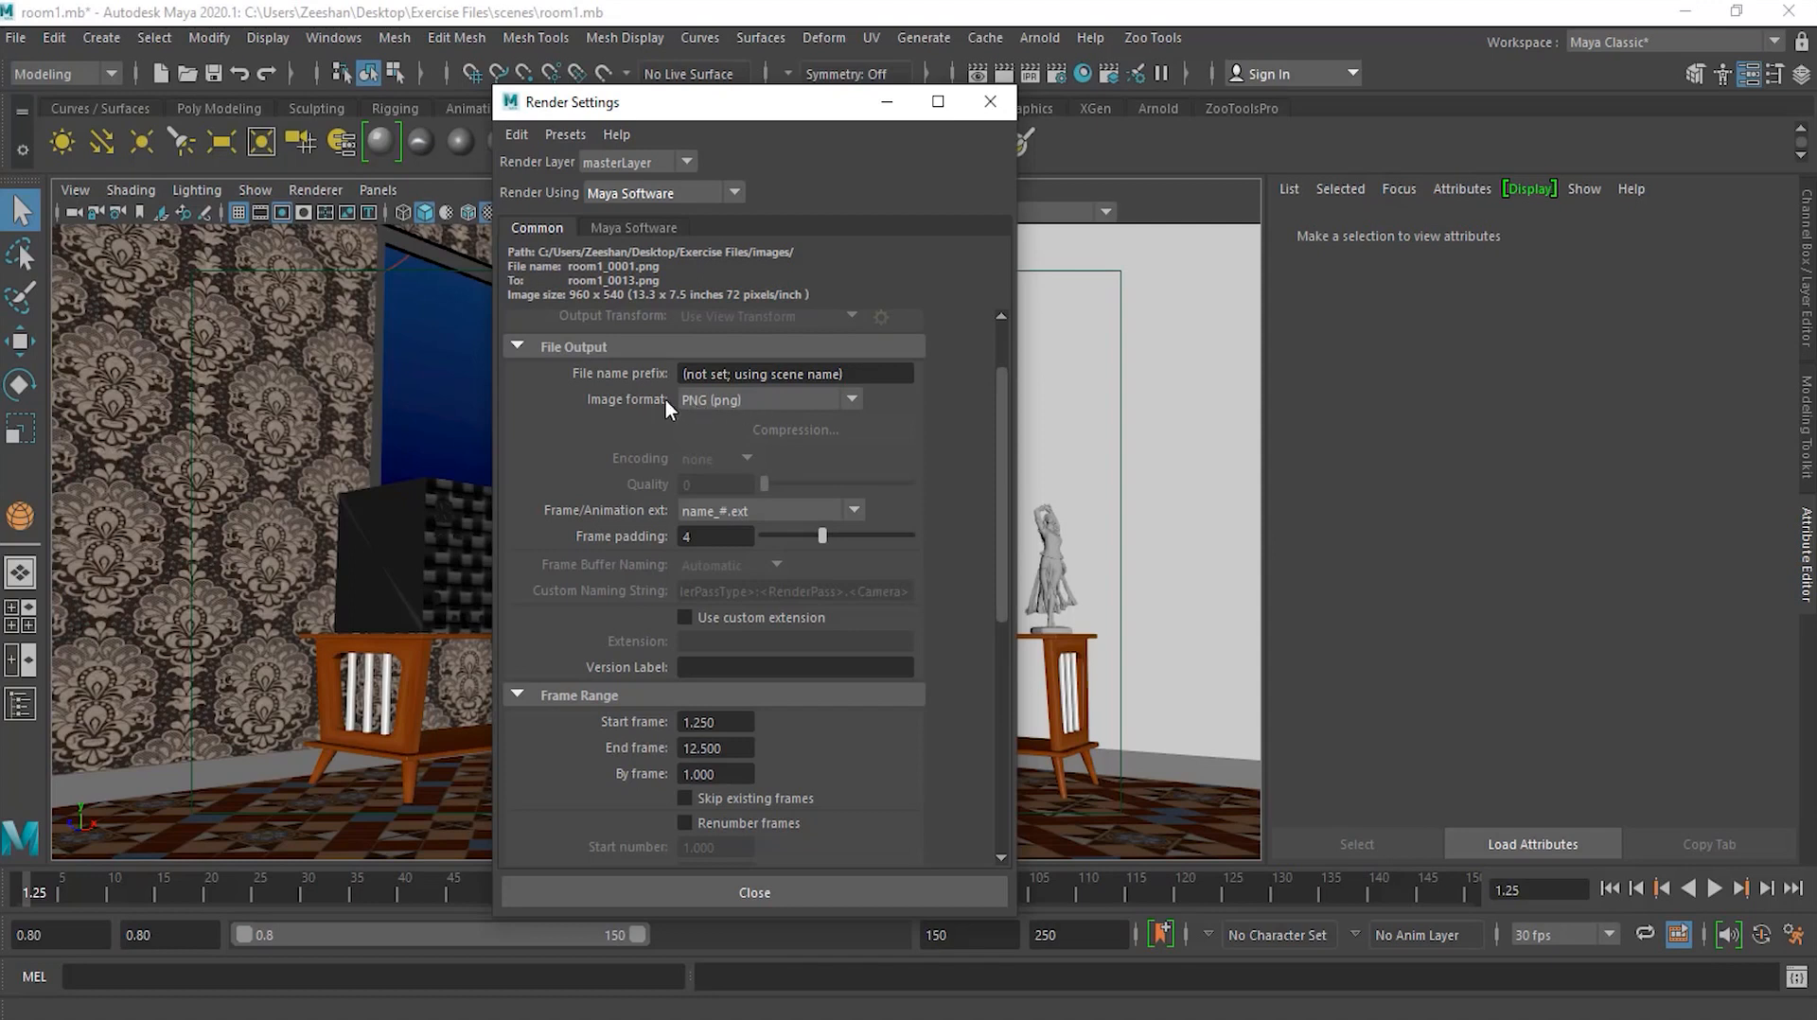
left_click(715, 401)
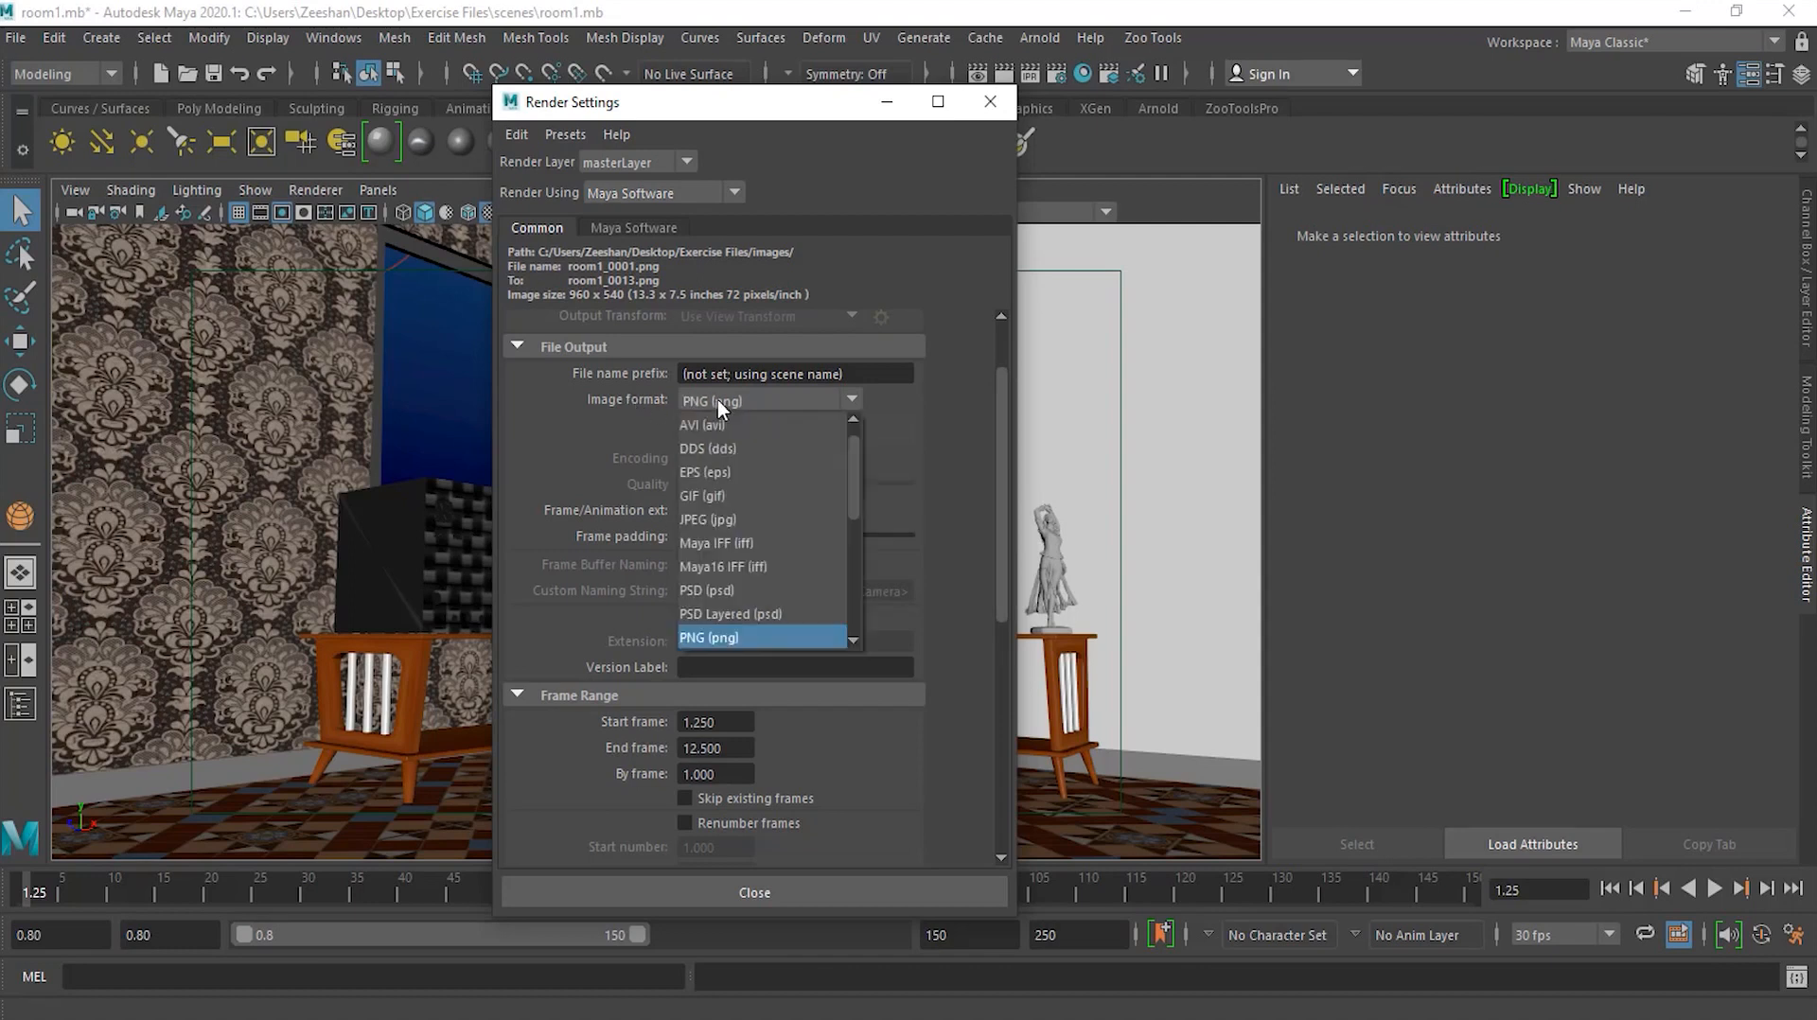
left_click(780, 519)
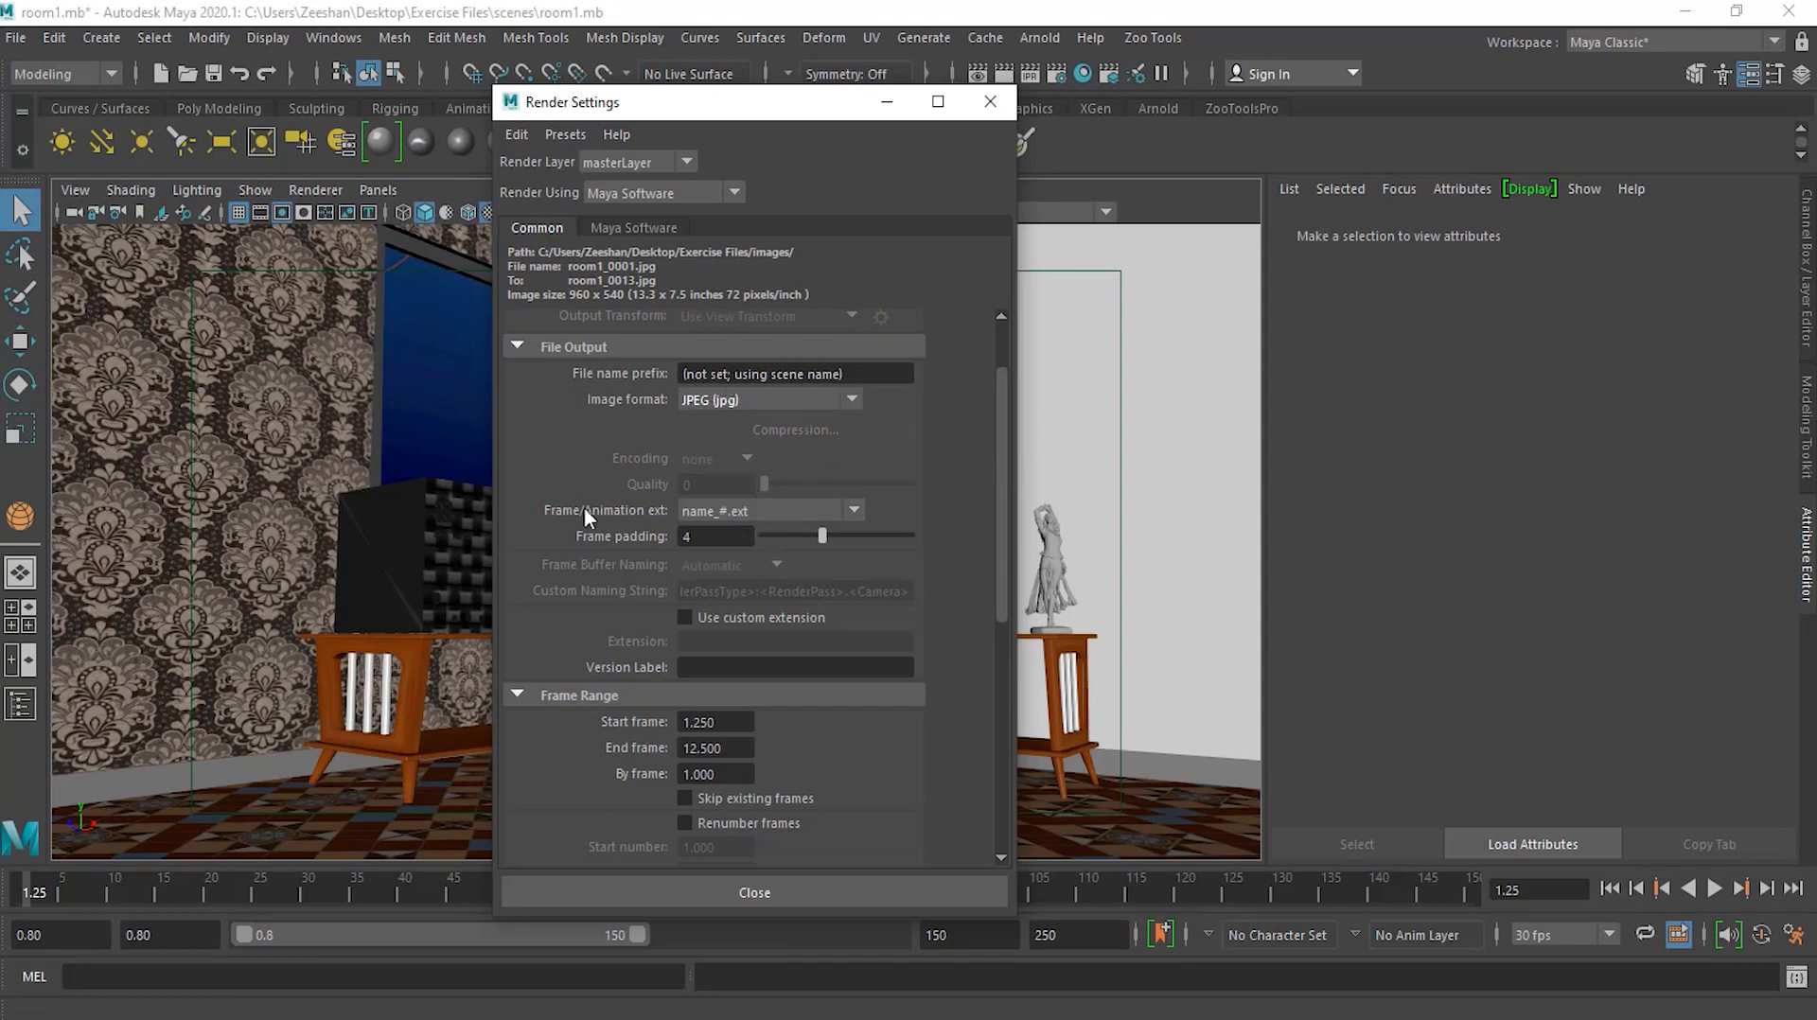
left_click(761, 511)
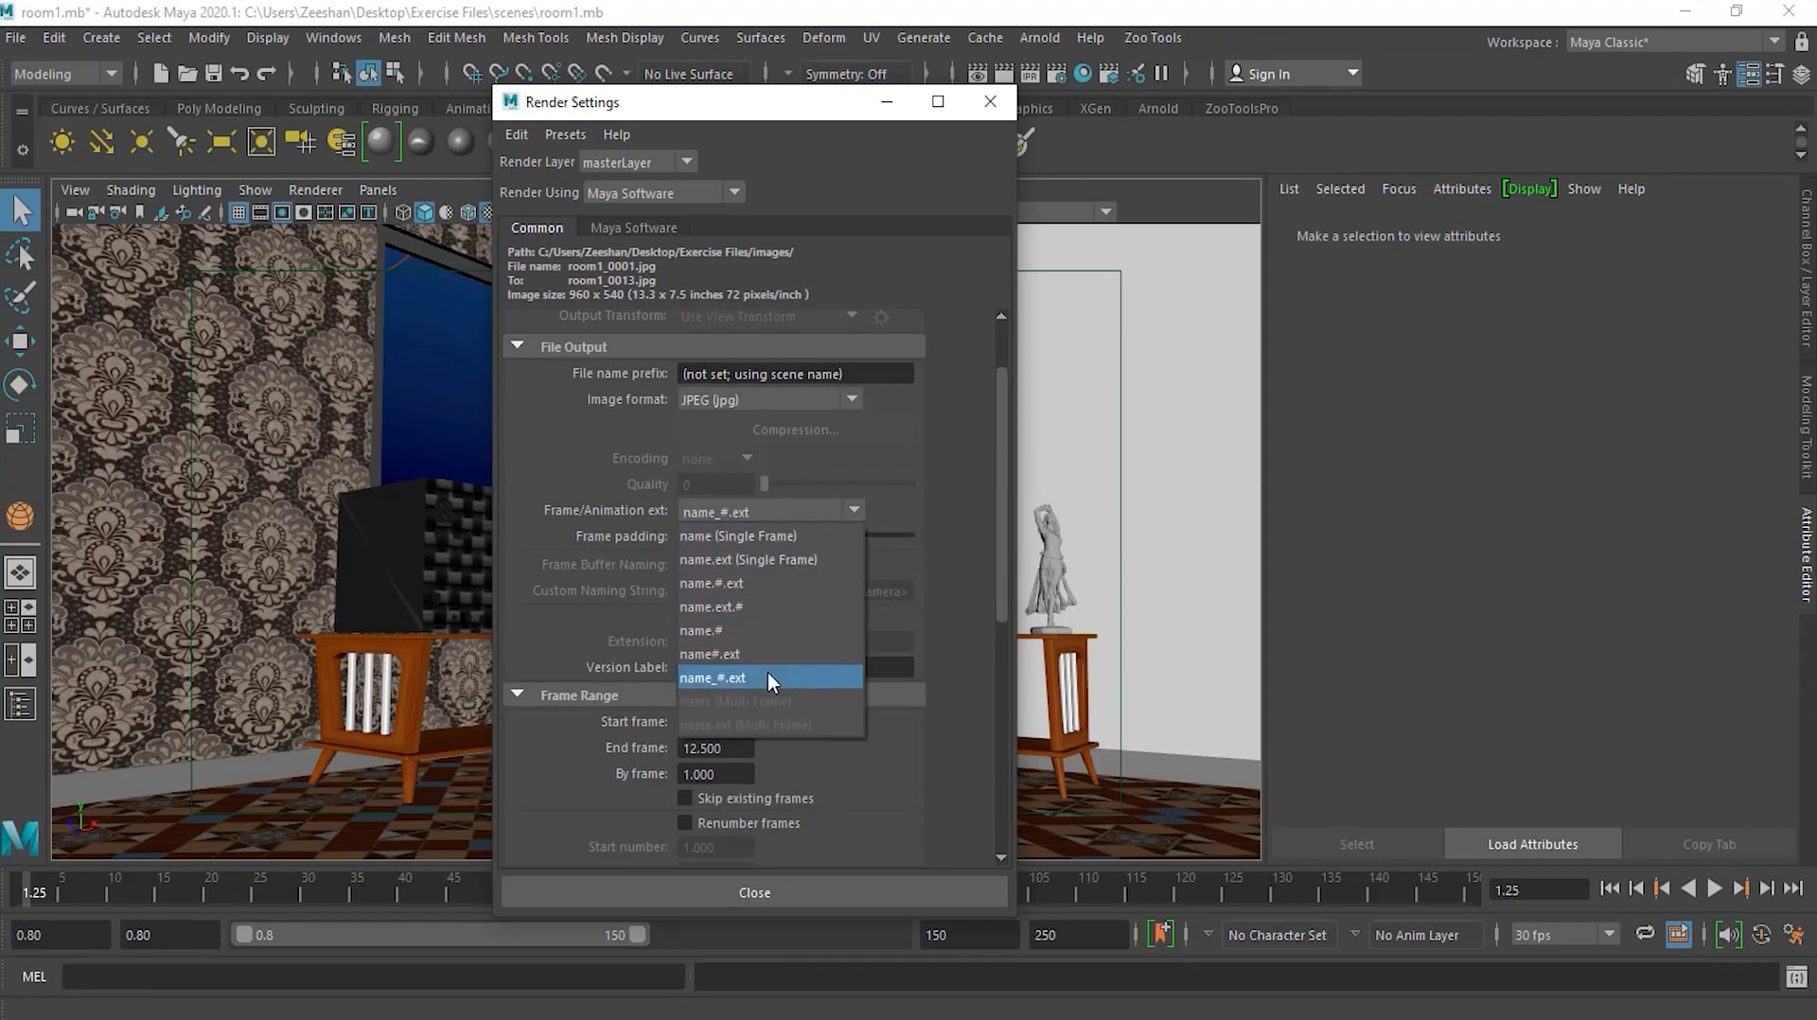
left_click(719, 679)
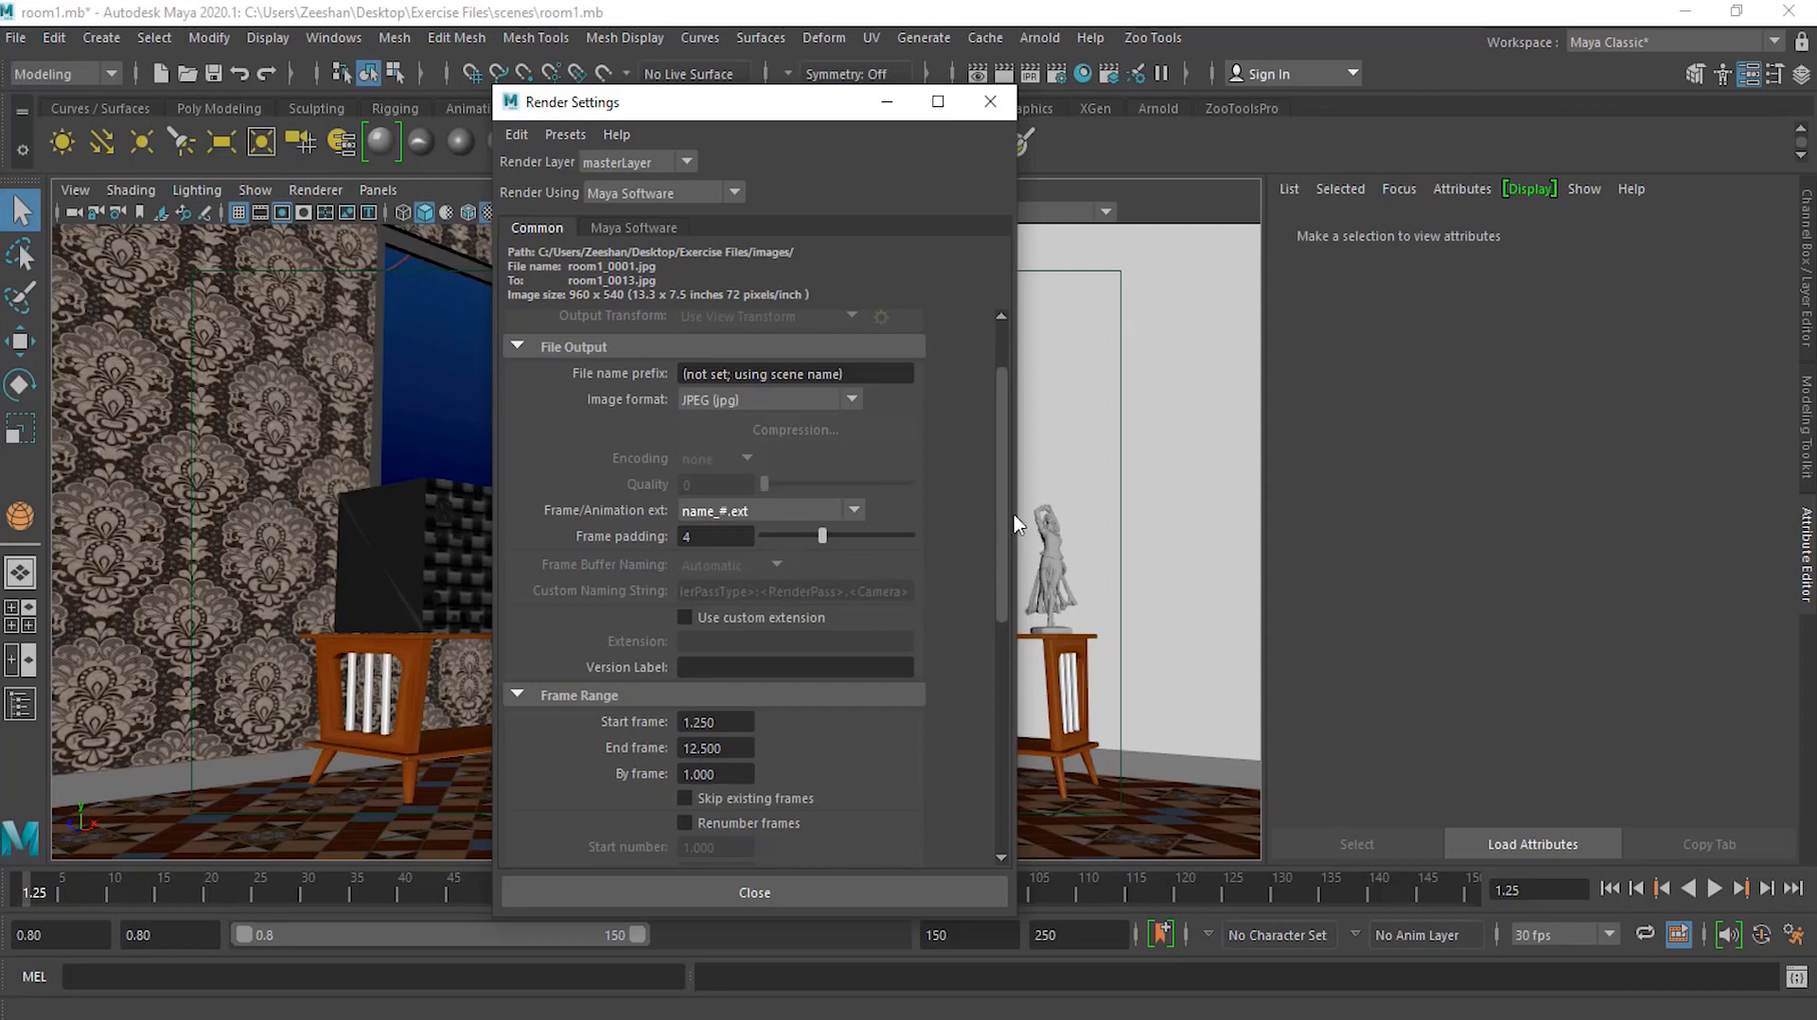
Review the frame range settings, then rewind the timeline to its start and play the animation, stopping at frame 25
left_click_drag(1001, 502, 1029, 608)
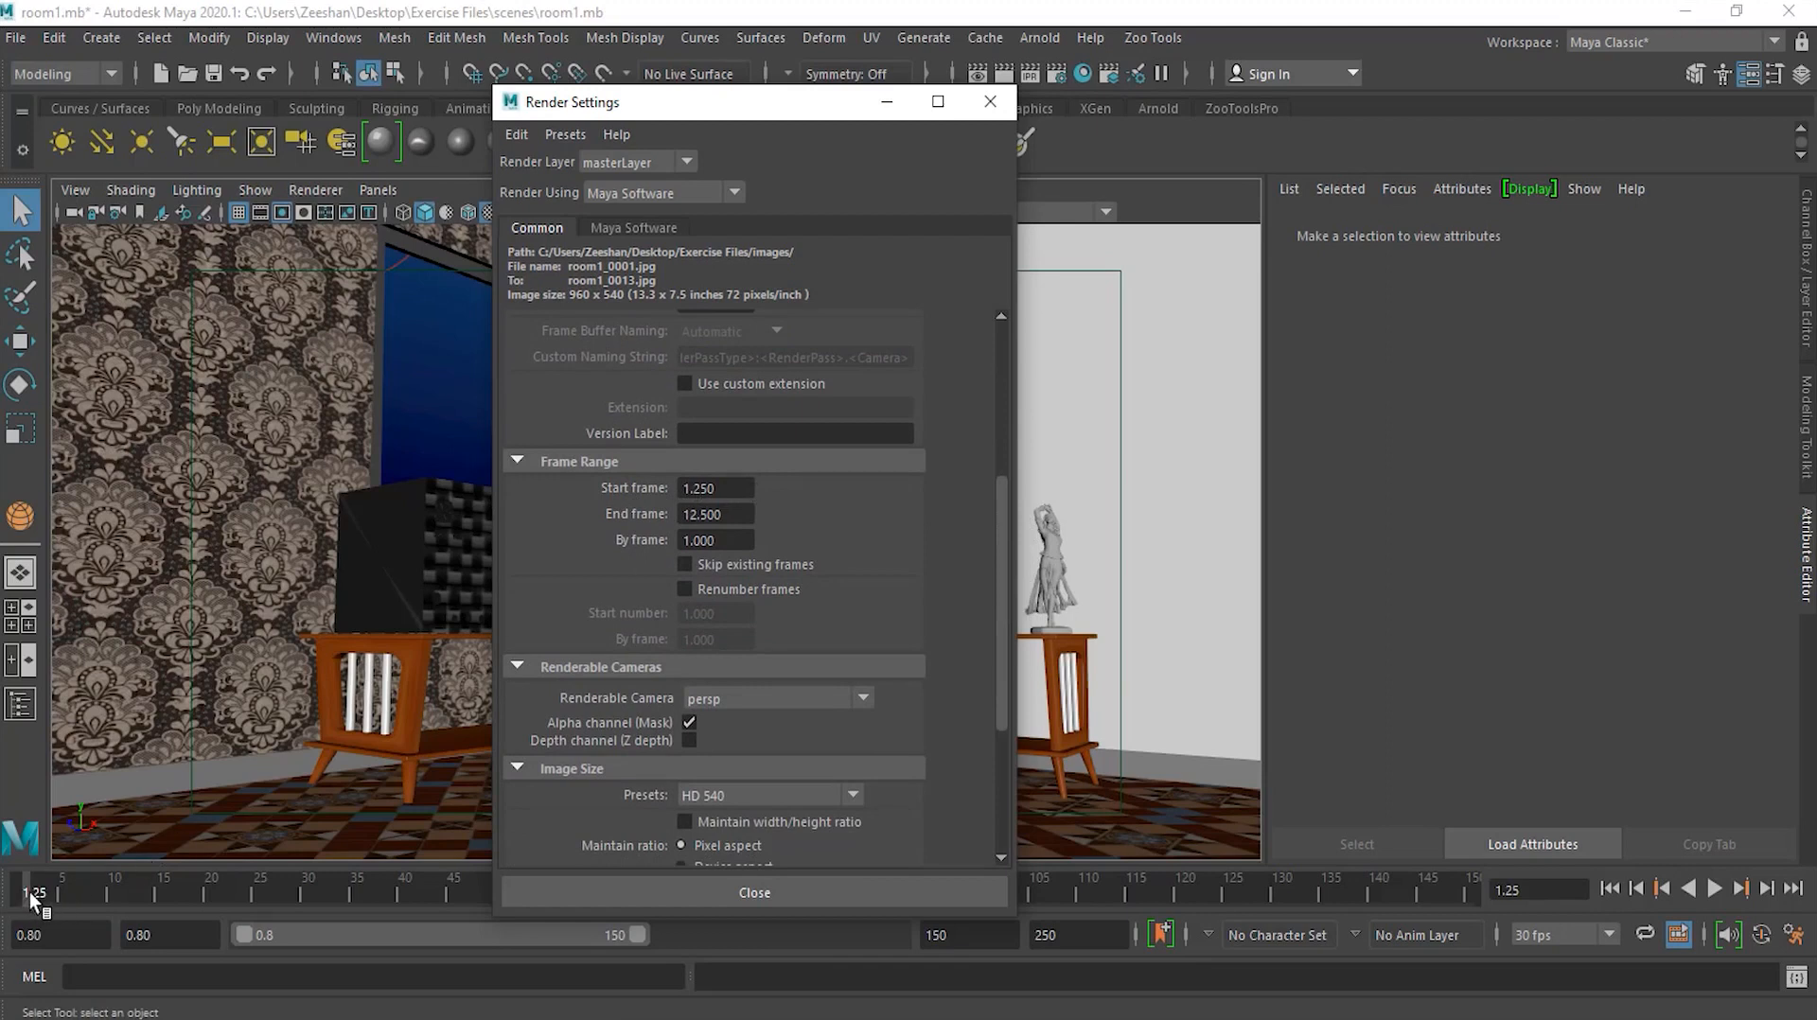
left_click_drag(34, 897, 8, 914)
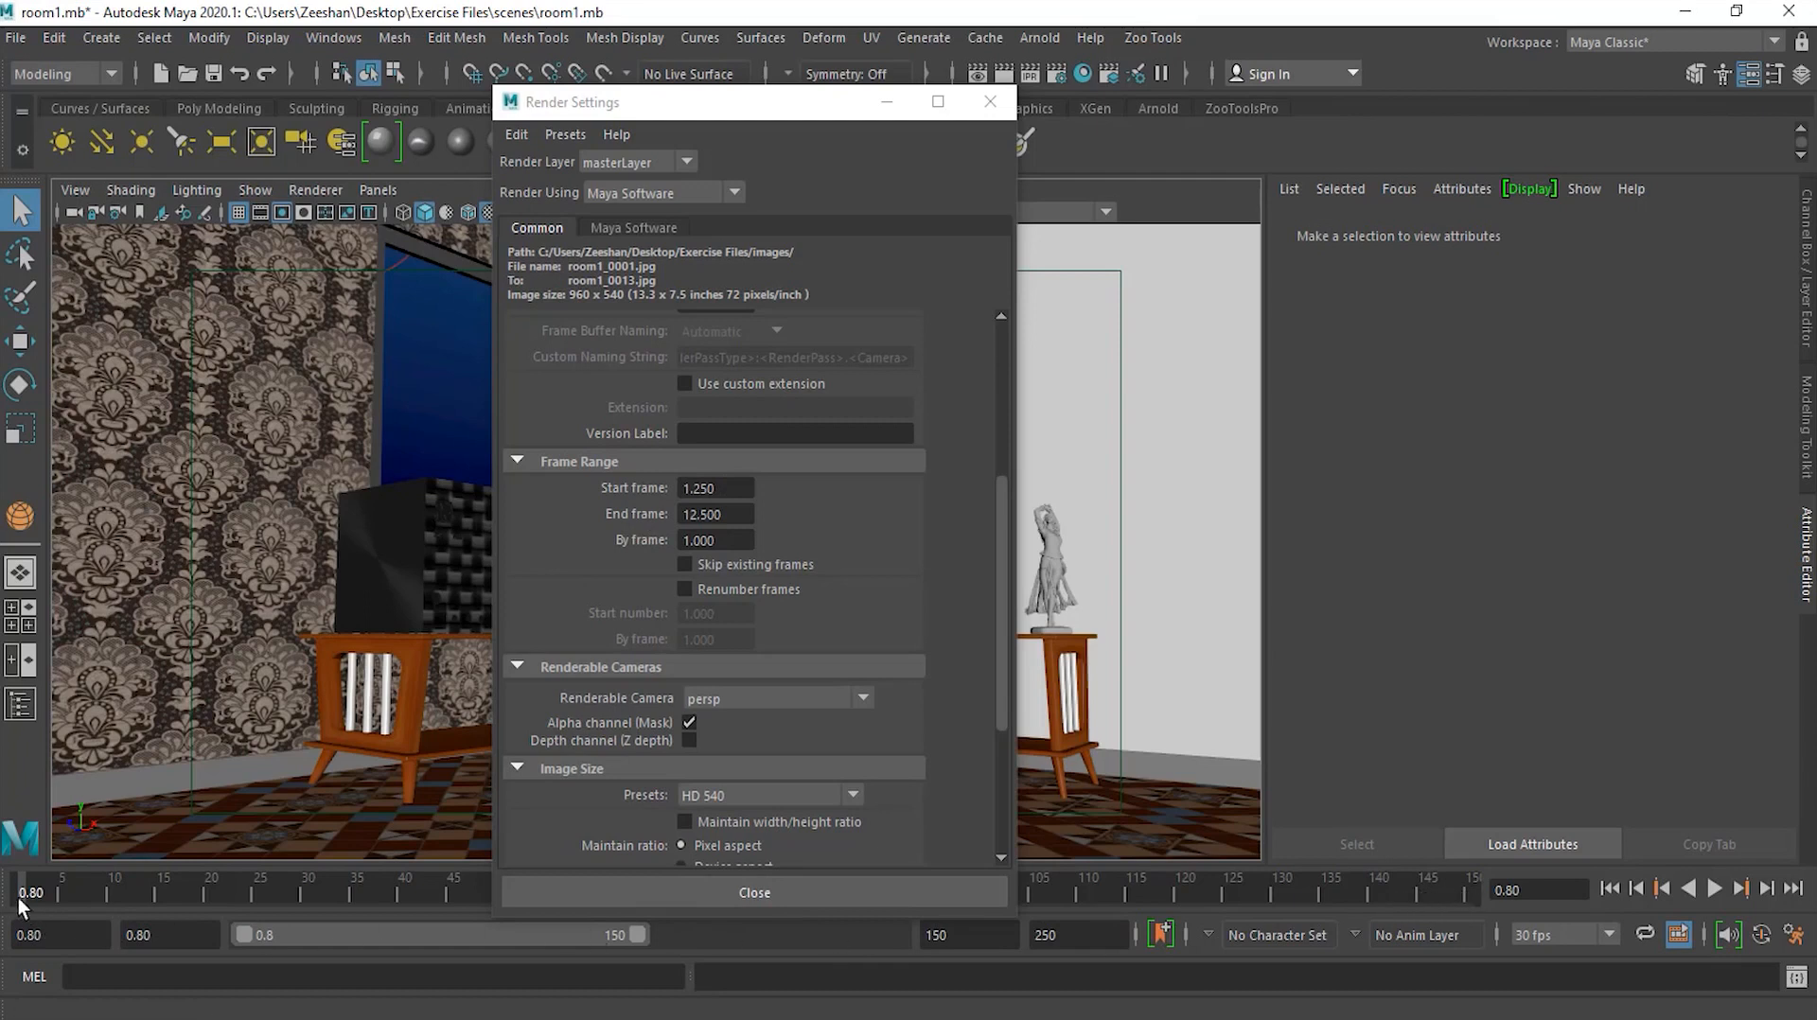
key("alt+v")
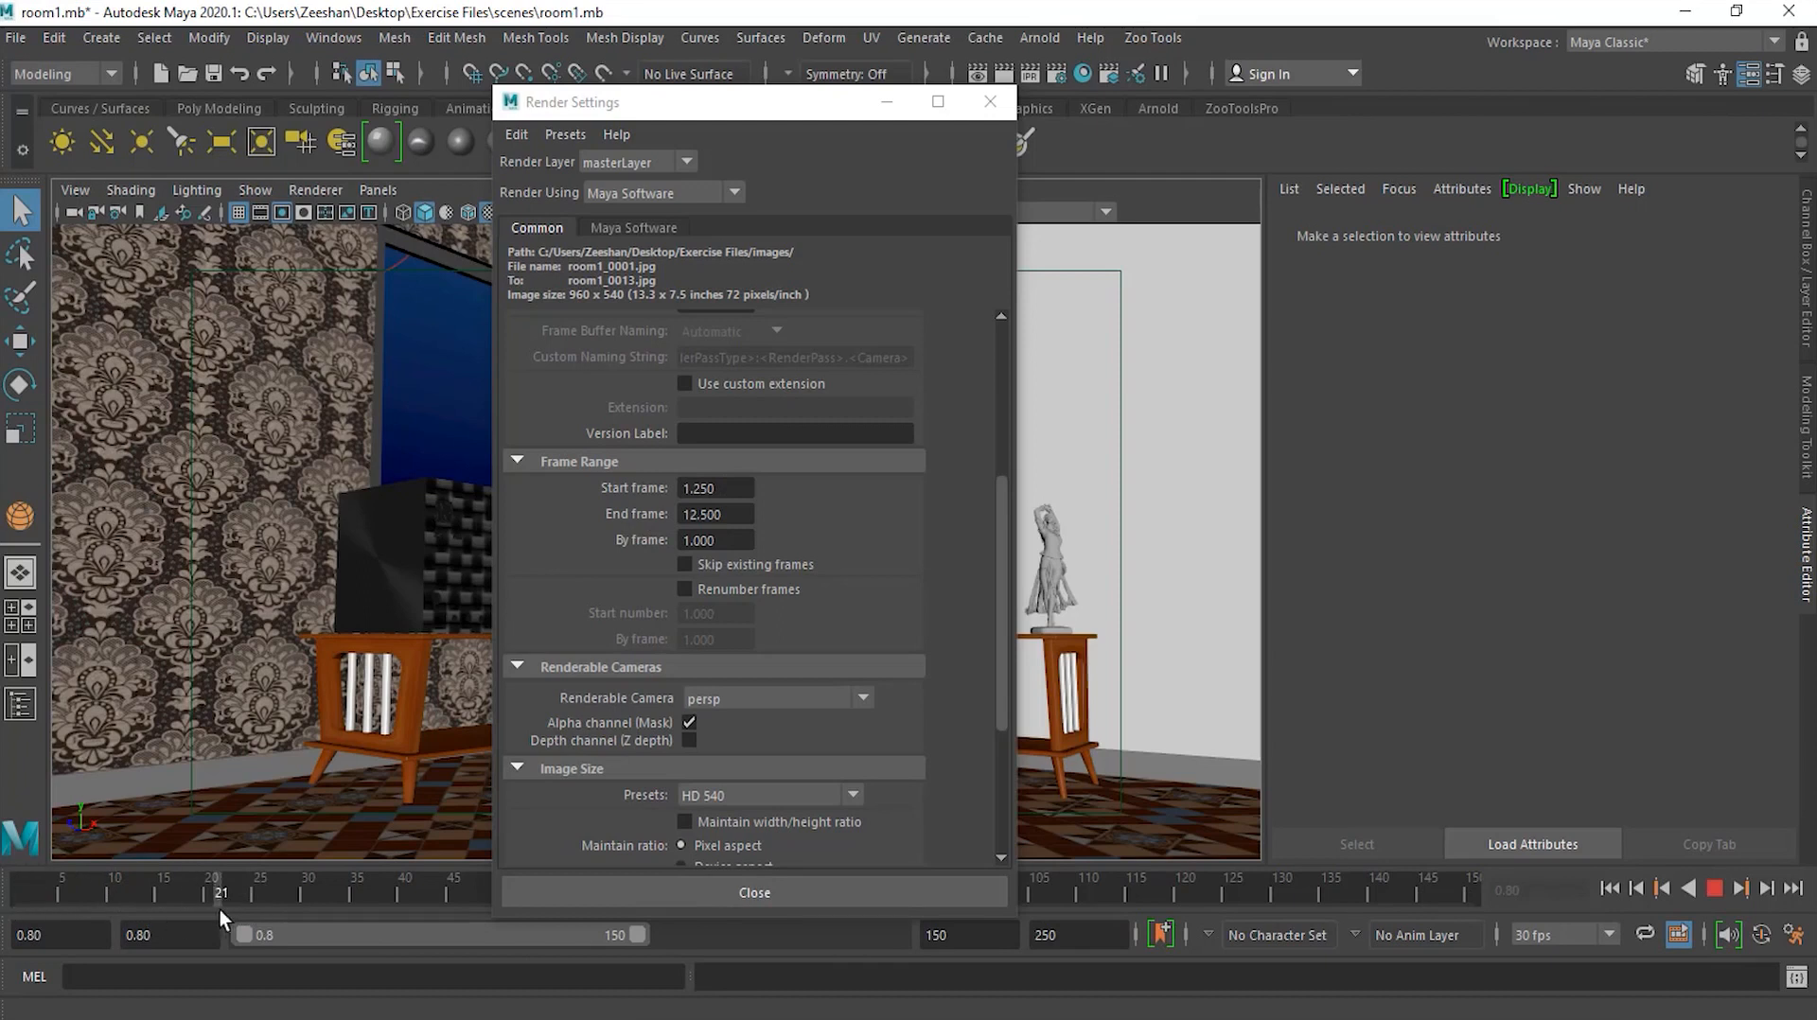
left_click_drag(260, 912, 260, 912)
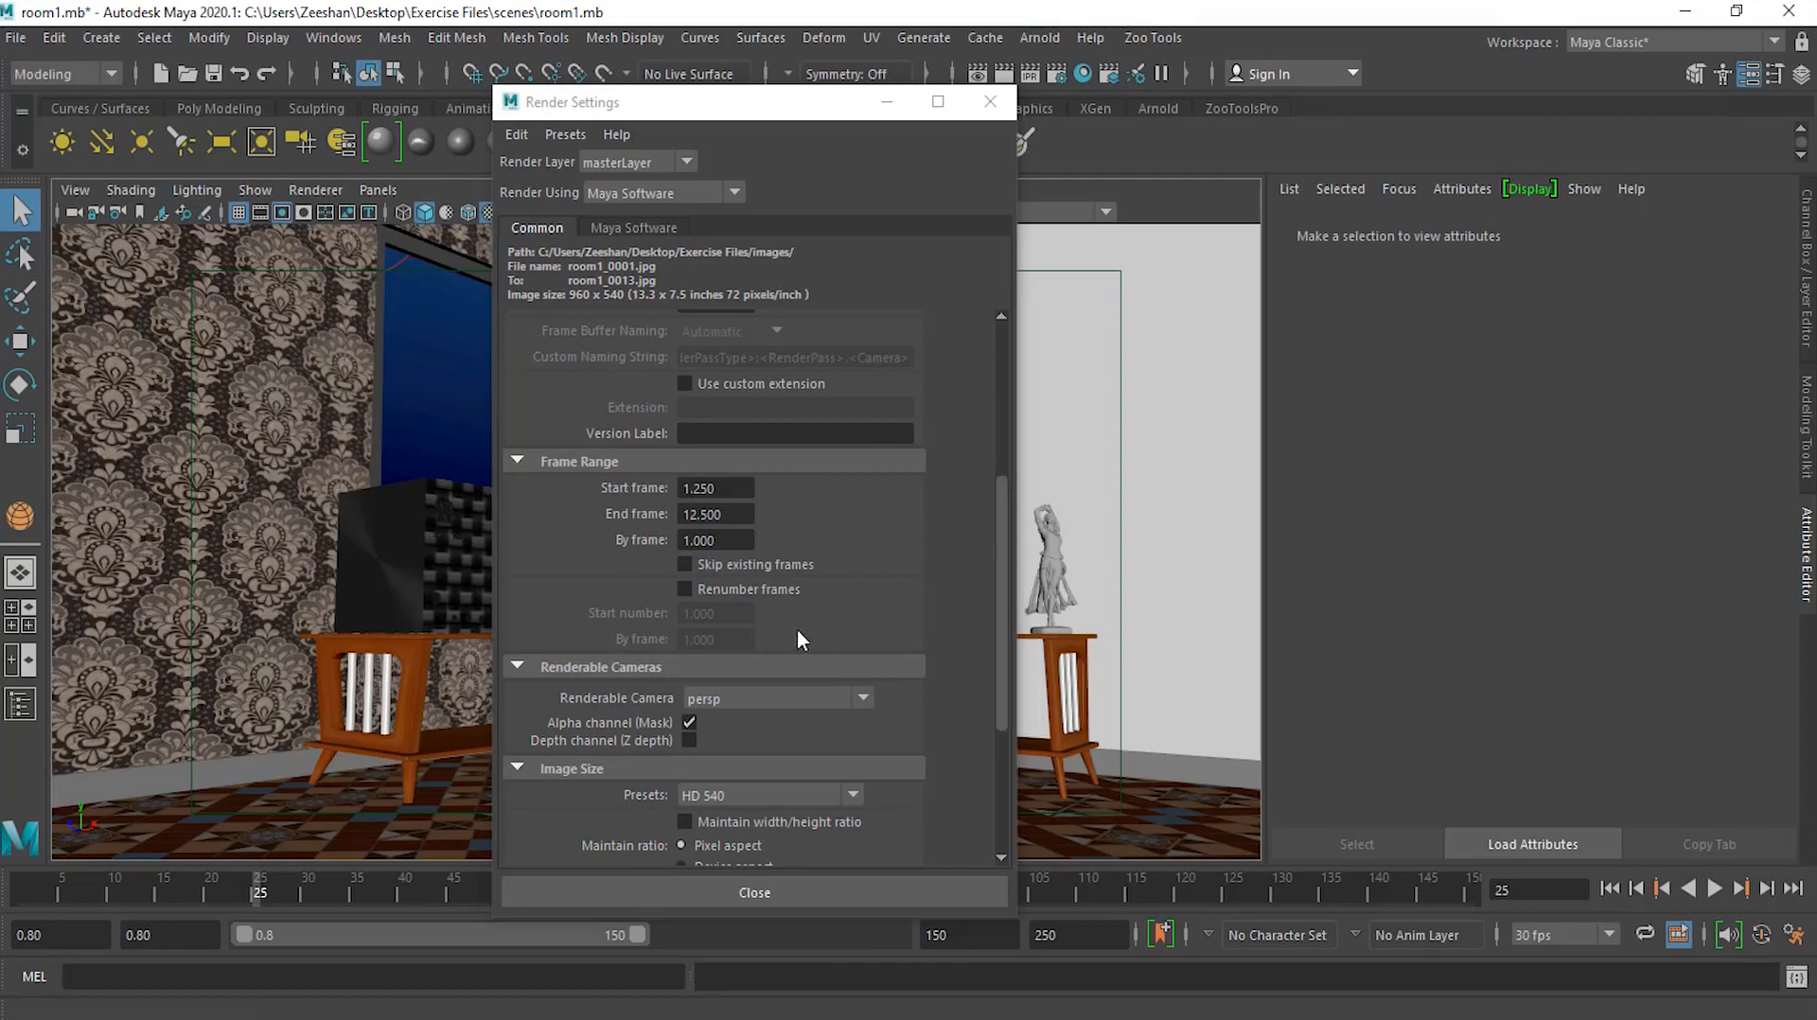
Review the frame range settings and the available renderable cameras, keeping persp as the renderable camera
scroll(1001, 560, "down", 2)
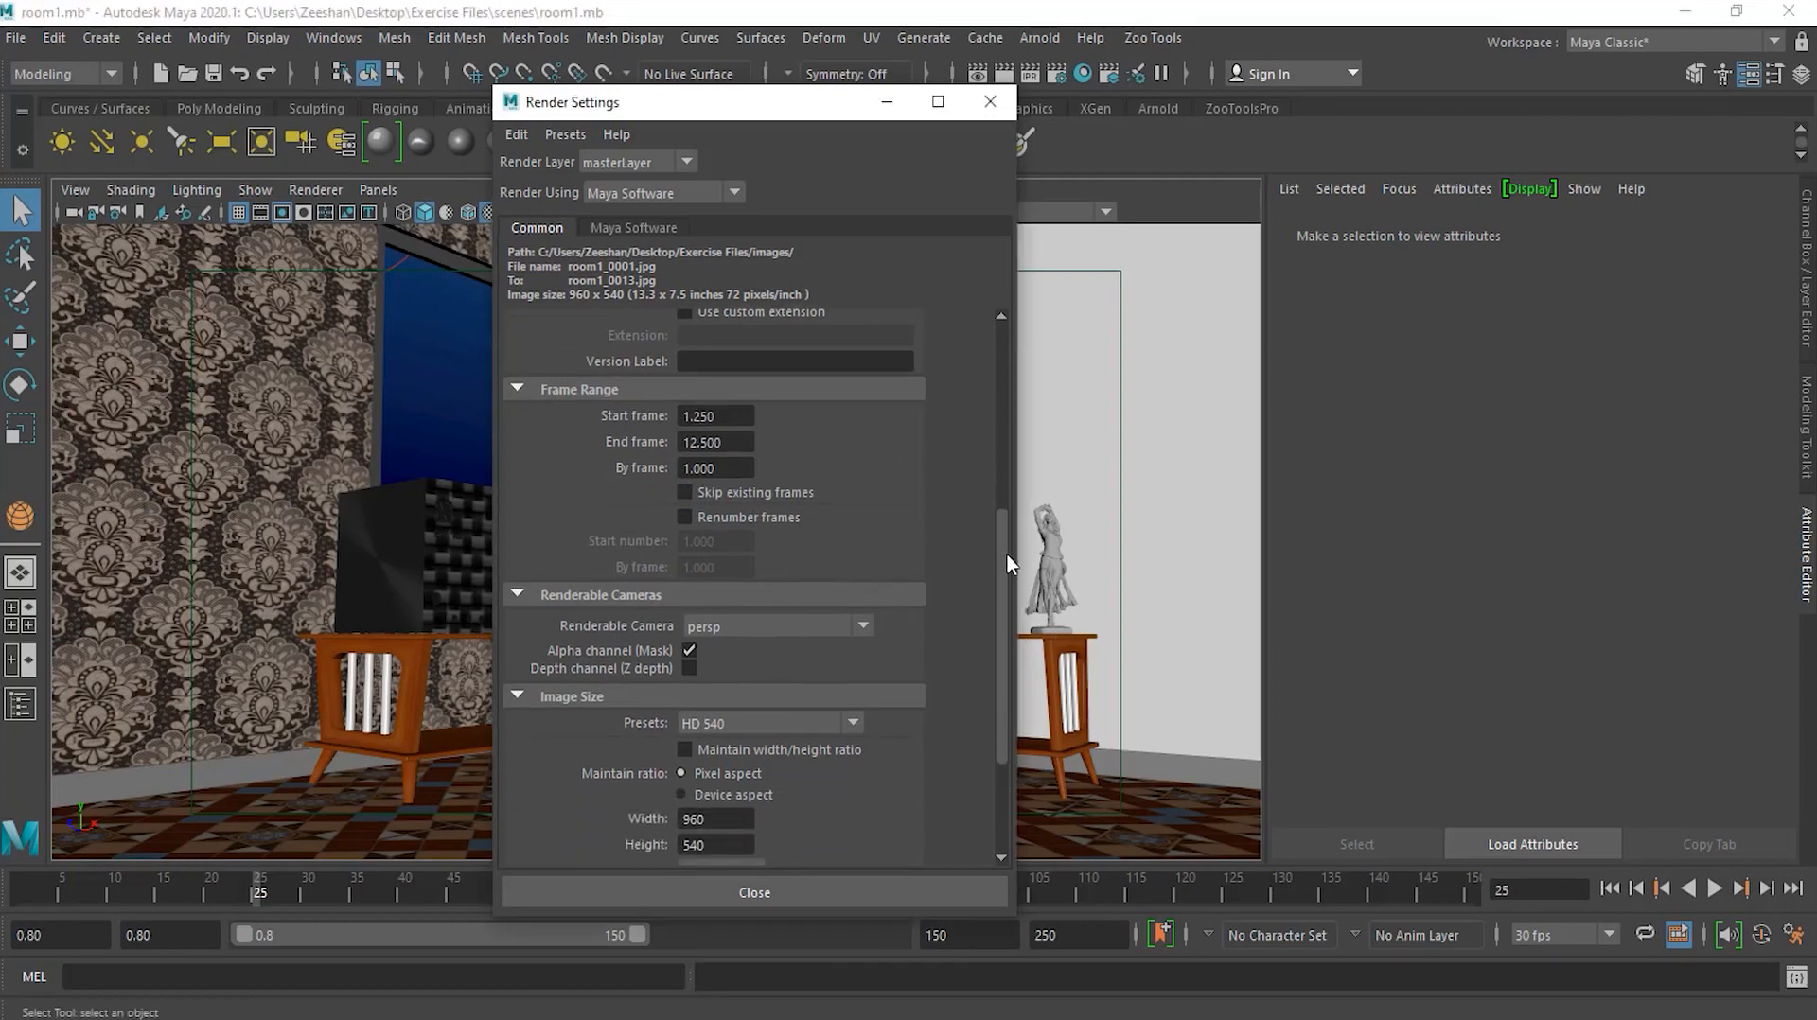
scroll(1009, 574, "up", 8)
scroll(1020, 458, "down", 10)
scroll(1035, 525, "up", 5)
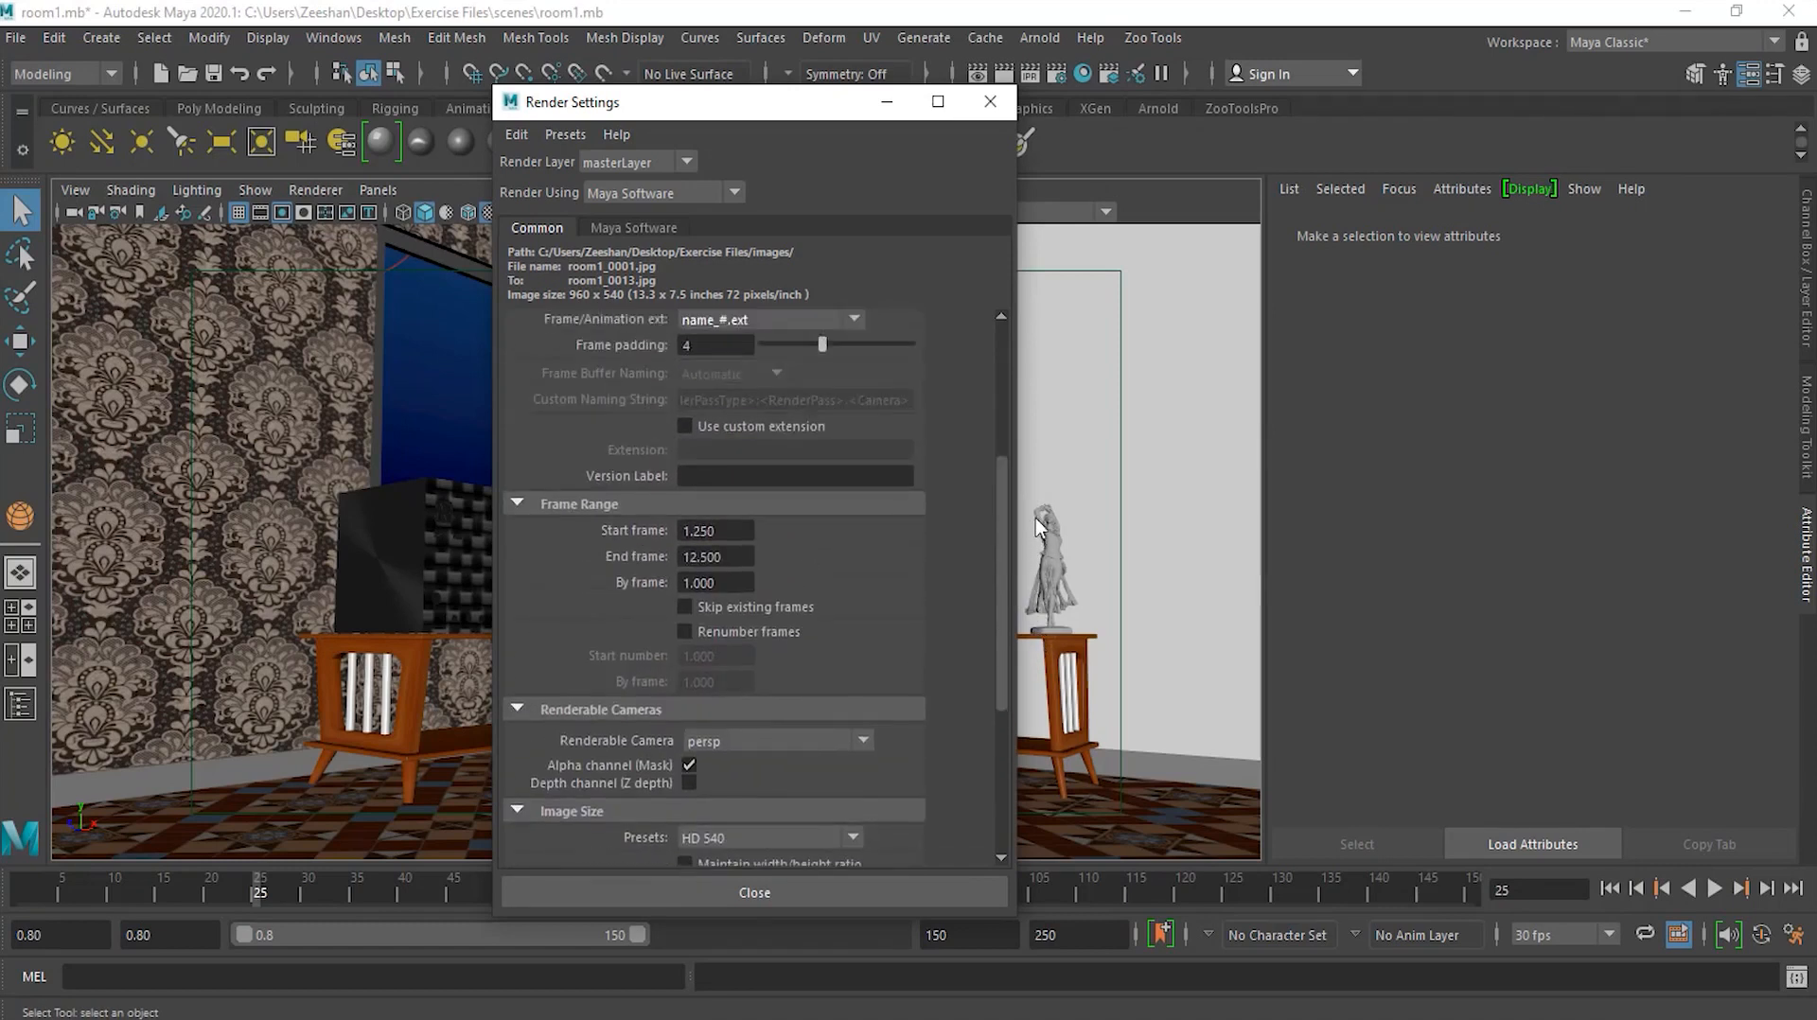
scroll(1035, 525, "up", 2)
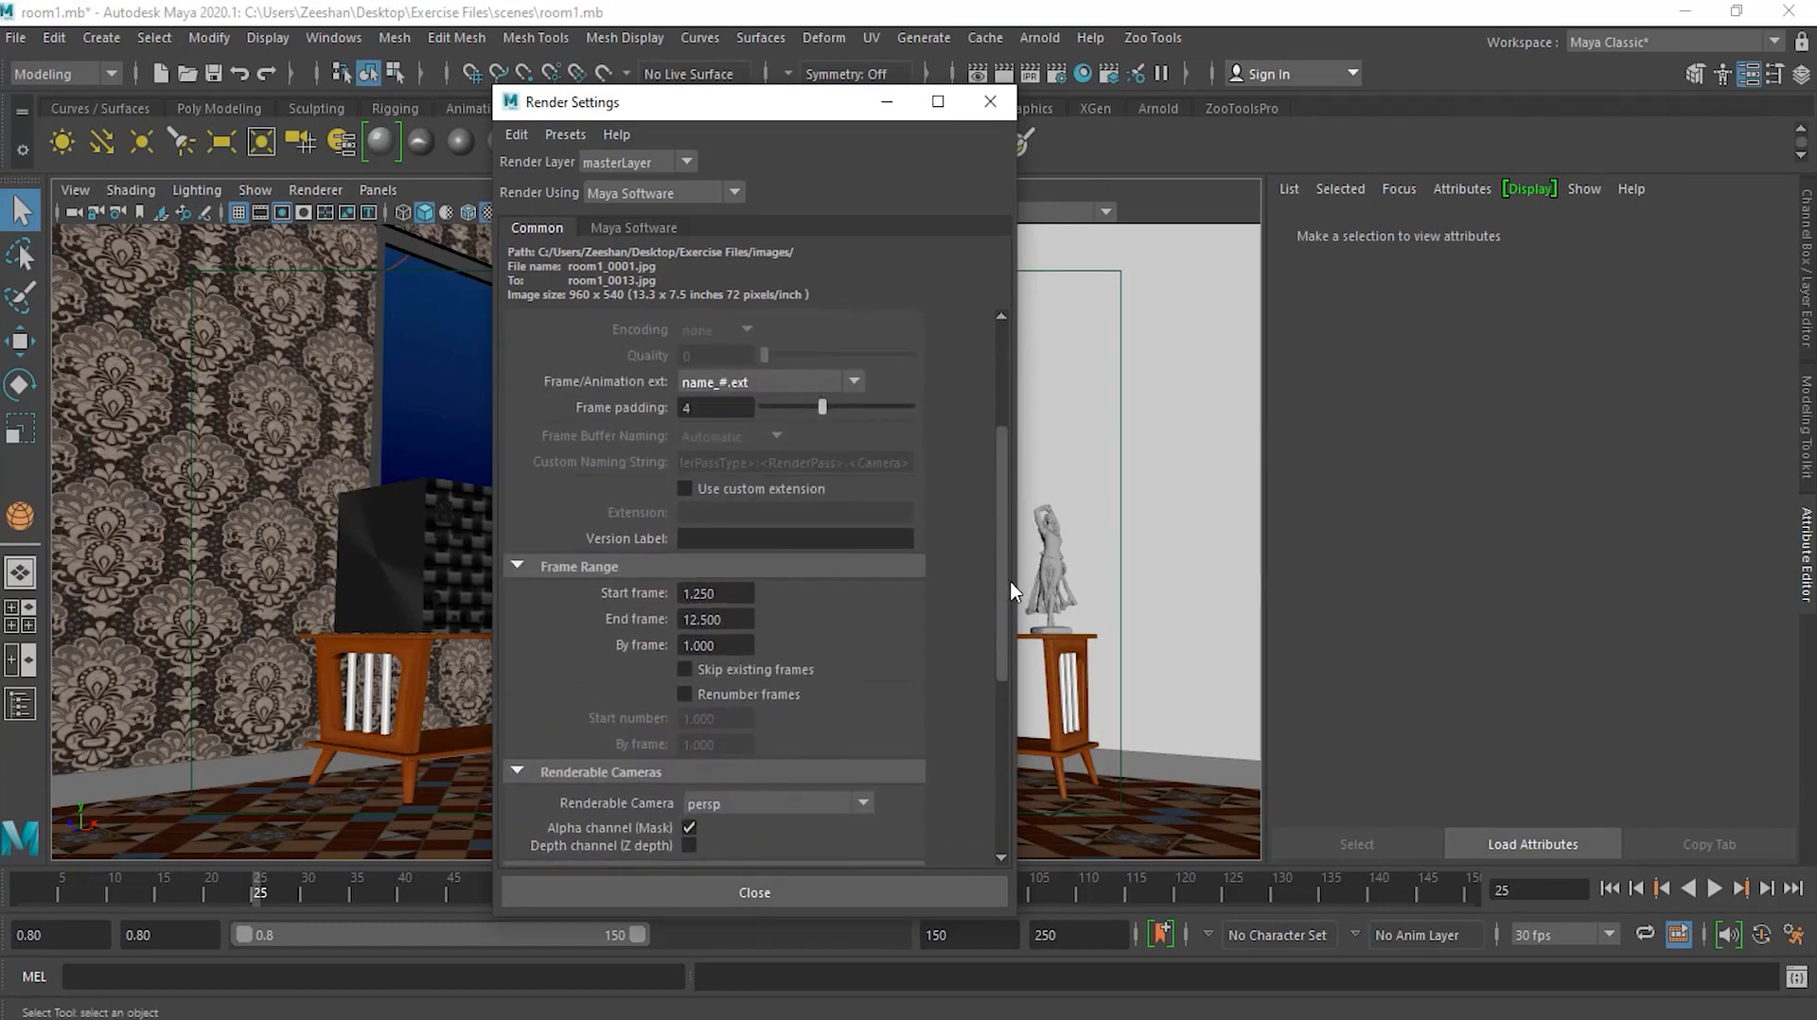
left_click_drag(1005, 587, 1013, 764)
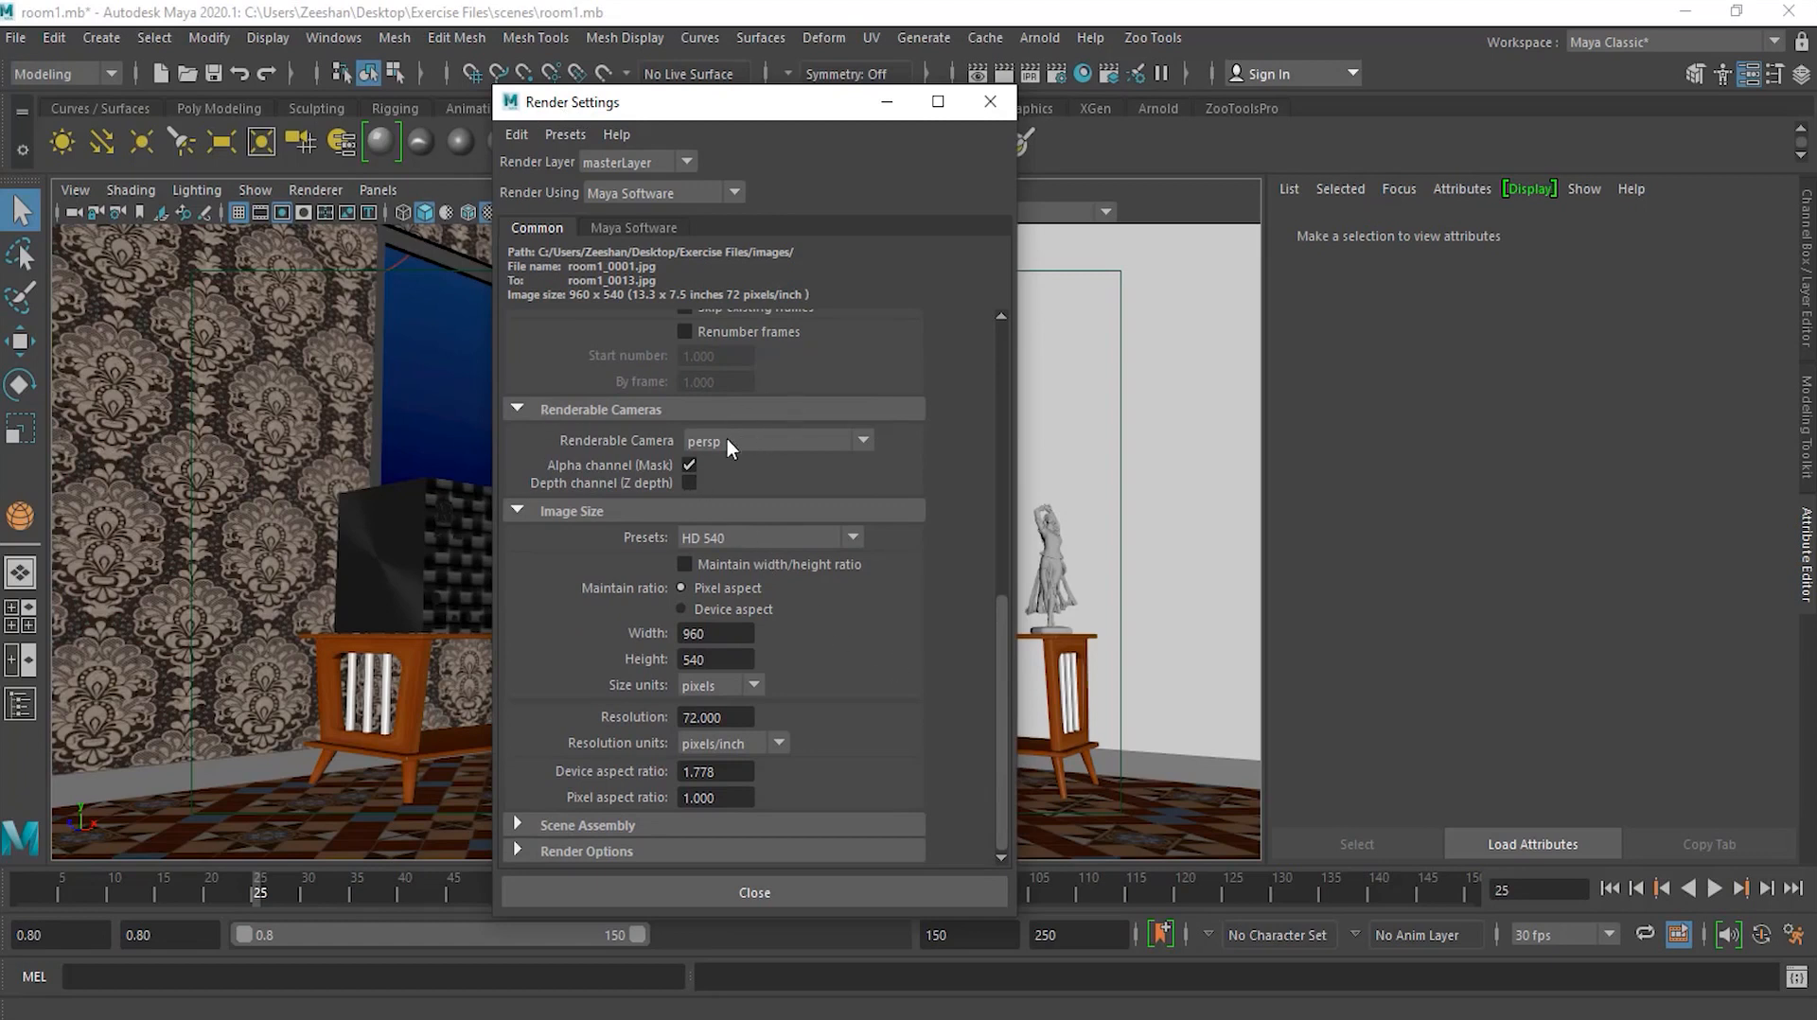
left_click(757, 442)
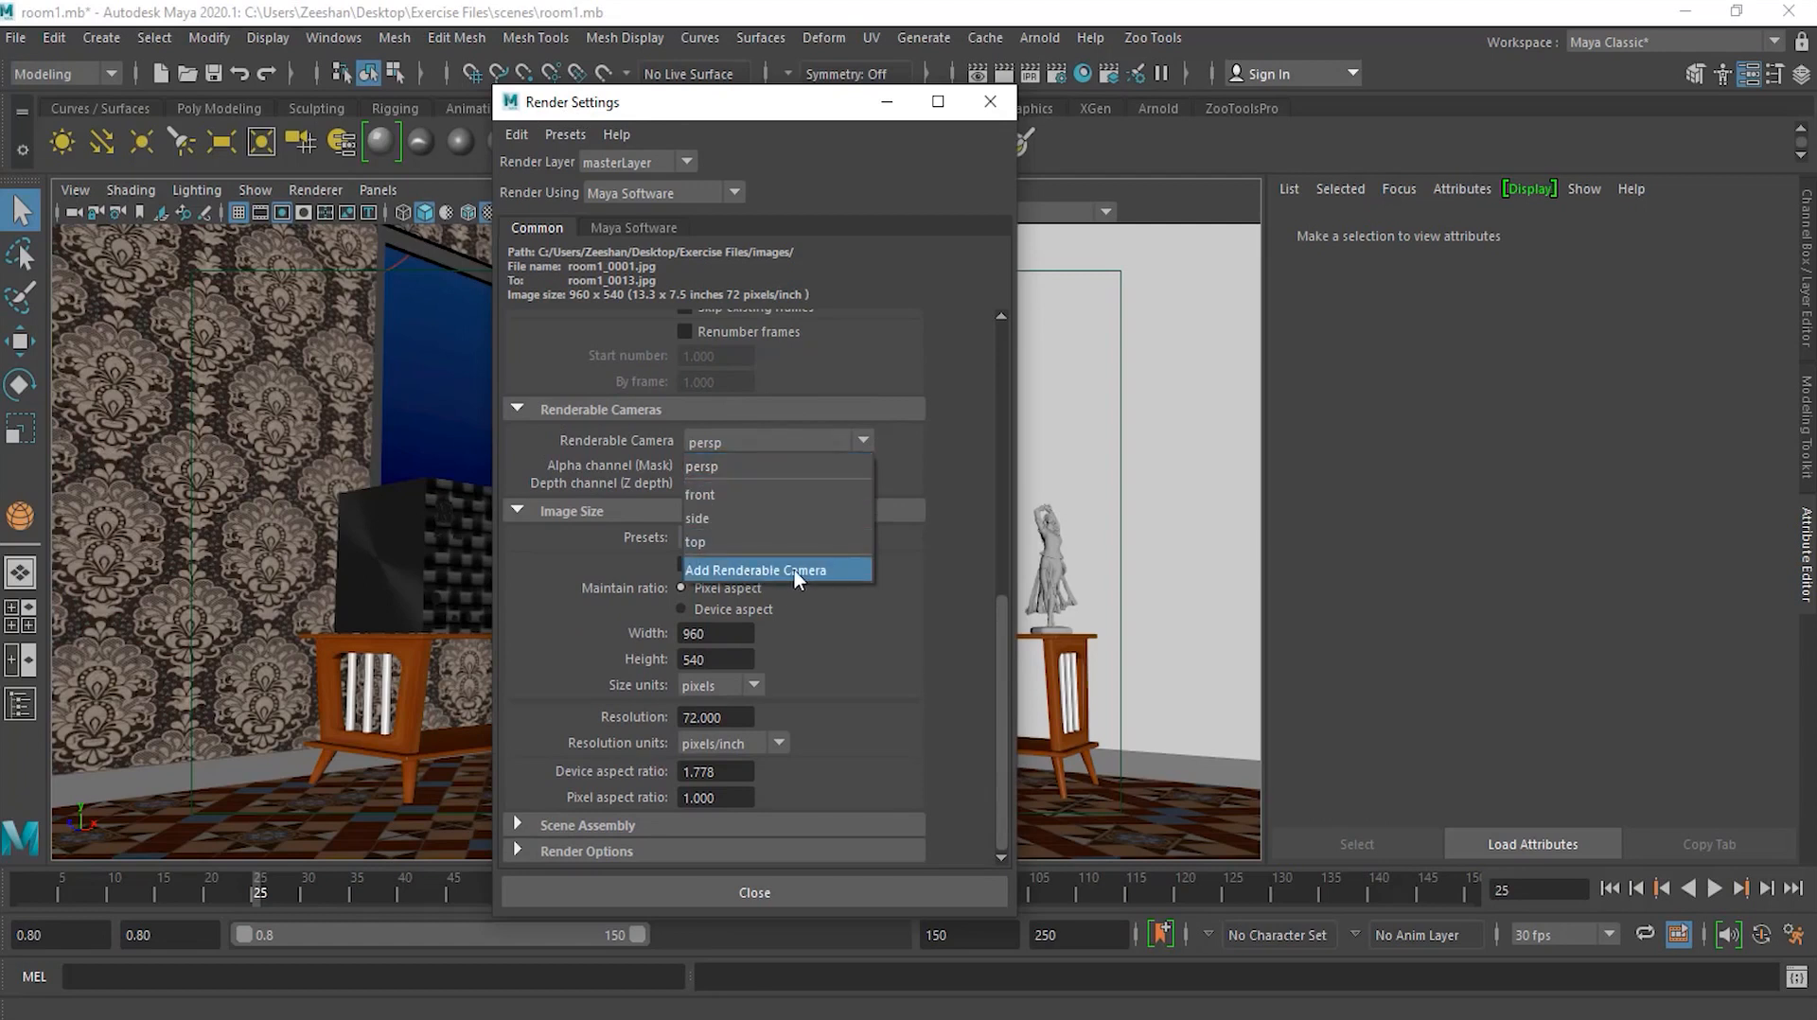
left_click(945, 465)
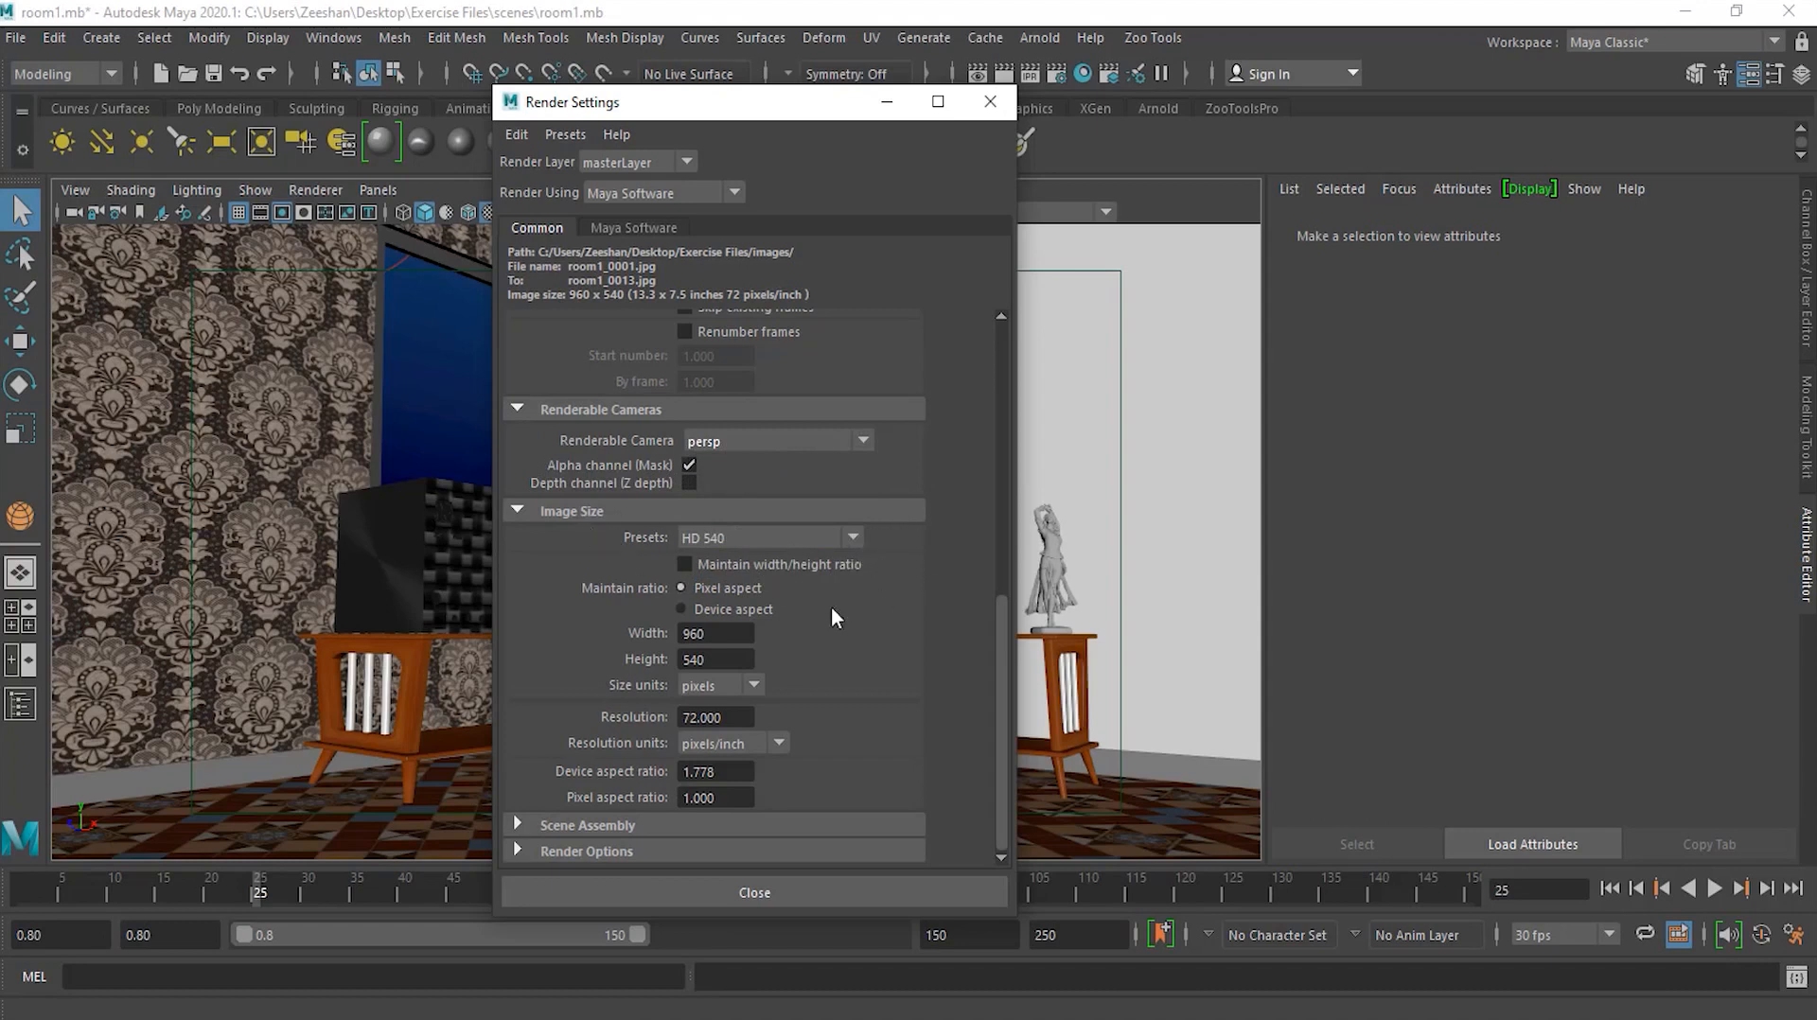
Look through the image size presets, keeping HD 540, and check where the project folder can be set
left_click(769, 537)
left_click_drag(854, 607, 885, 734)
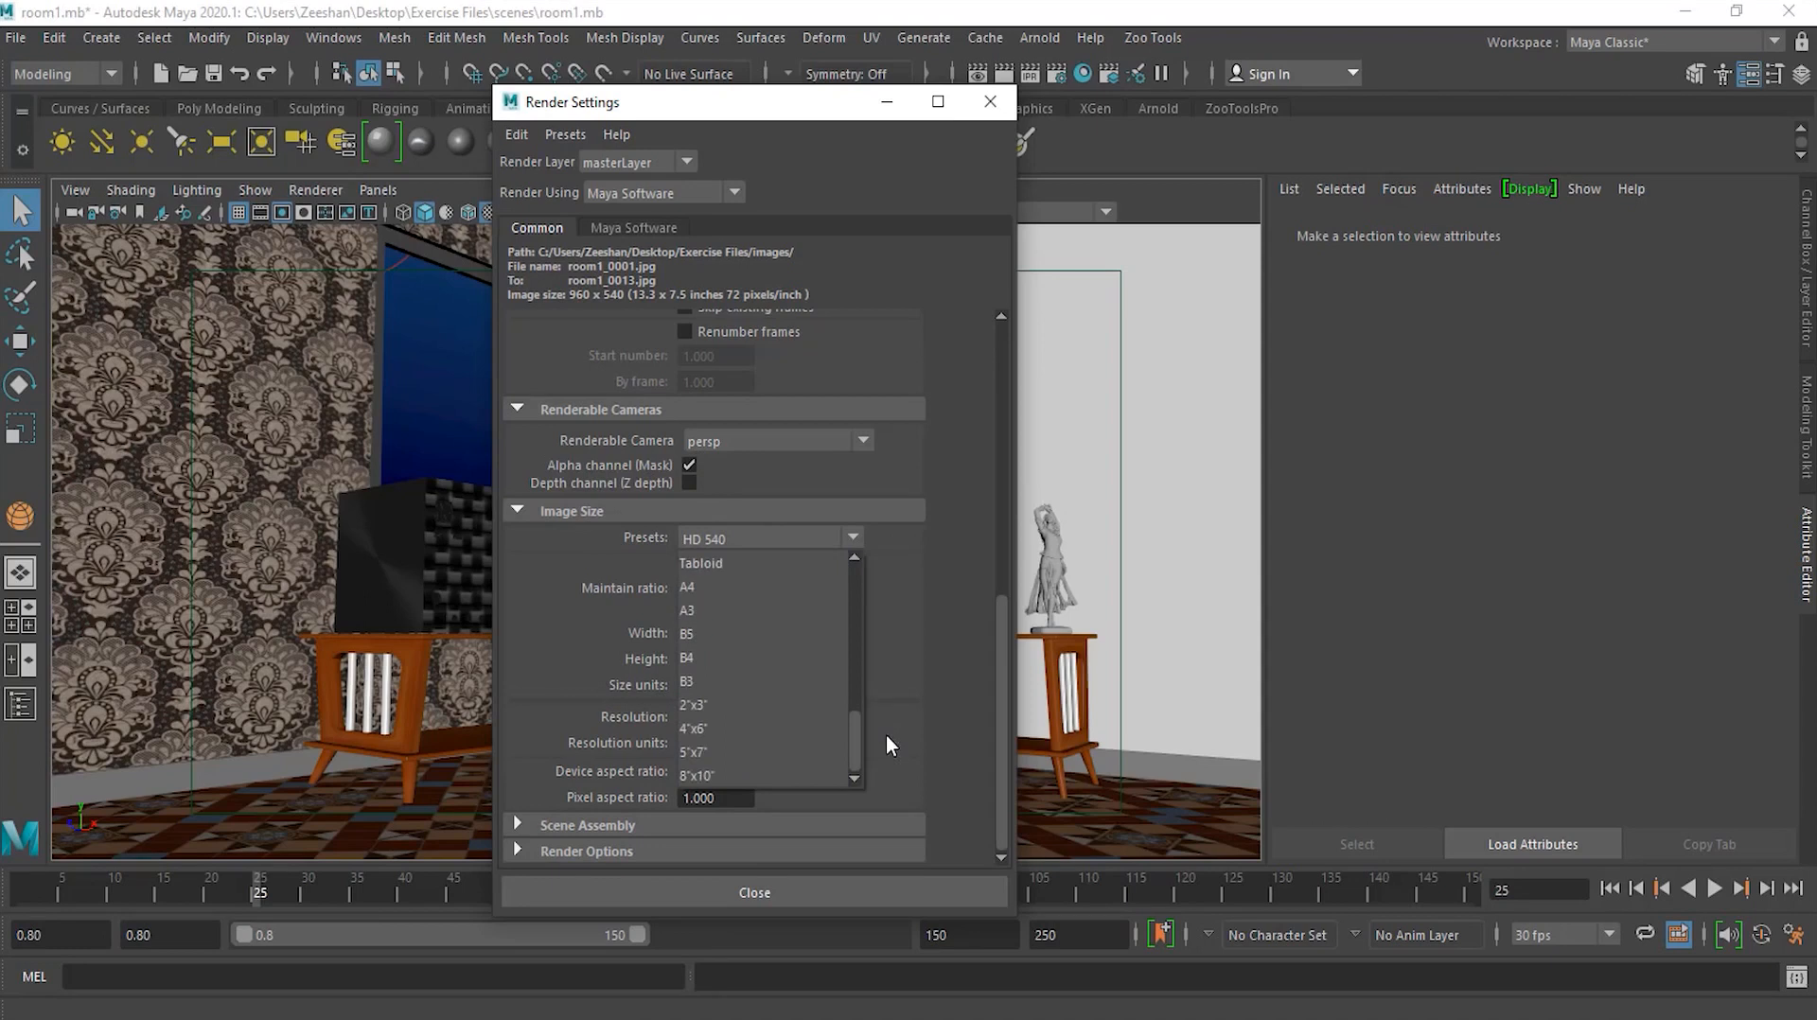
left_click(973, 606)
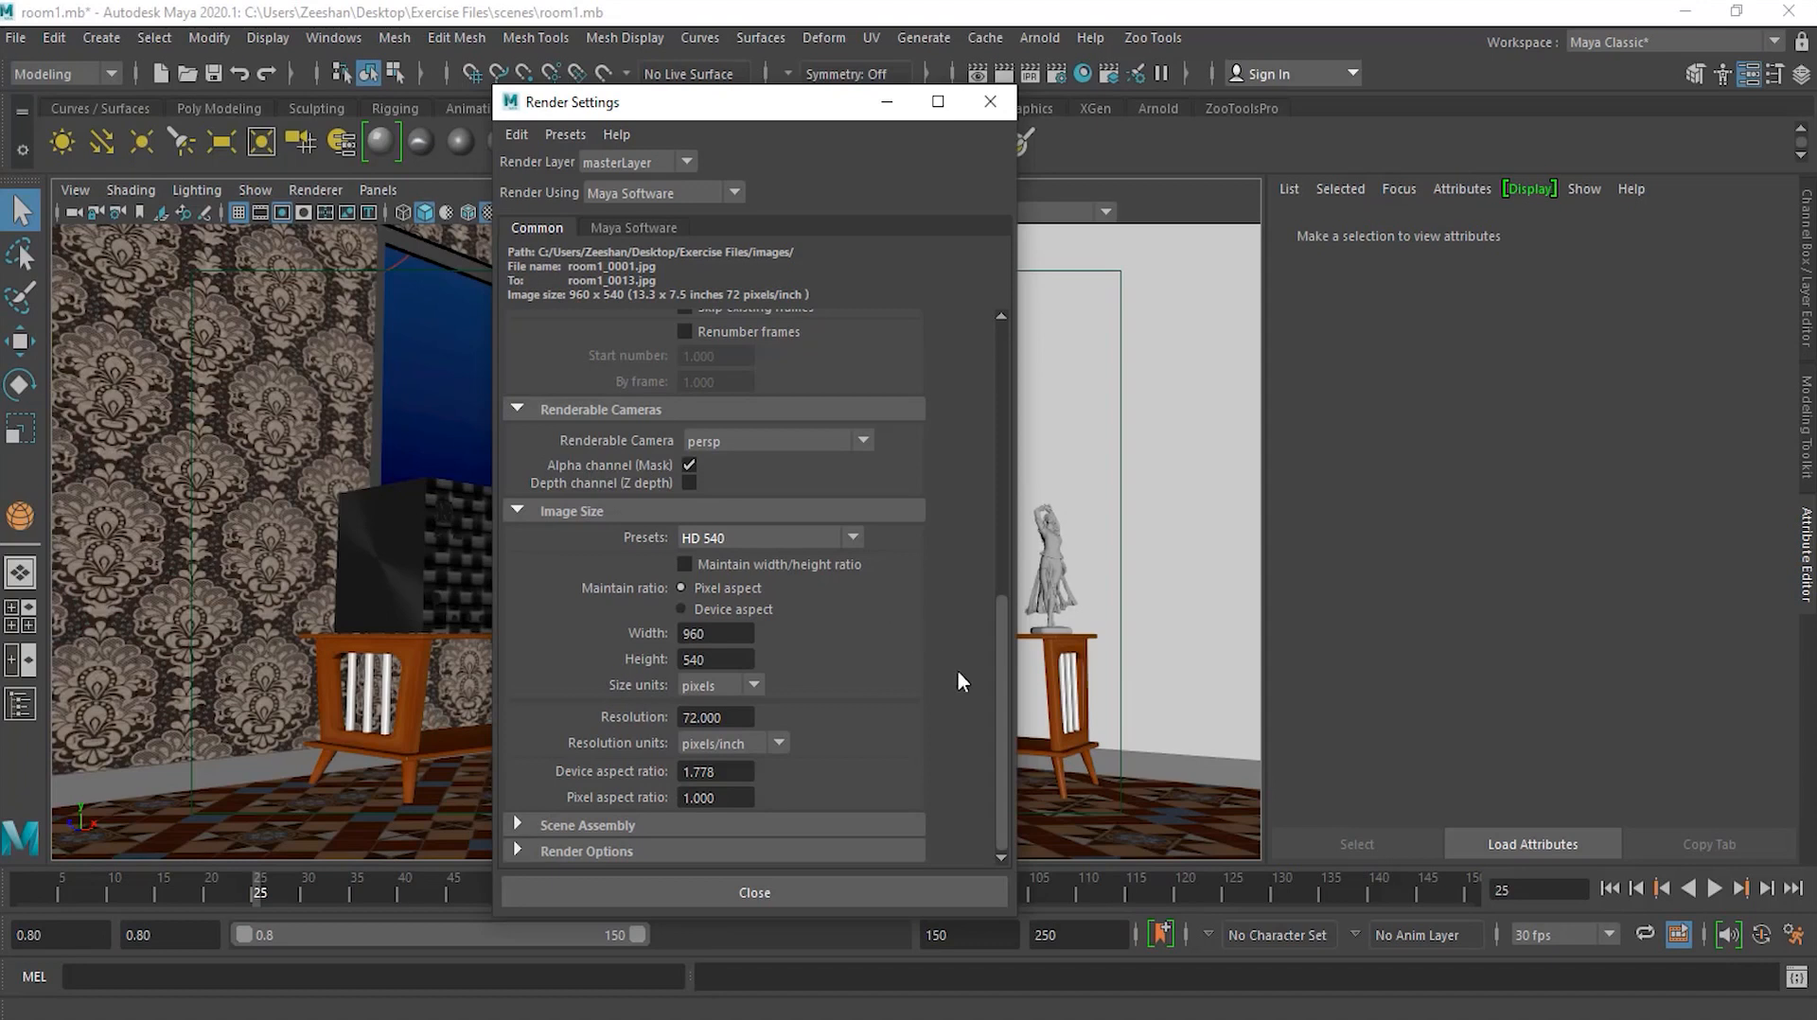
left_click_drag(1003, 702, 982, 366)
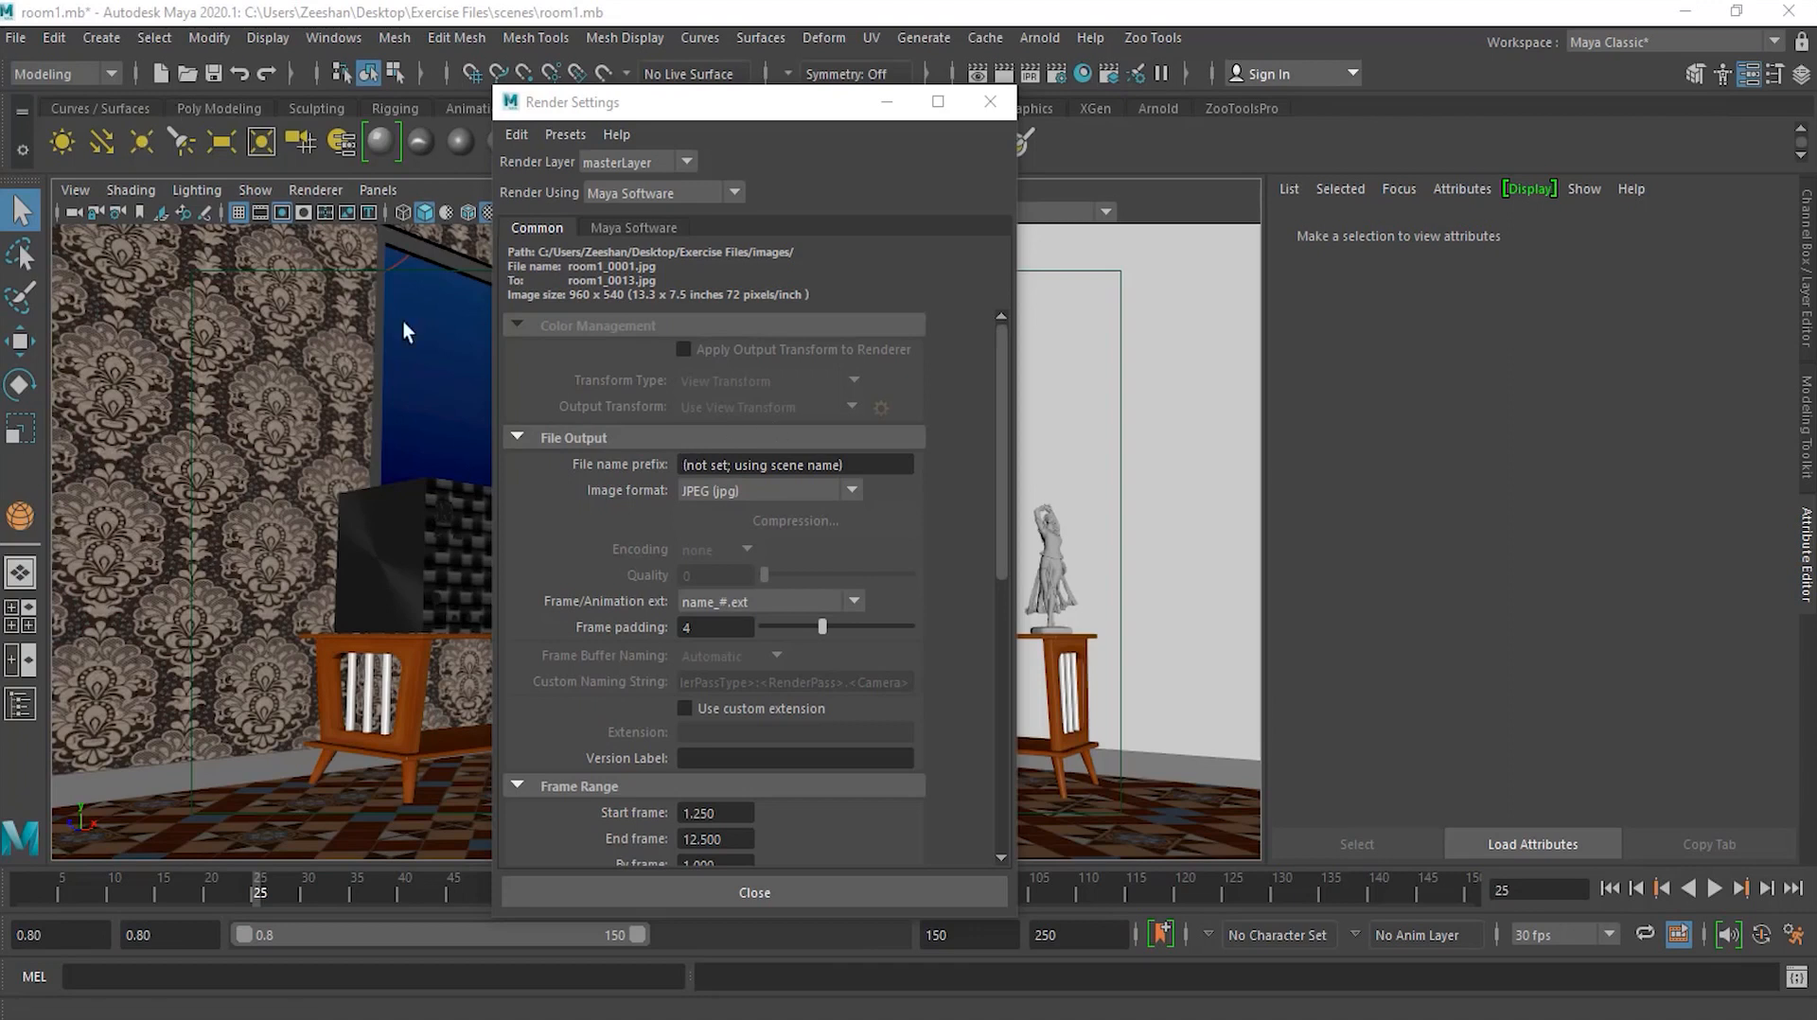
left_click(15, 38)
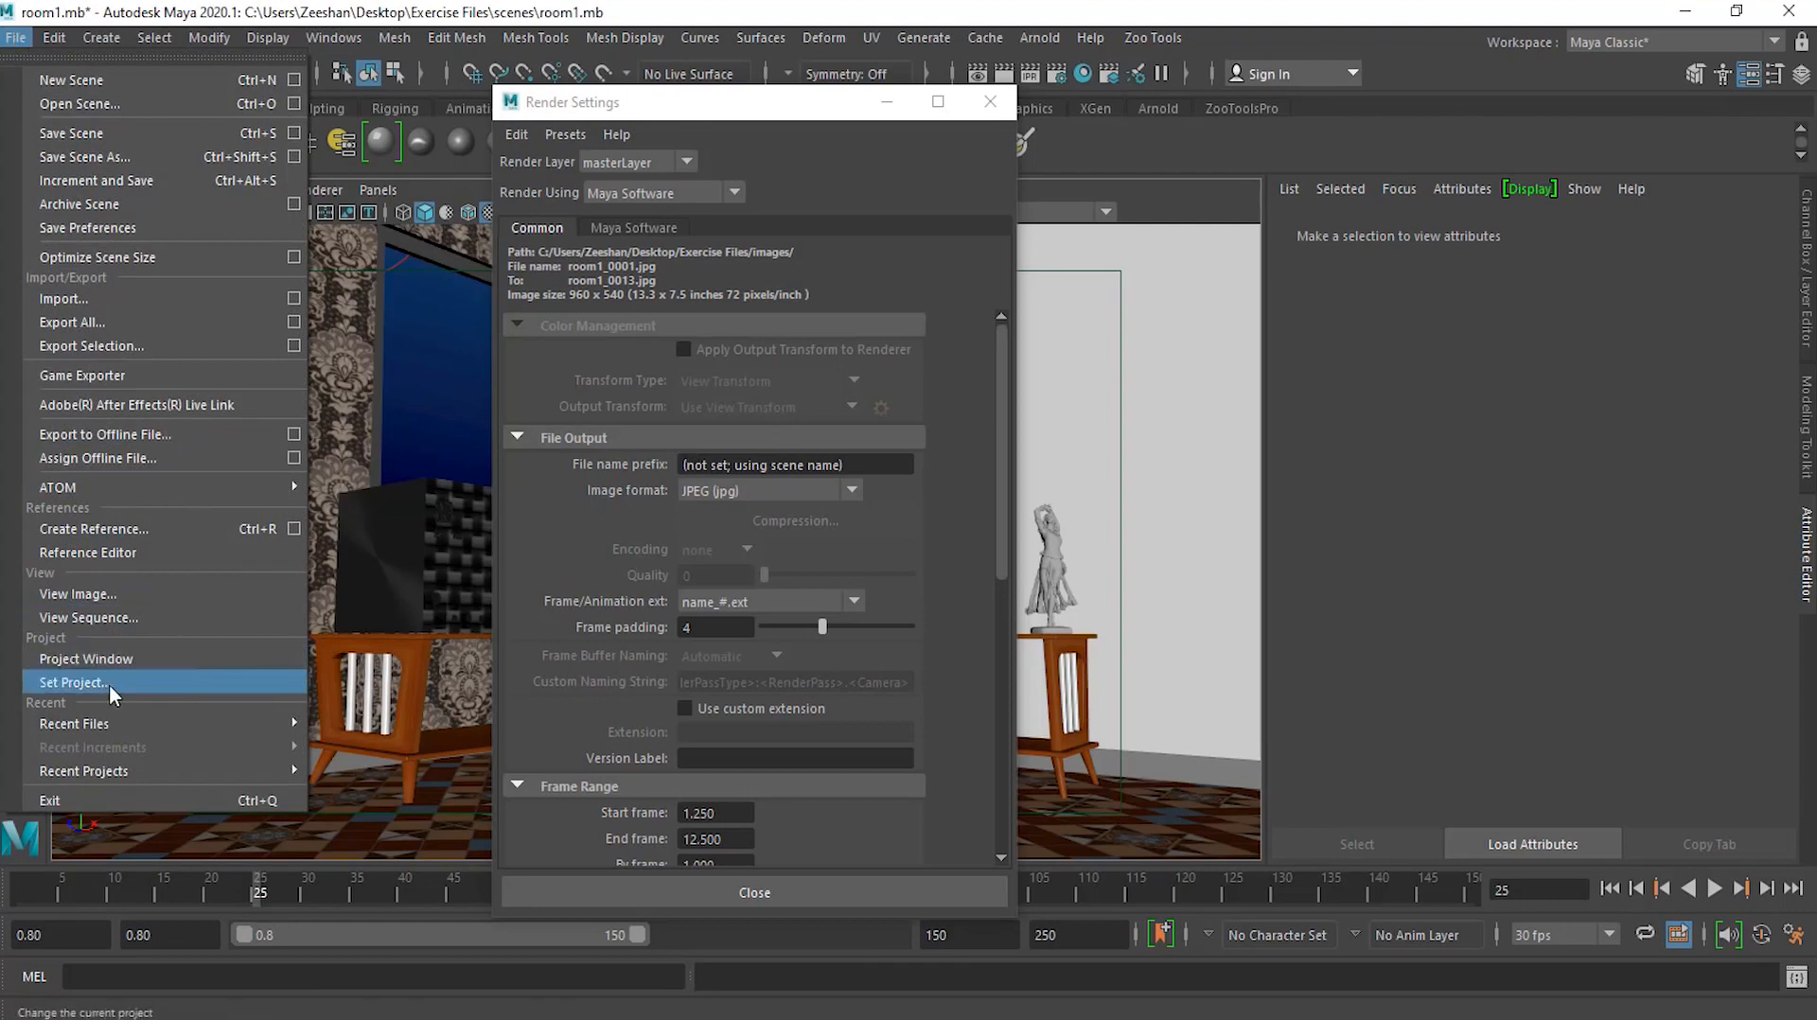
left_click(870, 265)
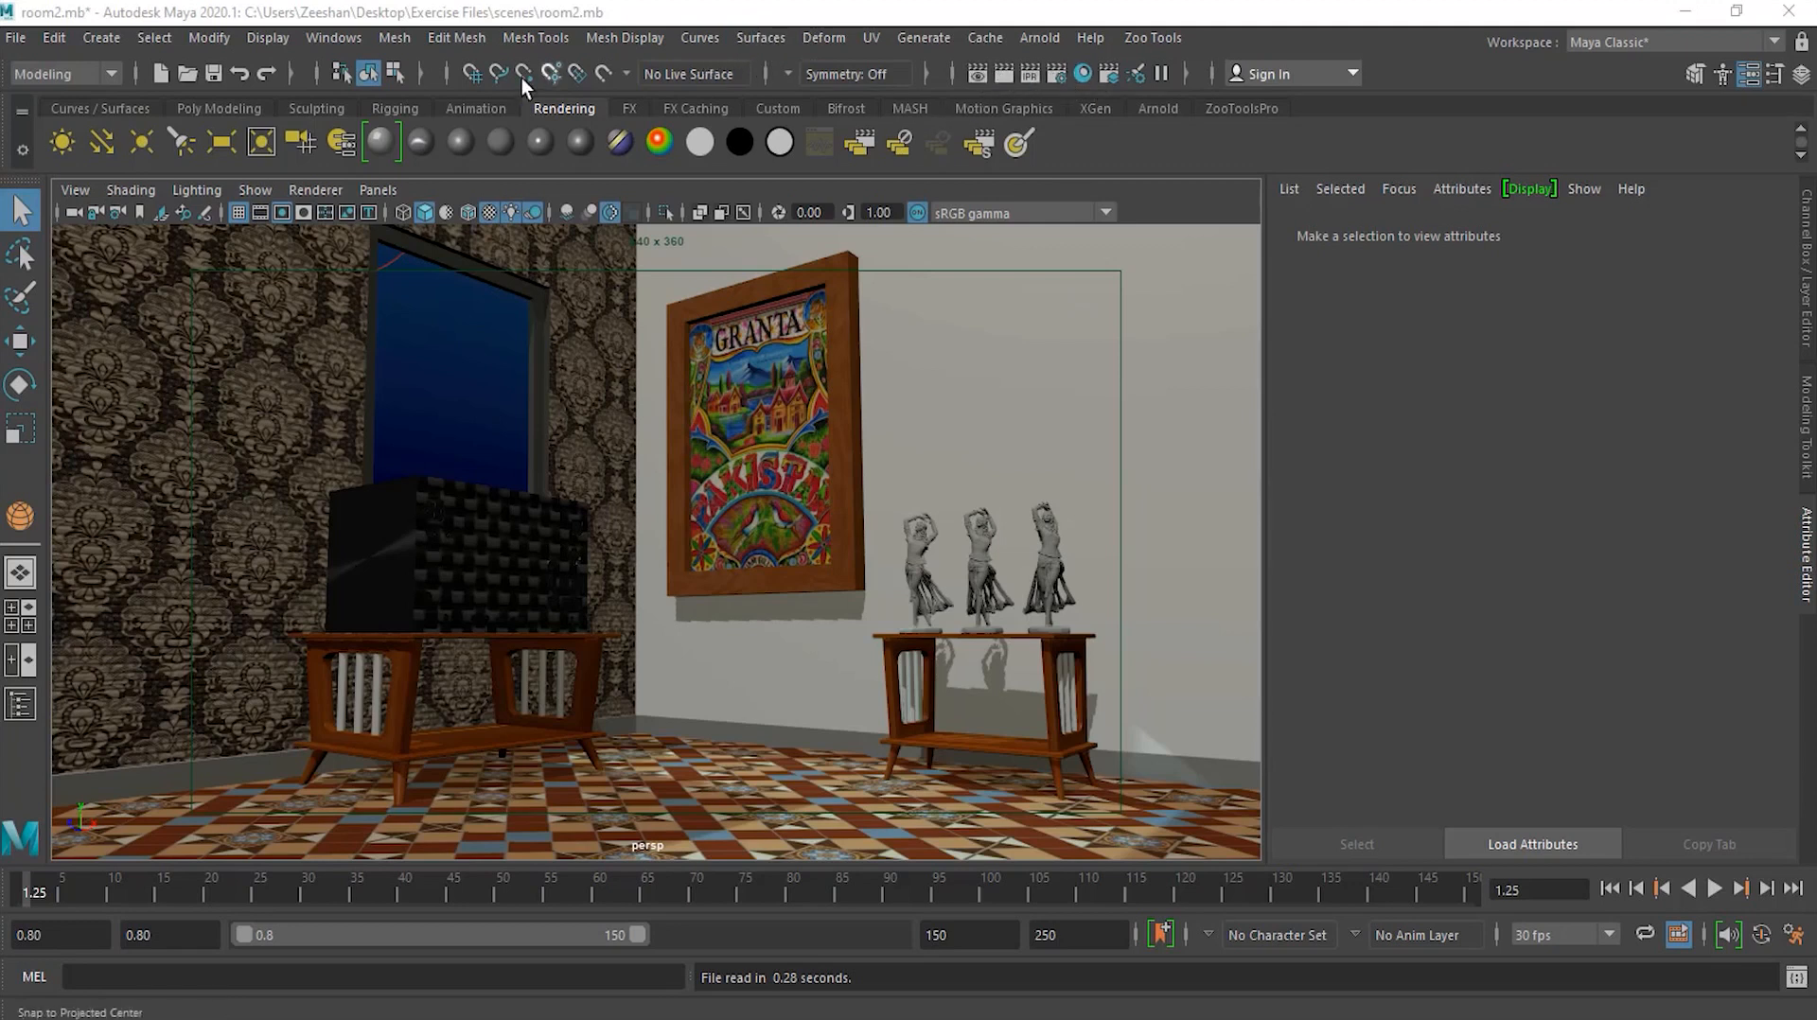
Render the current frame of the room2 scene and move the Render View window lower over the viewport
left_click(322, 40)
mouse_move(452, 198)
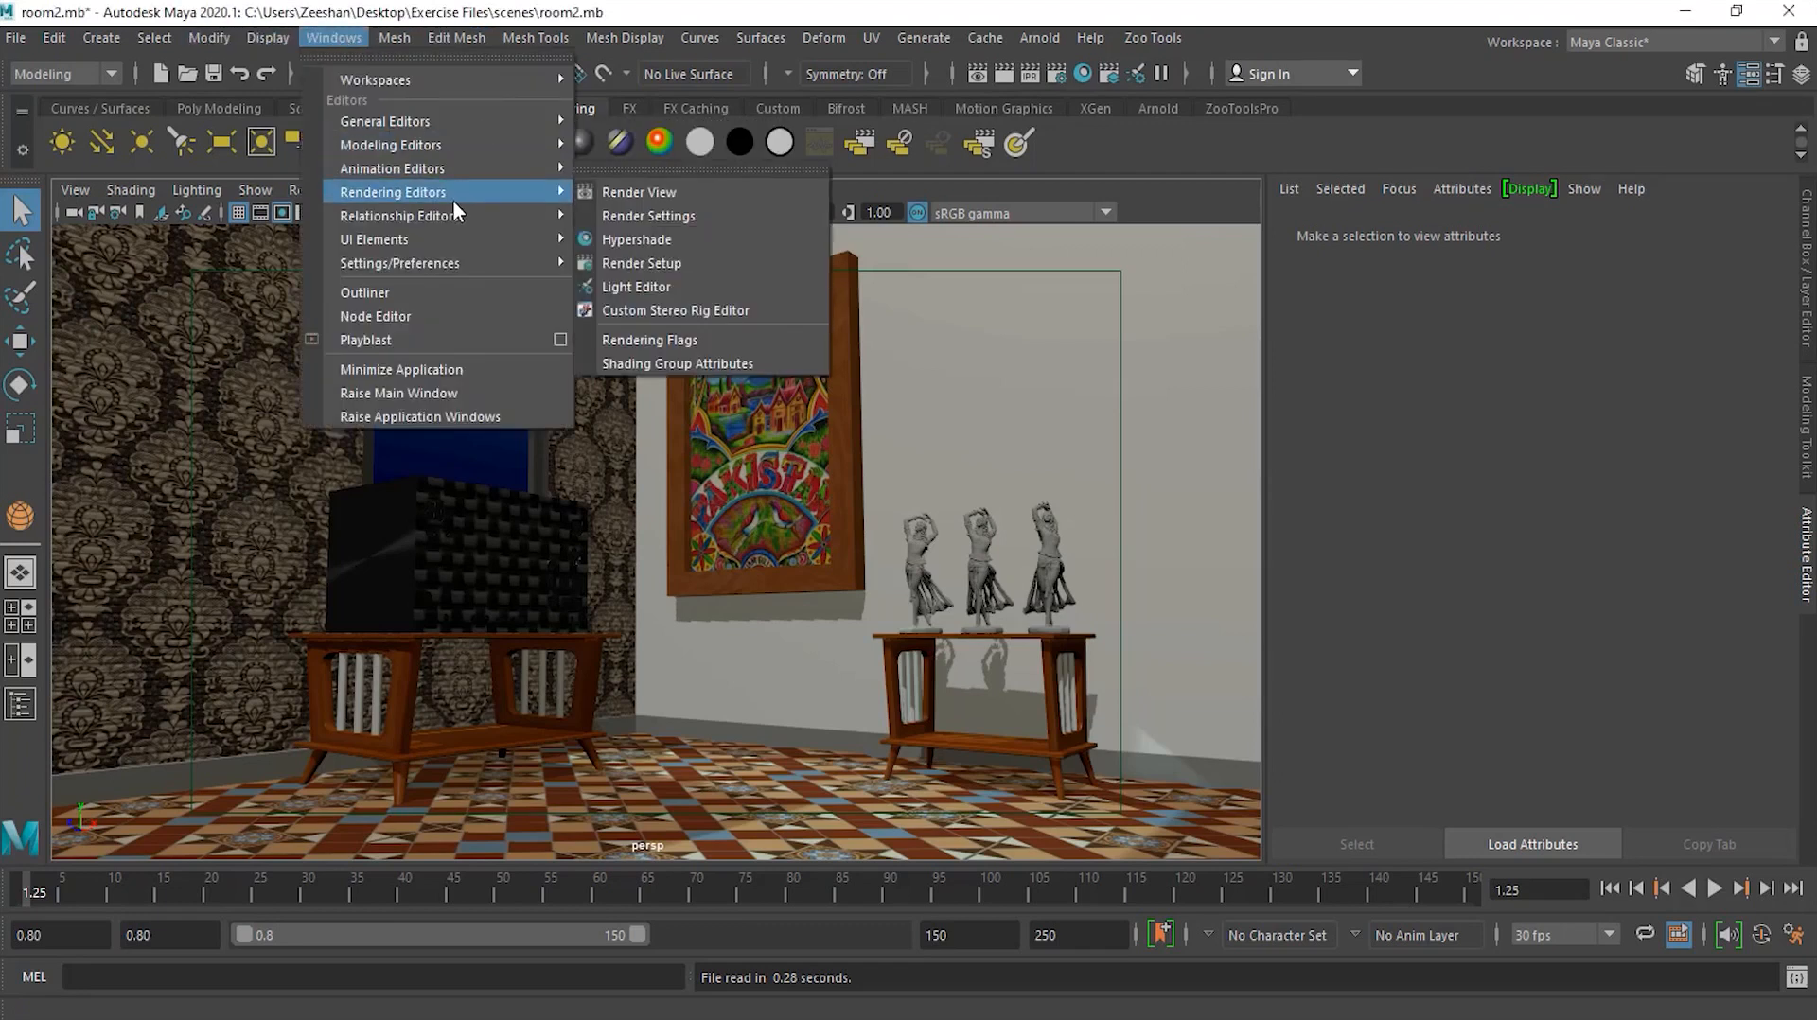
left_click(1002, 75)
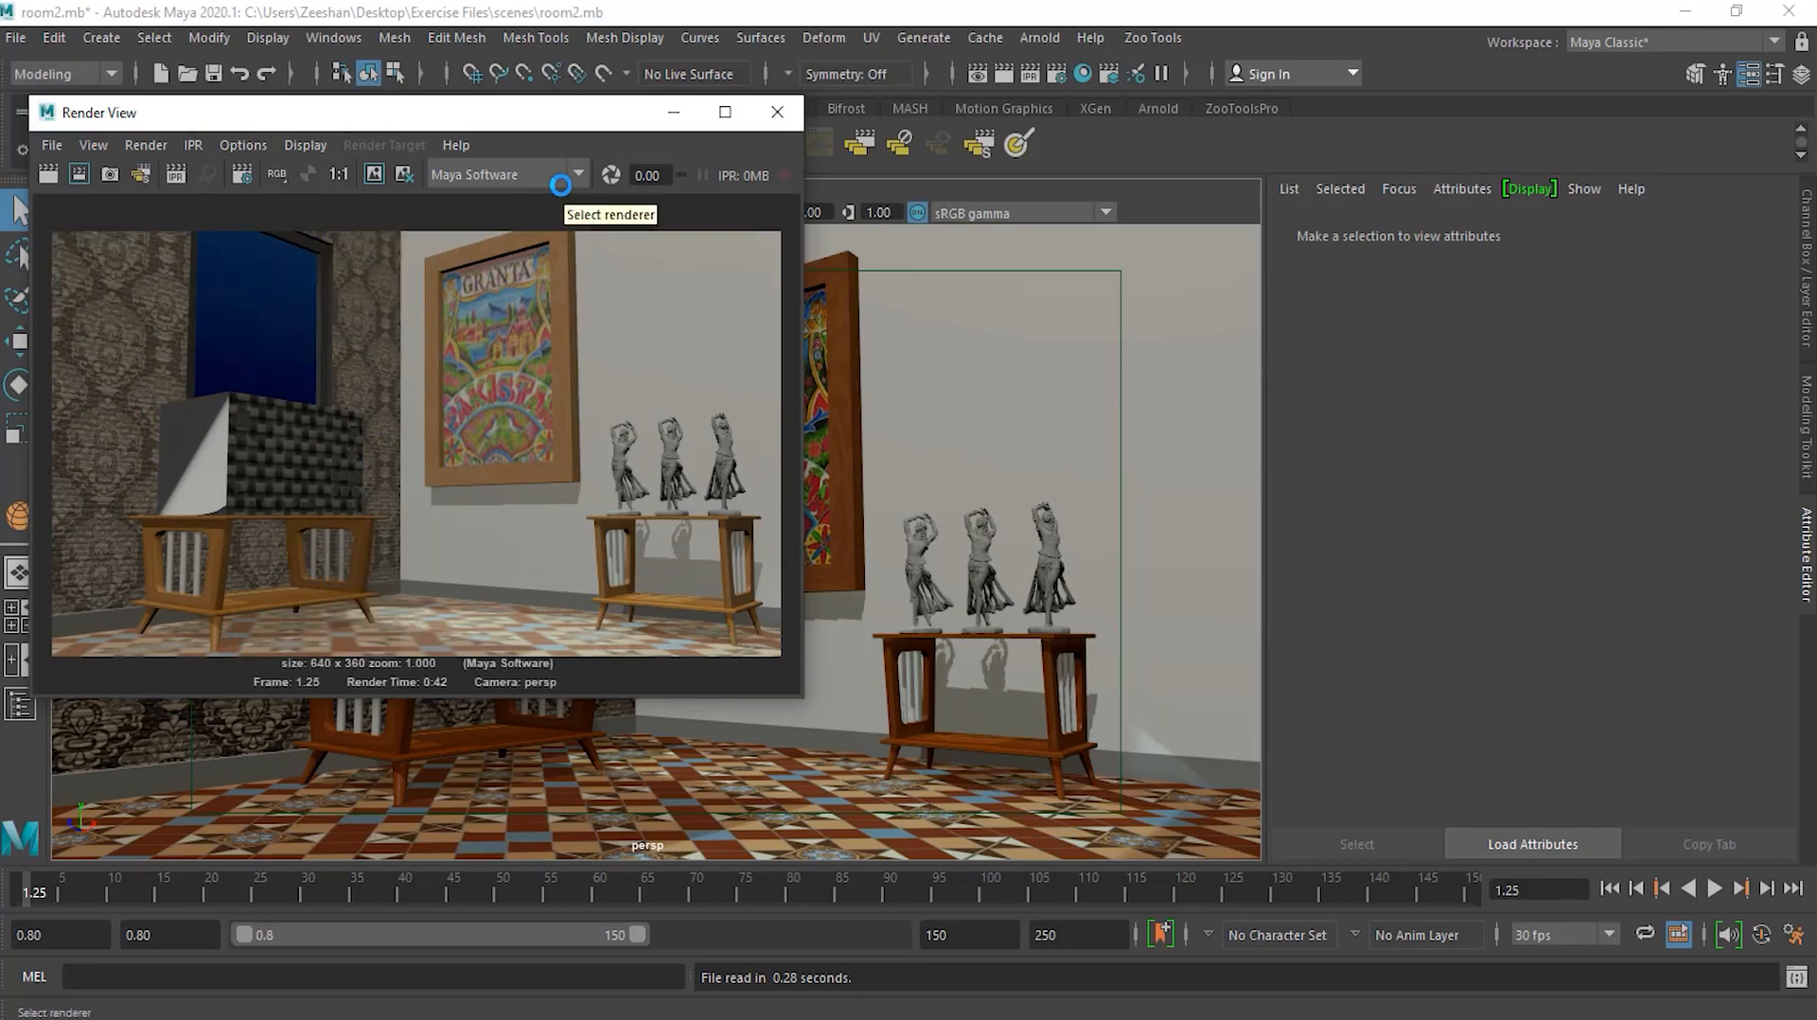
left_click_drag(454, 128, 540, 290)
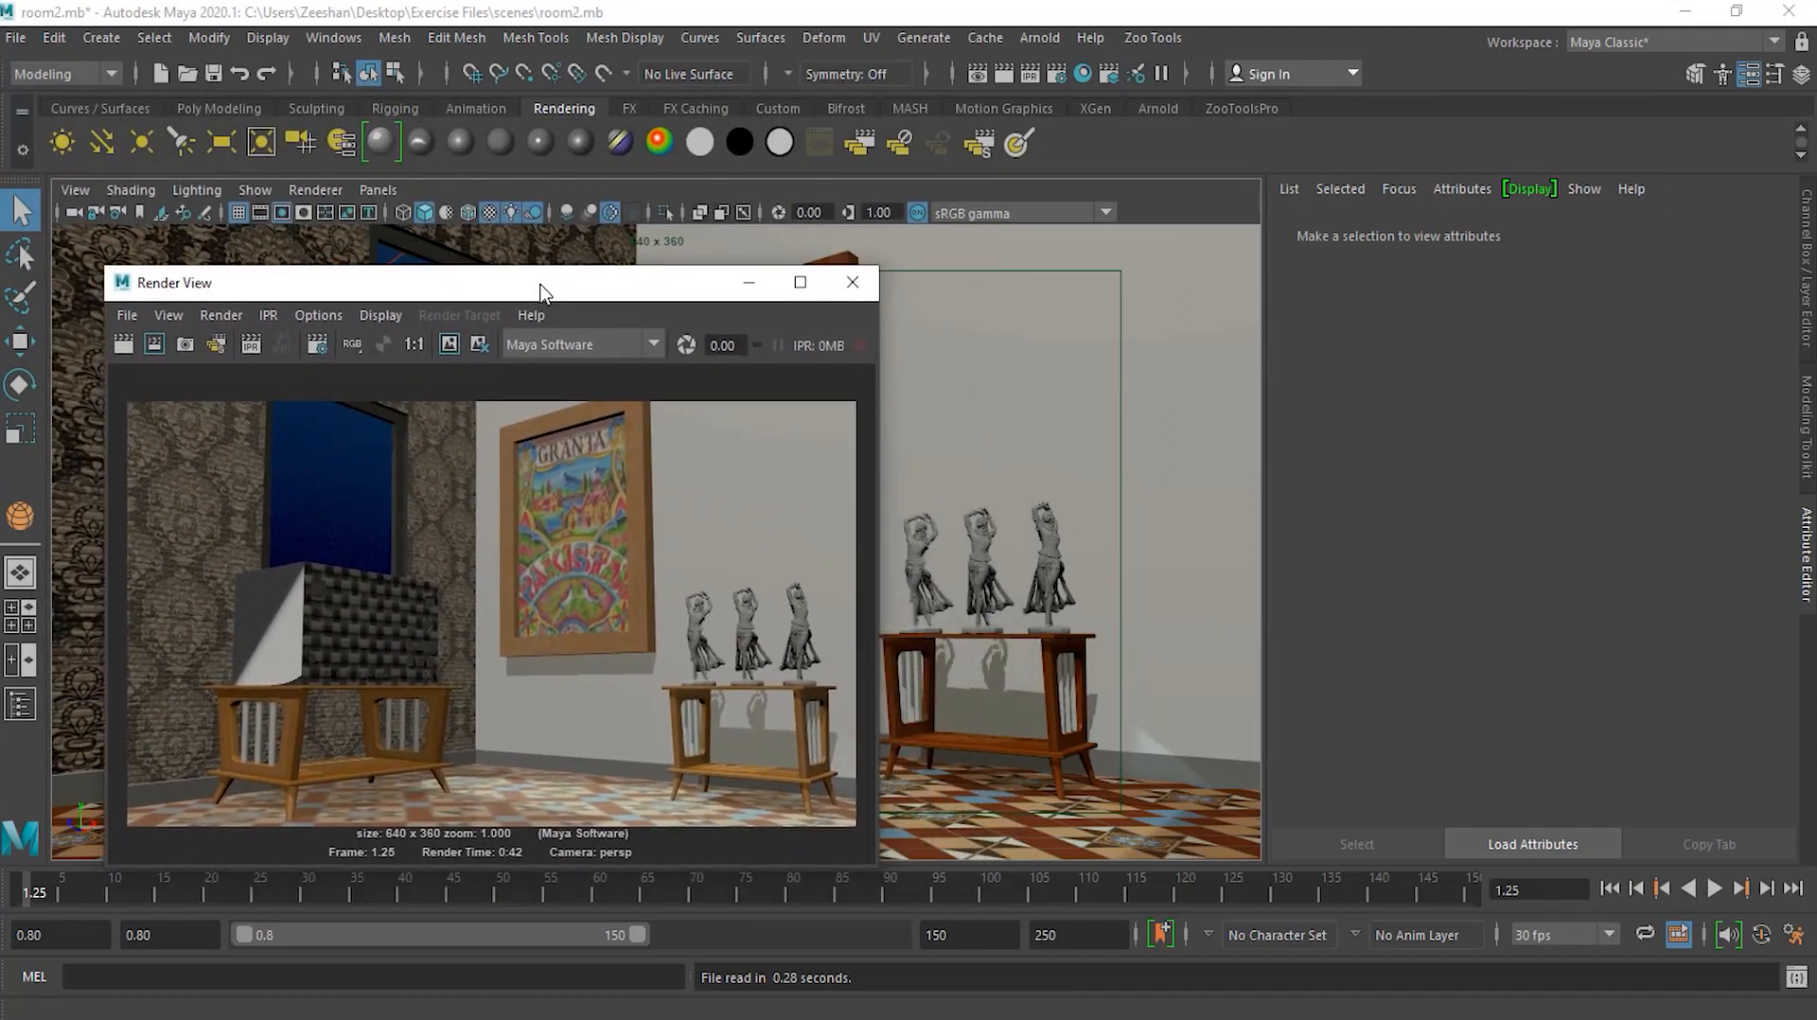
left_click(129, 316)
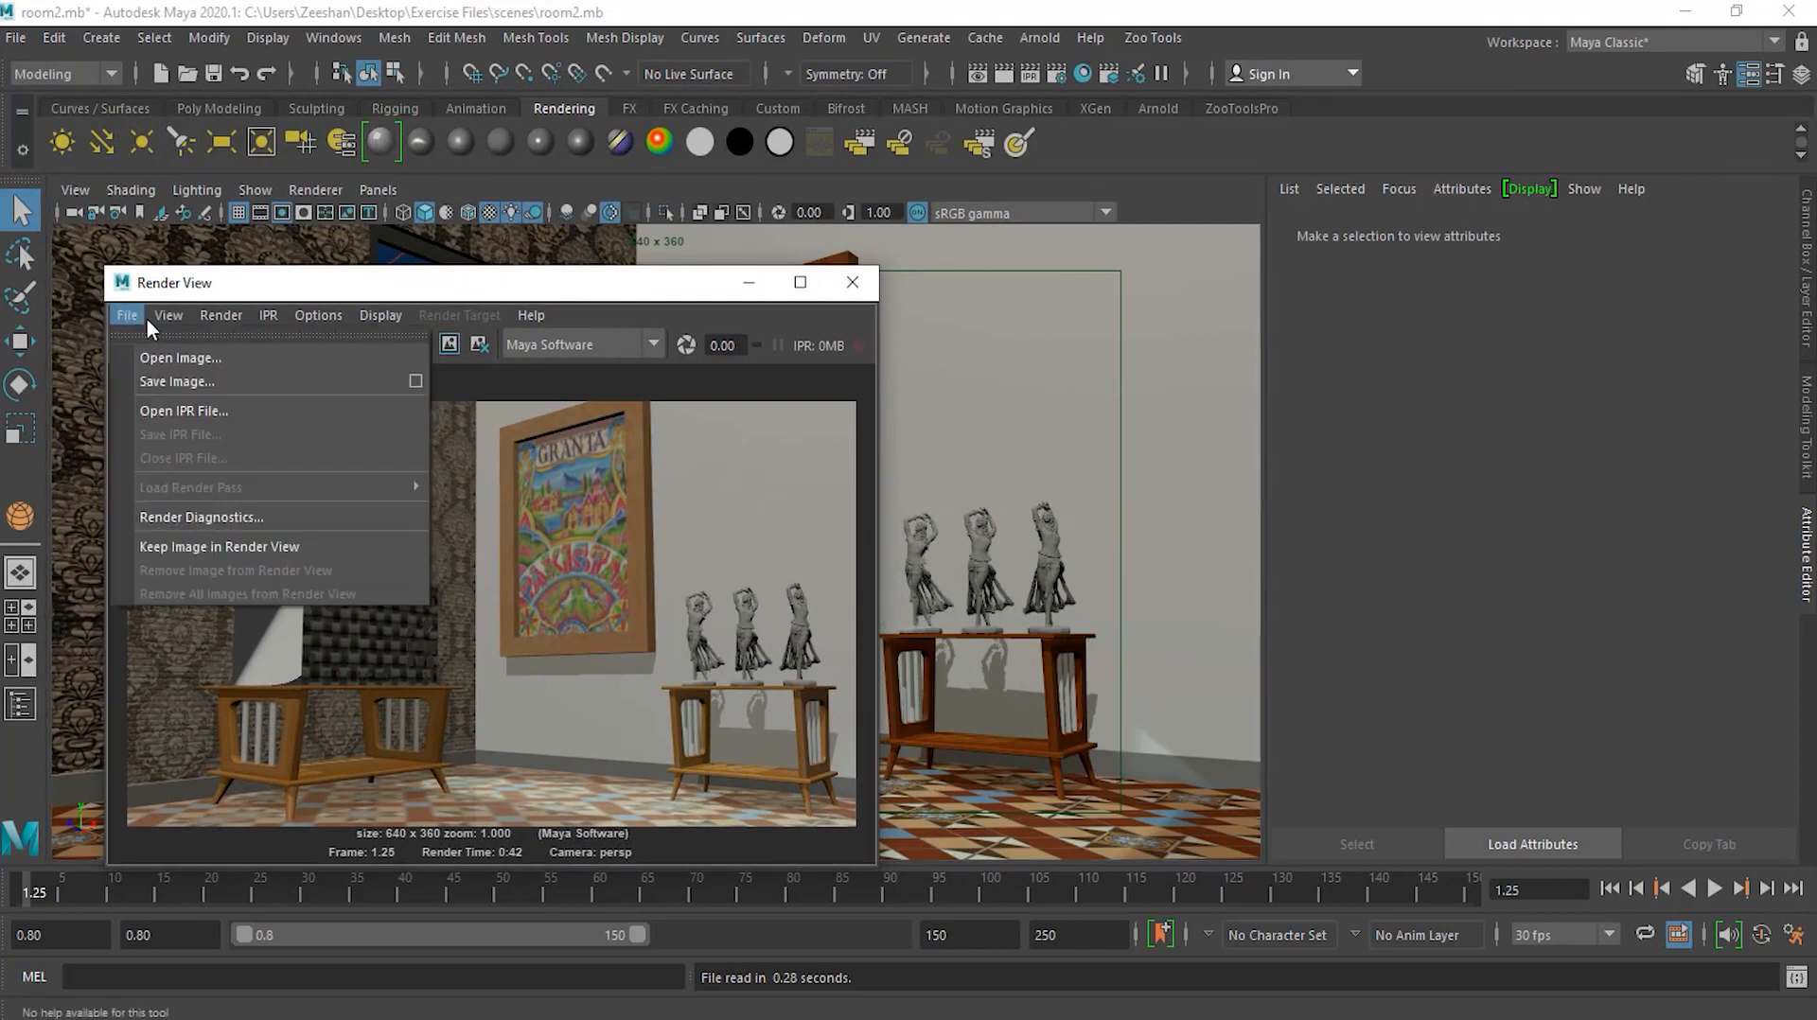
mouse_move(204, 311)
mouse_move(545, 312)
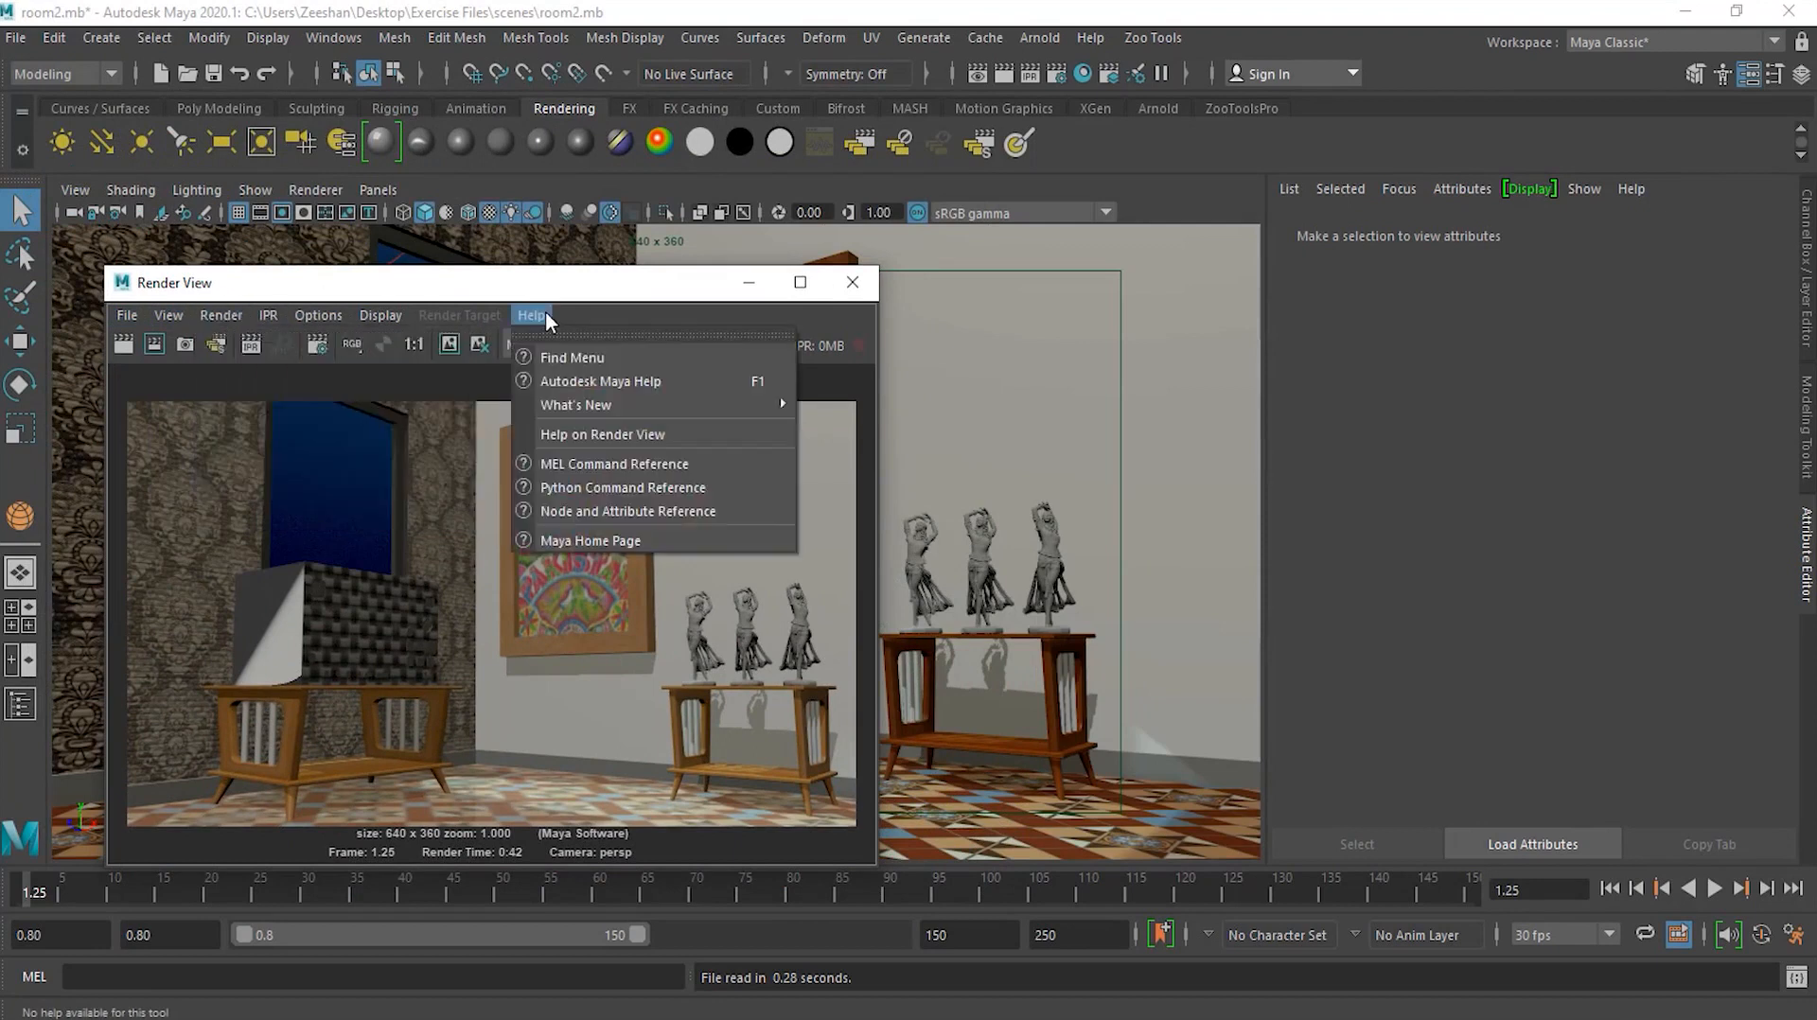
left_click(588, 303)
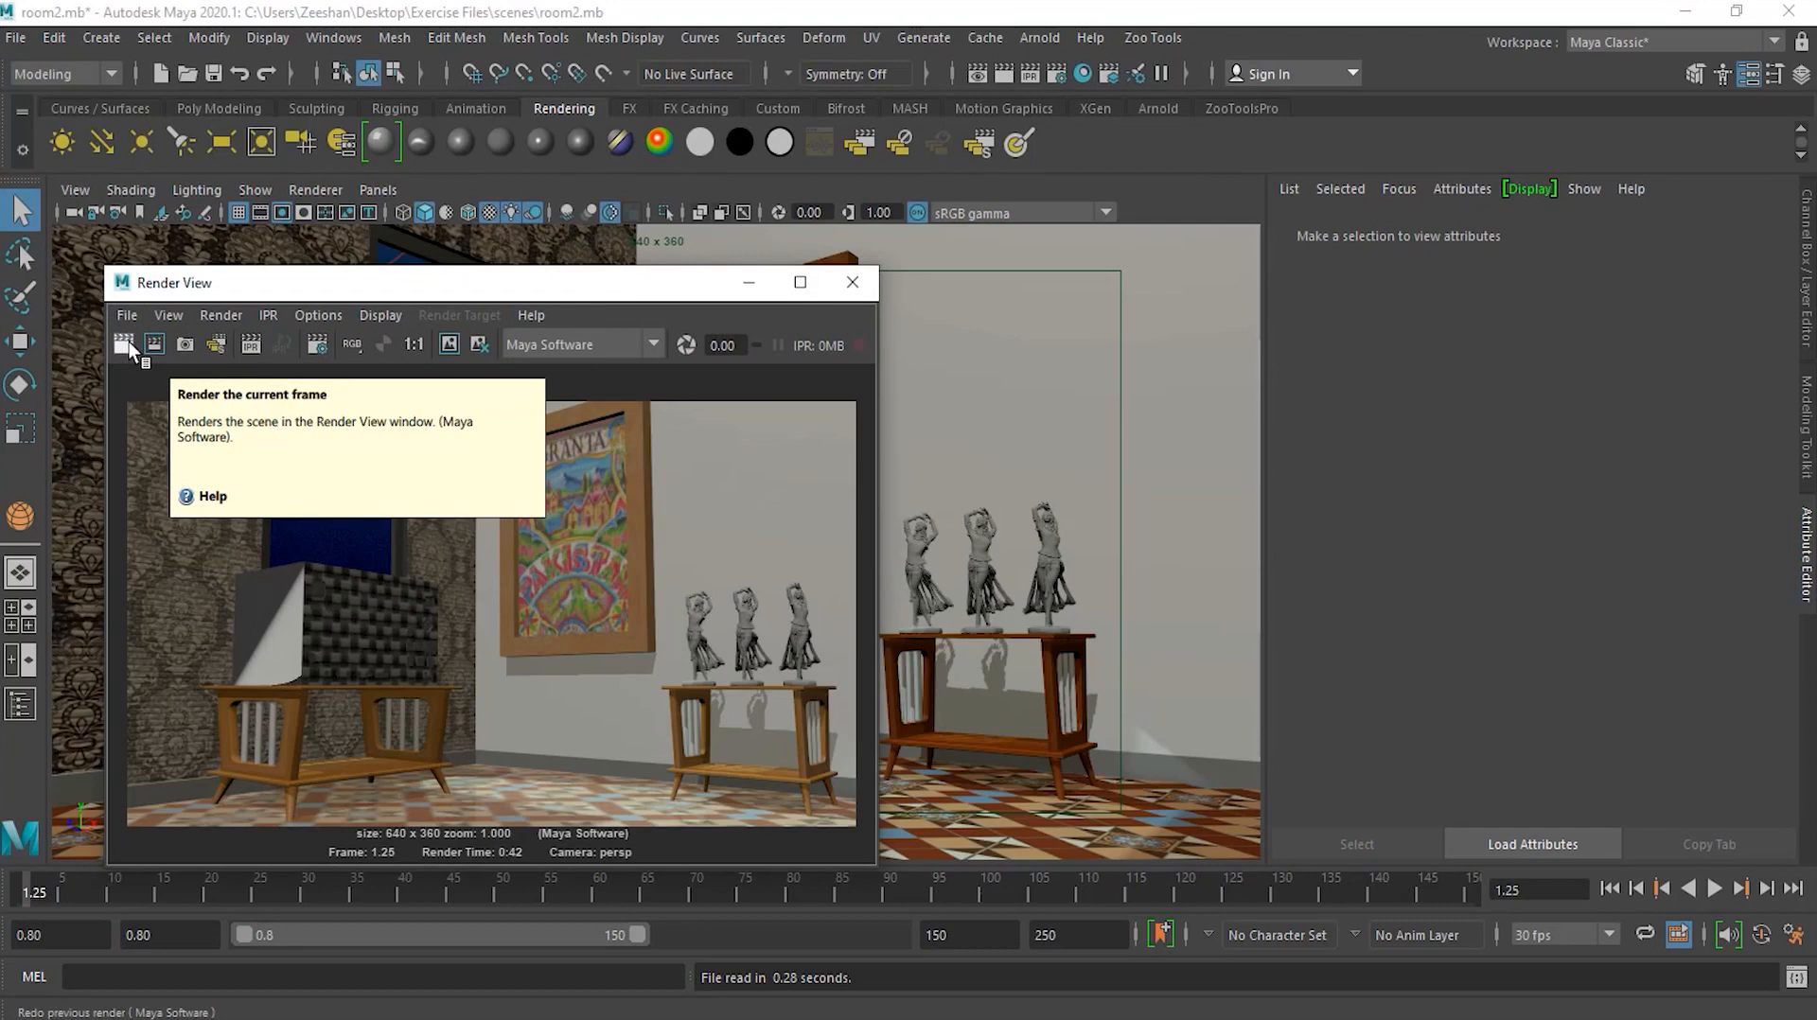
Move the Render View window upward, play the animation, stop it at frame 80, and return the timeline to its start
left_click_drag(379, 287, 508, 153)
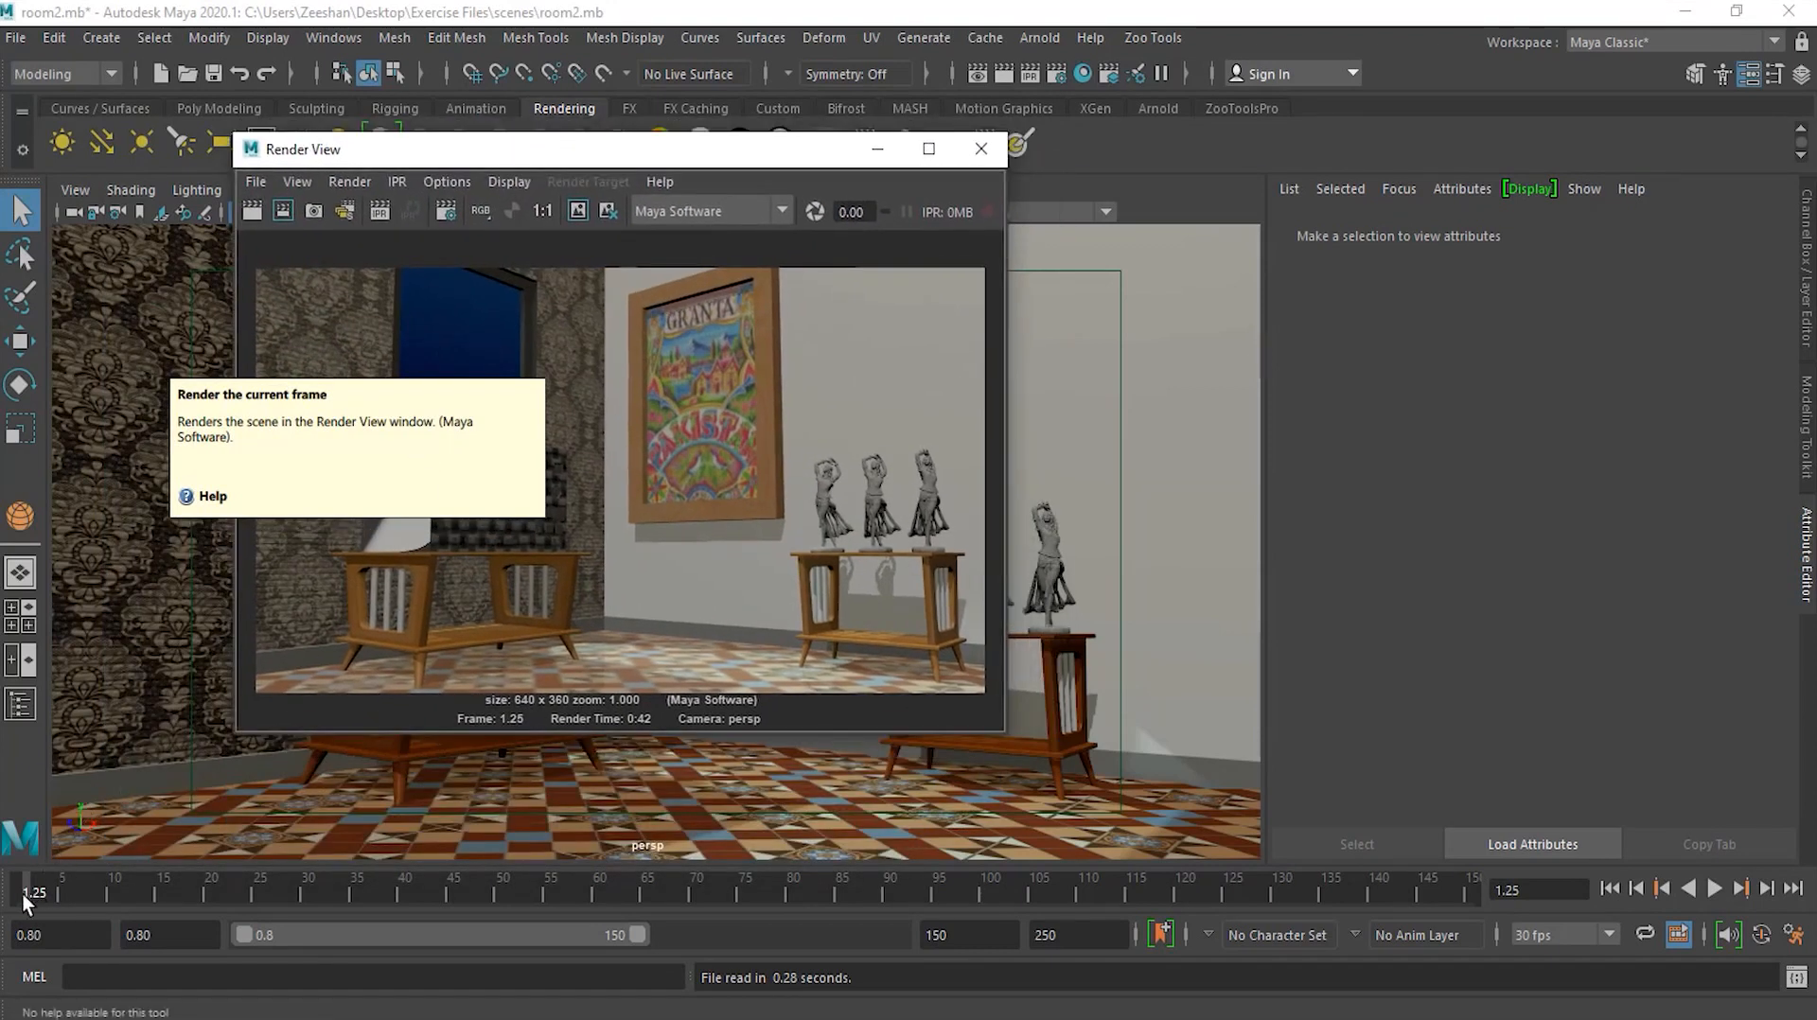
key("alt+v")
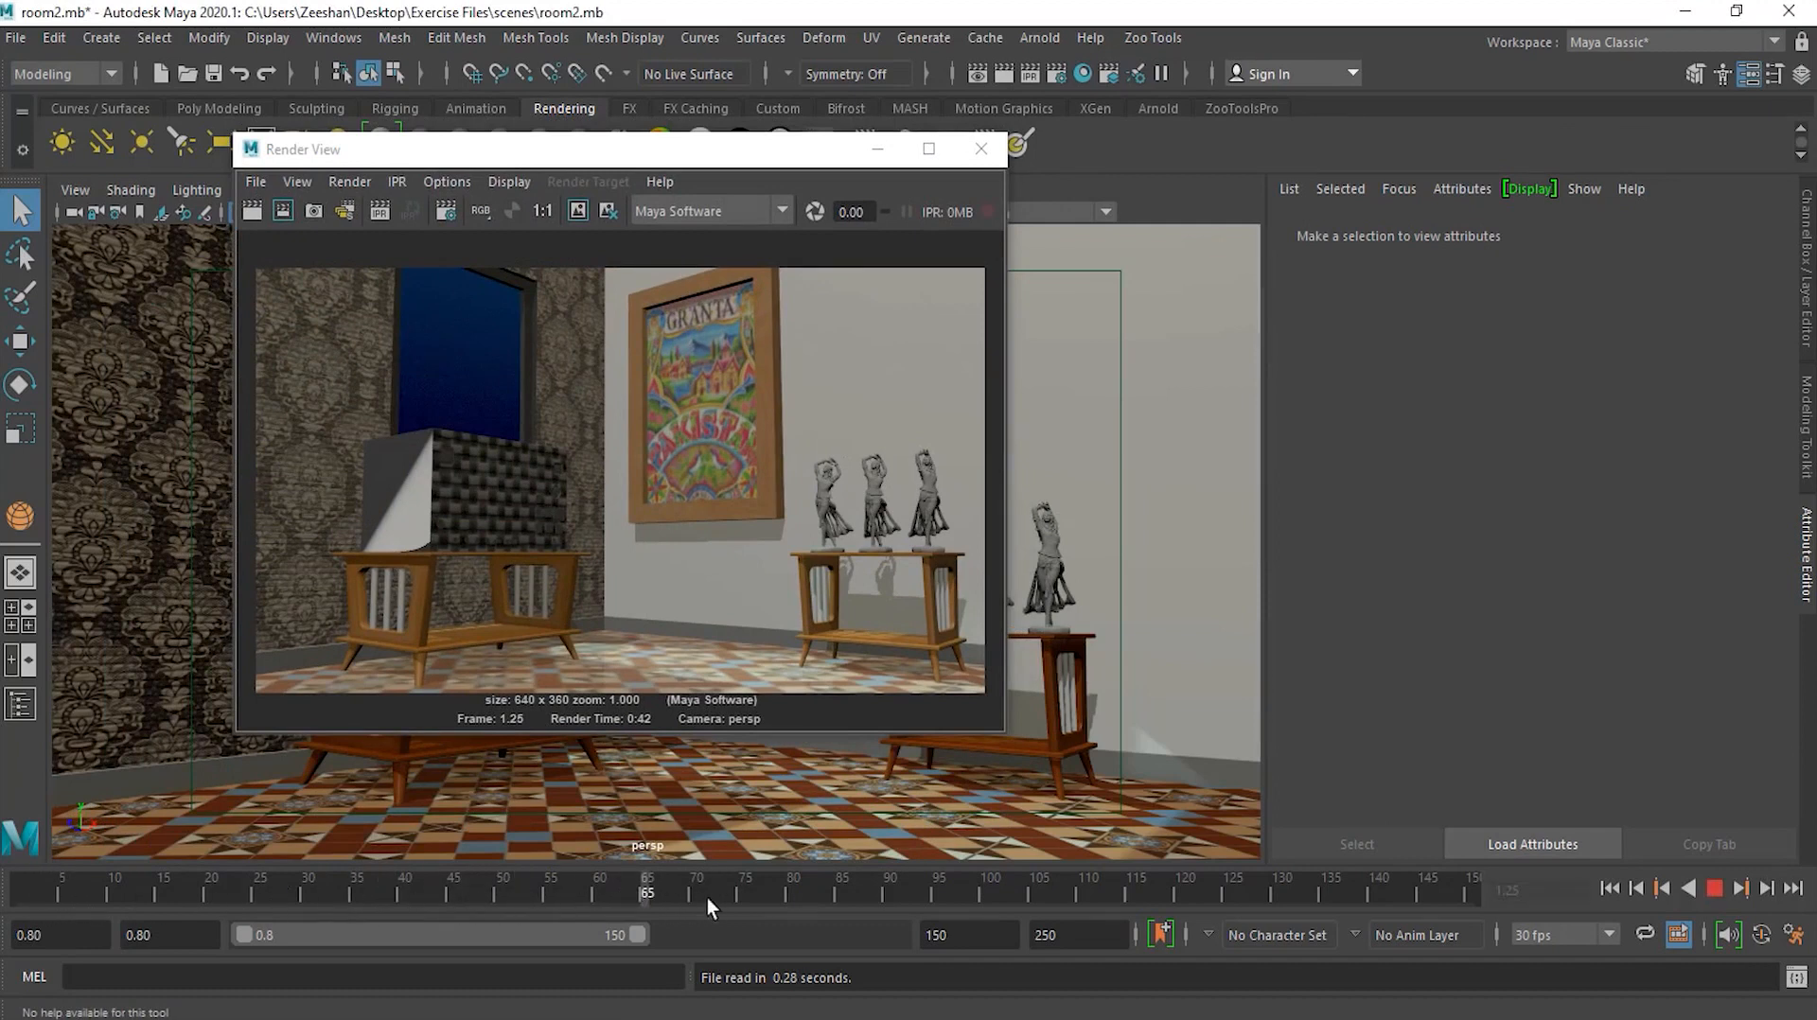
left_click(793, 897)
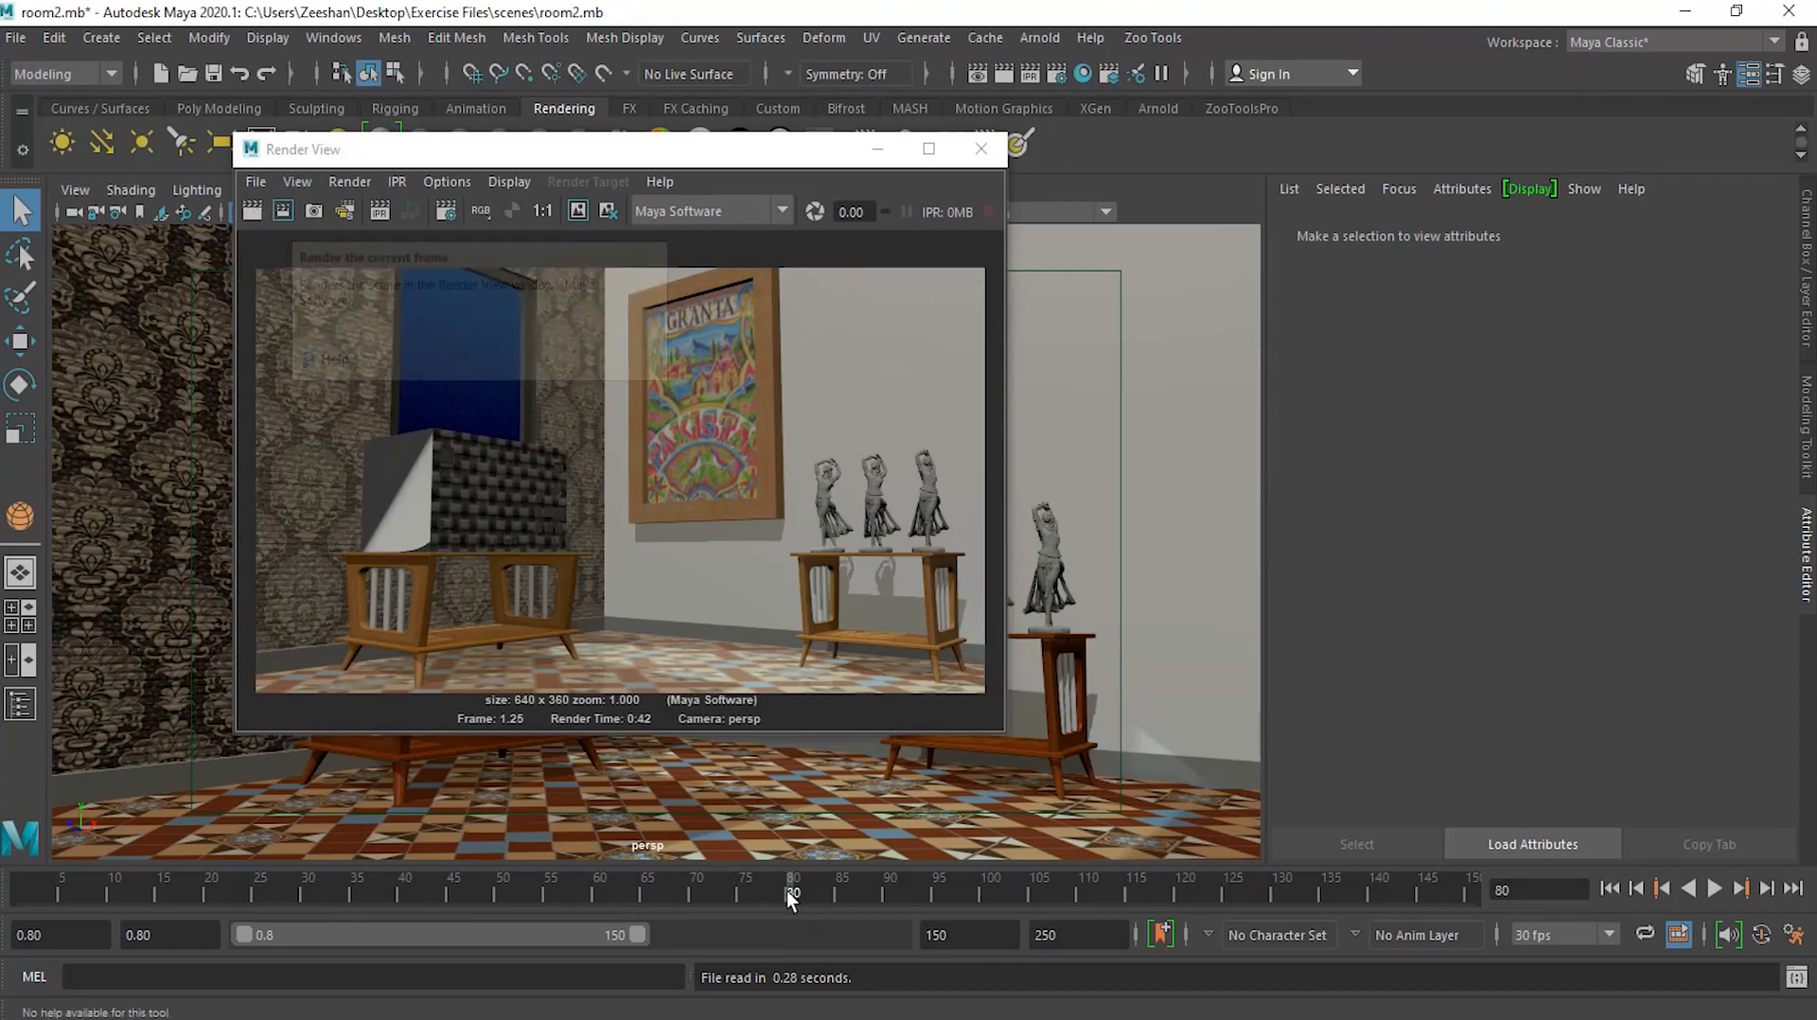
left_click_drag(791, 895, 24, 895)
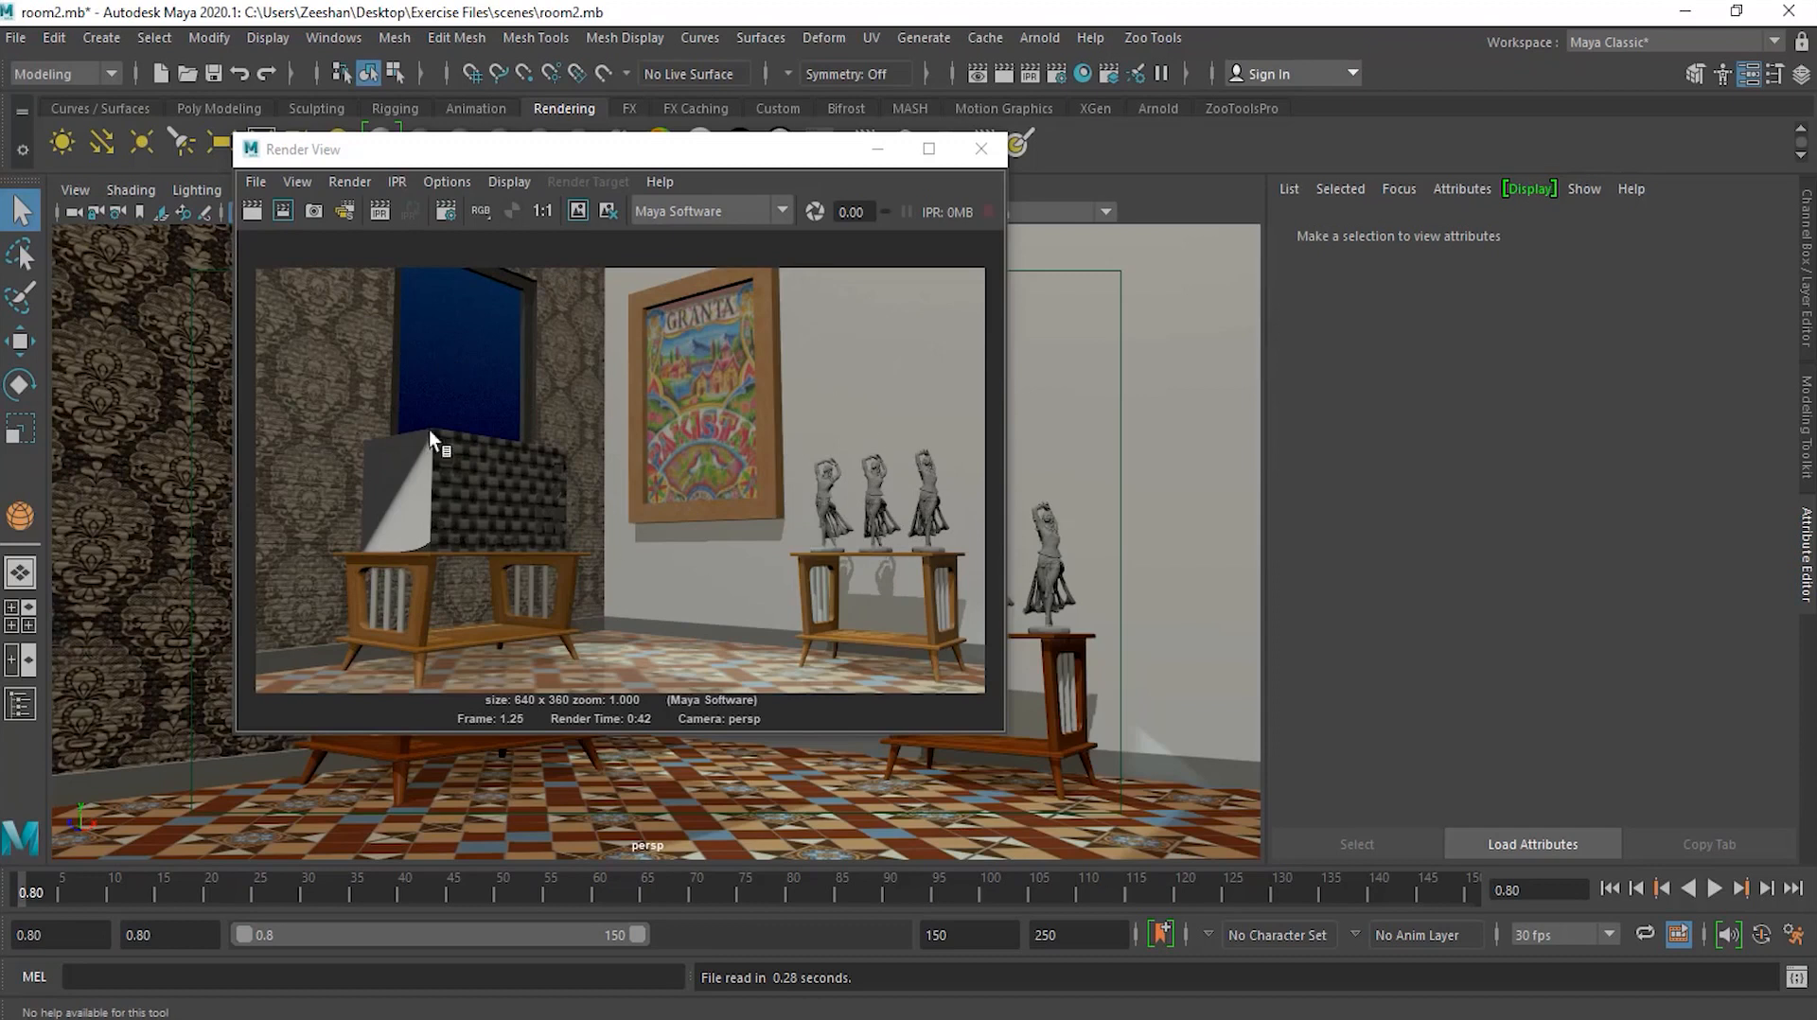
Mark a region around the three statues in the rendered image and render only that region
left_click(287, 208)
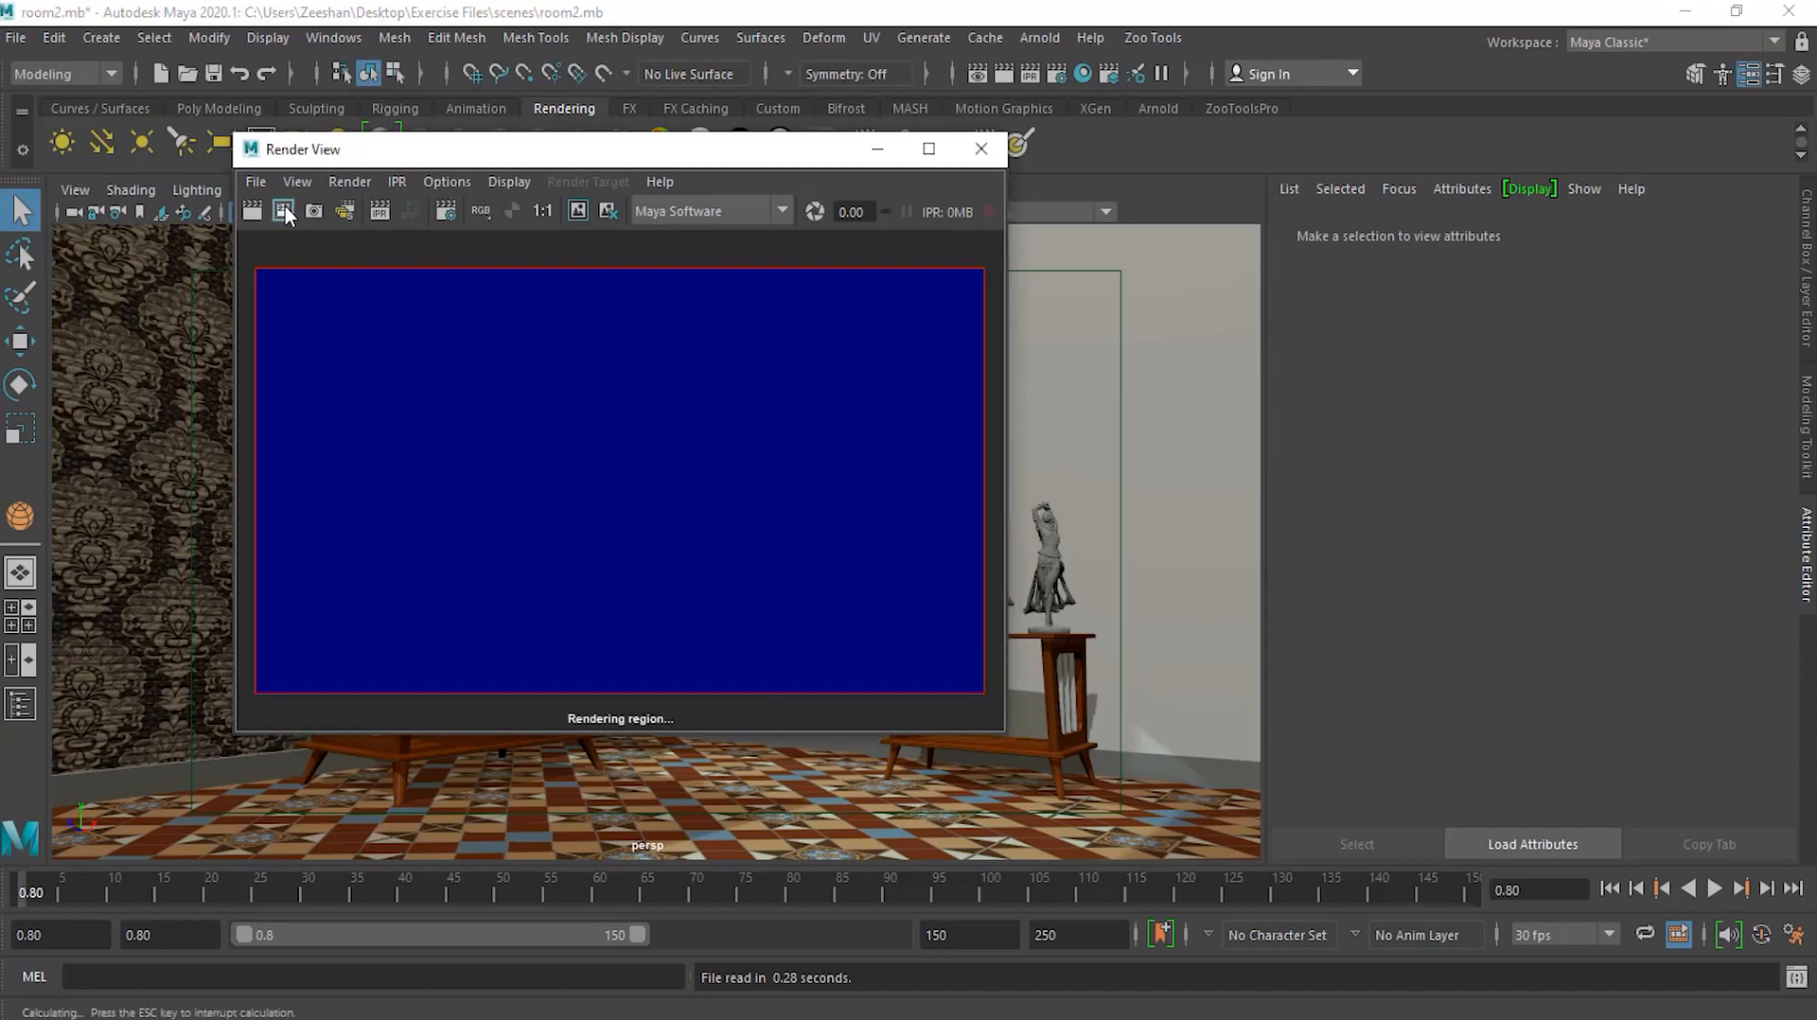
left_click_drag(772, 384, 953, 556)
left_click_drag(796, 433, 970, 582)
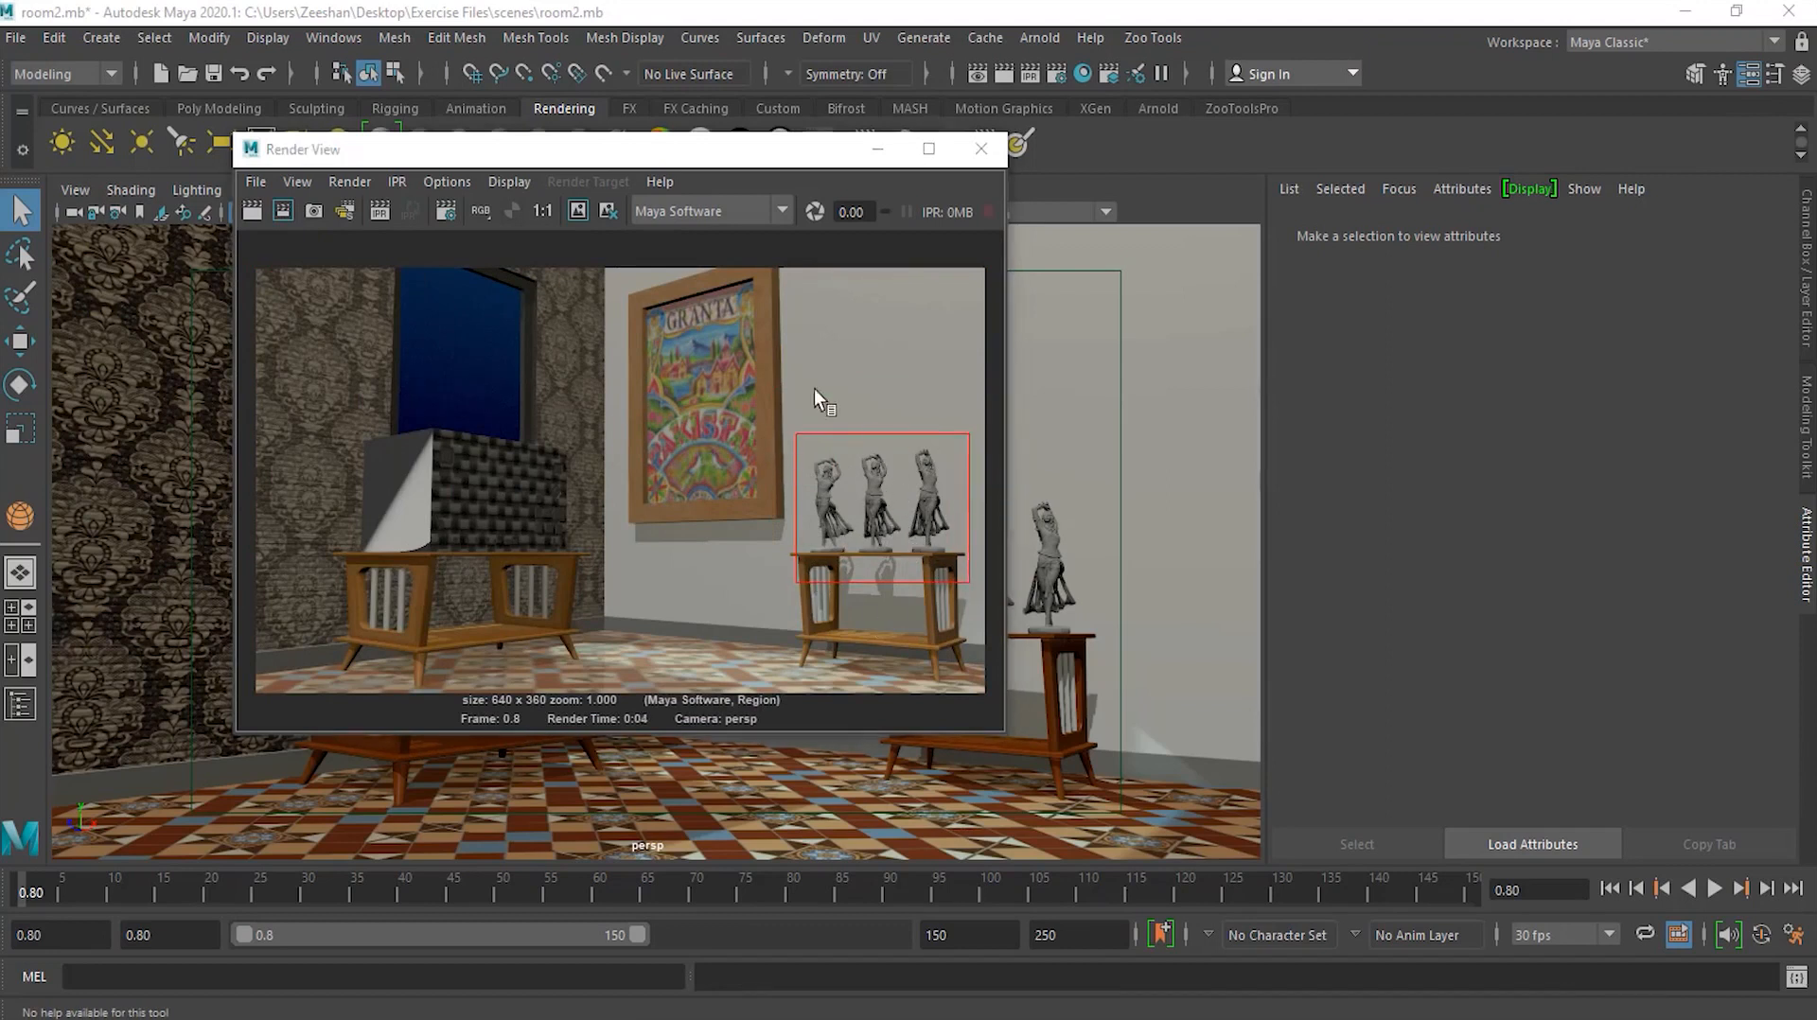
Raise the middle ballerina statue above the table and render the marked region again
left_click_drag(724, 165, 554, 182)
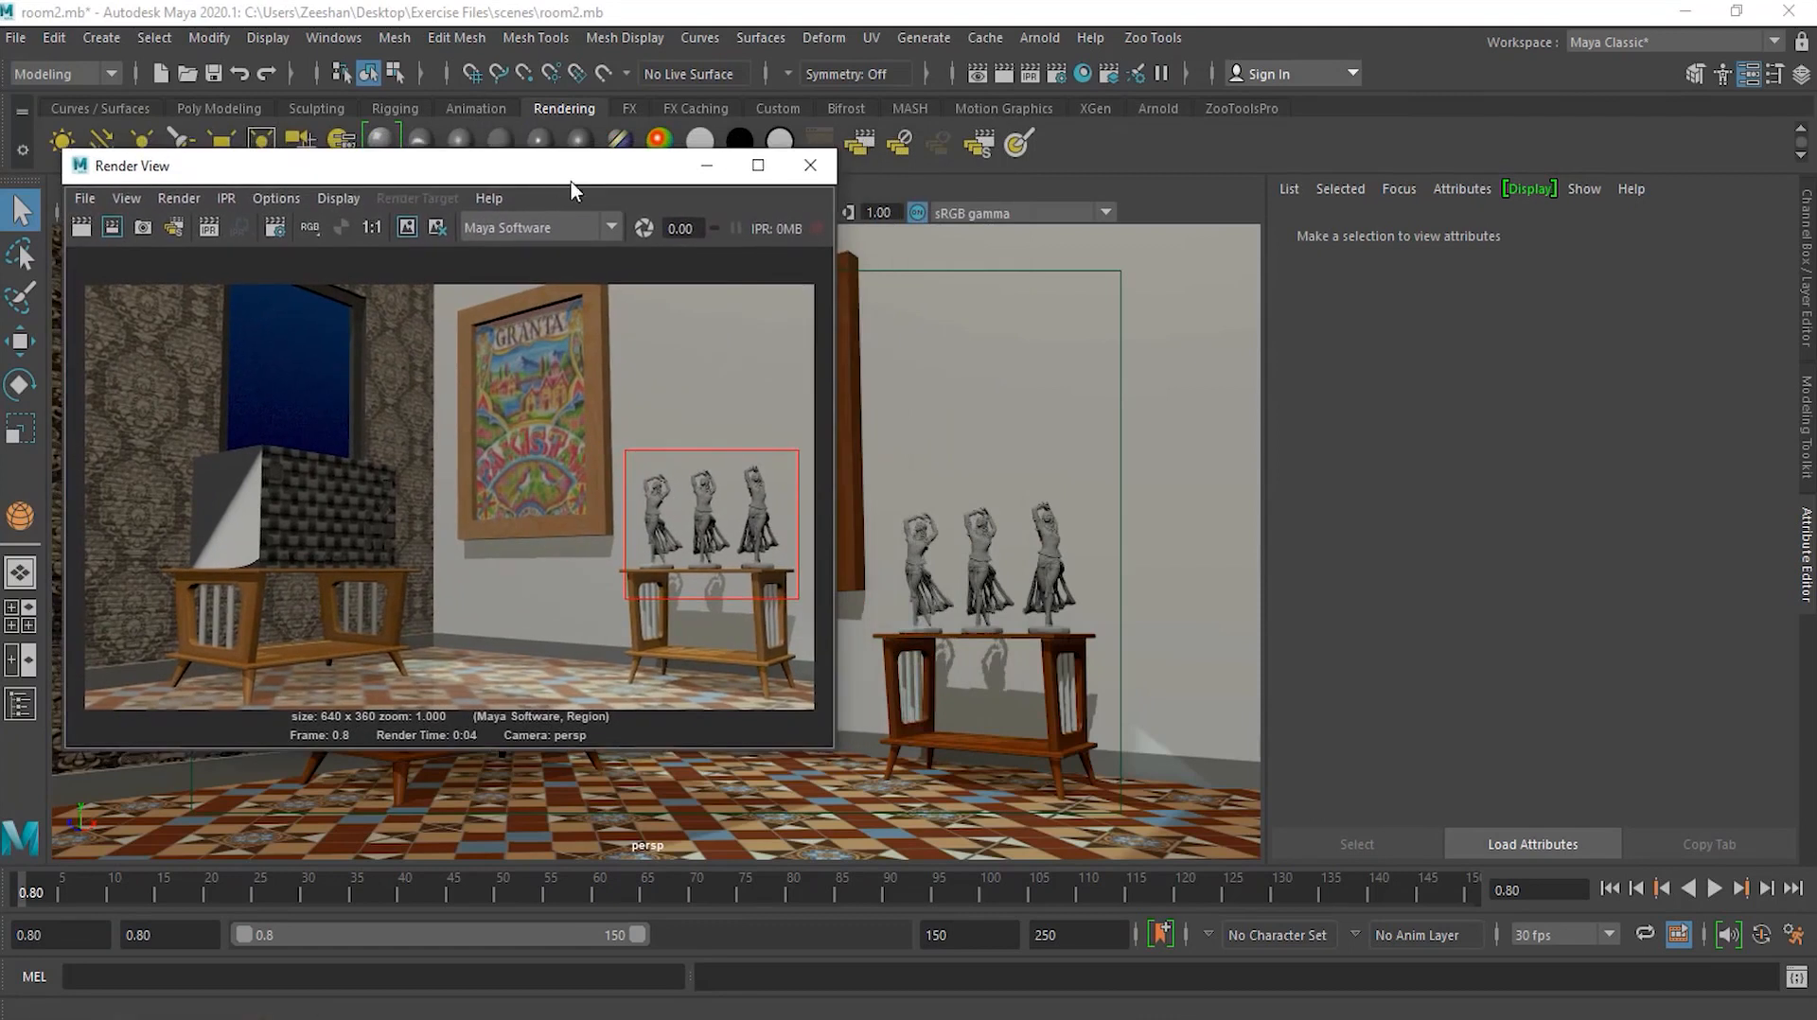
left_click(979, 556)
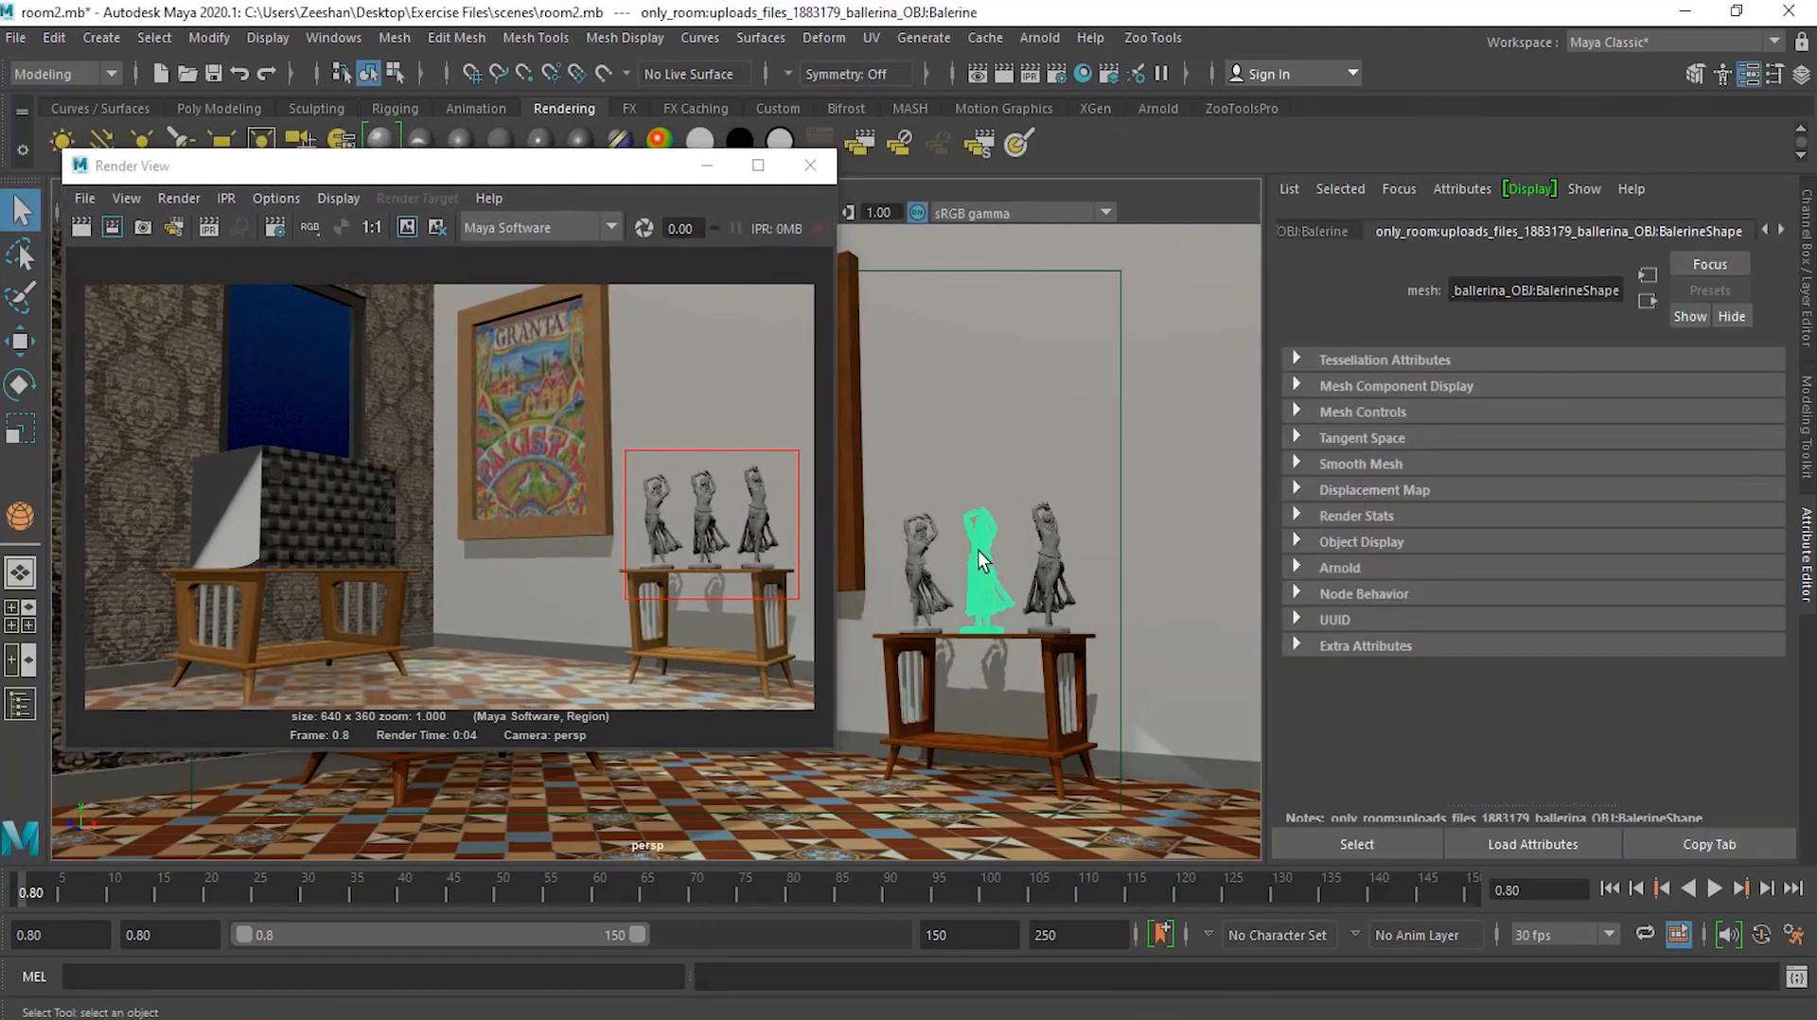
key("w")
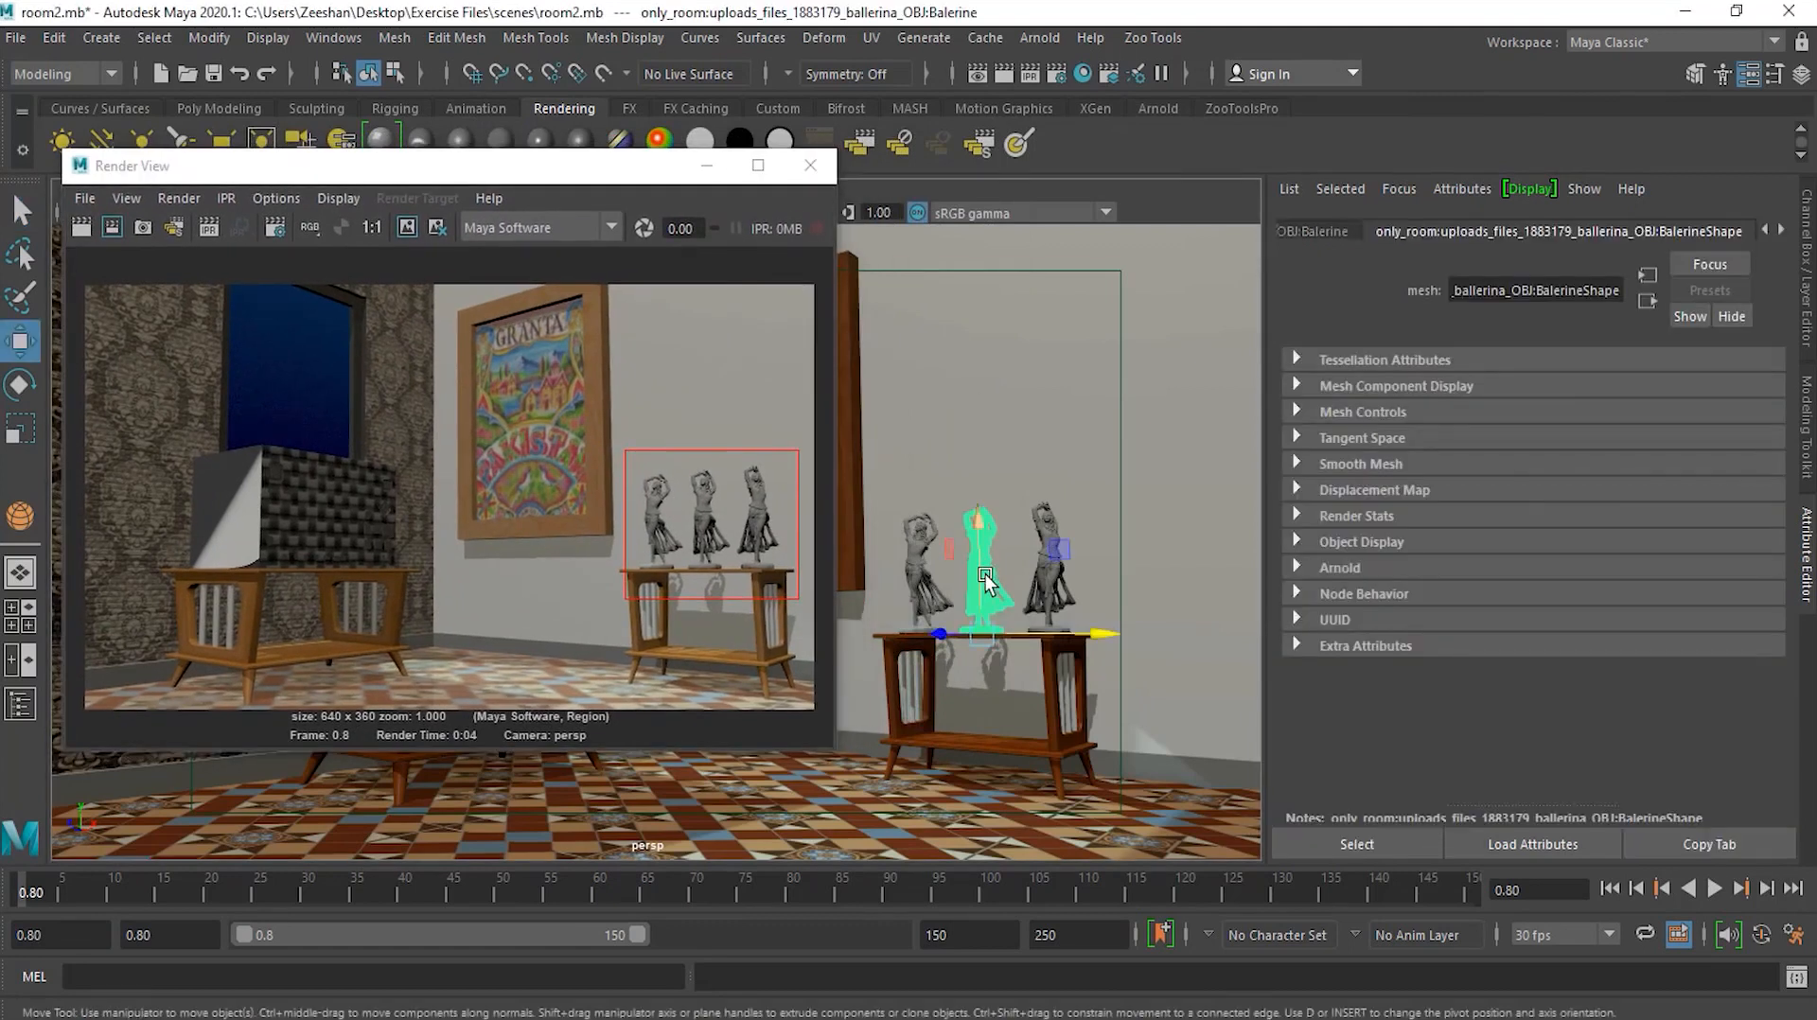
left_click_drag(984, 540, 984, 488)
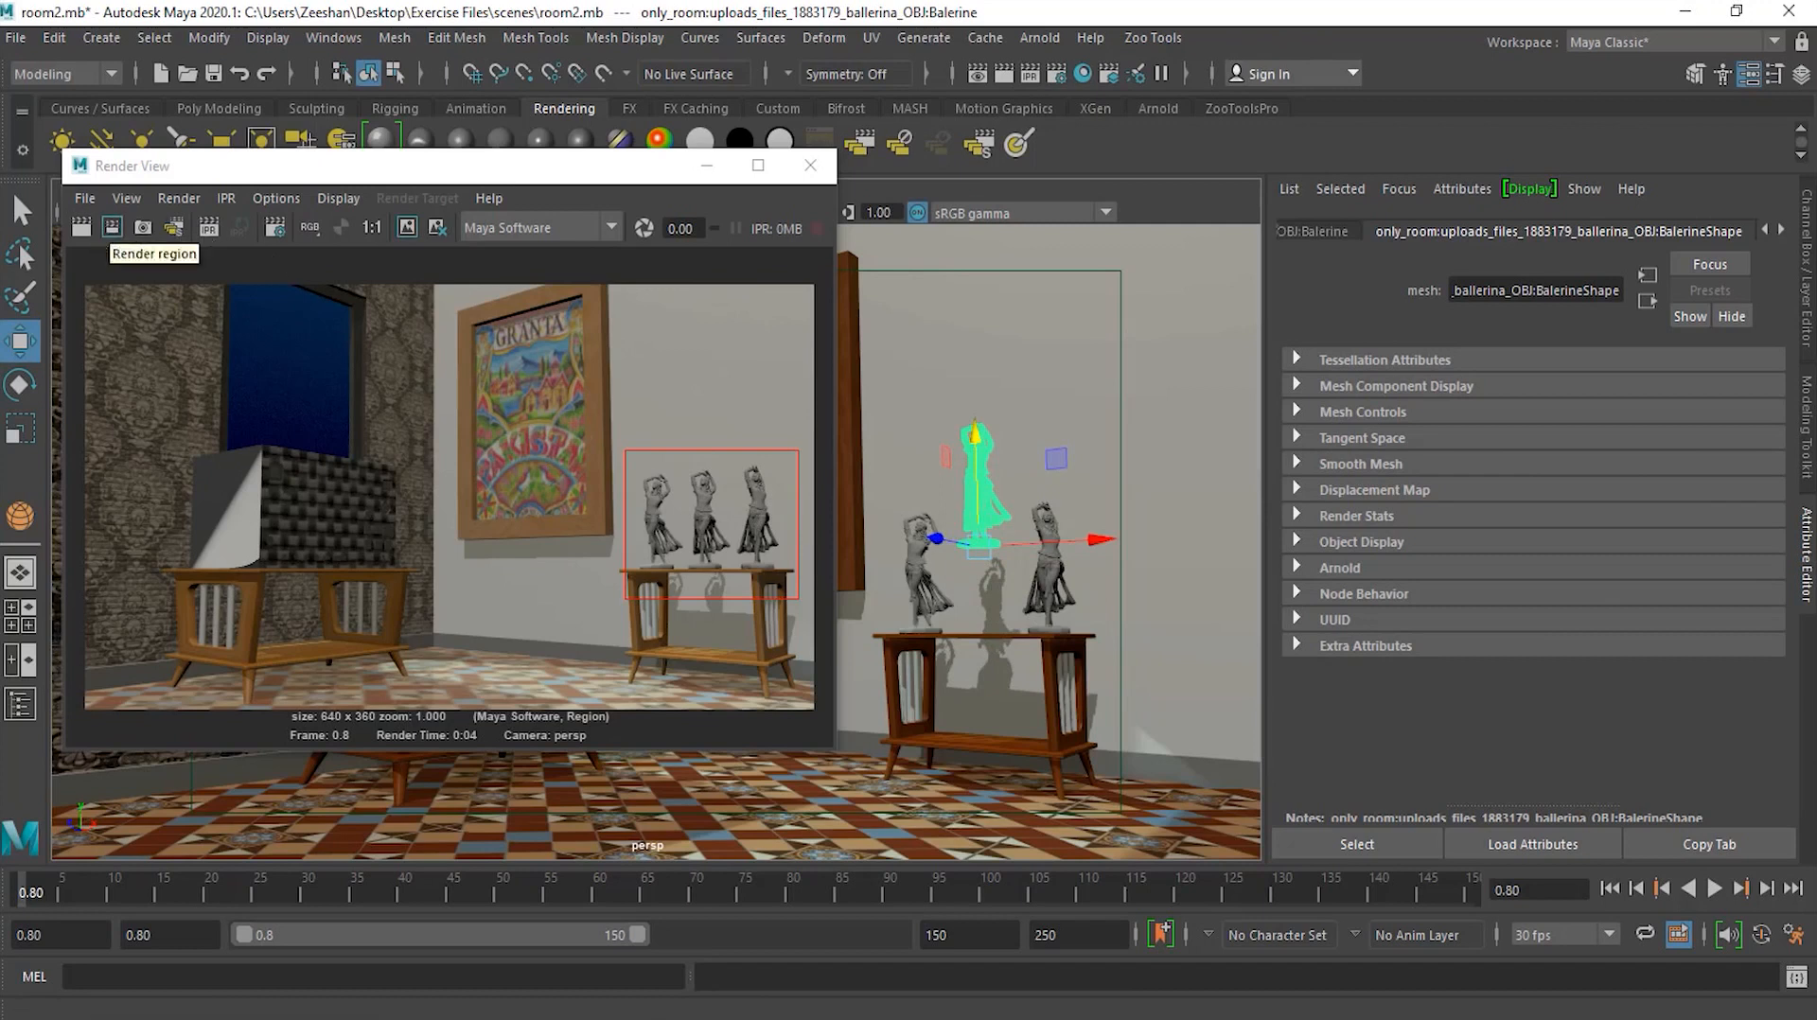
left_click(111, 227)
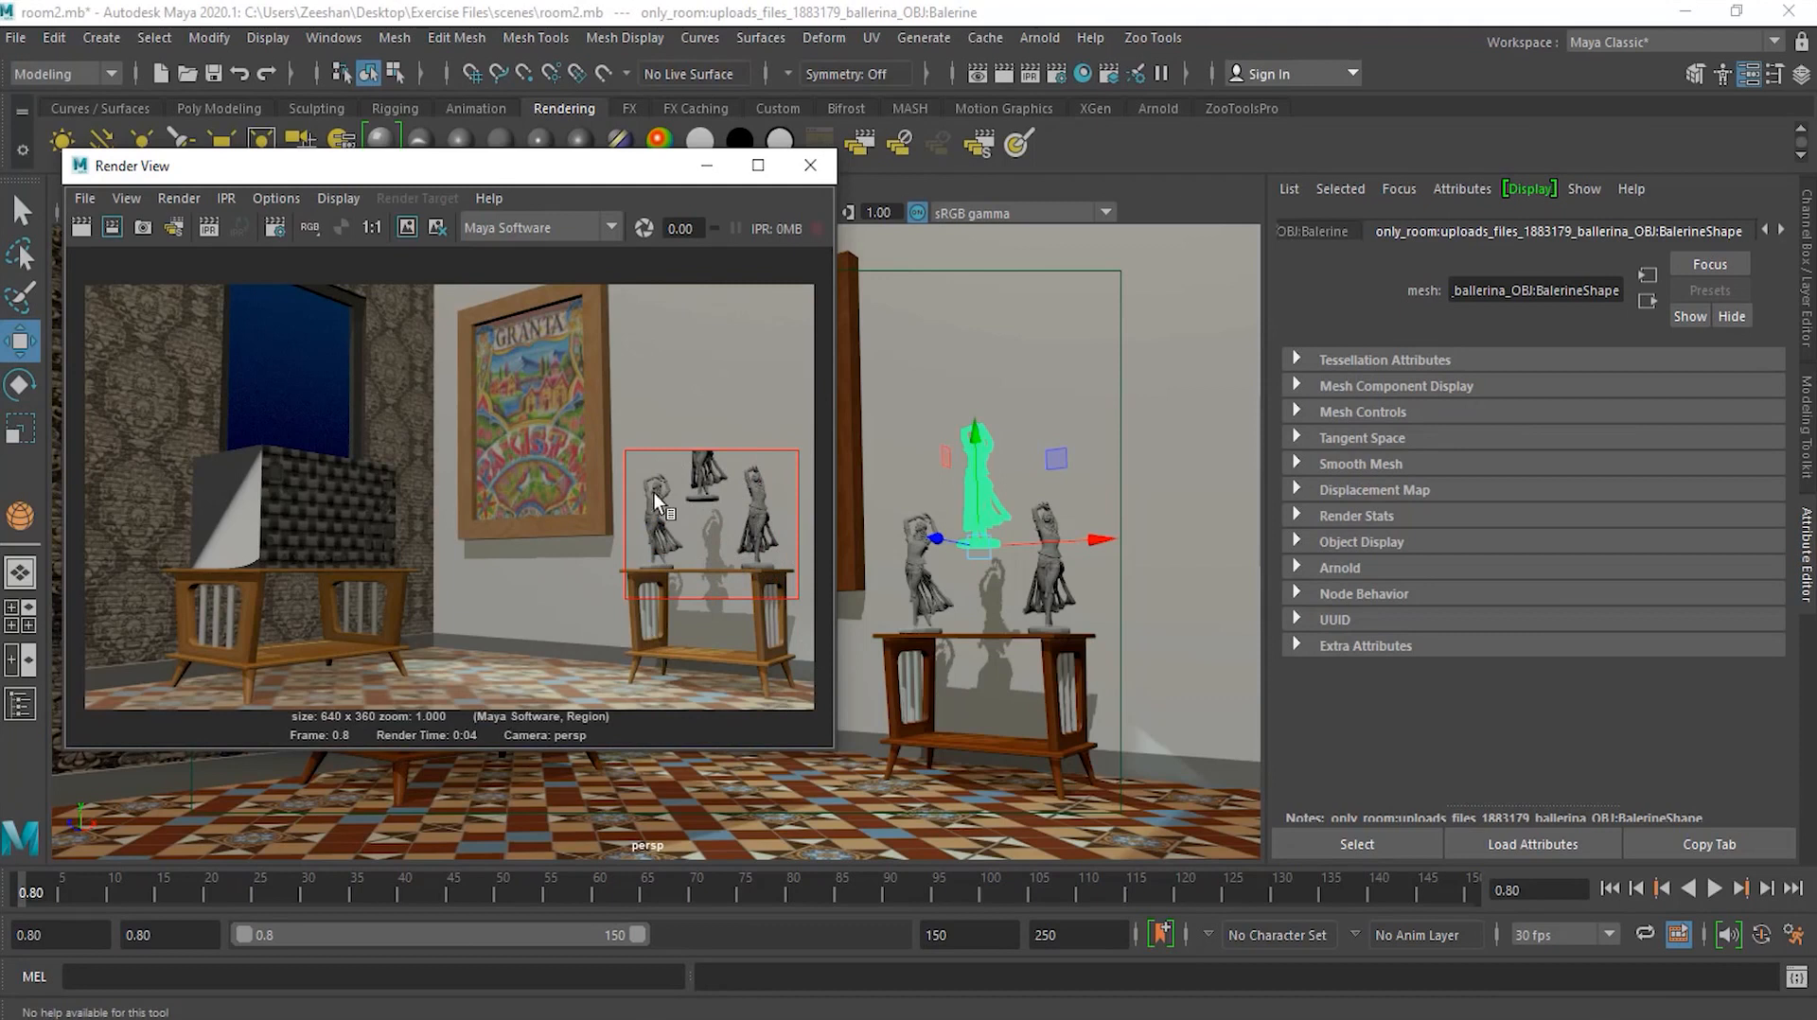
Undo the raising of the middle statue and render the marked region once more
left_click(242, 71)
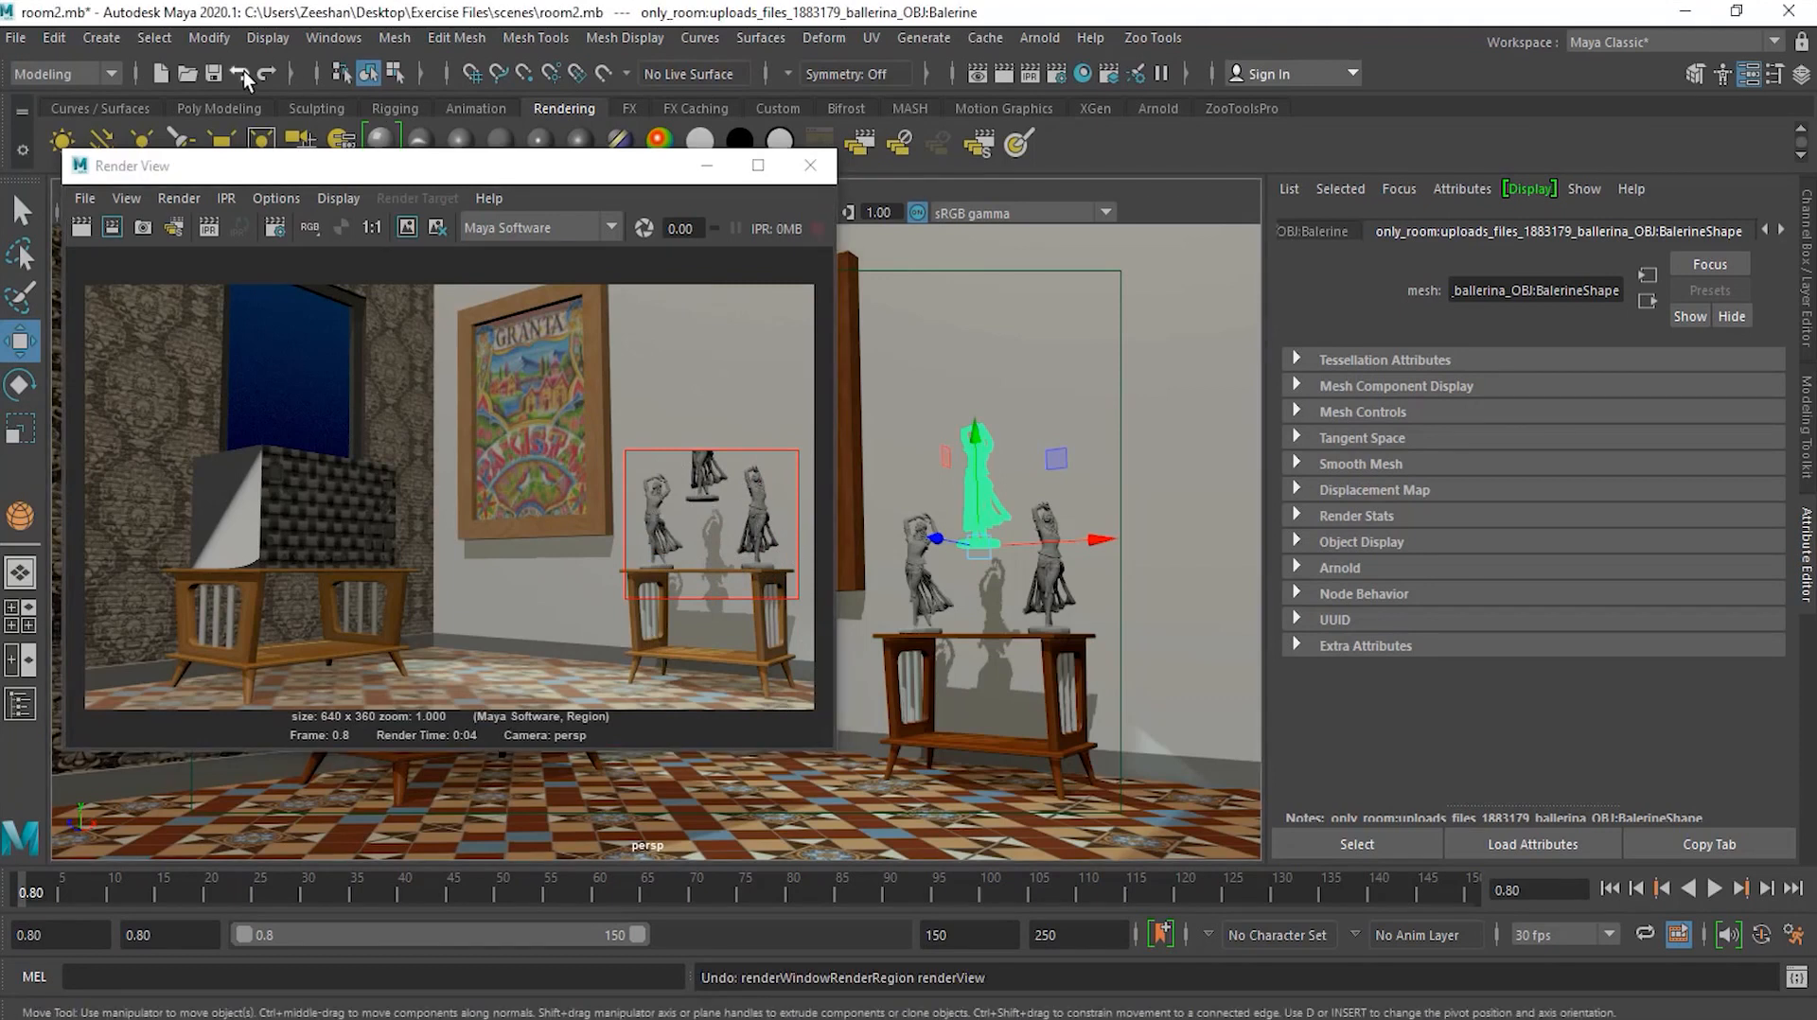
left_click(244, 72)
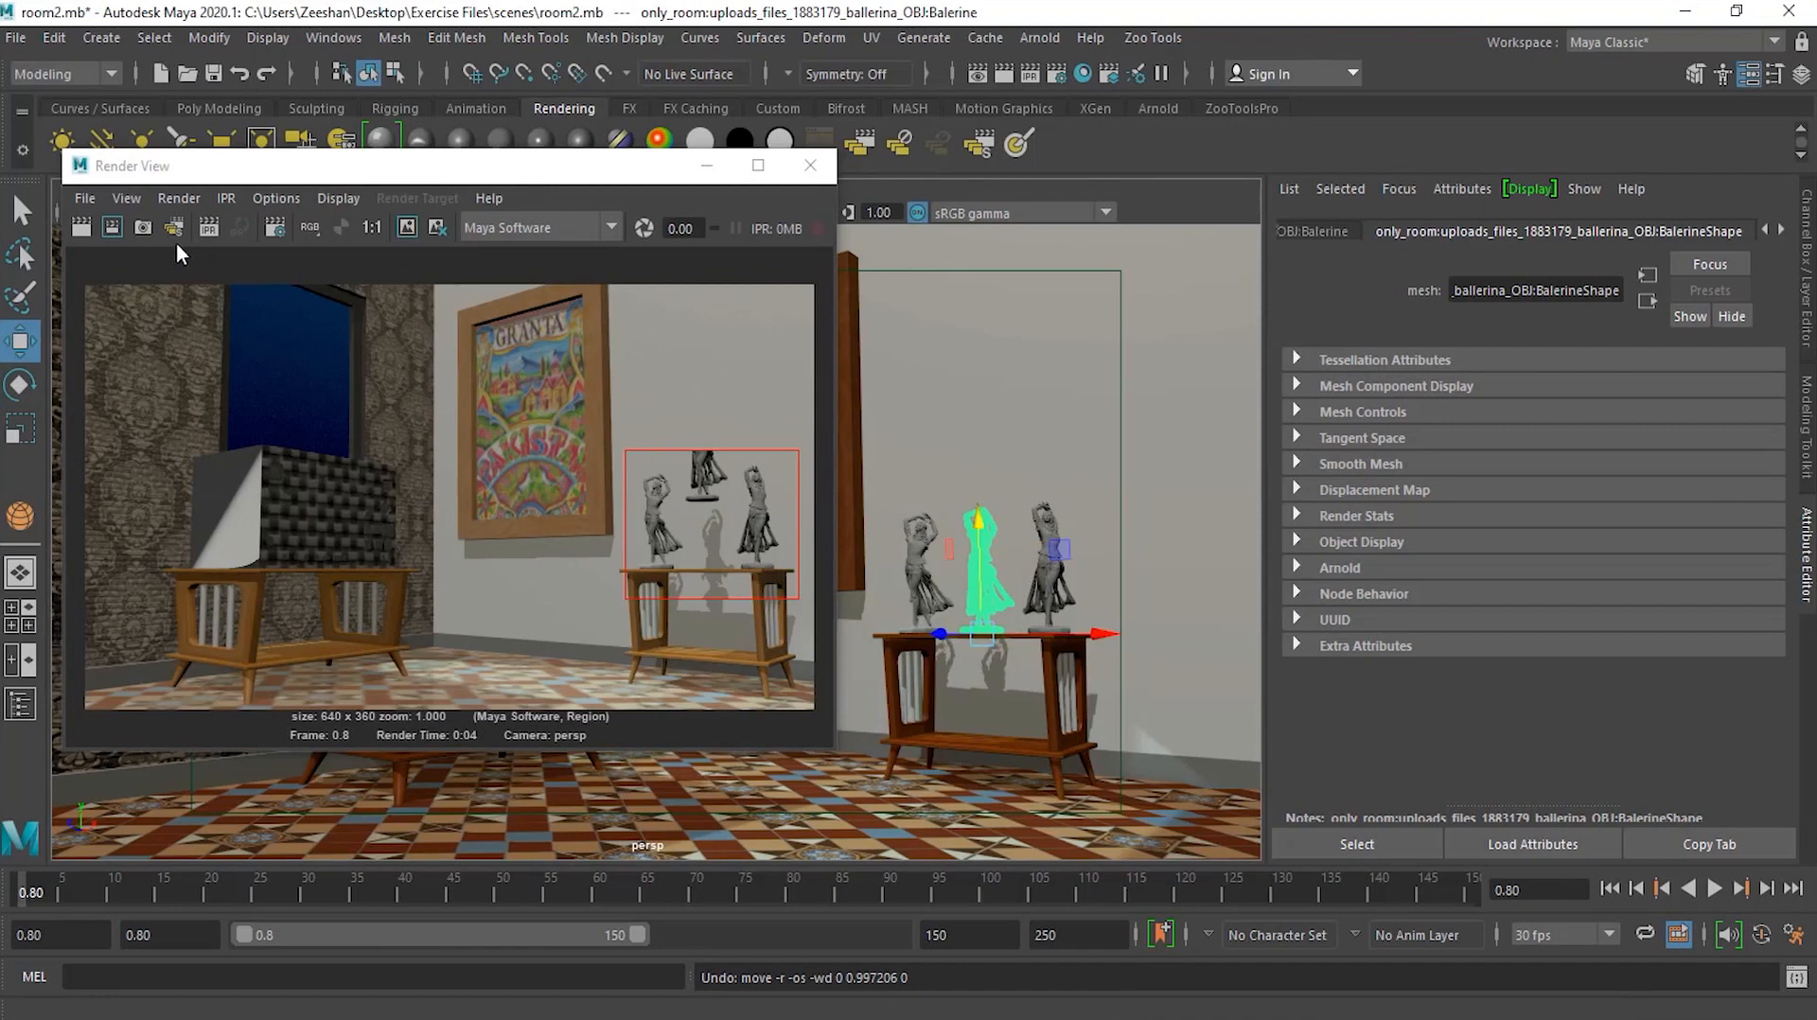
left_click(111, 227)
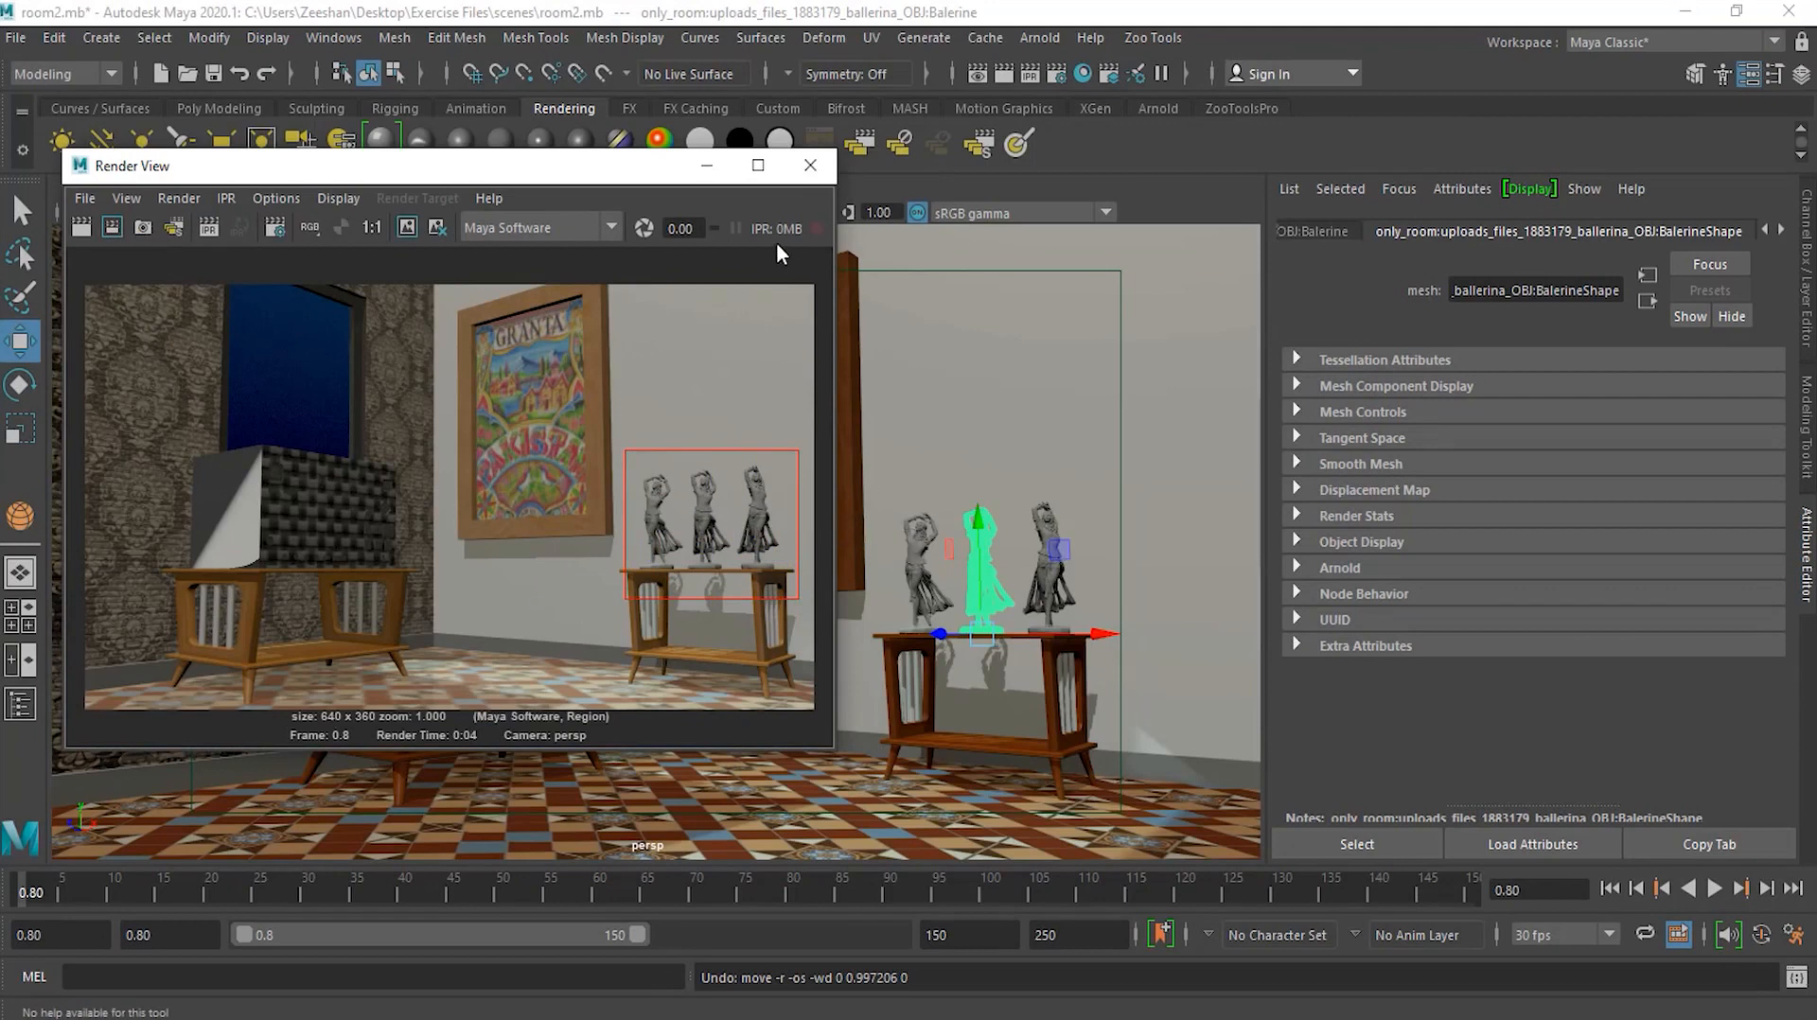
Try sliding the middle statue sideways past the table's edge, undo the move, and restore the earlier camera view
left_click_drag(604, 168, 660, 166)
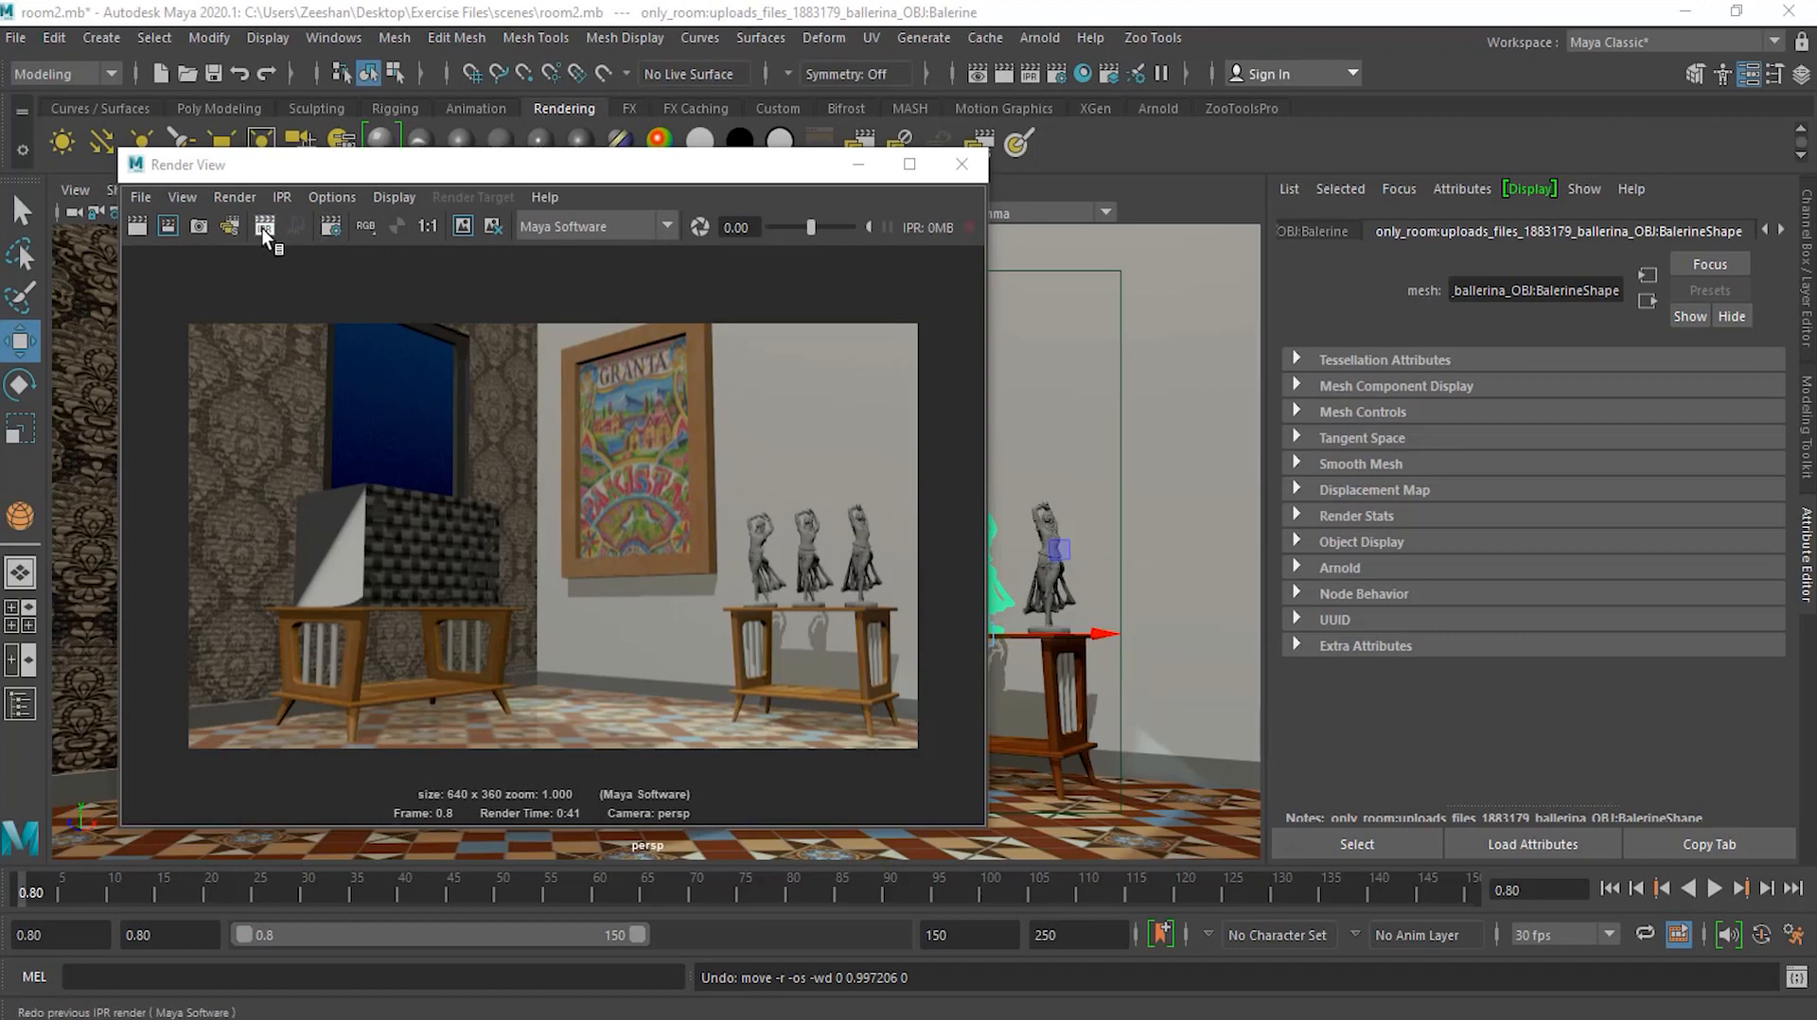
left_click_drag(667, 180, 543, 295)
left_click_drag(1069, 633, 1234, 629)
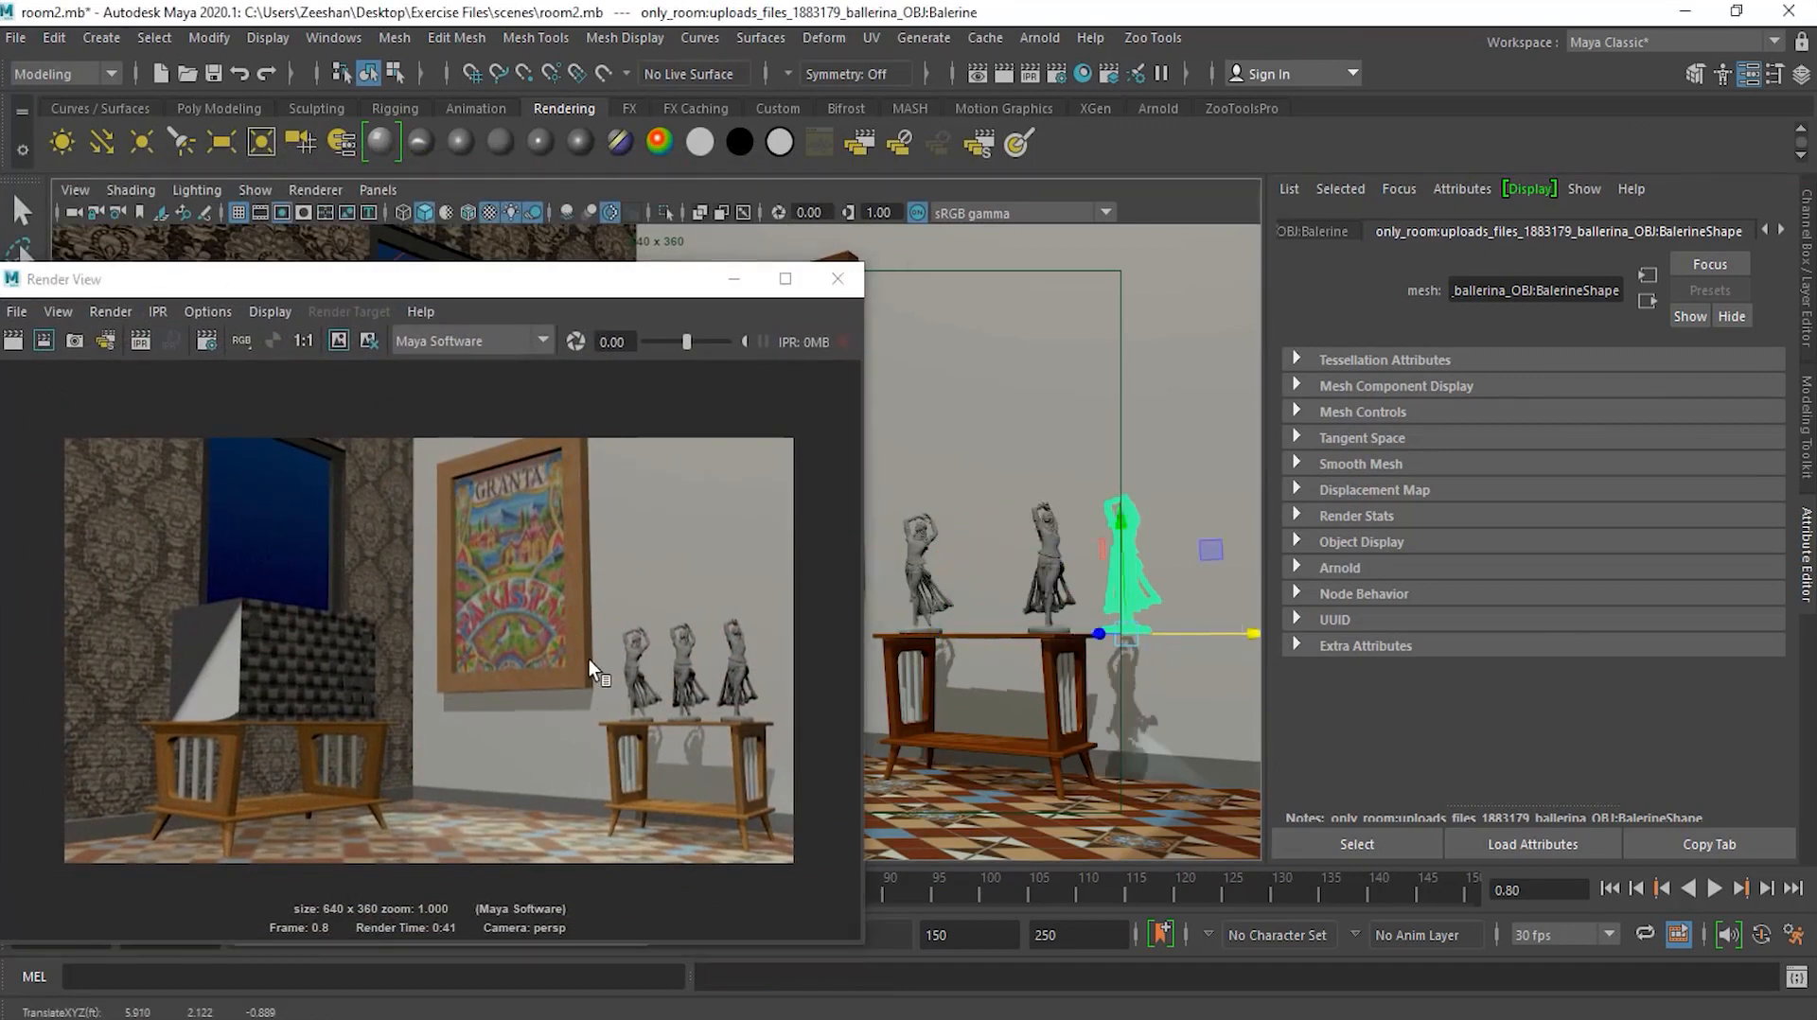
key("ctrl+z")
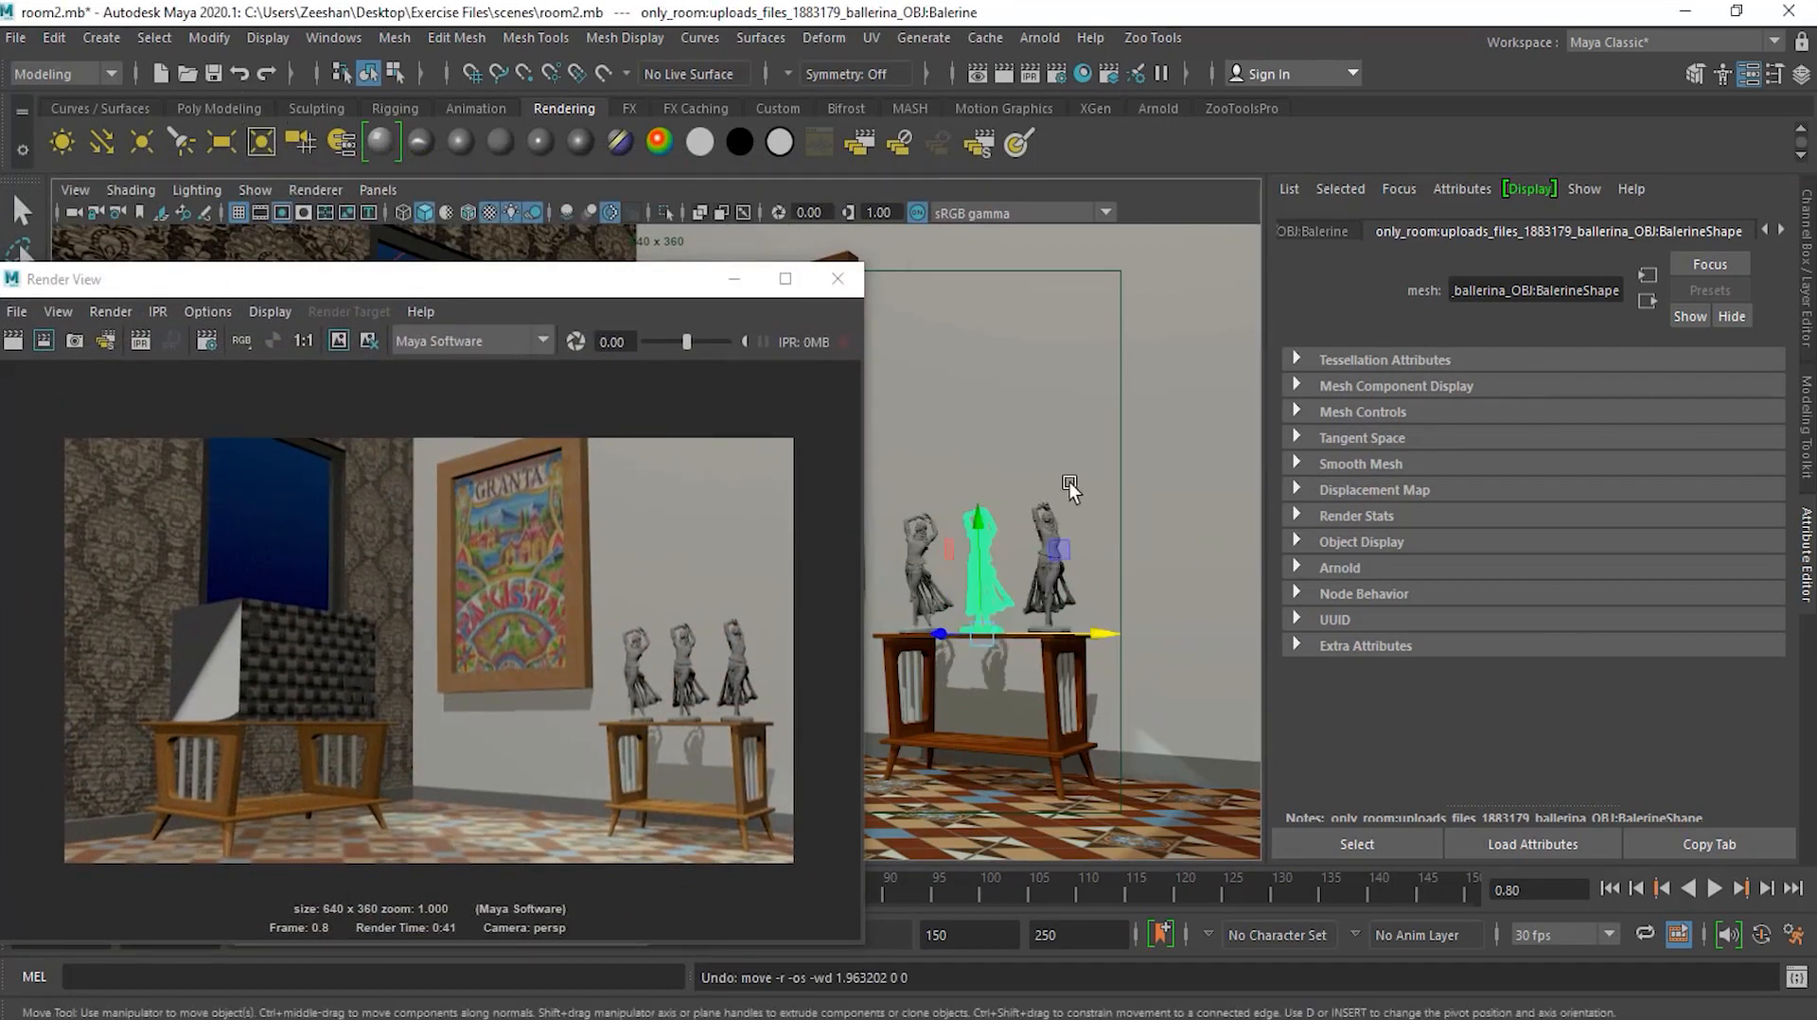
left_click_drag(1161, 565, 1051, 511, "alt")
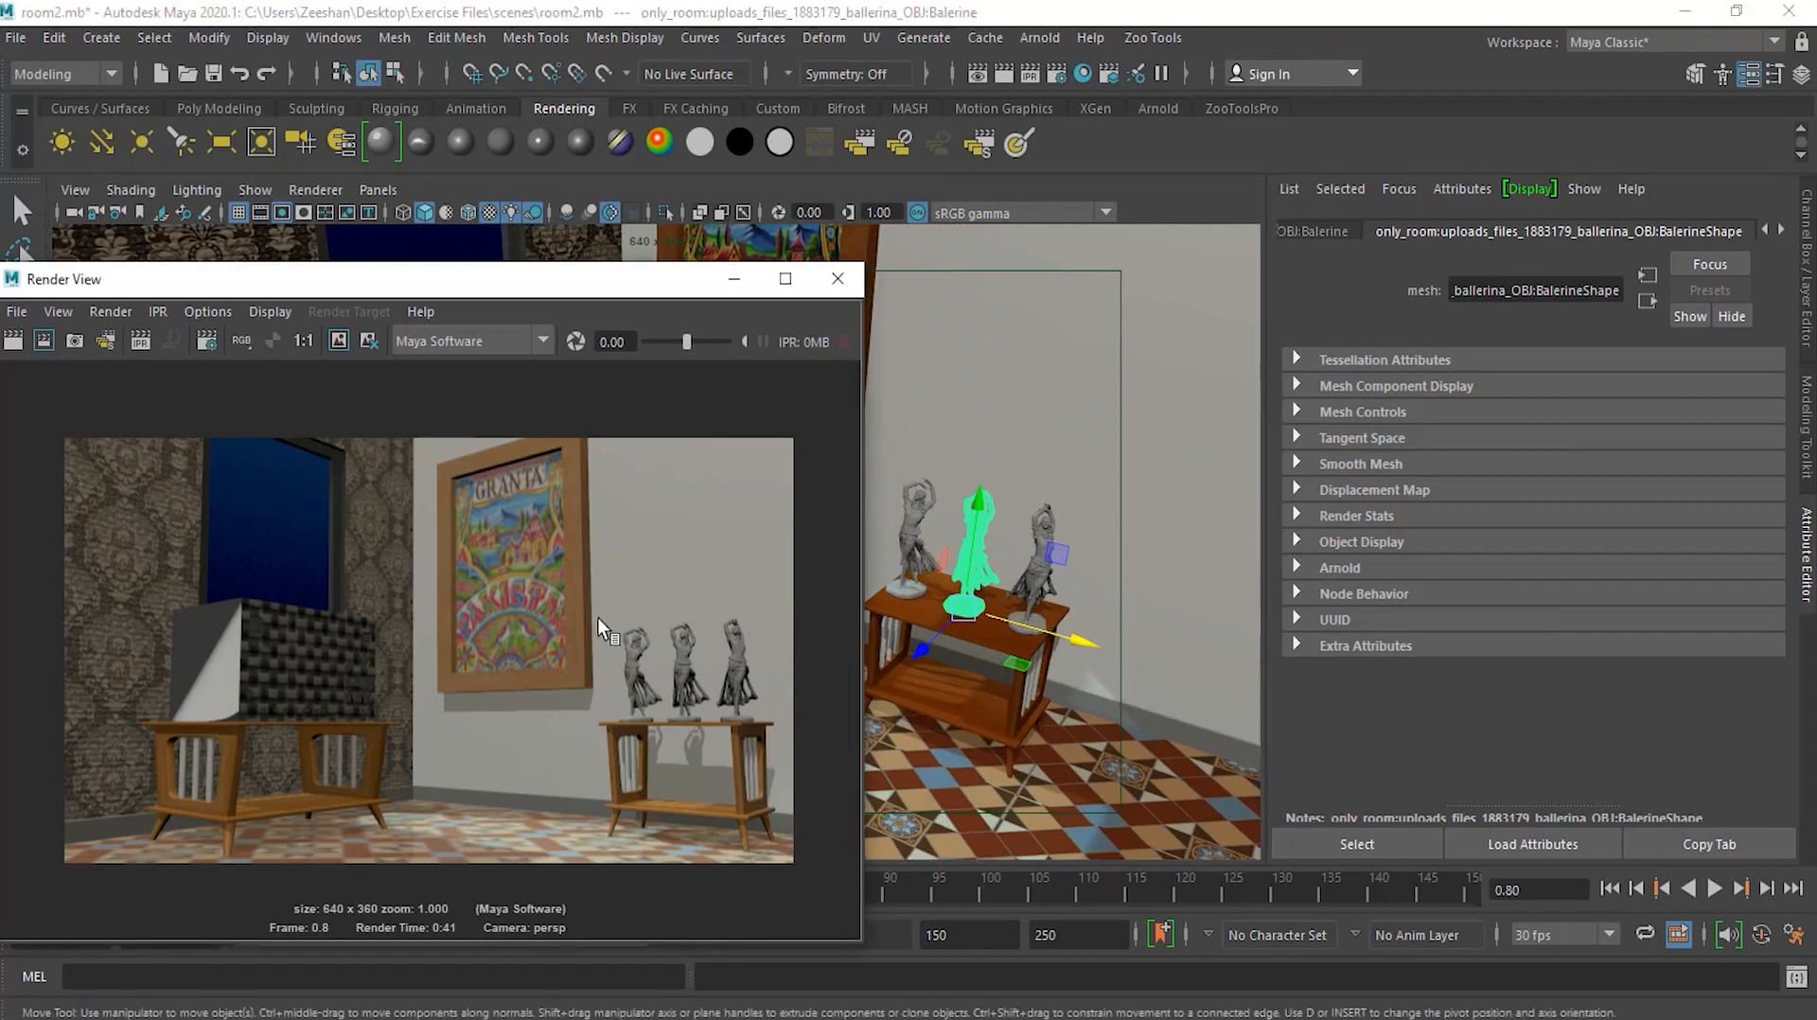
left_click(1055, 456)
key("bracketleft")
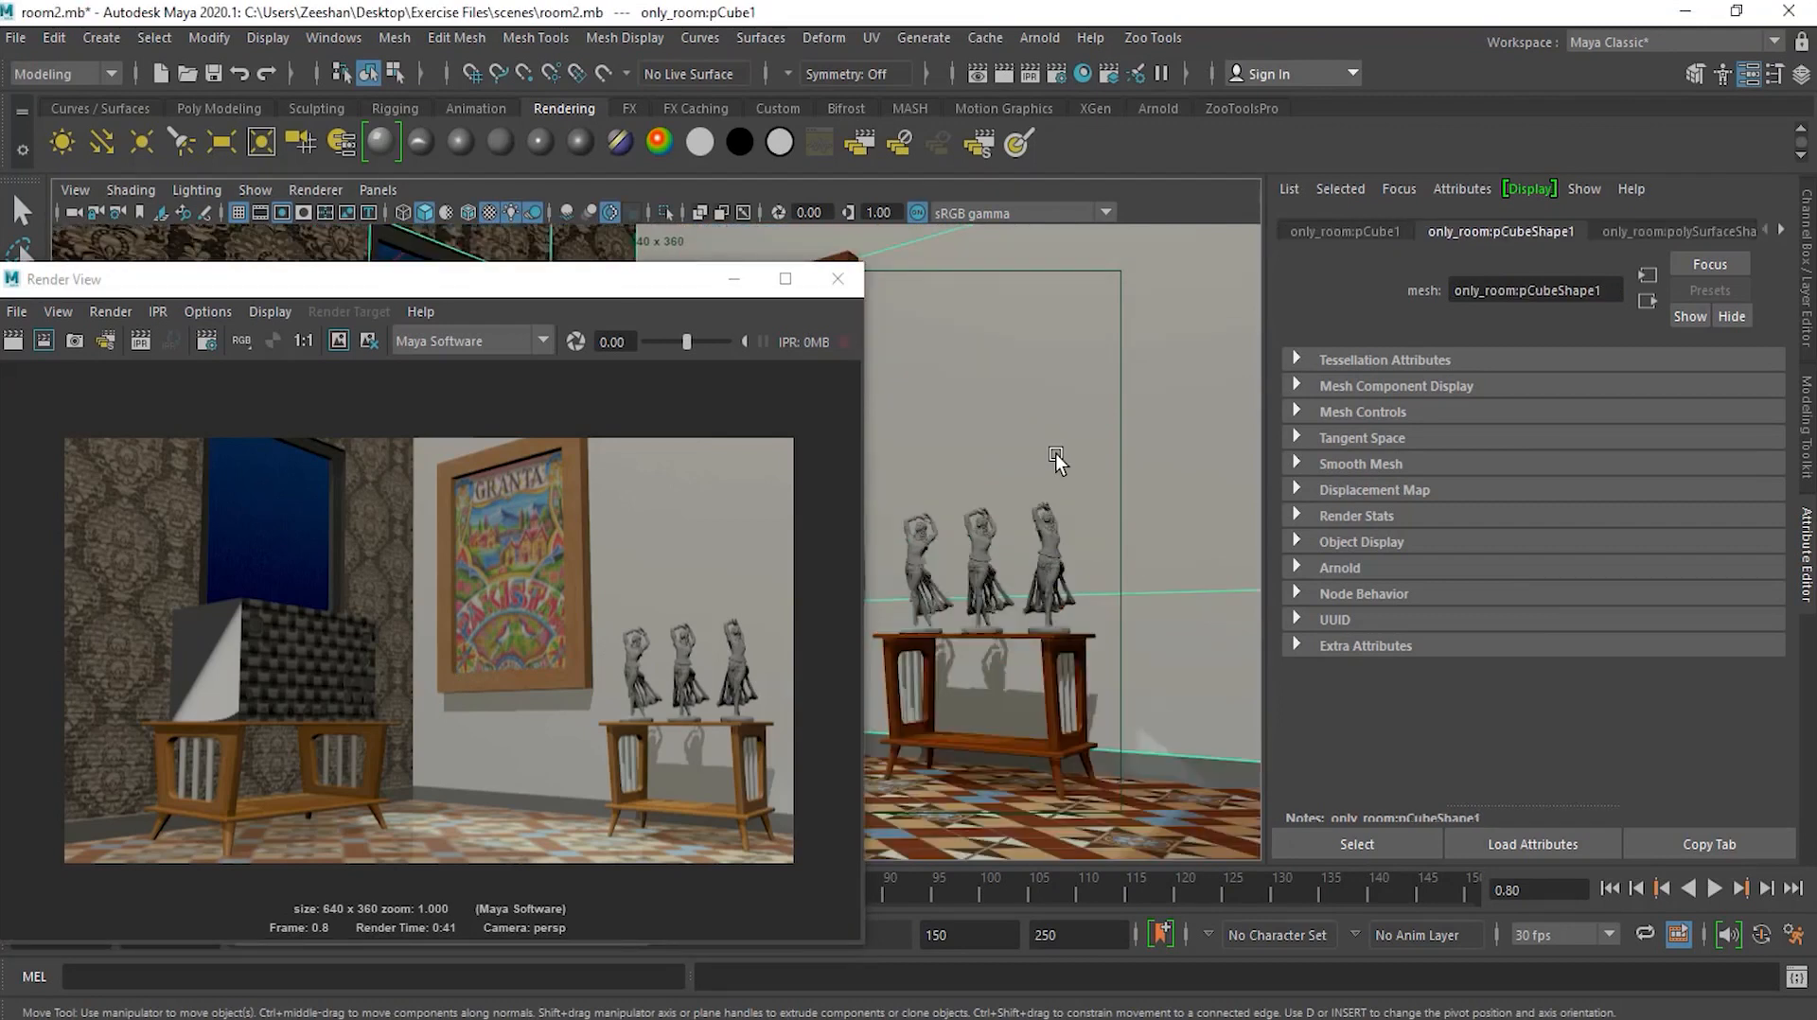
Move the Render View window away from the TV side of the viewport and start an IPR render
left_click_drag(495, 288, 1200, 308)
left_click(980, 294)
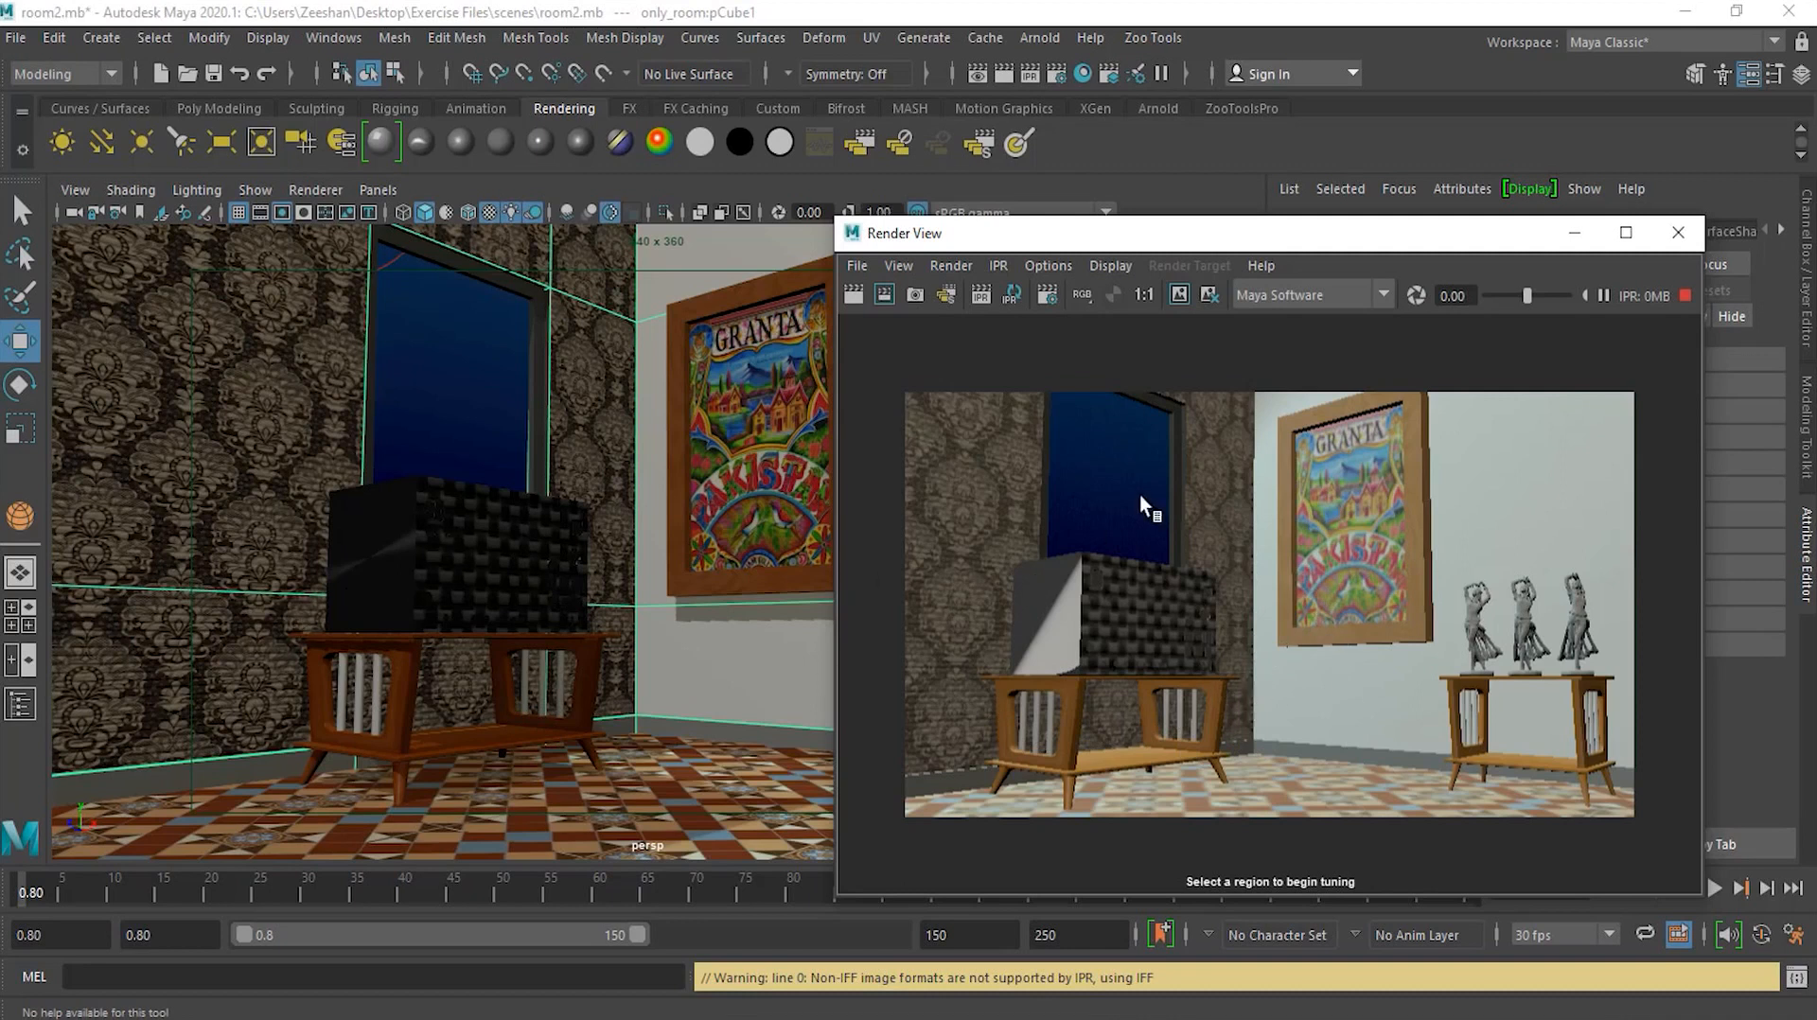
Orbit to a higher view of the room, raise the middle statue above the table, and redo the IPR render
left_click_drag(393, 538, 483, 596, "alt")
left_click_drag(629, 657, 395, 622, "alt")
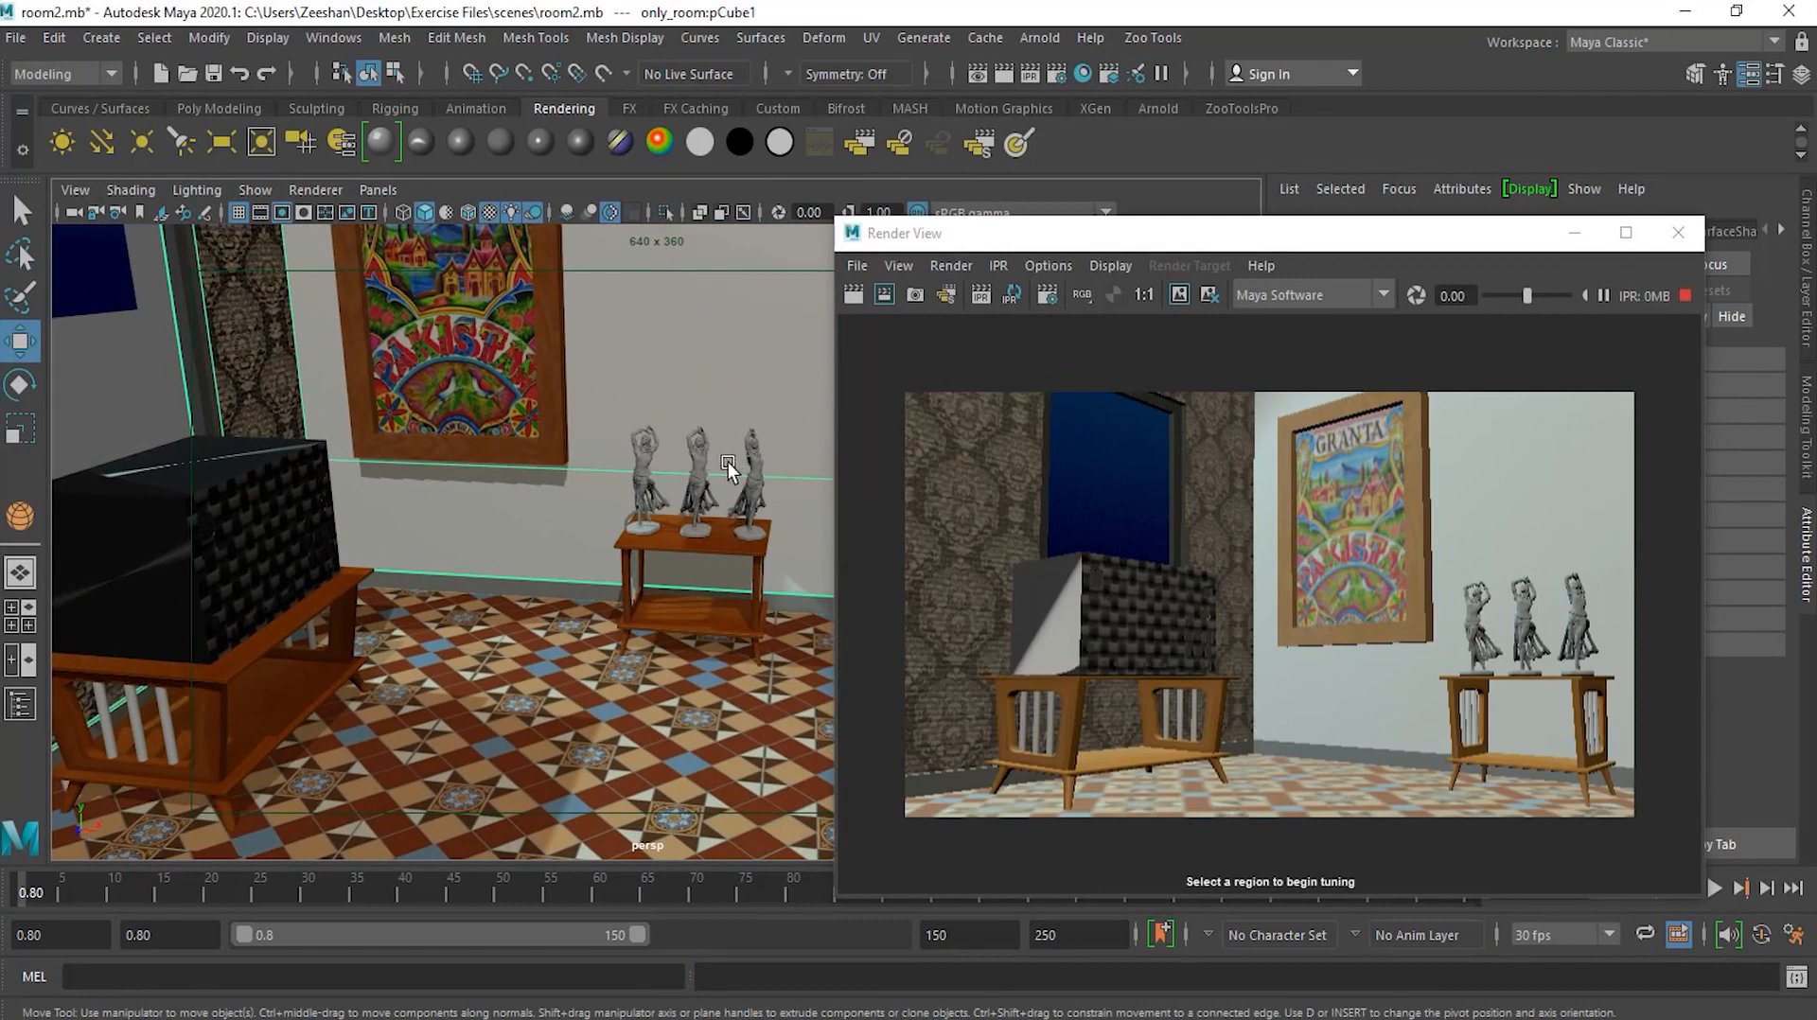
left_click(700, 459)
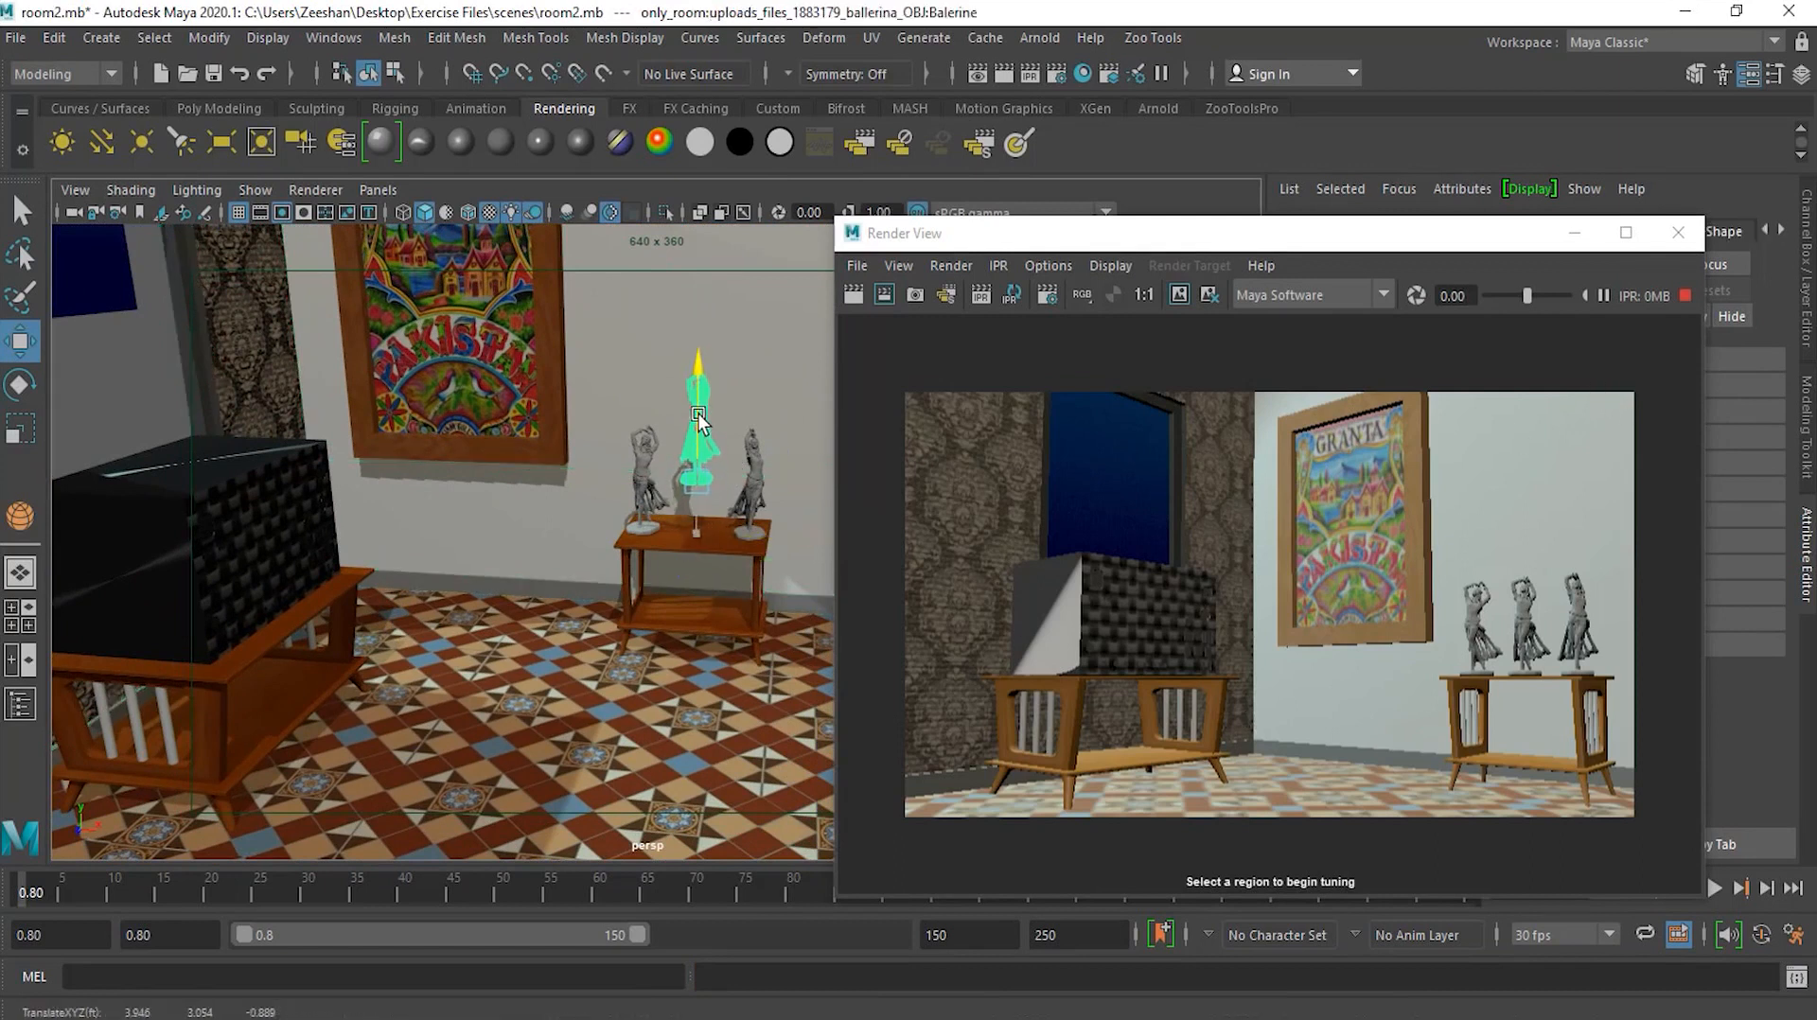
left_click(982, 295)
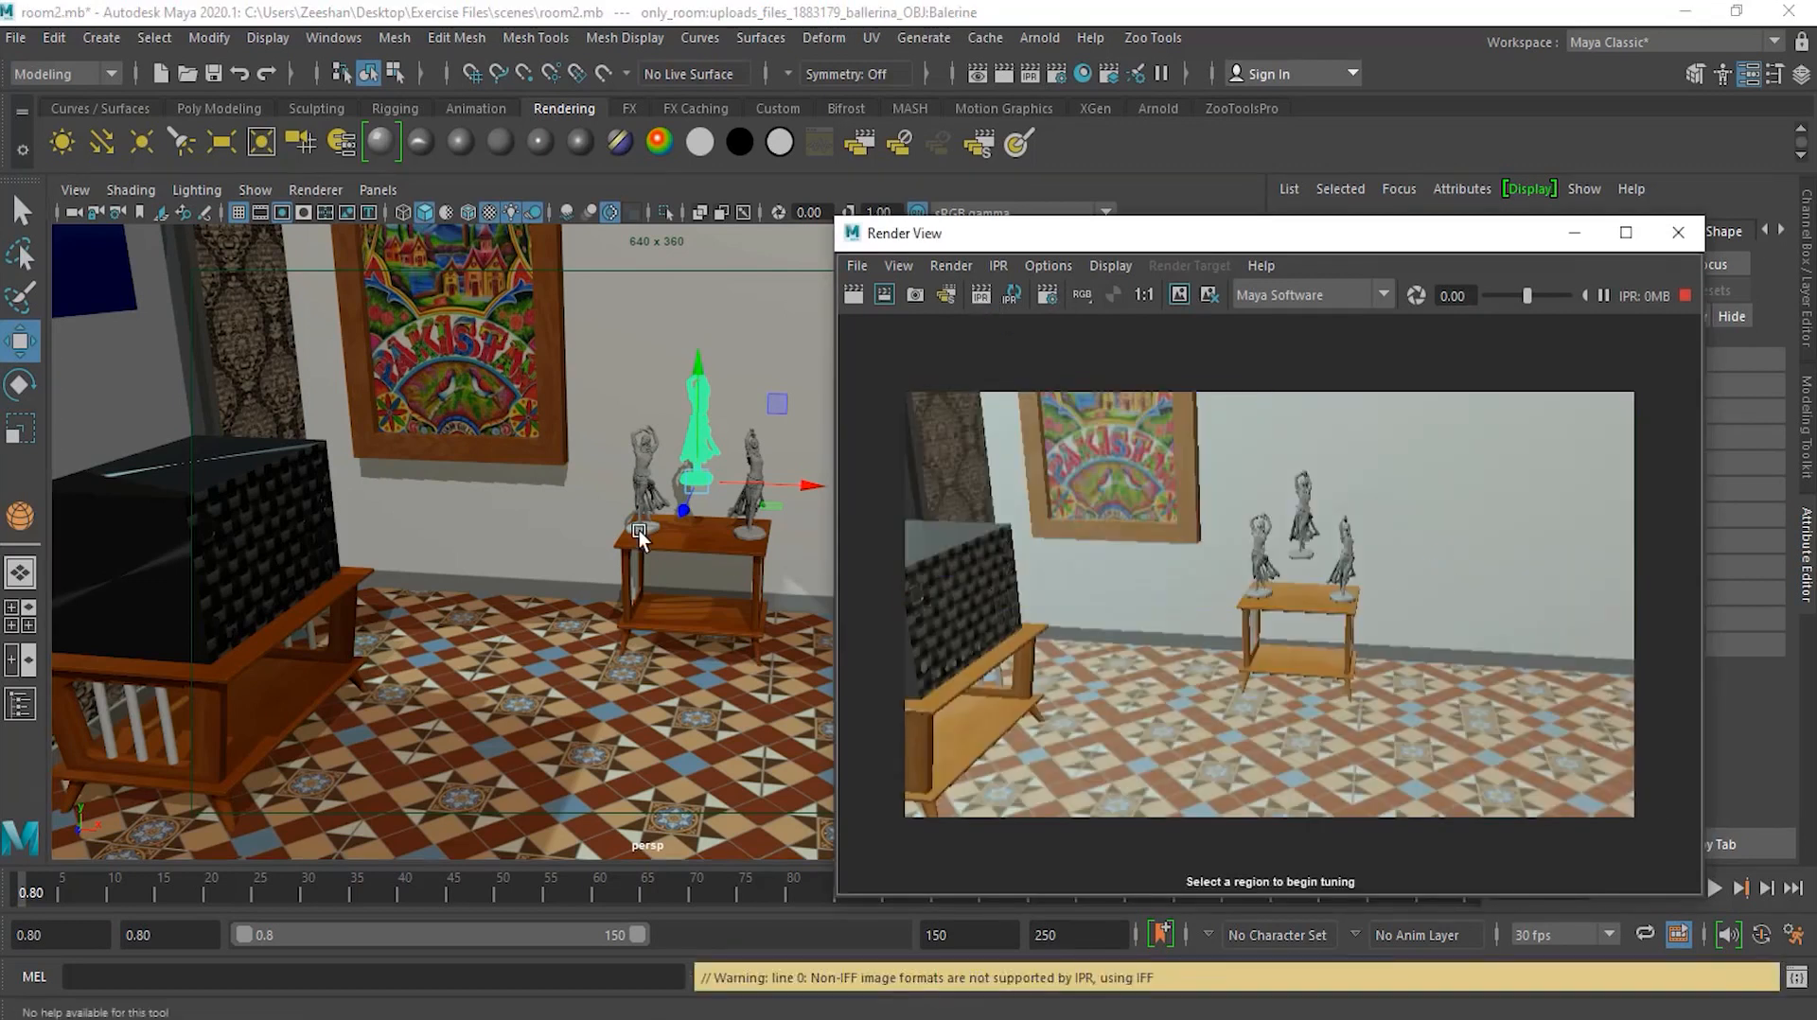
Orbit the camera slightly and select the entire rendered image as the IPR tuning region
left_click_drag(726, 568, 677, 566, "alt")
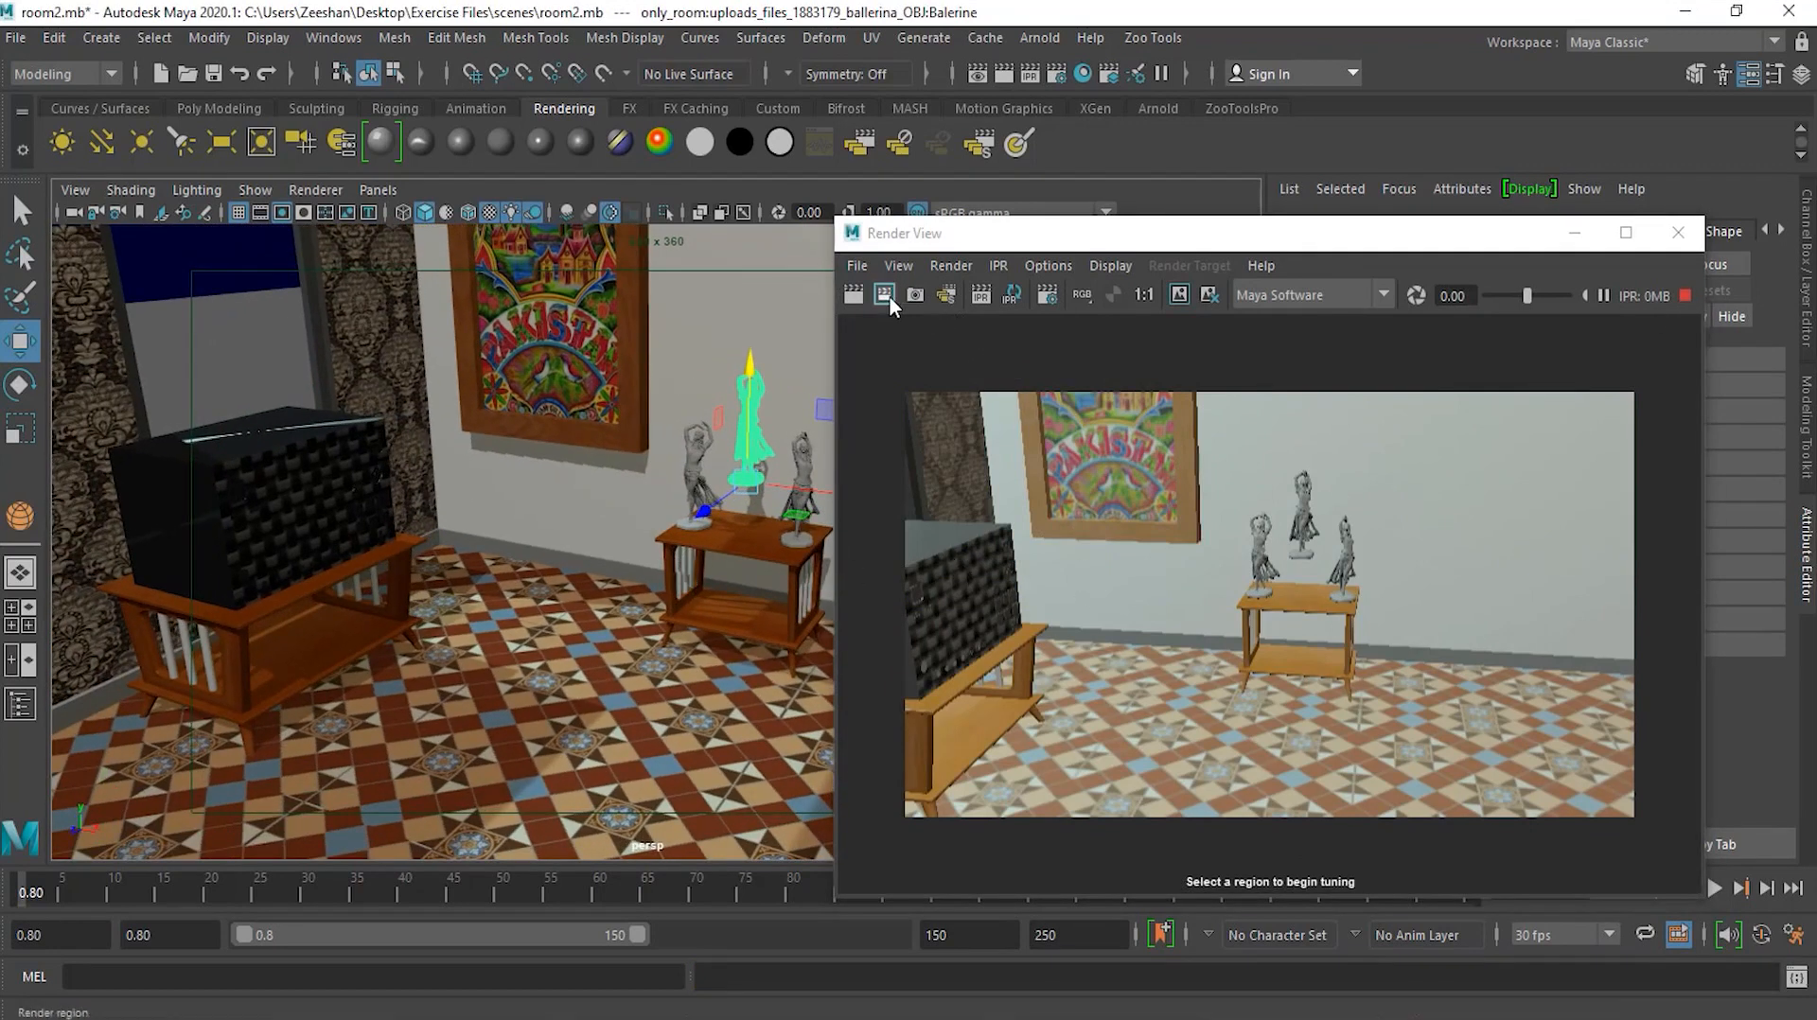
left_click_drag(897, 383, 1656, 825)
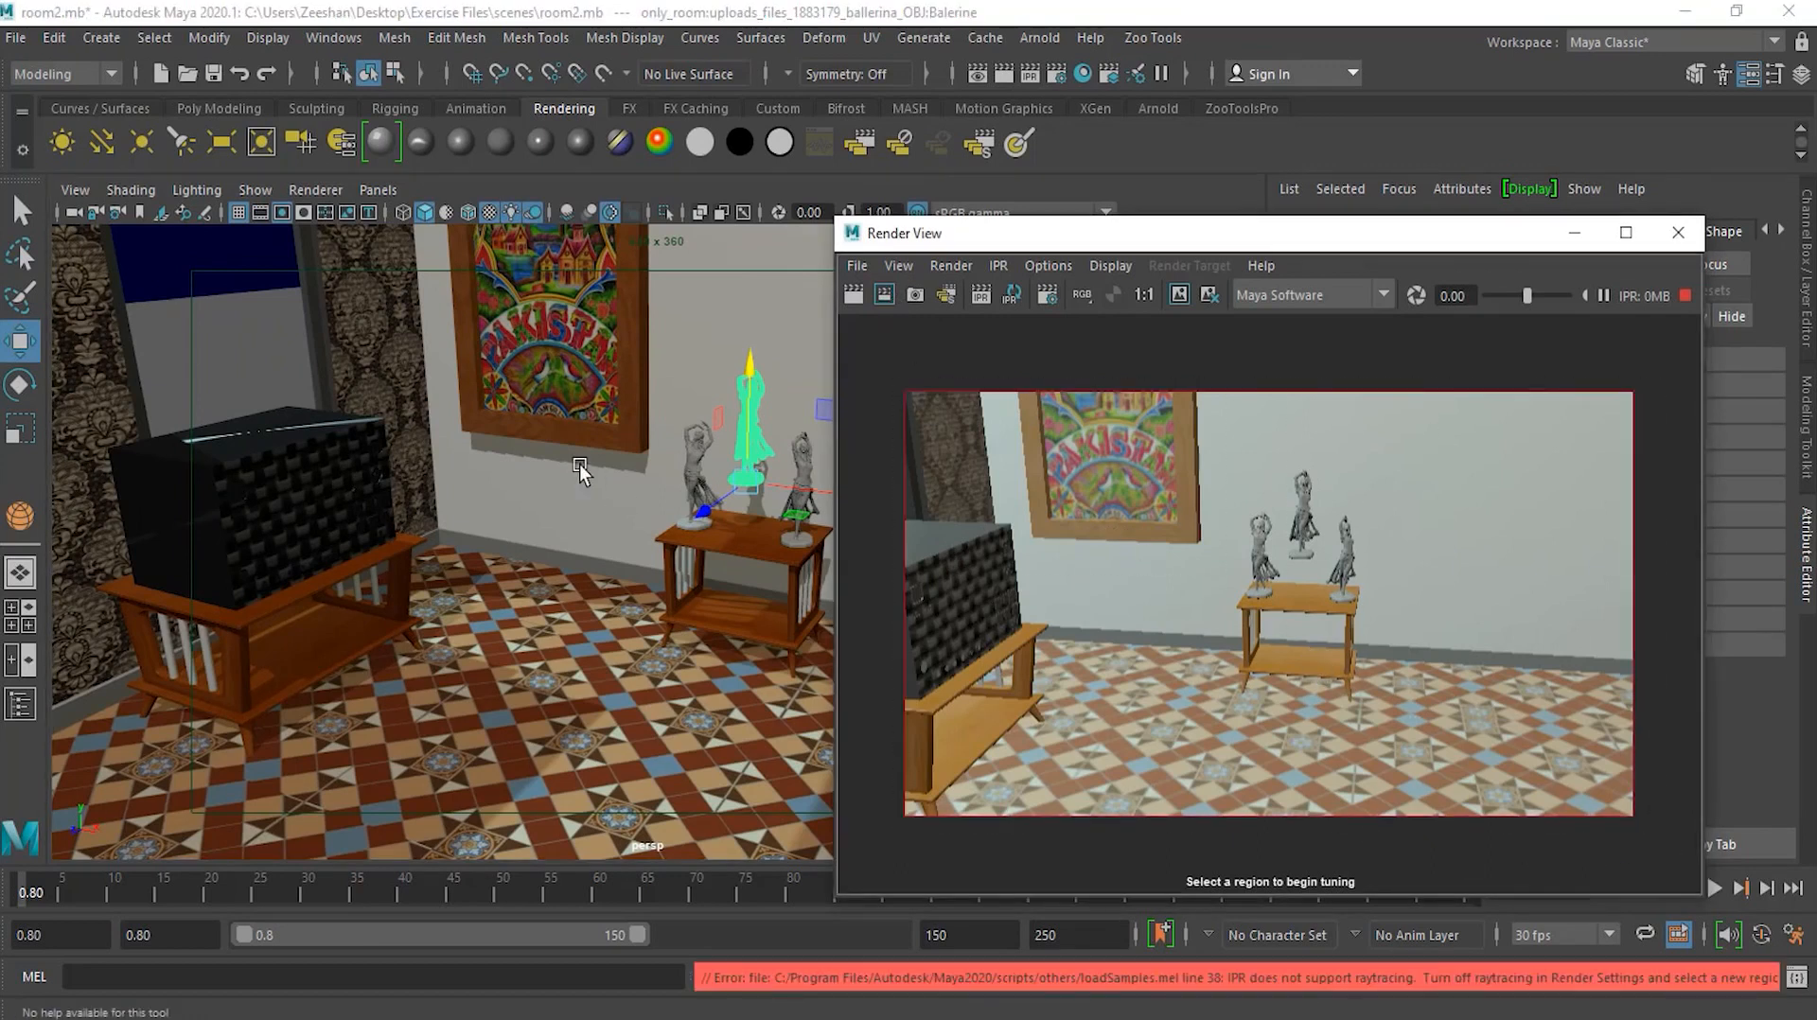
Lower the middle statue back onto the table, then try refreshing the IPR image and redo the IPR render
right_click_drag(622, 497, 660, 553, "alt")
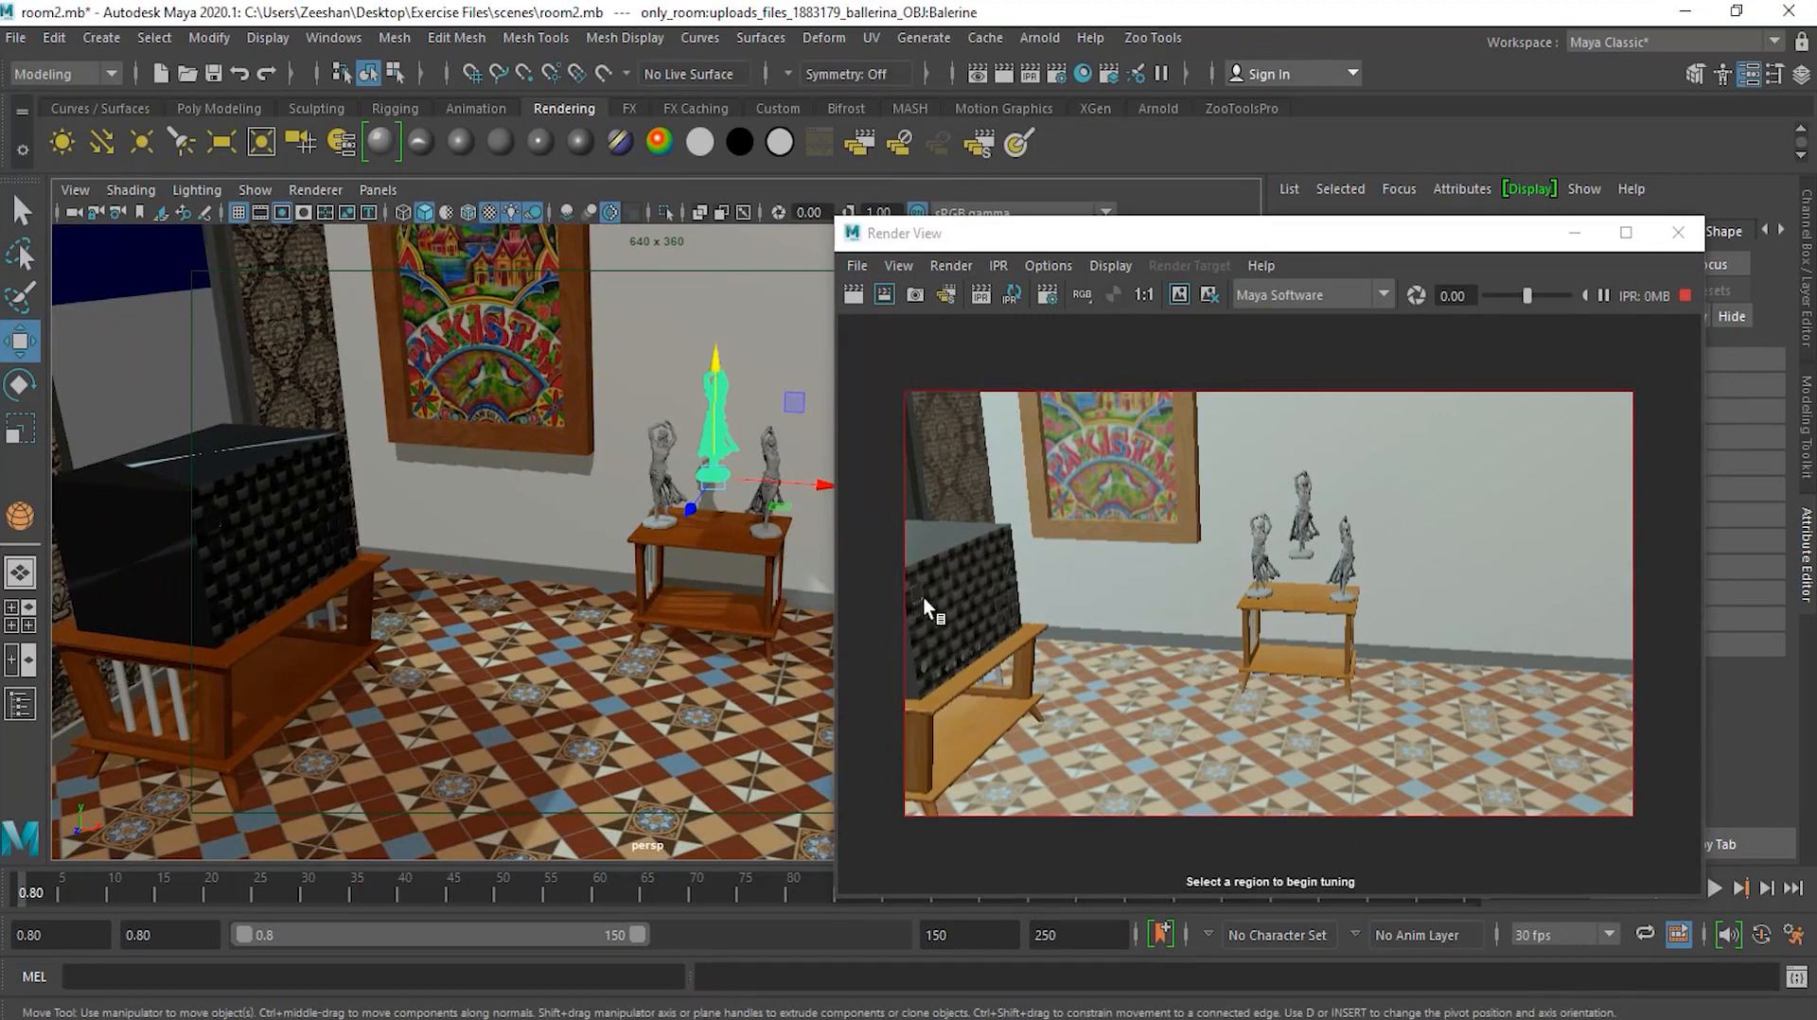
left_click_drag(714, 386, 725, 449)
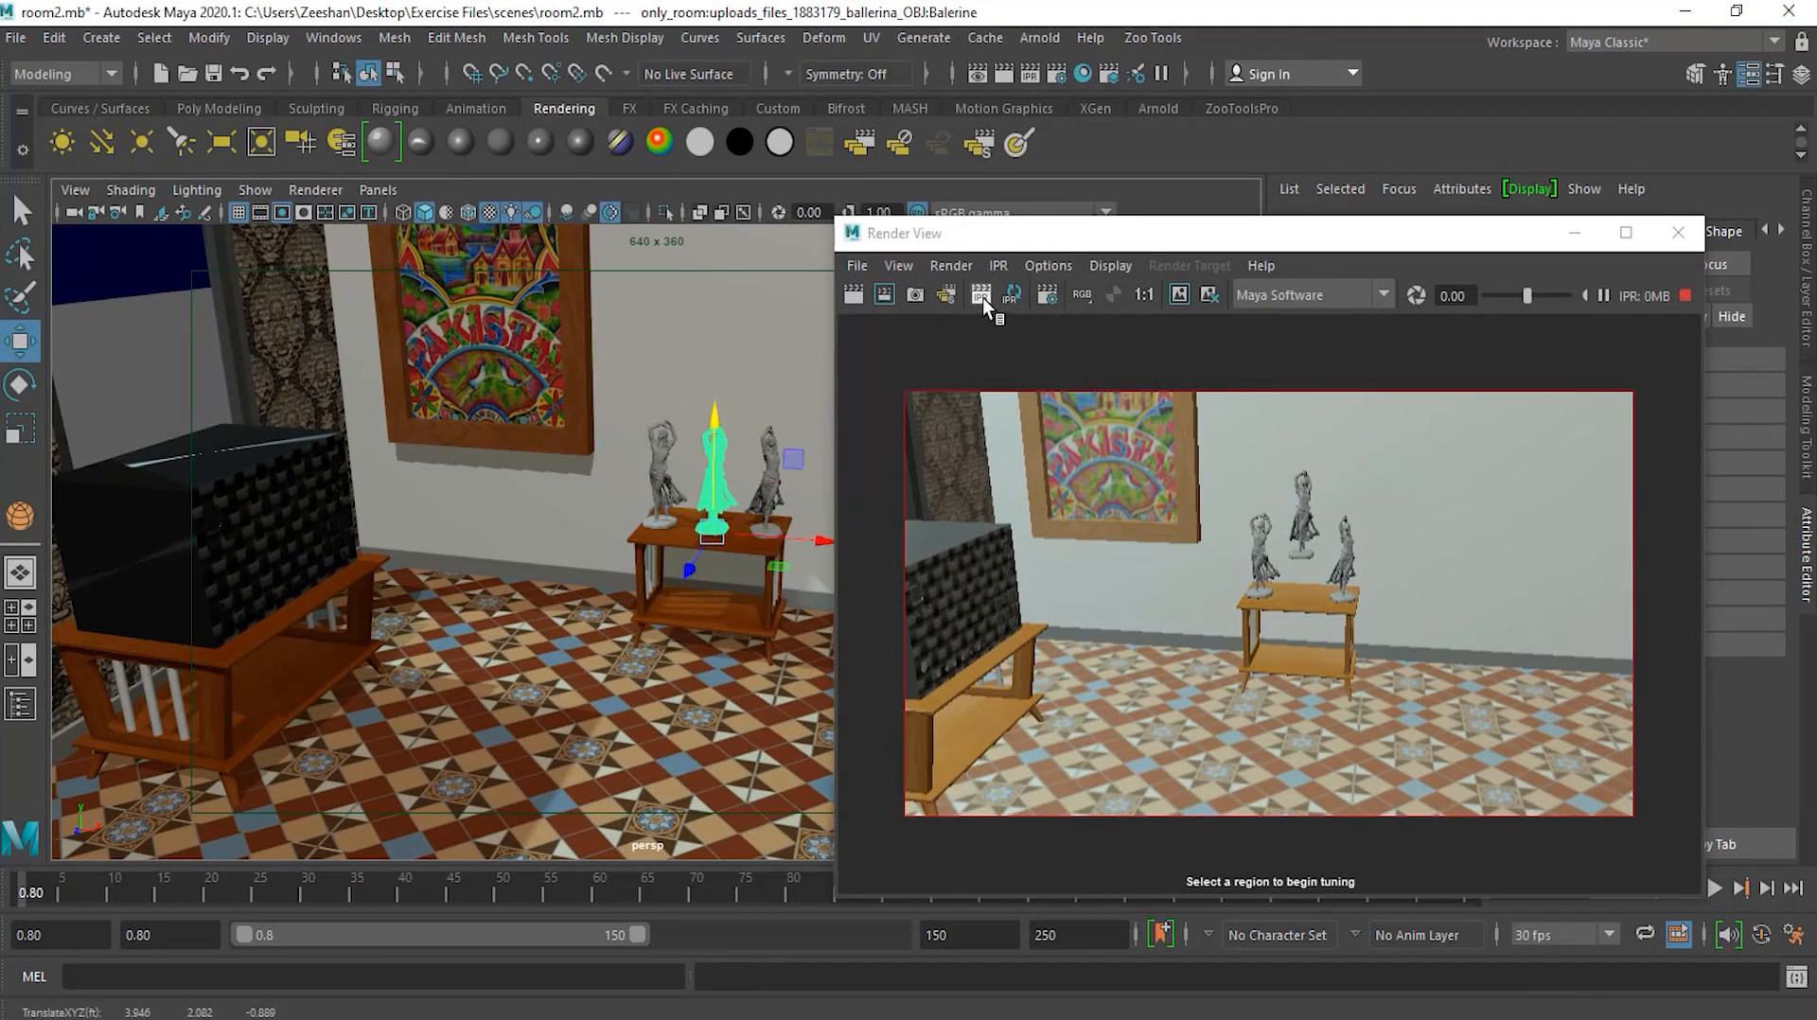
left_click(1018, 292)
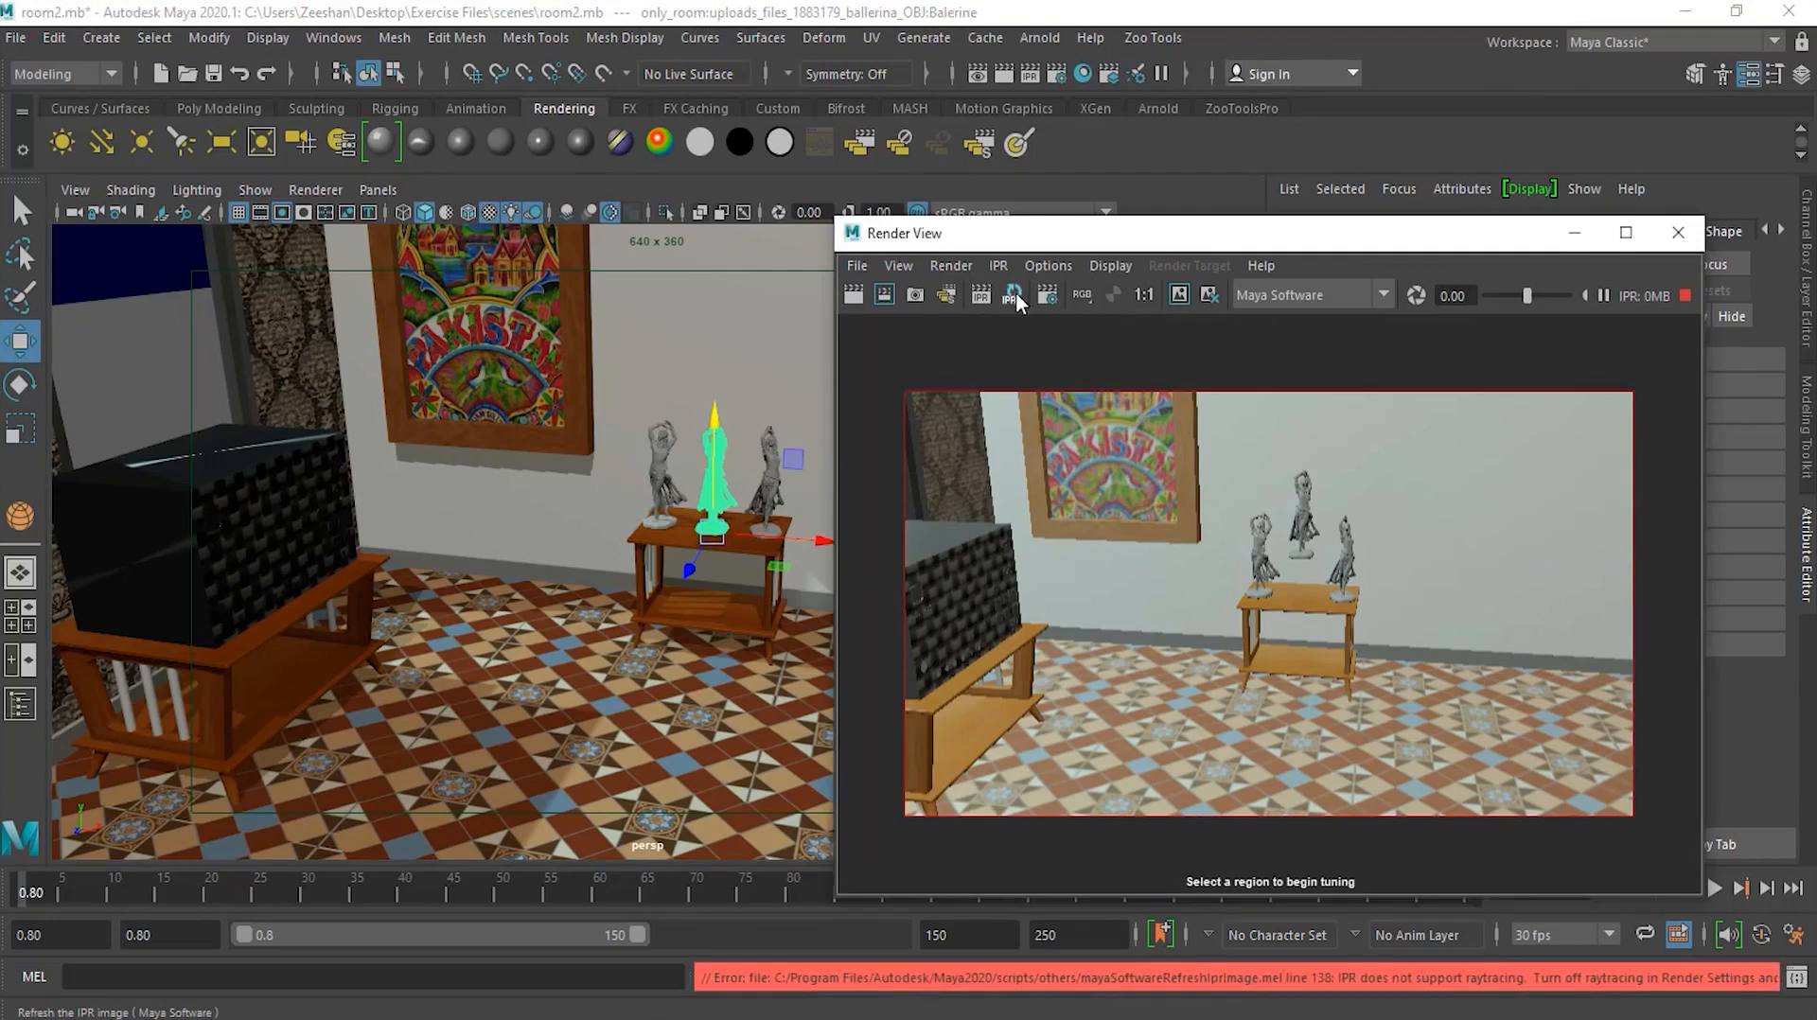
left_click(979, 293)
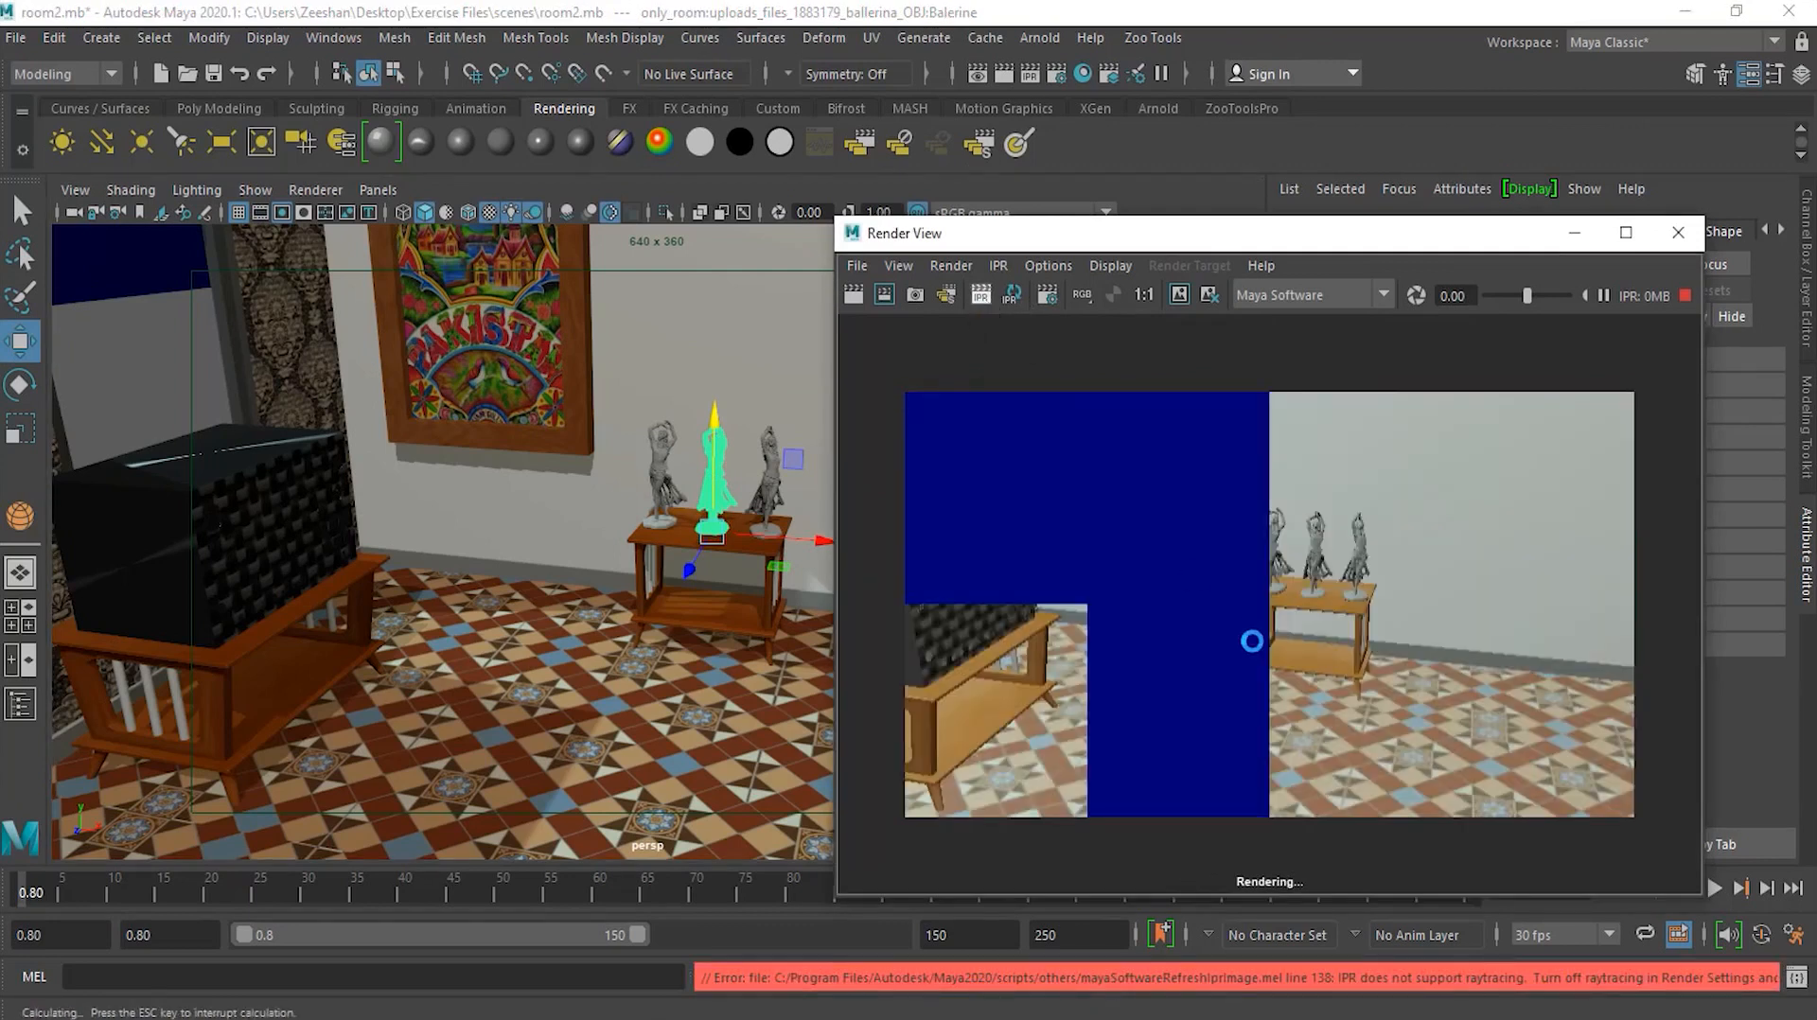
Step the persp camera back to its original view of the room and stop the IPR rendering
left_click_drag(589, 639, 653, 644, "alt")
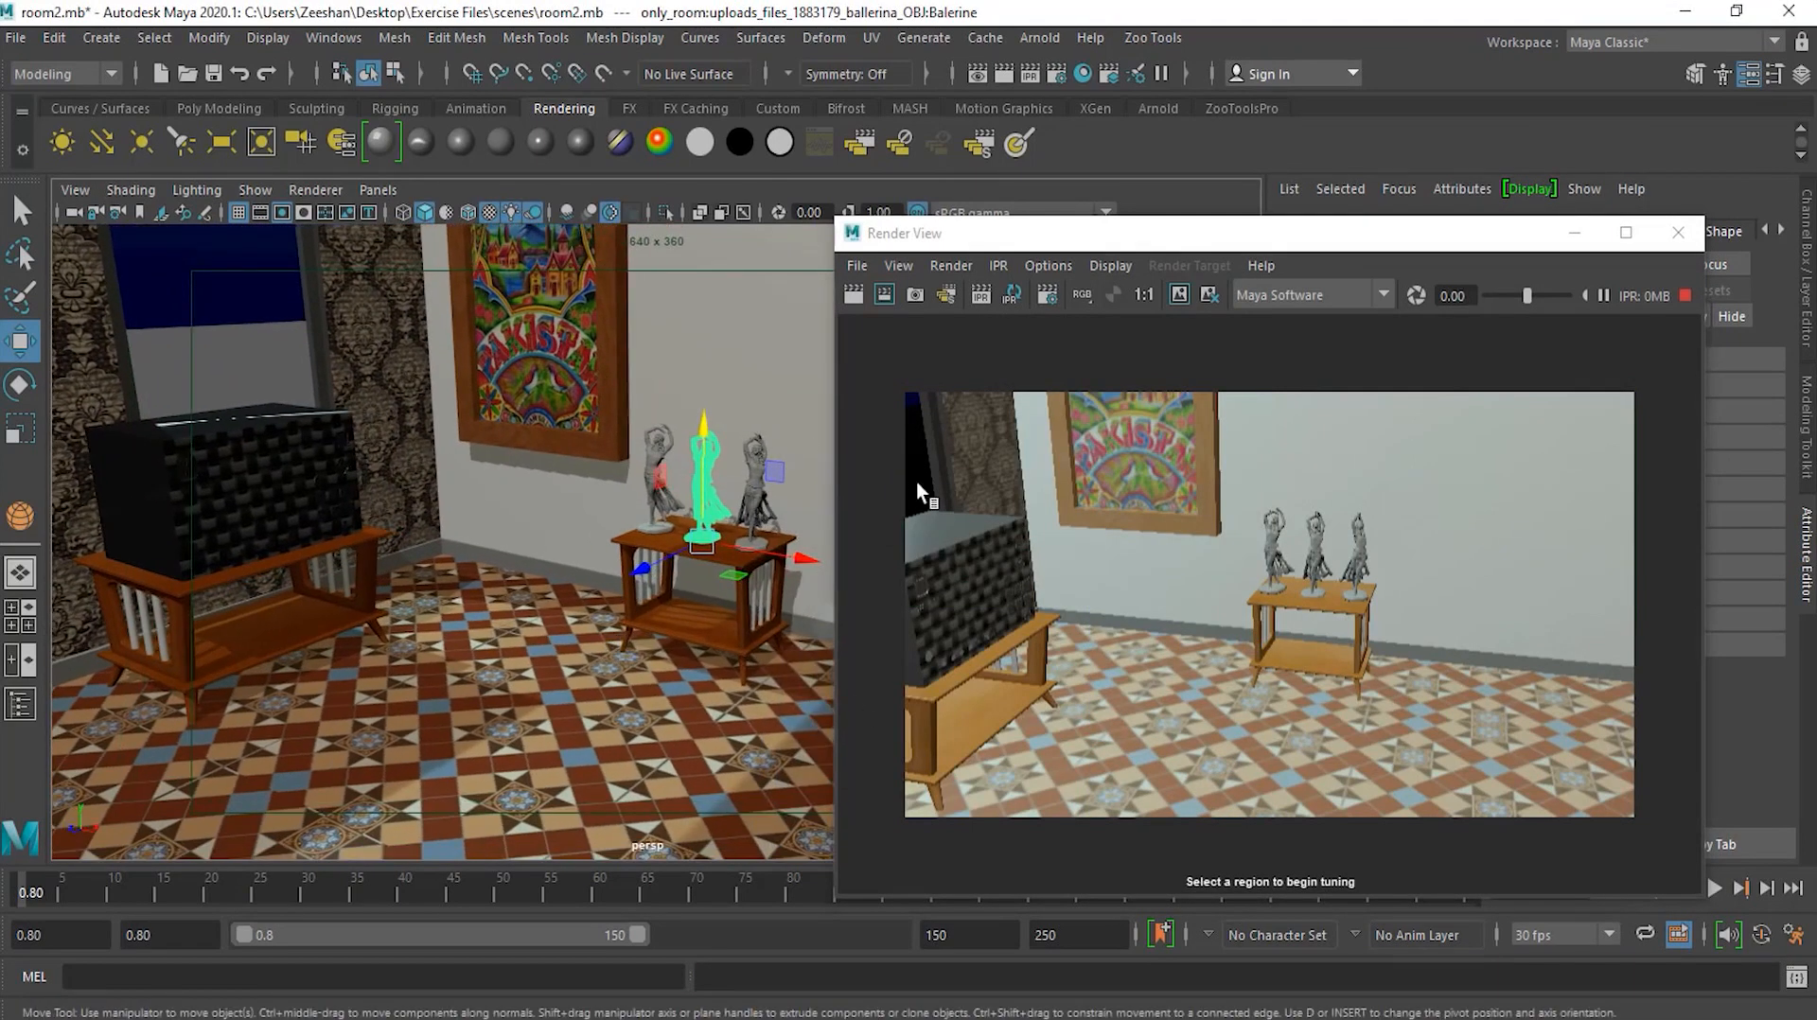
mouse_move(502, 581)
left_mouse_down("alt")
mouse_move(454, 564)
mouse_move(491, 549)
left_mouse_up("alt")
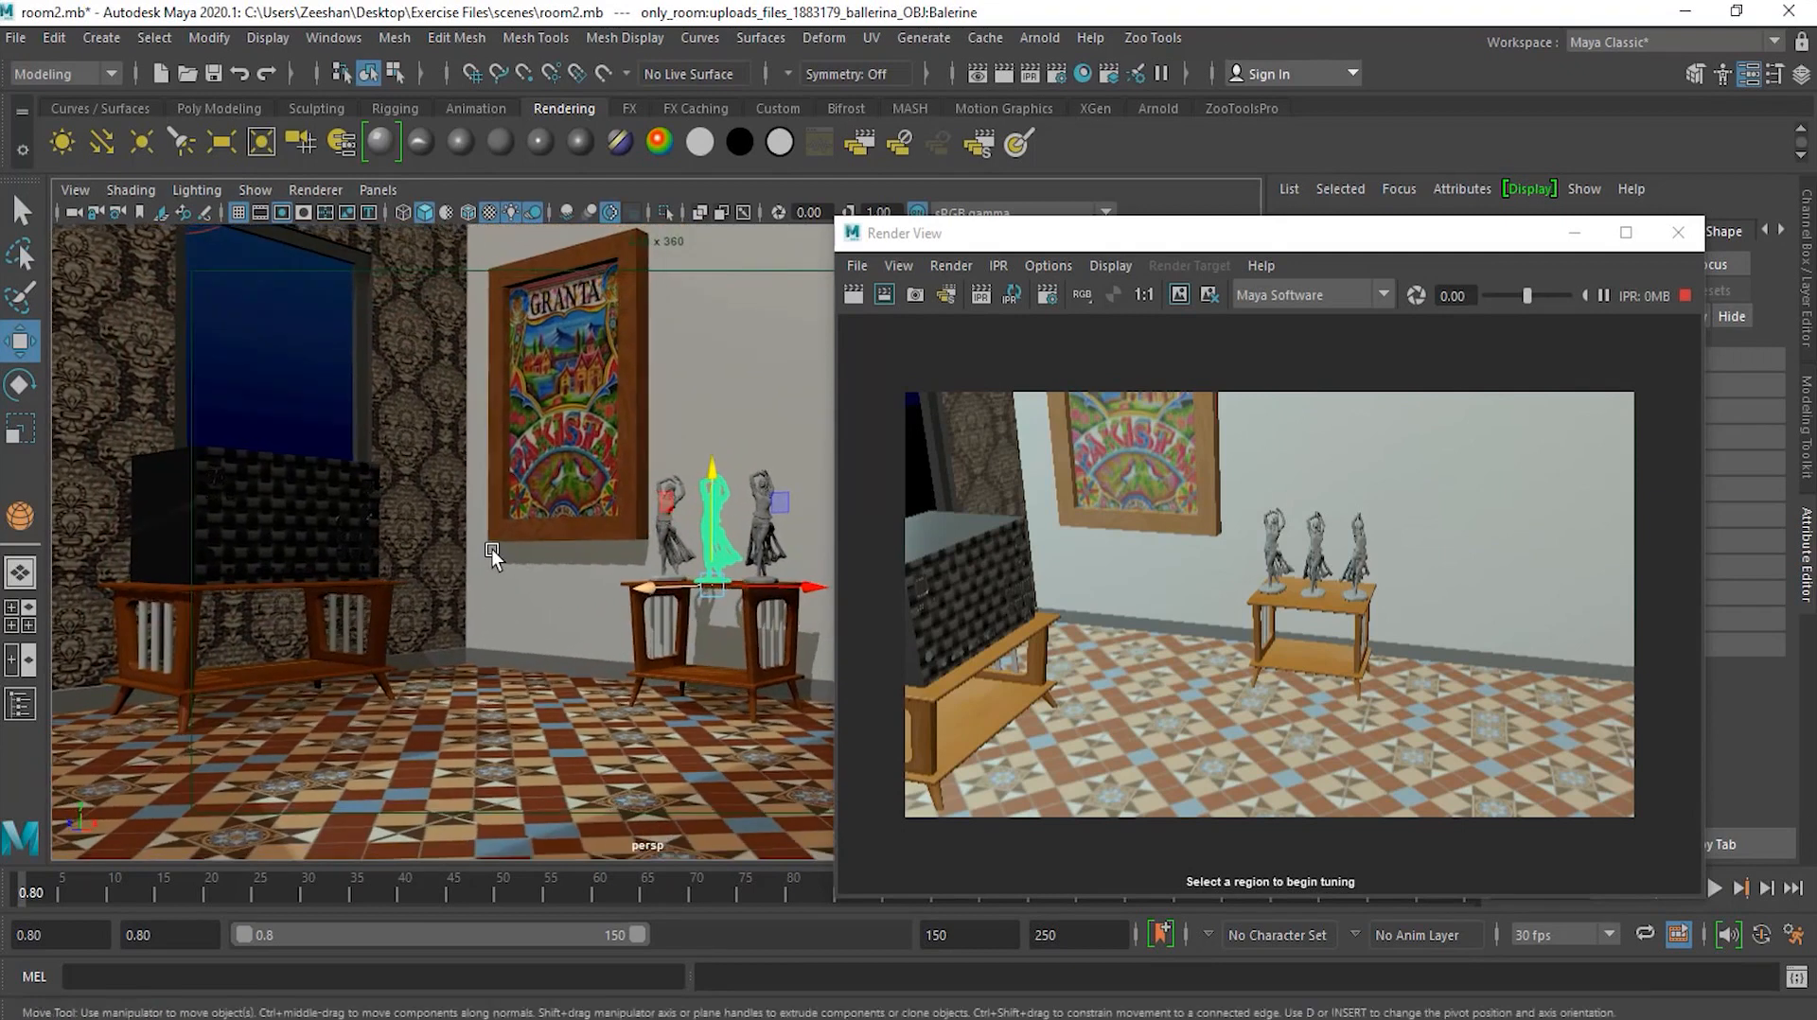
key("bracketleft")
key("bracketleft")
key("bracketleft")
key("bracketleft")
key("bracketleft")
key("bracketleft")
key("bracketleft")
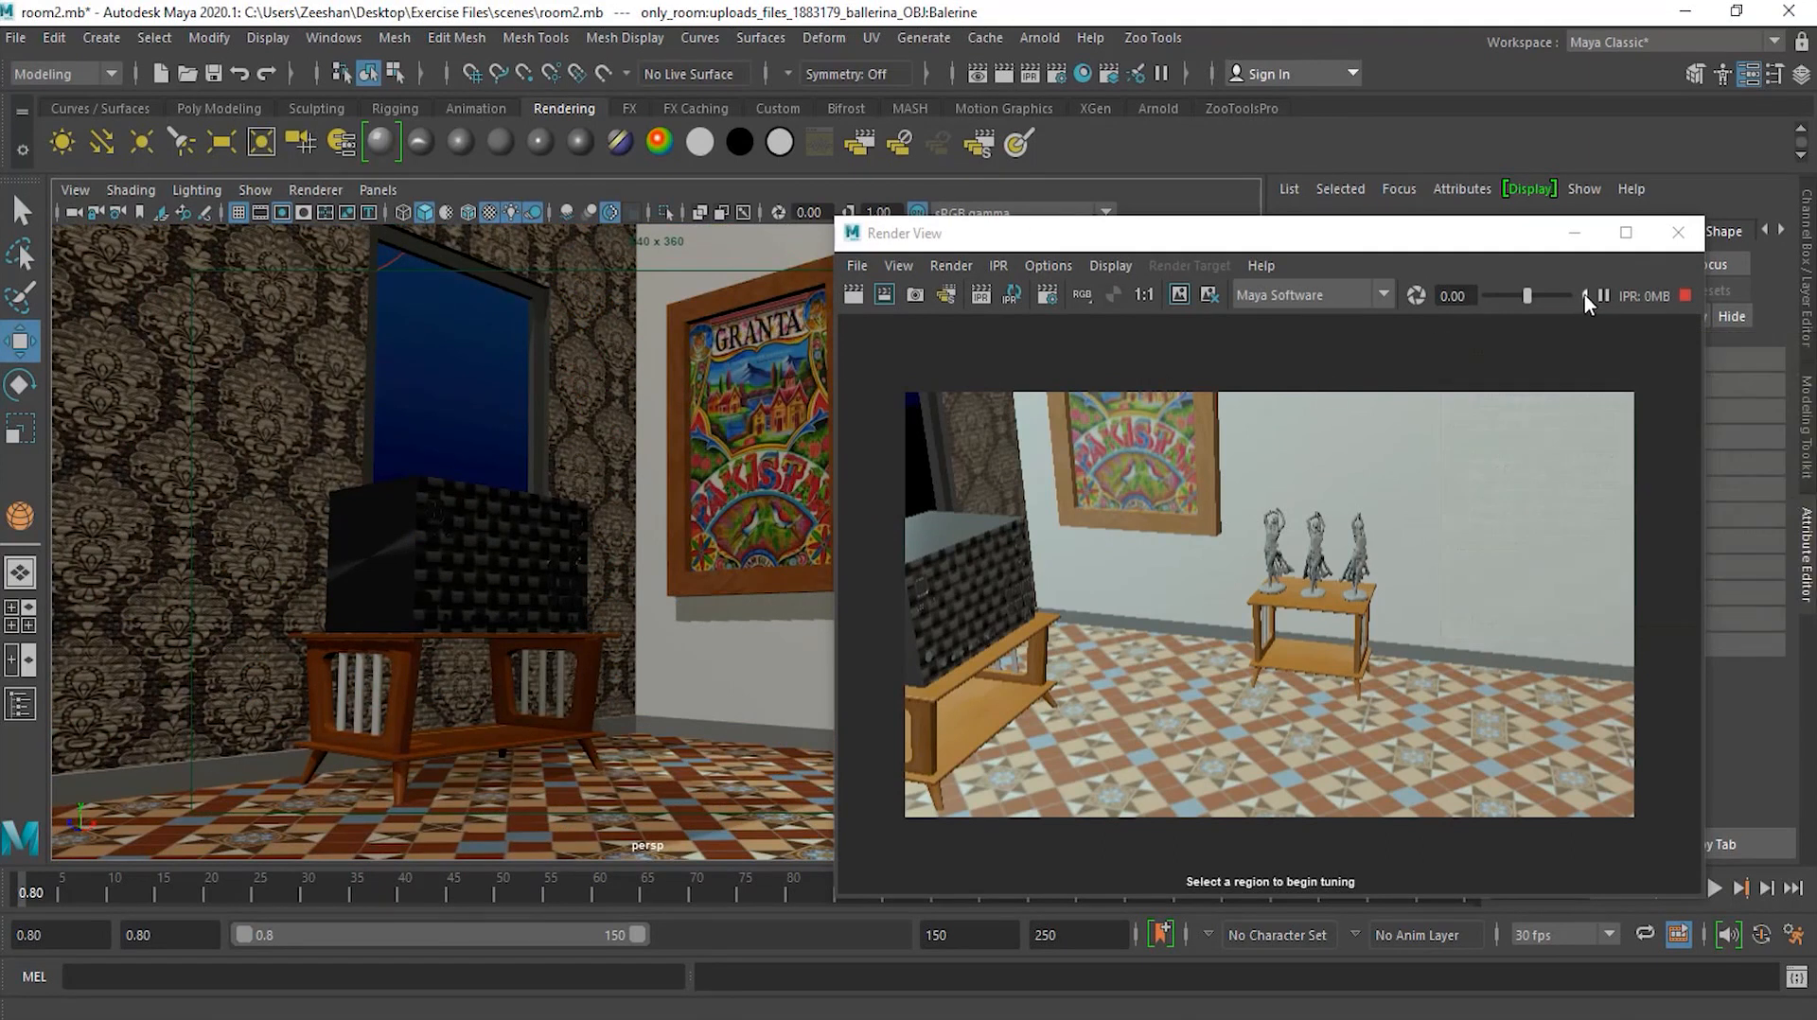
left_click(1684, 297)
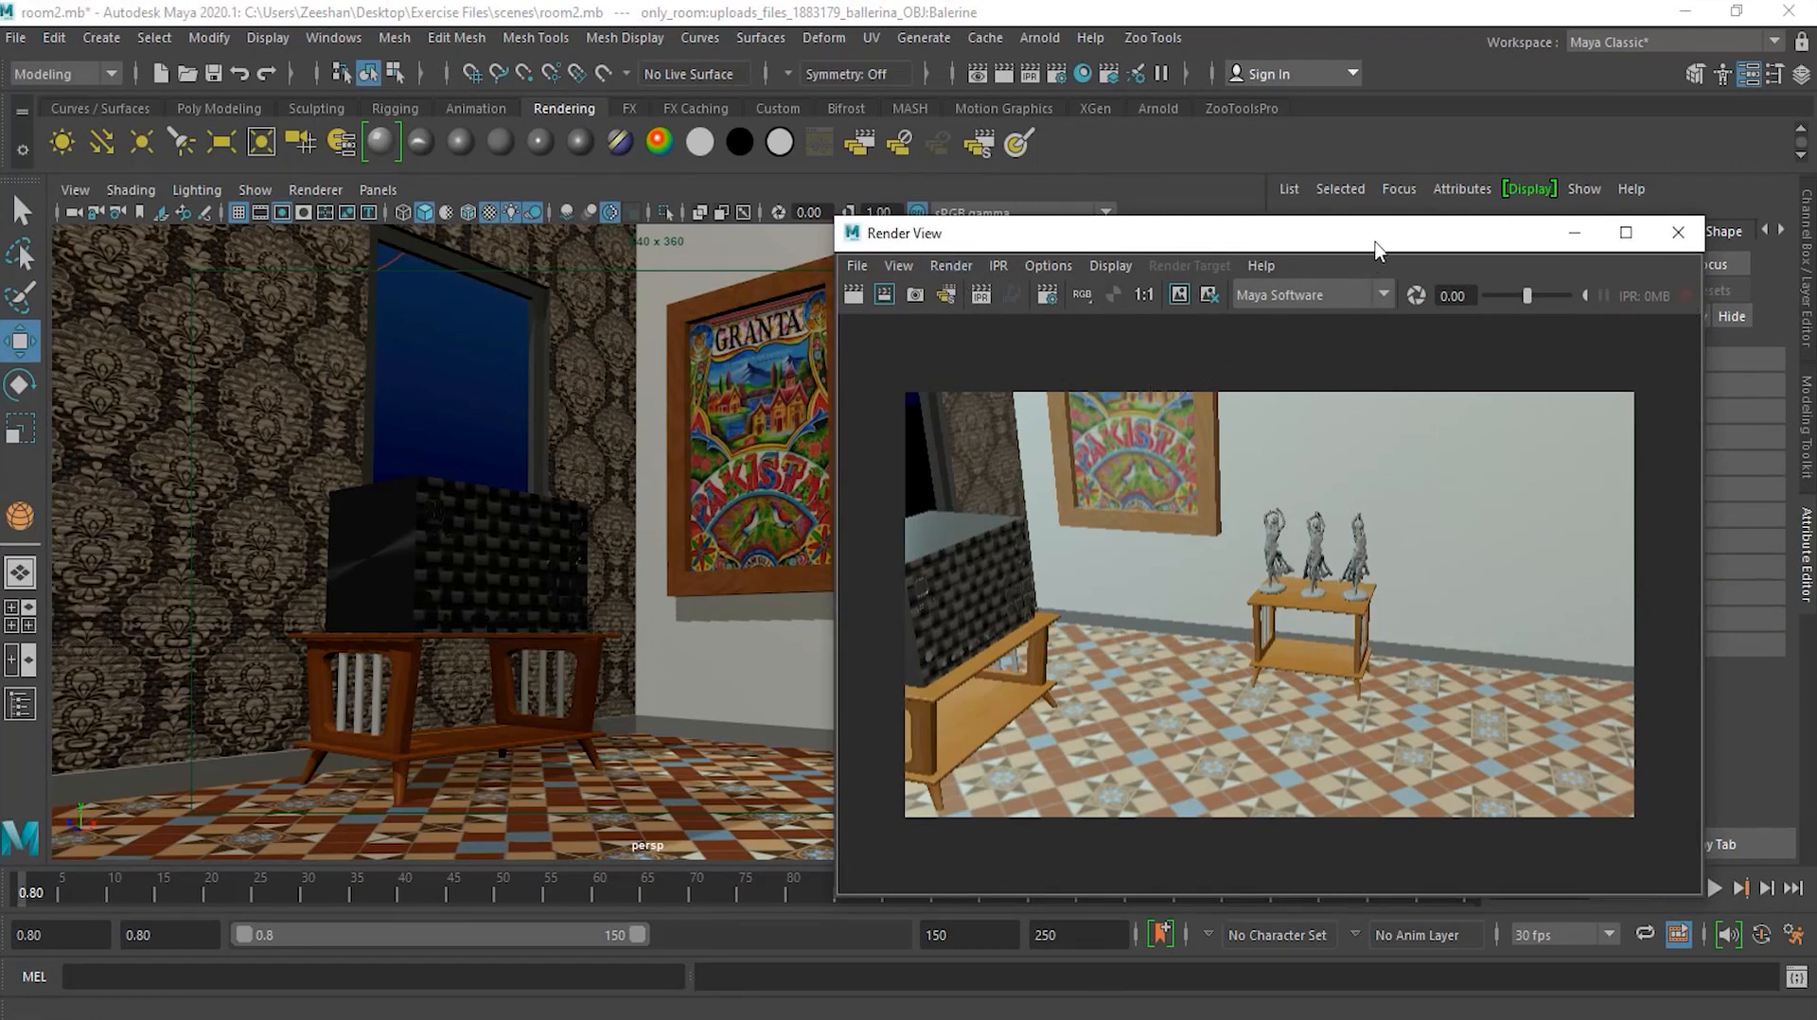
Move the Render View window back over the TV, render the current frame, and keep the rendered image
left_click_drag(1382, 244, 606, 220)
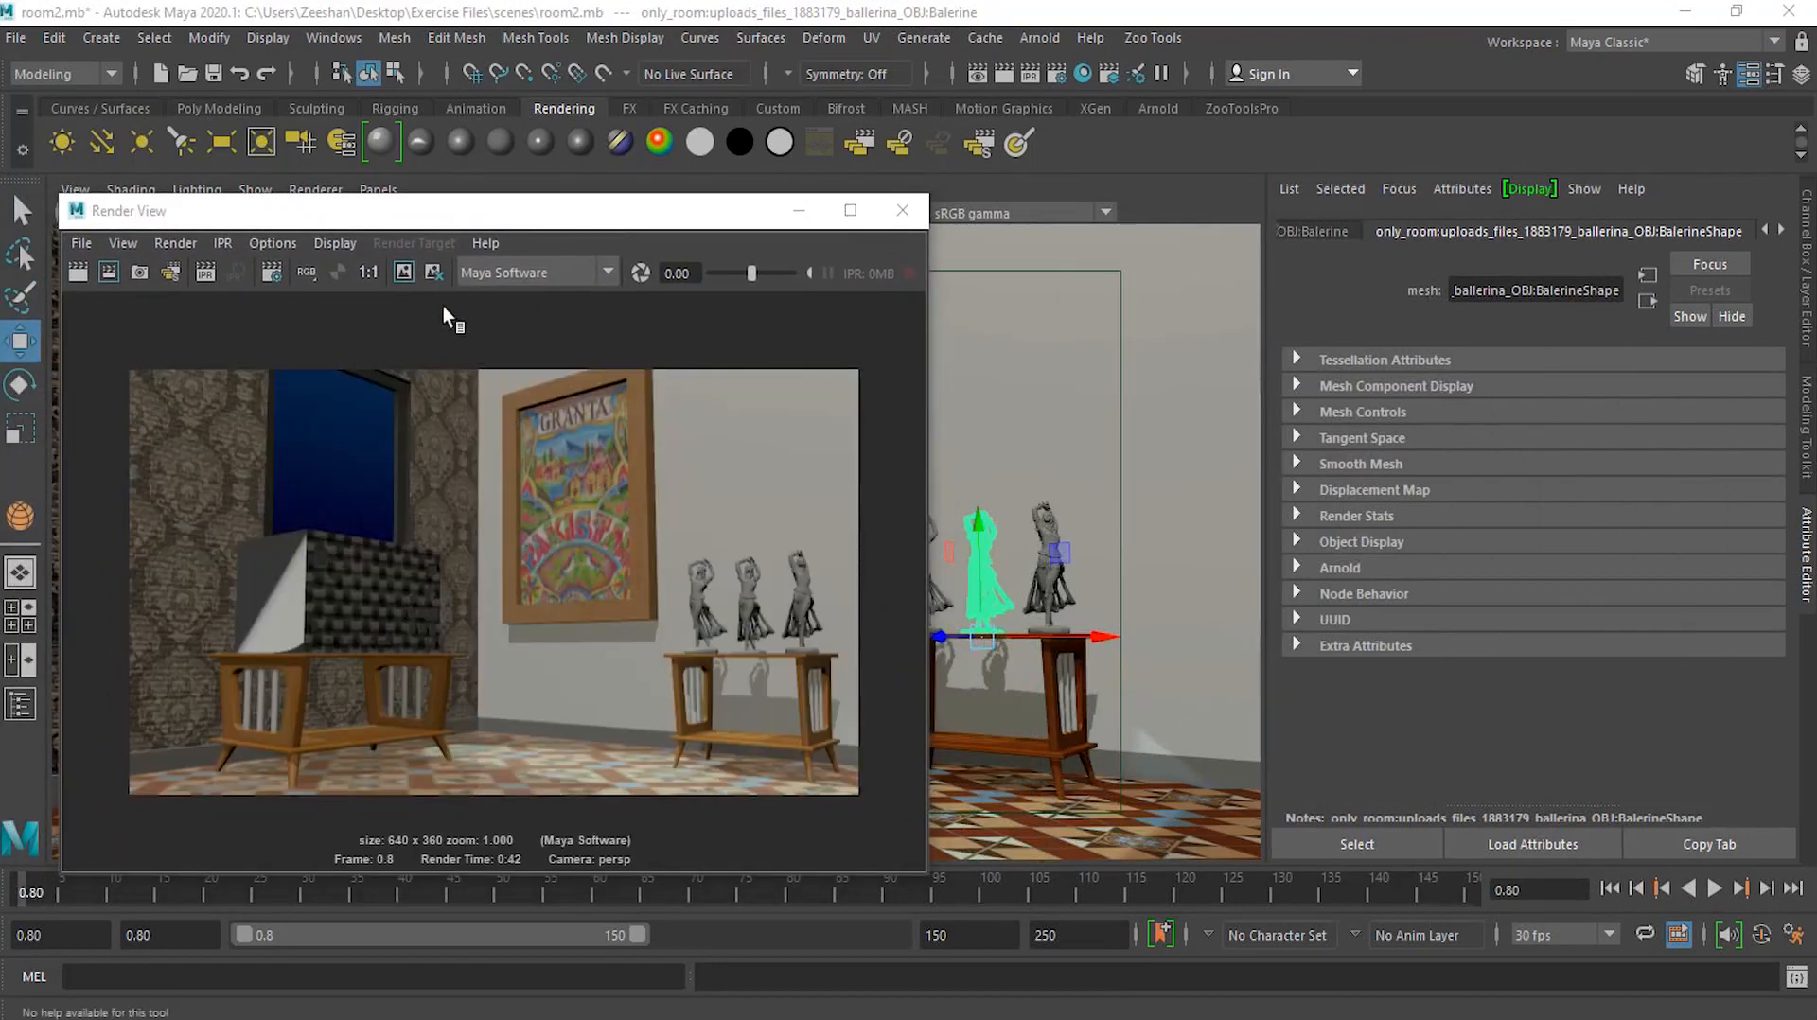
left_click(405, 276)
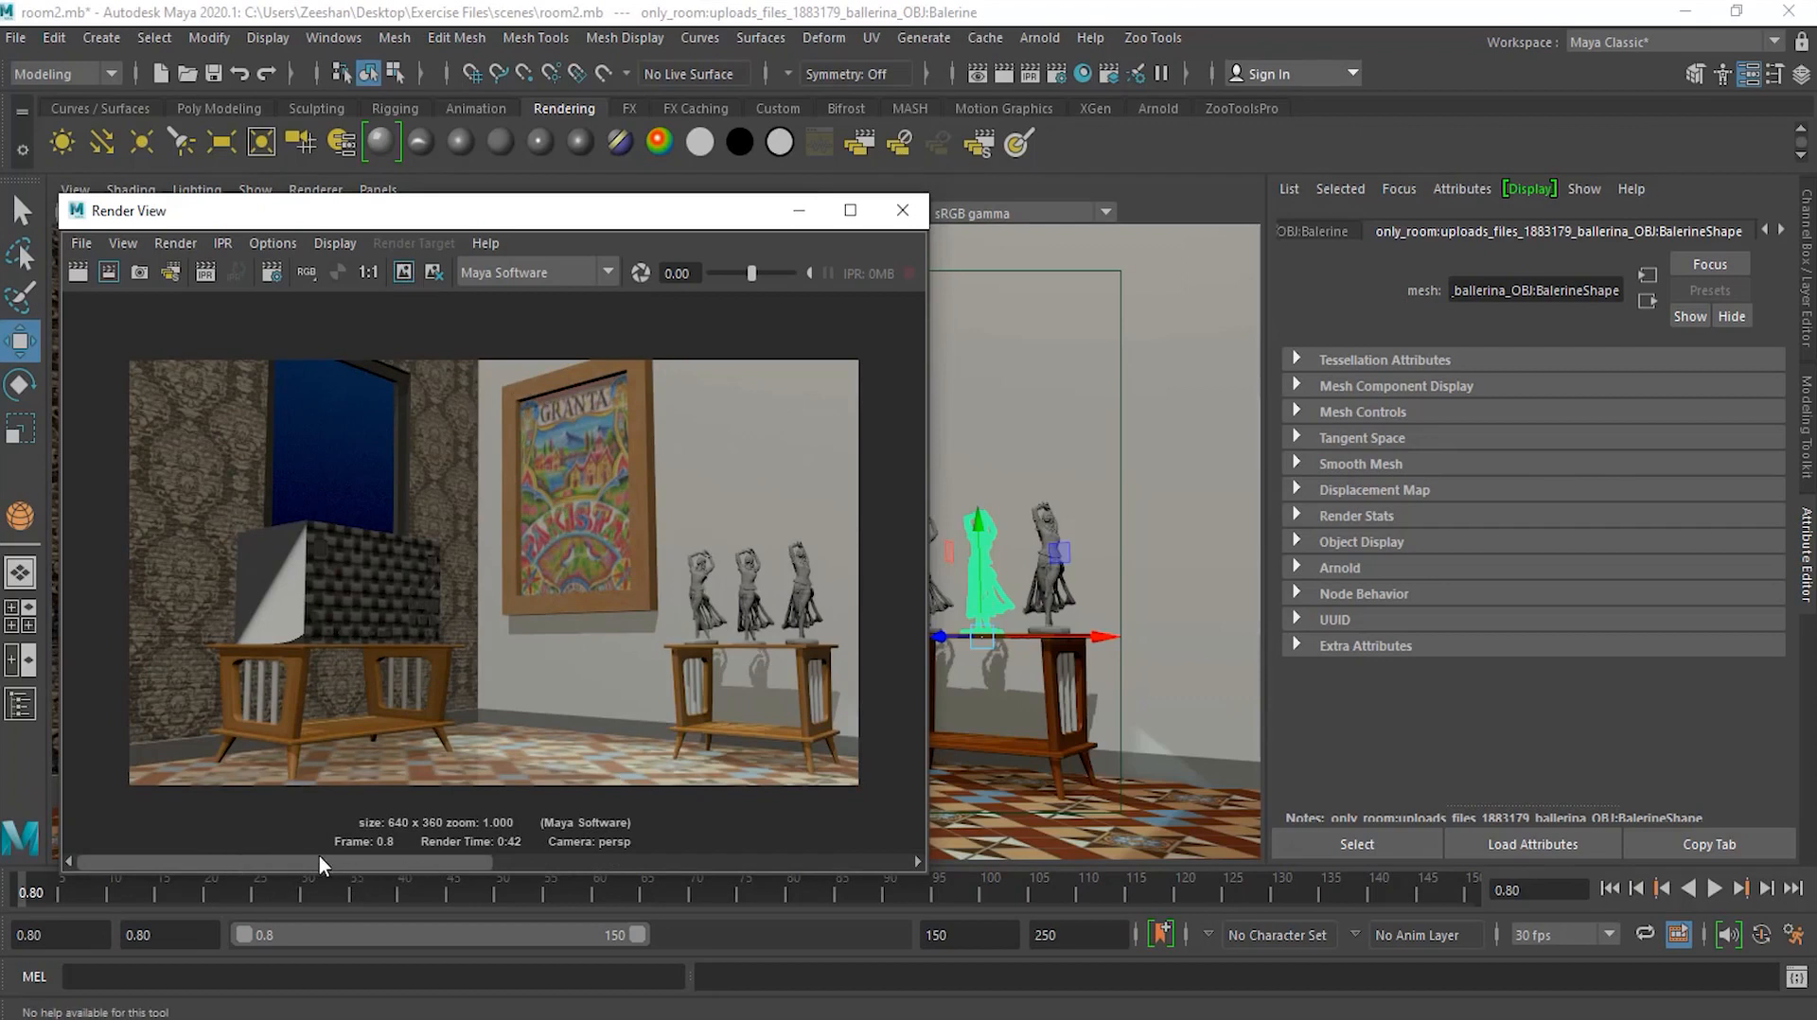
Raise the middle statue above the table and slide the statue at the table's far end off the table along its length
left_click_drag(316, 857, 181, 856)
left_click_drag(980, 587, 987, 431)
left_click(1050, 573)
left_click_drag(1079, 634, 1229, 636)
Render the current frame with the moved statues and keep the image in the Render View
left_click(80, 274)
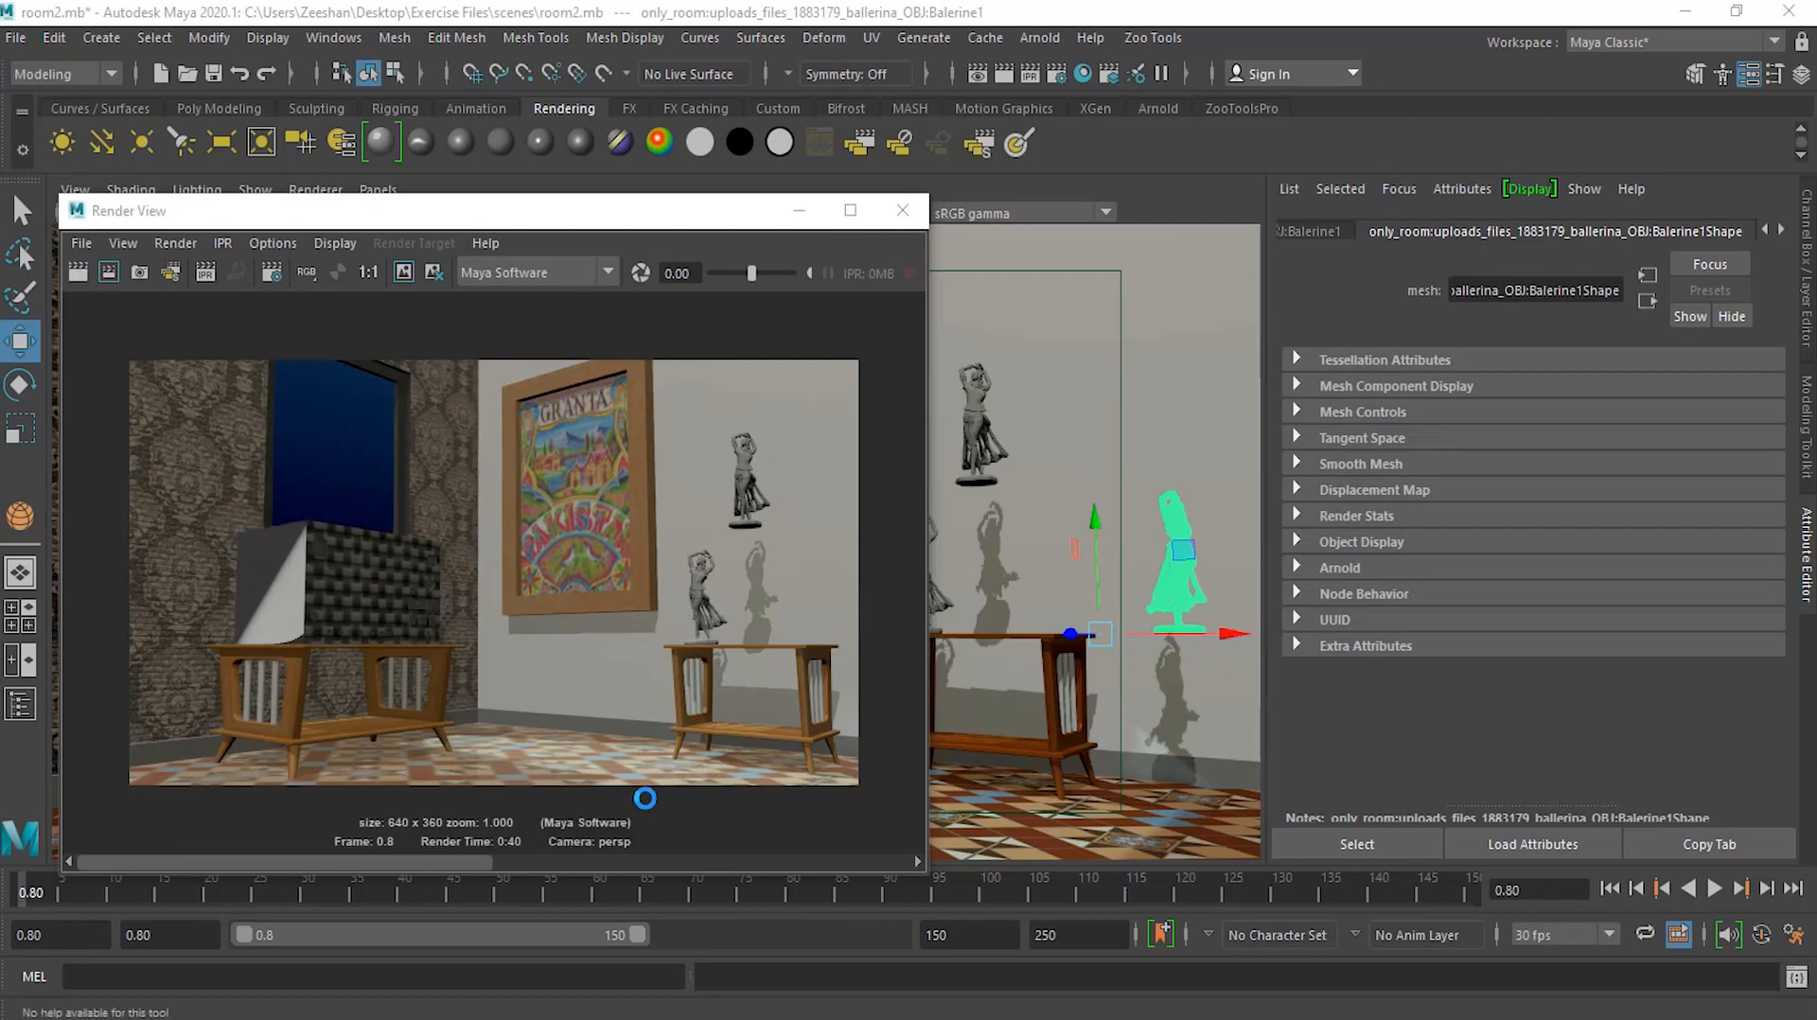
left_click(402, 274)
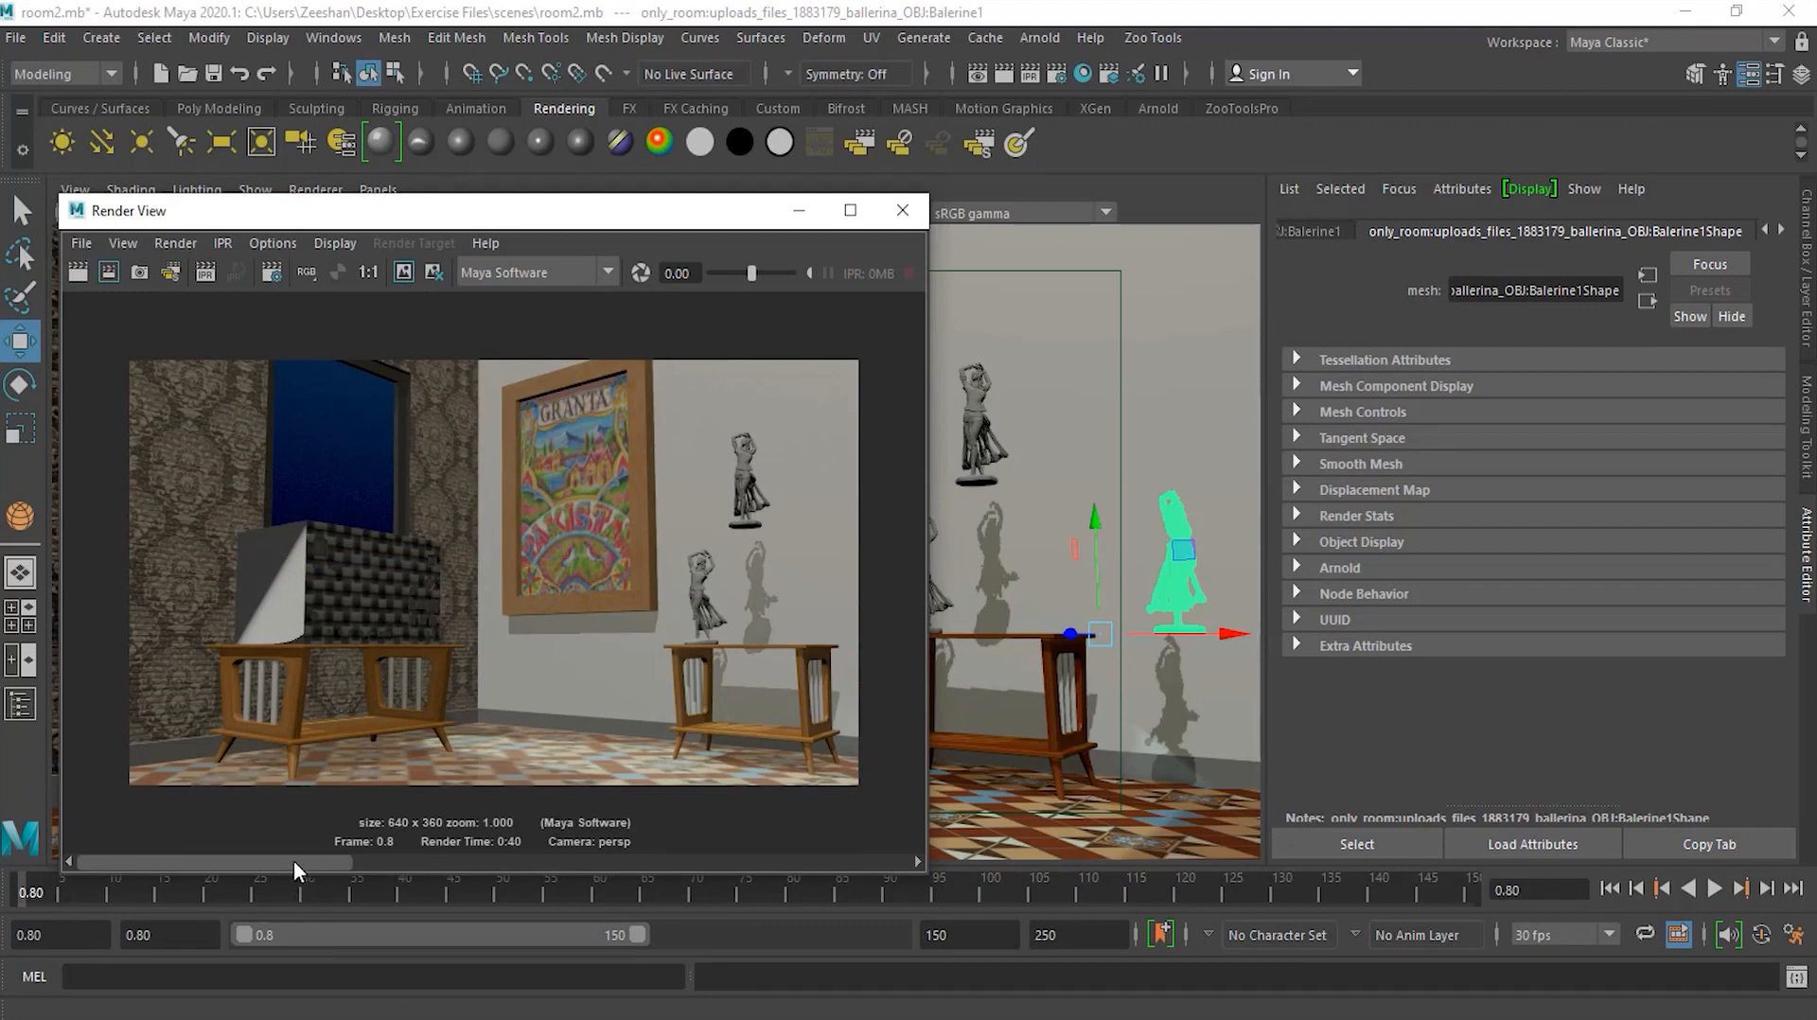
Compare the kept Render View images by switching repeatedly between the renders with original and moved statues
mouse_move(293, 860)
left_mouse_down()
mouse_move(513, 857)
mouse_move(264, 859)
left_mouse_up()
left_click(524, 862)
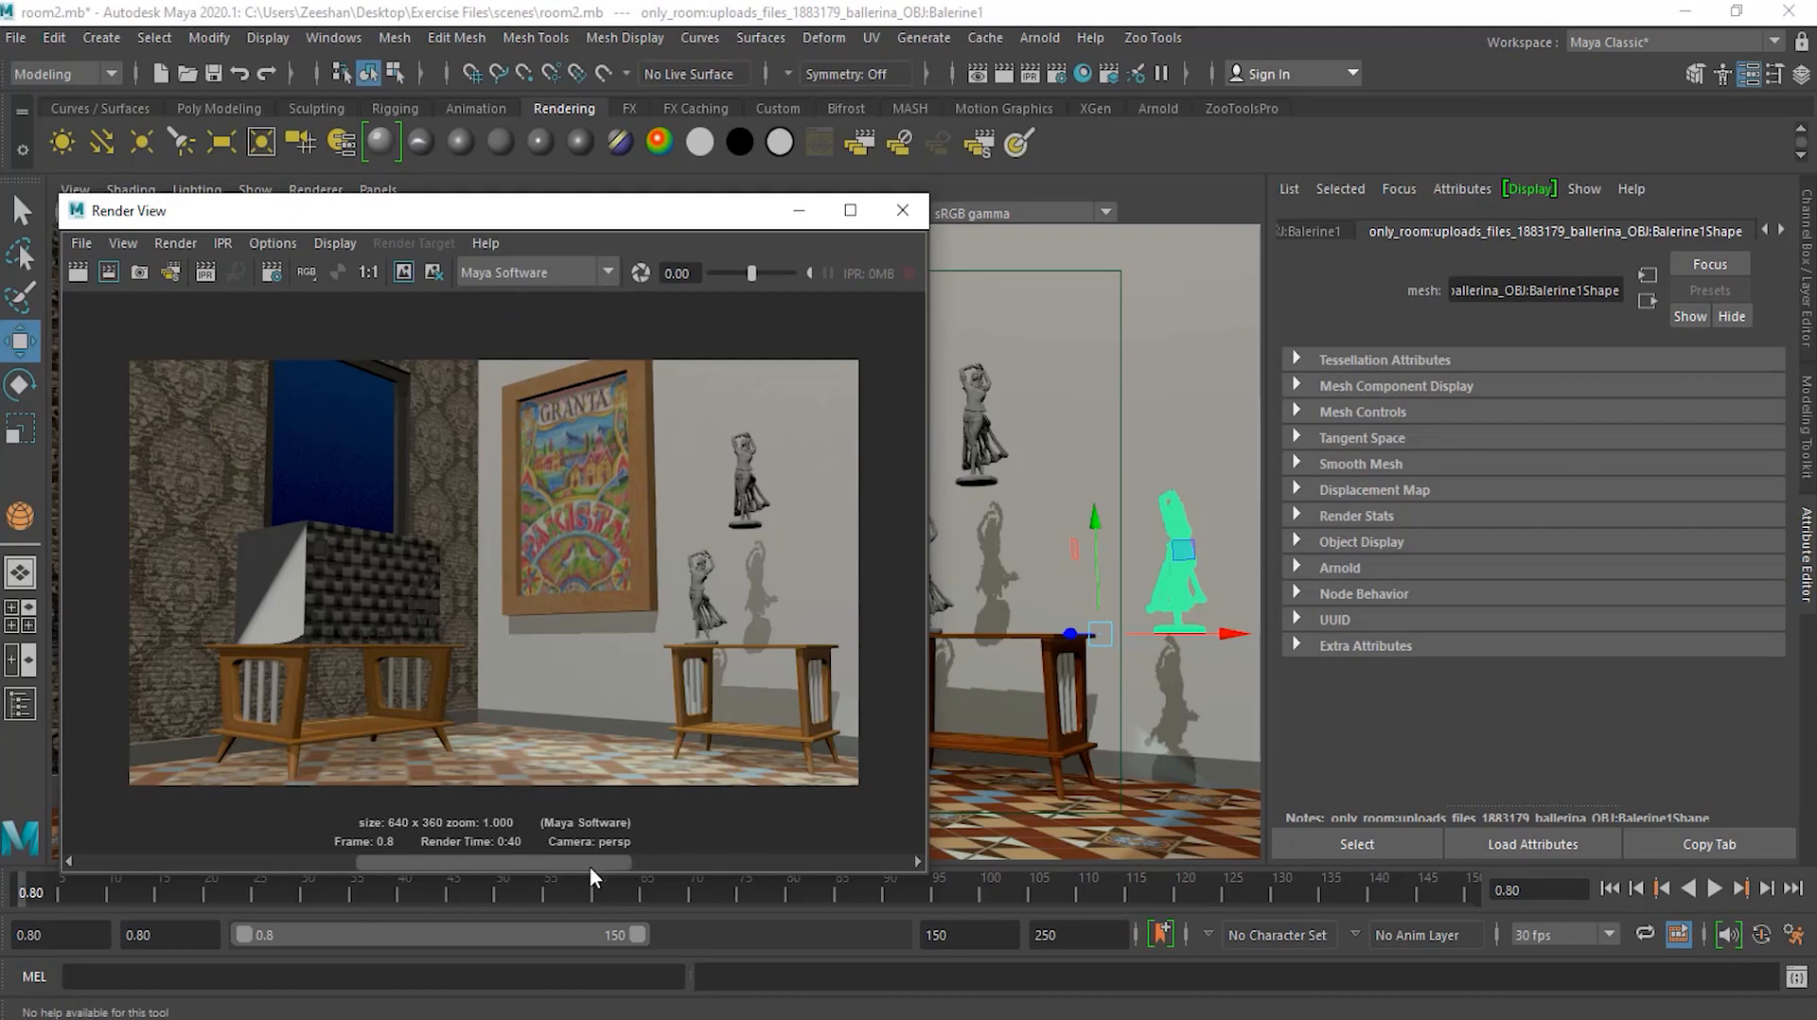
left_click_drag(595, 860, 838, 861)
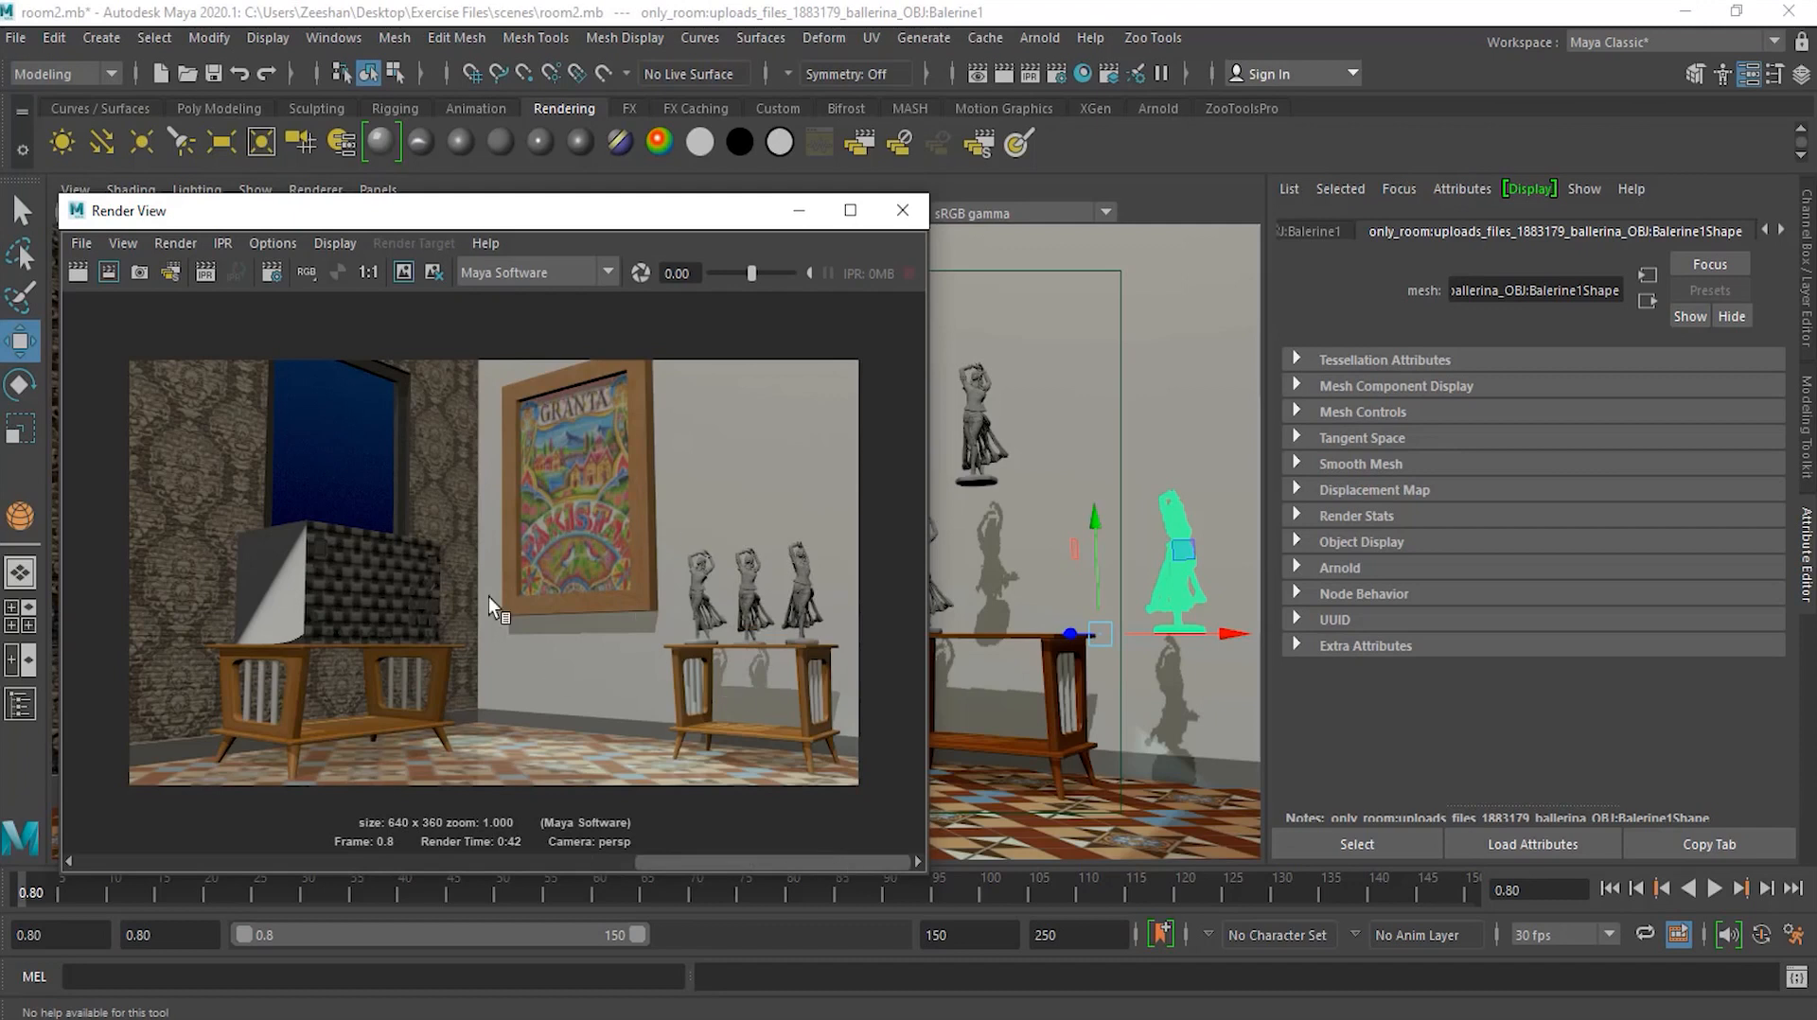
left_click(547, 866)
left_click(774, 867)
left_click(532, 866)
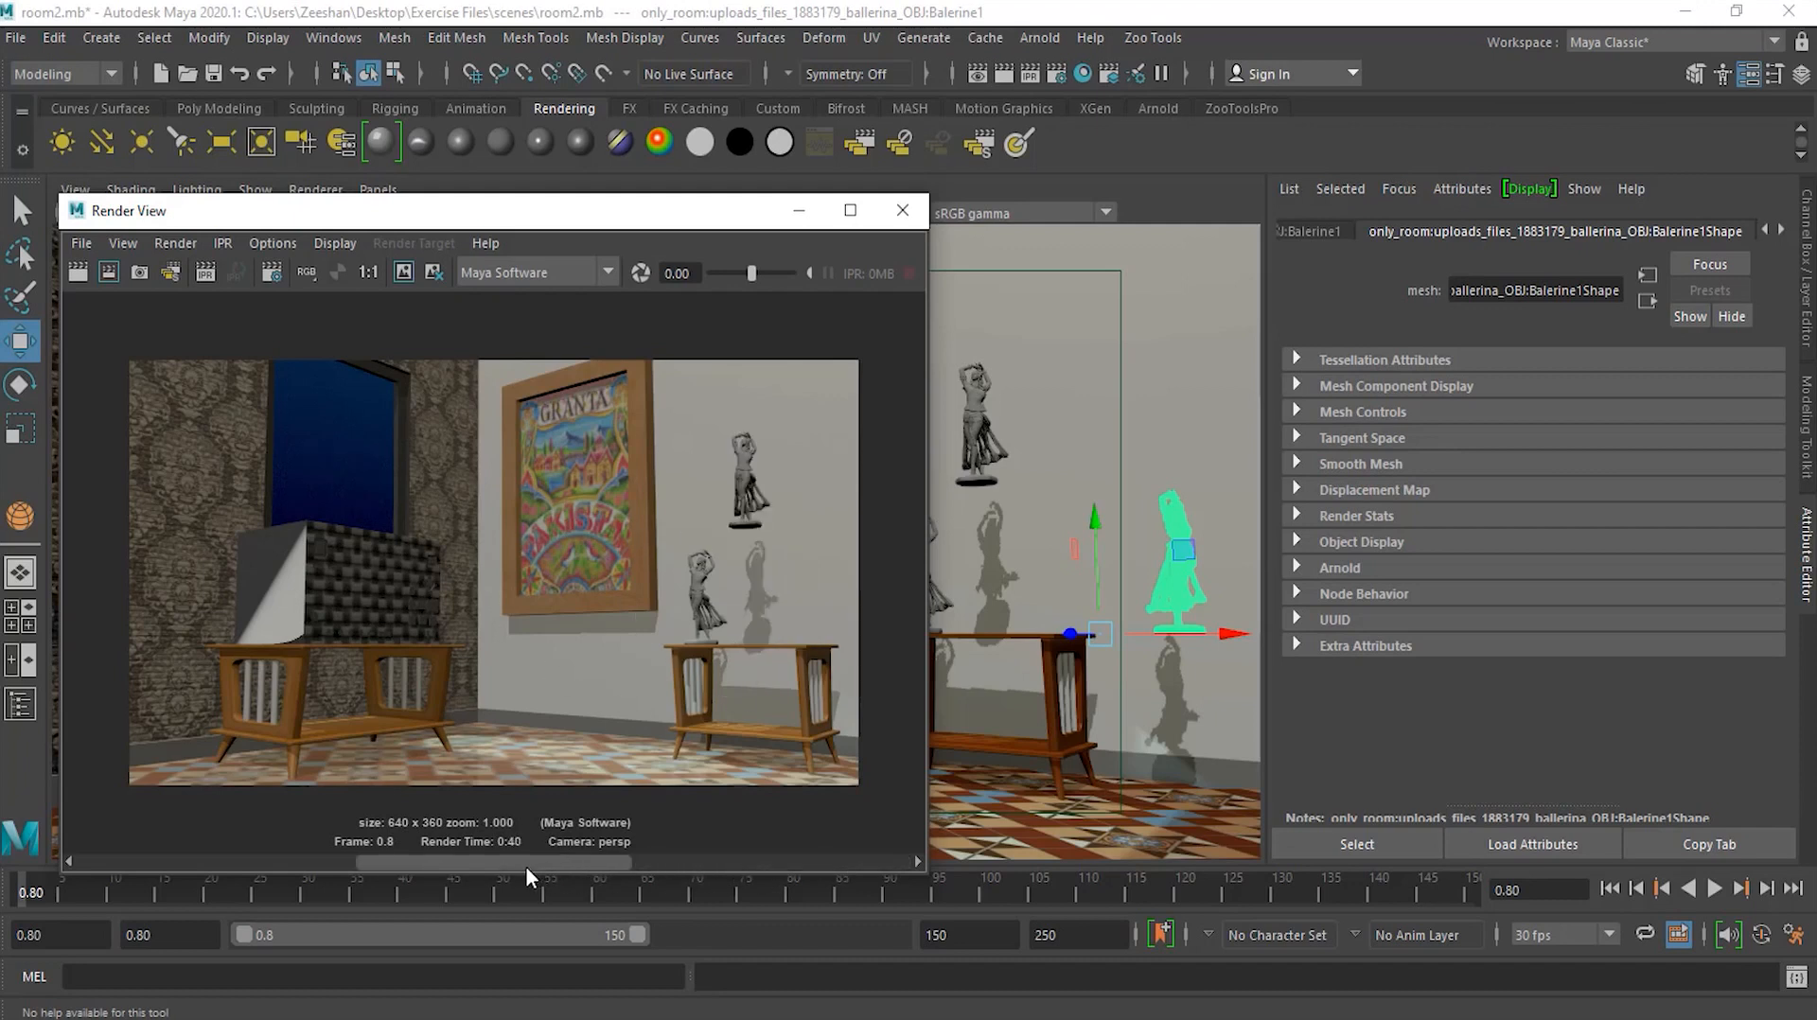
left_click(810, 866)
left_click(519, 865)
left_click(753, 863)
left_click(524, 865)
left_click(742, 857)
left_click(486, 858)
left_click(747, 857)
left_click(564, 866)
left_click(802, 865)
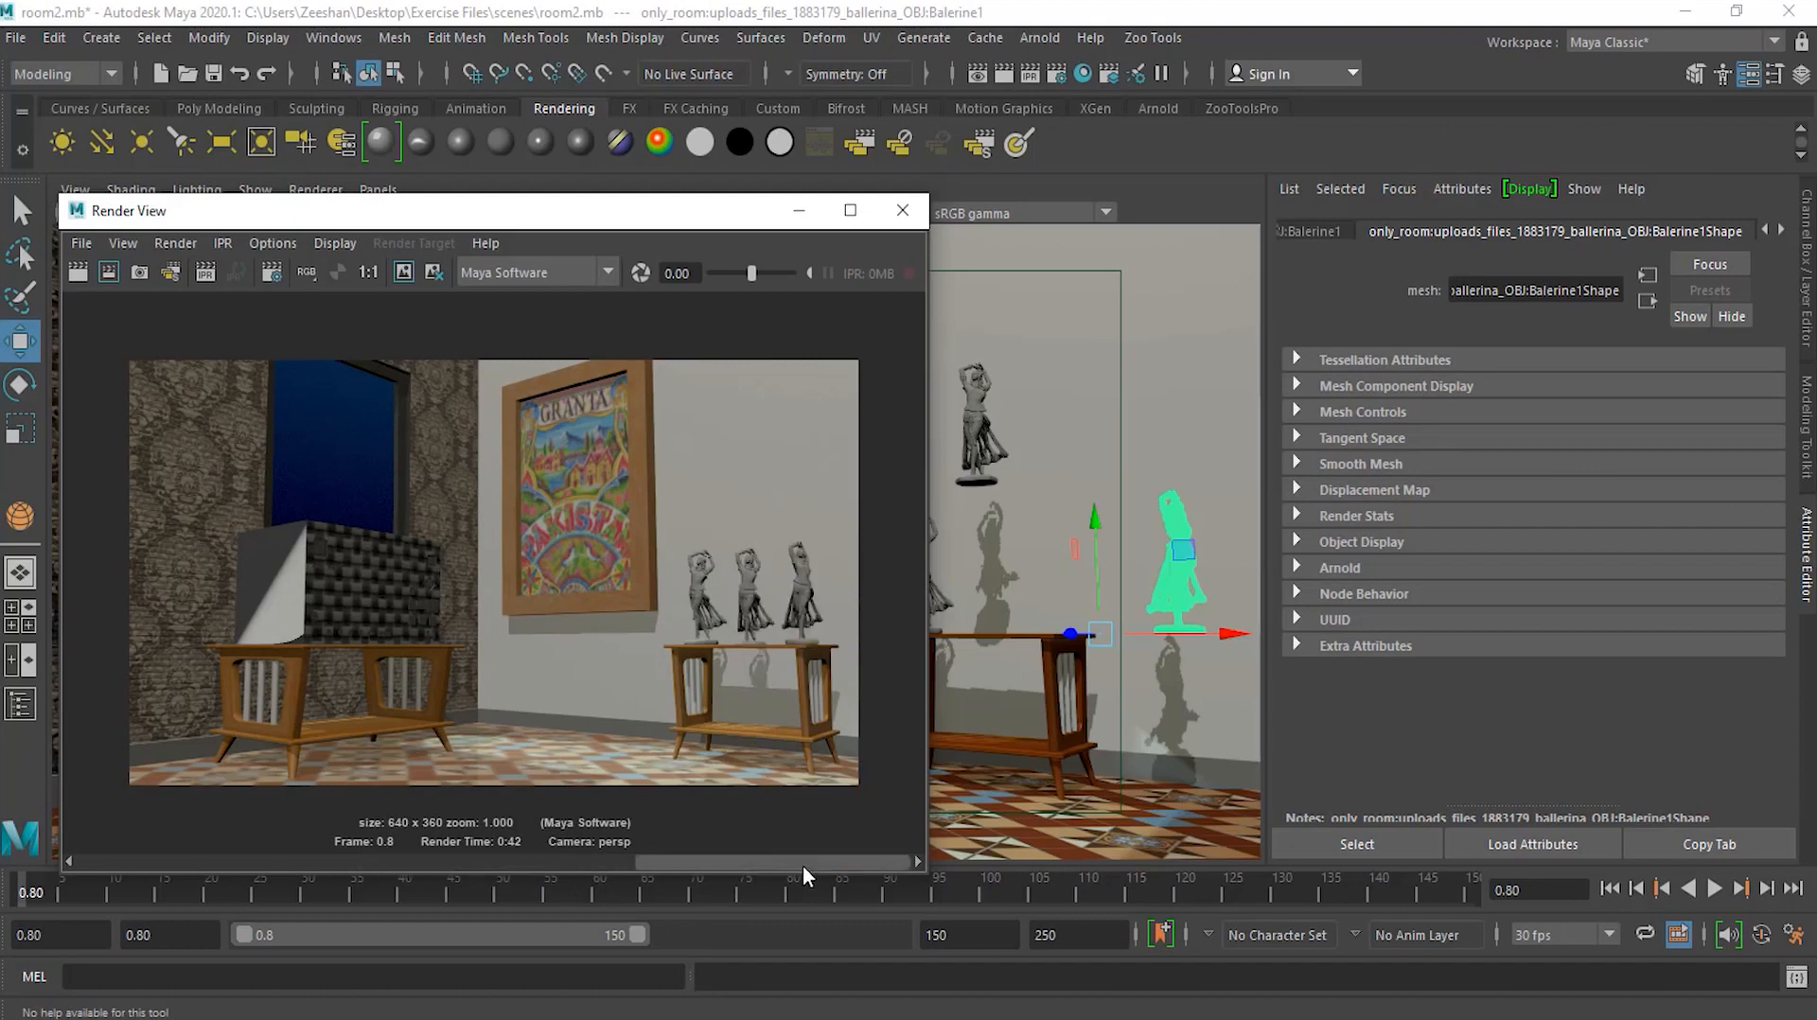
left_click(552, 865)
left_click(753, 865)
left_click(530, 866)
left_click(224, 865)
left_click(656, 863)
left_click(577, 863)
left_click(293, 864)
left_click(615, 864)
Remove the kept images from the Render View
left_click(435, 273)
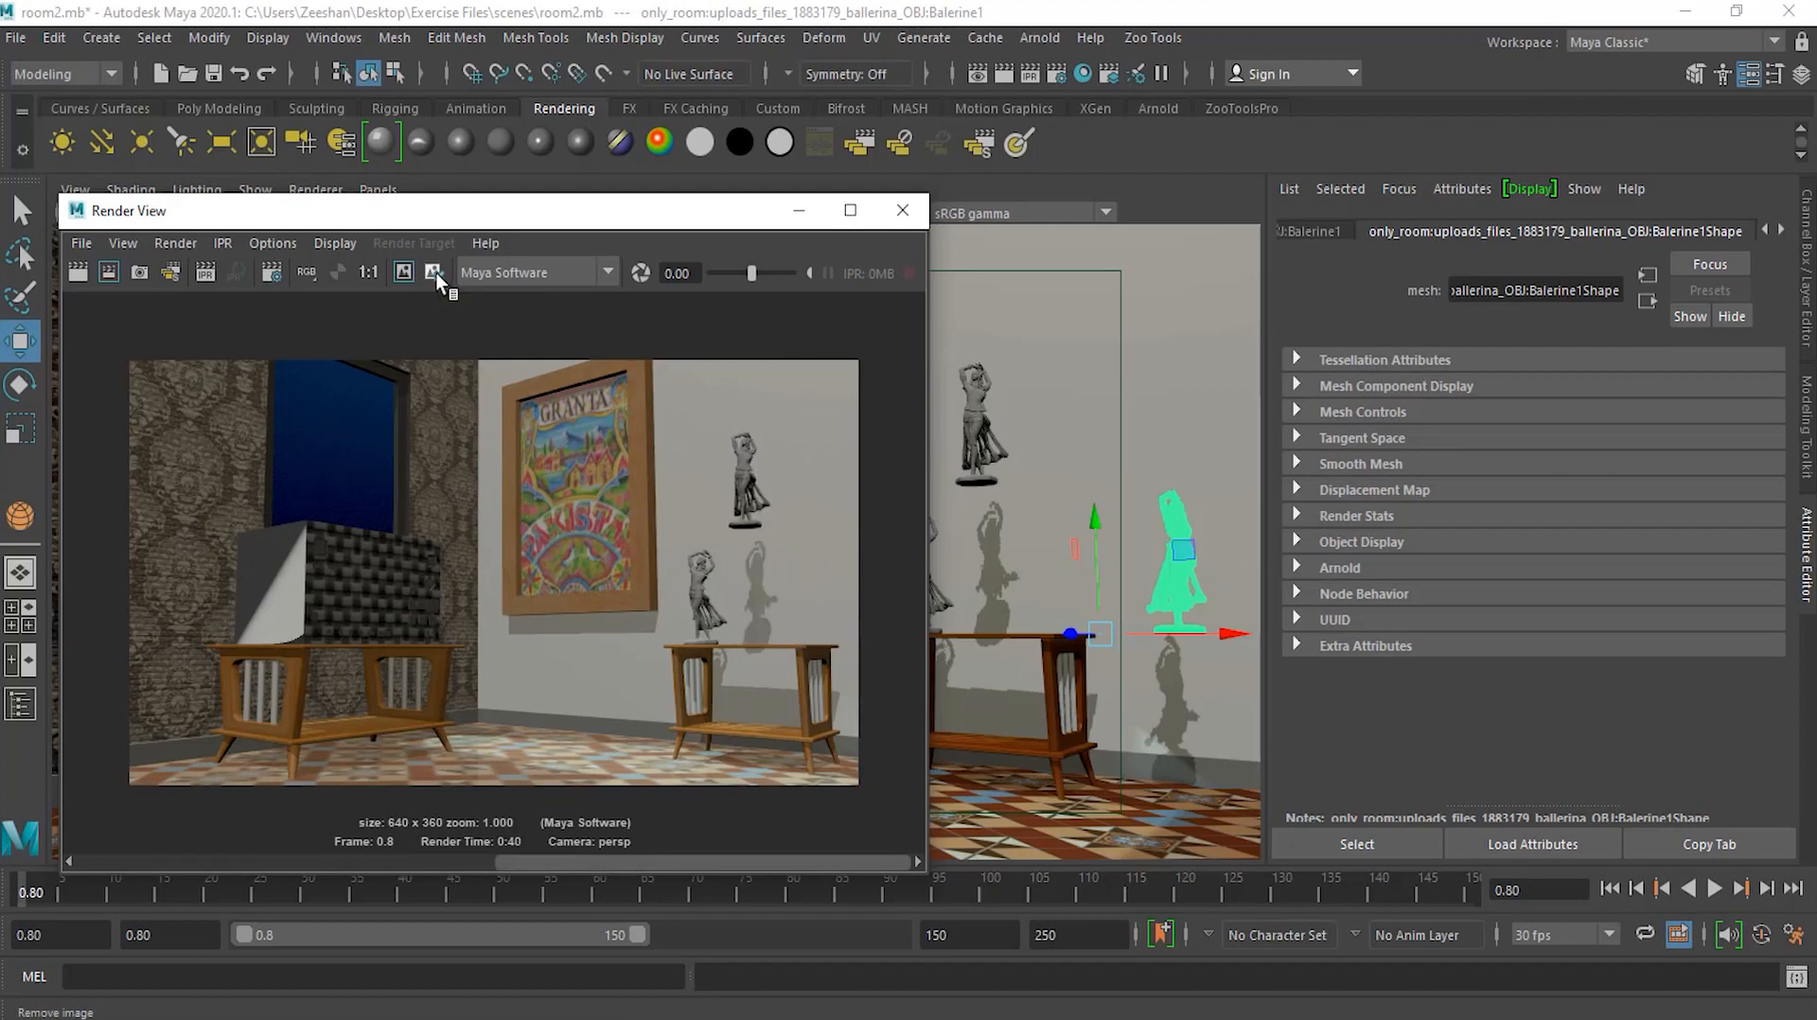
left_click(435, 272)
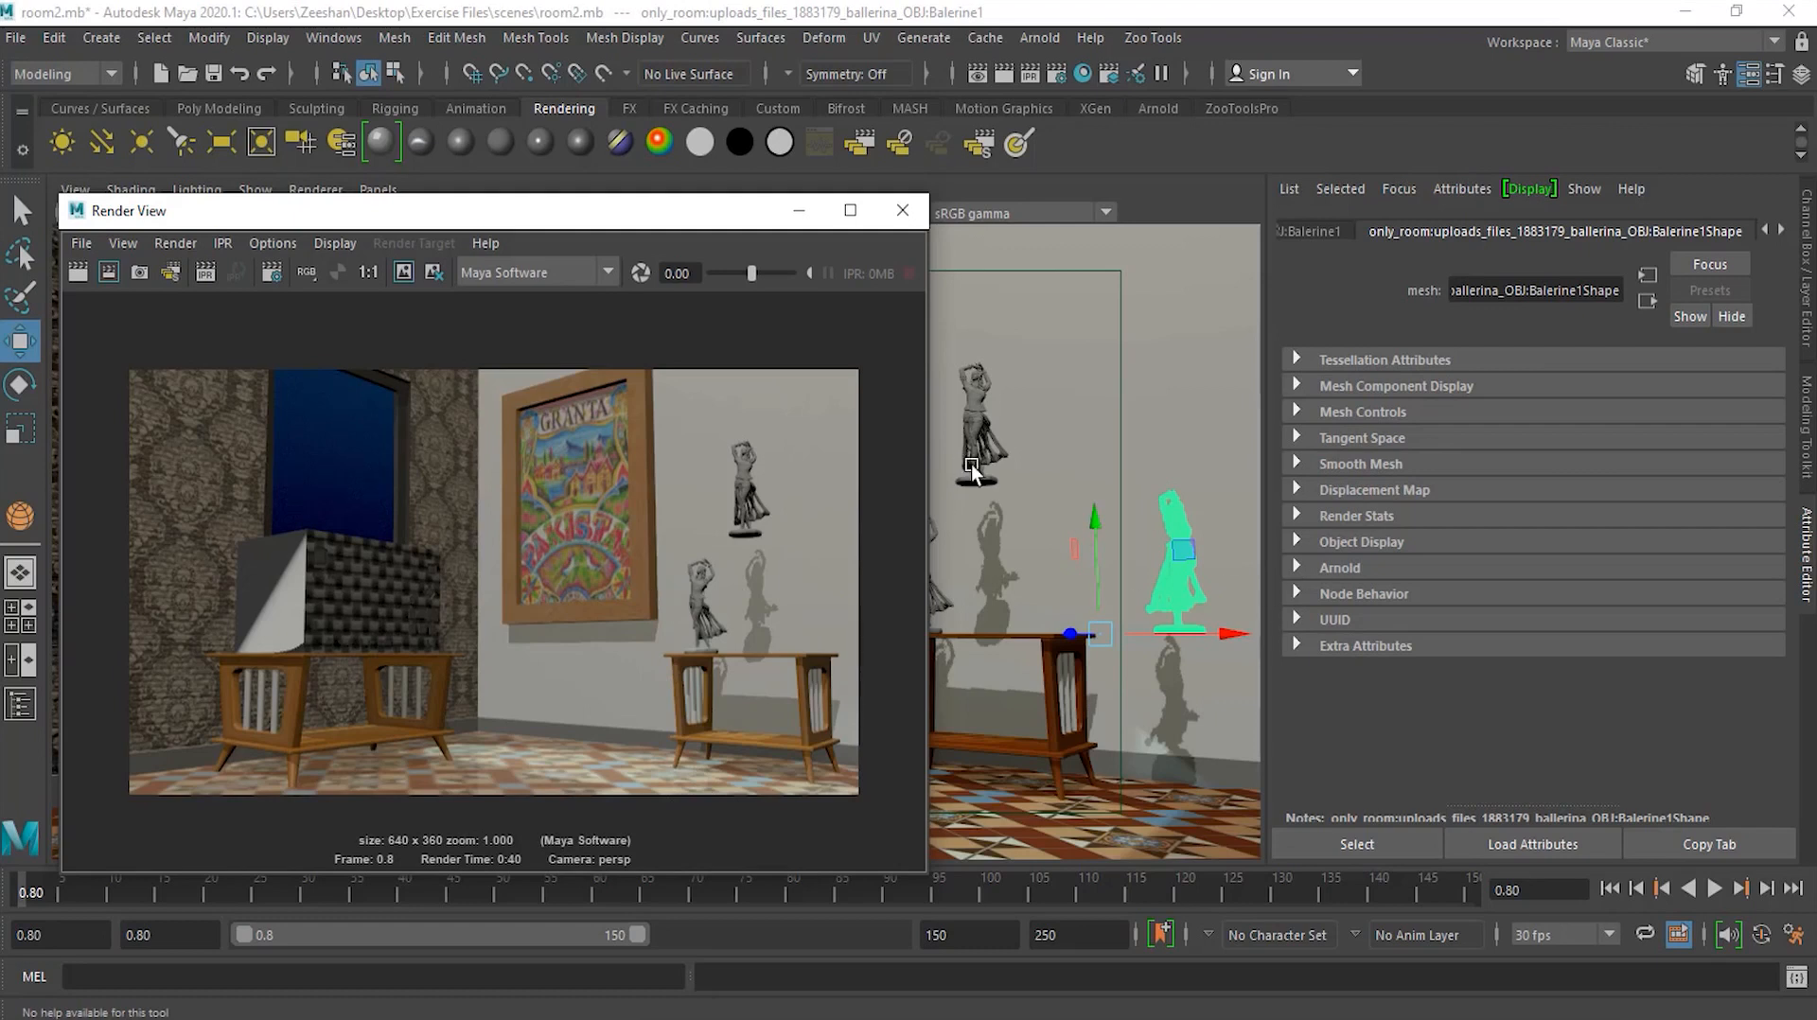
Undo the moves of both statues so they stand on the table again
left_click(243, 74)
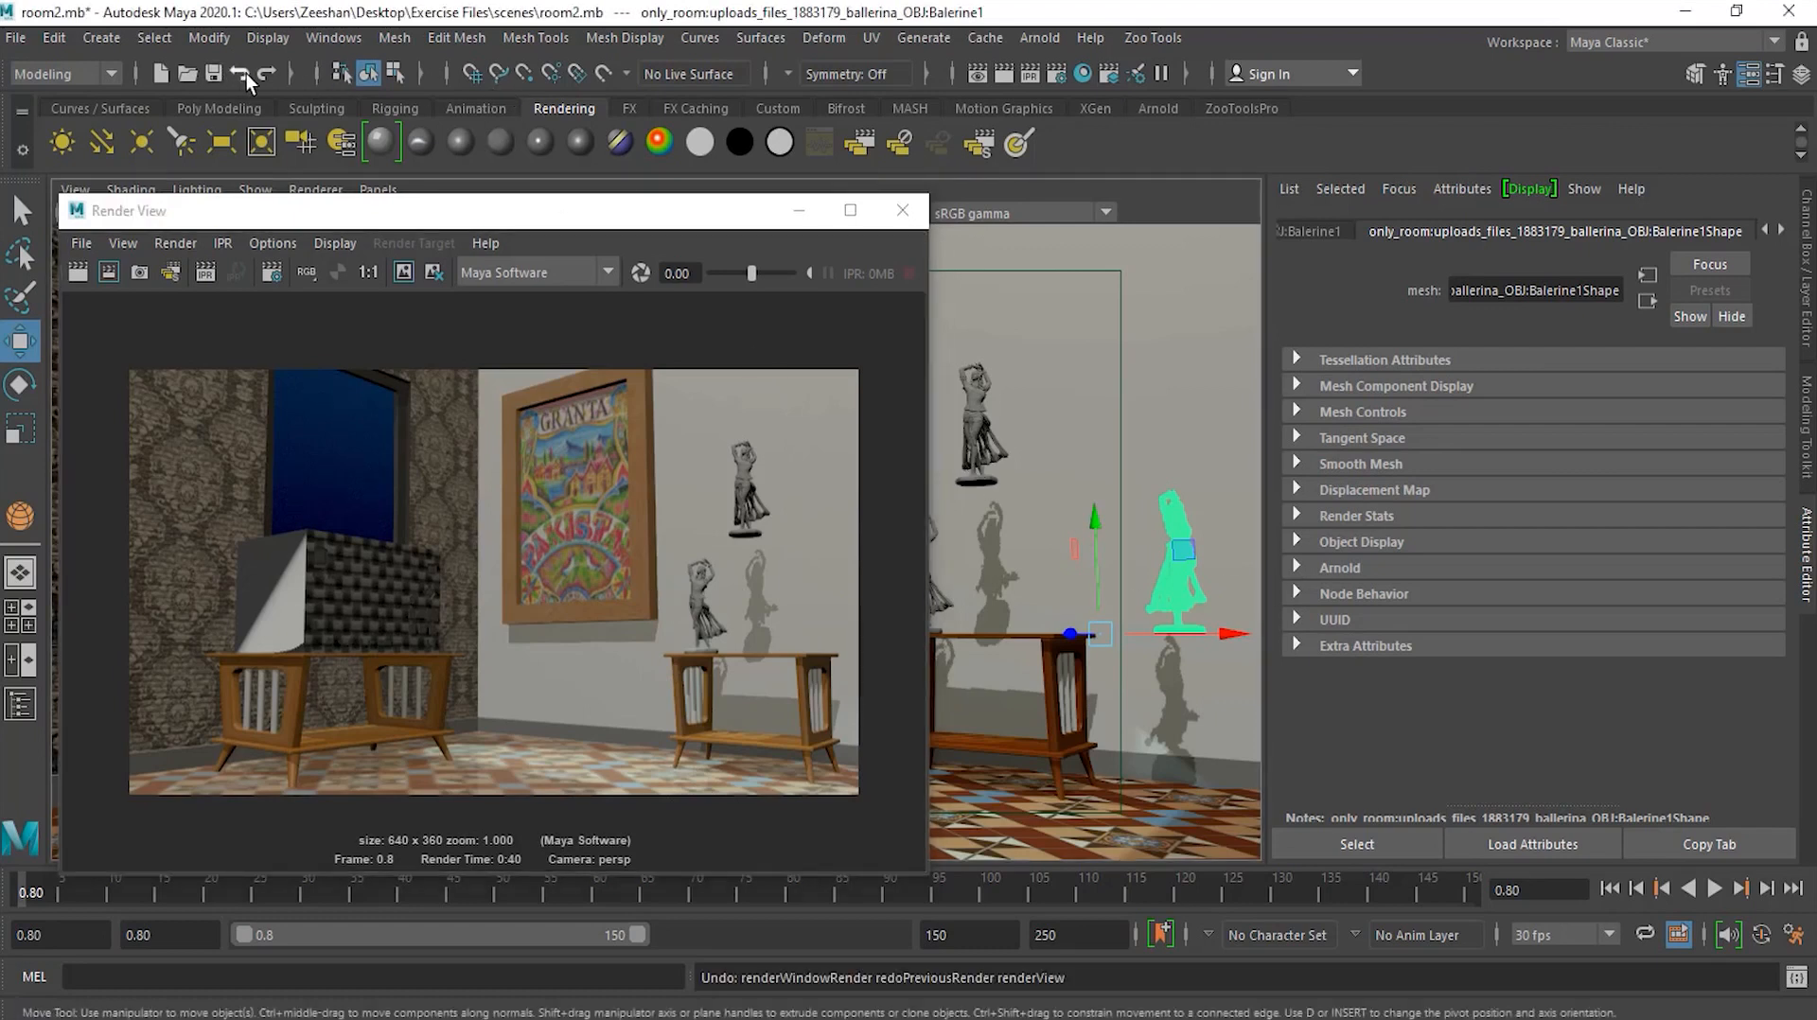
left_click(244, 75)
left_click(244, 74)
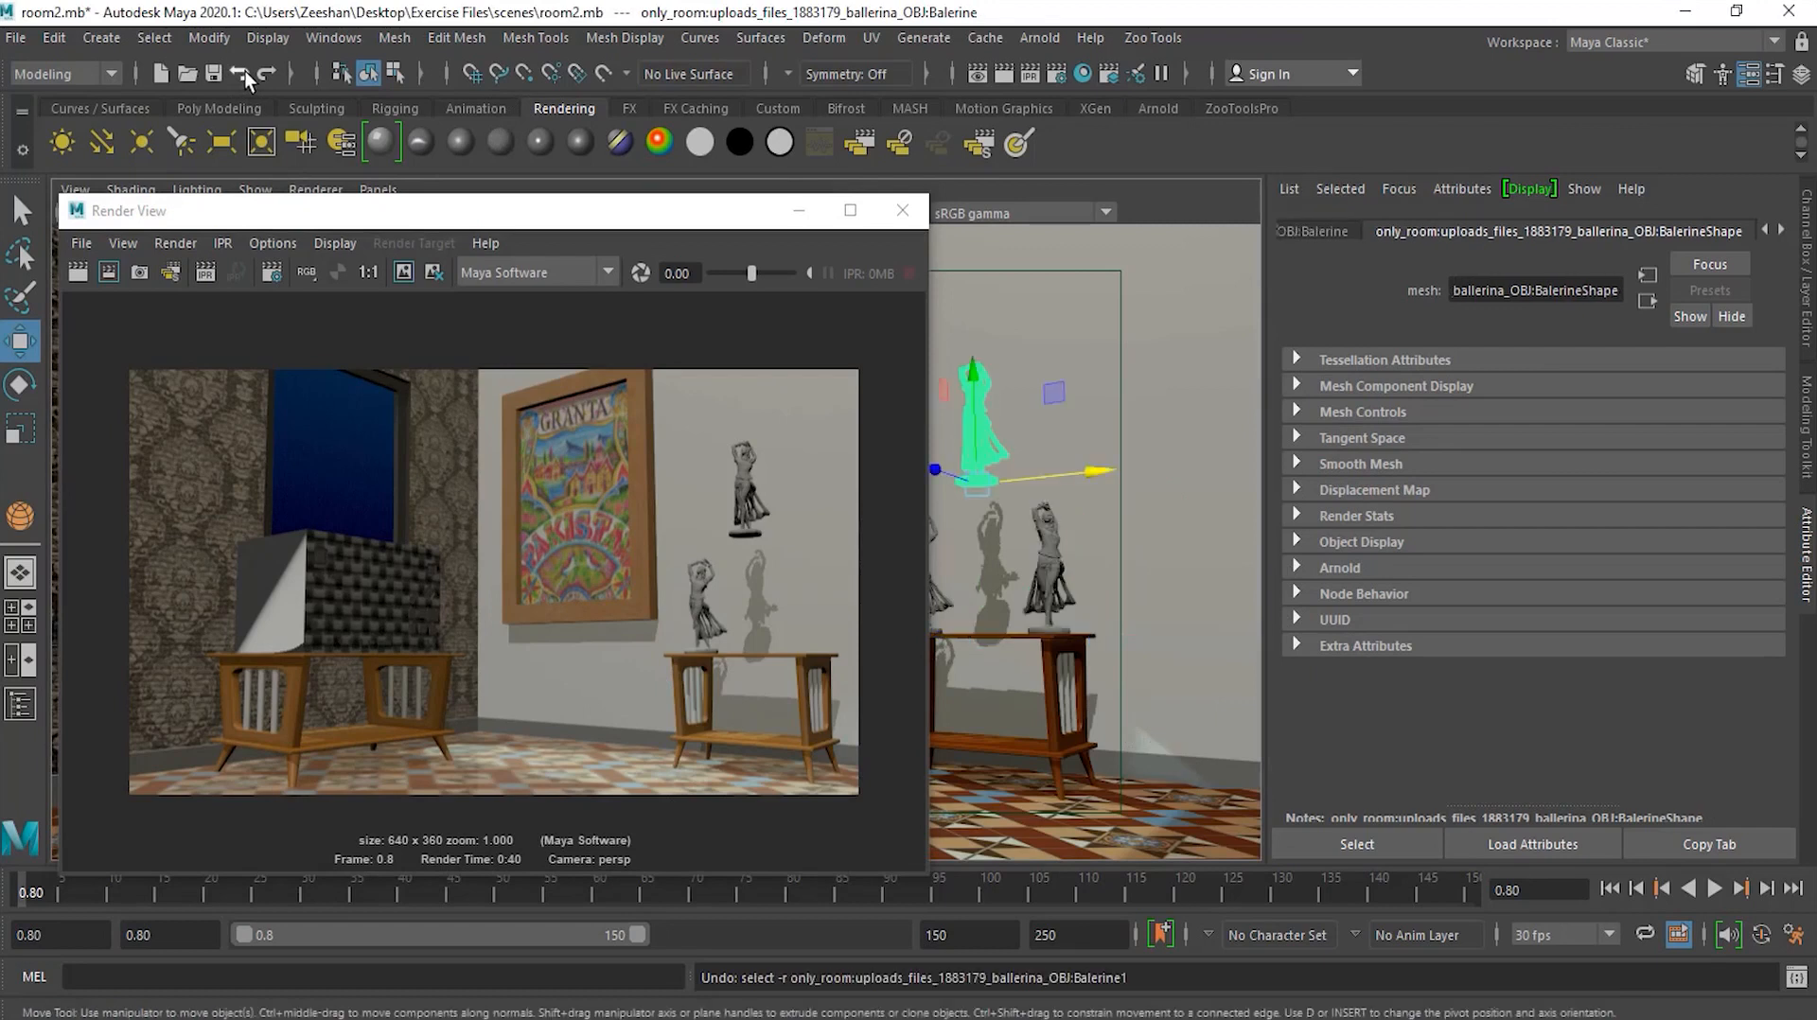
left_click(245, 75)
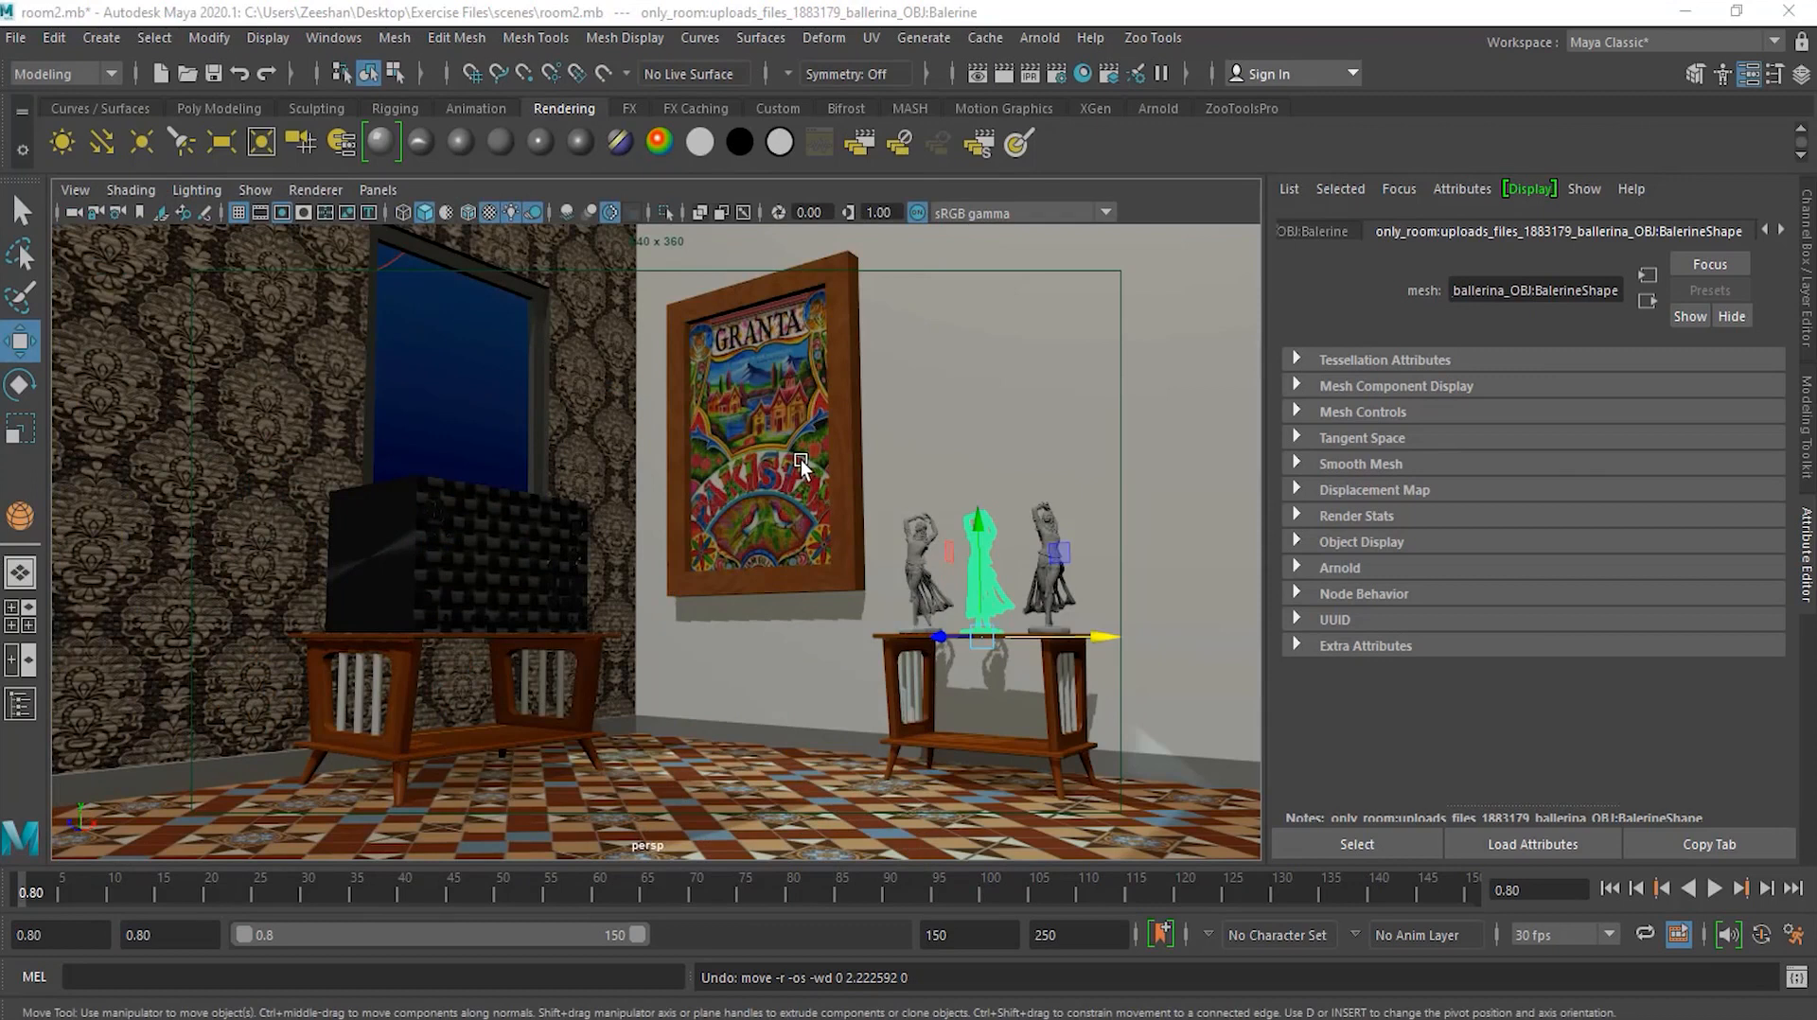
Render the current frame again and review the Save Image options for the save mode
left_click(1003, 74)
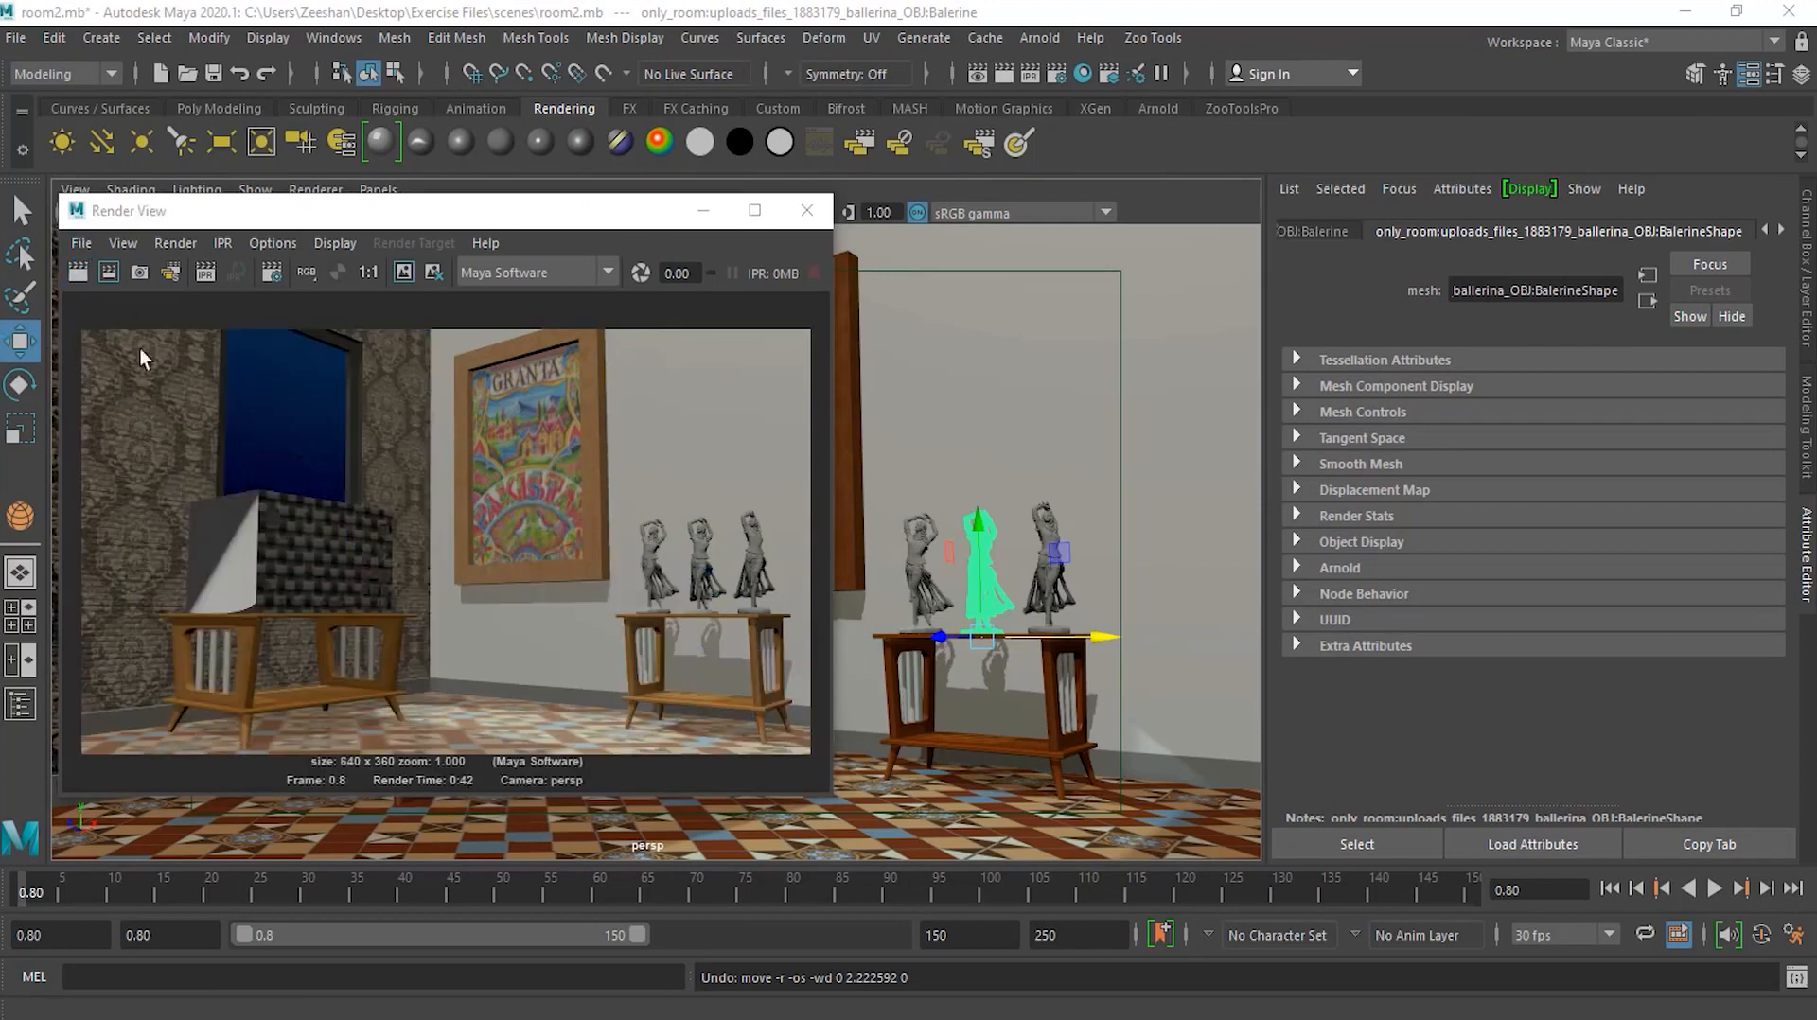
left_click(89, 238)
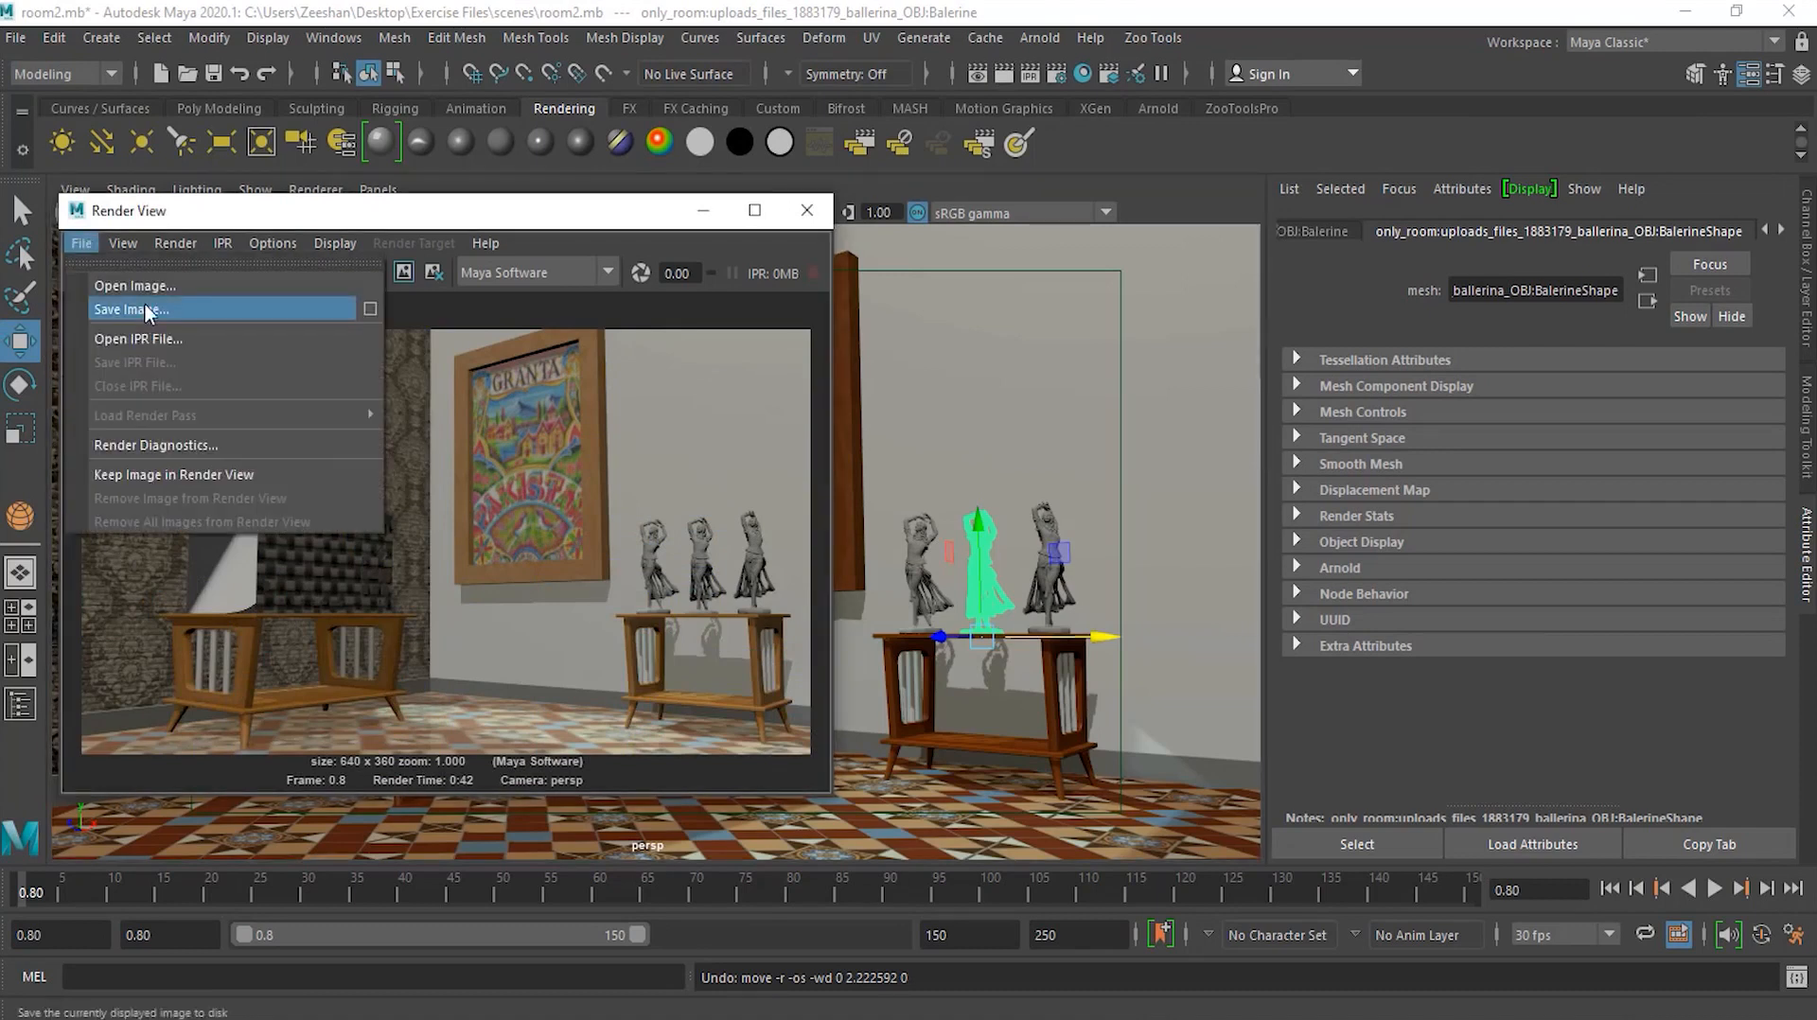
left_click(371, 310)
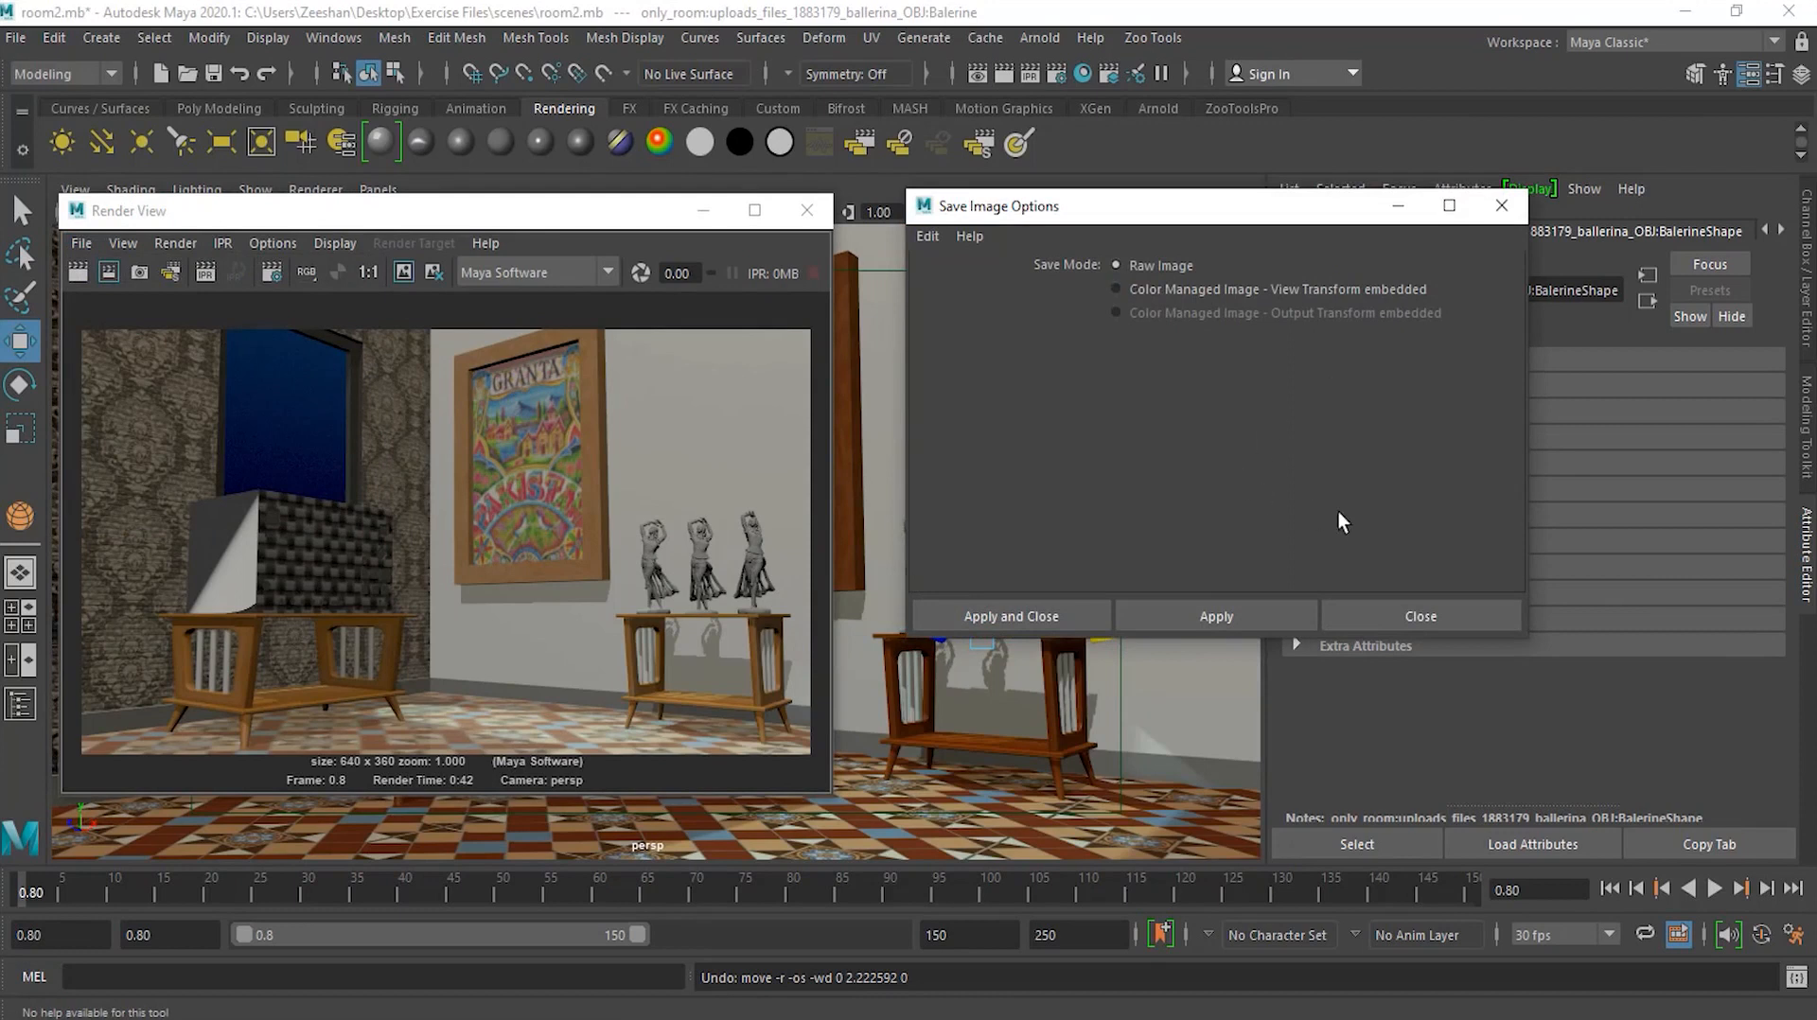
left_click(1446, 610)
Choose JPEG as the file type for saving the rendered image, and cancel the save
left_click(89, 242)
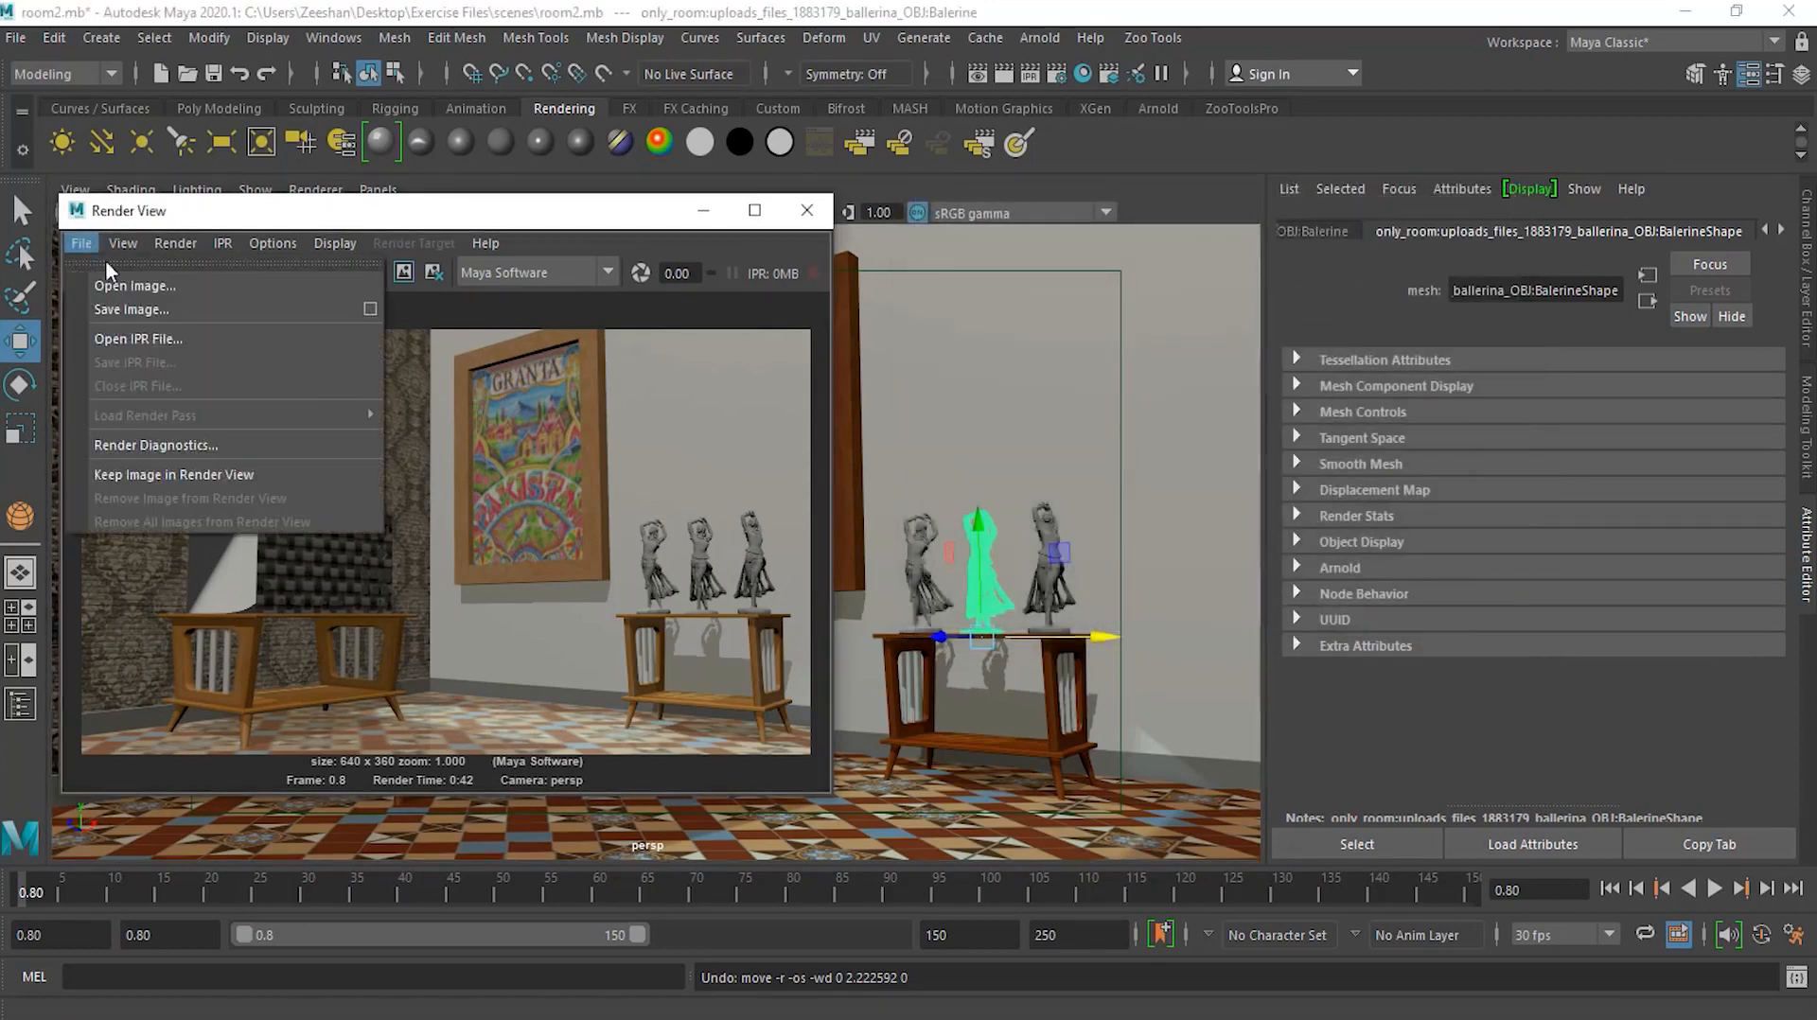
left_click(156, 307)
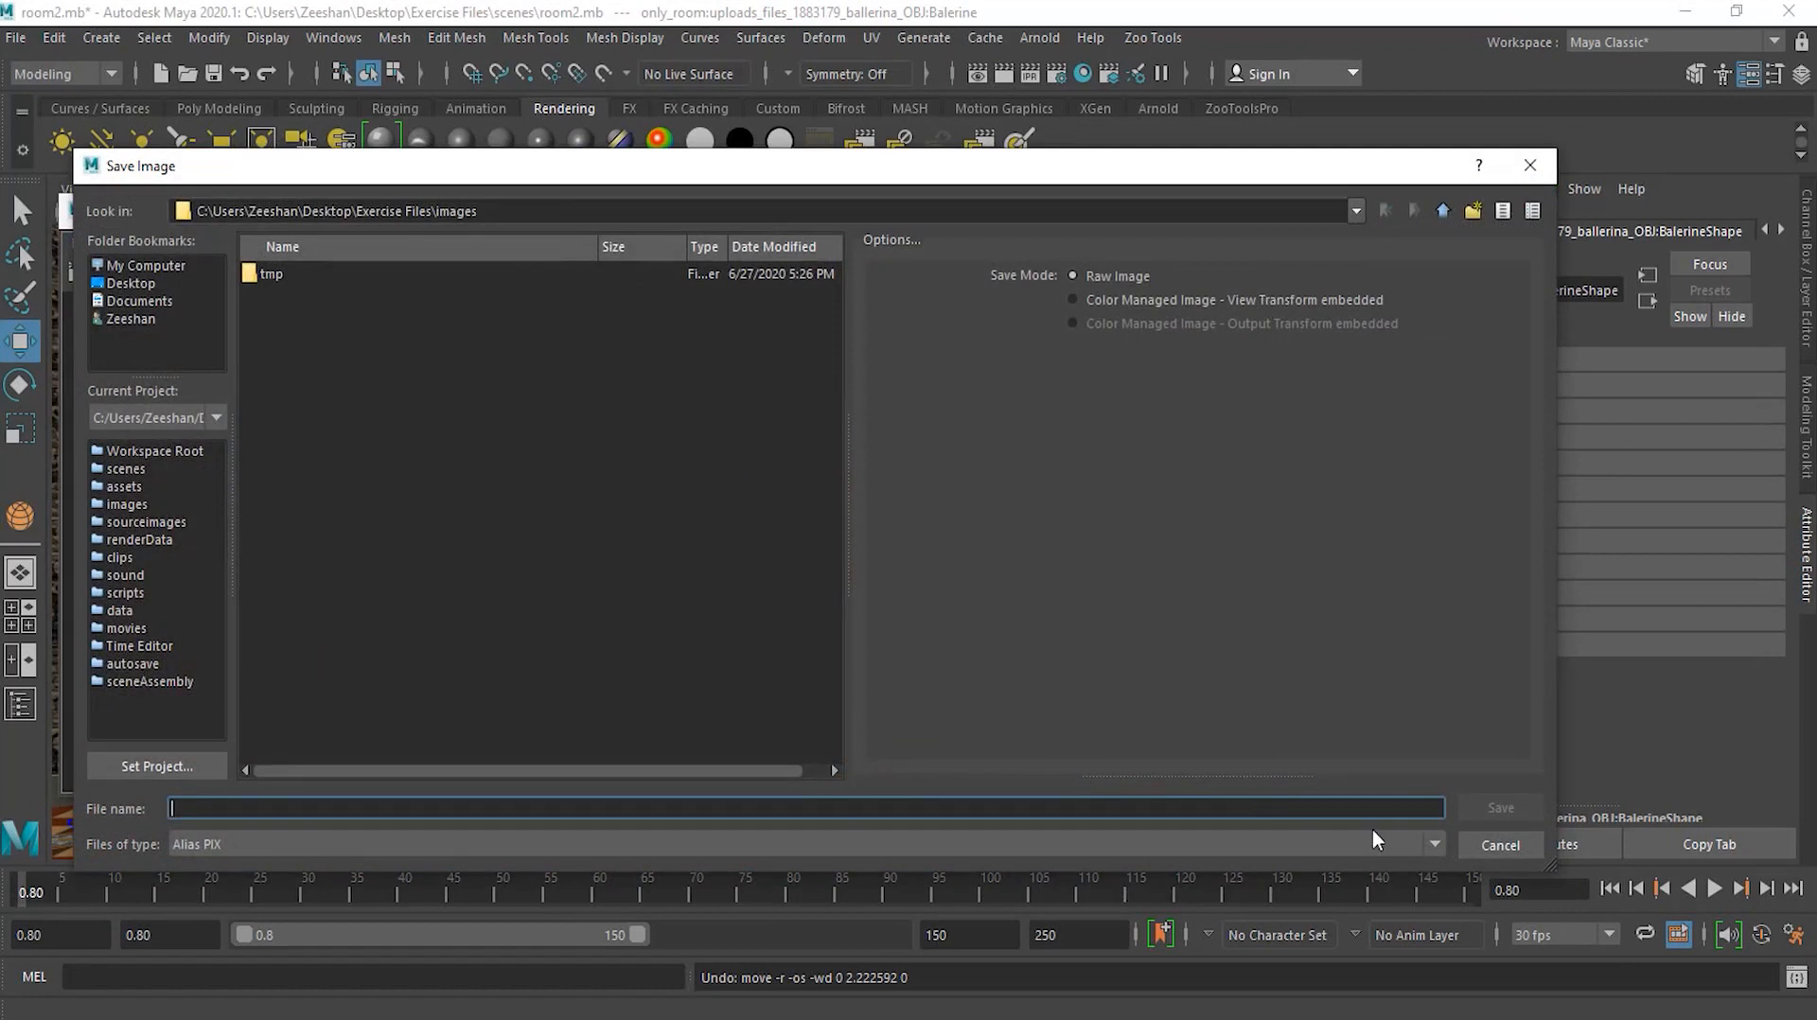
left_click(1393, 840)
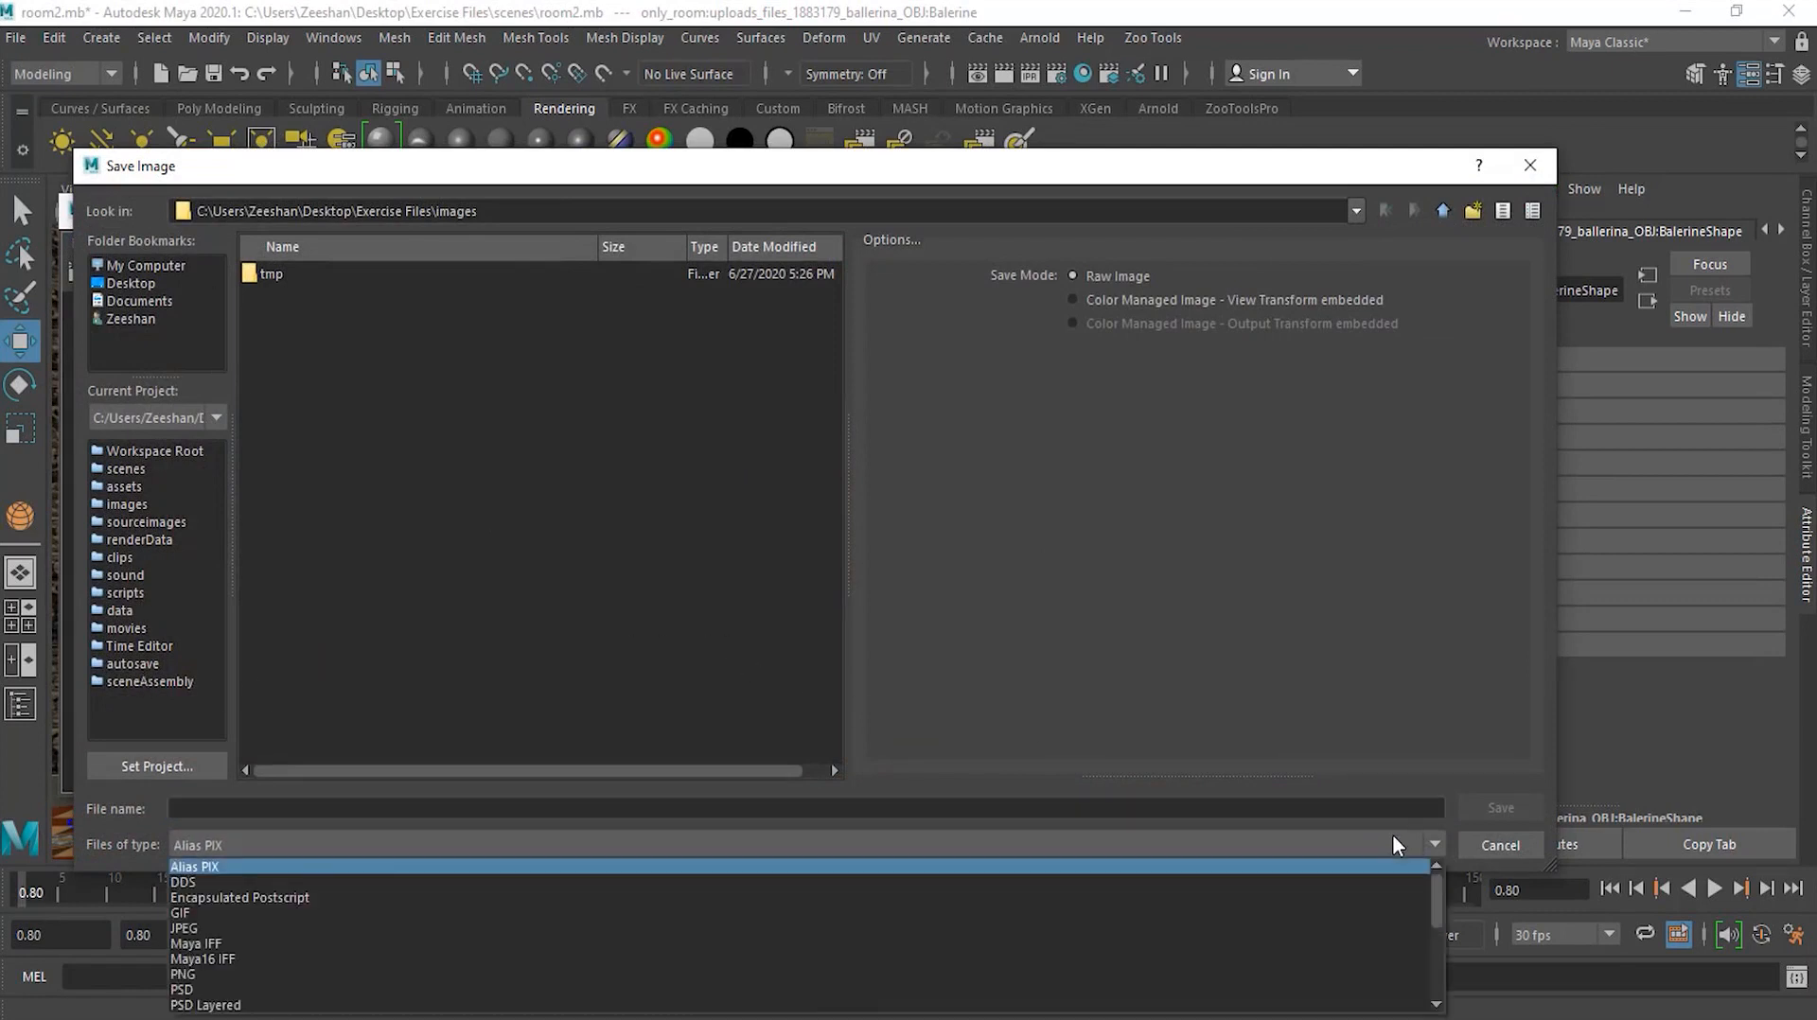
left_click(208, 928)
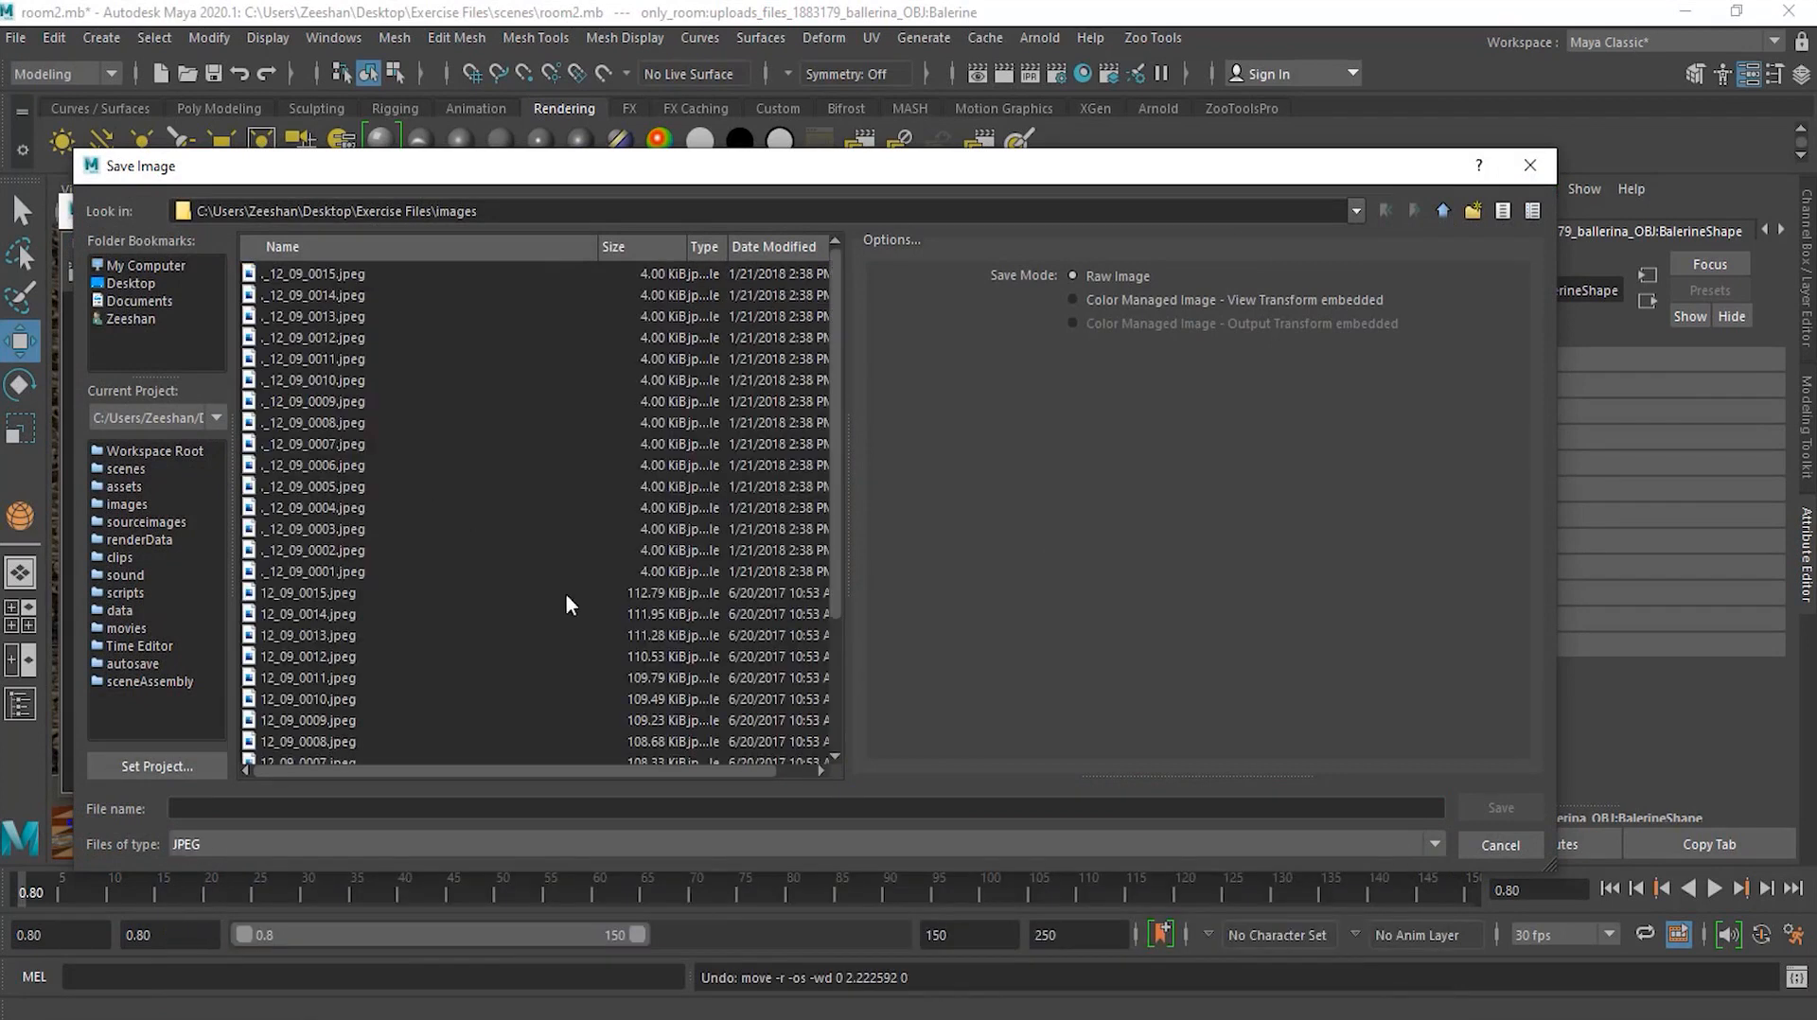
left_click(1518, 845)
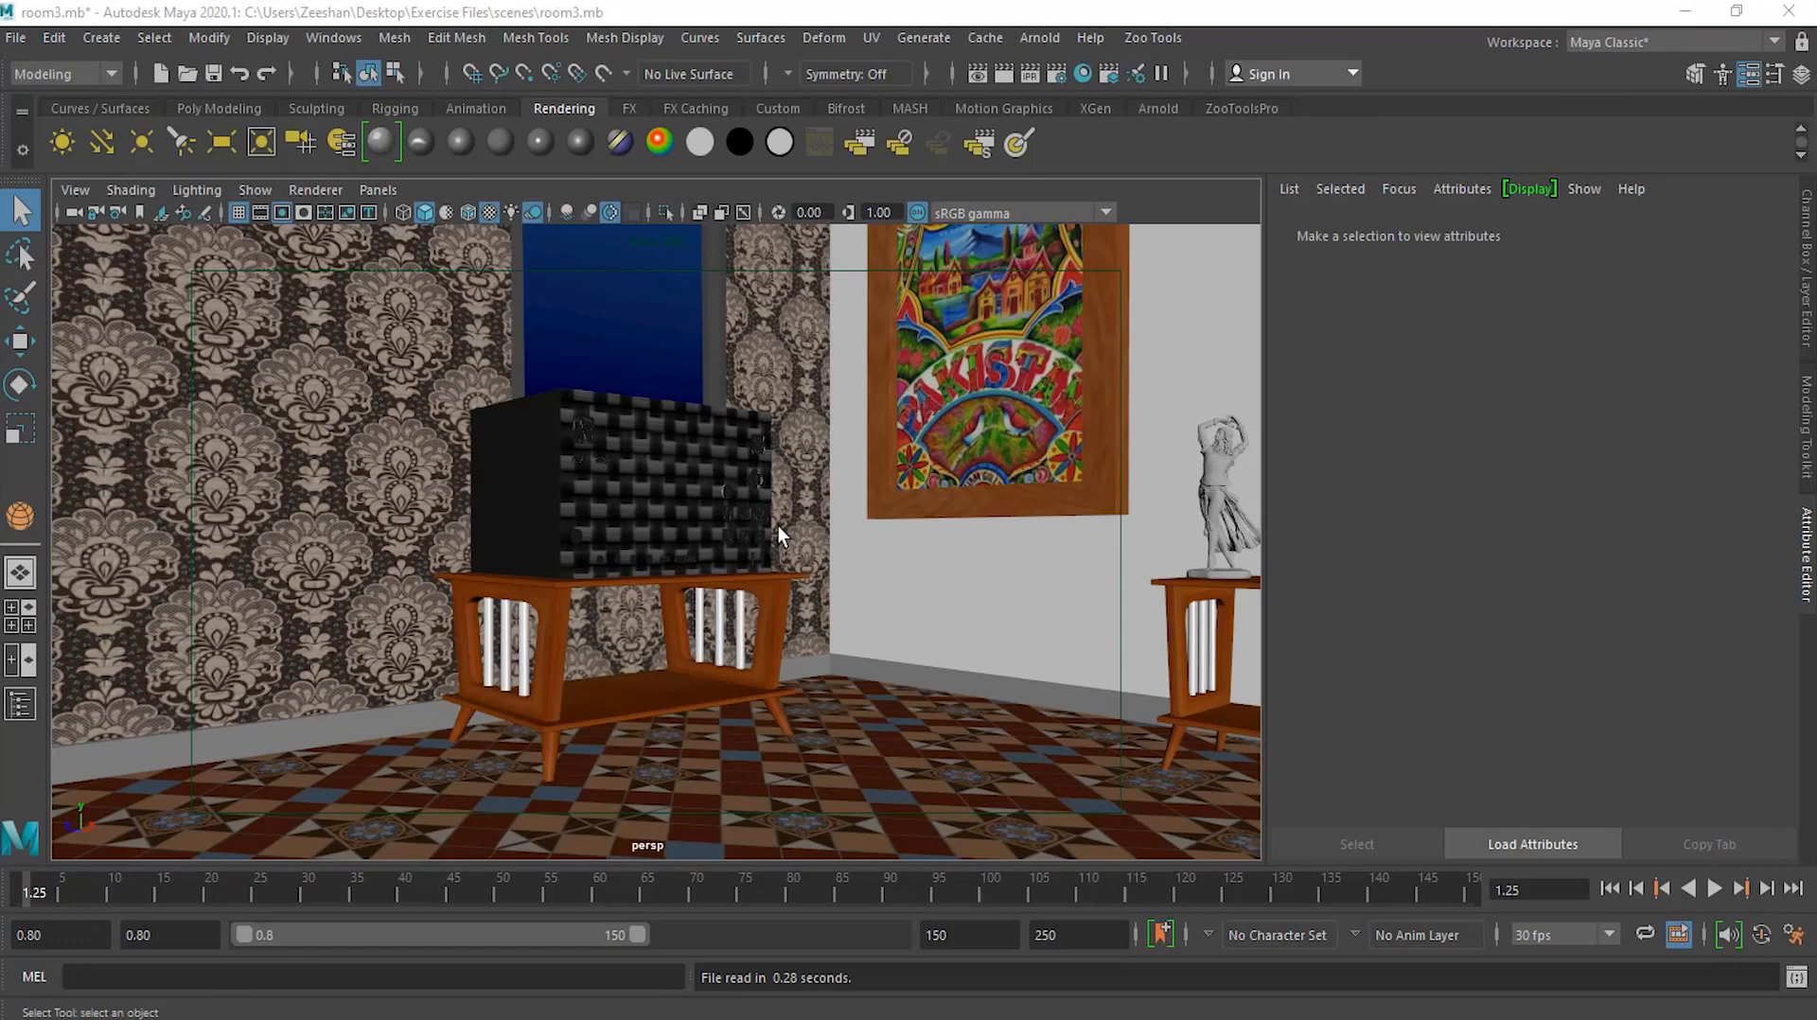
Lower the NURBS plane by the wallpapered wall, shift it slightly along its depth axis, and save the room3 scene
right_click_drag(741, 615, 524, 454, "alt")
left_click_drag(525, 454, 641, 522, "alt")
right_click_drag(838, 525, 659, 533, "alt")
left_click_drag(659, 534, 663, 586, "alt")
left_click(365, 291)
key("w")
left_click_drag(477, 282, 470, 418)
left_click_drag(390, 506, 416, 501)
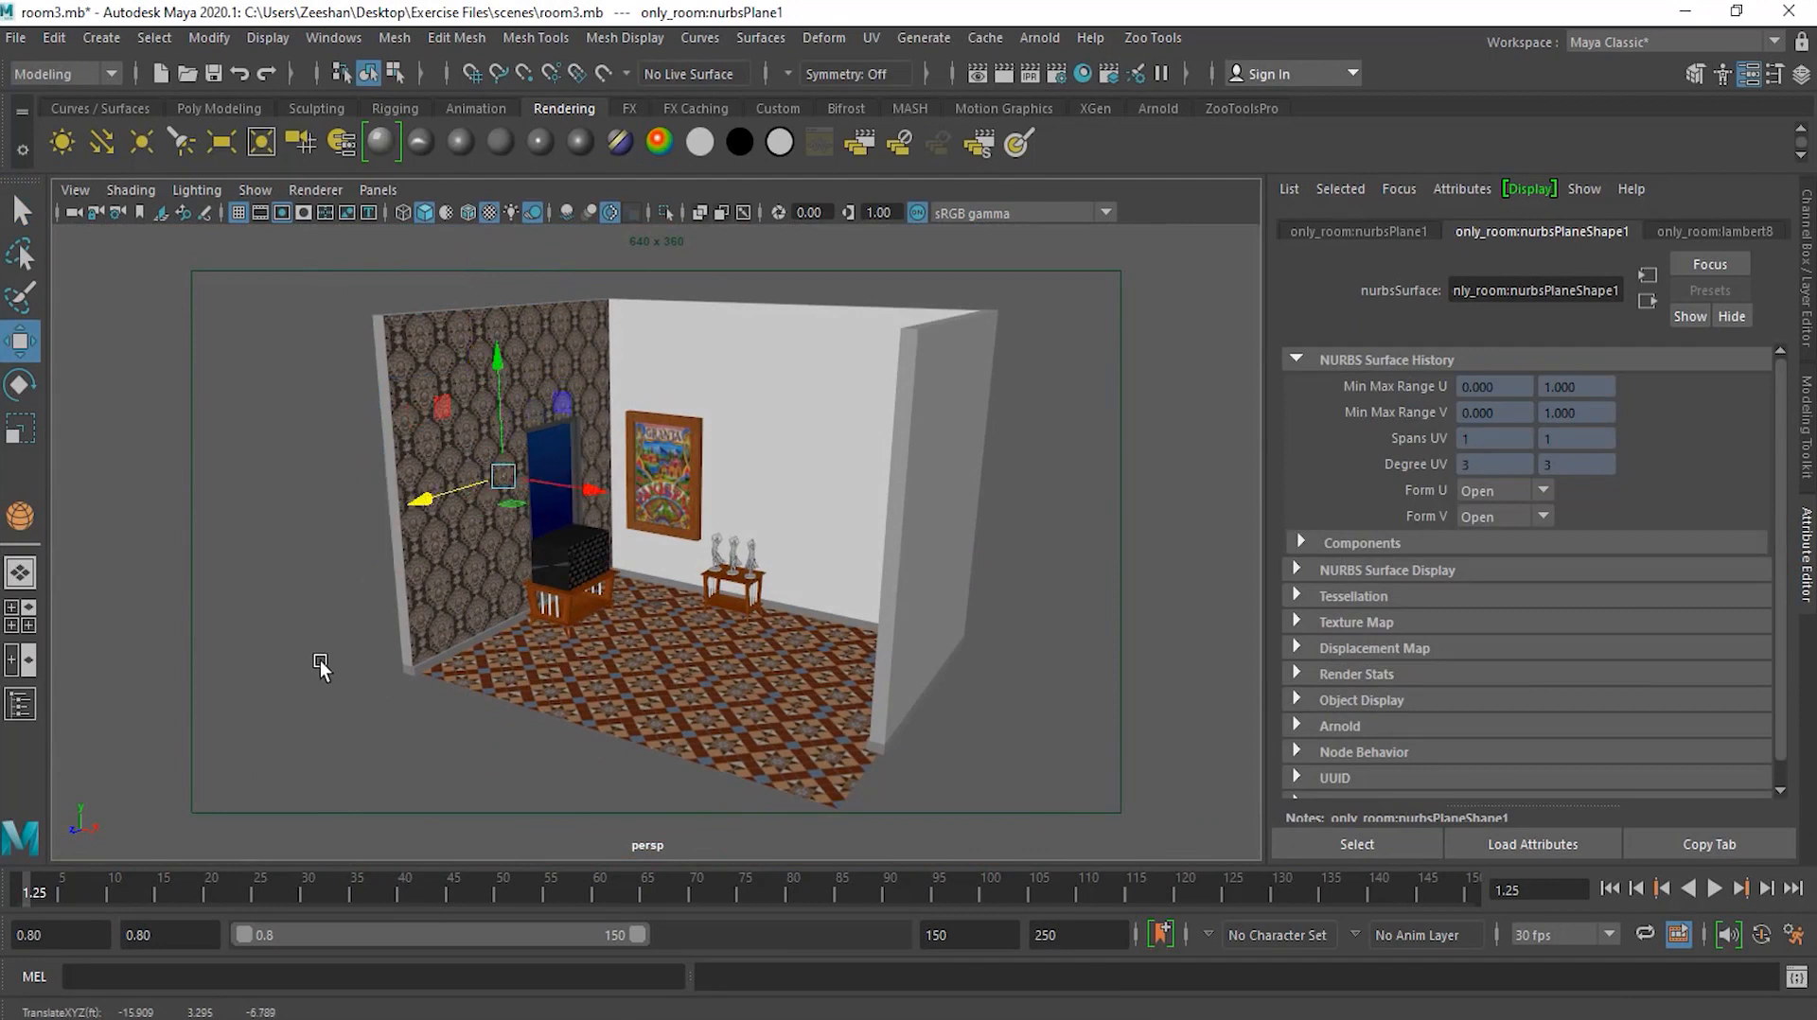
left_click(320, 662)
key("ctrl+s")
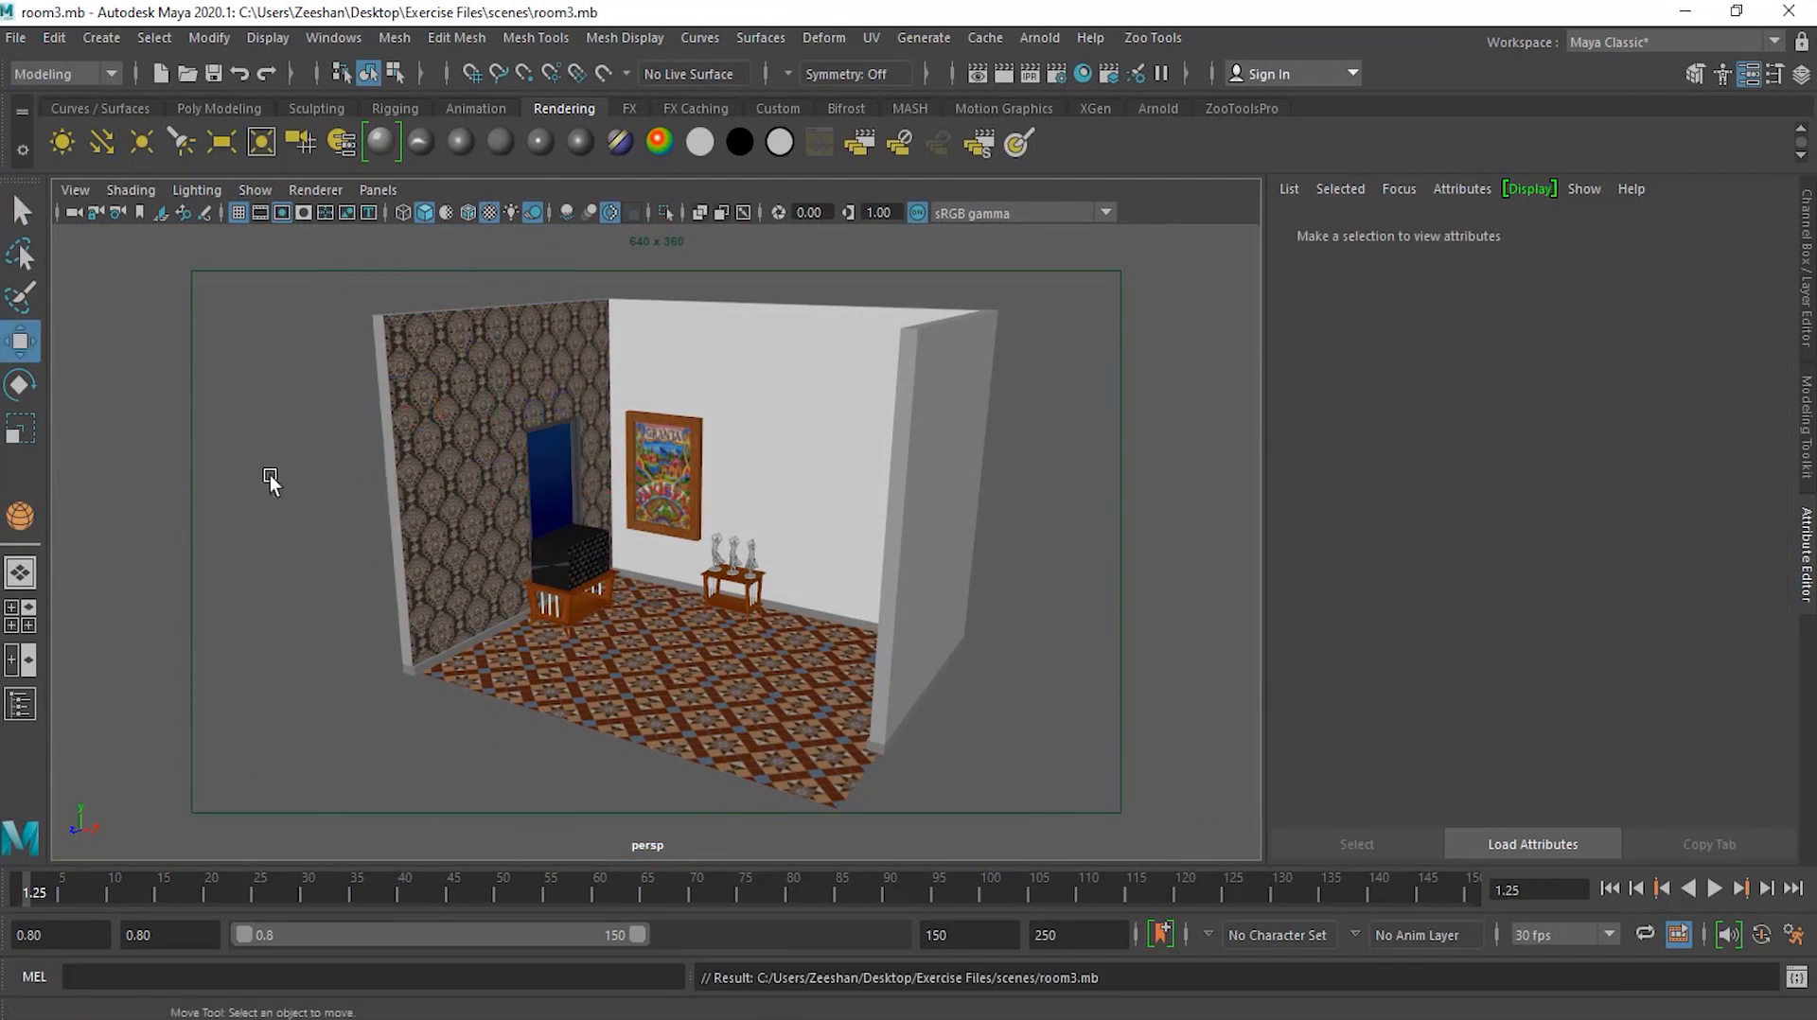
Detach the Lights creation list as a floating window and place it over the empty viewport area beside the room
left_click(110, 37)
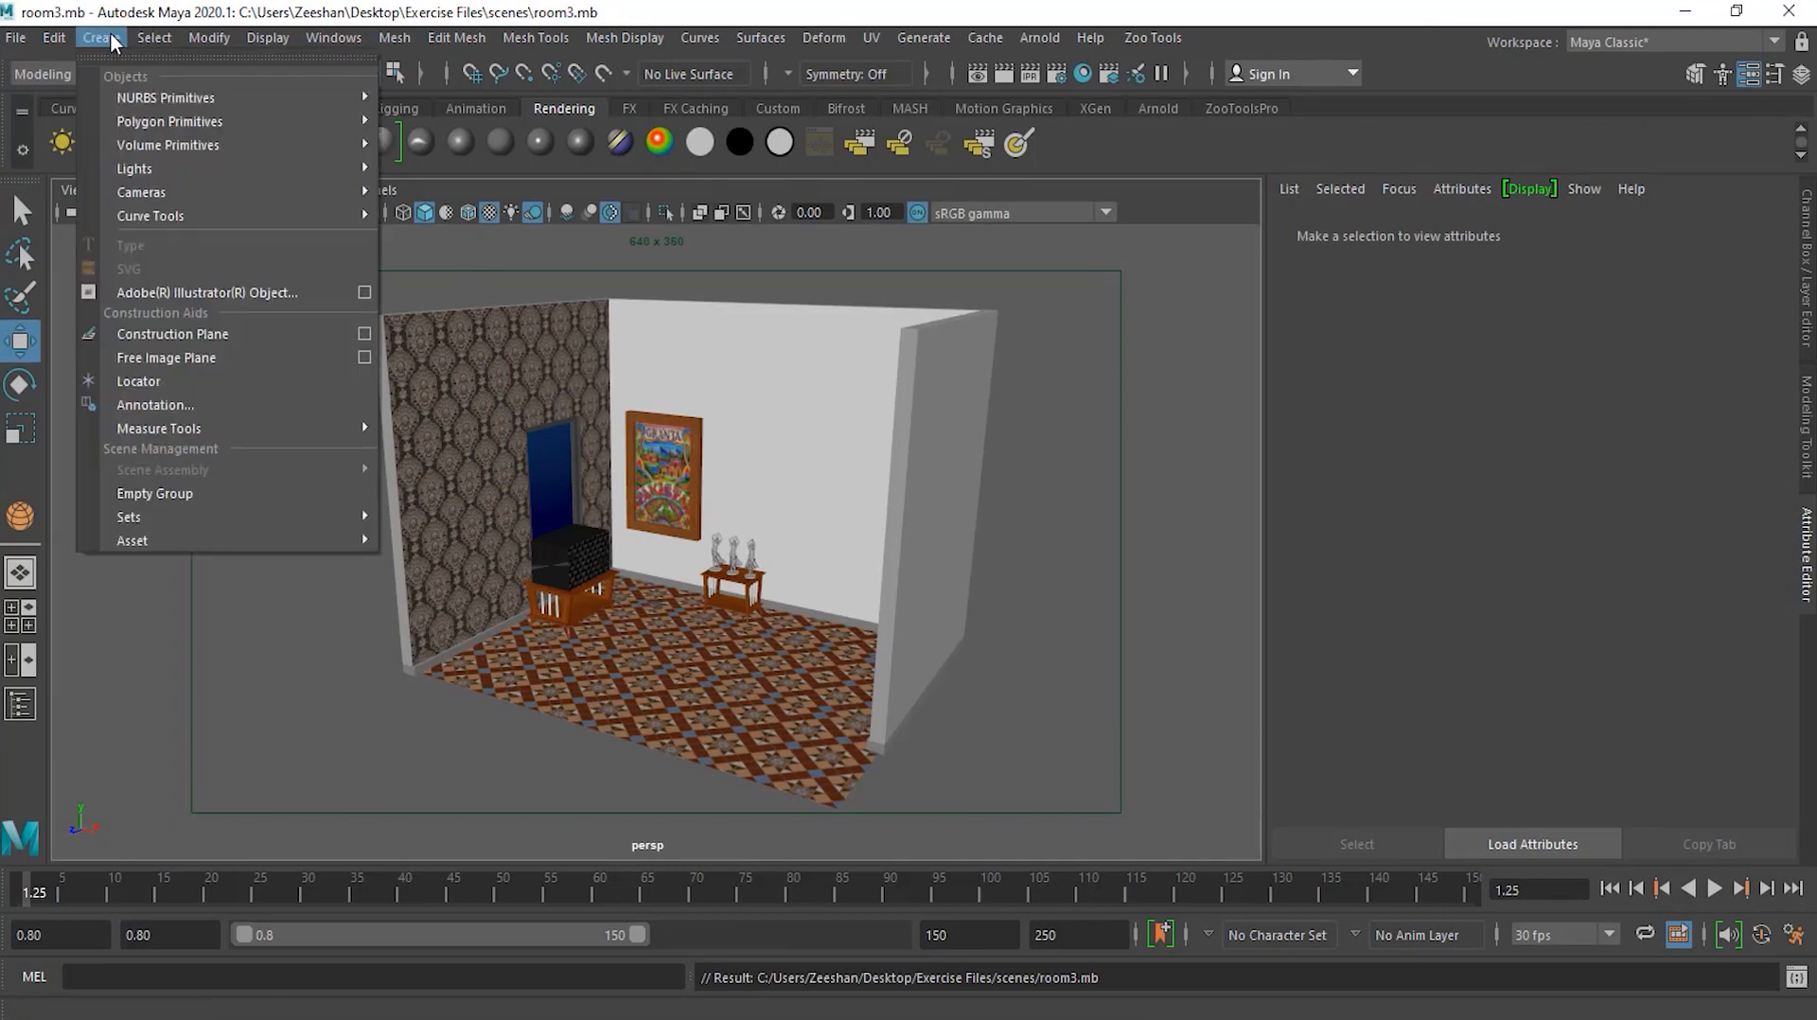
mouse_move(213, 177)
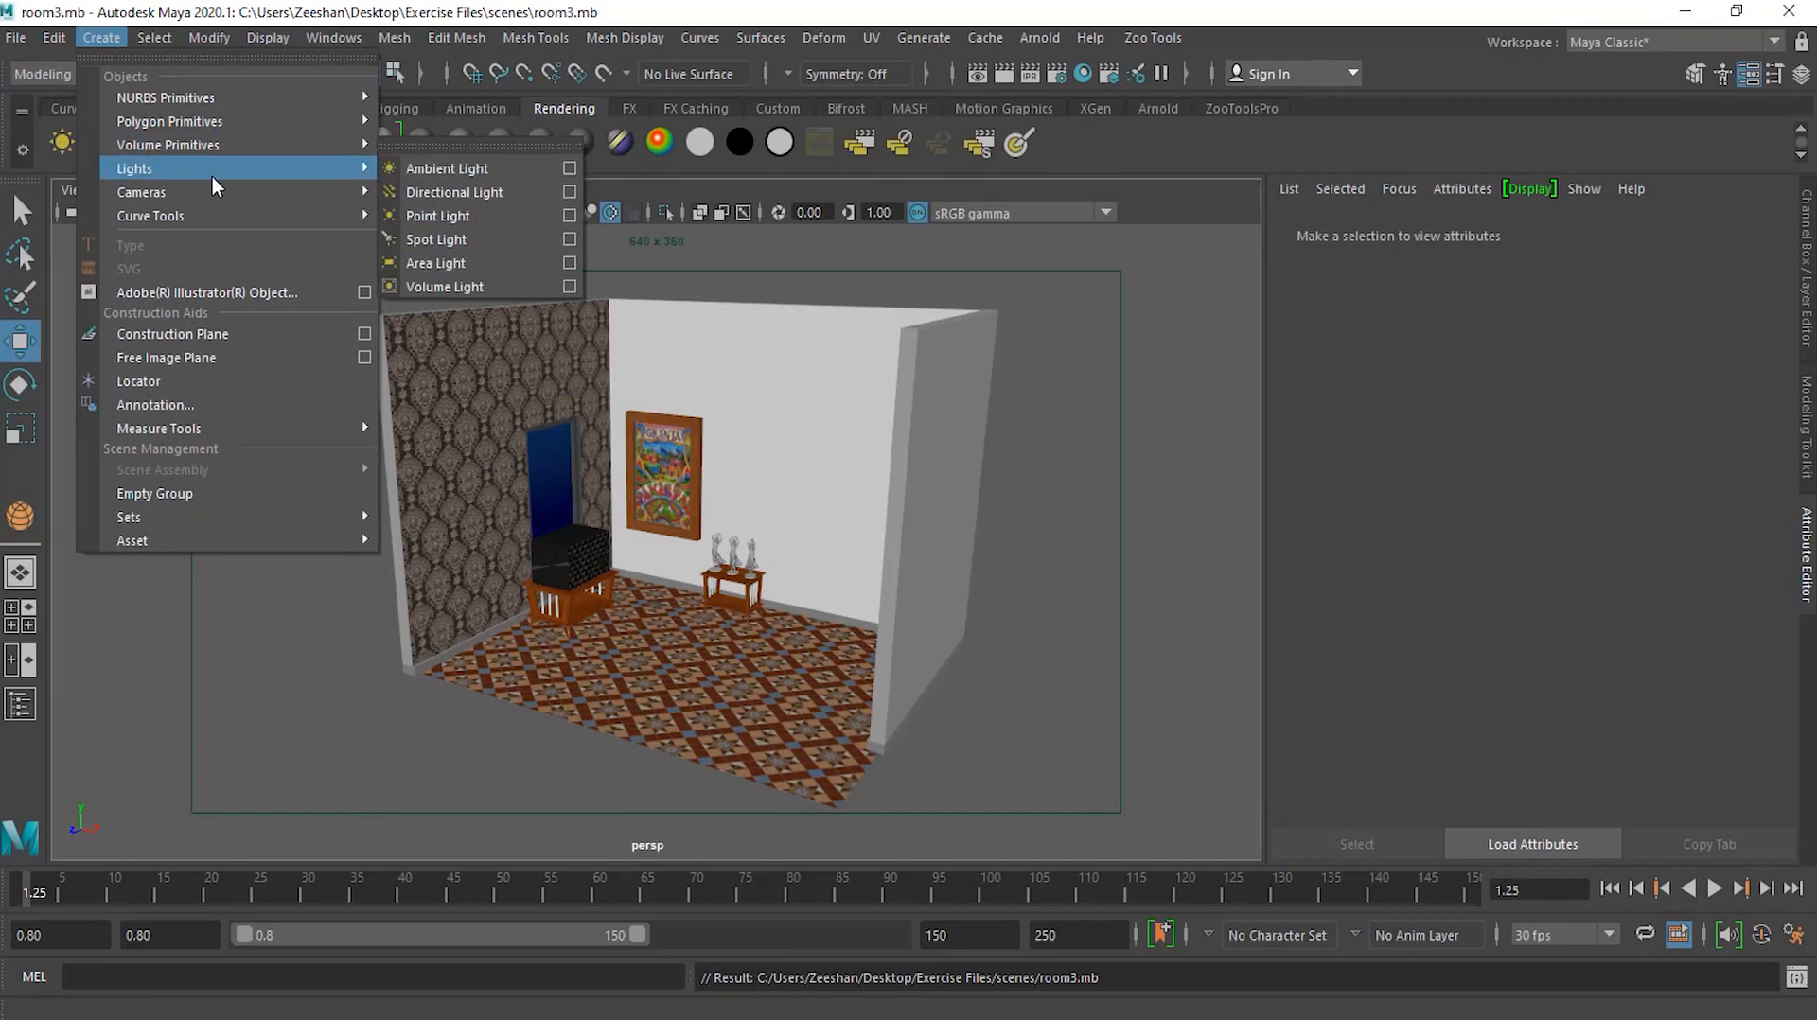
left_click(513, 144)
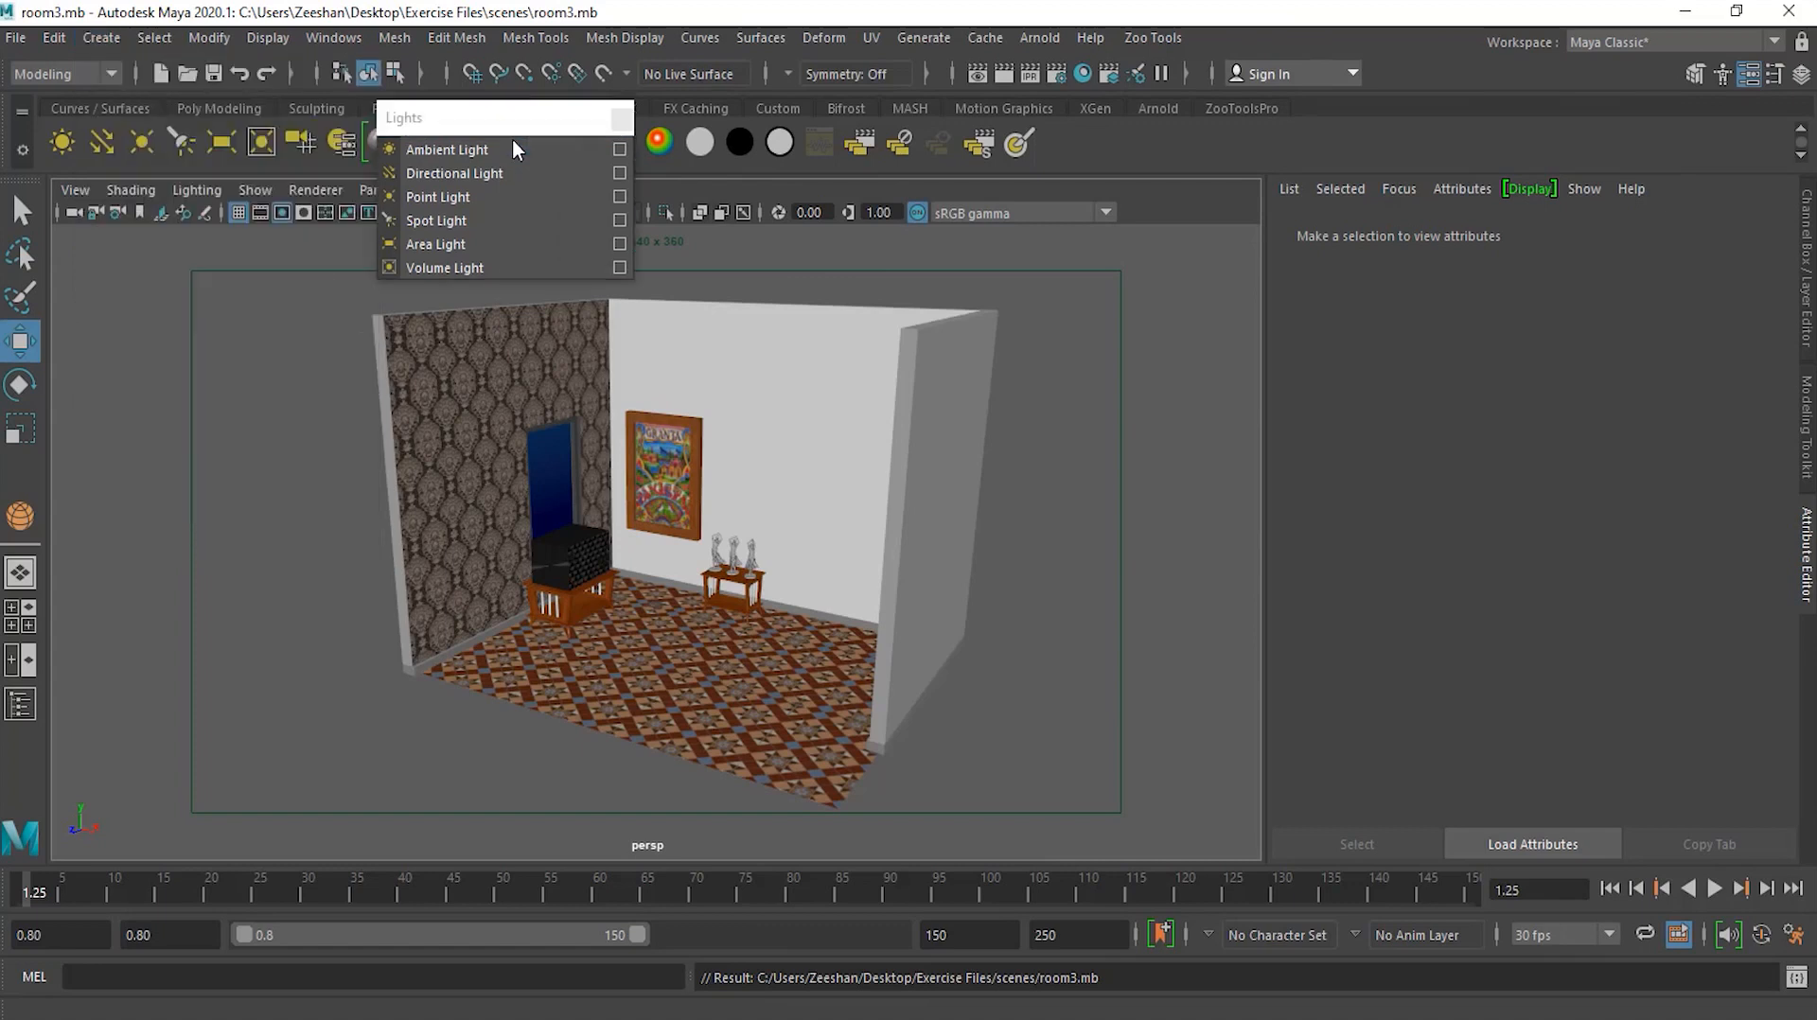
left_click_drag(528, 123, 227, 285)
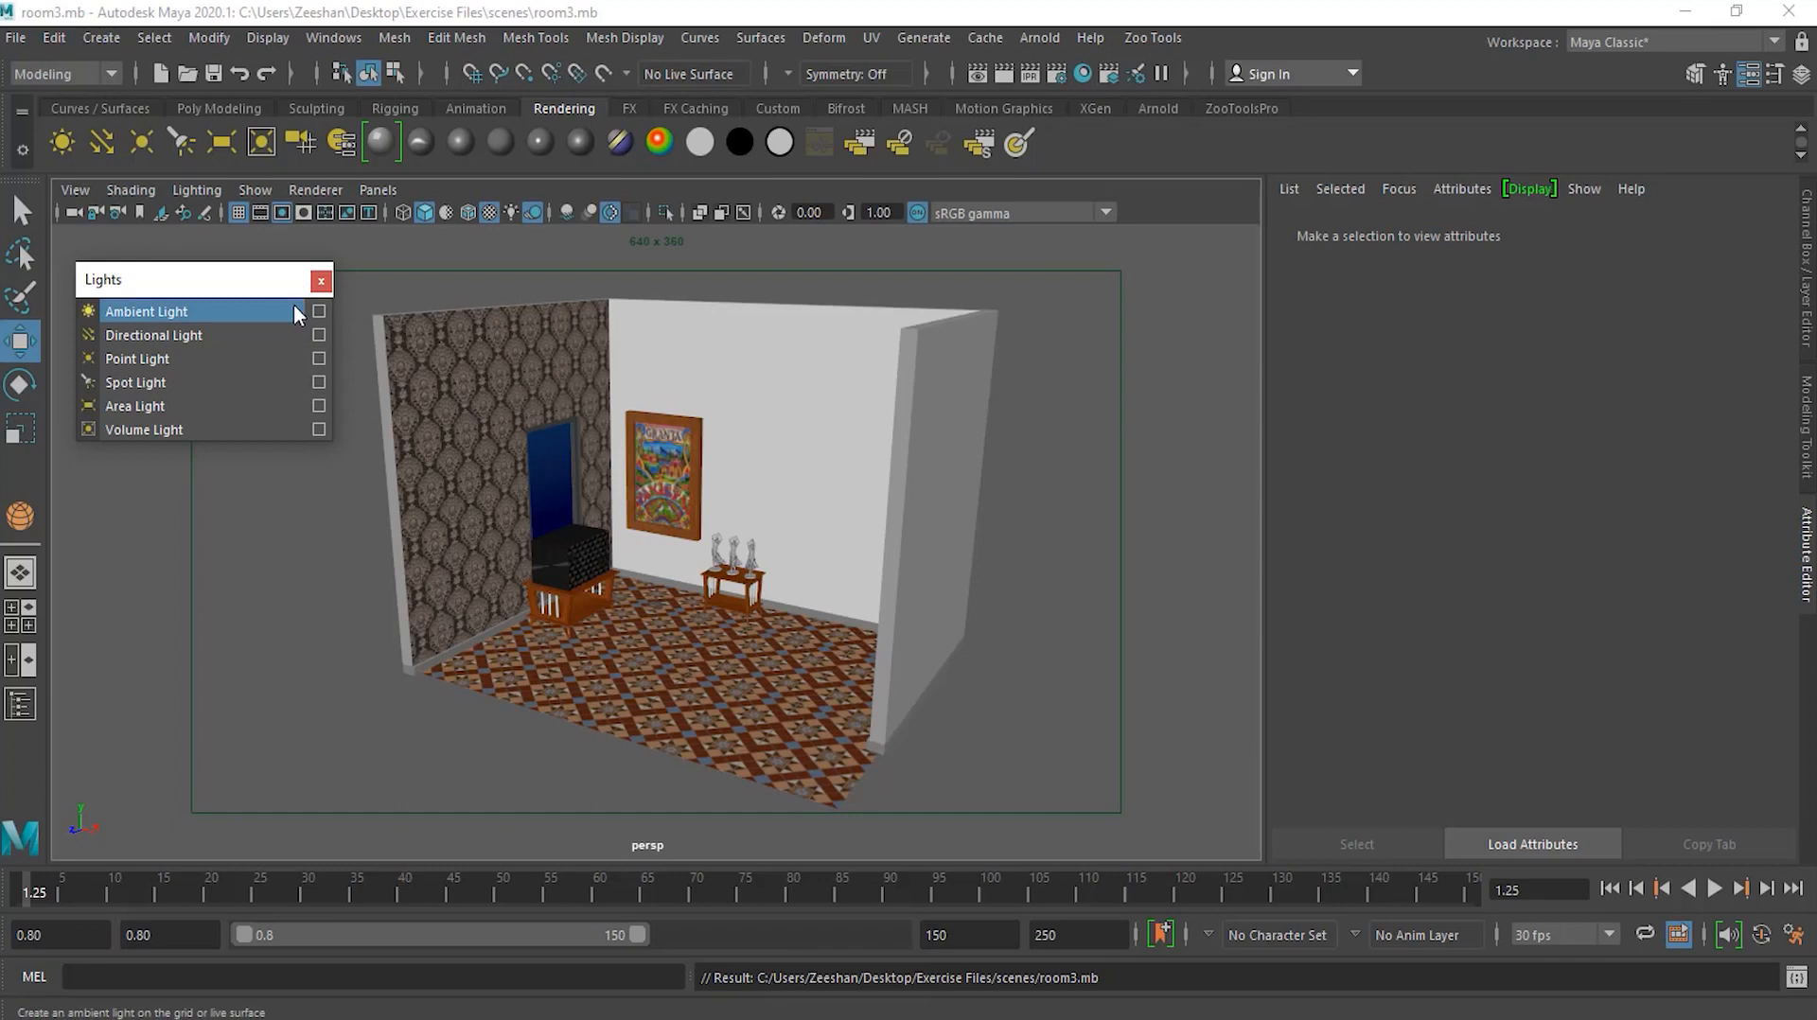
Create a point light, raise it above the floor, and position it inside the room
left_click(163, 361)
left_click_drag(654, 573, 661, 251)
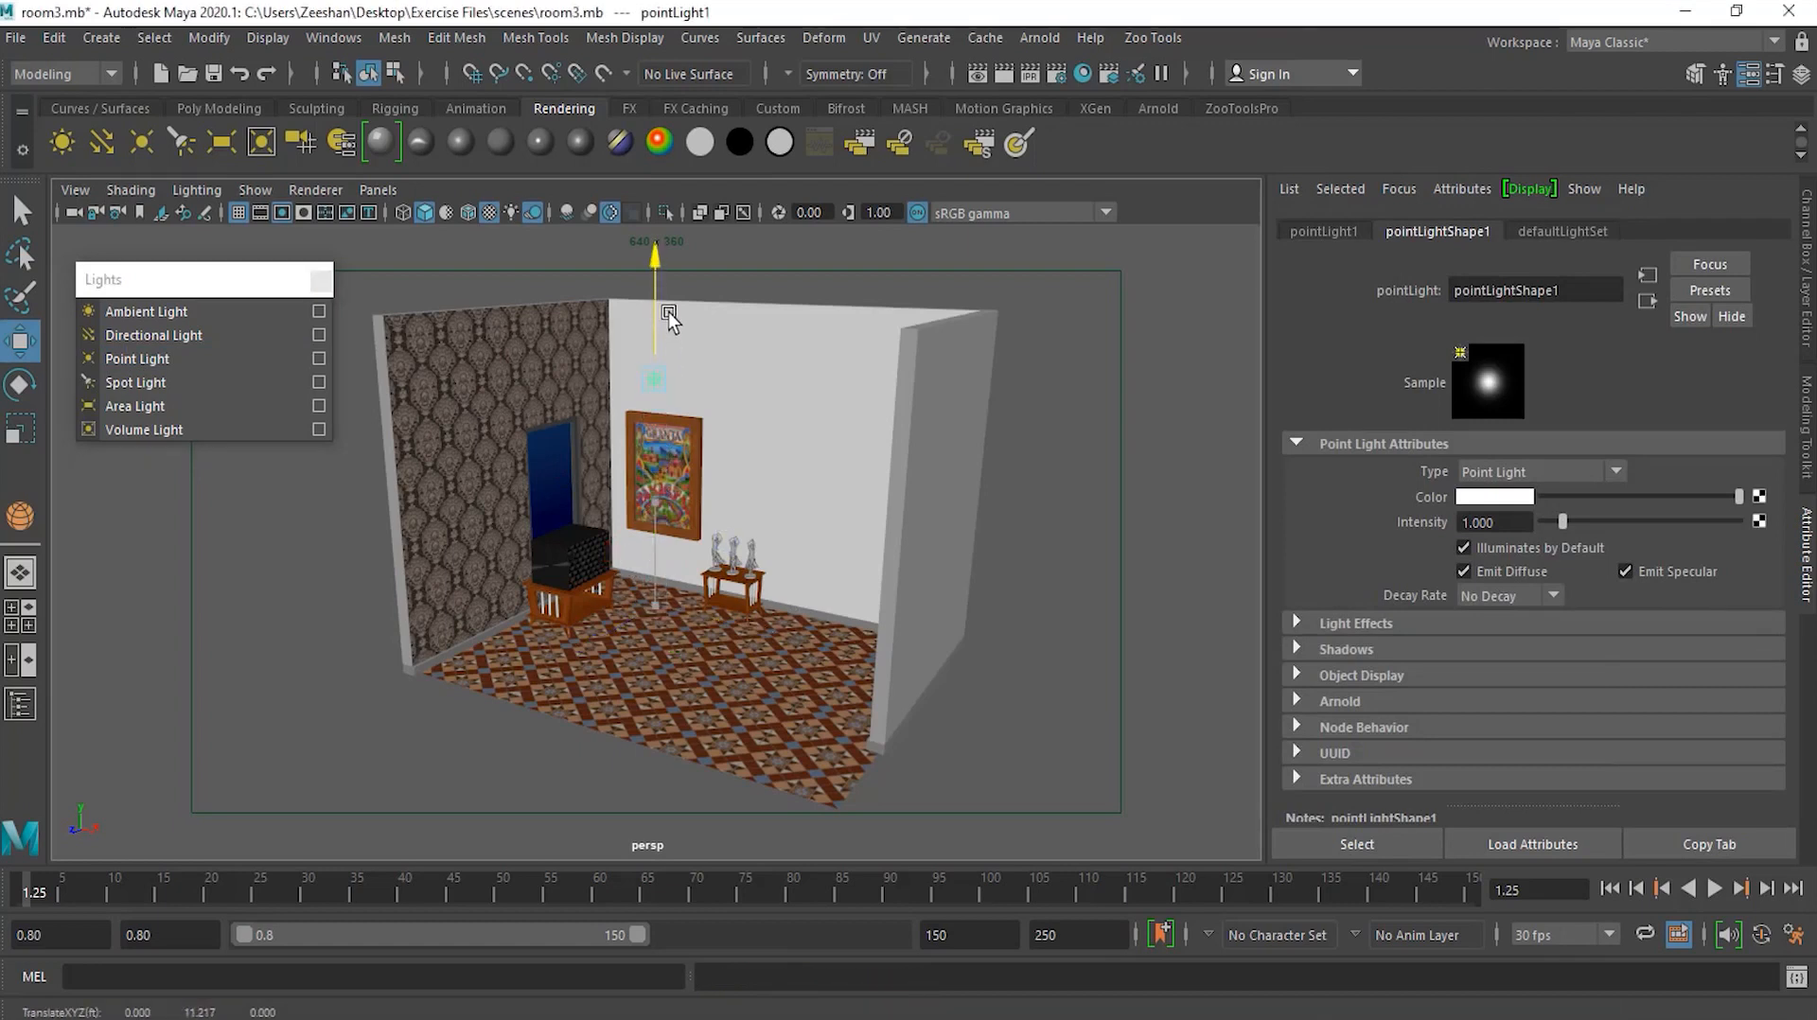
mouse_move(606, 402)
left_mouse_down()
mouse_move(407, 428)
mouse_move(715, 475)
left_mouse_up()
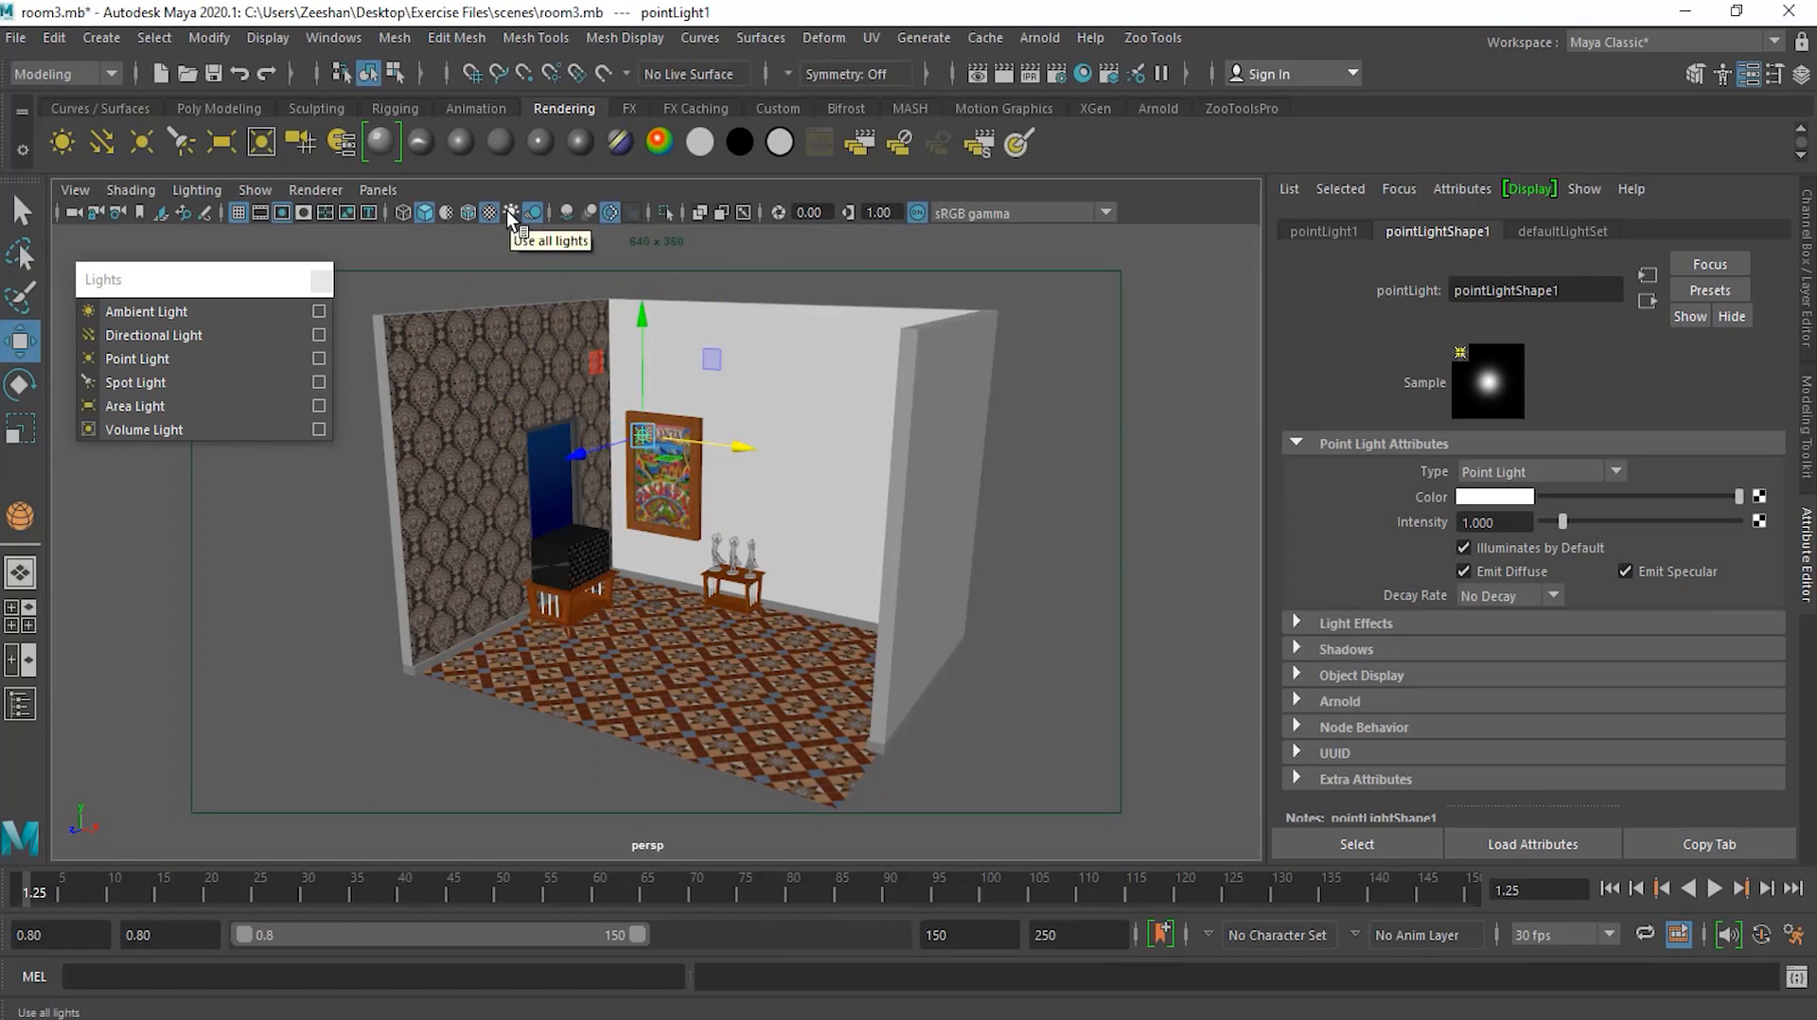
Set the viewport to use all lights and adjust the point light's position in the room
left_click(199, 190)
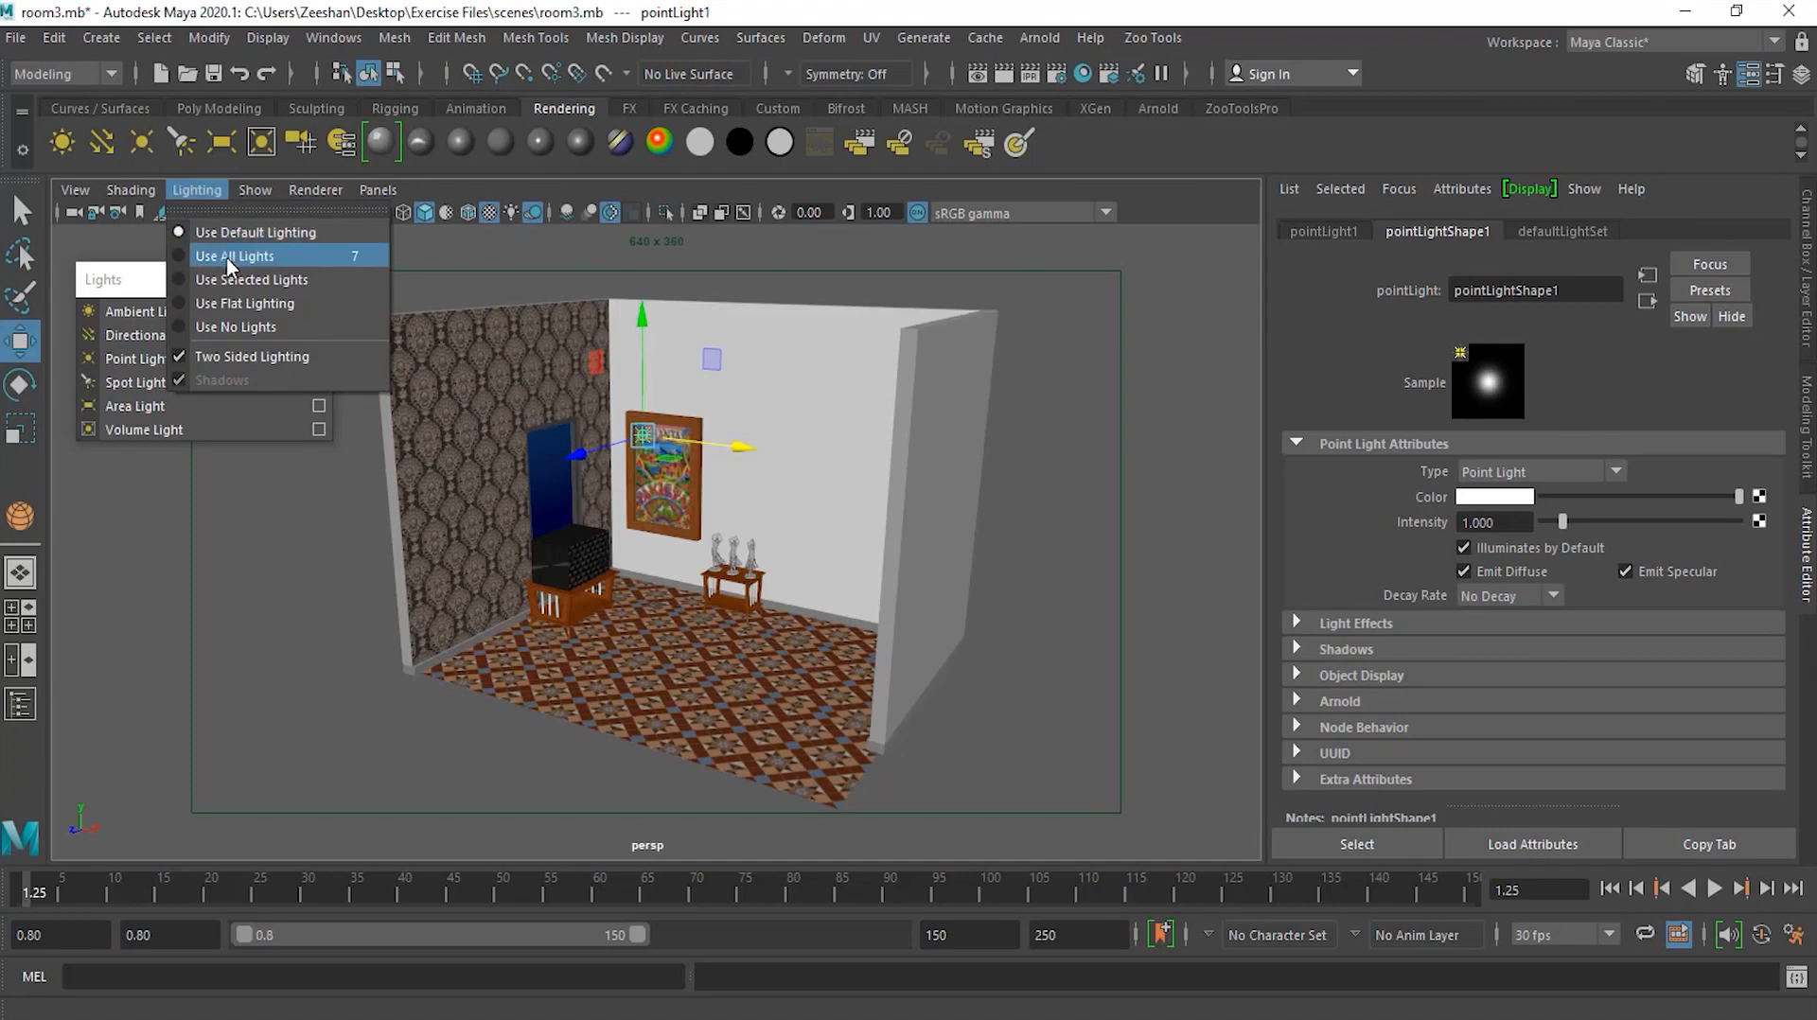
left_click(507, 208)
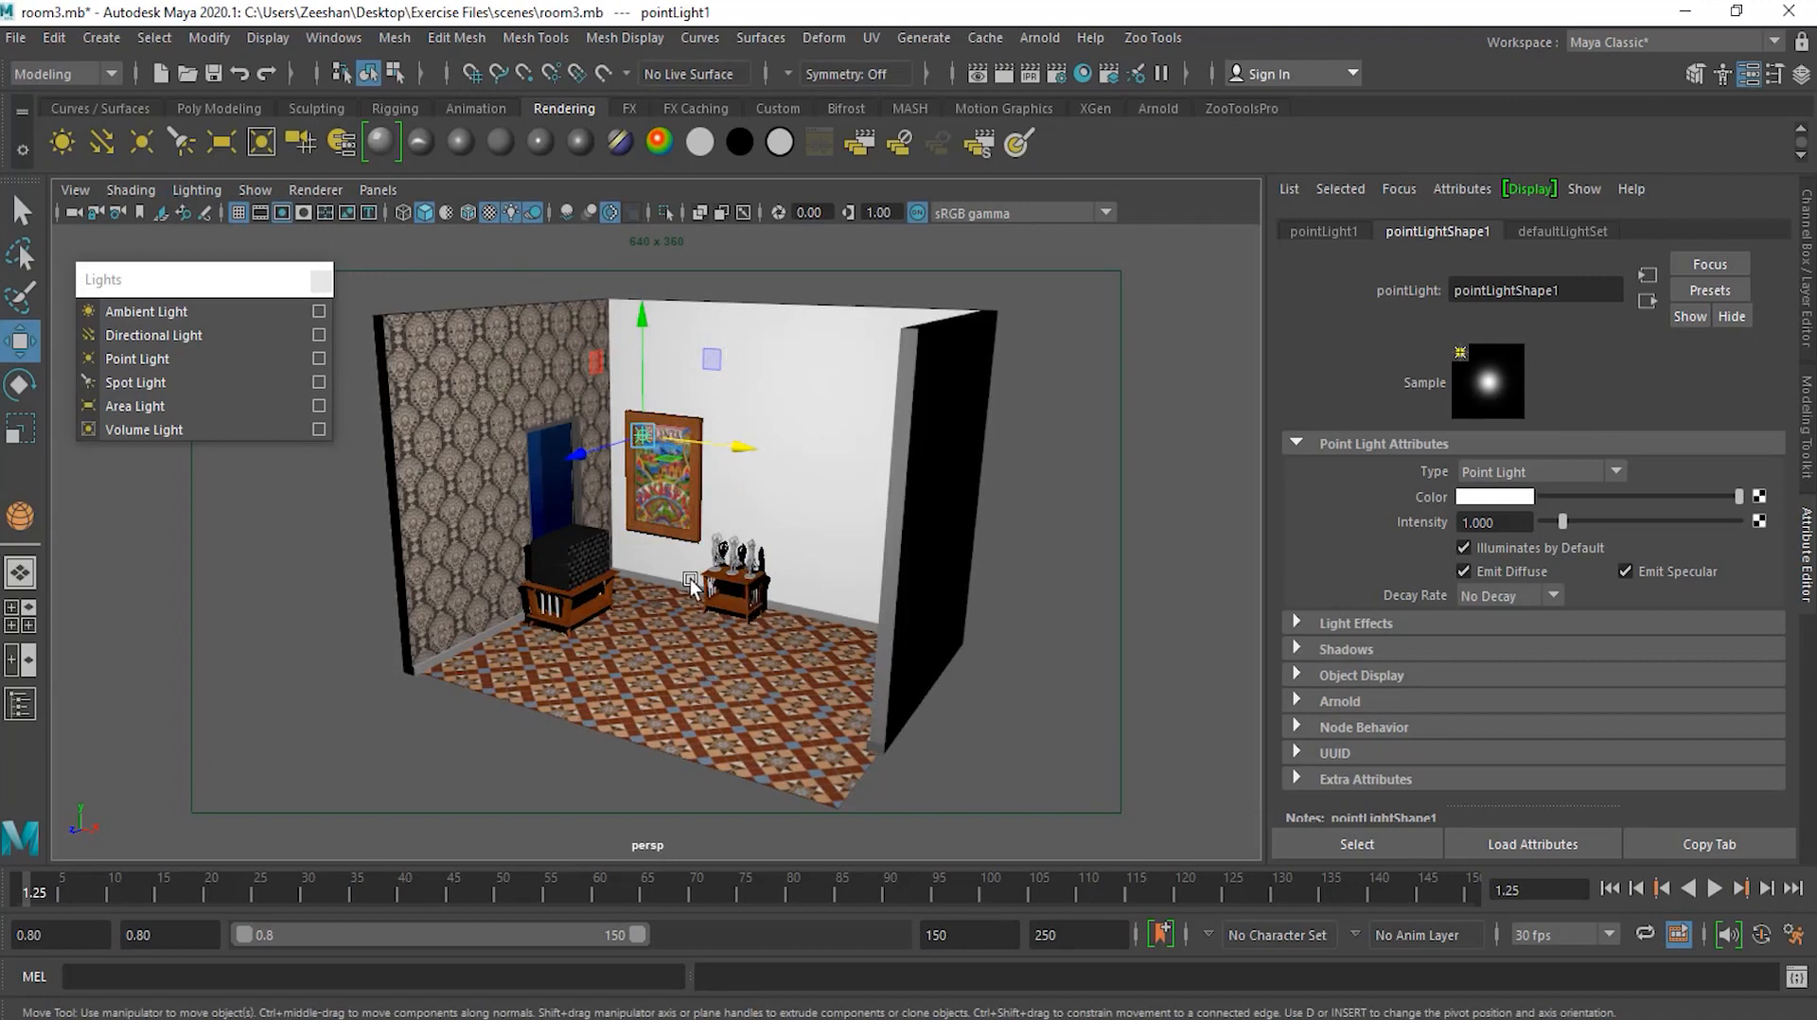
left_click_drag(670, 443, 699, 604)
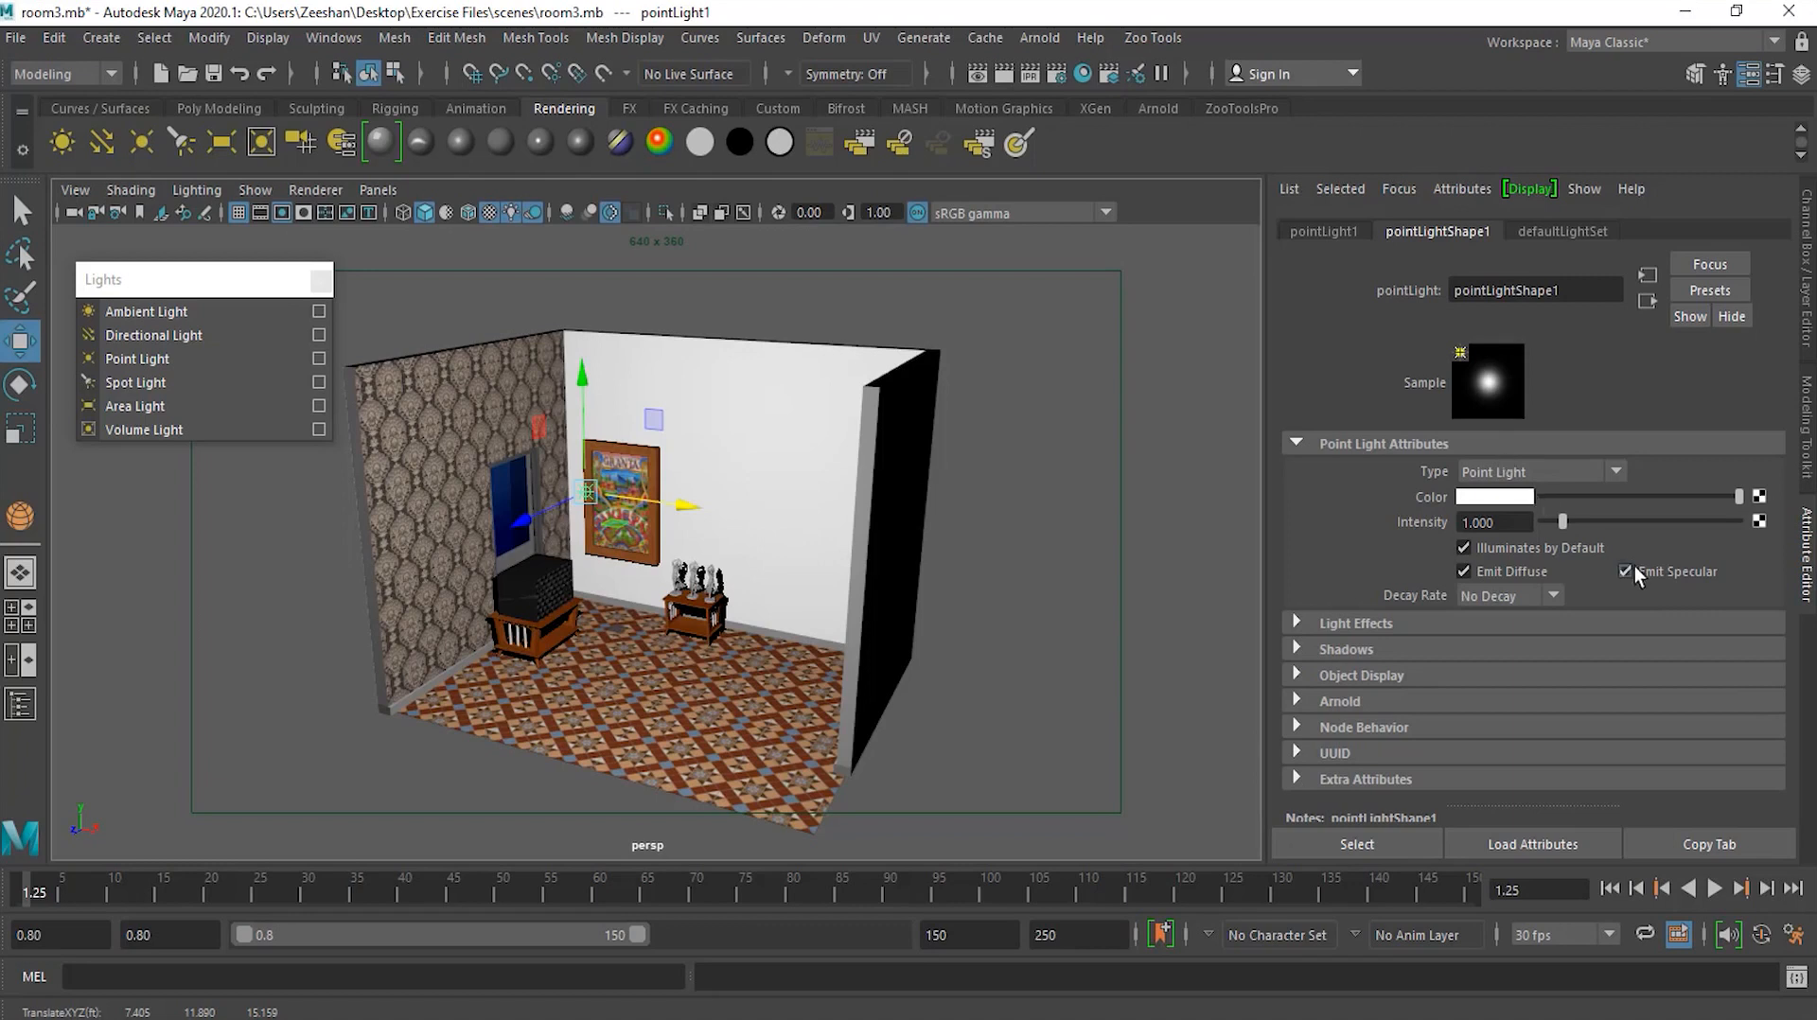
Examine the light types the point light can be changed to, keeping Point Light
left_click(1542, 473)
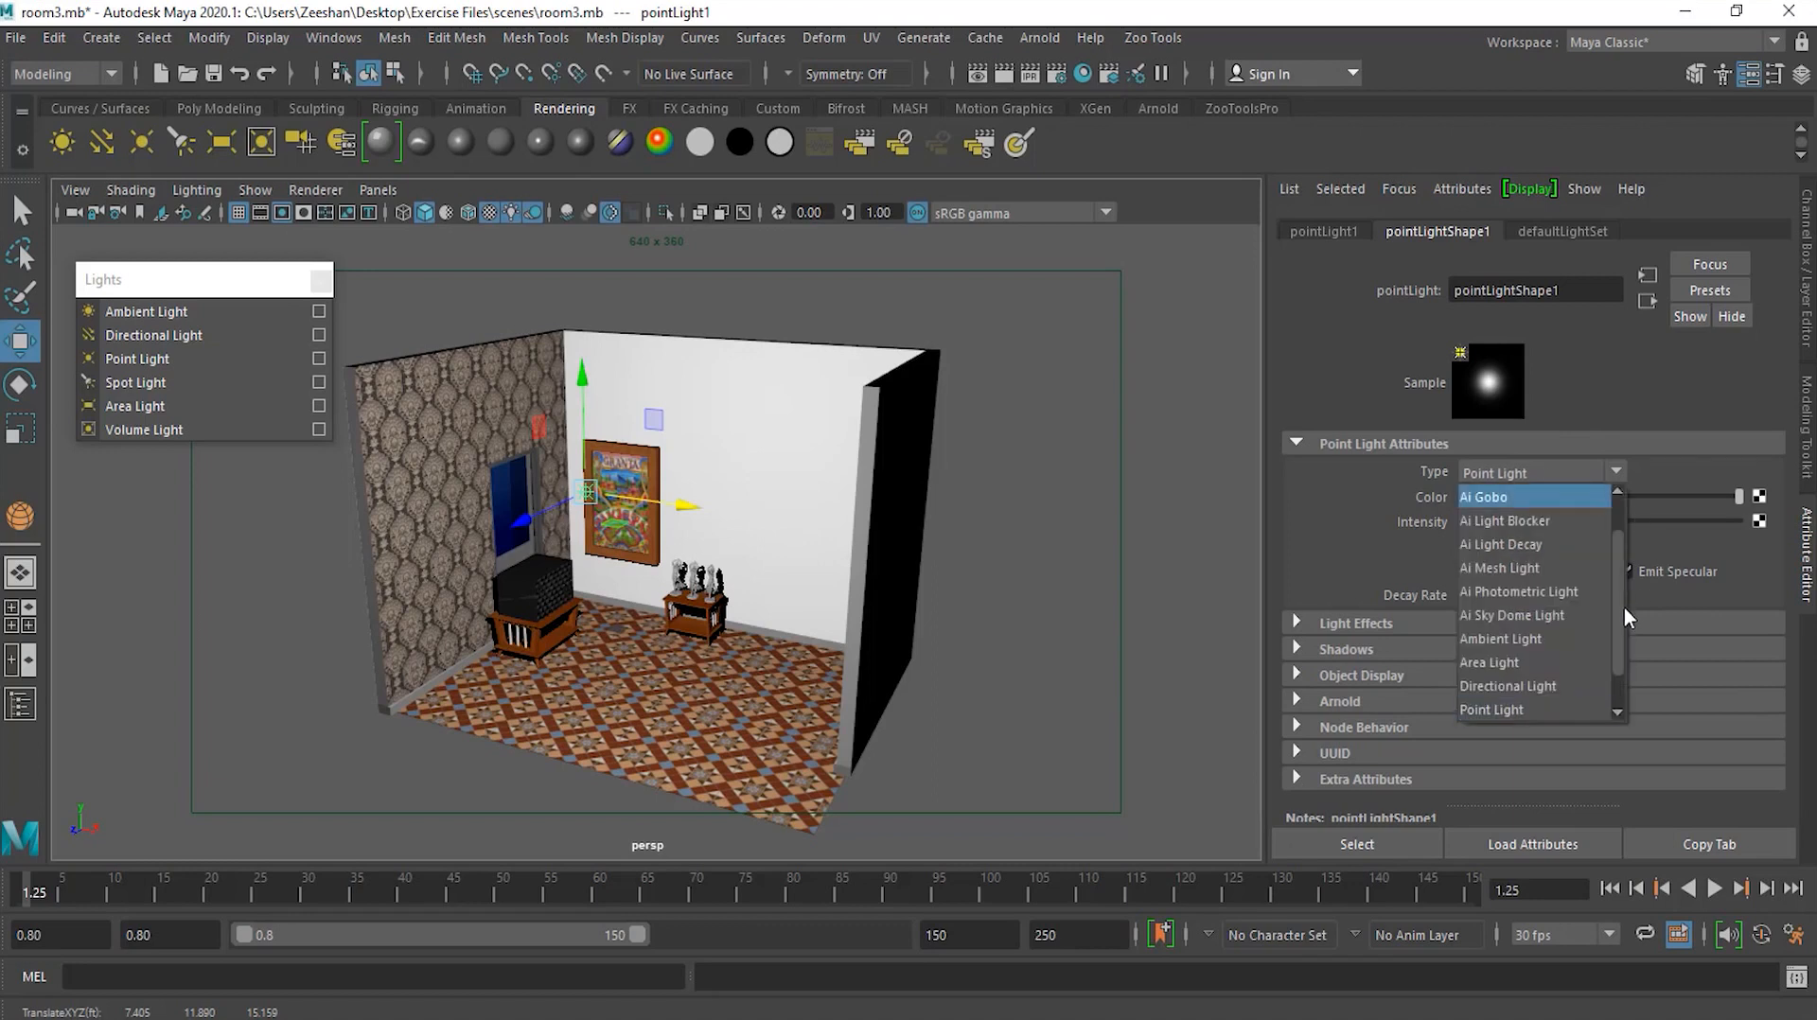
left_click_drag(1616, 611, 1631, 532)
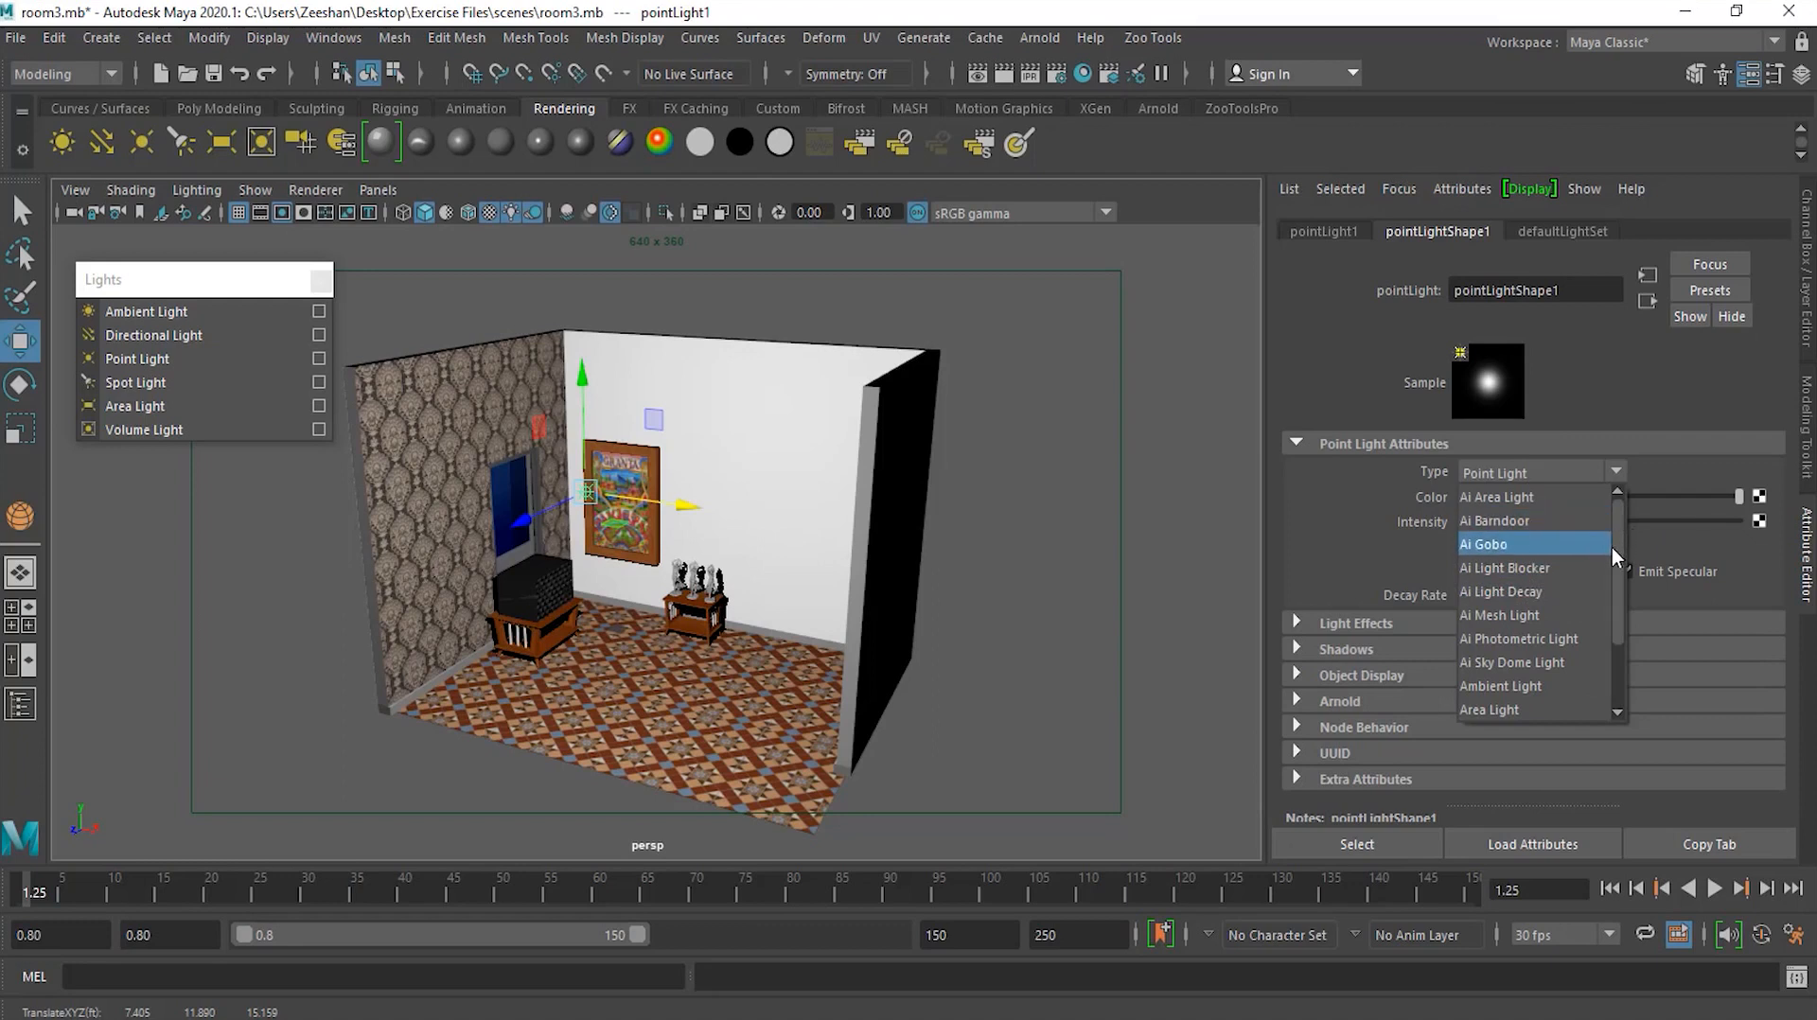
left_click_drag(1615, 556, 1620, 628)
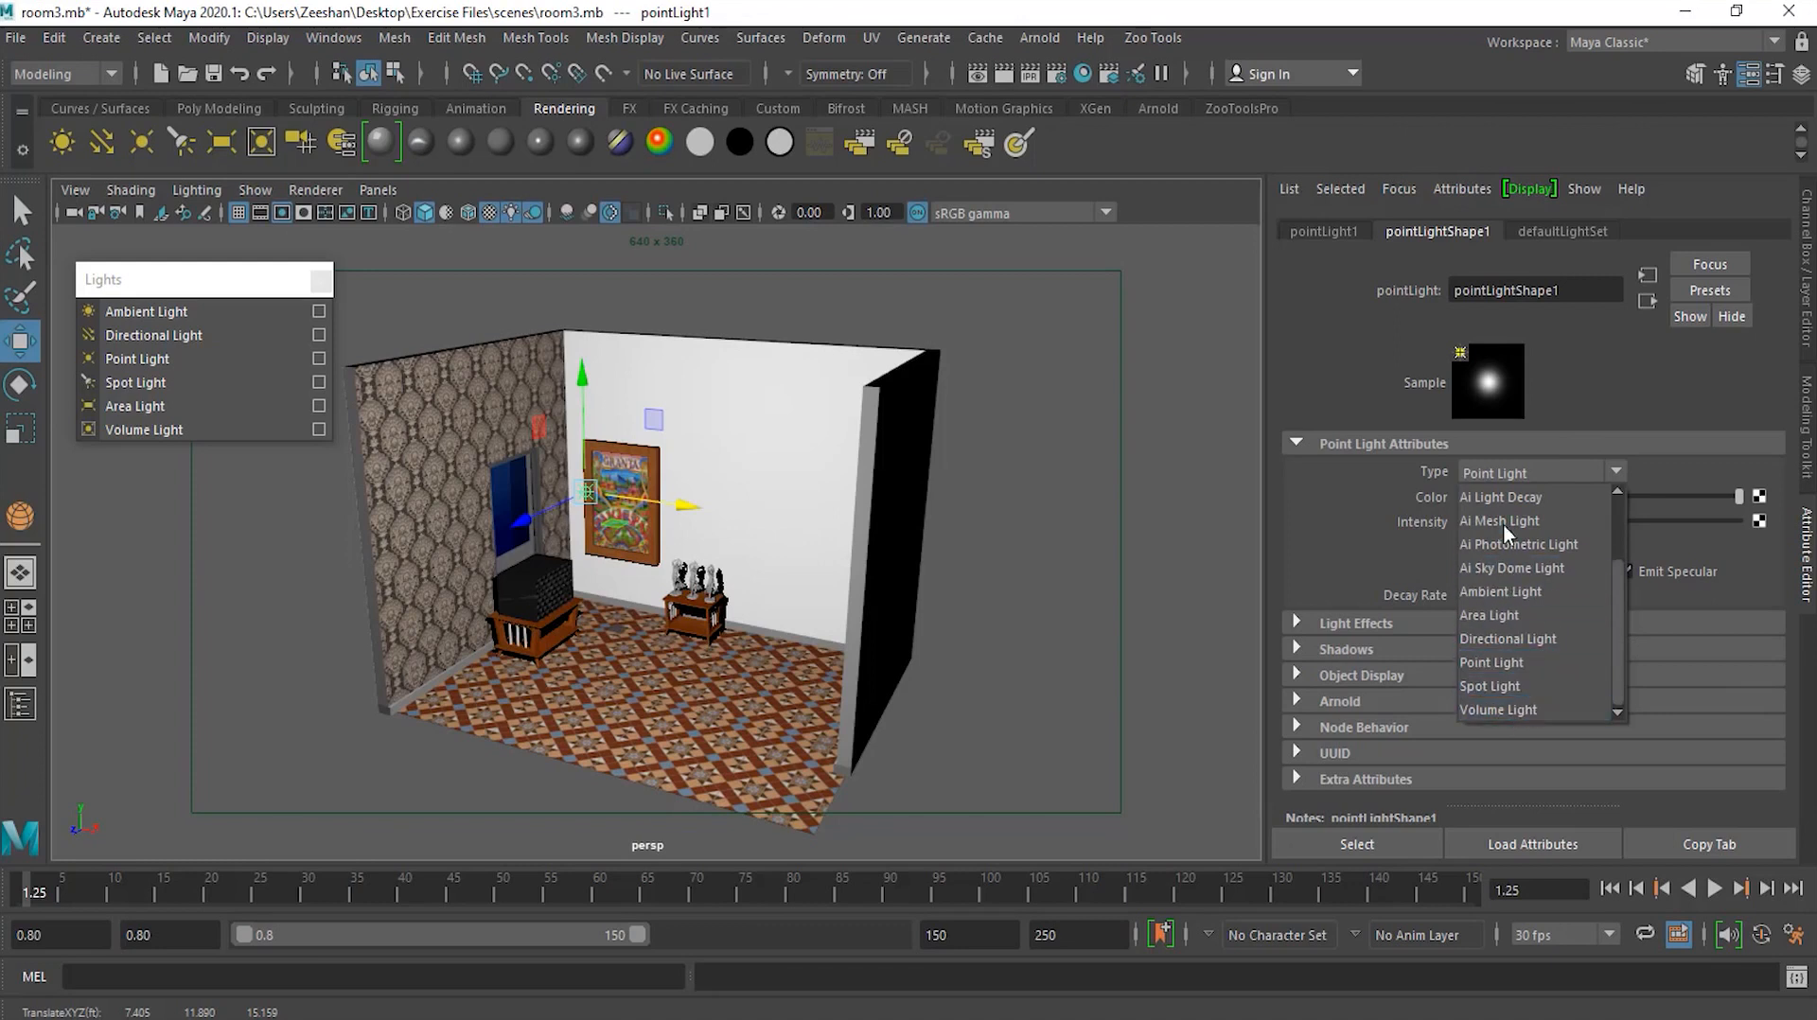
left_click(1716, 583)
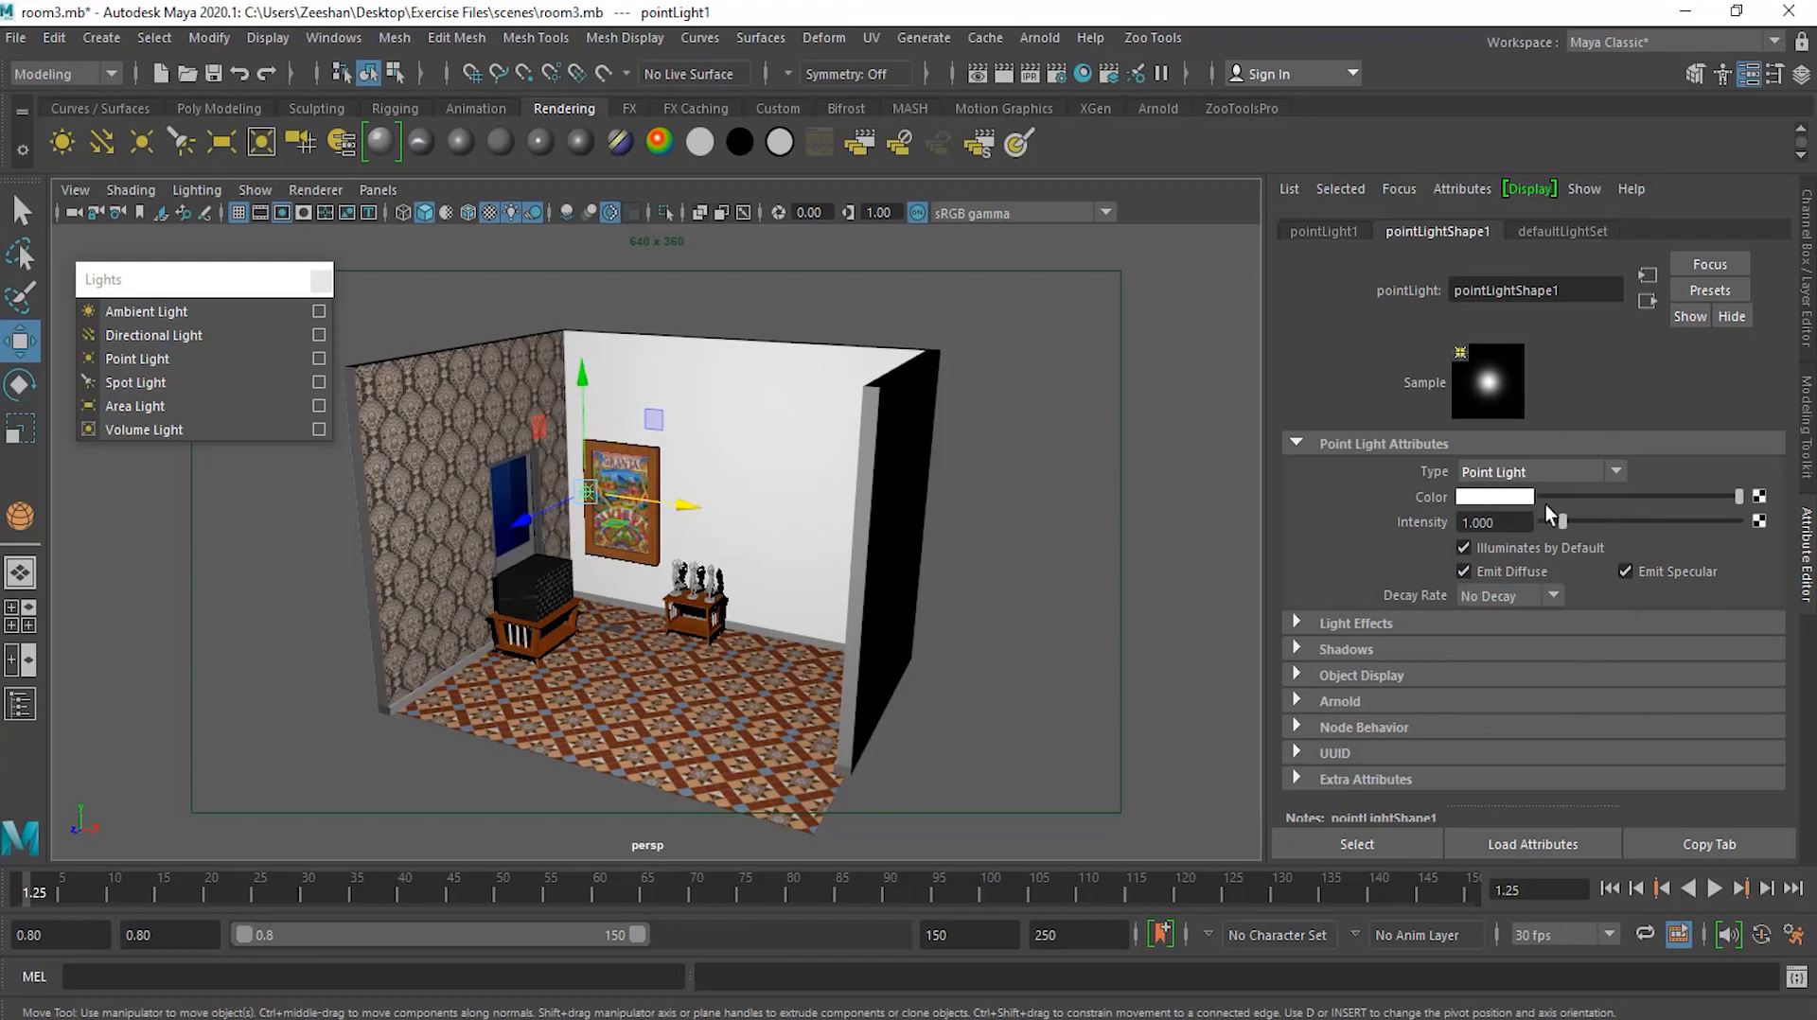
Color the point light with the pale cream swatch from the color history and raise its intensity to about 1.94
left_click(1489, 498)
left_click(1463, 496)
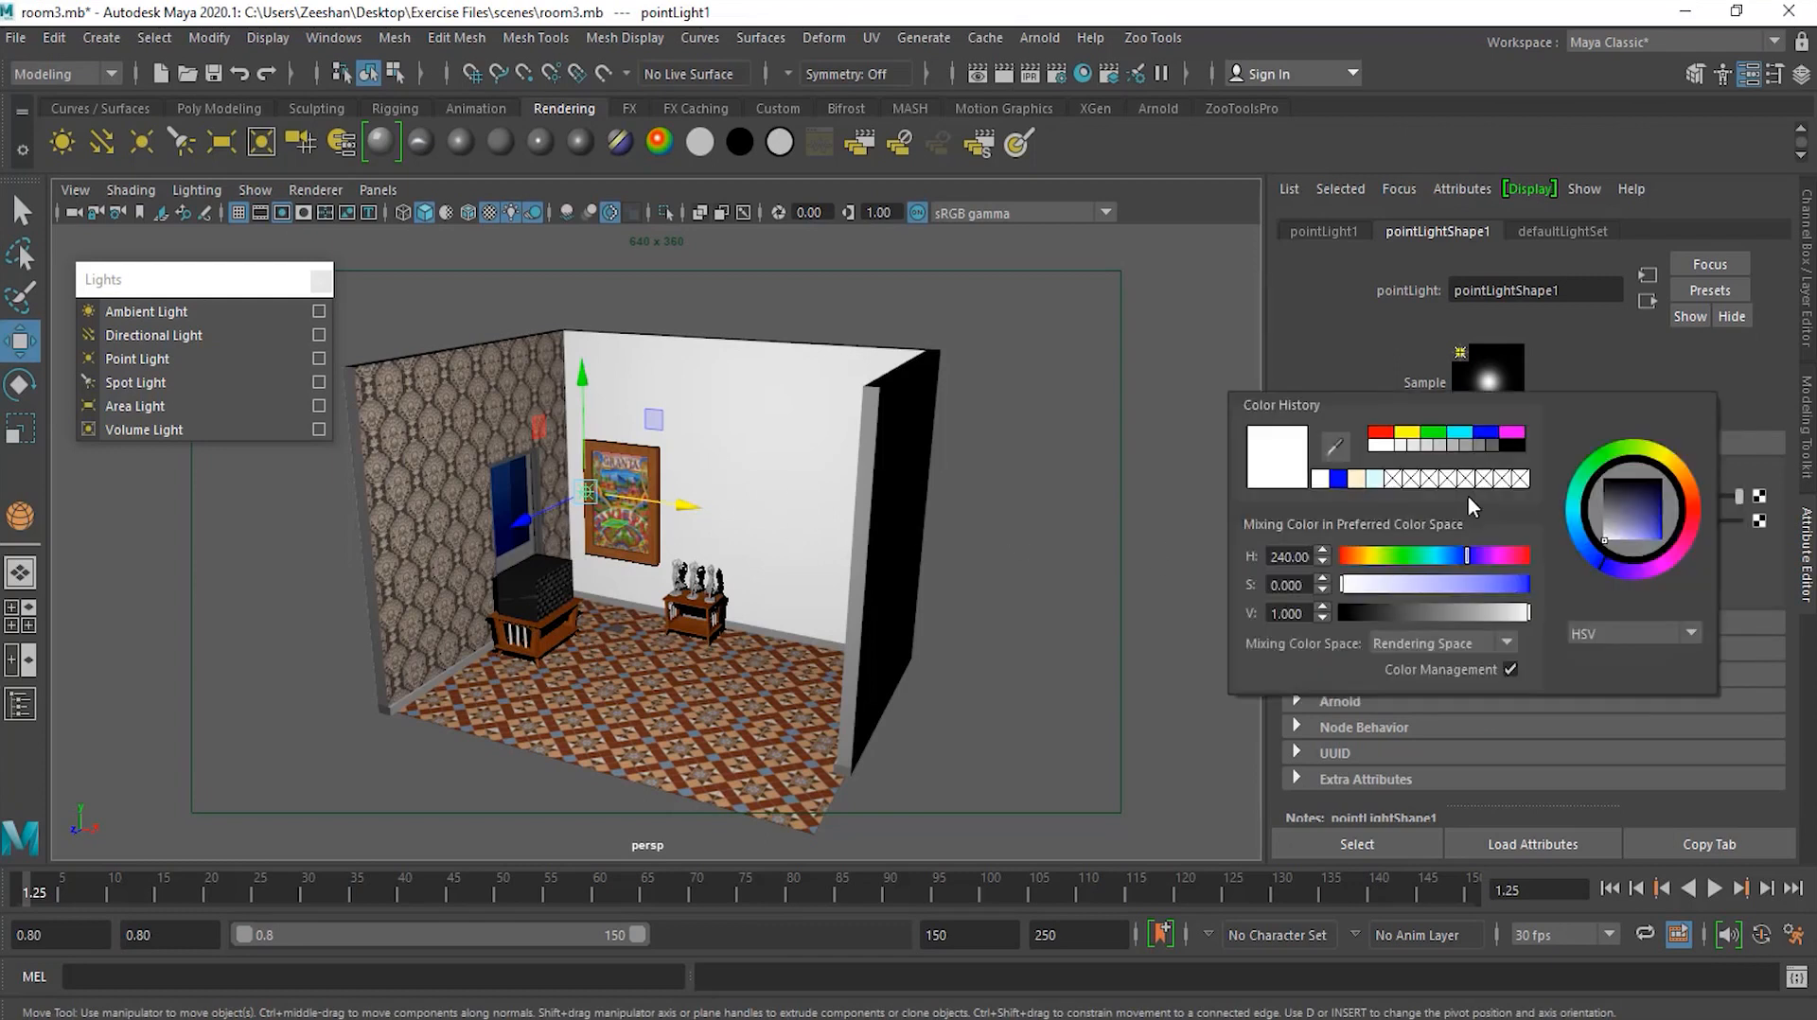
left_click(1356, 479)
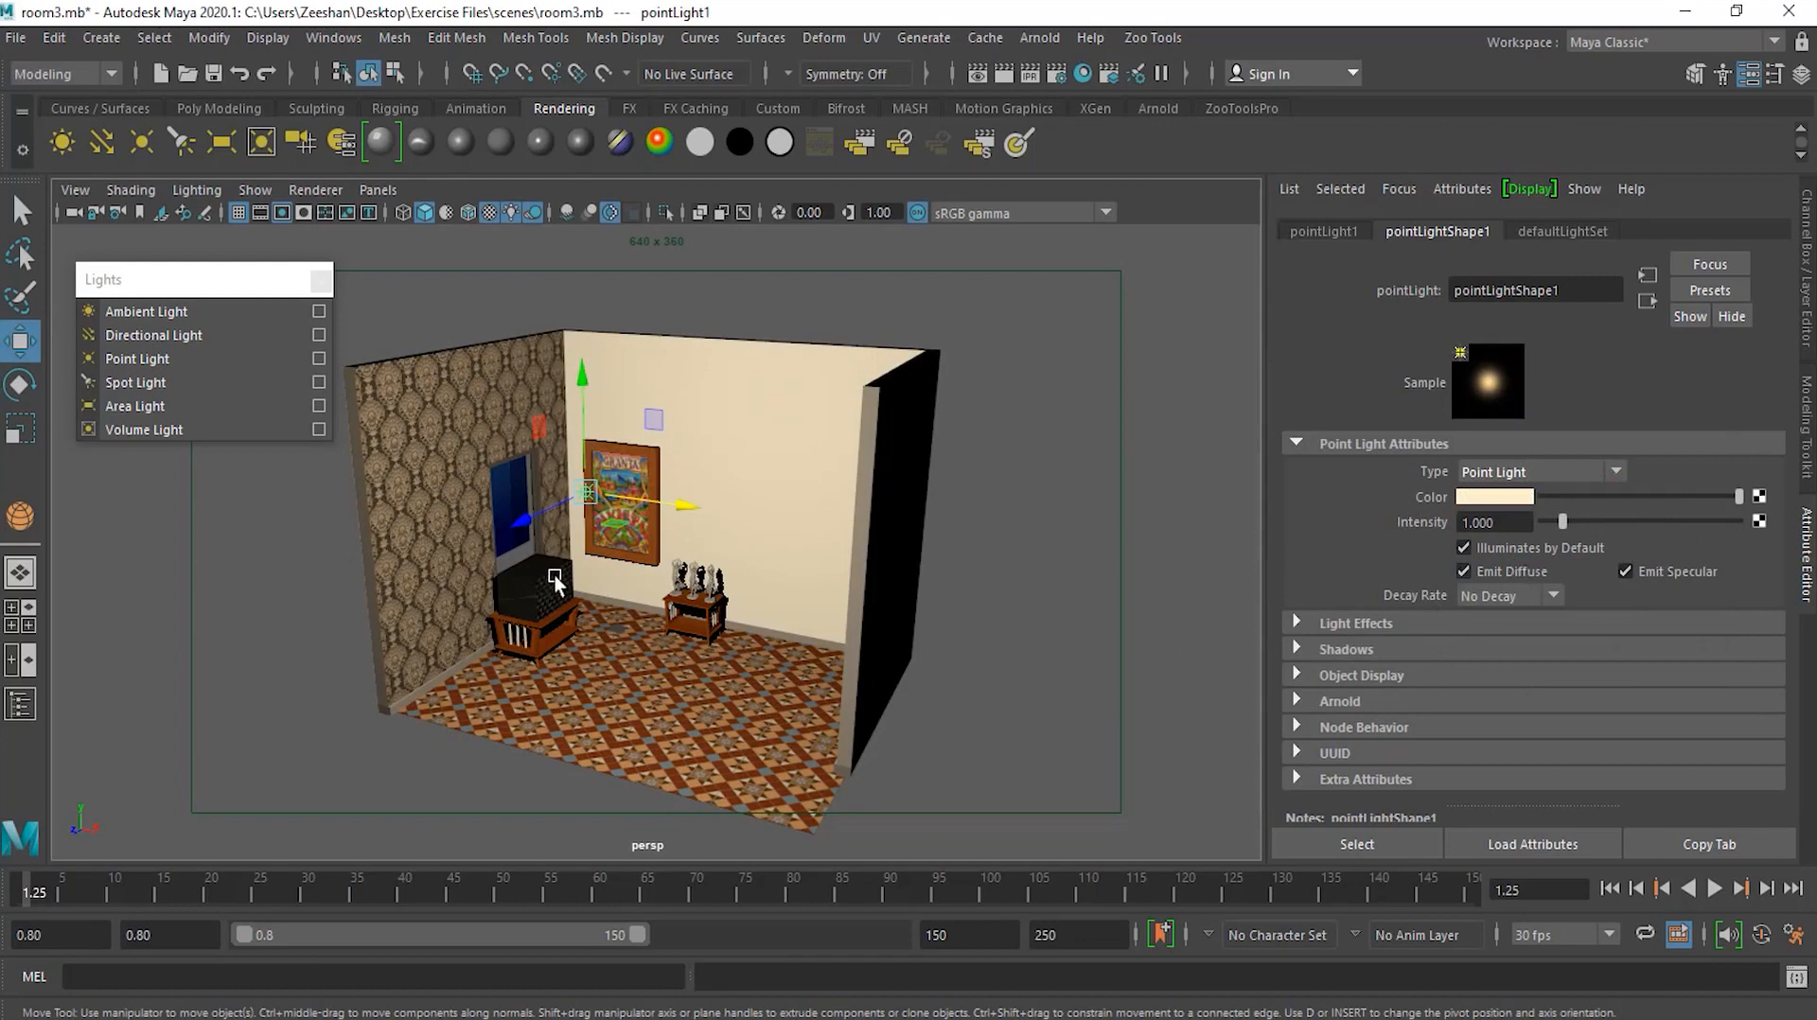
mouse_move(1561, 520)
left_mouse_down()
mouse_move(1542, 528)
mouse_move(1717, 524)
mouse_move(1558, 521)
left_mouse_up()
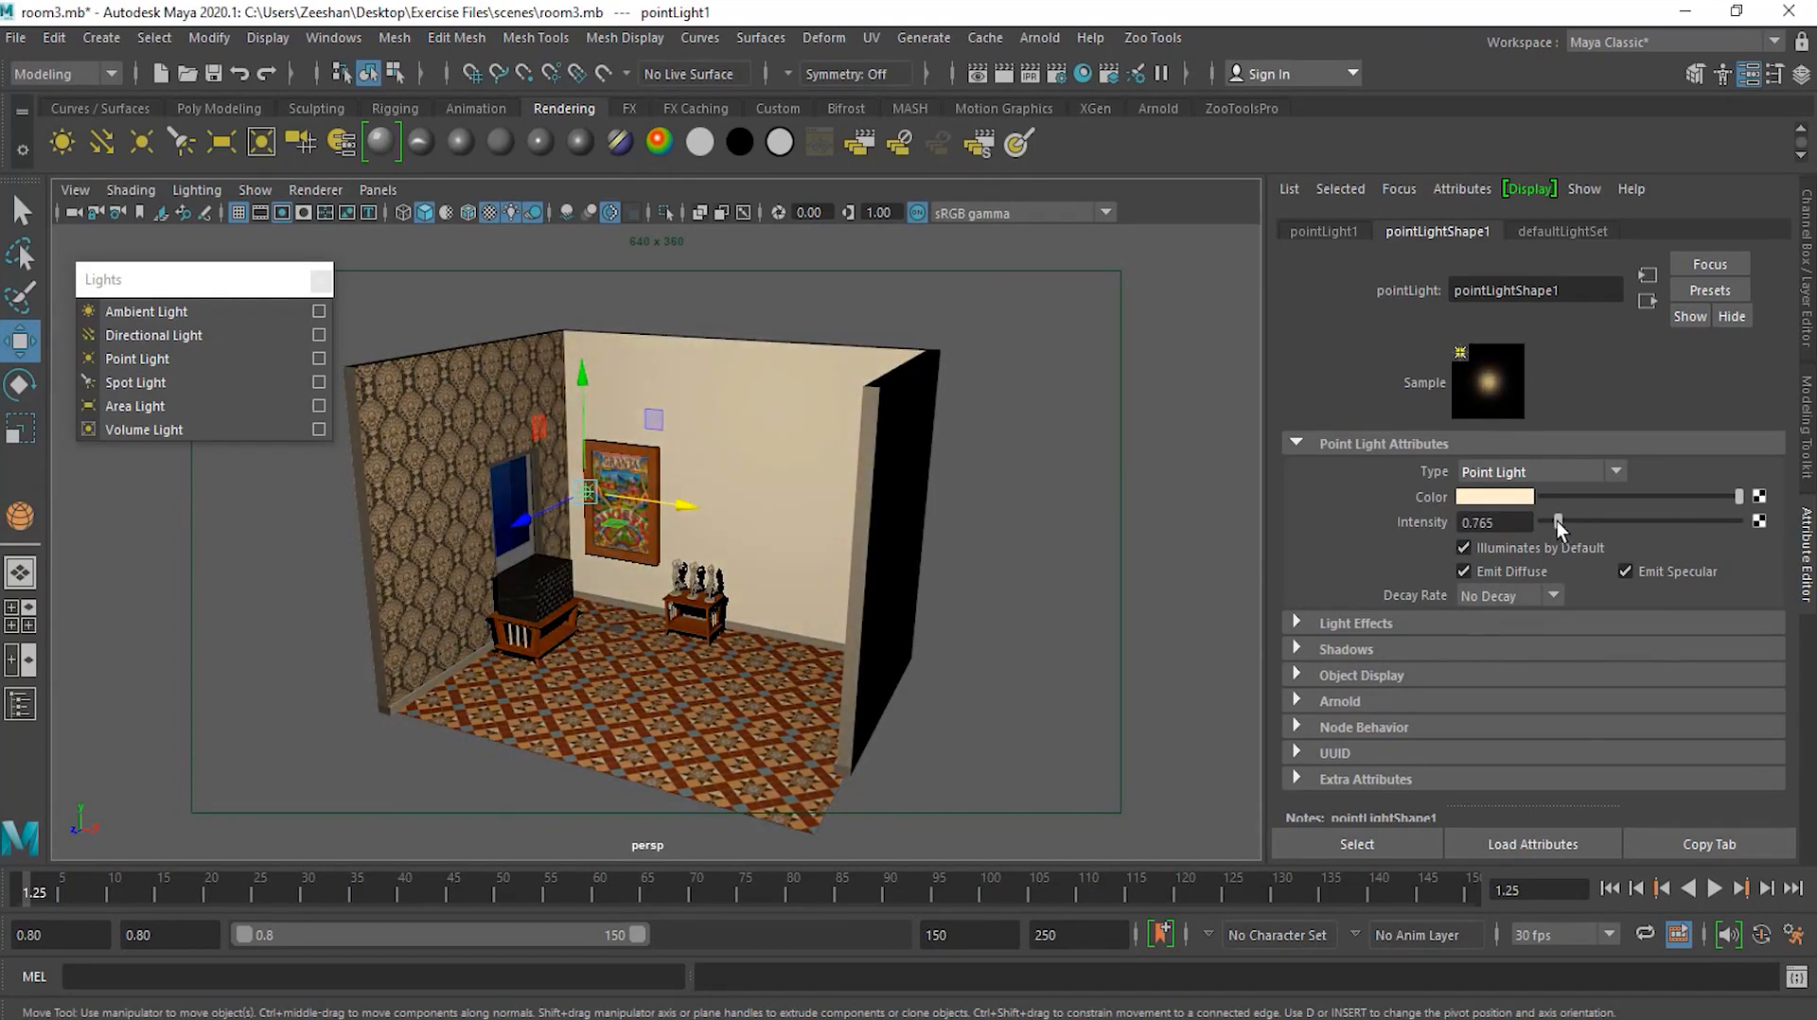
left_click_drag(1557, 524, 1580, 517)
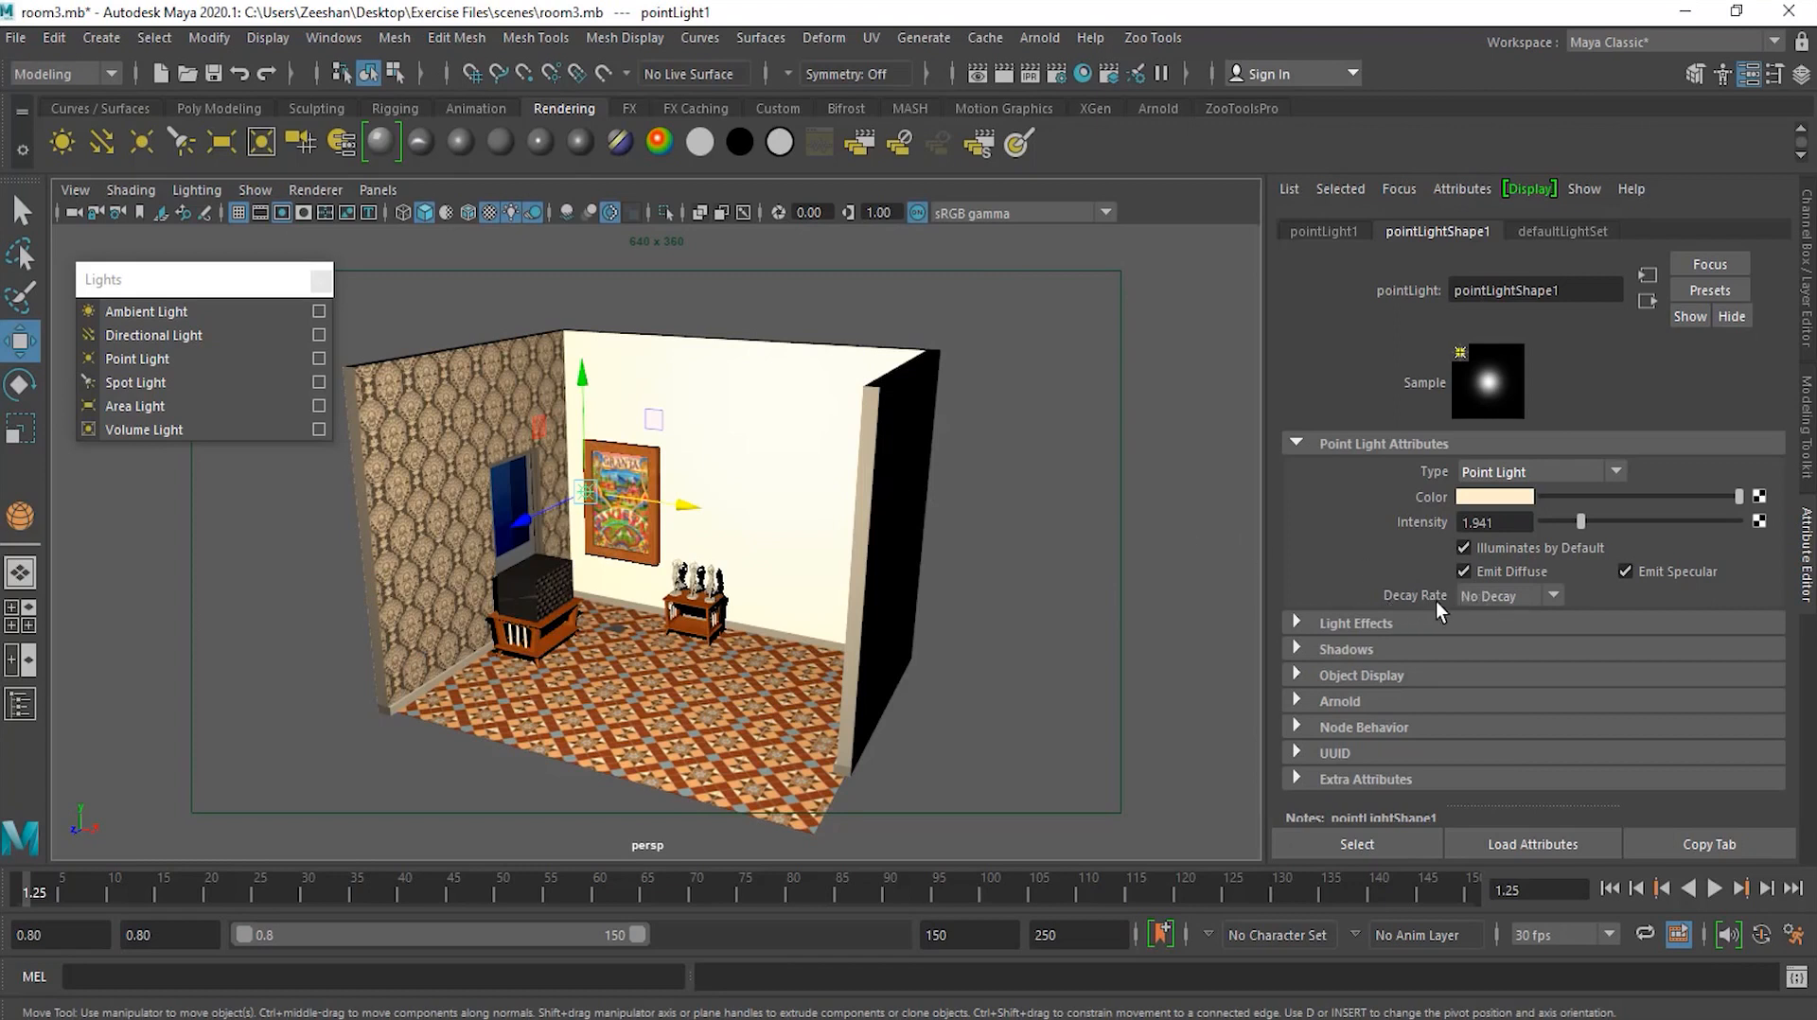
Set the point light's decay rate to Quadratic and raise its intensity to 10, then 500
left_click(1511, 597)
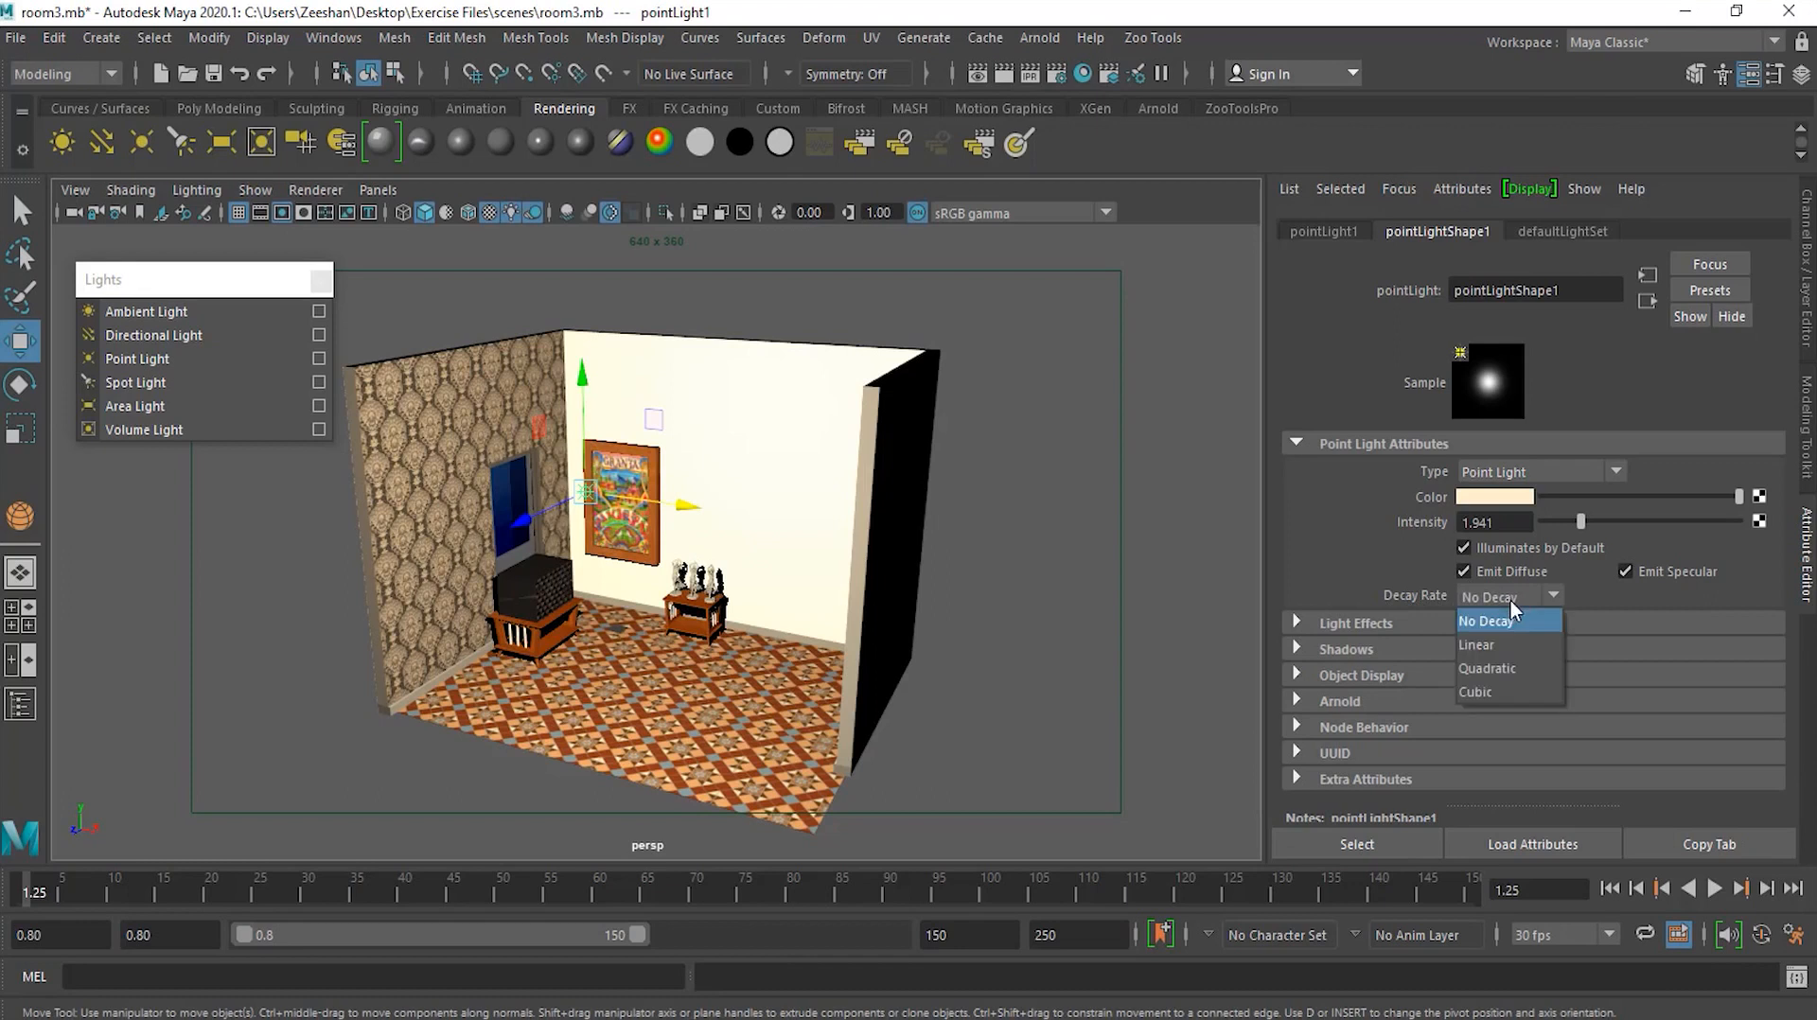
left_click(1504, 669)
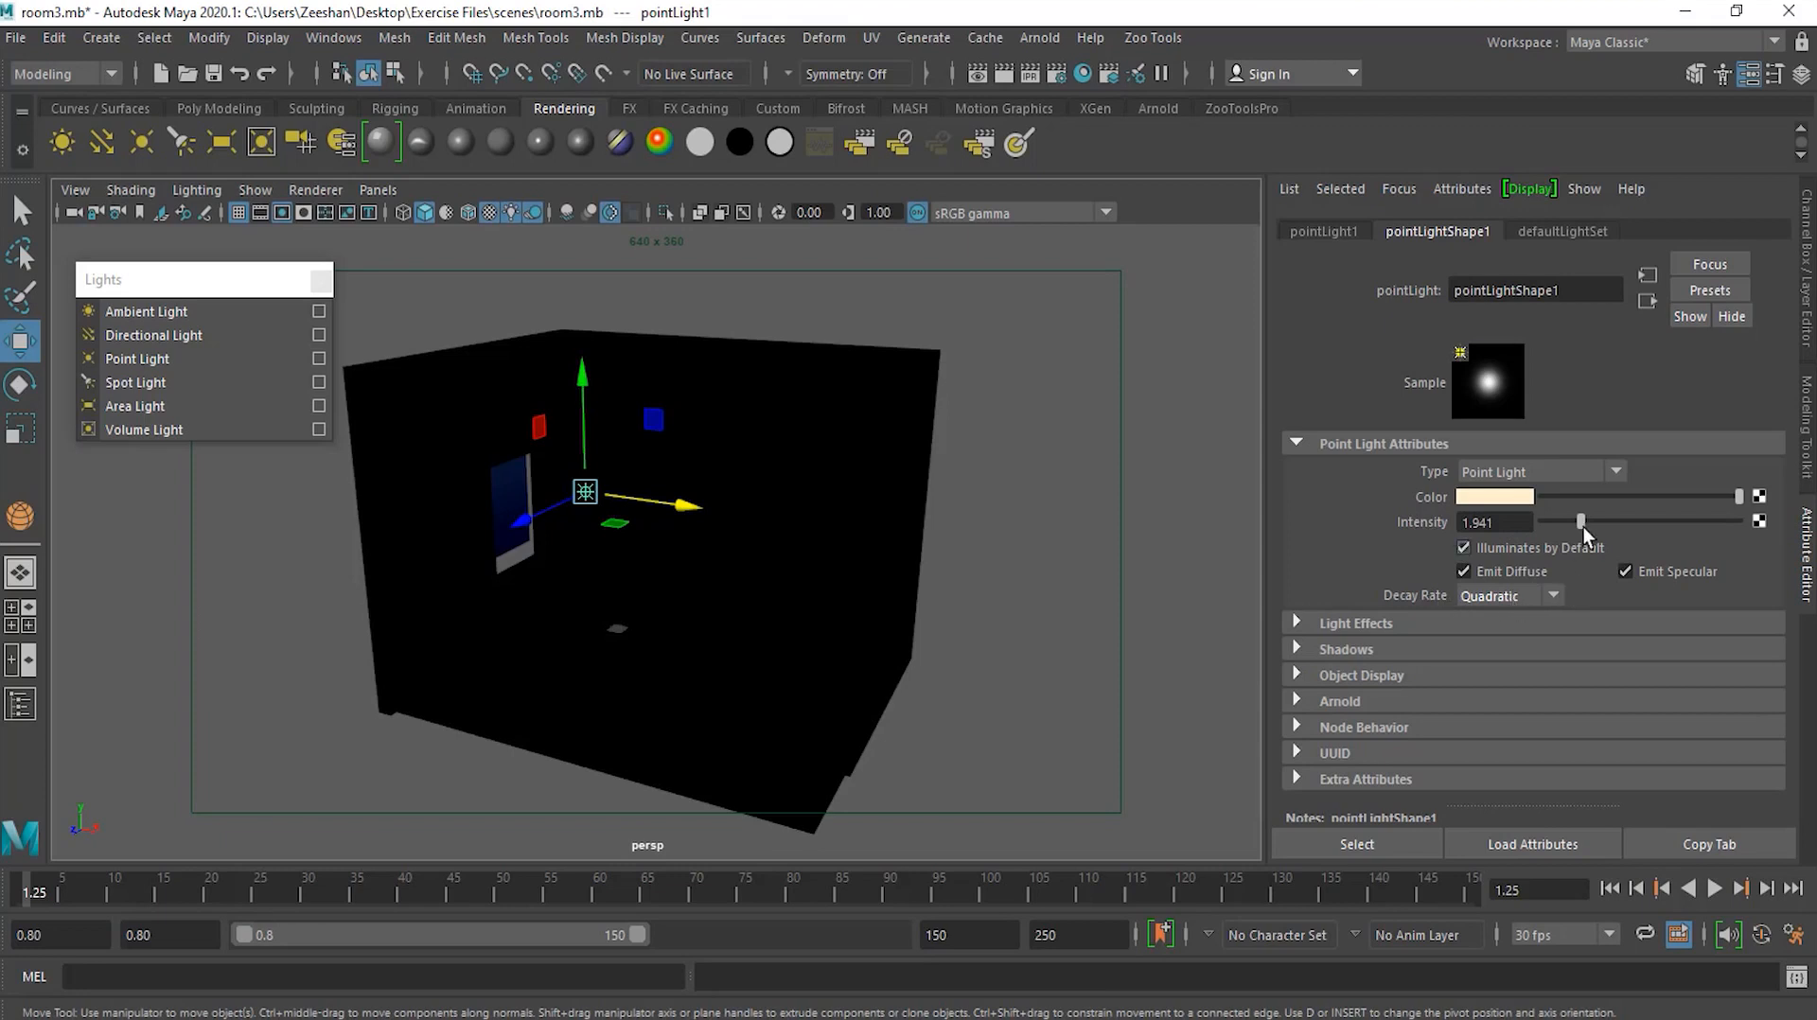
left_click_drag(1586, 519, 1802, 520)
double_click(1521, 522)
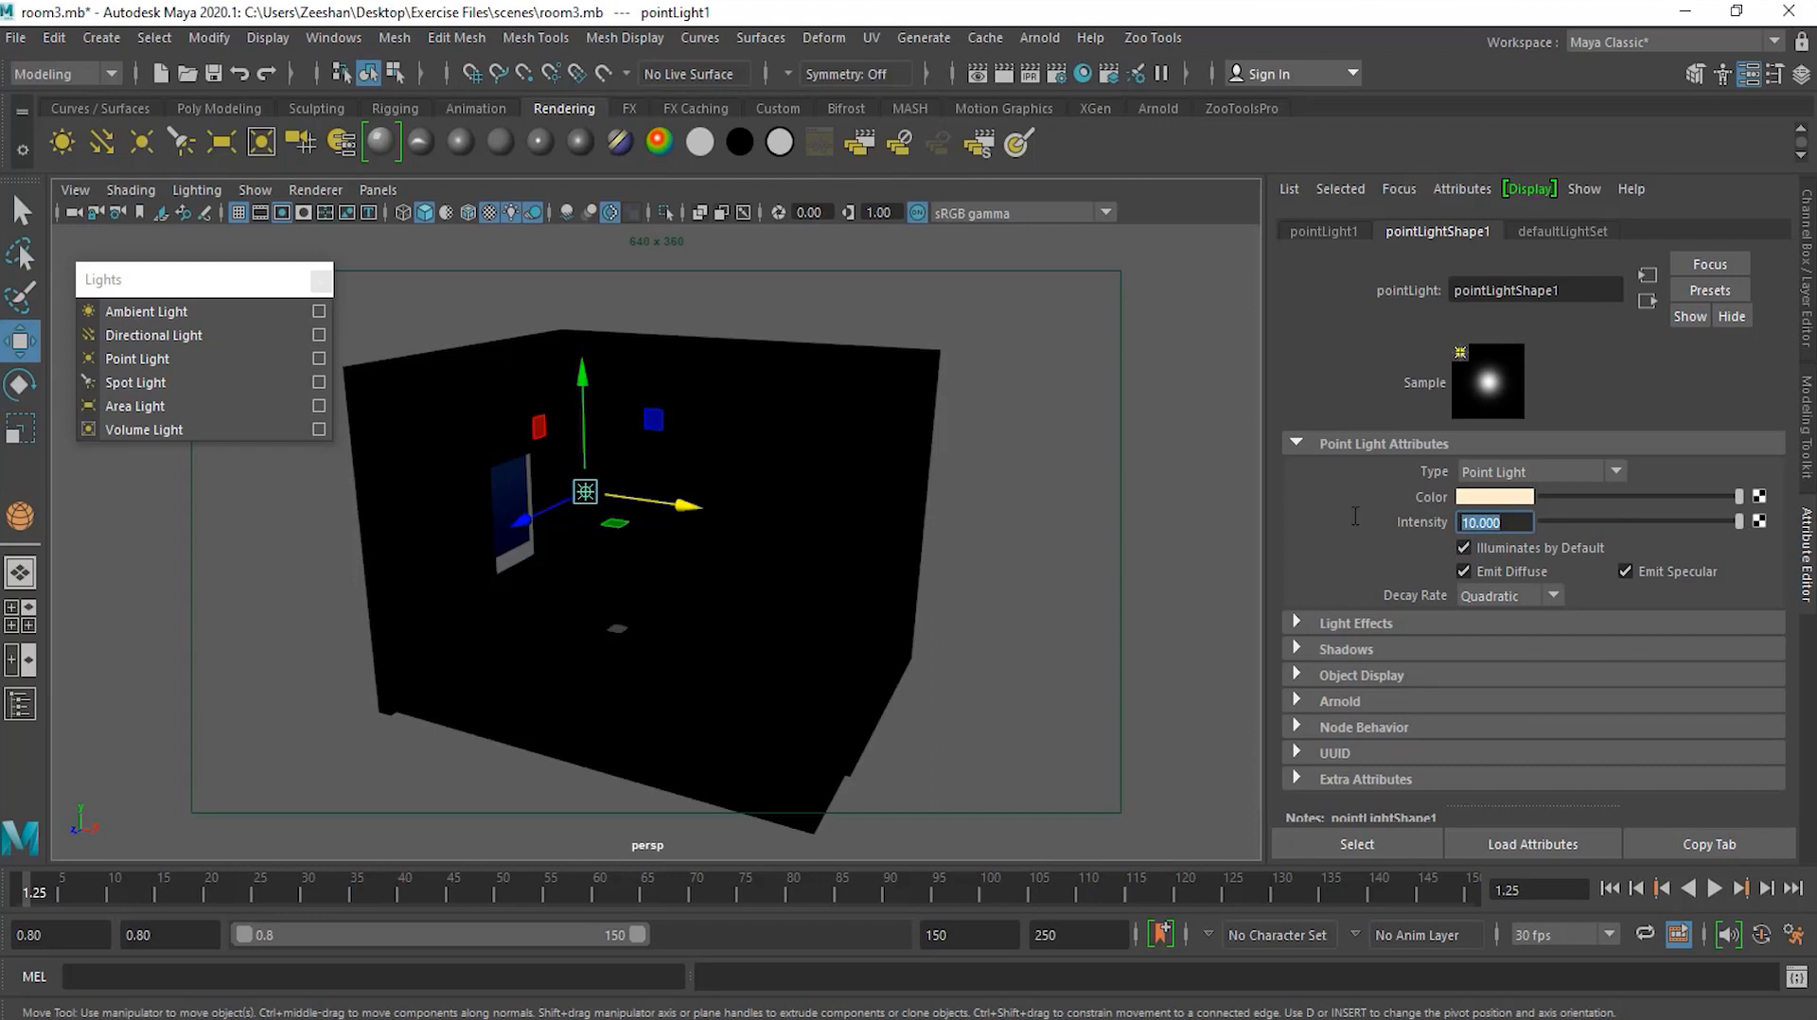
type("500")
key("Return")
Try point light intensities of 15000 and 30000 with the quadratic decay
left_click_drag(1642, 519, 1773, 530)
left_click_drag(1516, 522, 1416, 534)
type("15000")
key("Return")
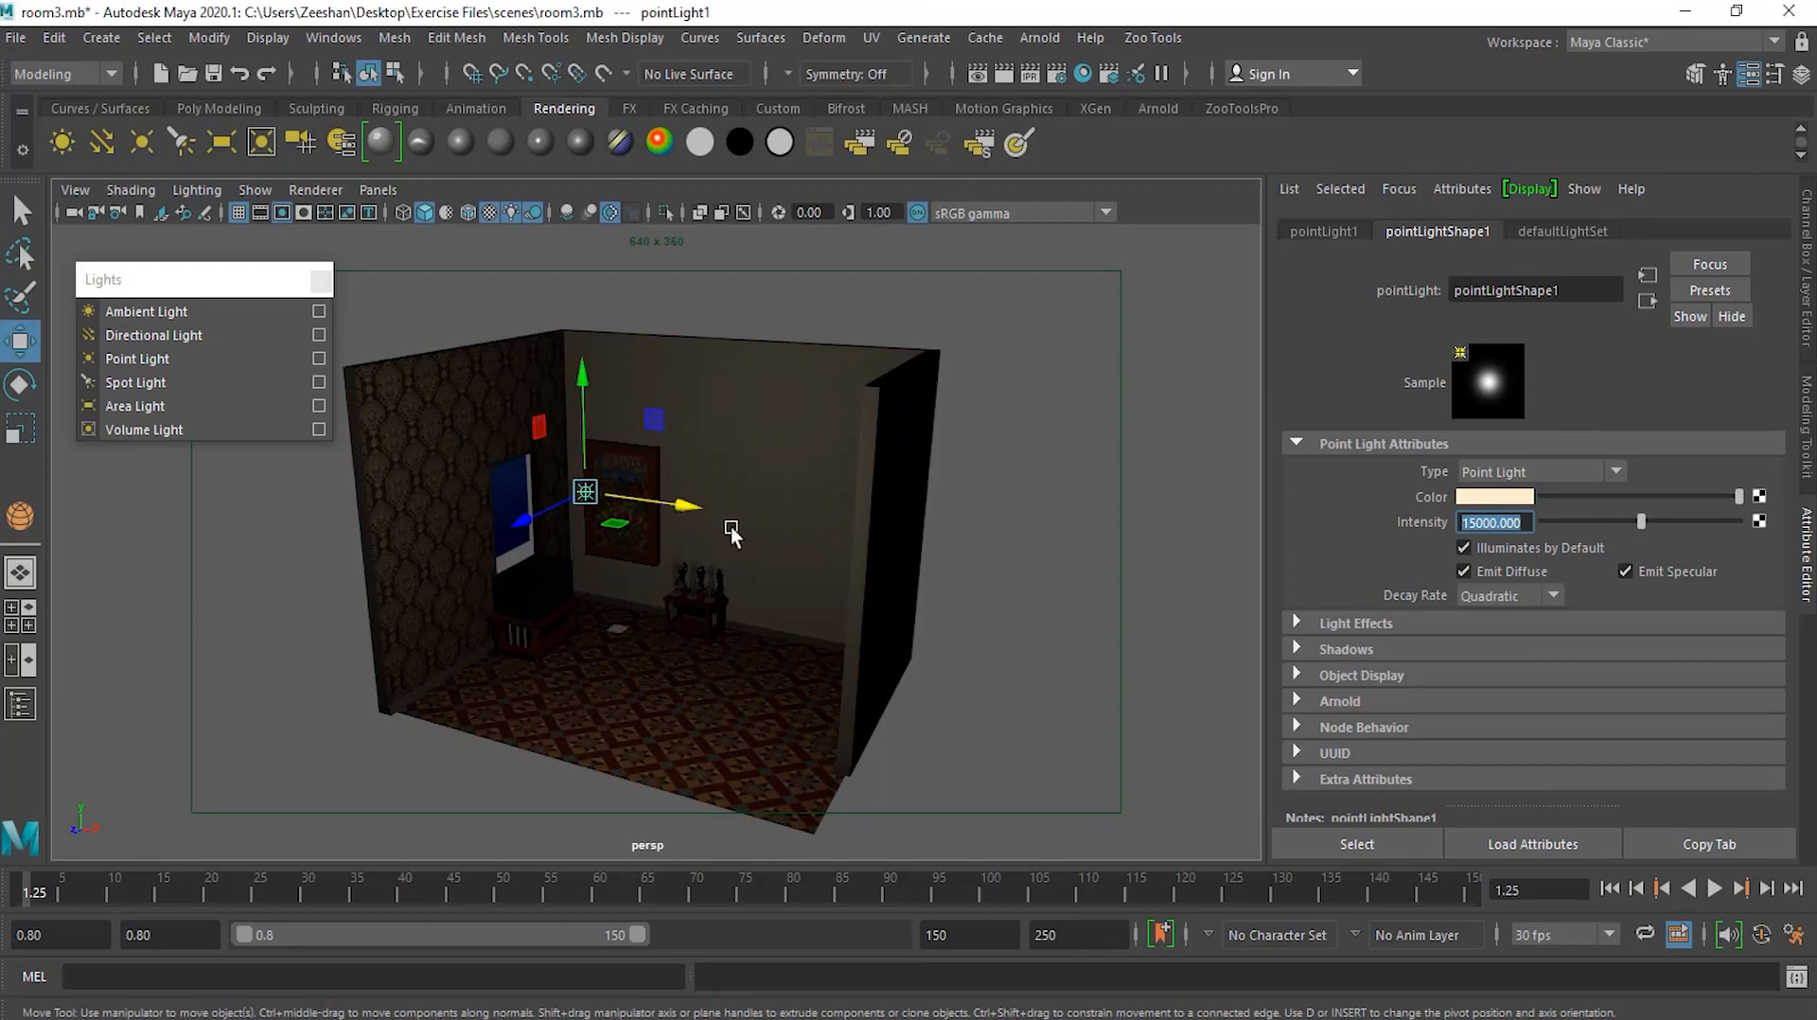
type("30000")
key("Return")
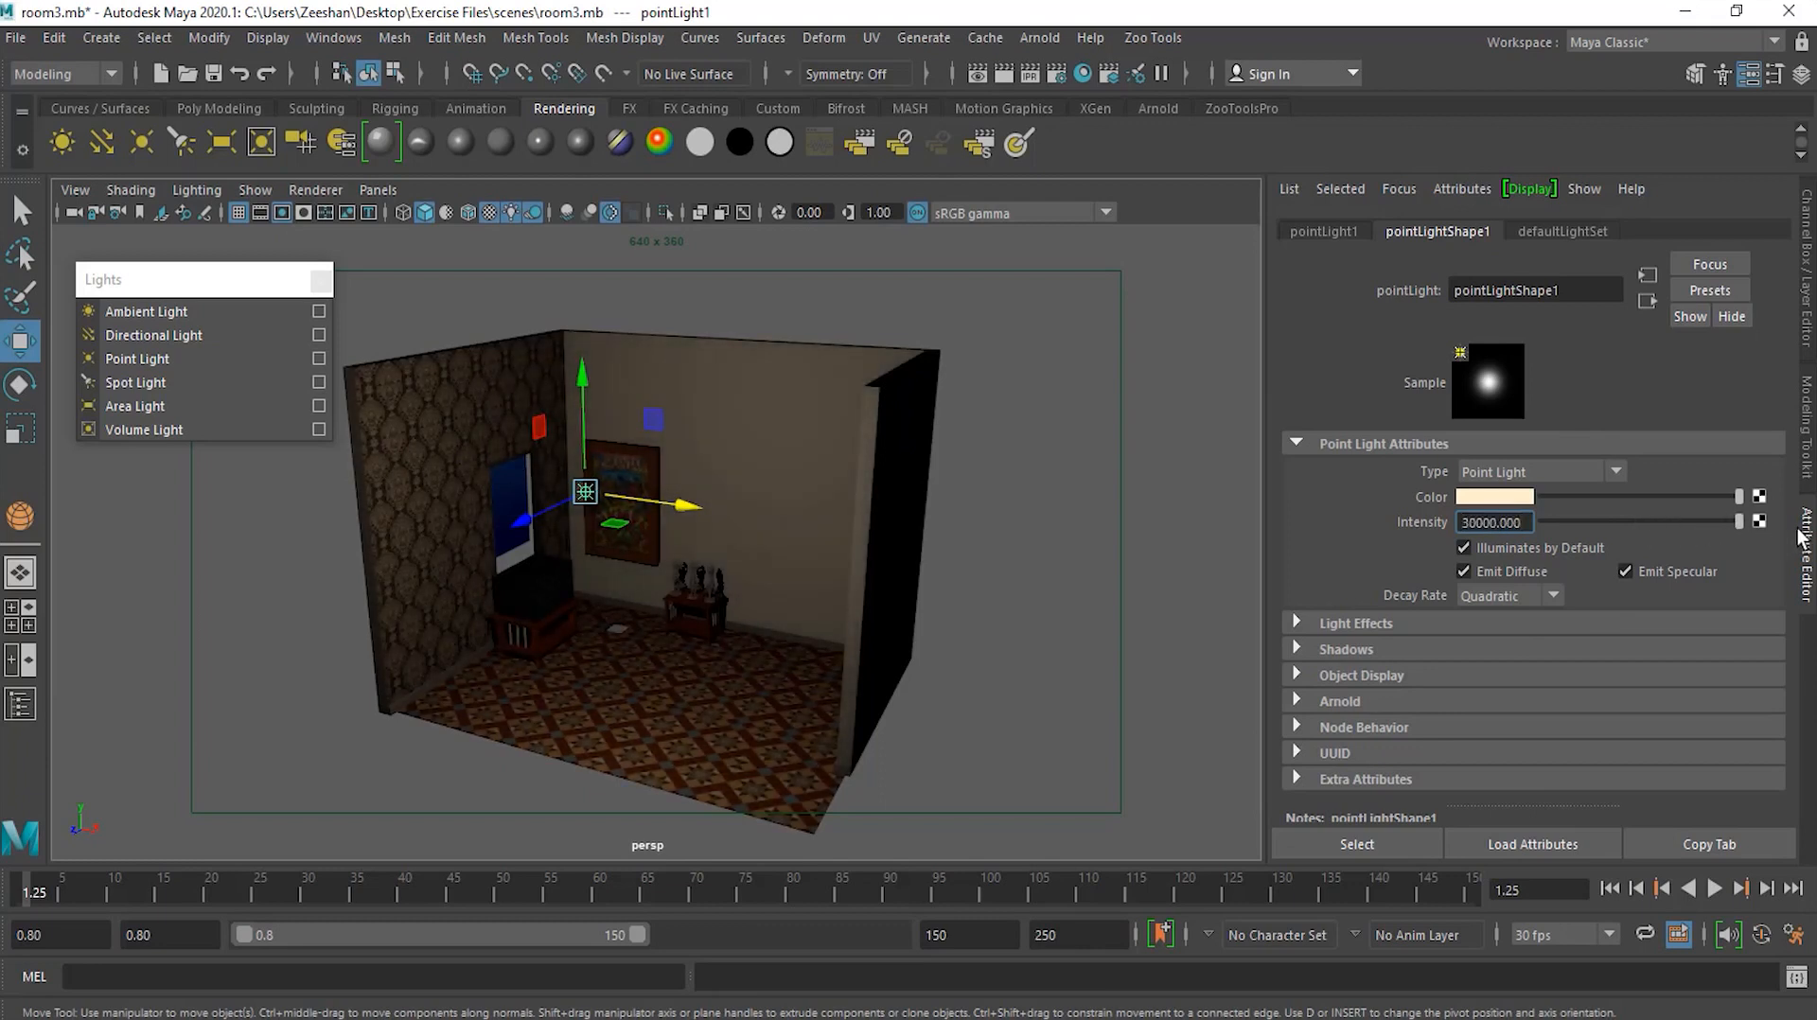
Try stronger point light intensities of 50000 and 100000
left_click_drag(1526, 523, 1374, 522)
type("50000")
key("Return")
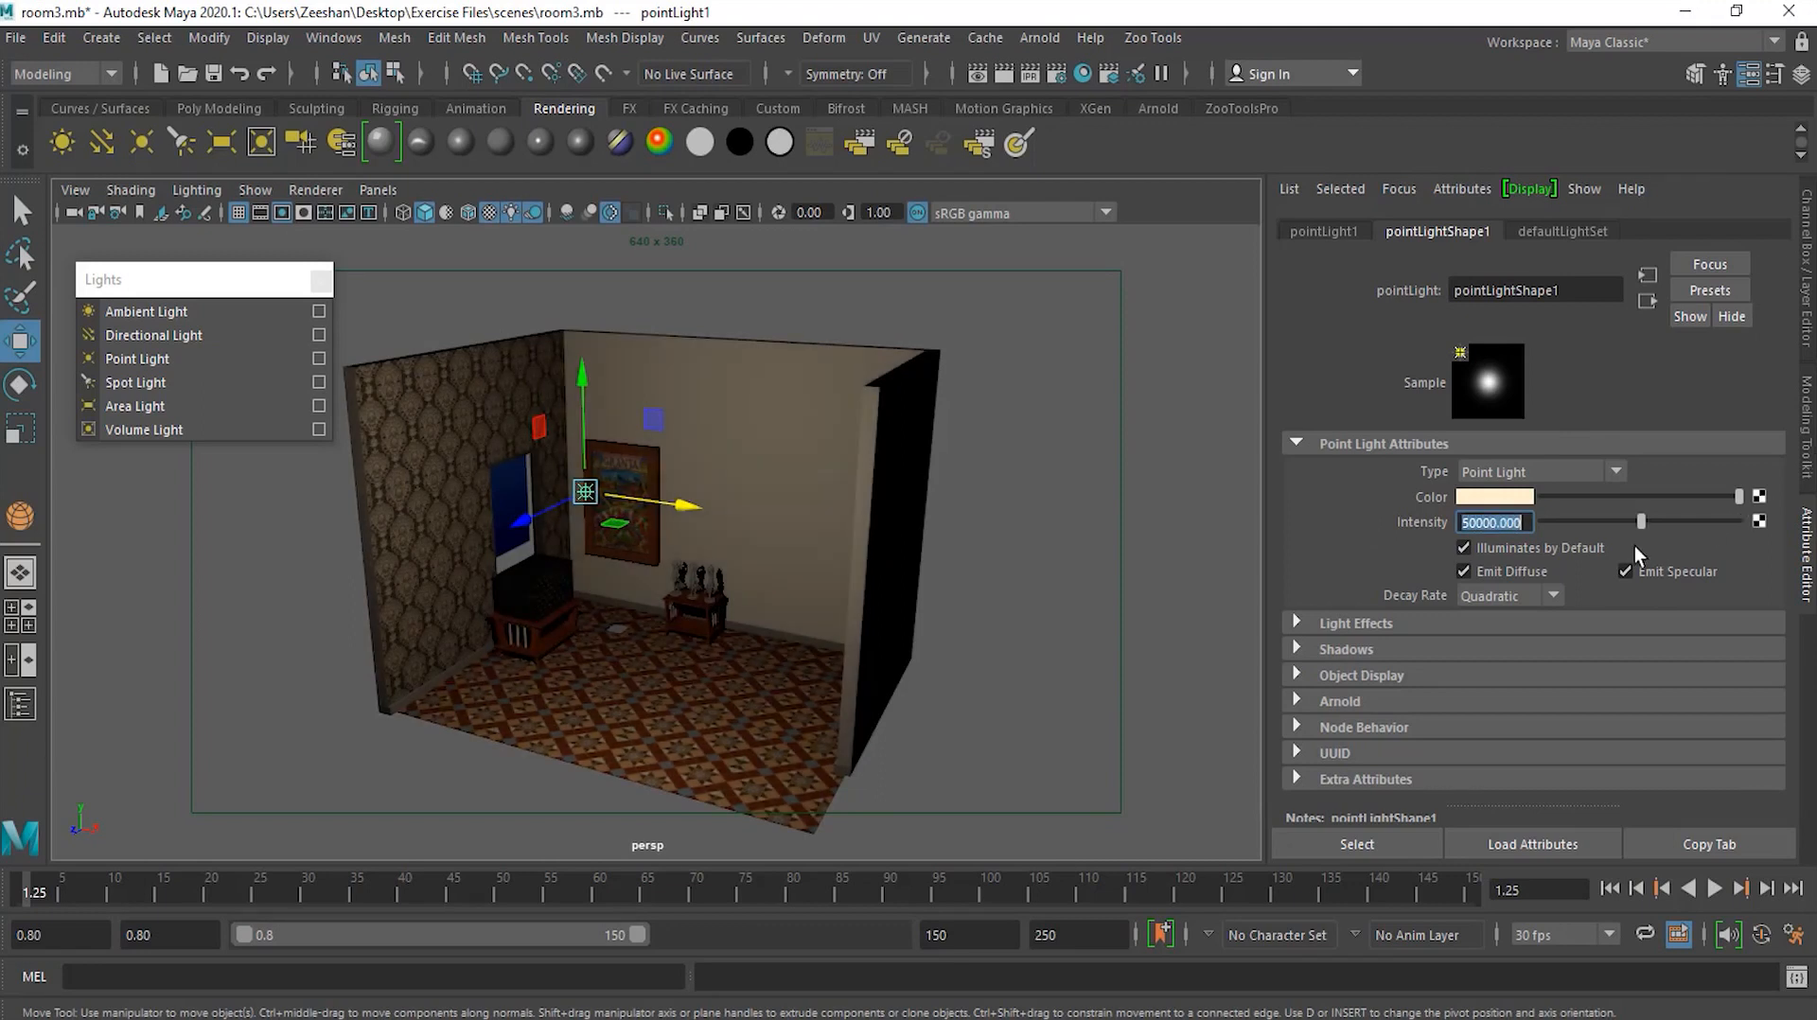
type("100000")
key("Return")
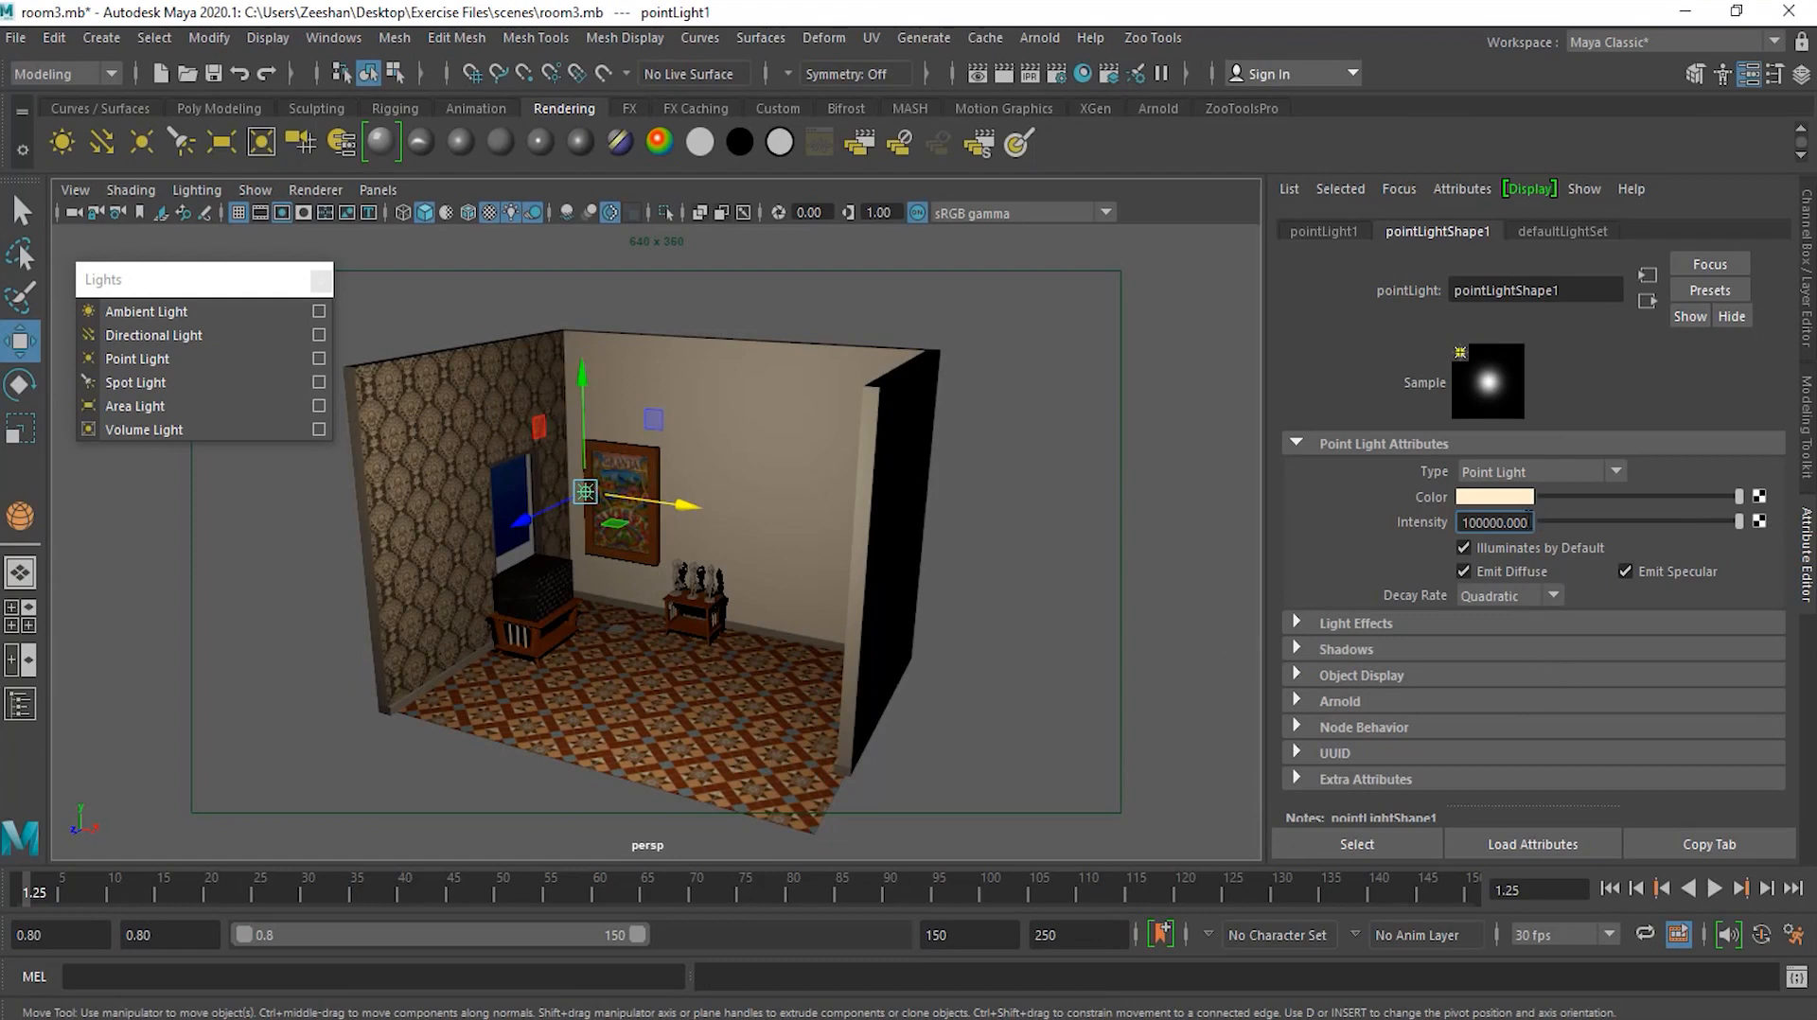
Try an extreme intensity of 100000000 on the point light, then bring it down to 0
left_click_drag(1527, 522, 1293, 522)
left_click(1506, 525)
left_click_drag(1504, 523, 1582, 525)
type("000")
key("Return")
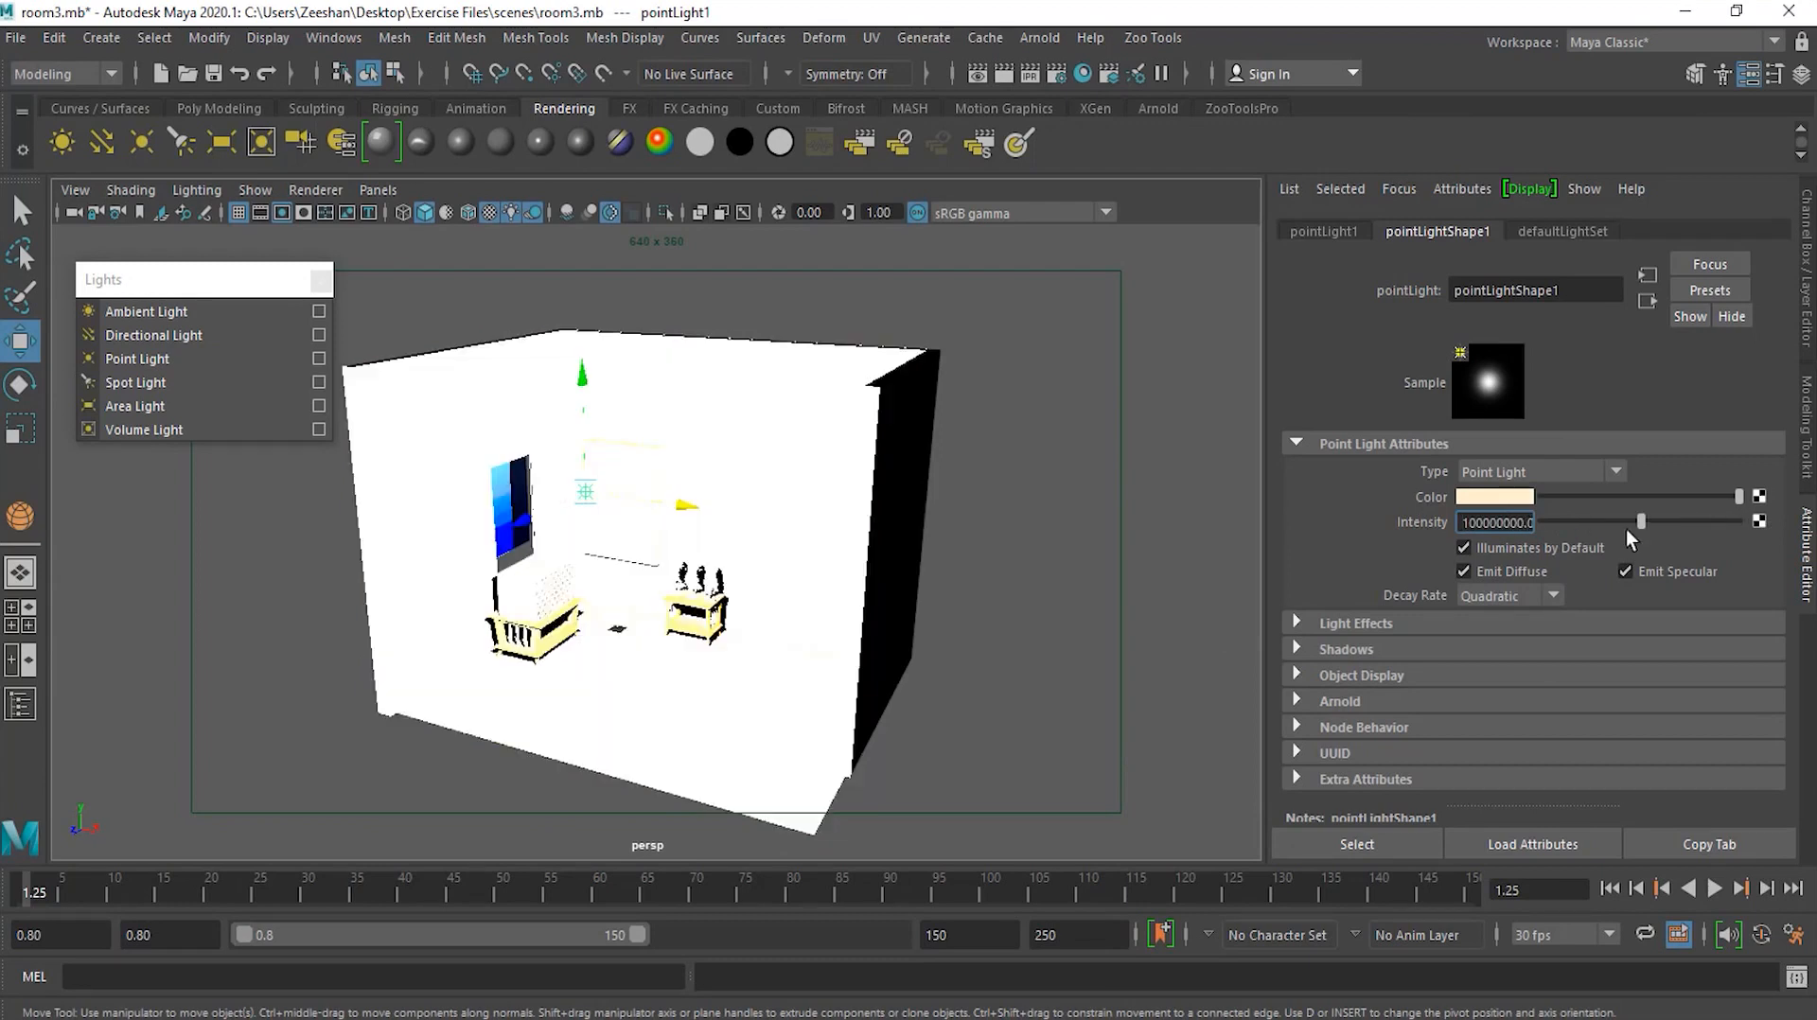
left_click_drag(1641, 523, 1615, 526)
left_click_drag(1589, 525, 1384, 521)
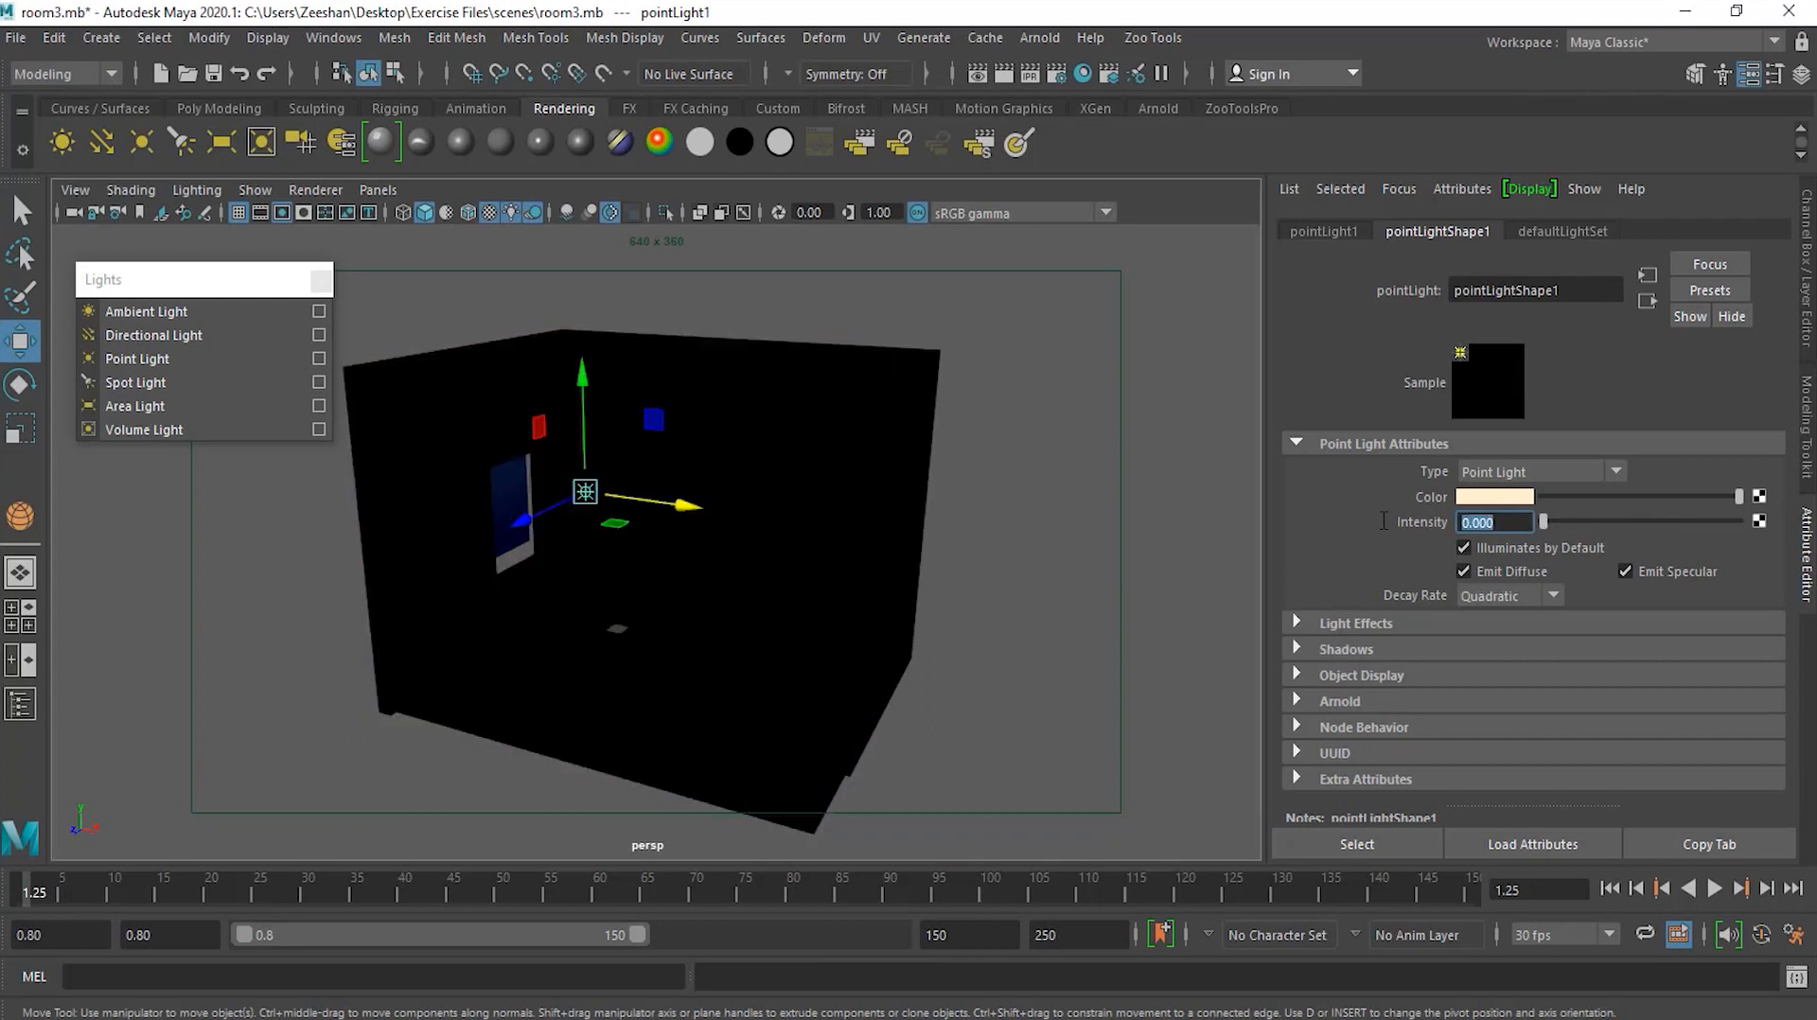
Set the point light's intensity to 500000, then reduce it to 50000
type("500000")
key("Return")
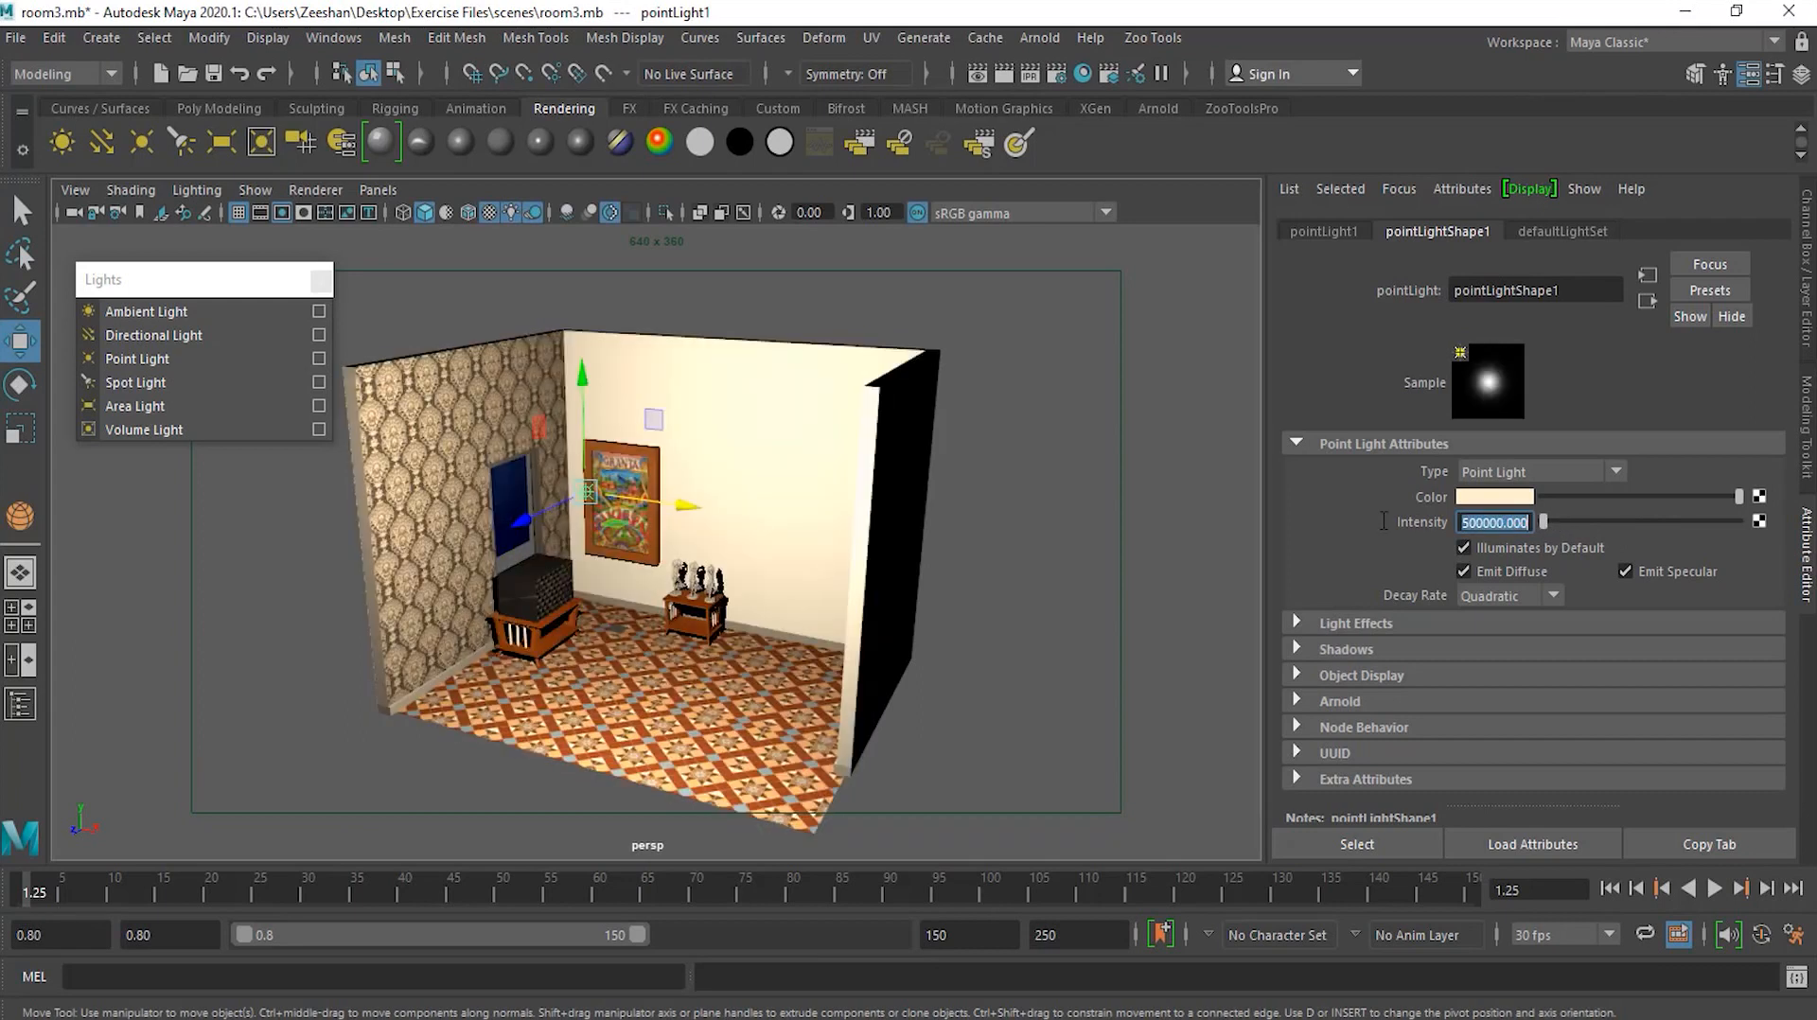
left_click(1497, 522)
key("BackSpace")
key("Return")
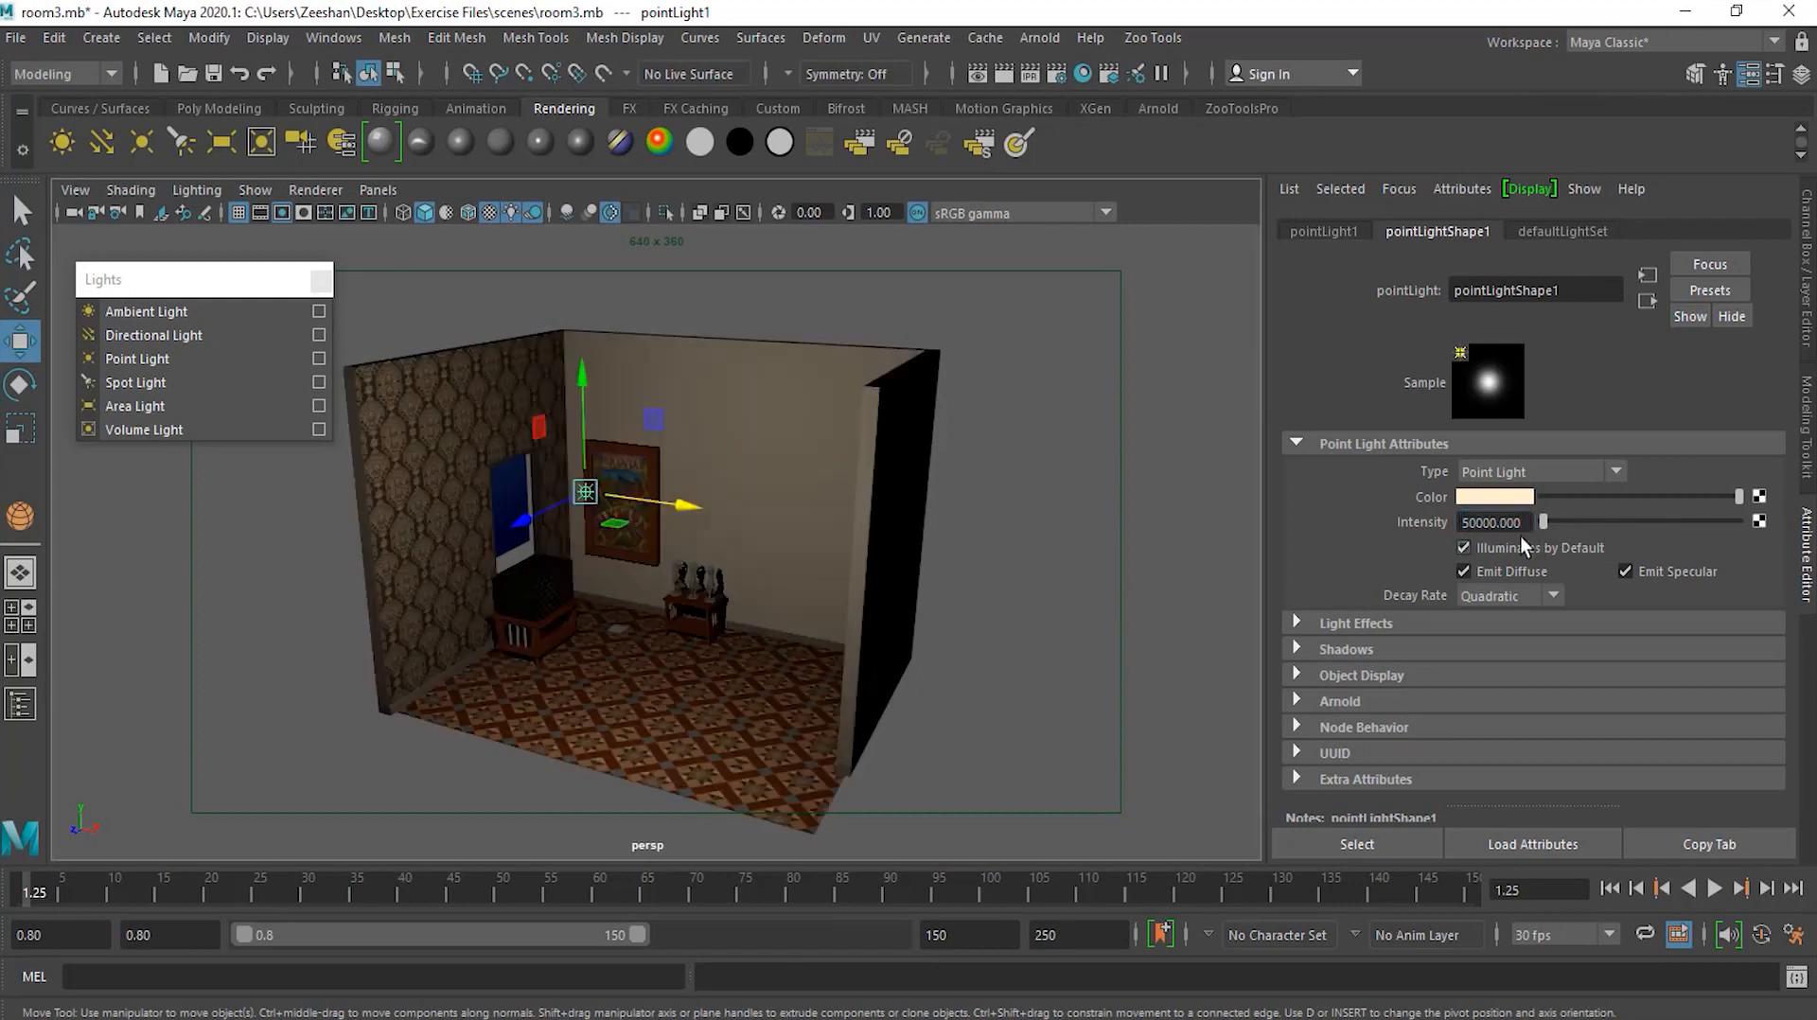
Raise the point light's intensity through 80000 and 120000 to 320000
left_click(1468, 523)
key("BackSpace")
type("8")
key("Return")
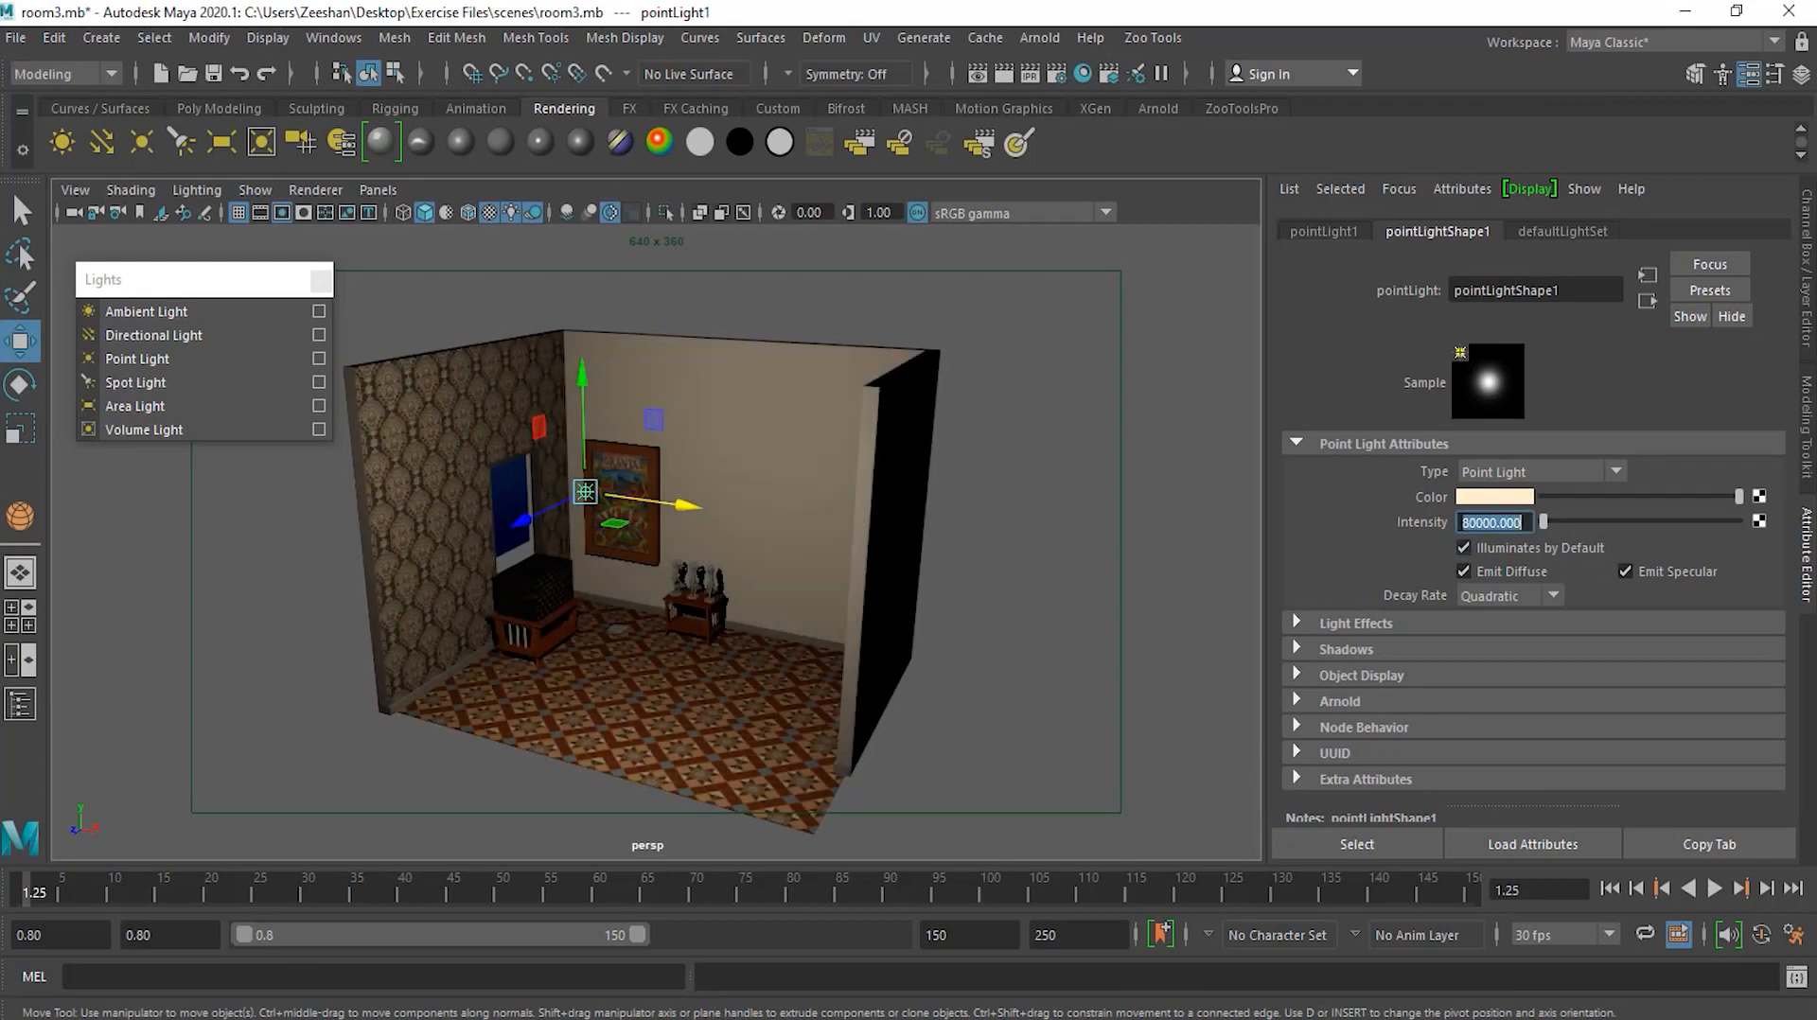
left_click(1463, 523)
type("12")
key("Return")
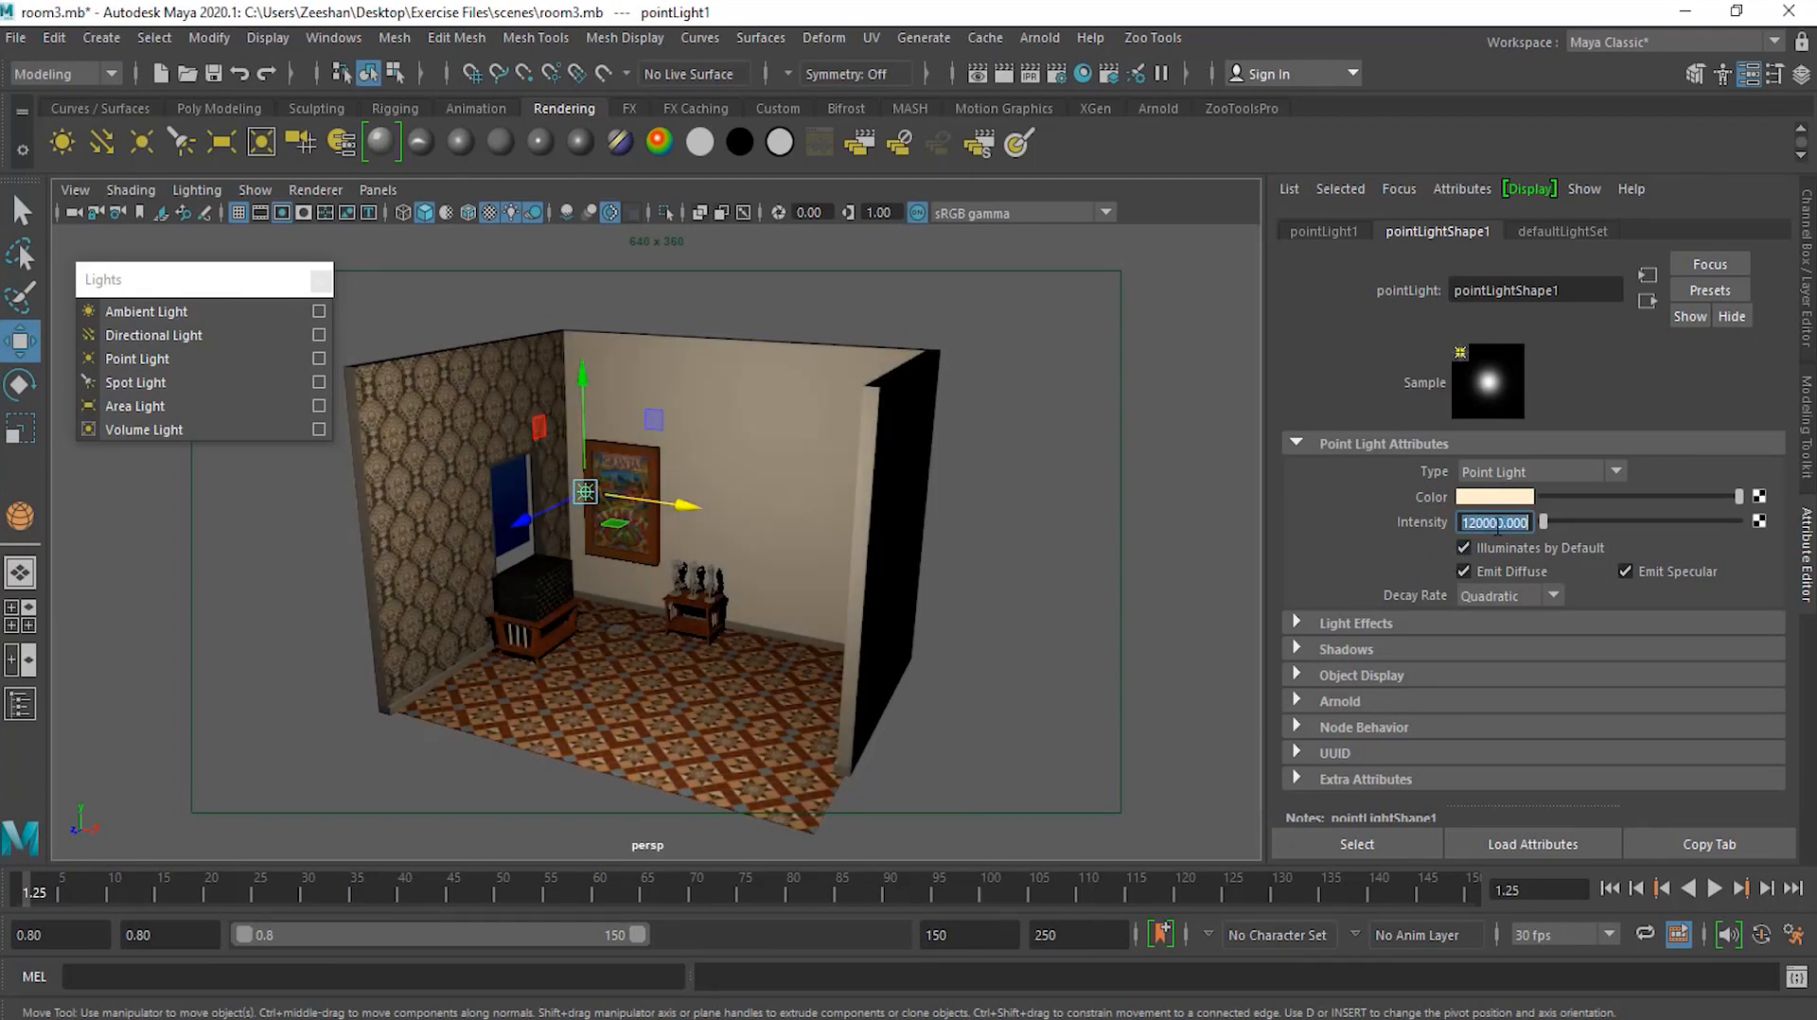
left_click(1465, 524)
type("3")
key("Return")
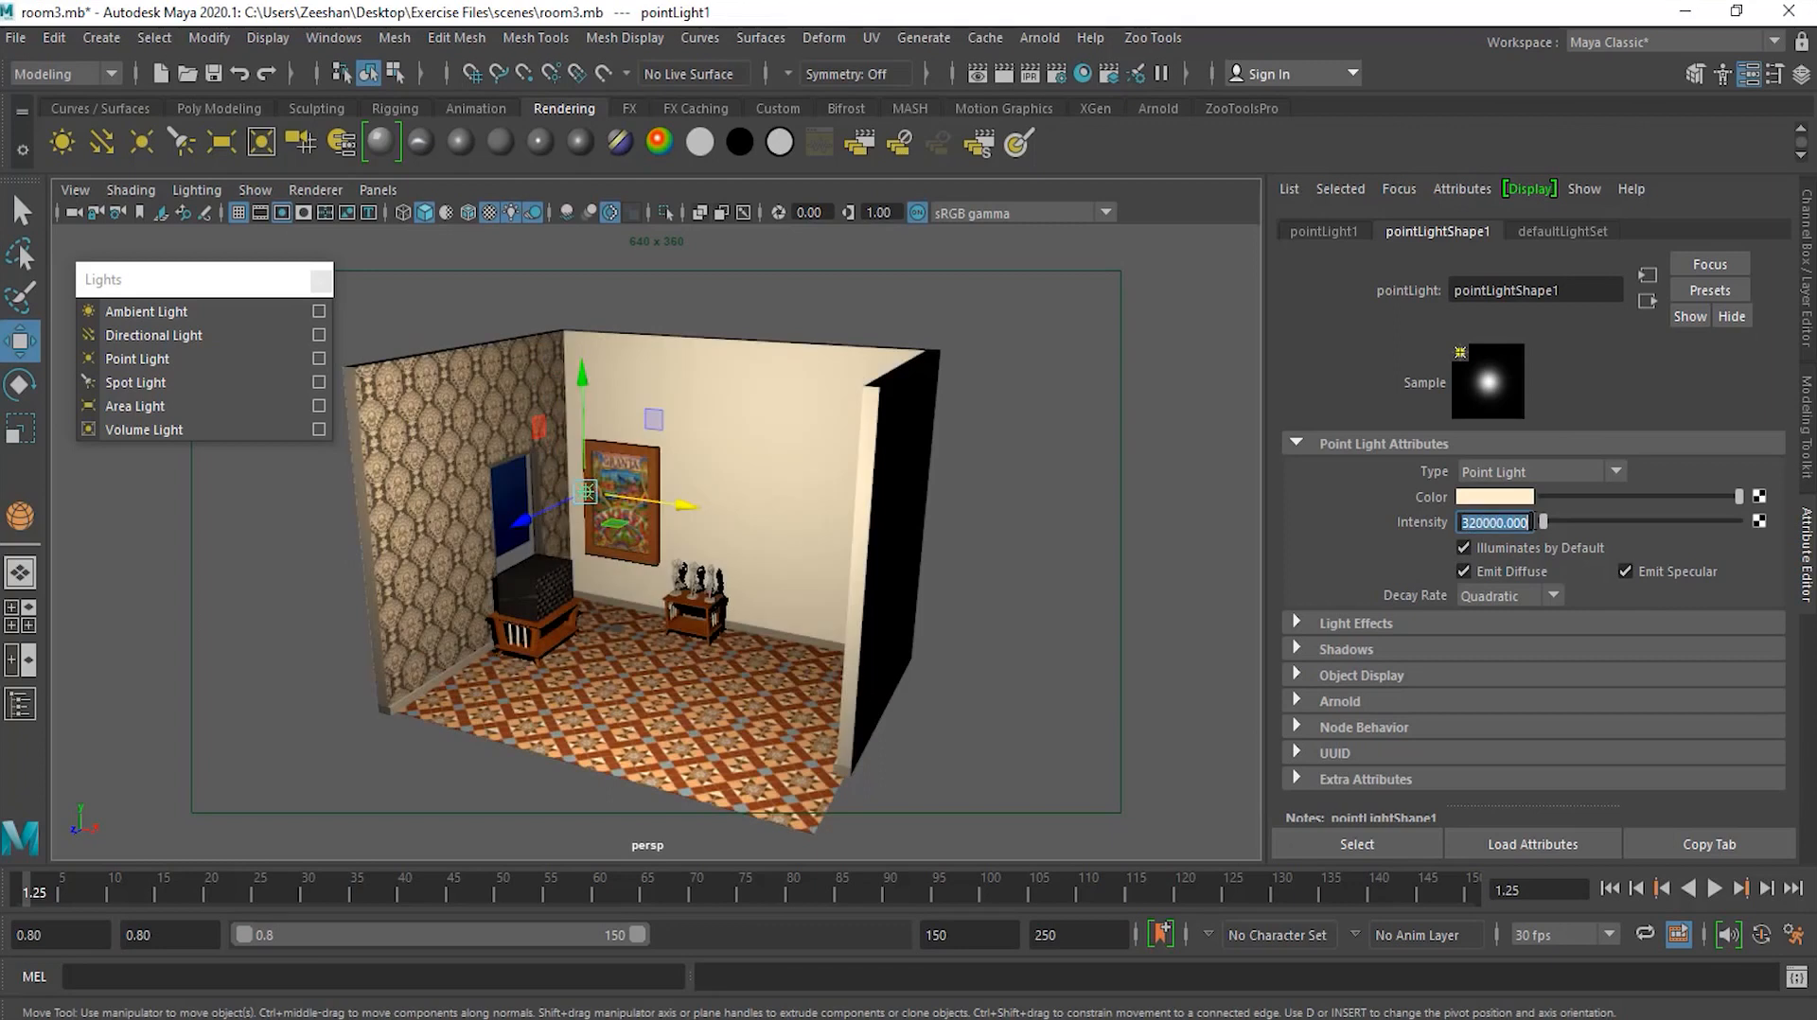
Move the point light out of the room to a point far in front of its open side
left_click_drag(654, 503, 86, 793)
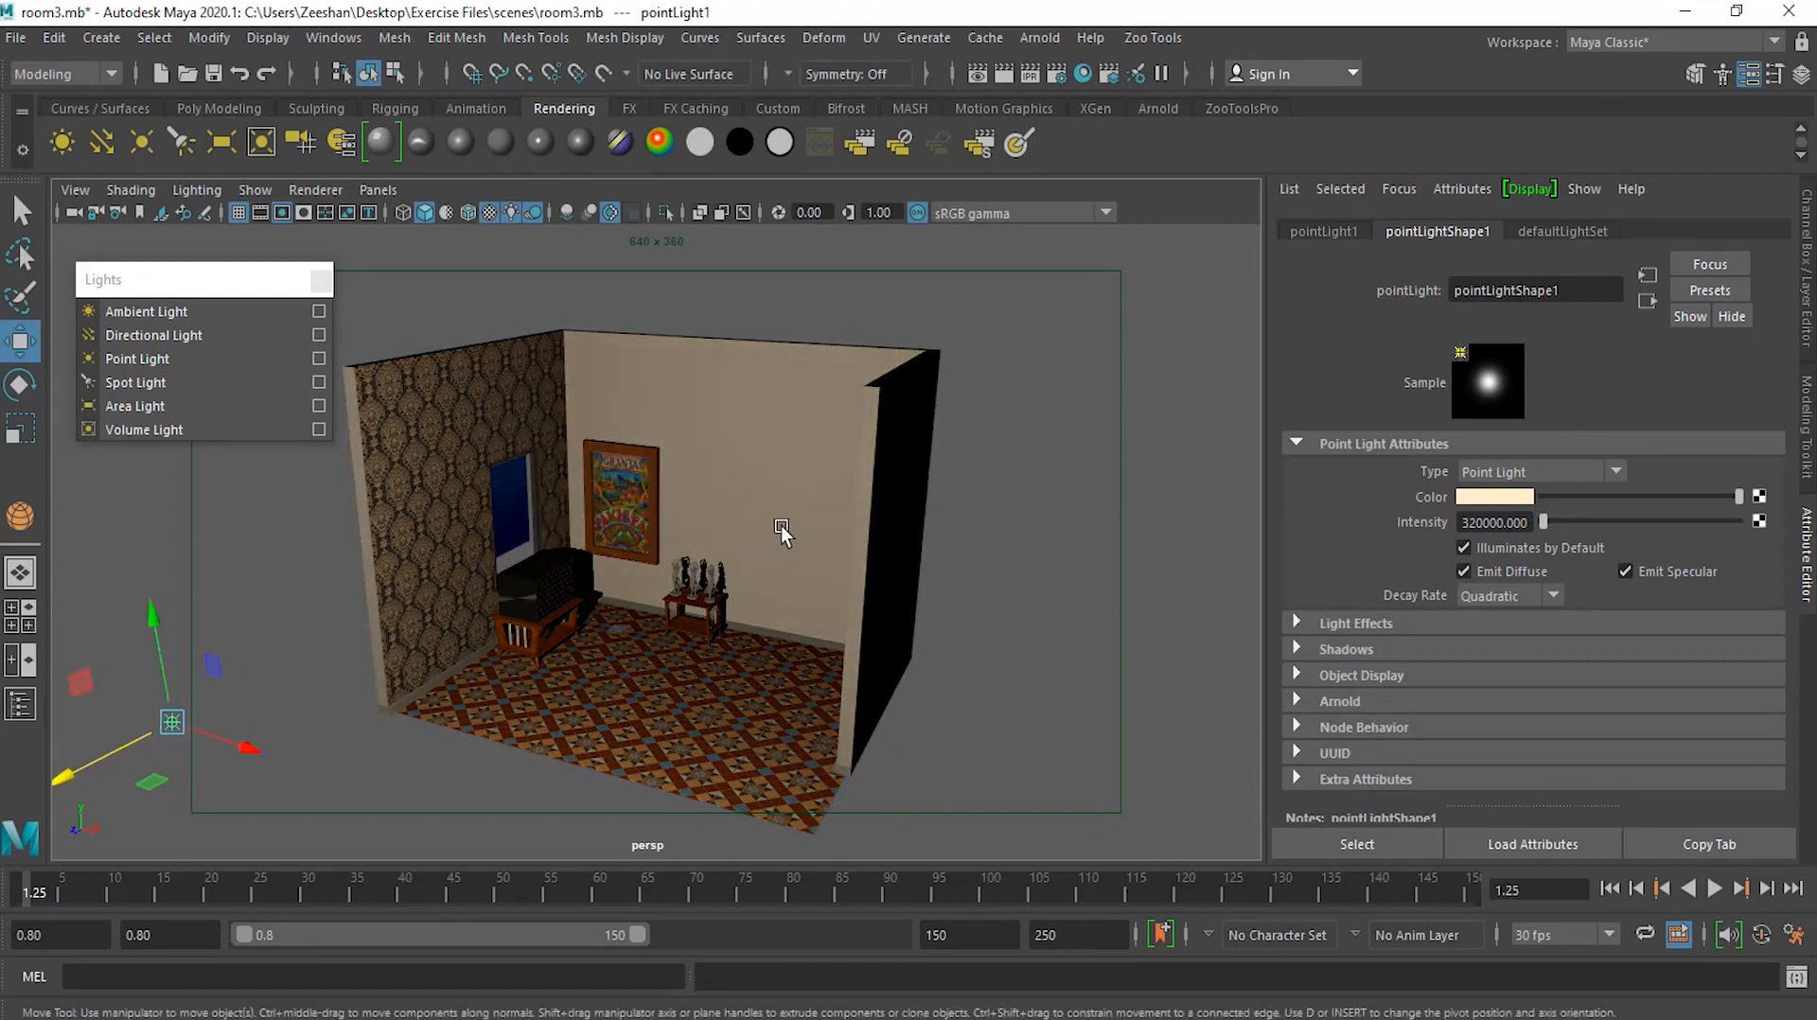
right_click_drag(804, 502, 682, 515, "alt")
left_click_drag(339, 667, 146, 775)
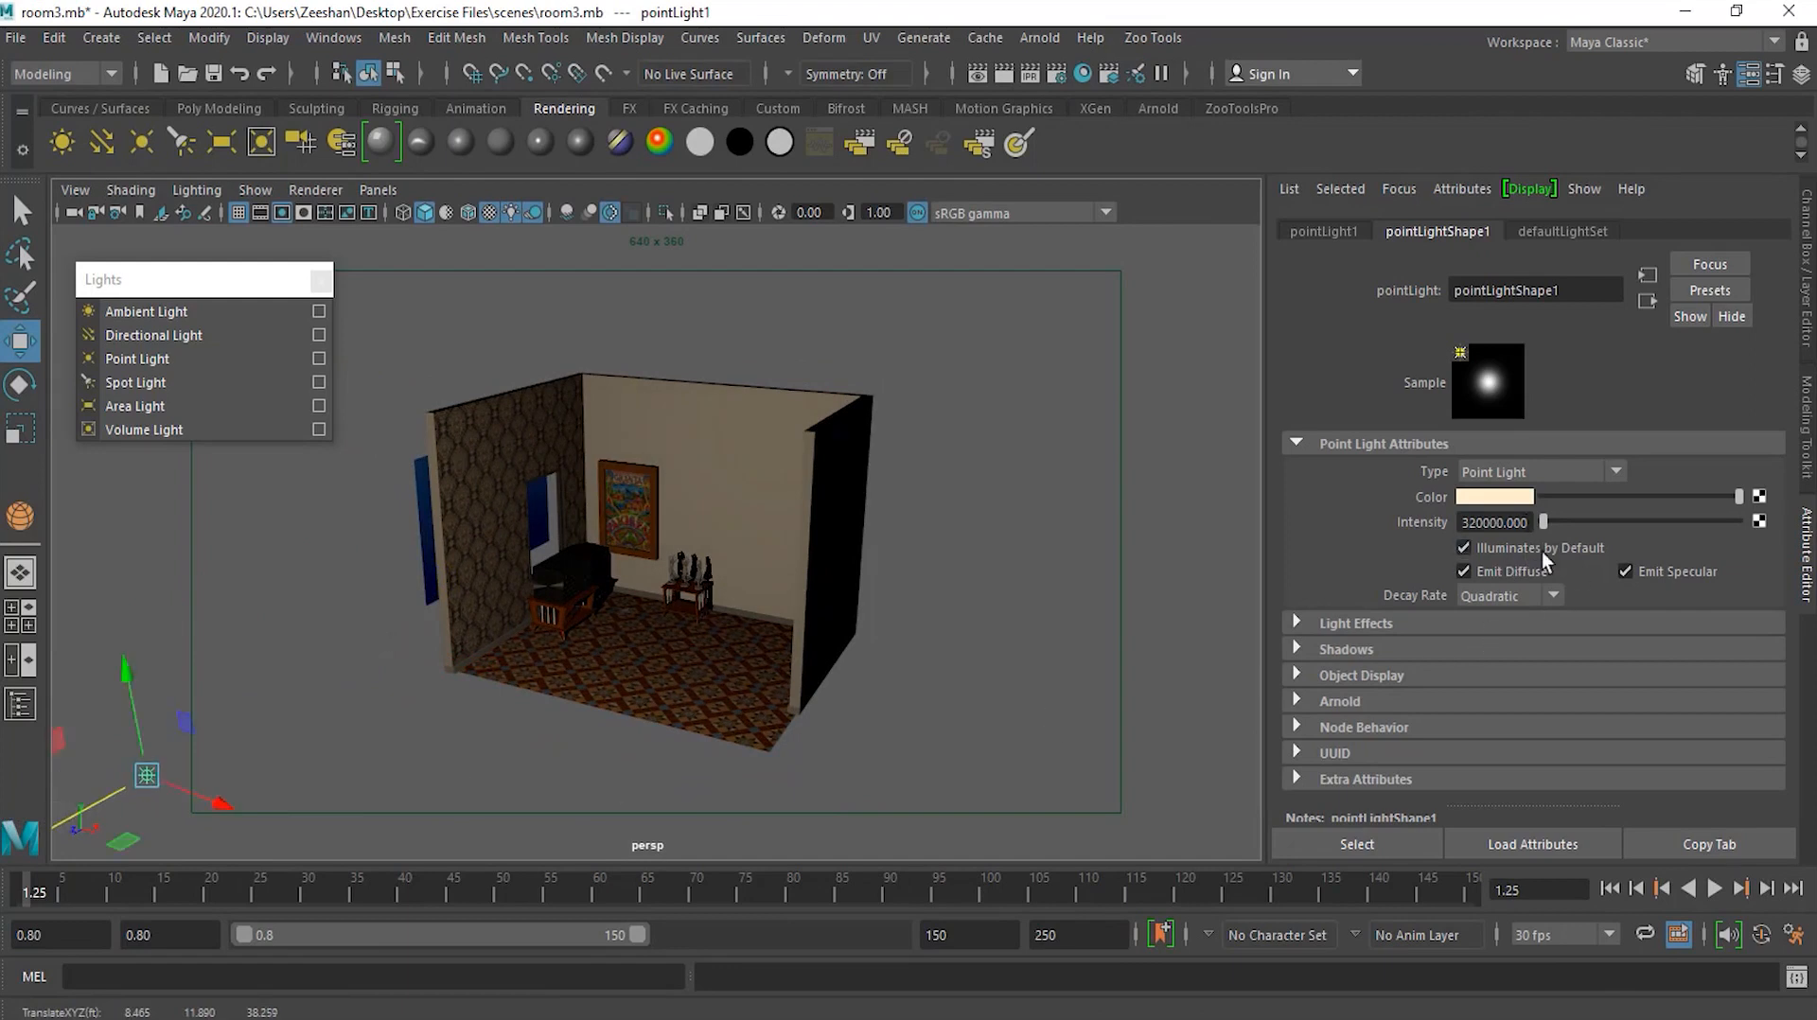
Try the light with No Decay at intensity 1 and move it even farther from the room
left_click(1536, 594)
left_click(1530, 617)
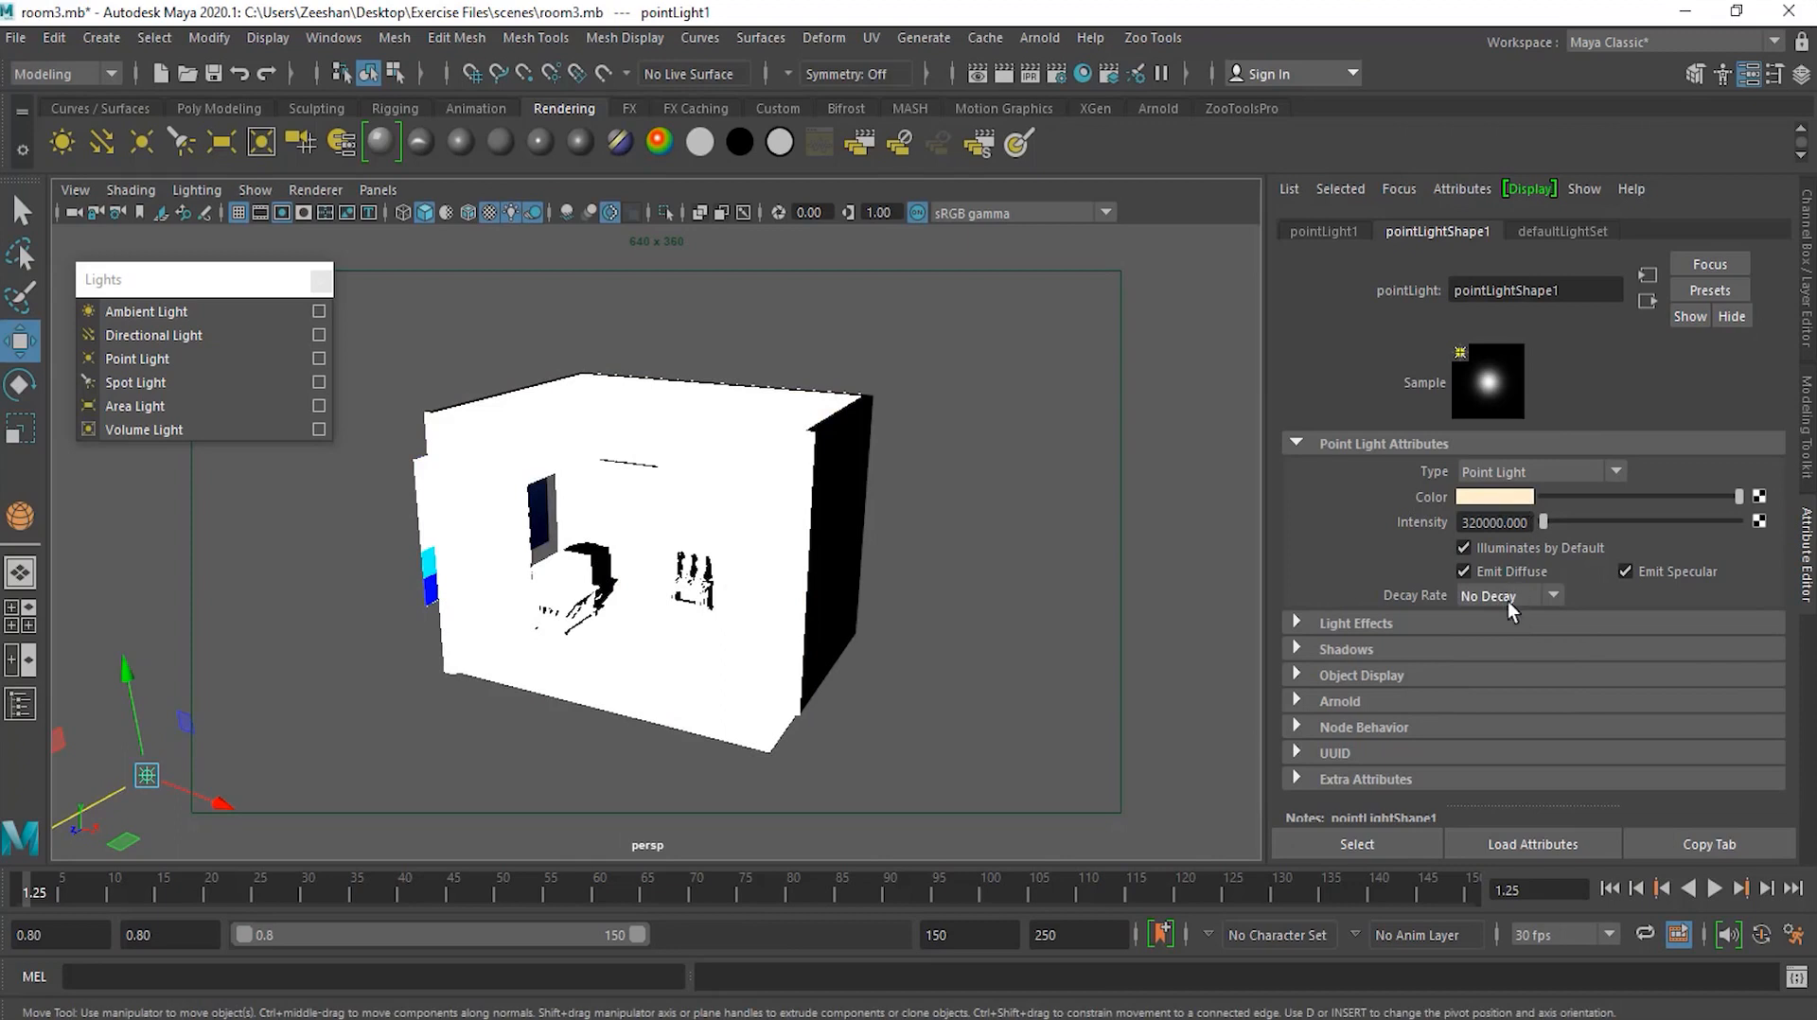
left_click_drag(1527, 526, 1387, 523)
type("1")
key("Return")
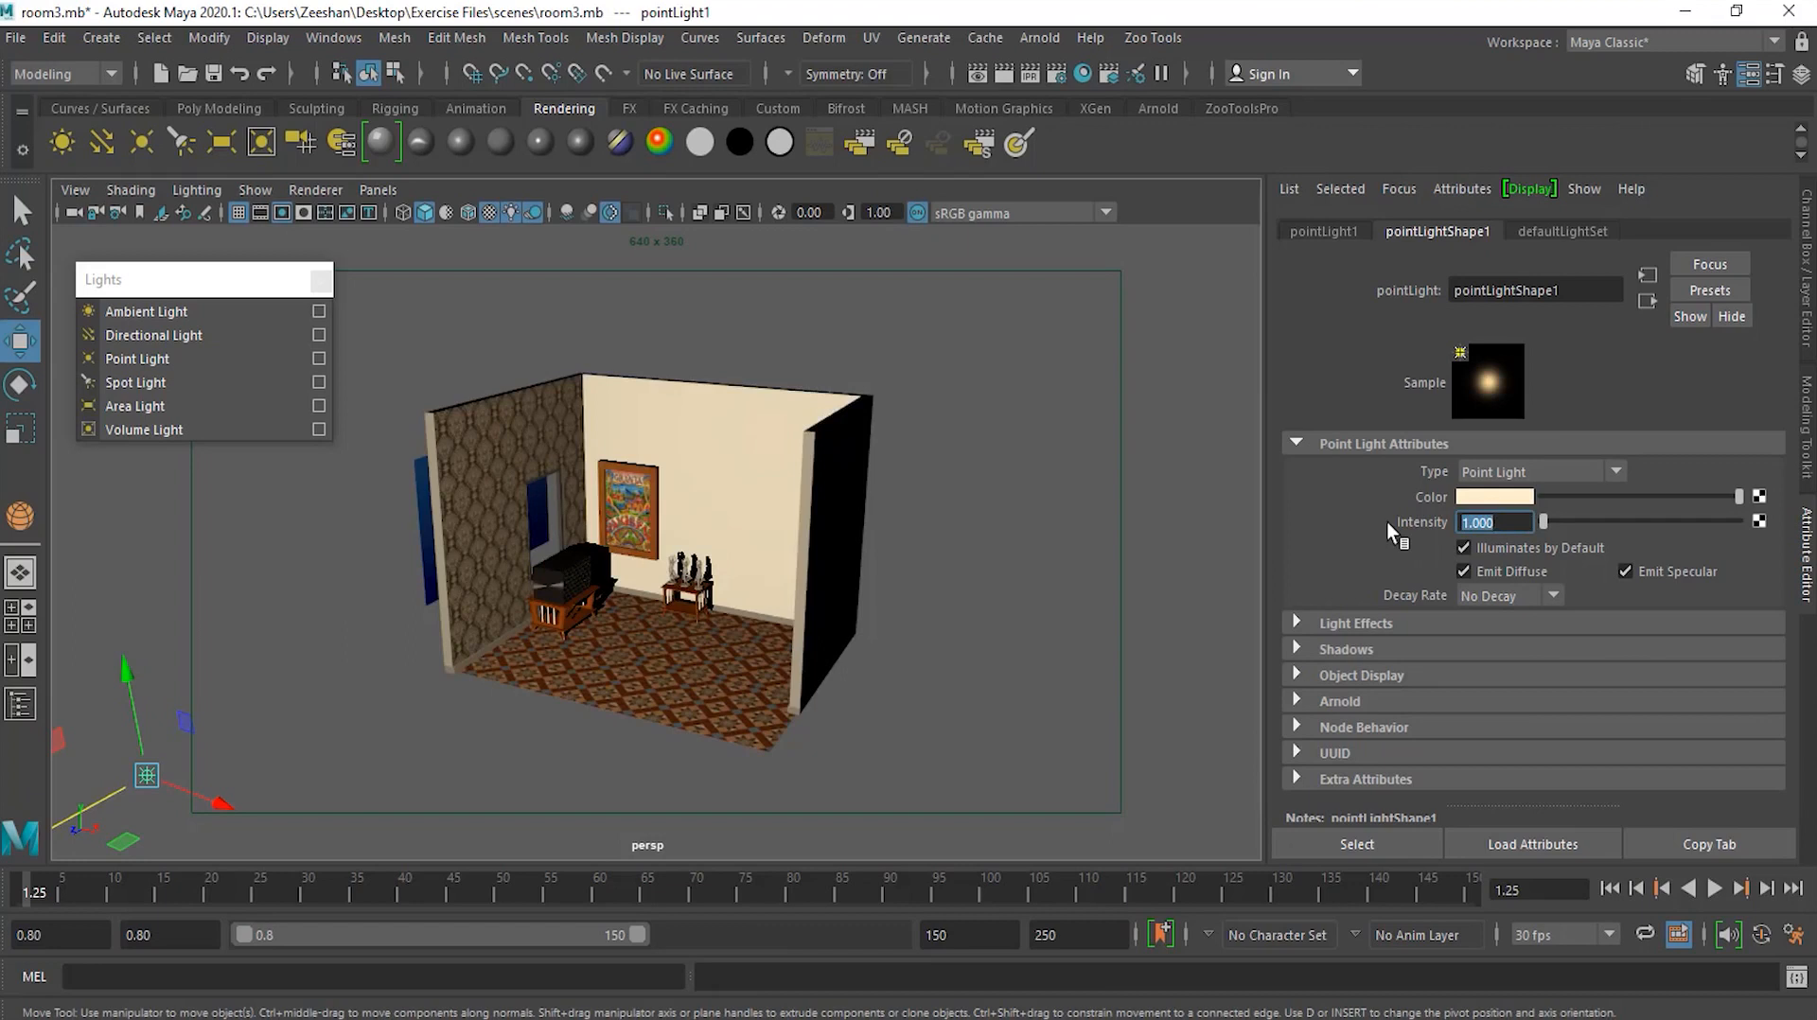
left_click(100, 807)
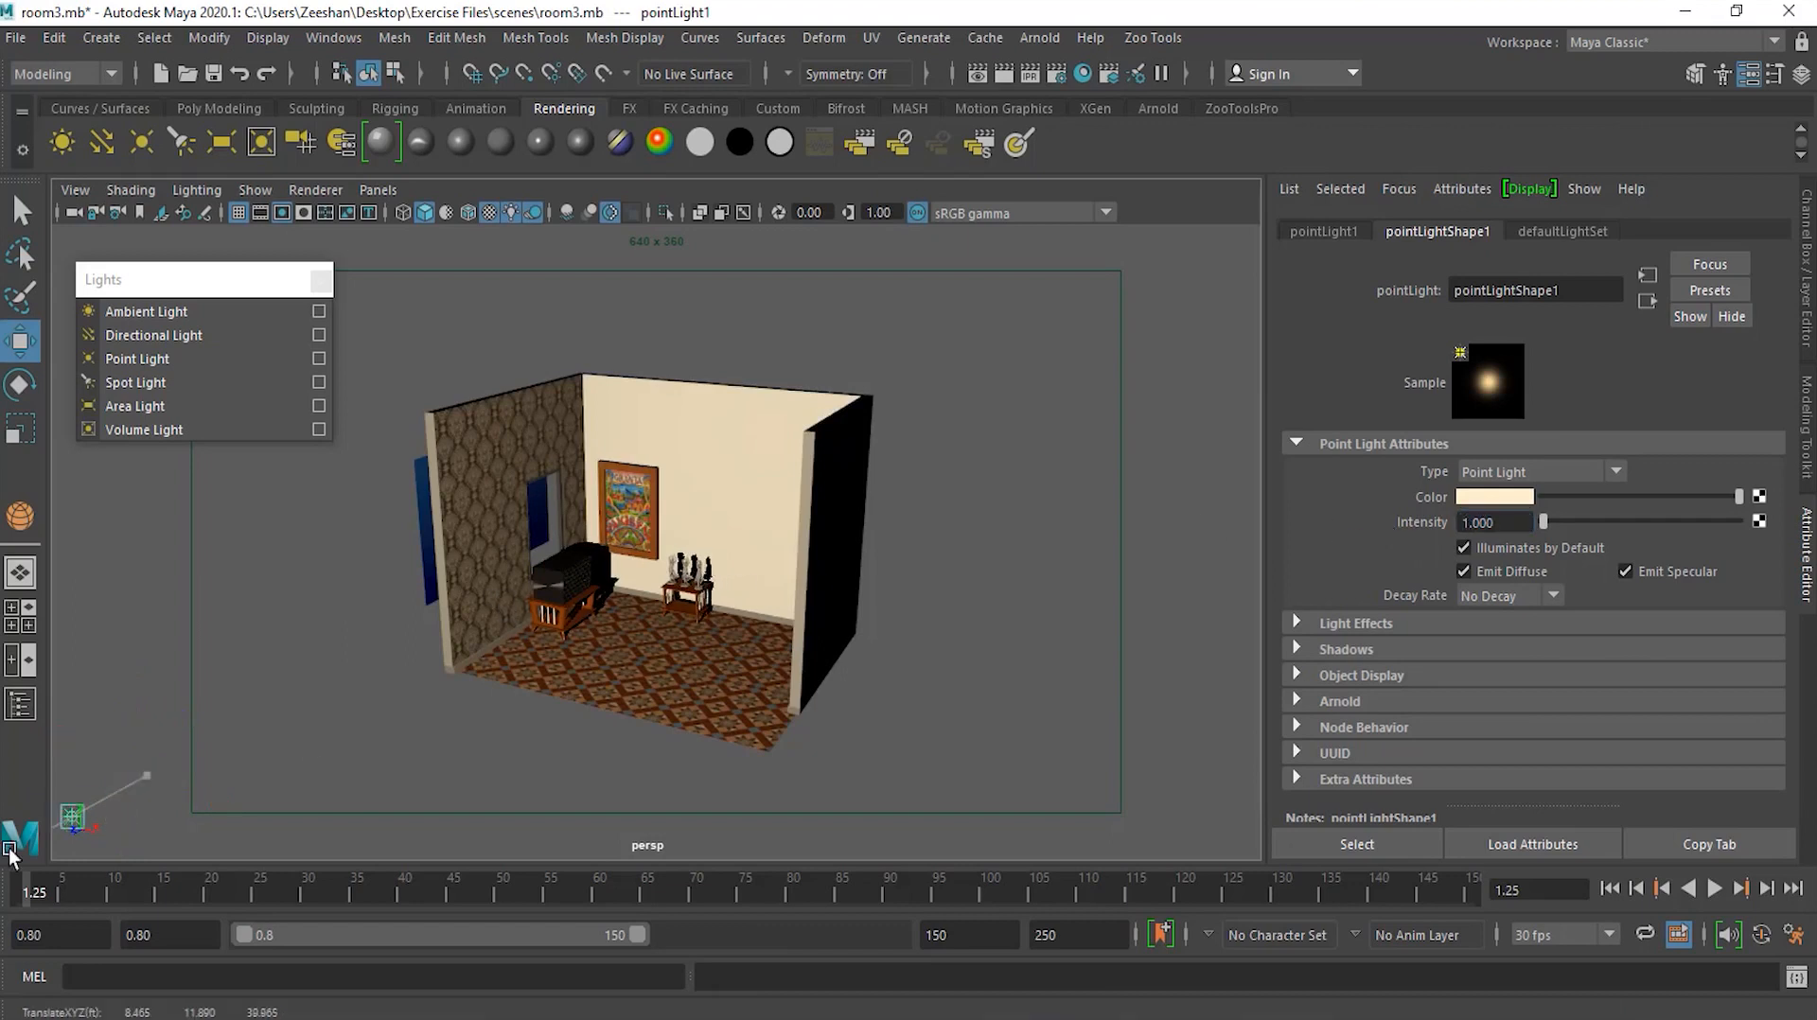
left_click_drag(0, 885, 0, 880)
Return the decay rate to Quadratic and try an intensity of 3200000 before reducing it to 320000
left_click(1514, 598)
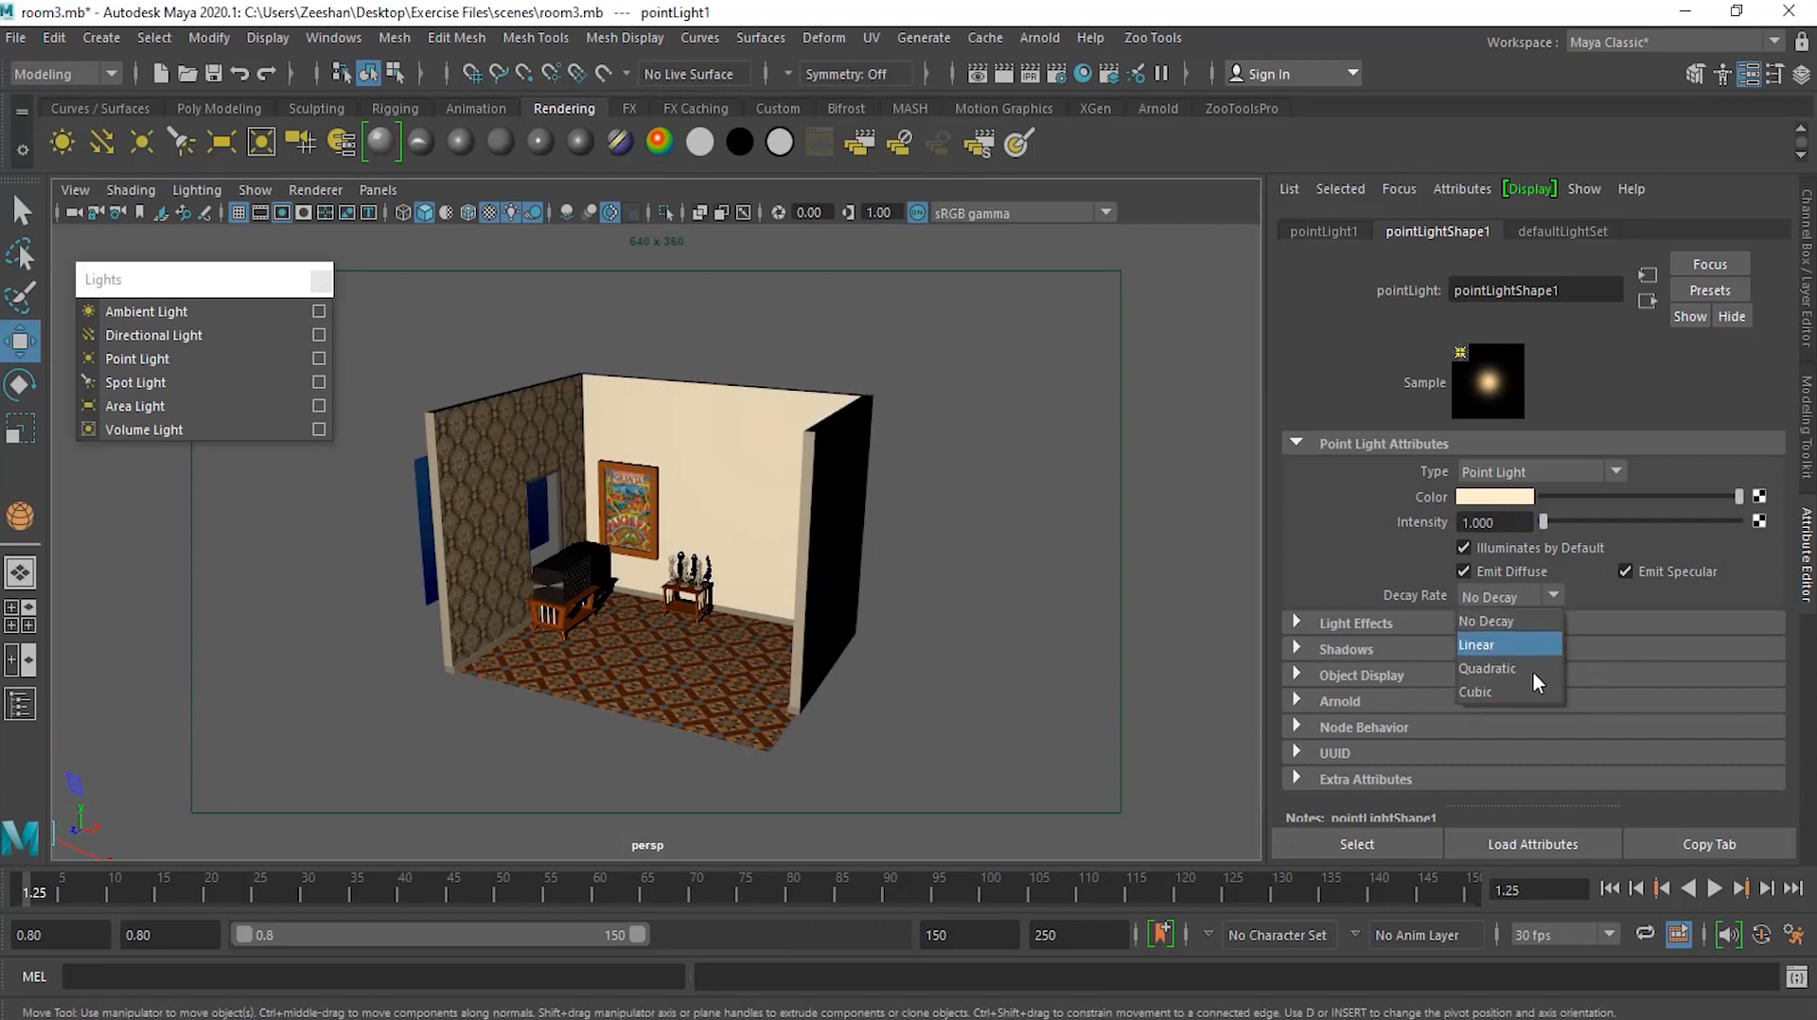
left_click(1531, 668)
left_click_drag(1514, 521, 1308, 523)
type("3200000")
key("Return")
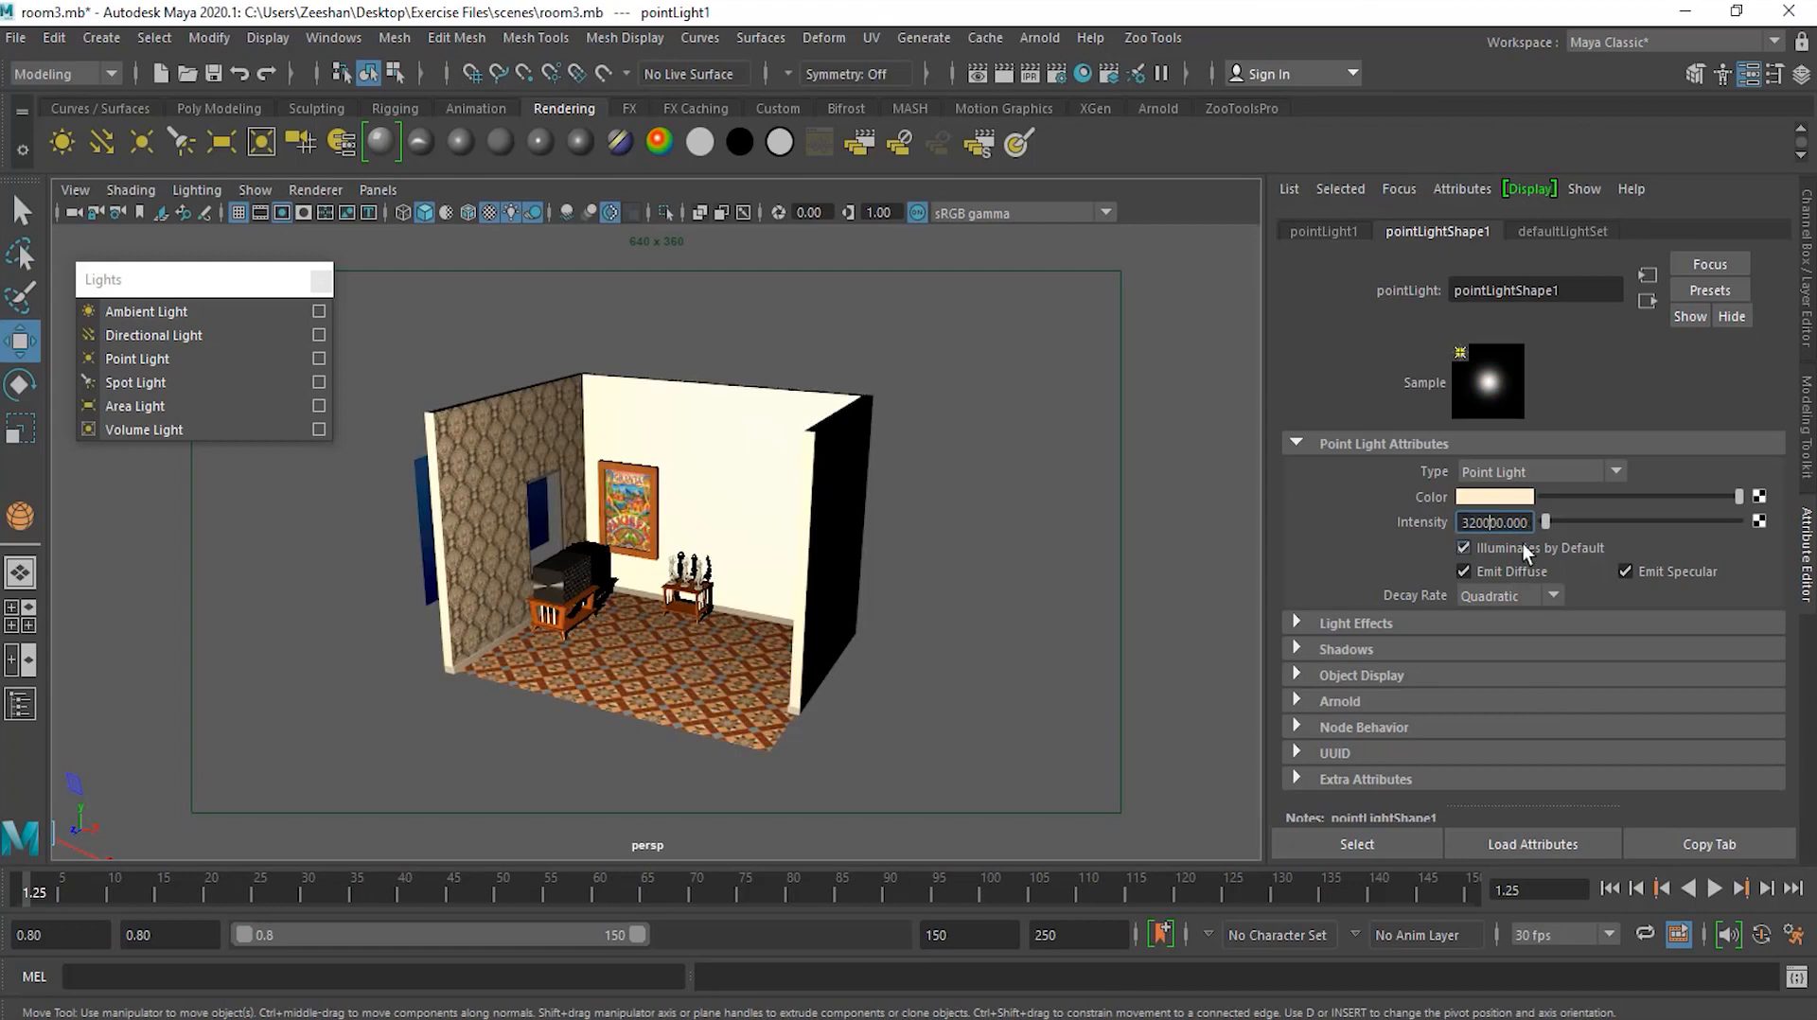
key("BackSpace")
key("Return")
Compare the quadratic falloff by moving the point light close to the back wall, then back out in front of the room
scroll(560, 649, "down", 3)
left_click_drag(204, 763, 747, 550)
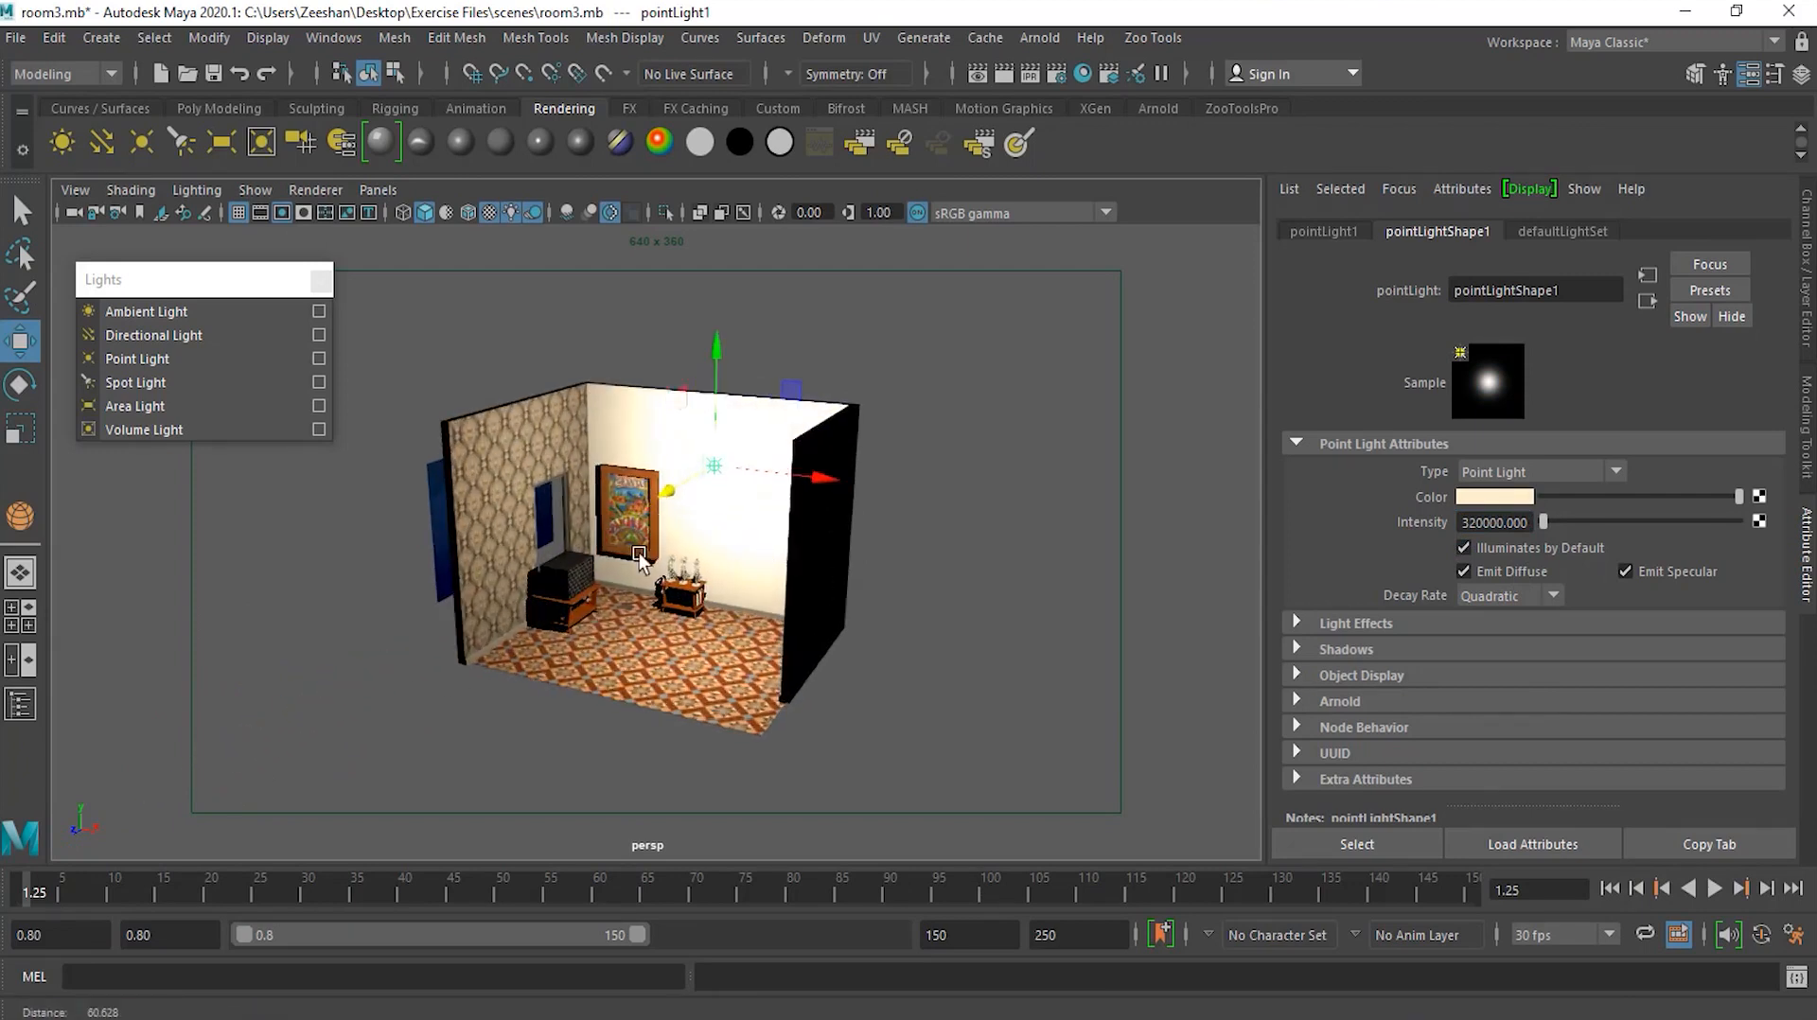
scroll(747, 549, "up", 3)
left_click_drag(686, 488, 257, 752)
scroll(466, 662, "down", 3)
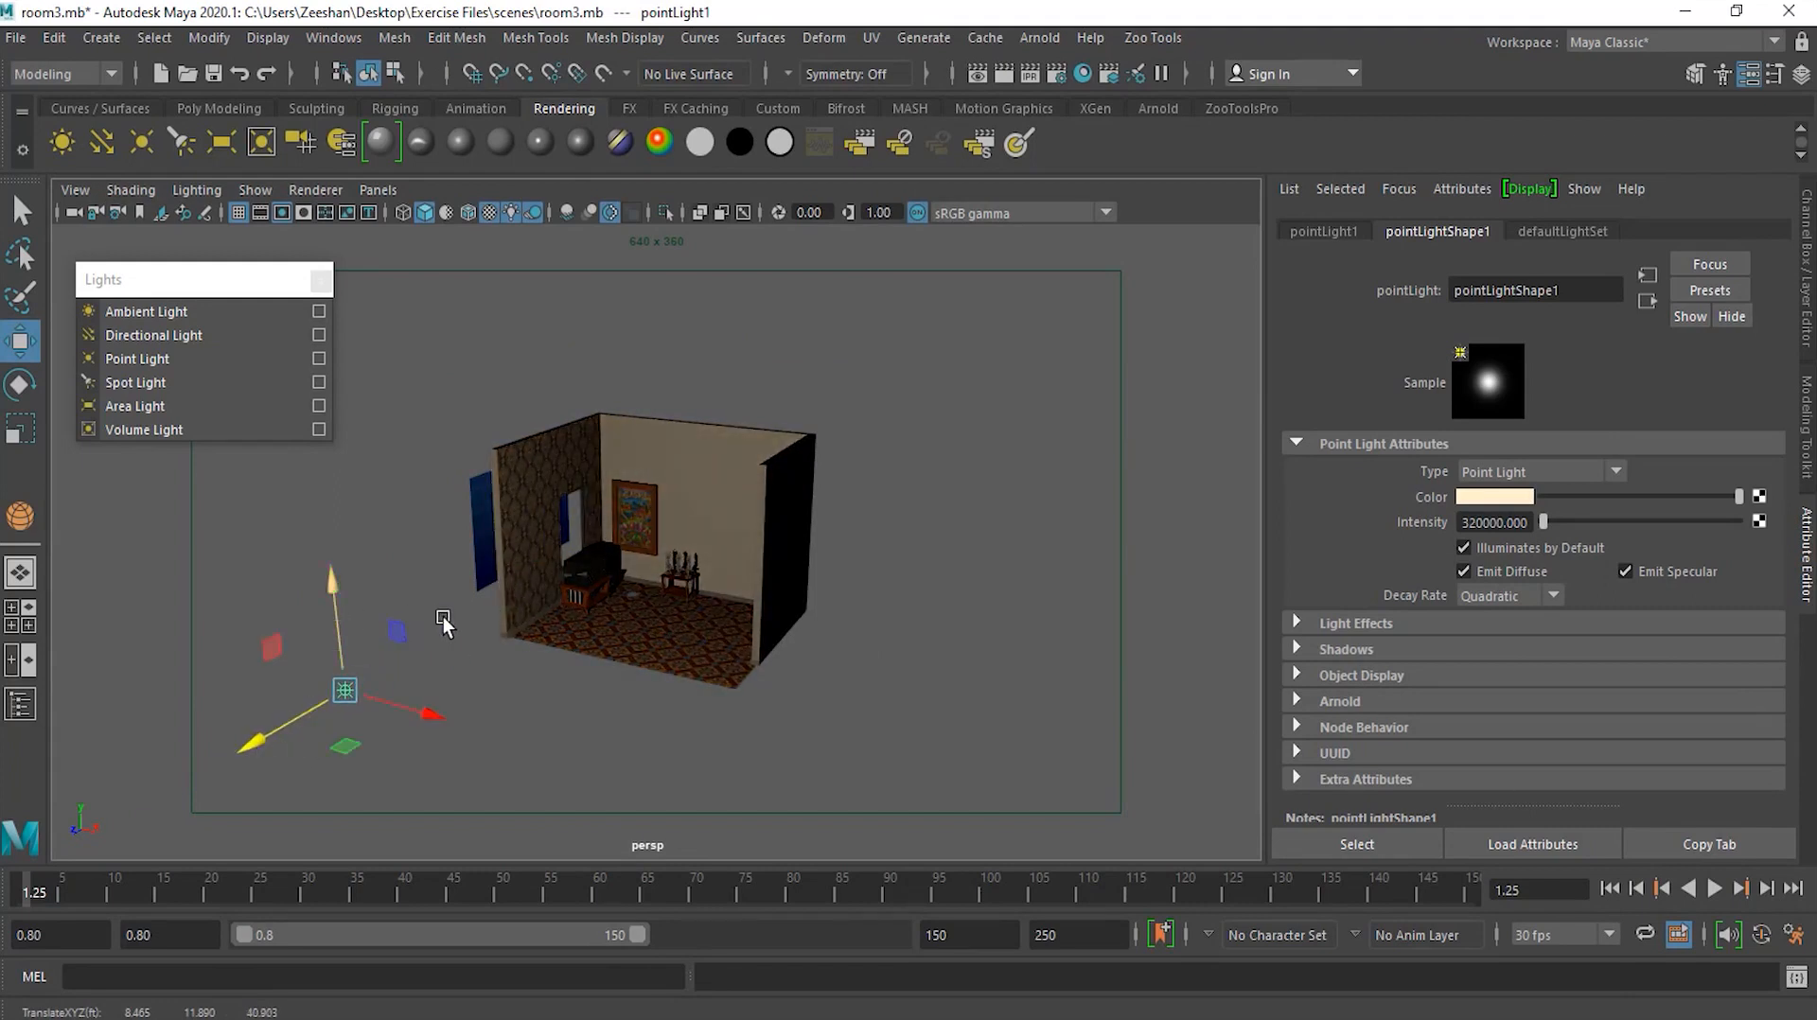
Replace the point light with a new spot light, raised about 5.3 units and pulled out in front of the room
key("Delete")
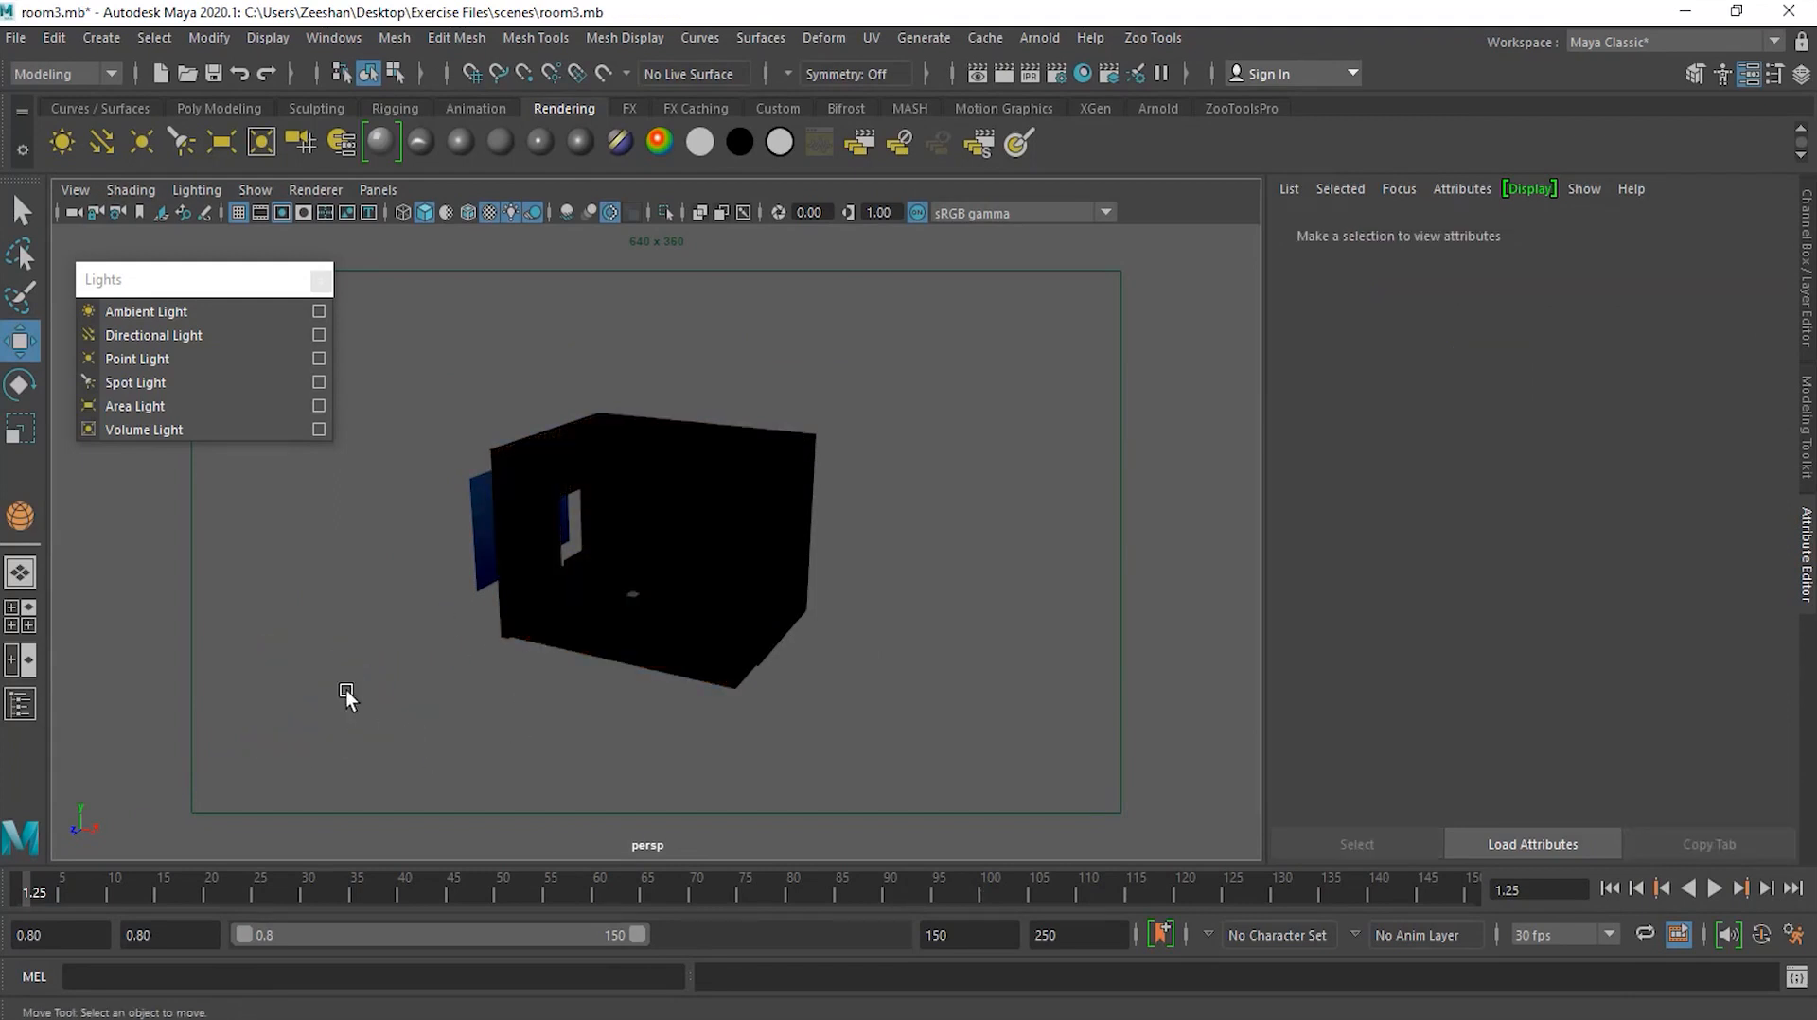
right_click_drag(392, 524, 668, 517, "alt")
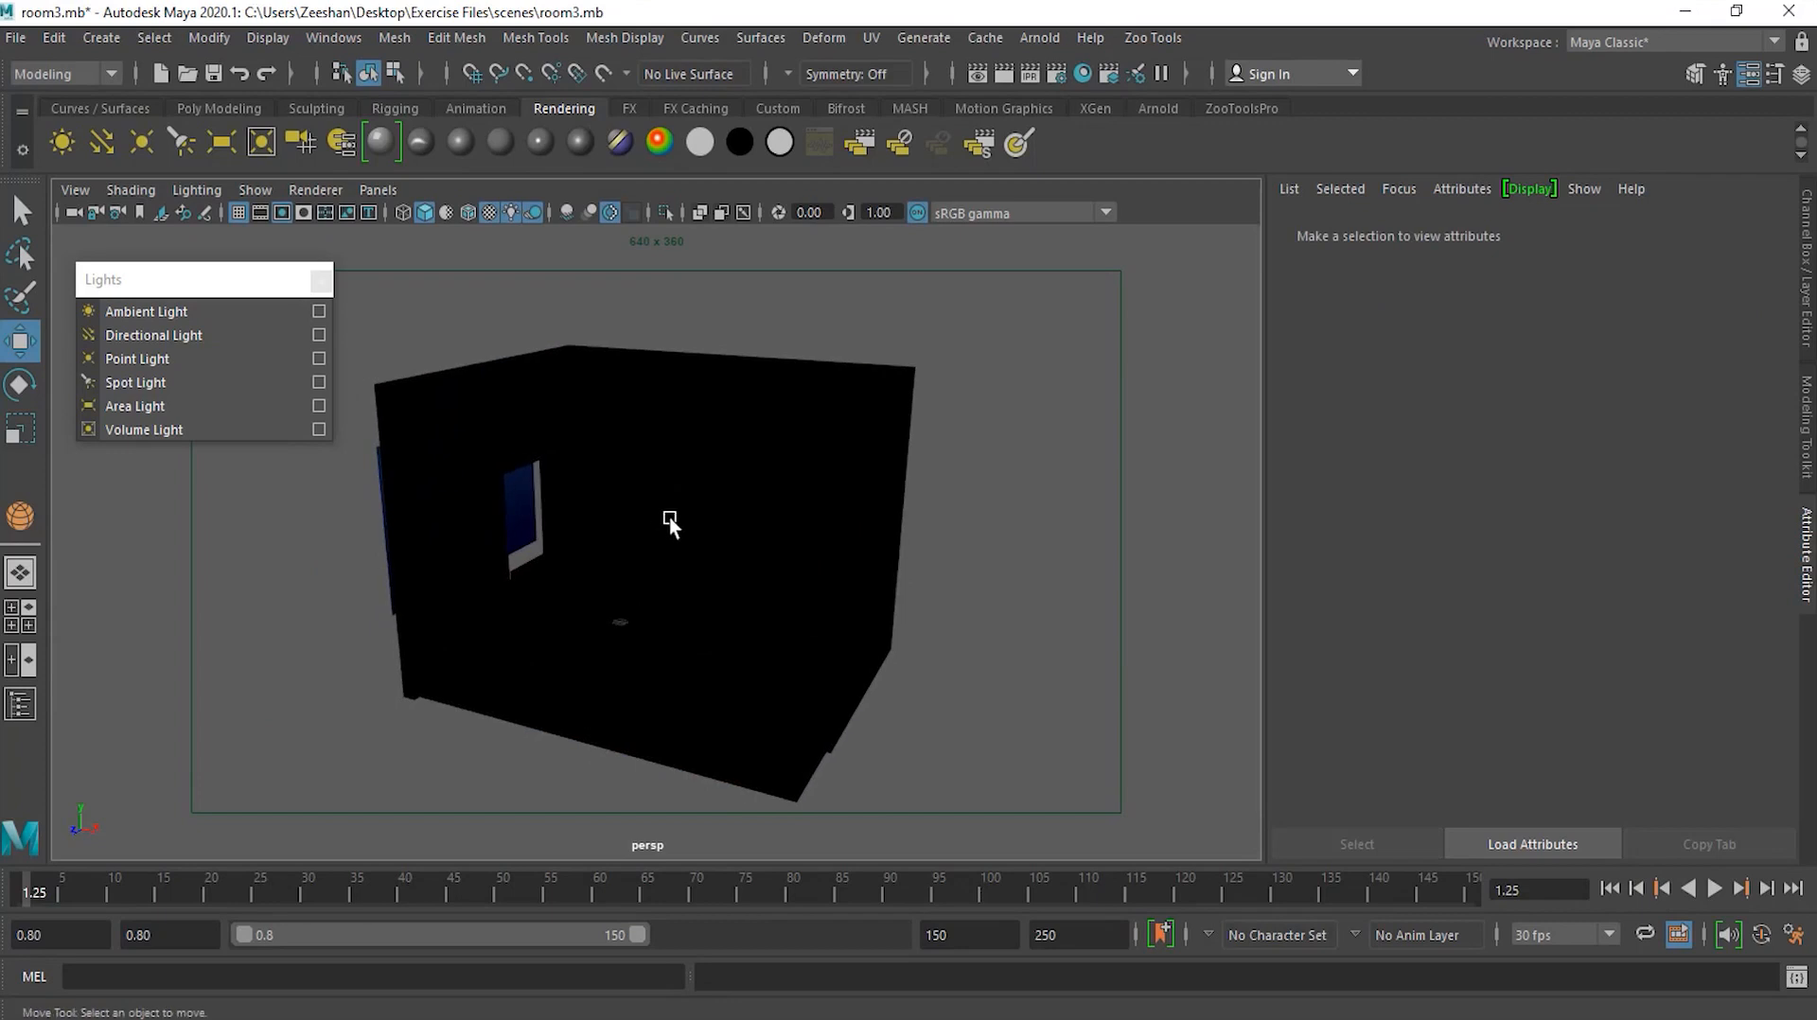
left_click(186, 384)
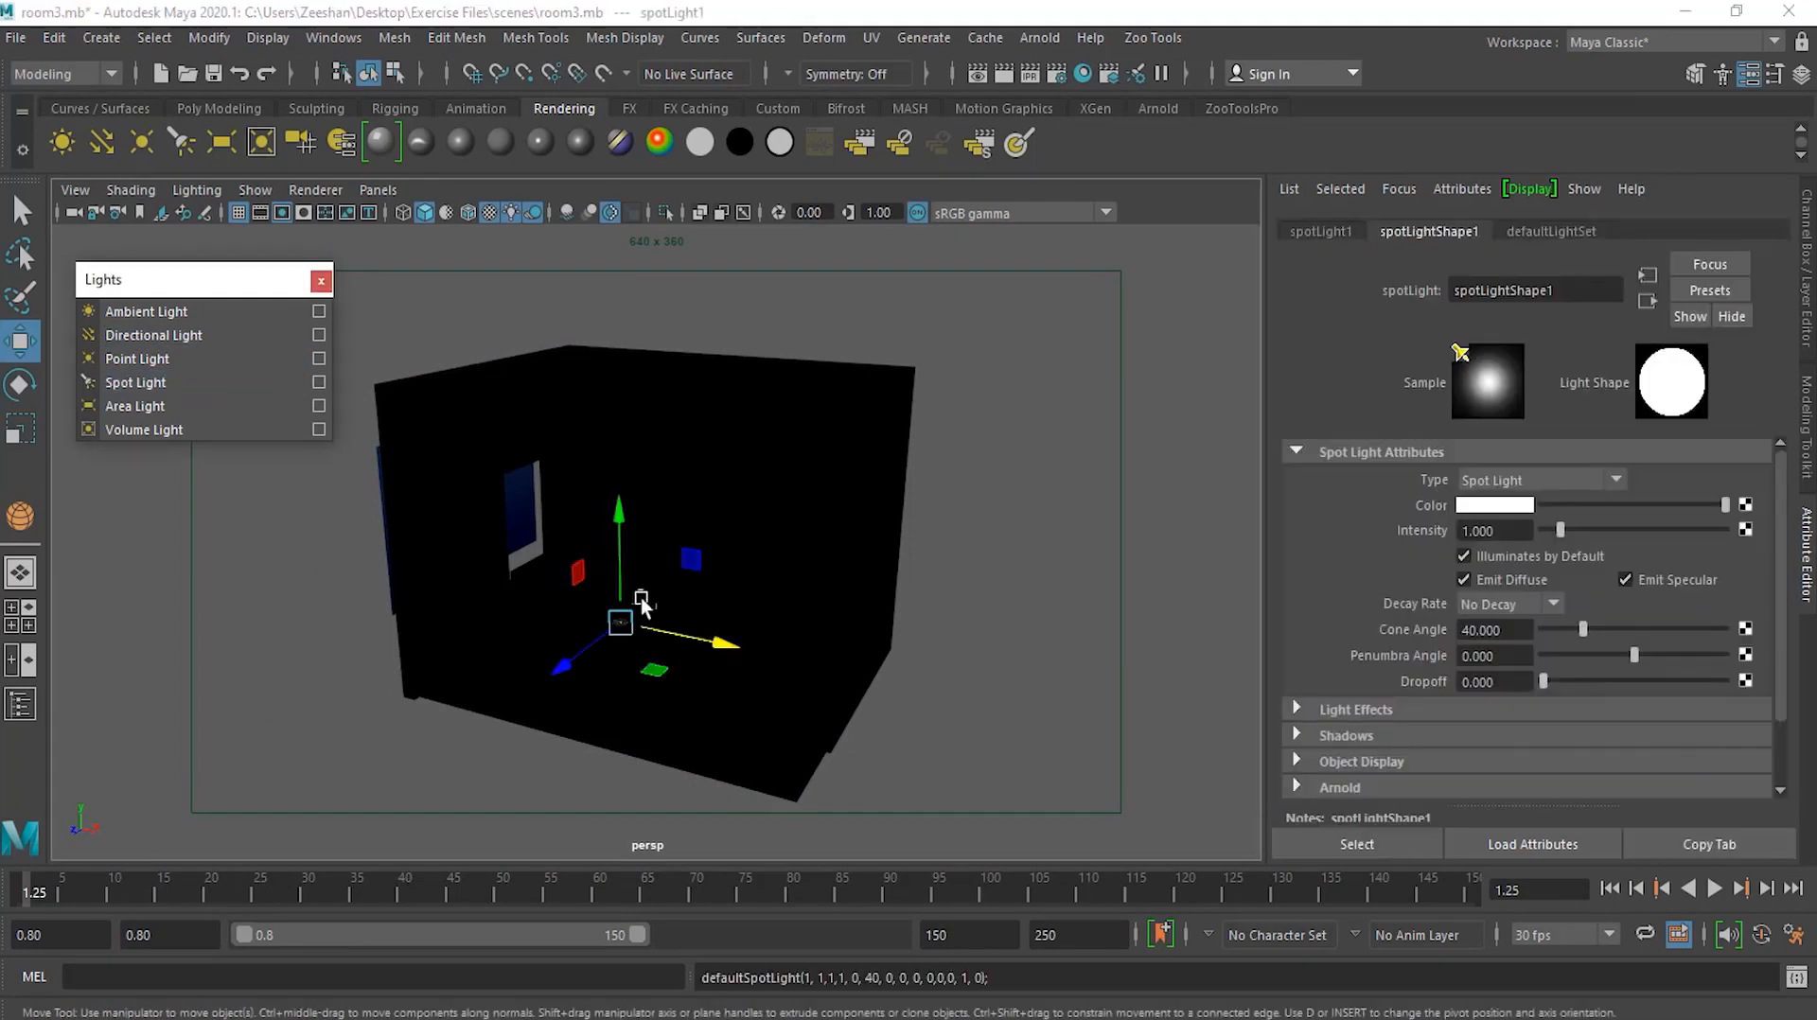
left_click_drag(621, 551, 622, 473)
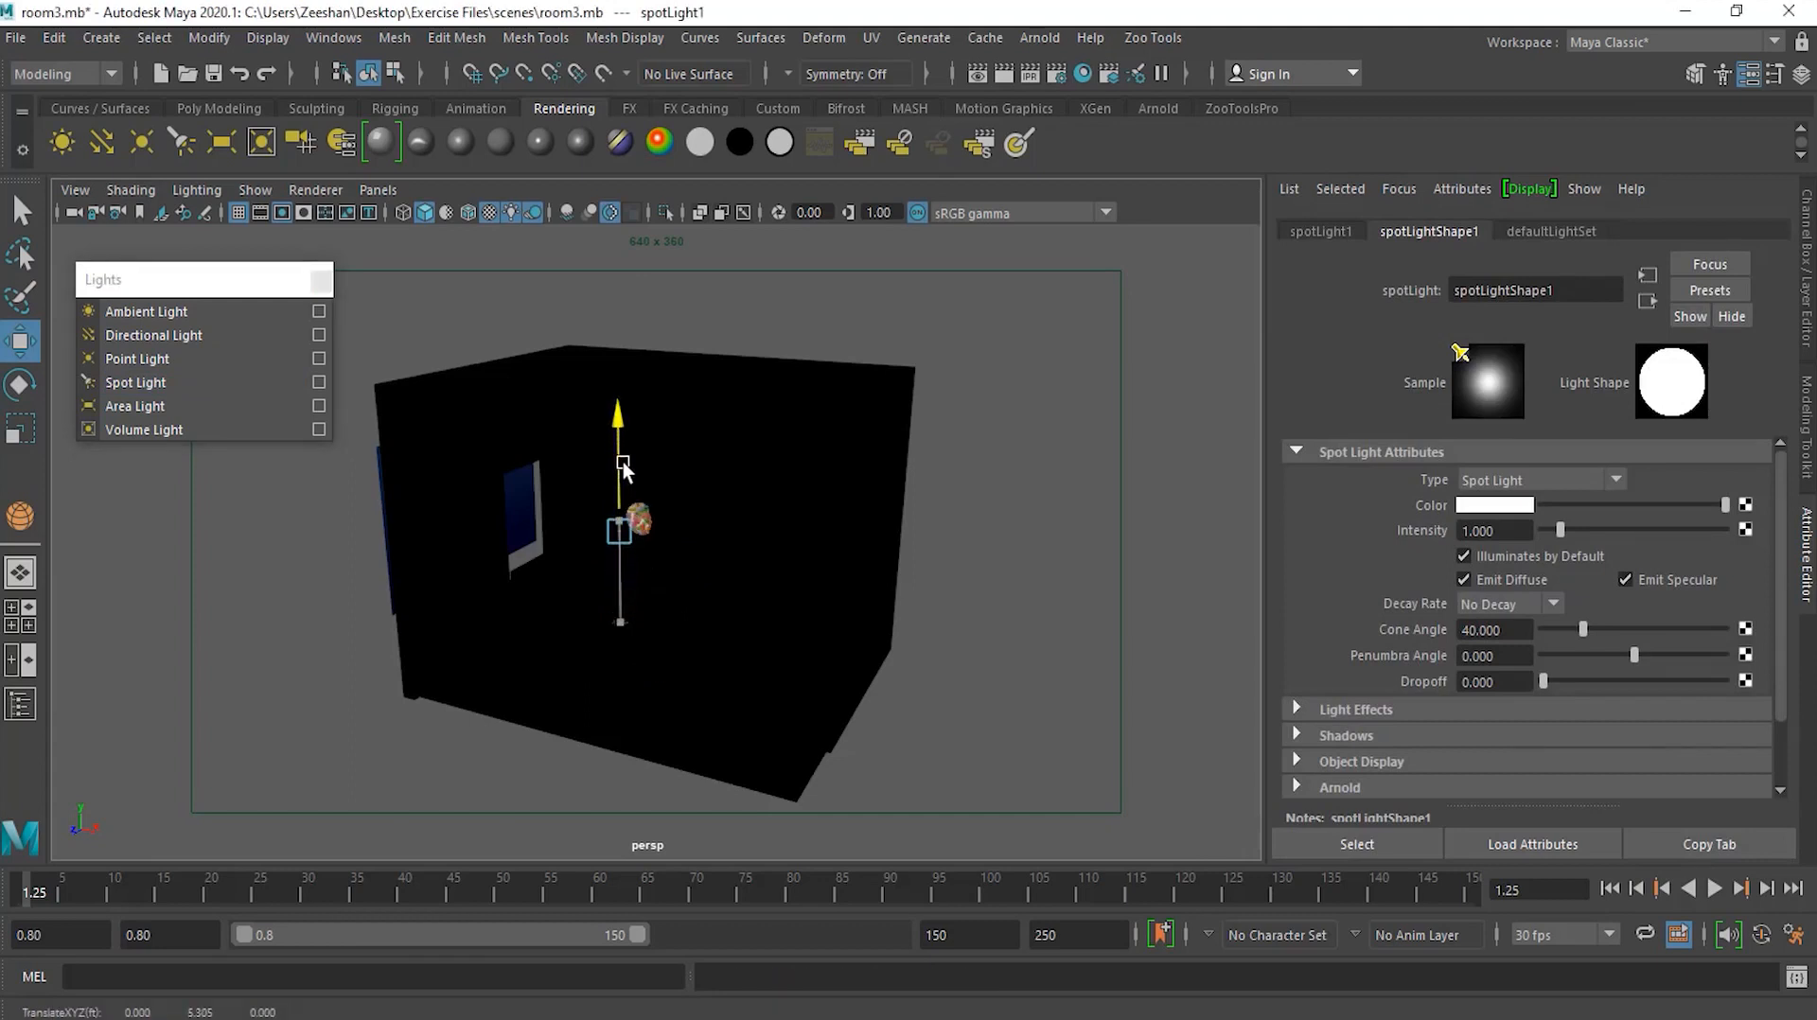
left_click_drag(617, 626, 204, 679, "alt")
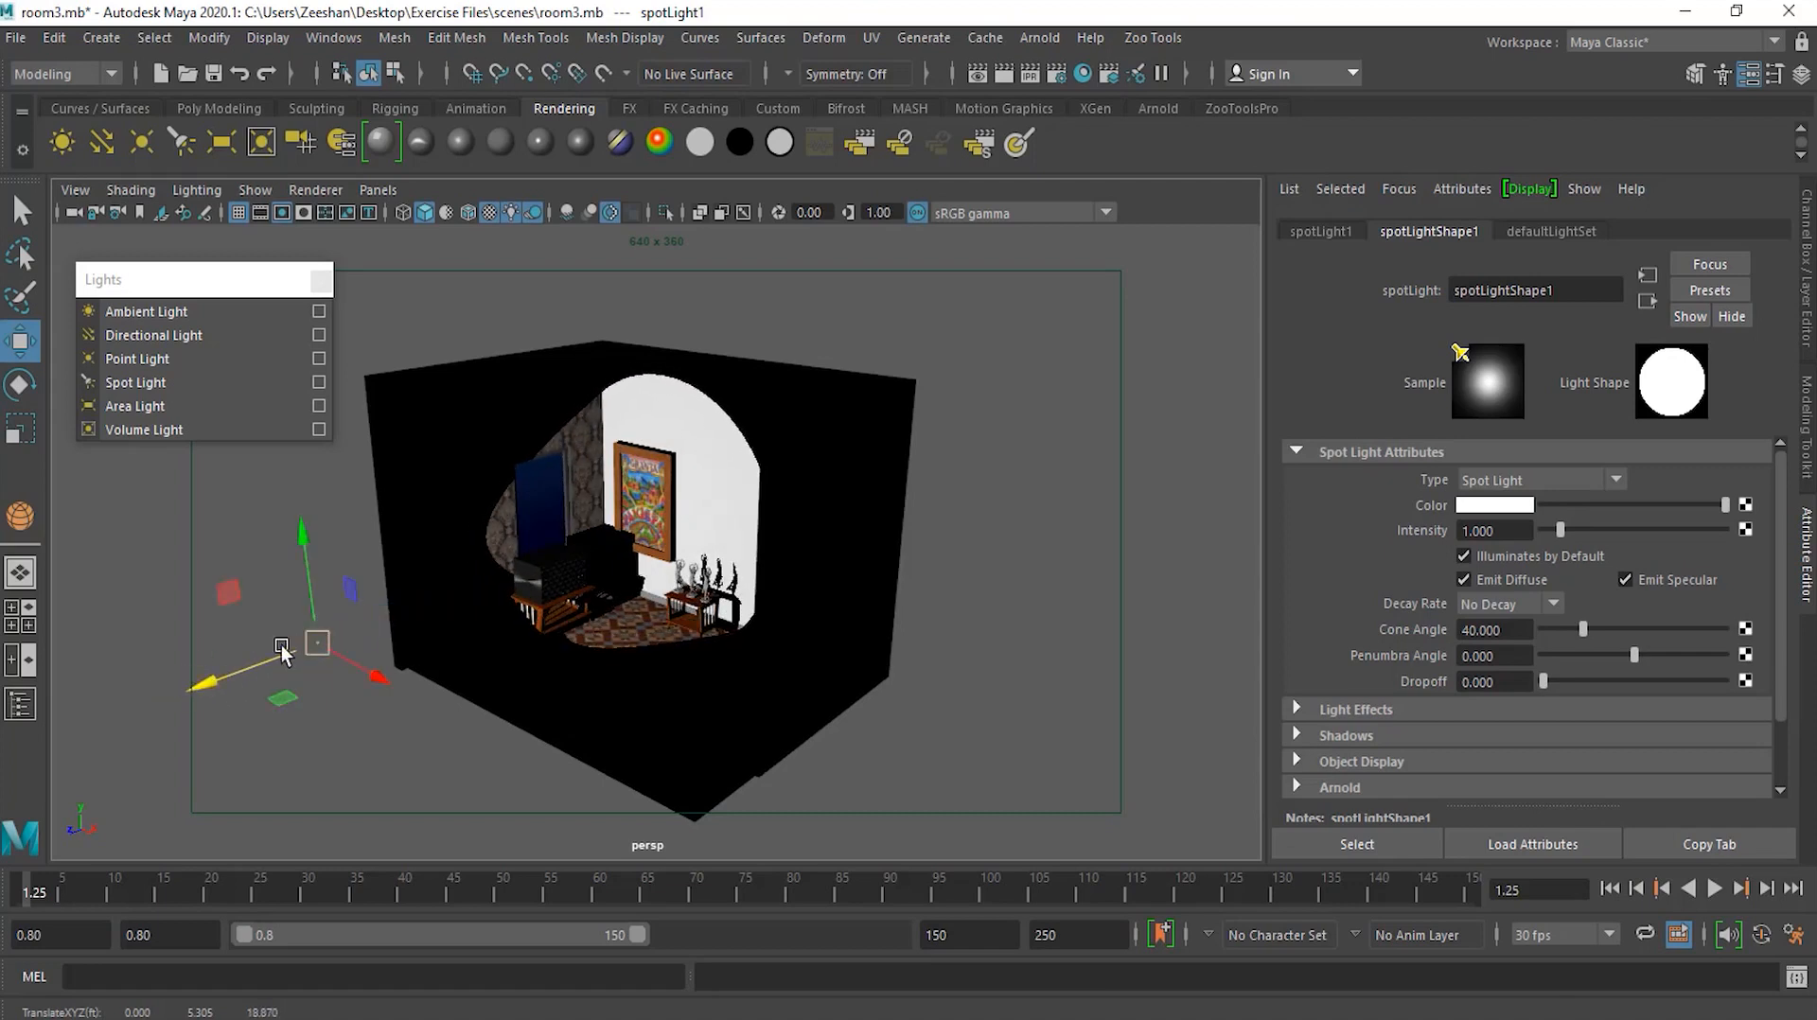
Scale up the spot light uniformly so its cone icon is easier to see
left_click(20, 428)
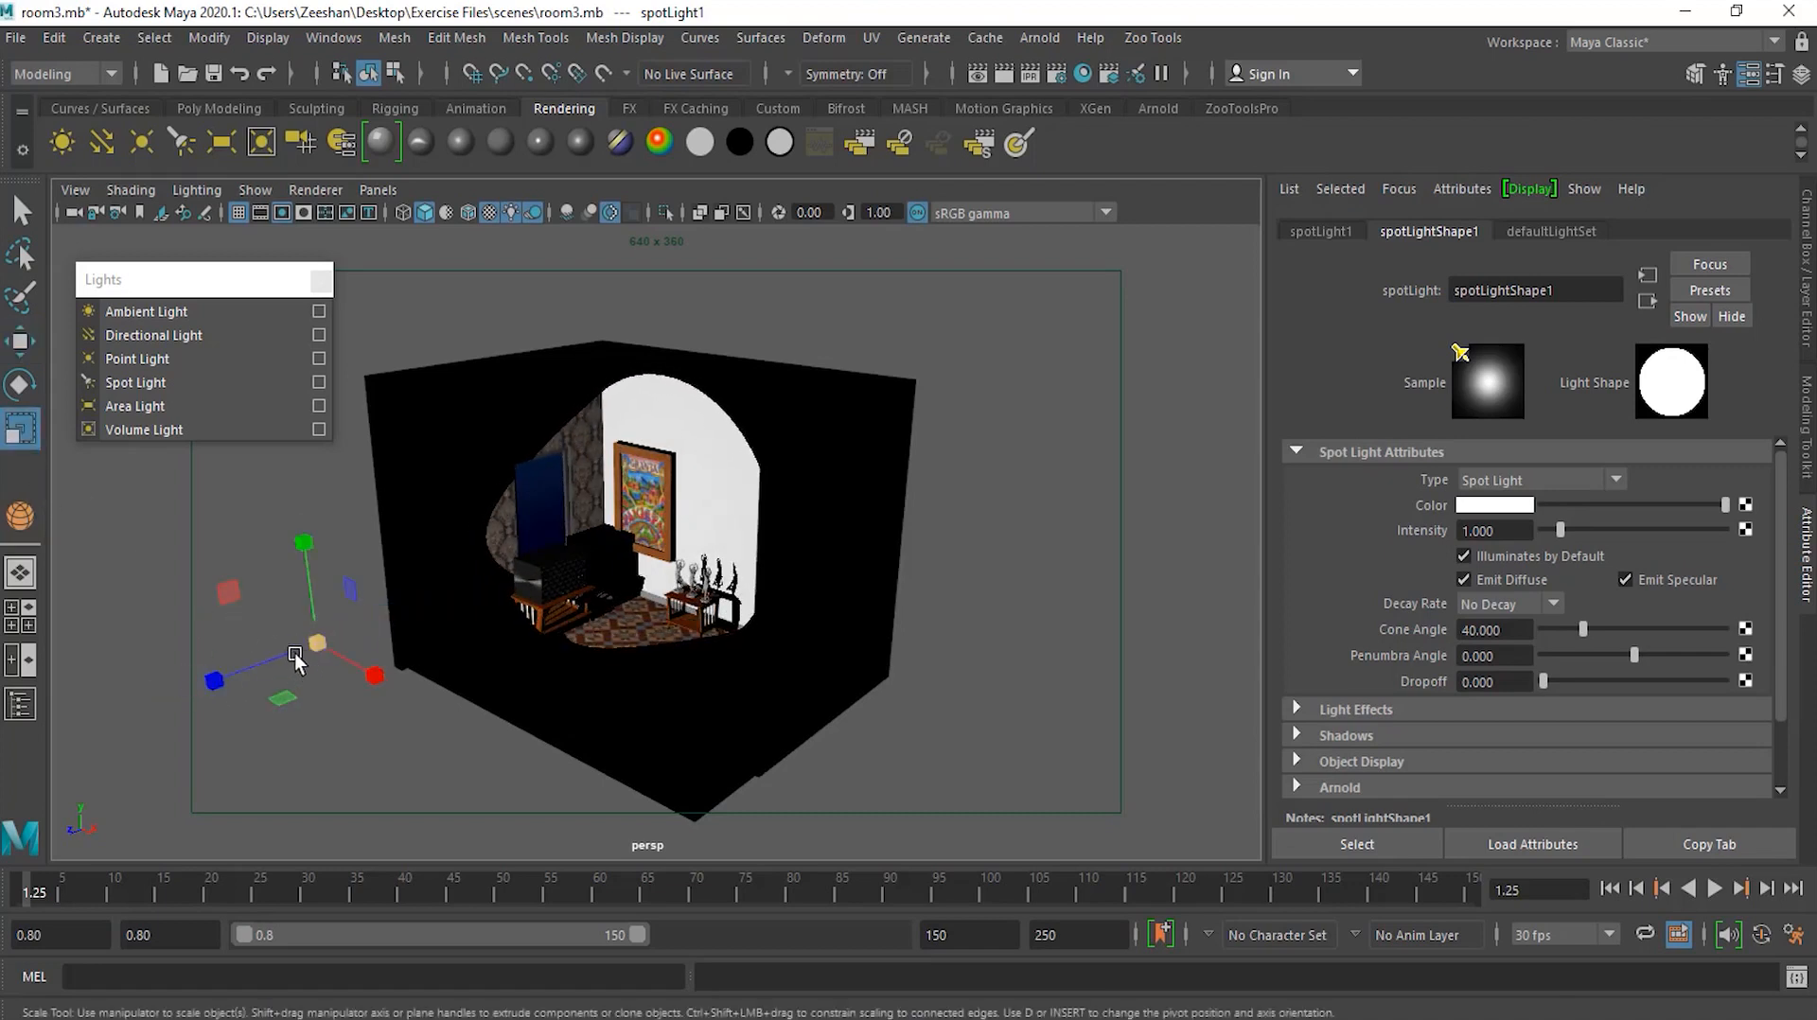
left_click_drag(320, 644, 486, 580)
mouse_move(292, 714)
left_mouse_down("alt")
mouse_move(301, 725)
mouse_move(294, 698)
mouse_move(321, 709)
left_mouse_up("alt")
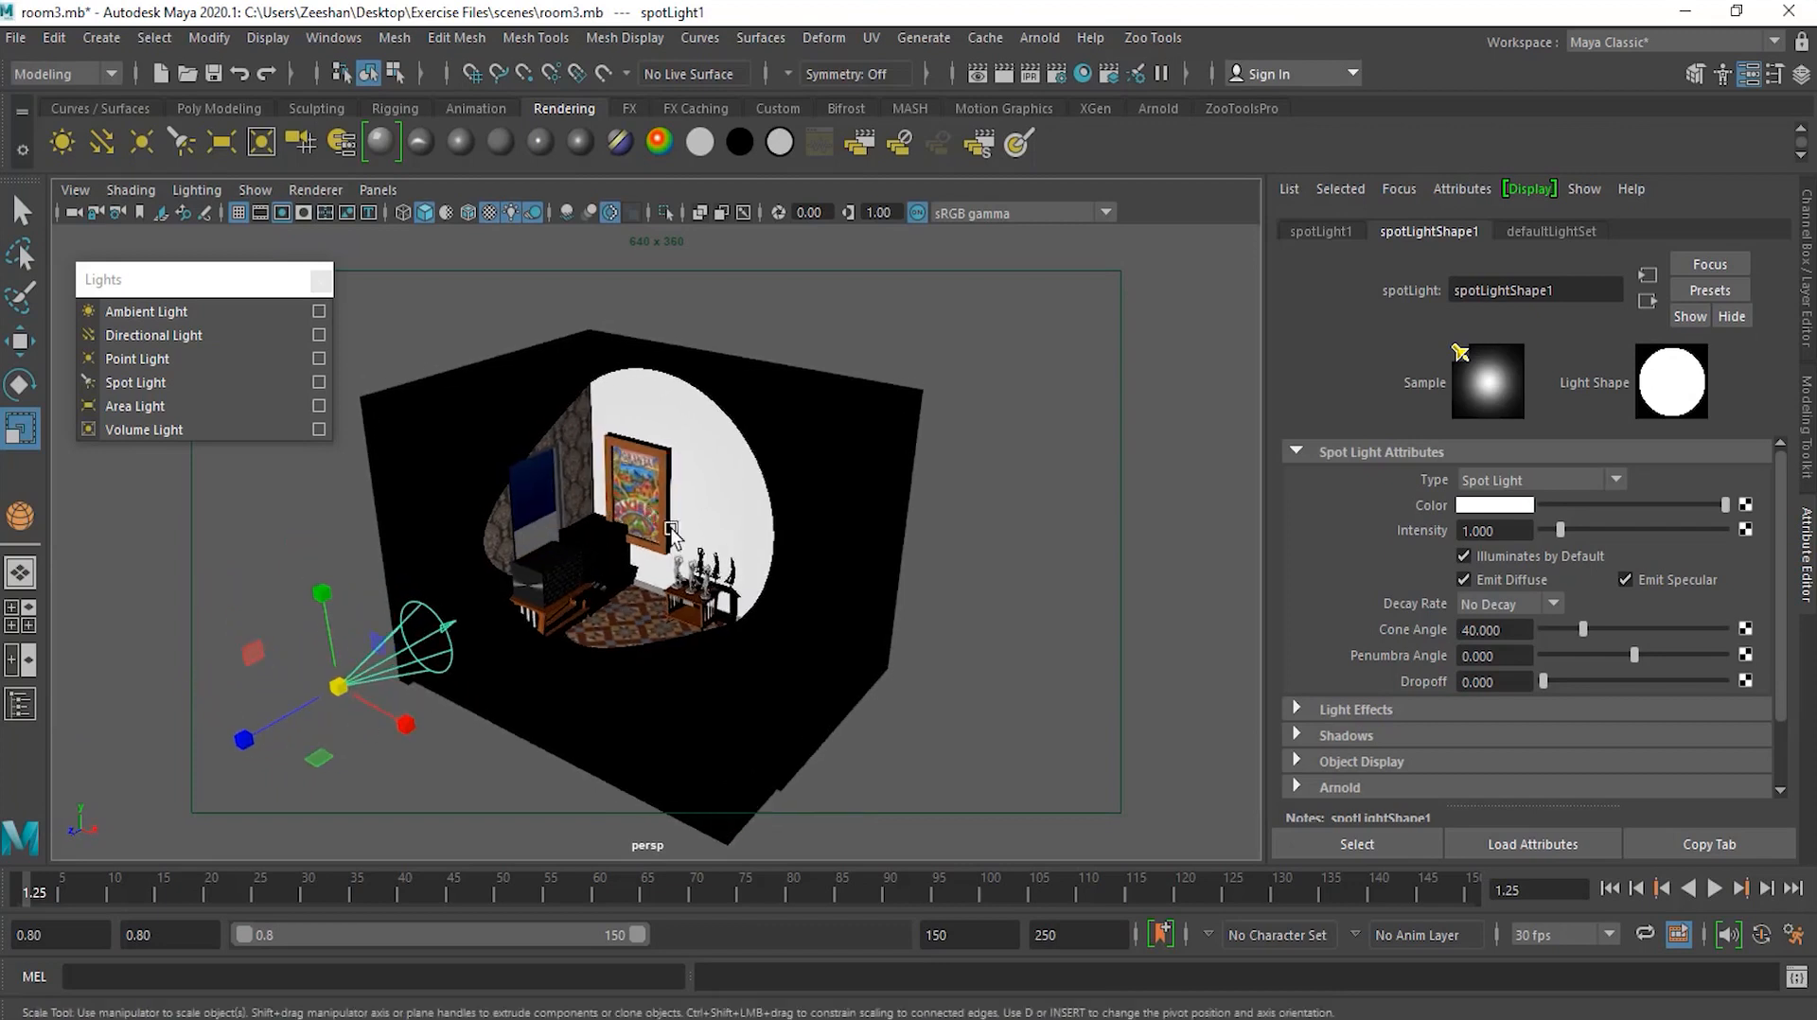
mouse_move(343, 687)
left_mouse_down()
mouse_move(394, 666)
mouse_move(355, 685)
left_mouse_up()
Tilt the spot light downward and raise it high in front of the room so it shines onto the floor
key("e")
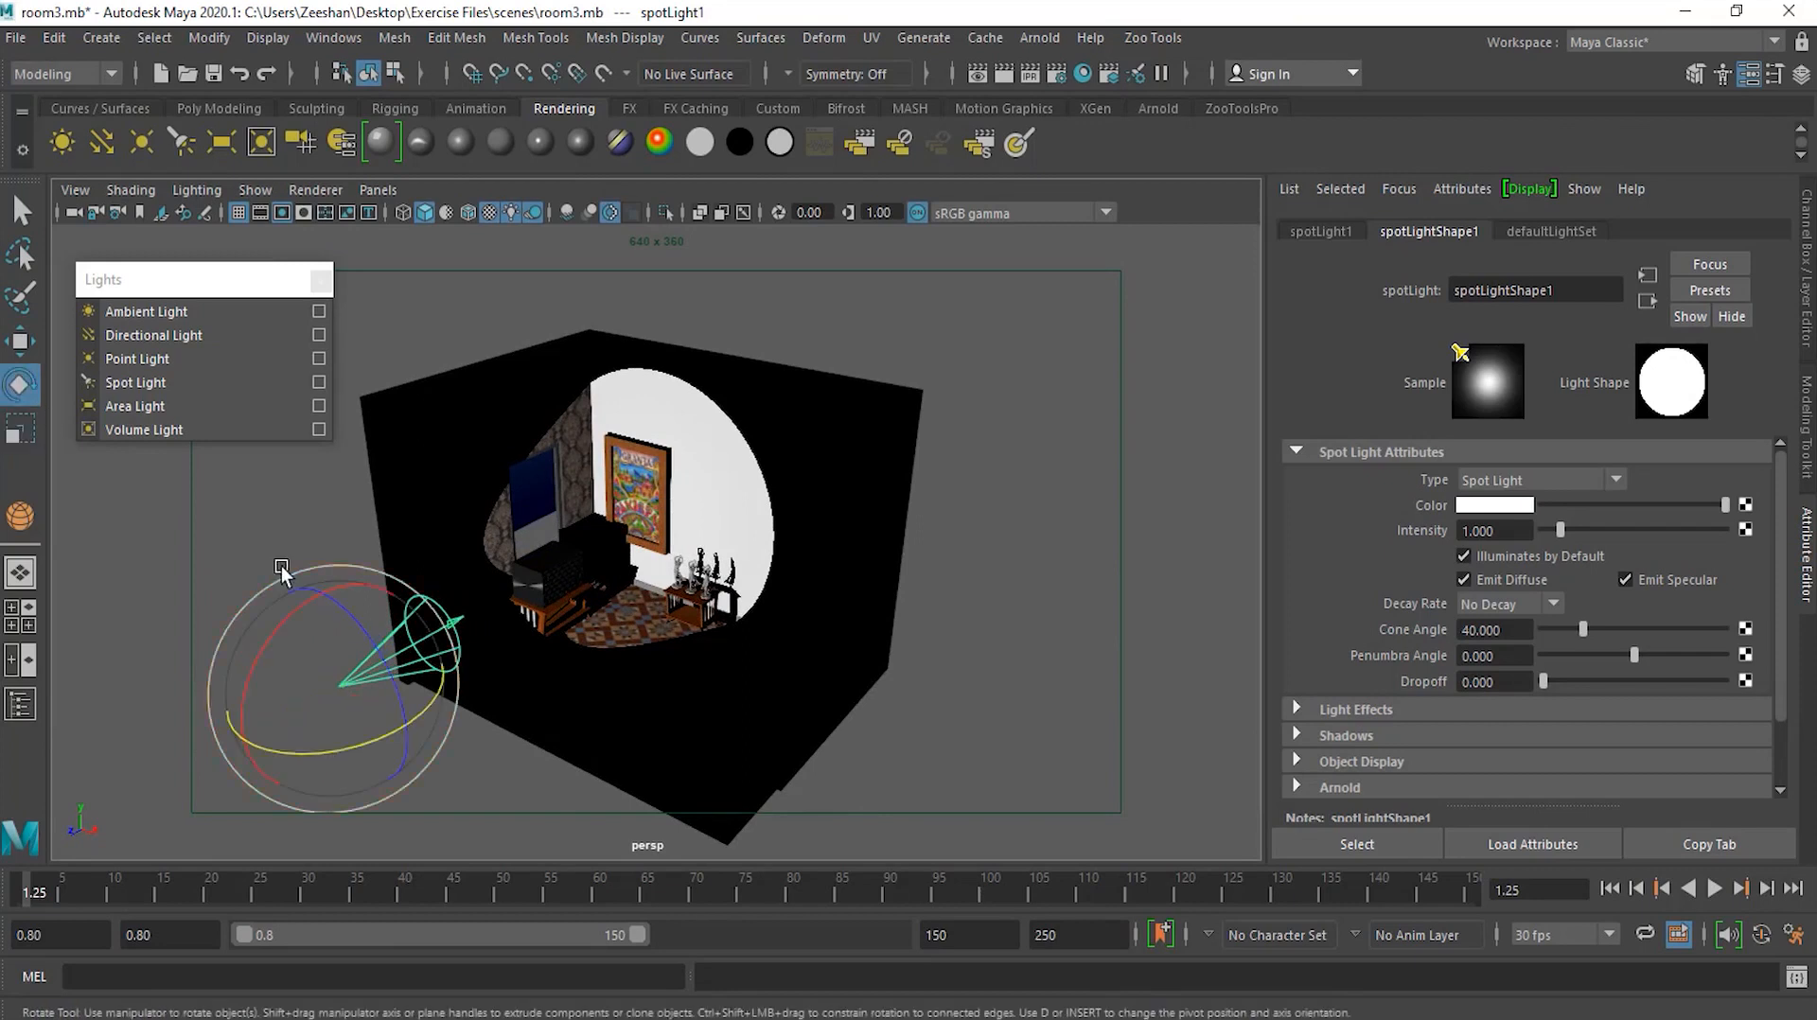
left_click_drag(265, 644, 321, 598)
left_click(21, 340)
mouse_move(346, 689)
left_mouse_down()
mouse_move(438, 480)
mouse_move(402, 498)
mouse_move(327, 452)
mouse_move(350, 445)
mouse_move(304, 531)
mouse_move(701, 558)
left_mouse_up()
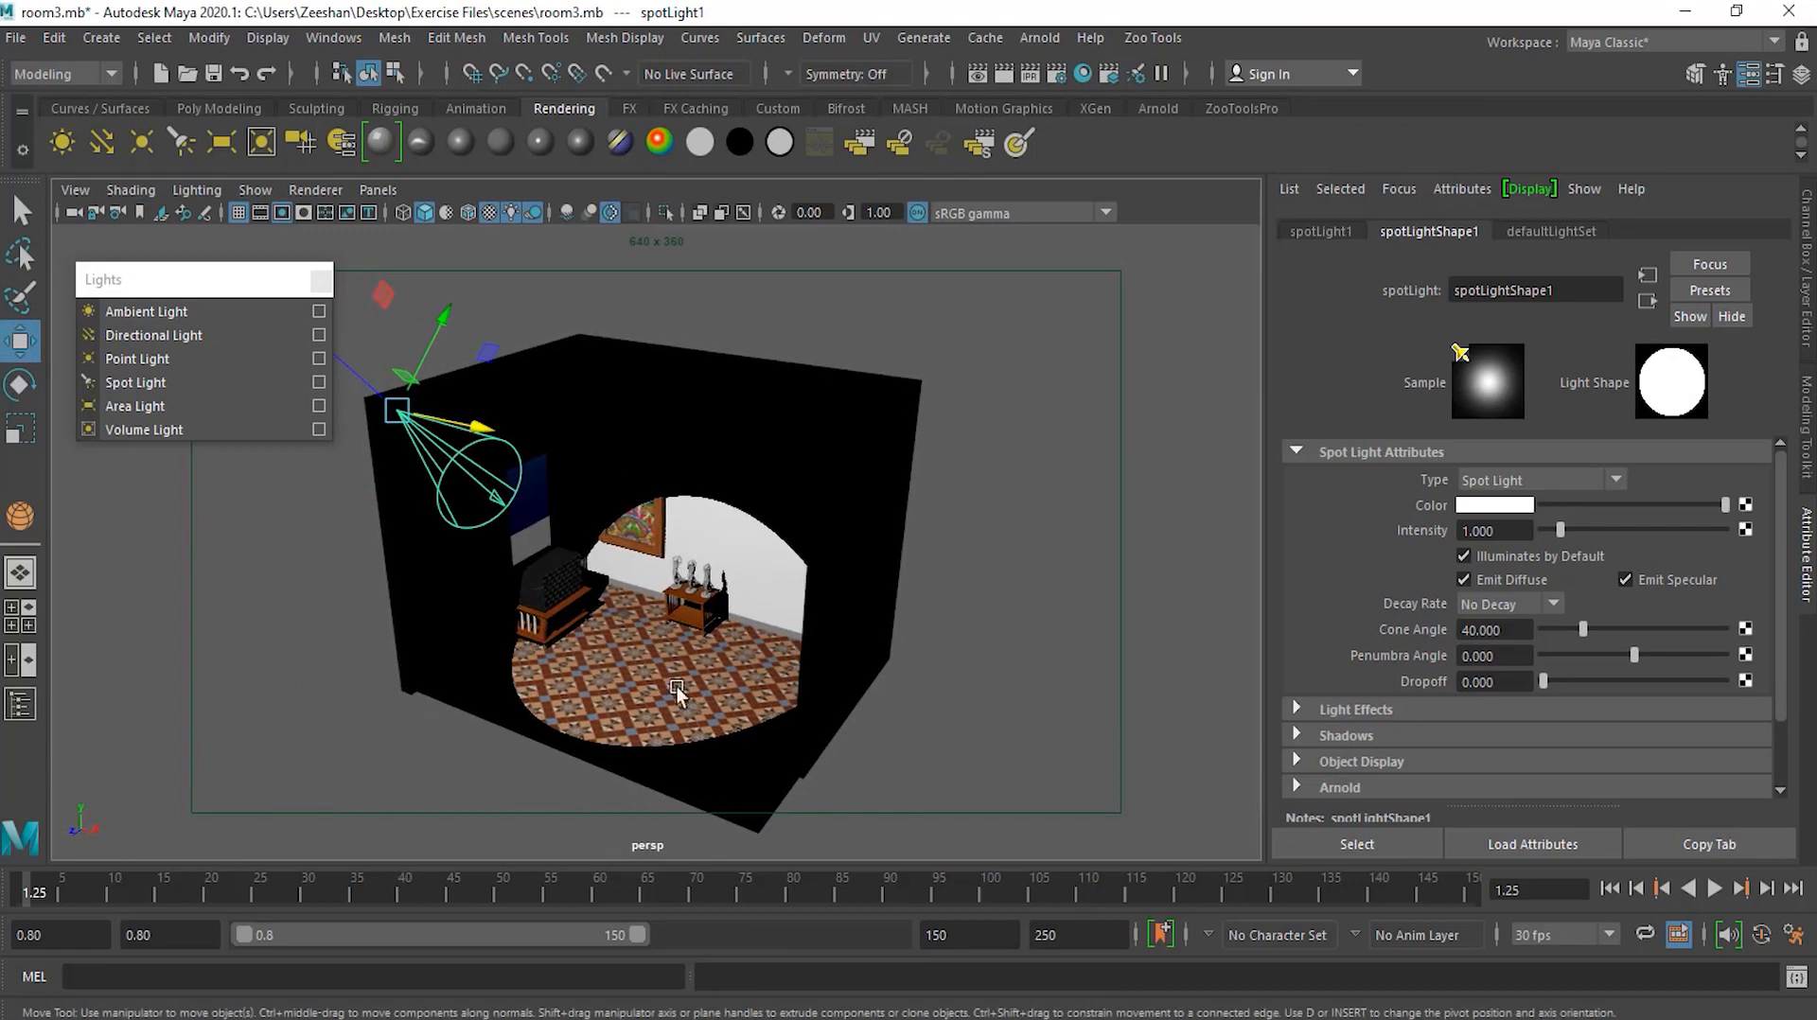
left_click_drag(589, 651, 606, 502, "alt")
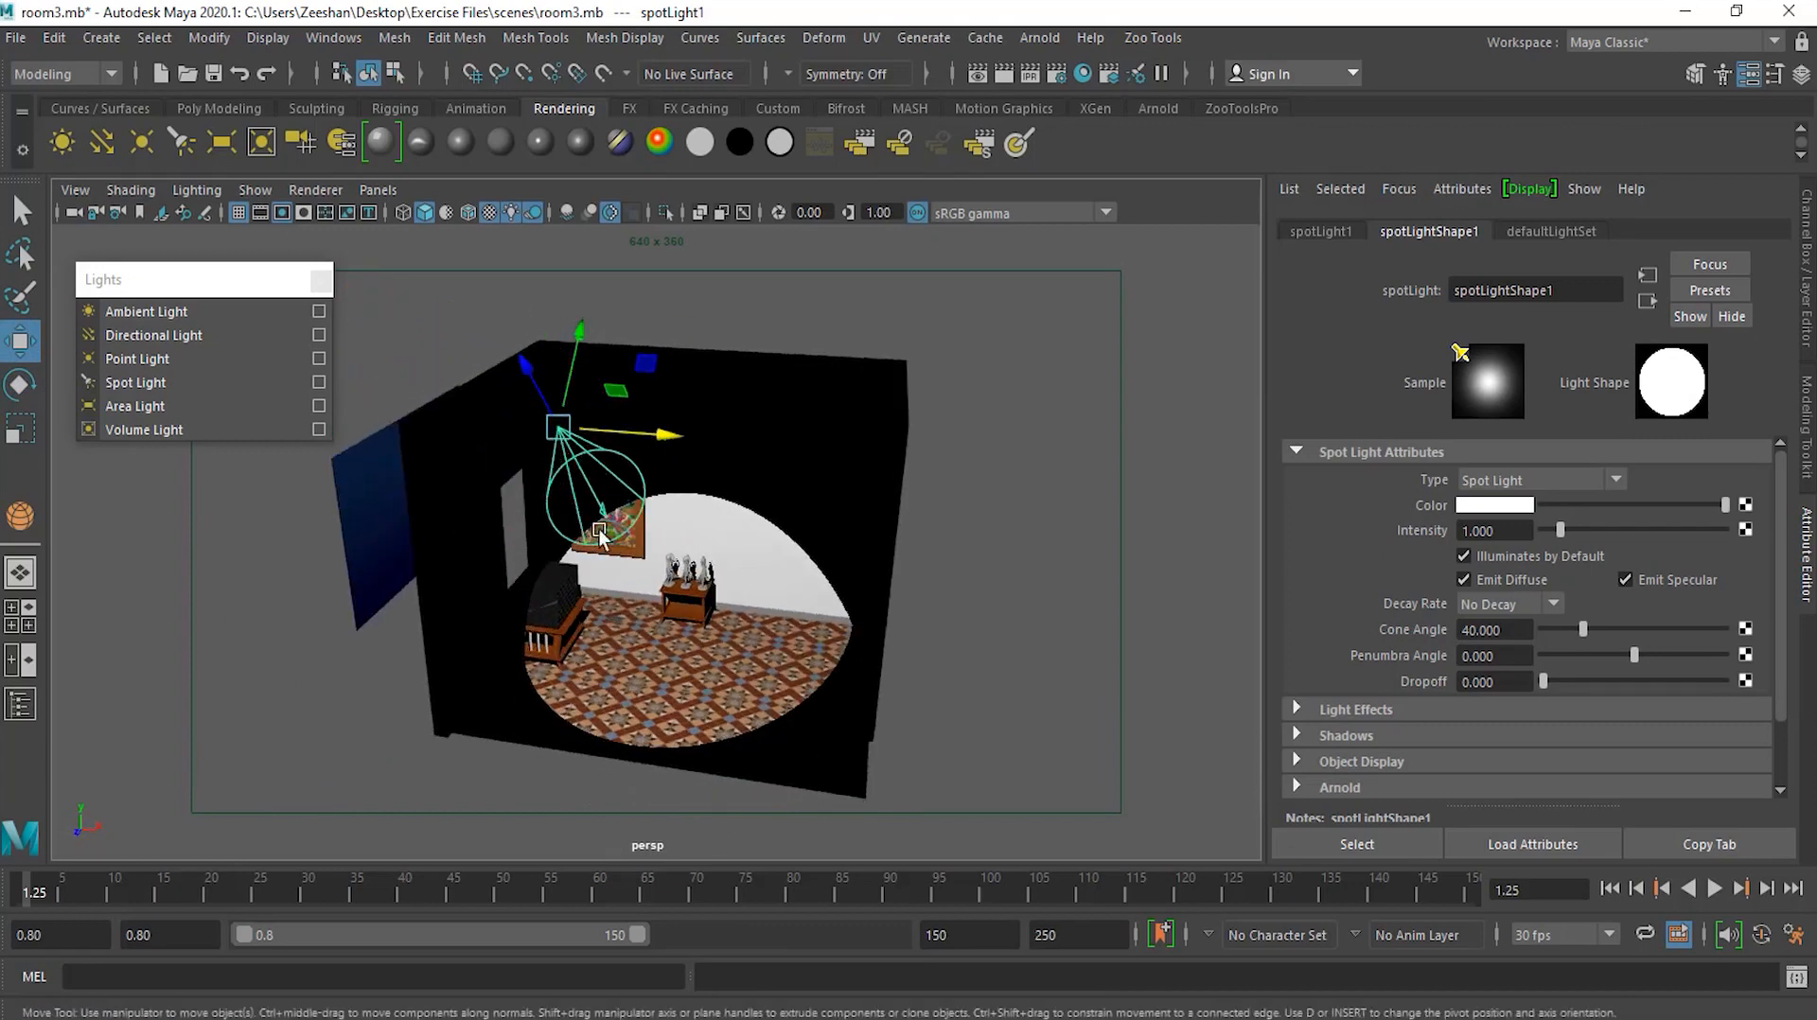
left_click_drag(717, 600, 679, 605, "alt")
Try turning the spot light toward the window wall, then undo the rotation
left_click(20, 387)
mouse_move(479, 453)
left_mouse_down()
mouse_move(542, 470)
mouse_move(487, 418)
mouse_move(502, 441)
left_mouse_up()
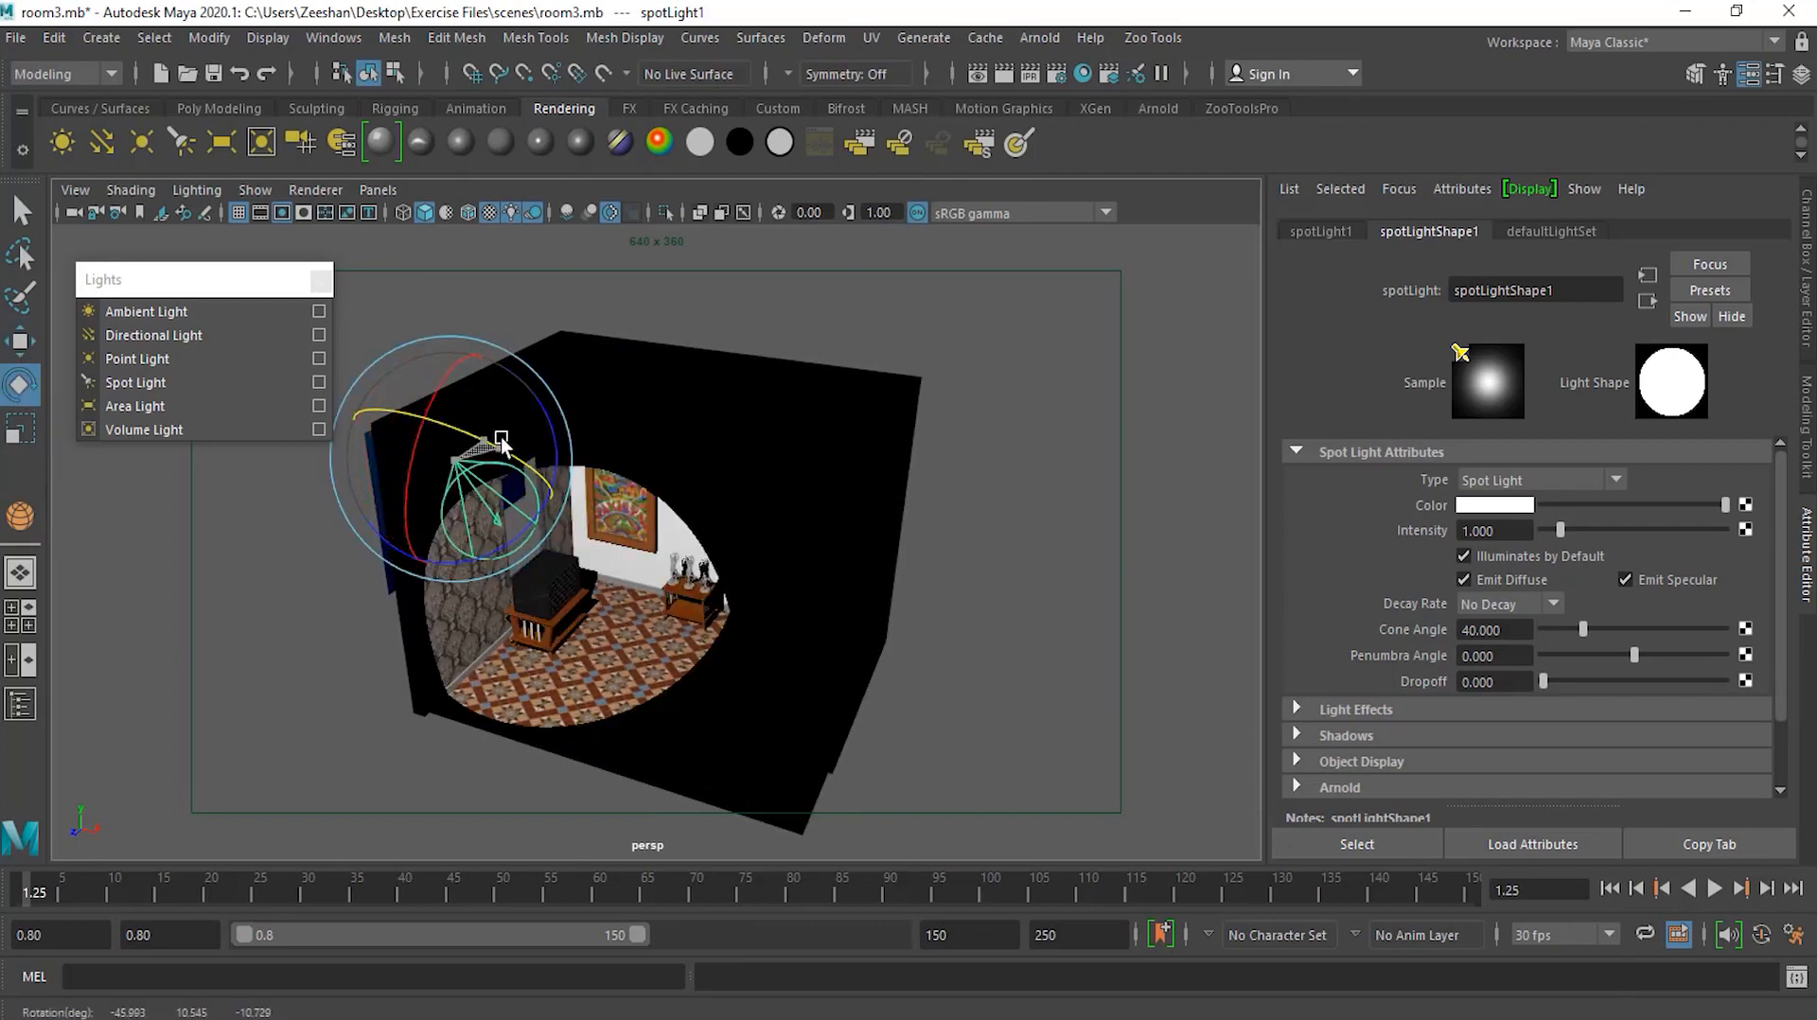
key("ctrl+z")
key("ctrl+z")
key("ctrl+z")
Narrow the spot light's cone angle to 38.737 and soften its edge with a penumbra angle of 10
left_click(19, 340)
left_click_drag(533, 530, 528, 466, "alt")
mouse_move(690, 571)
left_mouse_down("alt")
mouse_move(662, 574)
mouse_move(690, 579)
left_mouse_up("alt")
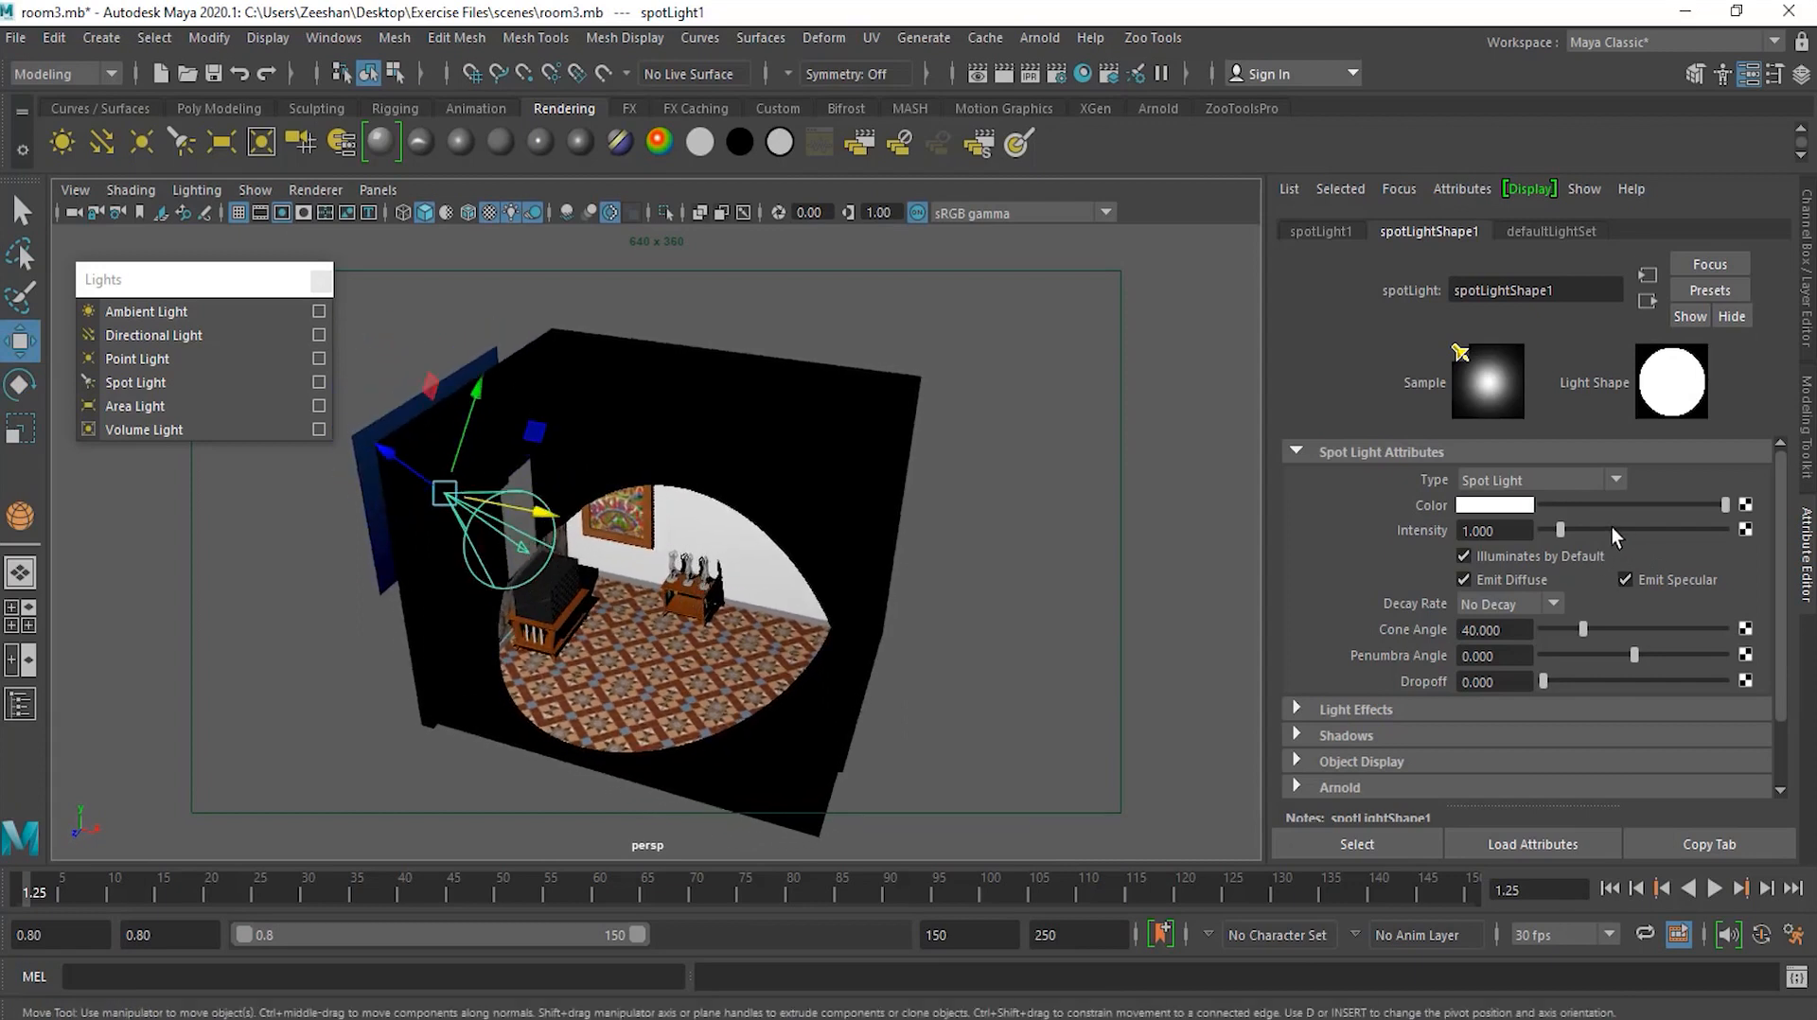
left_click(1622, 577)
mouse_move(1580, 628)
left_mouse_down()
mouse_move(1637, 627)
mouse_move(1553, 628)
mouse_move(1603, 622)
mouse_move(1580, 624)
left_mouse_up()
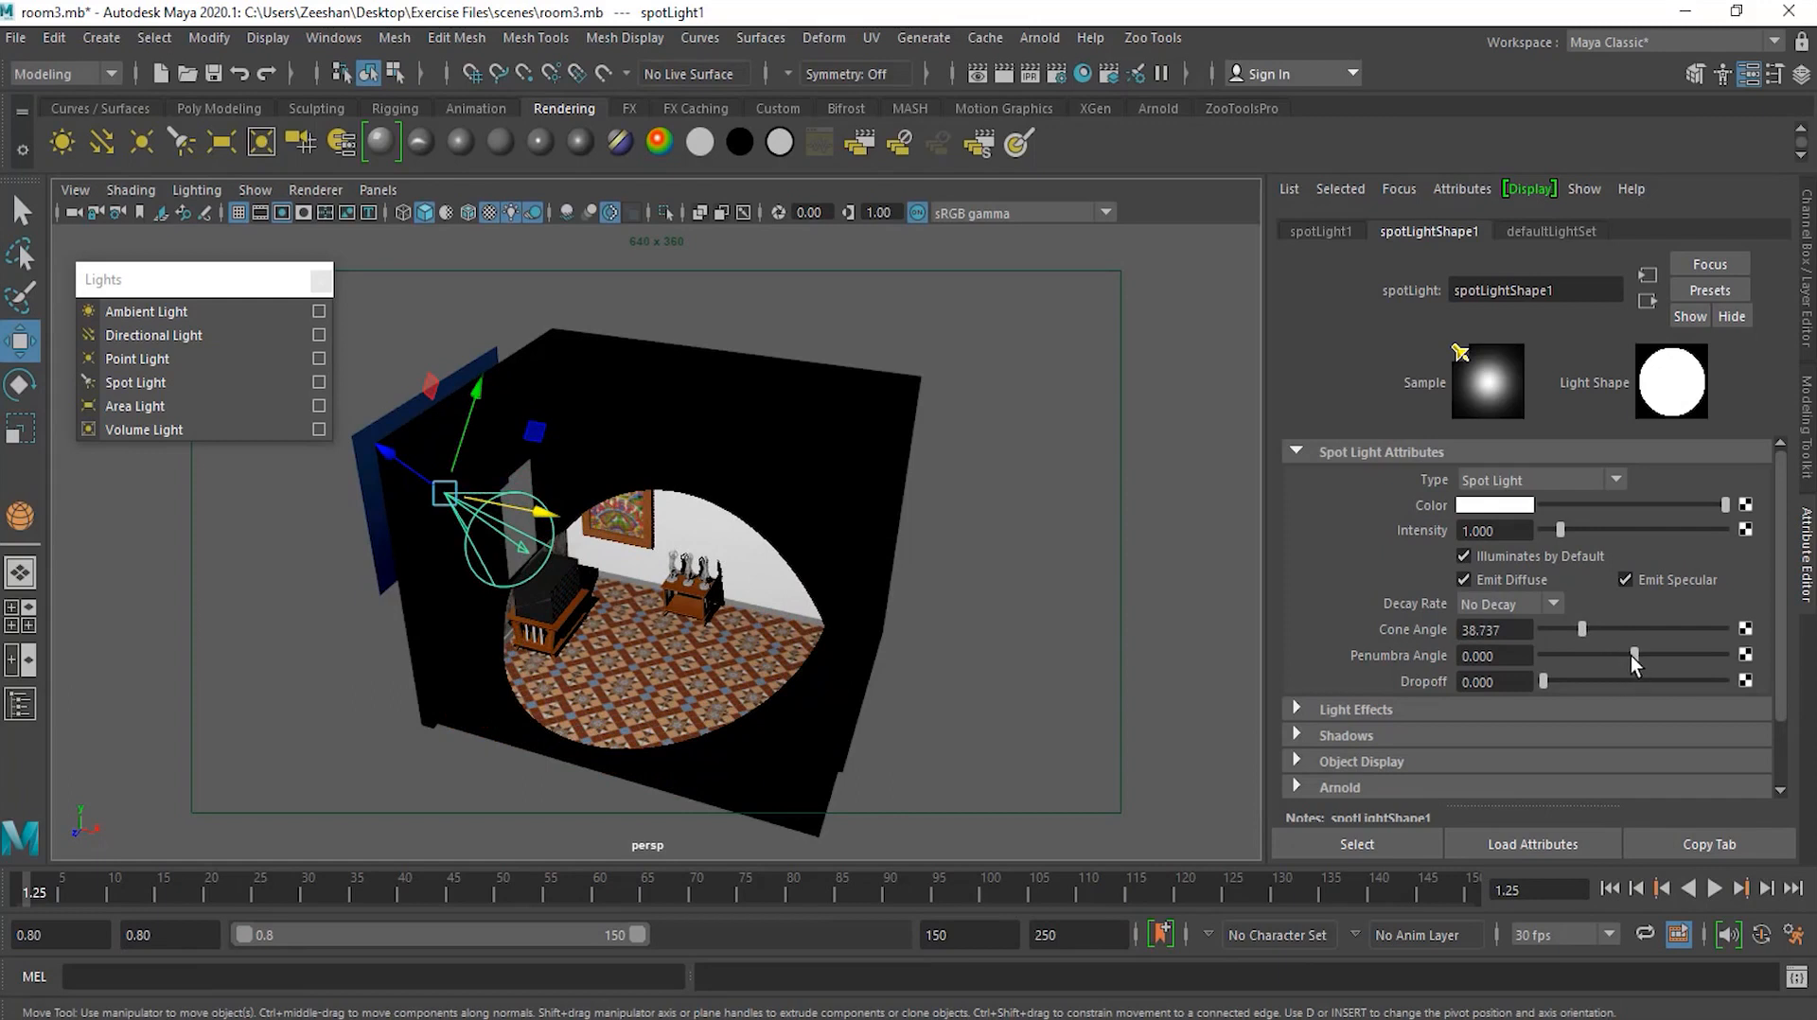
left_click_drag(1632, 655, 1733, 655)
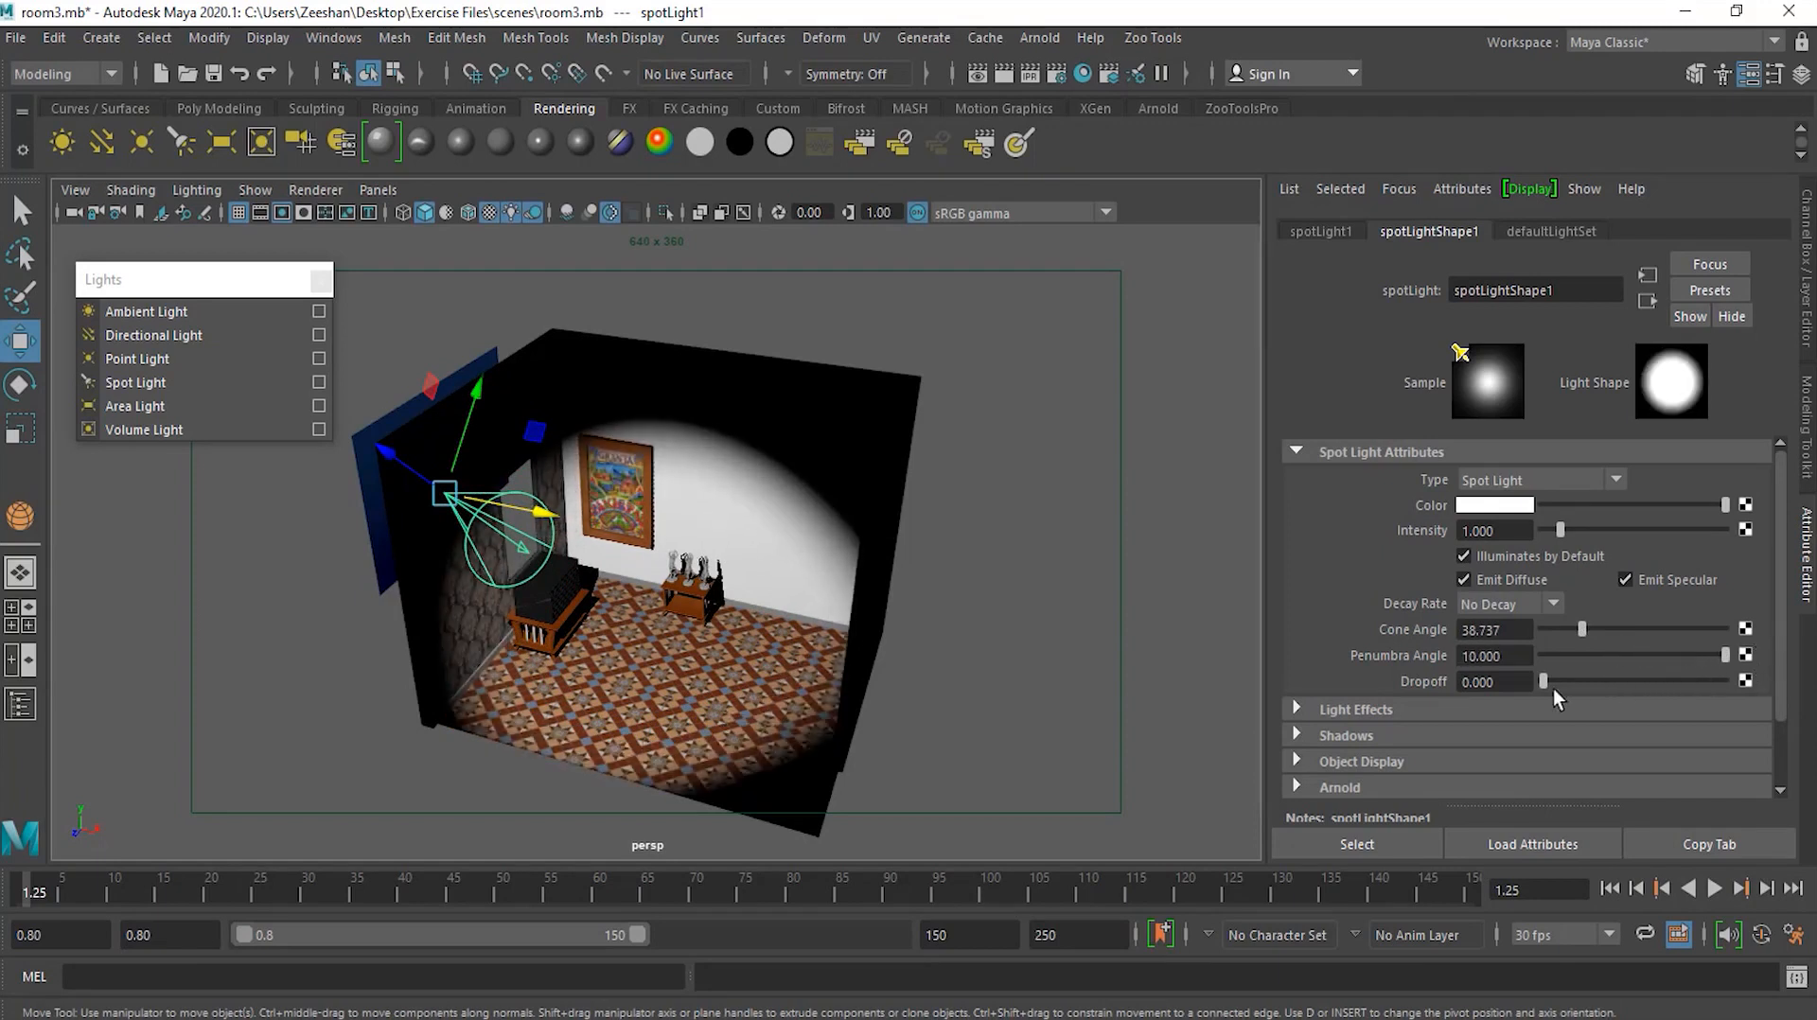
Set the spot light's dropoff to 17.753, cone angle to 108.227 and intensity to 2.722
mouse_move(1542, 677)
left_mouse_down()
mouse_move(1605, 672)
mouse_move(1578, 672)
mouse_move(1599, 672)
mouse_move(1599, 628)
mouse_move(1637, 628)
mouse_move(1593, 685)
mouse_move(1554, 685)
left_mouse_up()
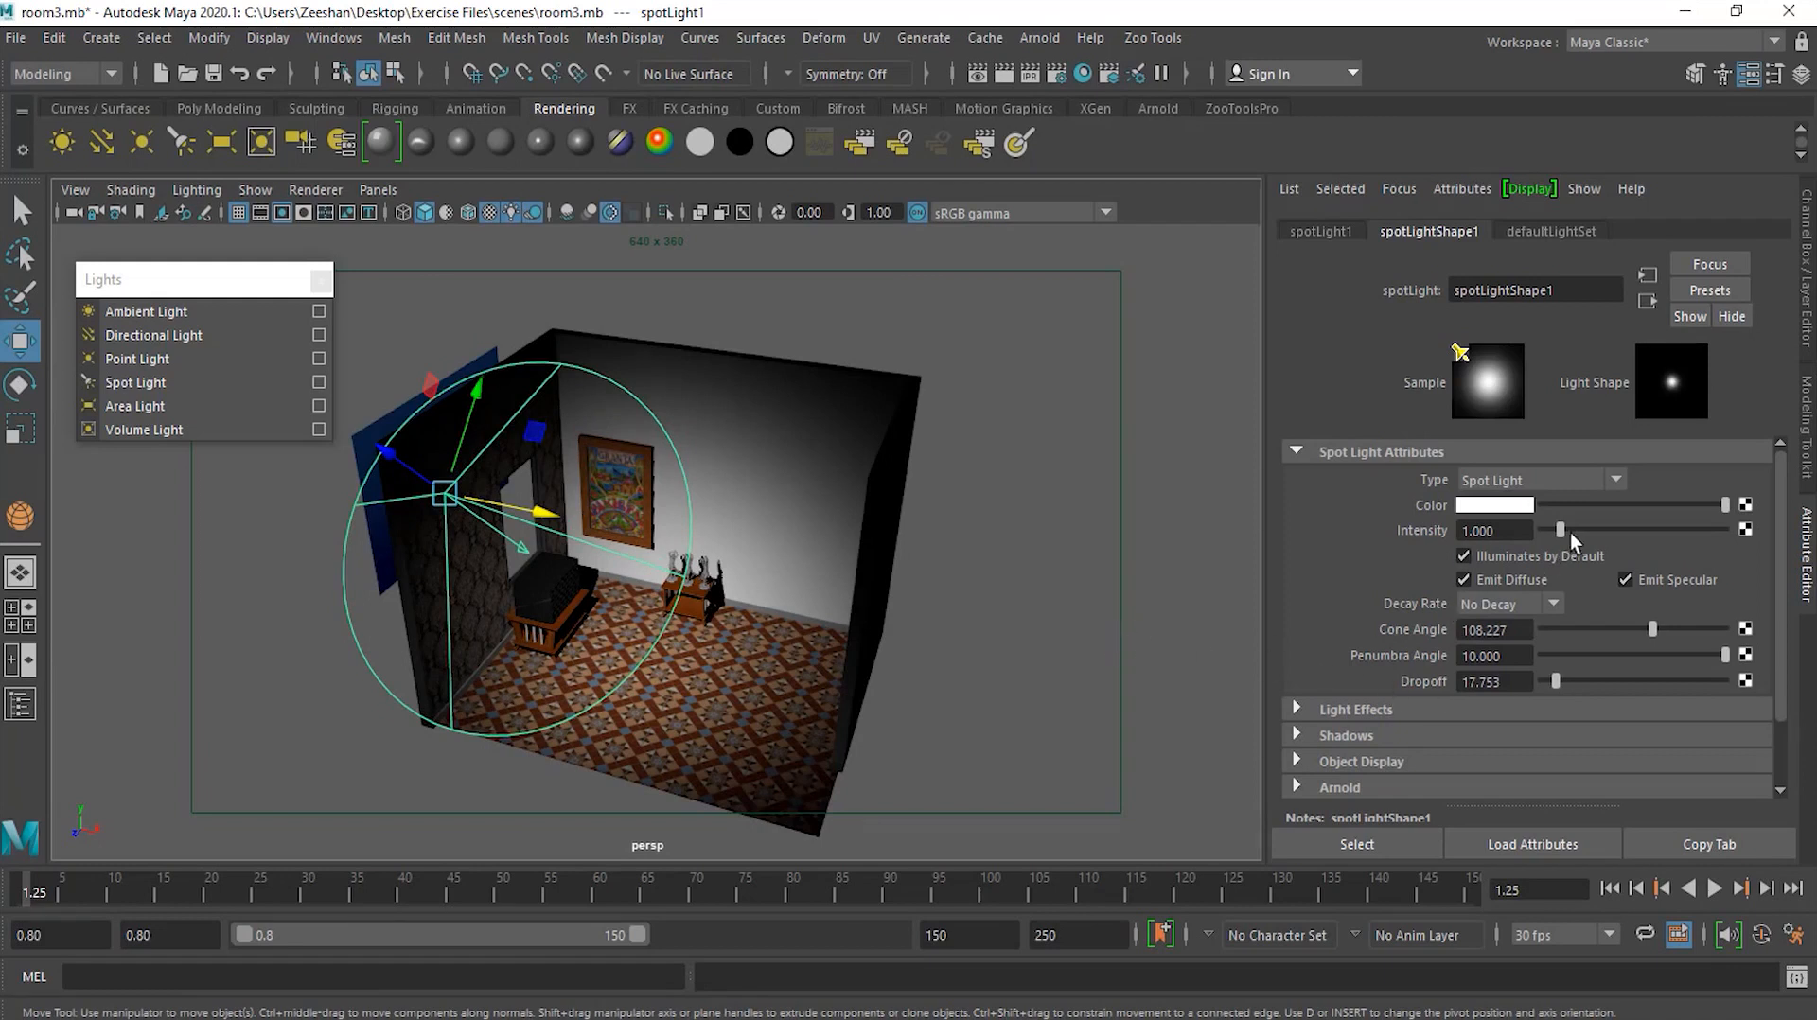
left_click_drag(1563, 532, 1591, 532)
Give the spot light the warm cream color from the color history and narrow its cone angle to 38.737
left_click_drag(839, 639, 736, 626, "alt")
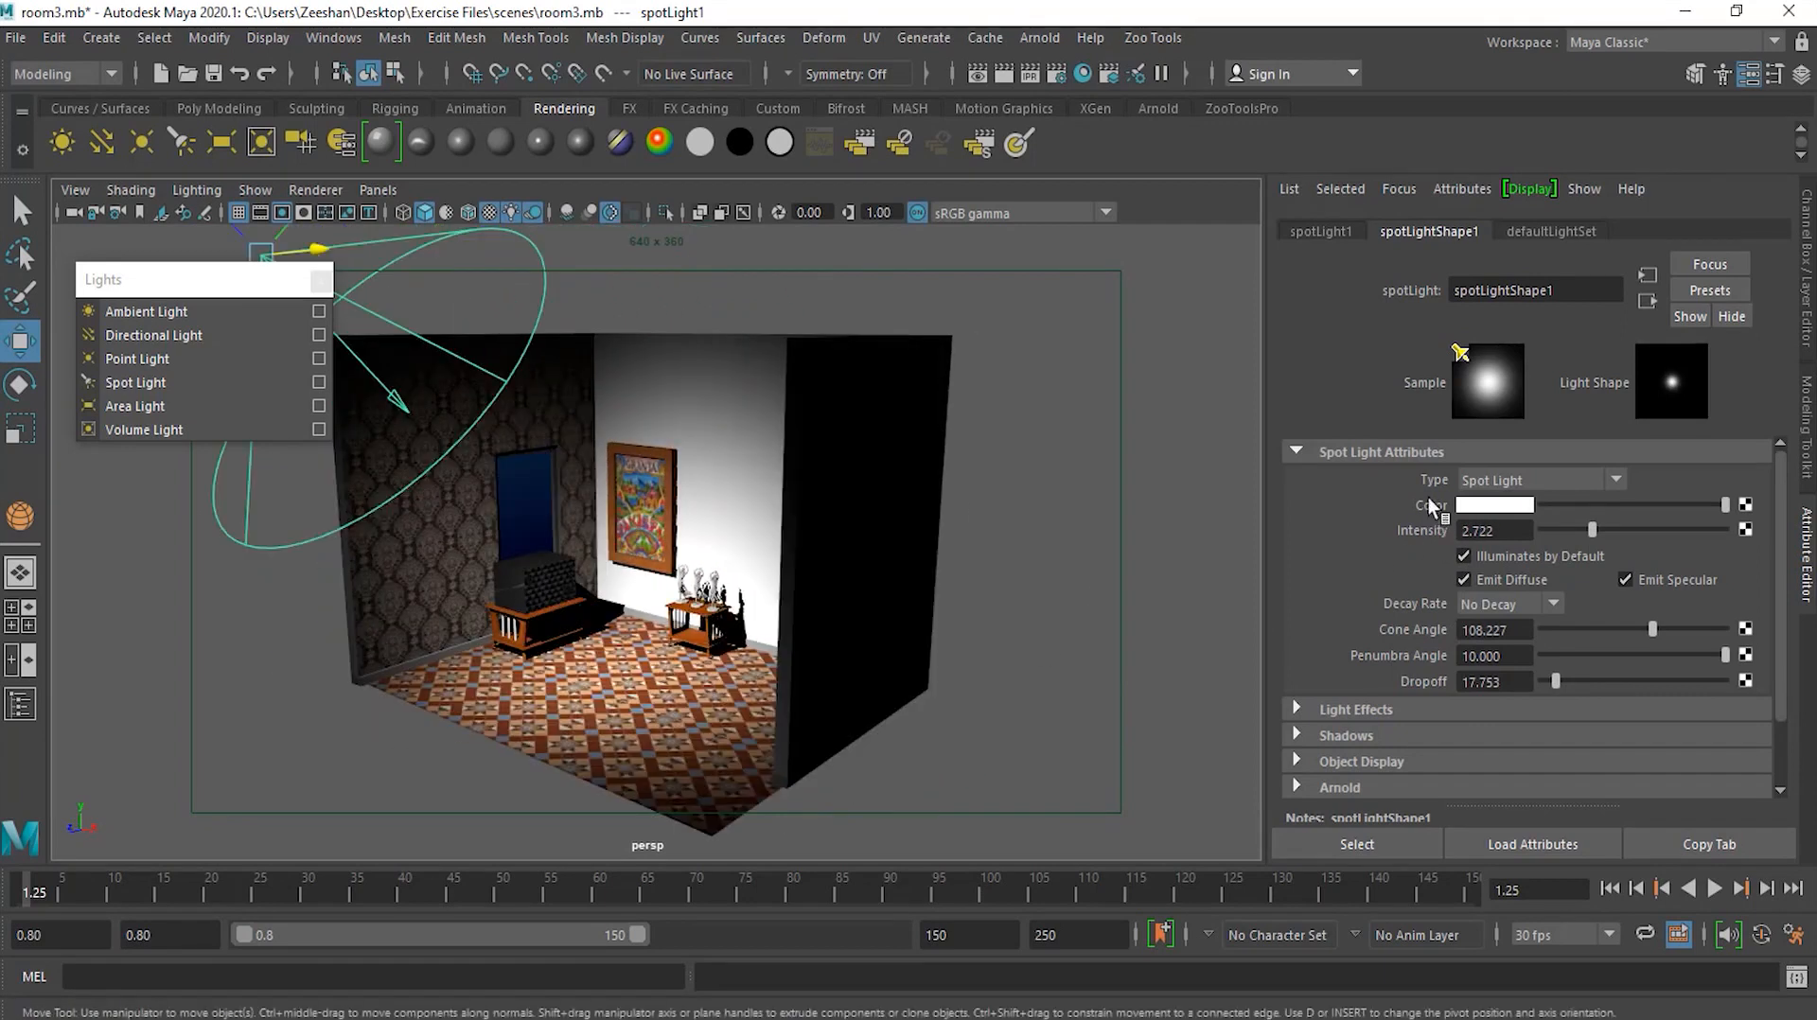
left_click(1497, 503)
left_click(1352, 489)
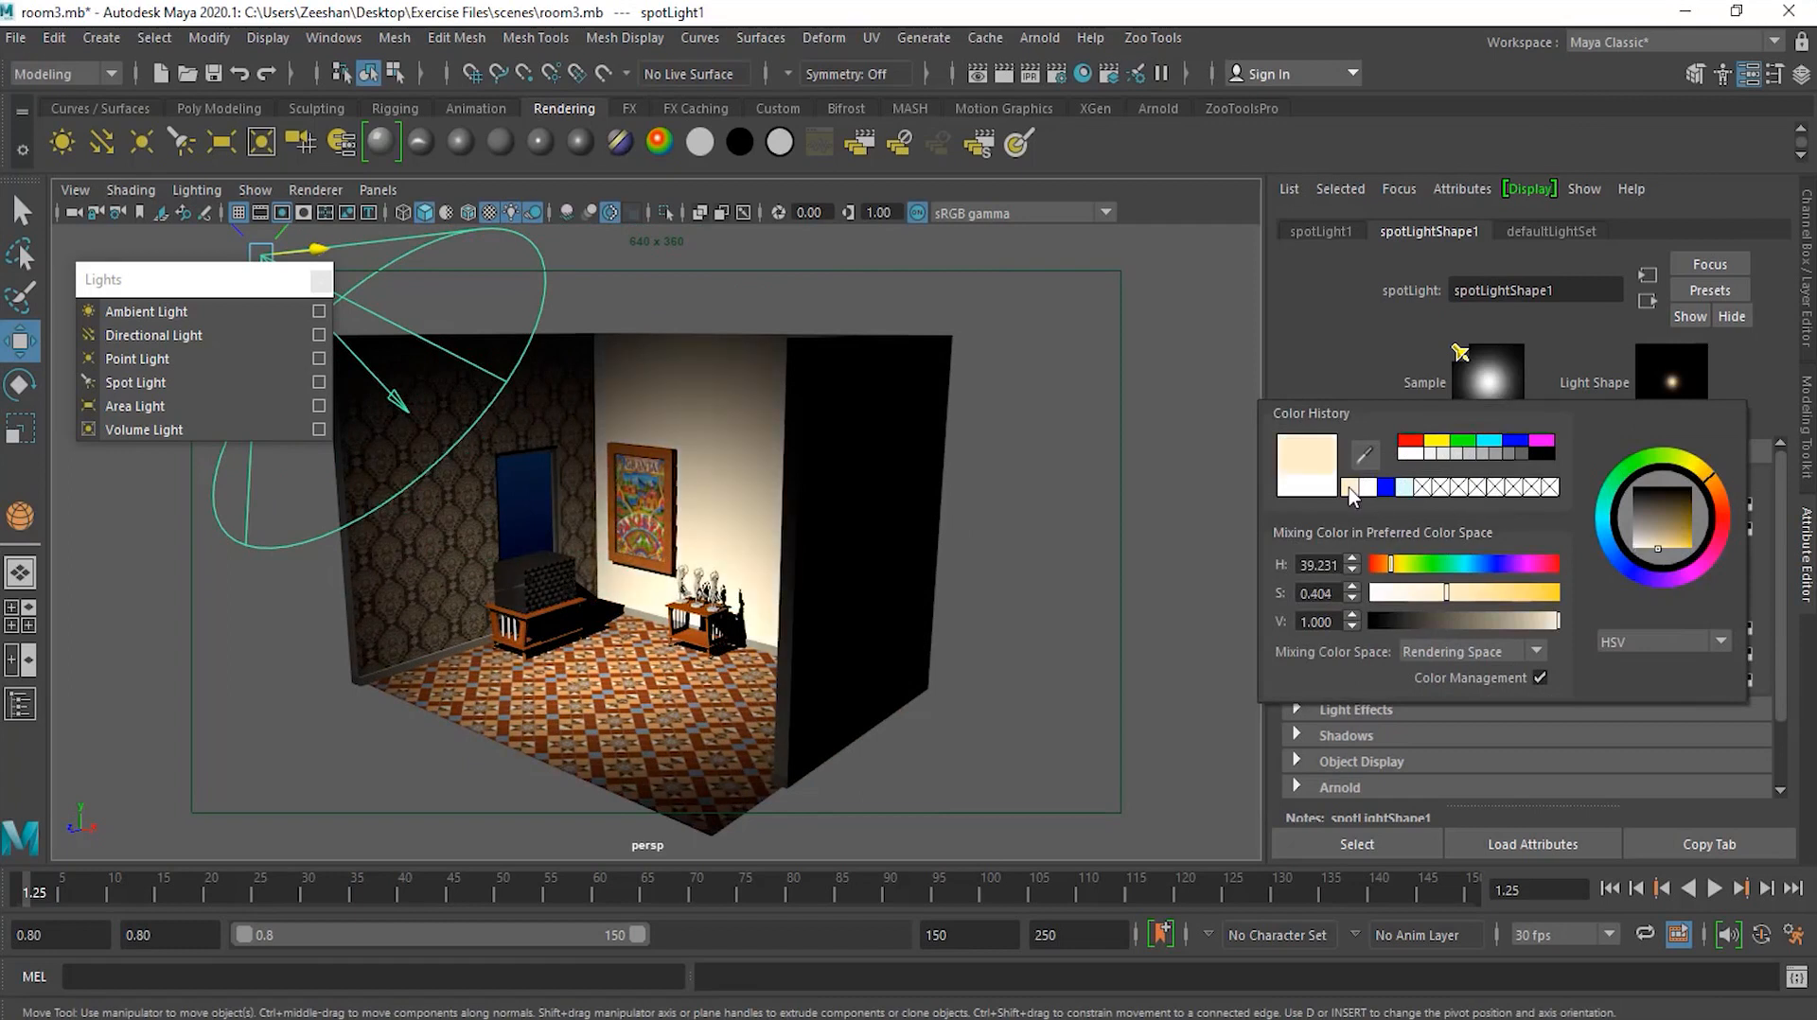
left_click(995, 643)
left_click_drag(564, 673, 604, 653, "alt")
left_click(418, 401)
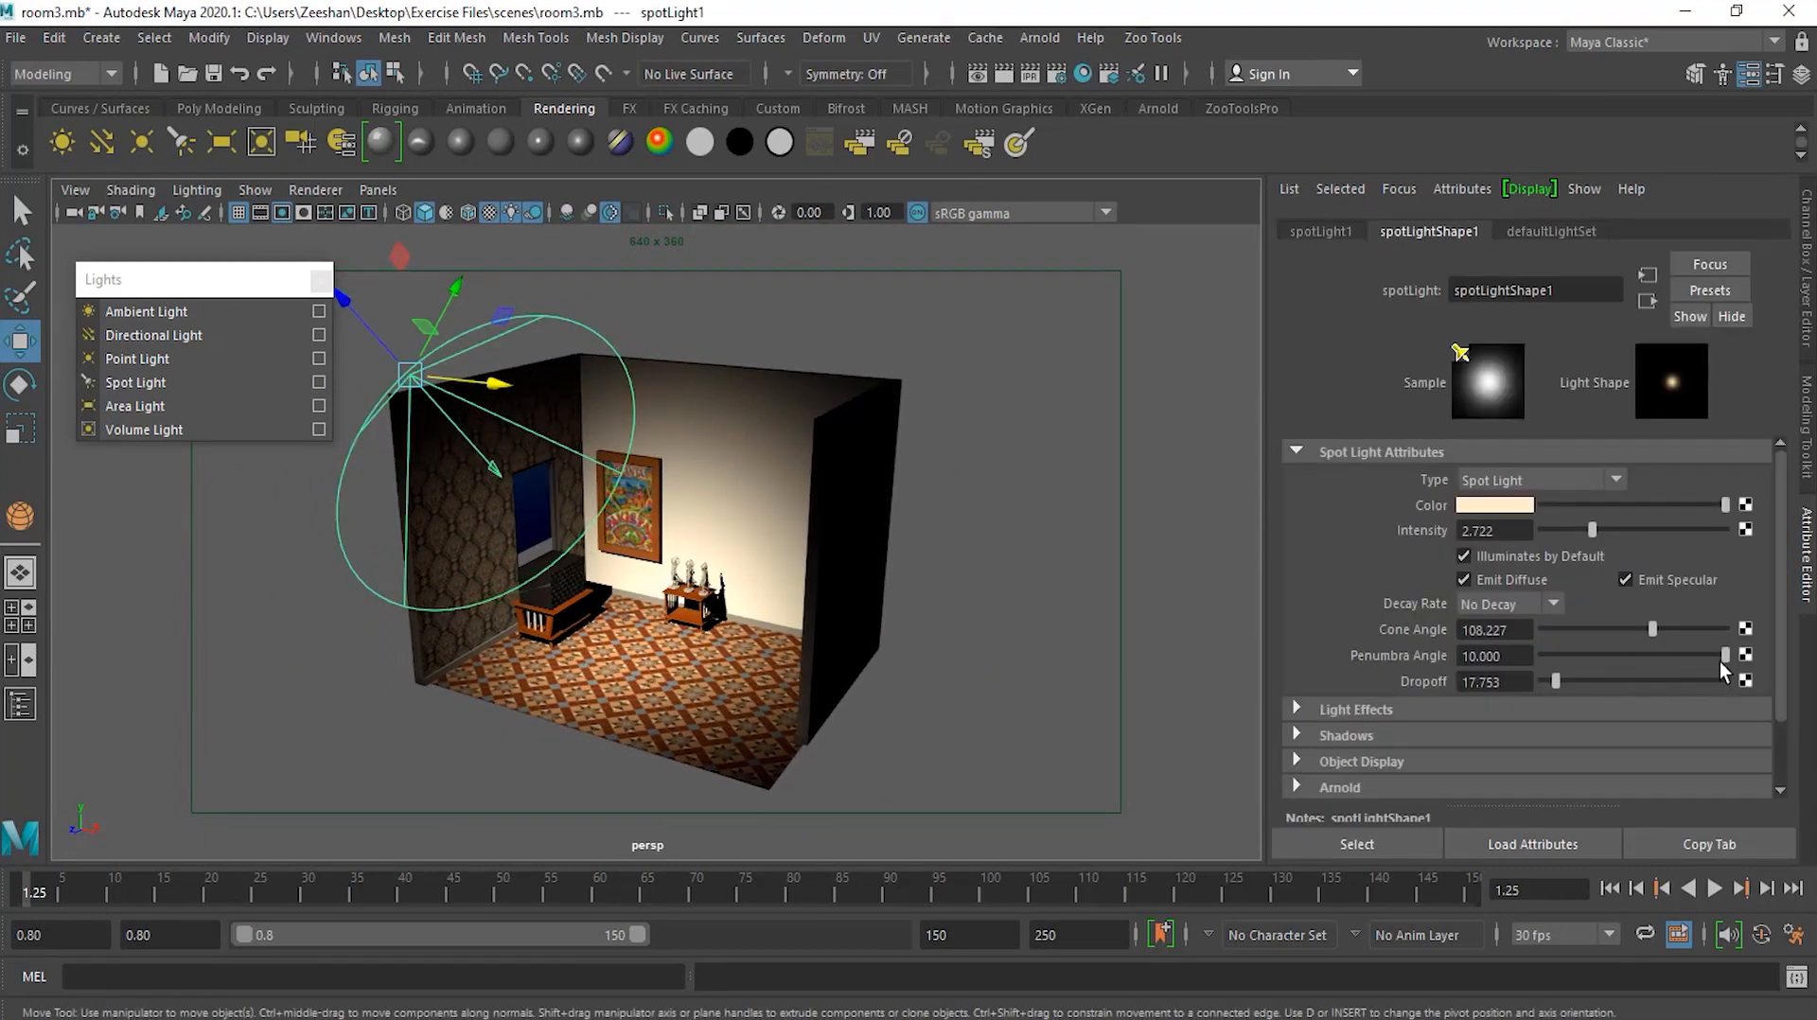
left_click_drag(1642, 627, 1581, 632)
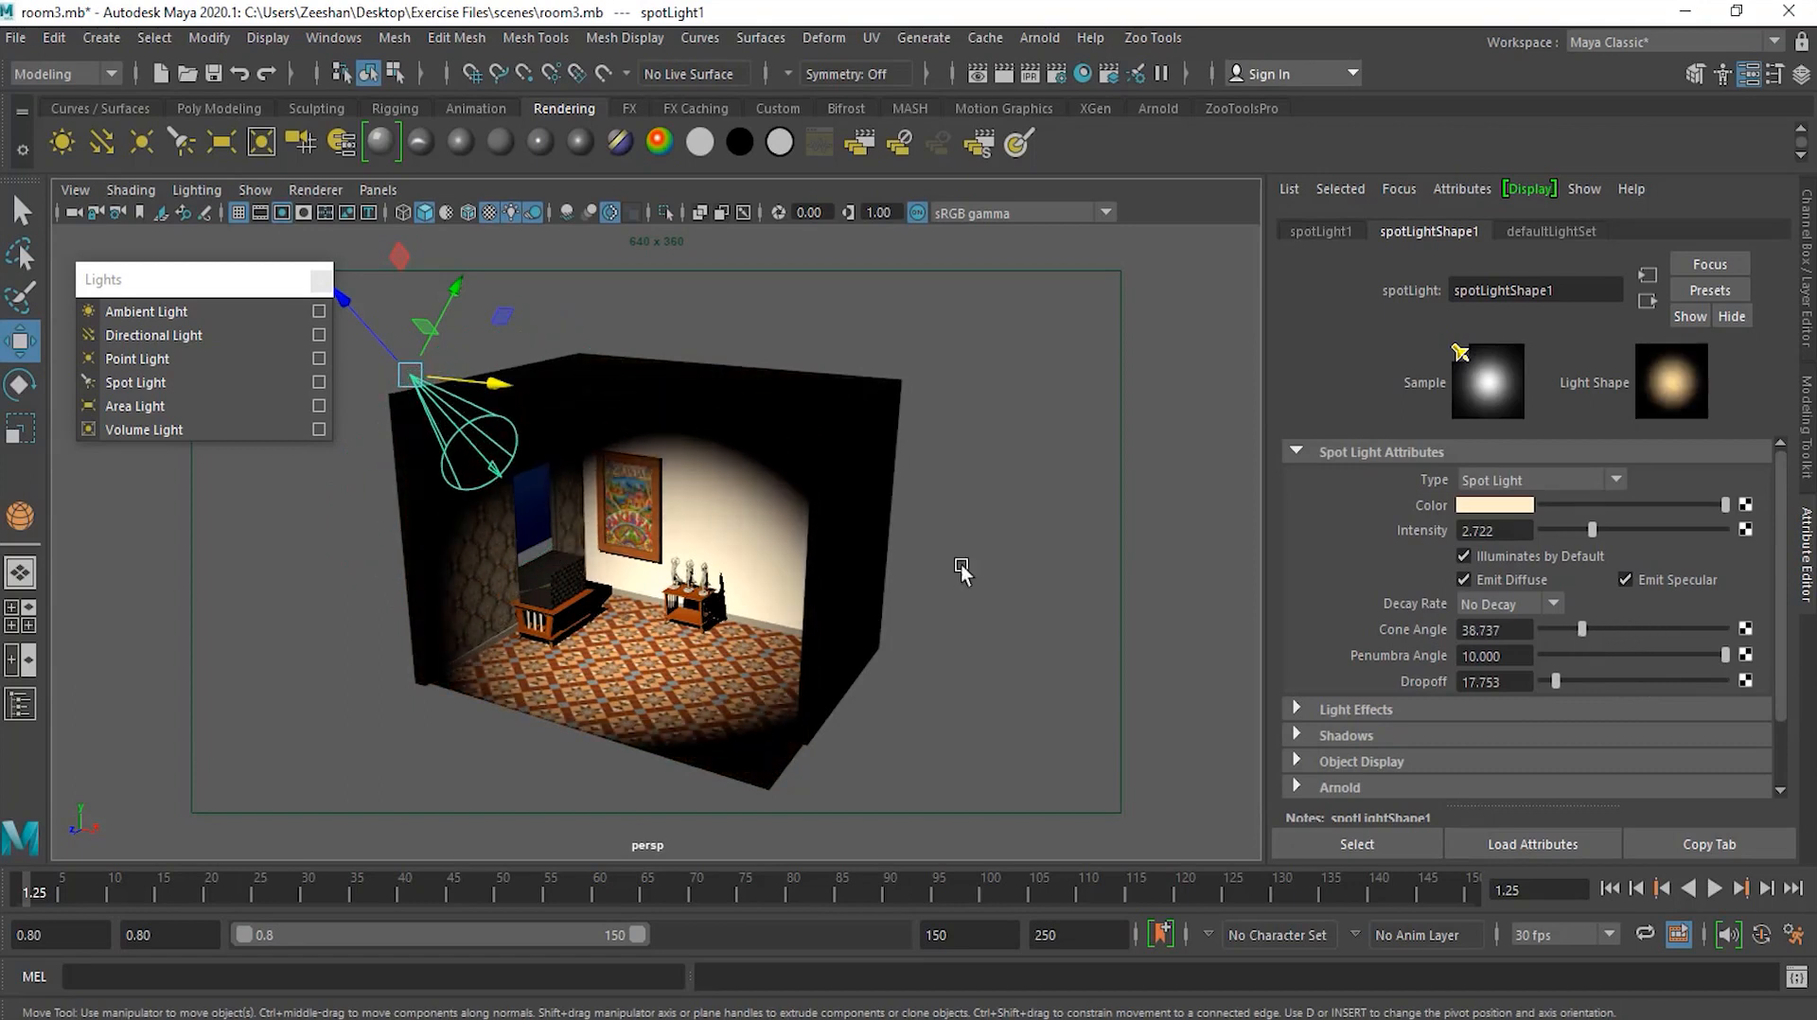
Aim the spot light straight down and place it about 22.5 units high above the room, near the window wall
left_click_drag(634, 492, 711, 592, "alt")
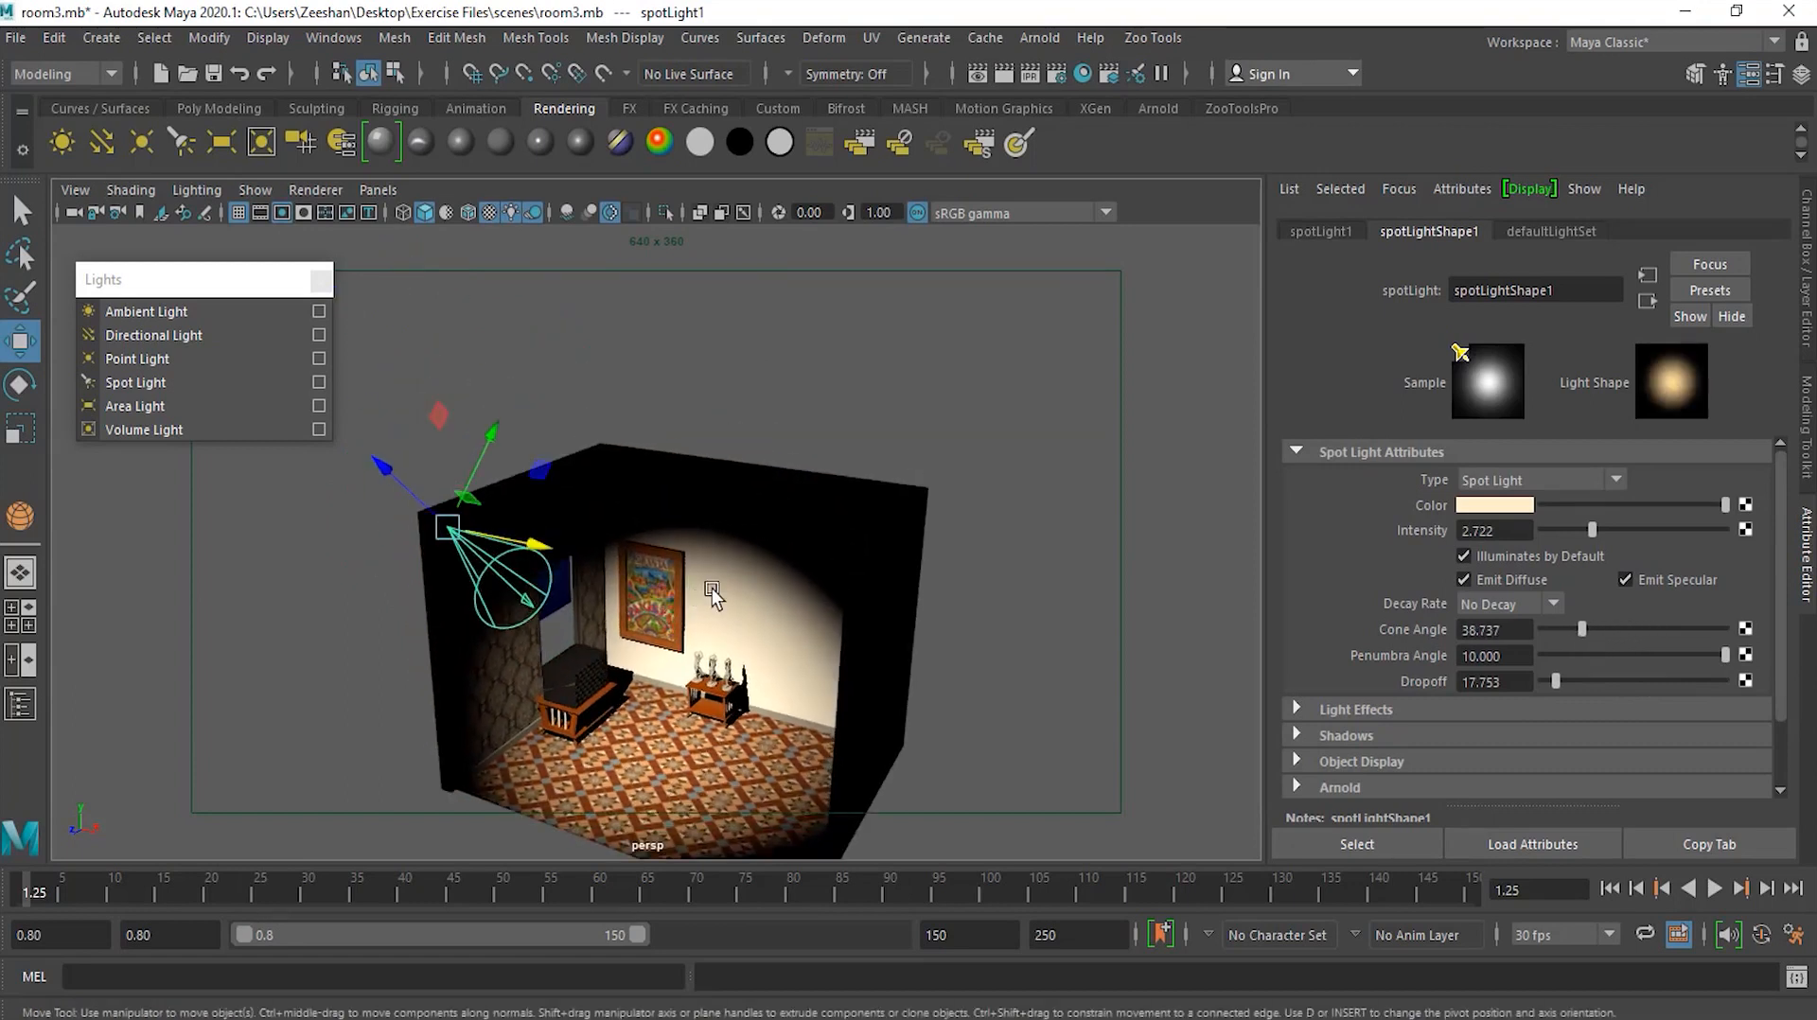
key("e")
left_click_drag(394, 452, 448, 405)
key("w")
left_click_drag(422, 537, 457, 281)
left_click_drag(497, 375, 770, 219)
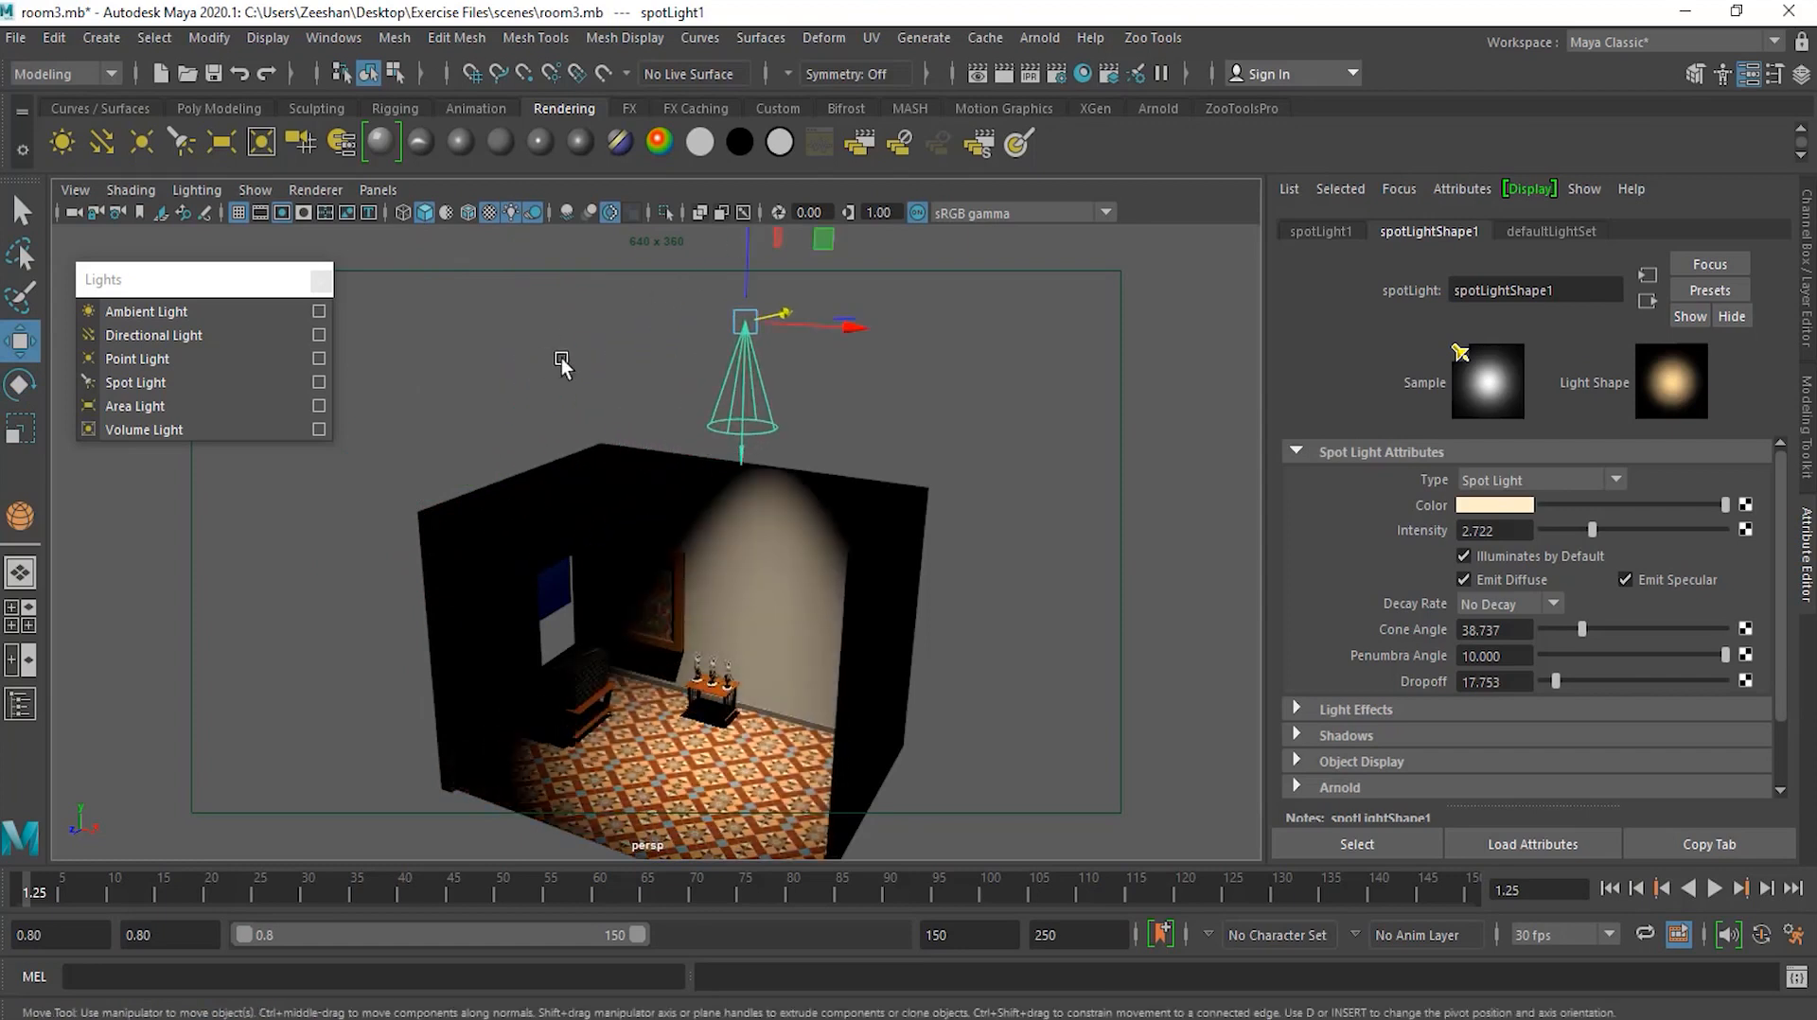
left_click_drag(548, 364, 645, 344, "alt")
left_click_drag(832, 310, 693, 312)
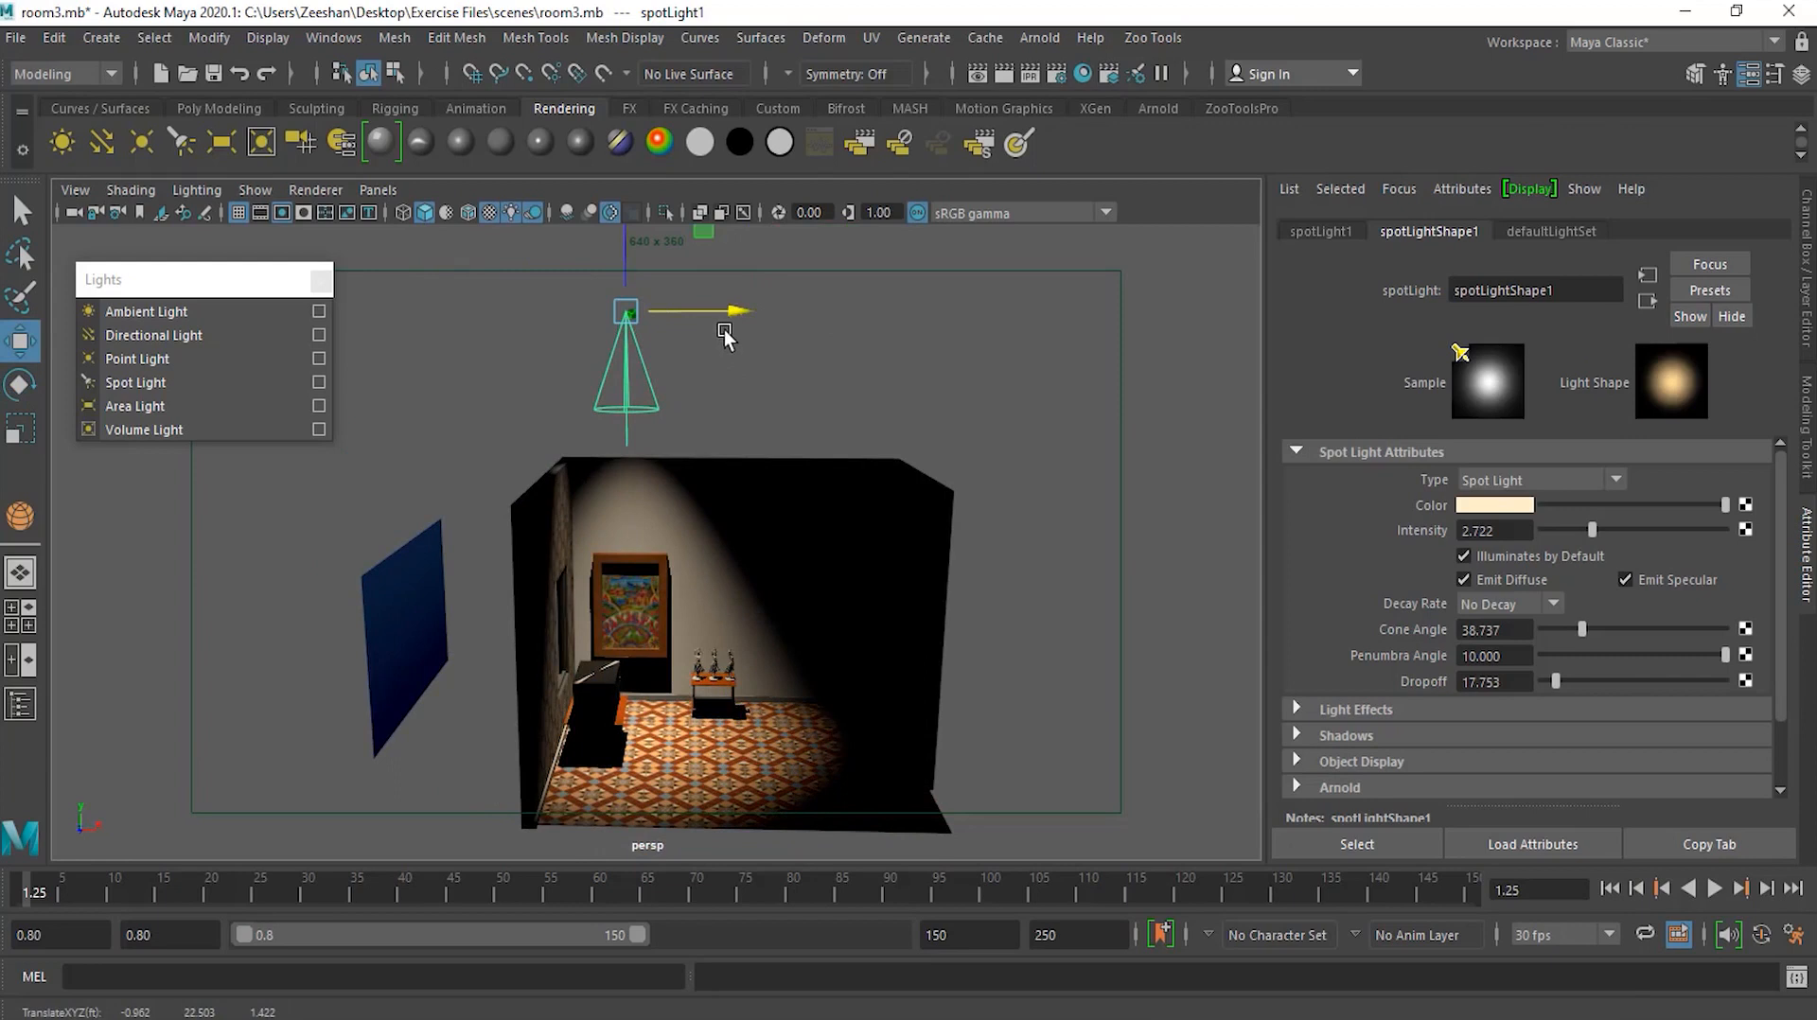
Duplicate the spot light and slide the copy along the back wall toward the opposite side wall
key("ctrl+d")
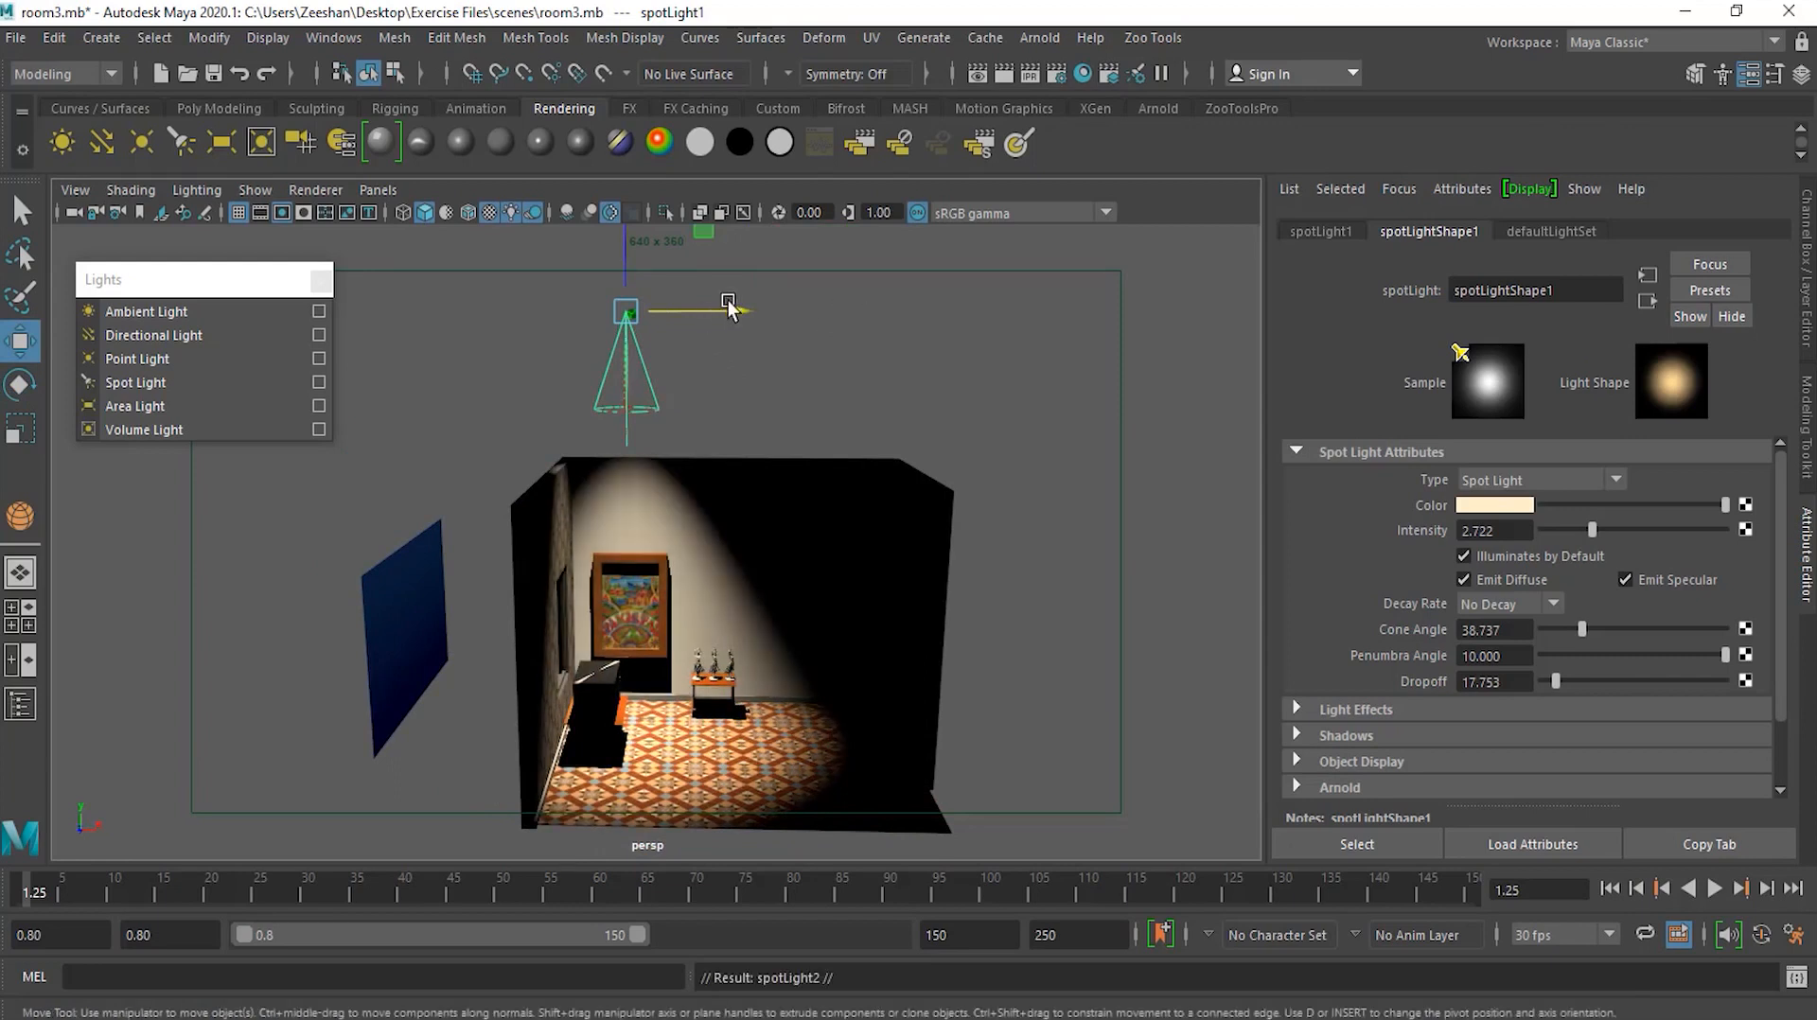
left_click_drag(695, 315, 888, 313)
left_click_drag(909, 395, 844, 446, "alt")
Duplicate both spot lights toward the front of the room to form a grid of four ceiling spots
left_click_drag(574, 541, 591, 516, "alt")
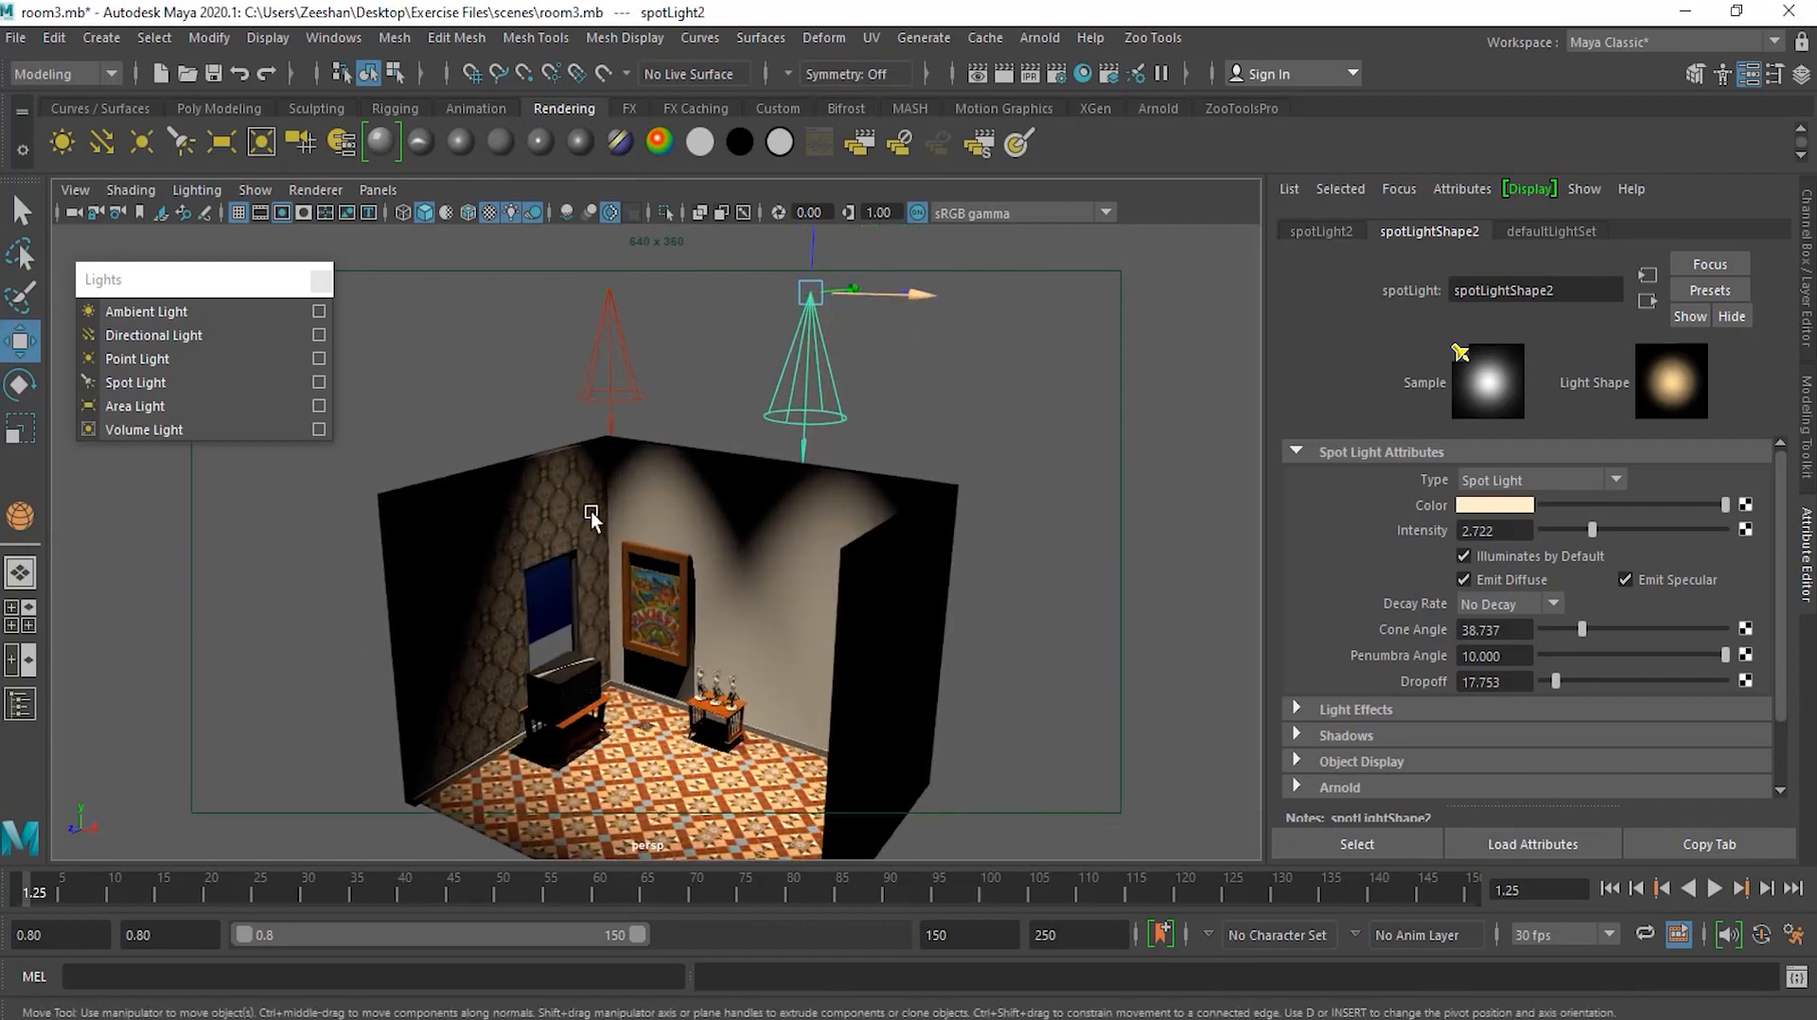
middle_click_drag(676, 526, 724, 449, "alt")
left_click_drag(724, 446, 821, 519, "alt")
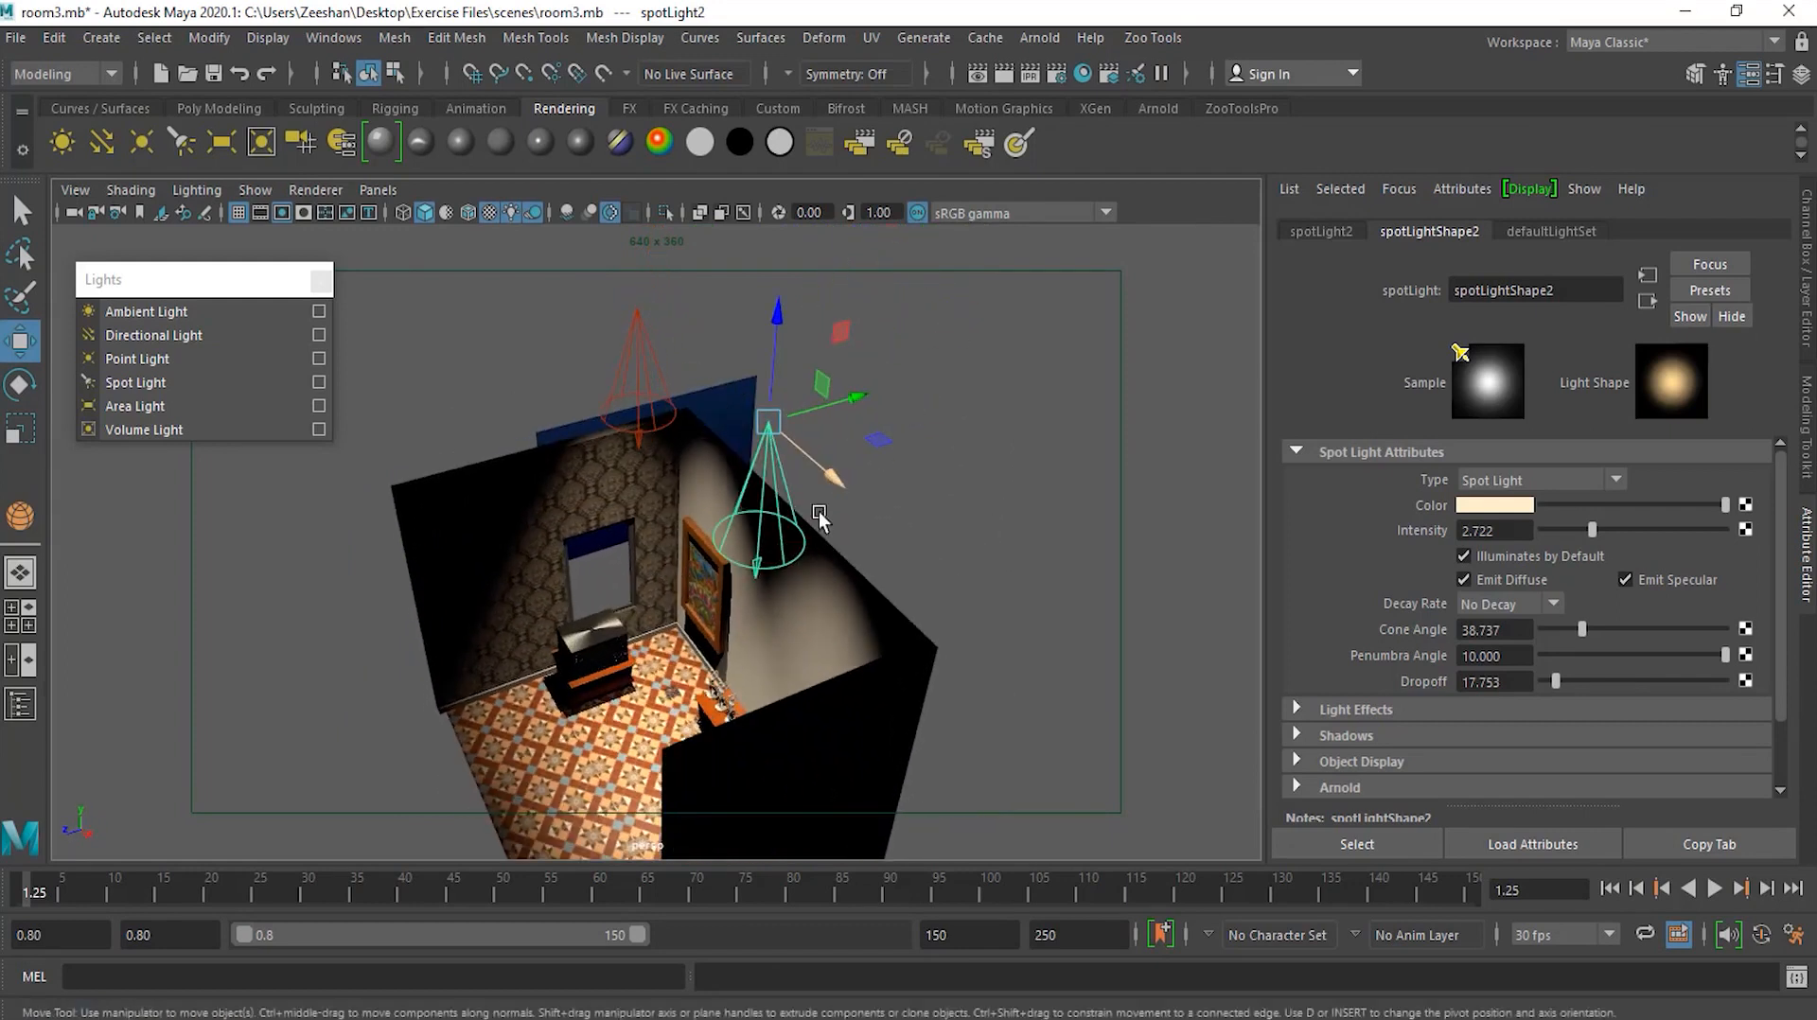
left_click_drag(838, 405, 622, 490, "shift")
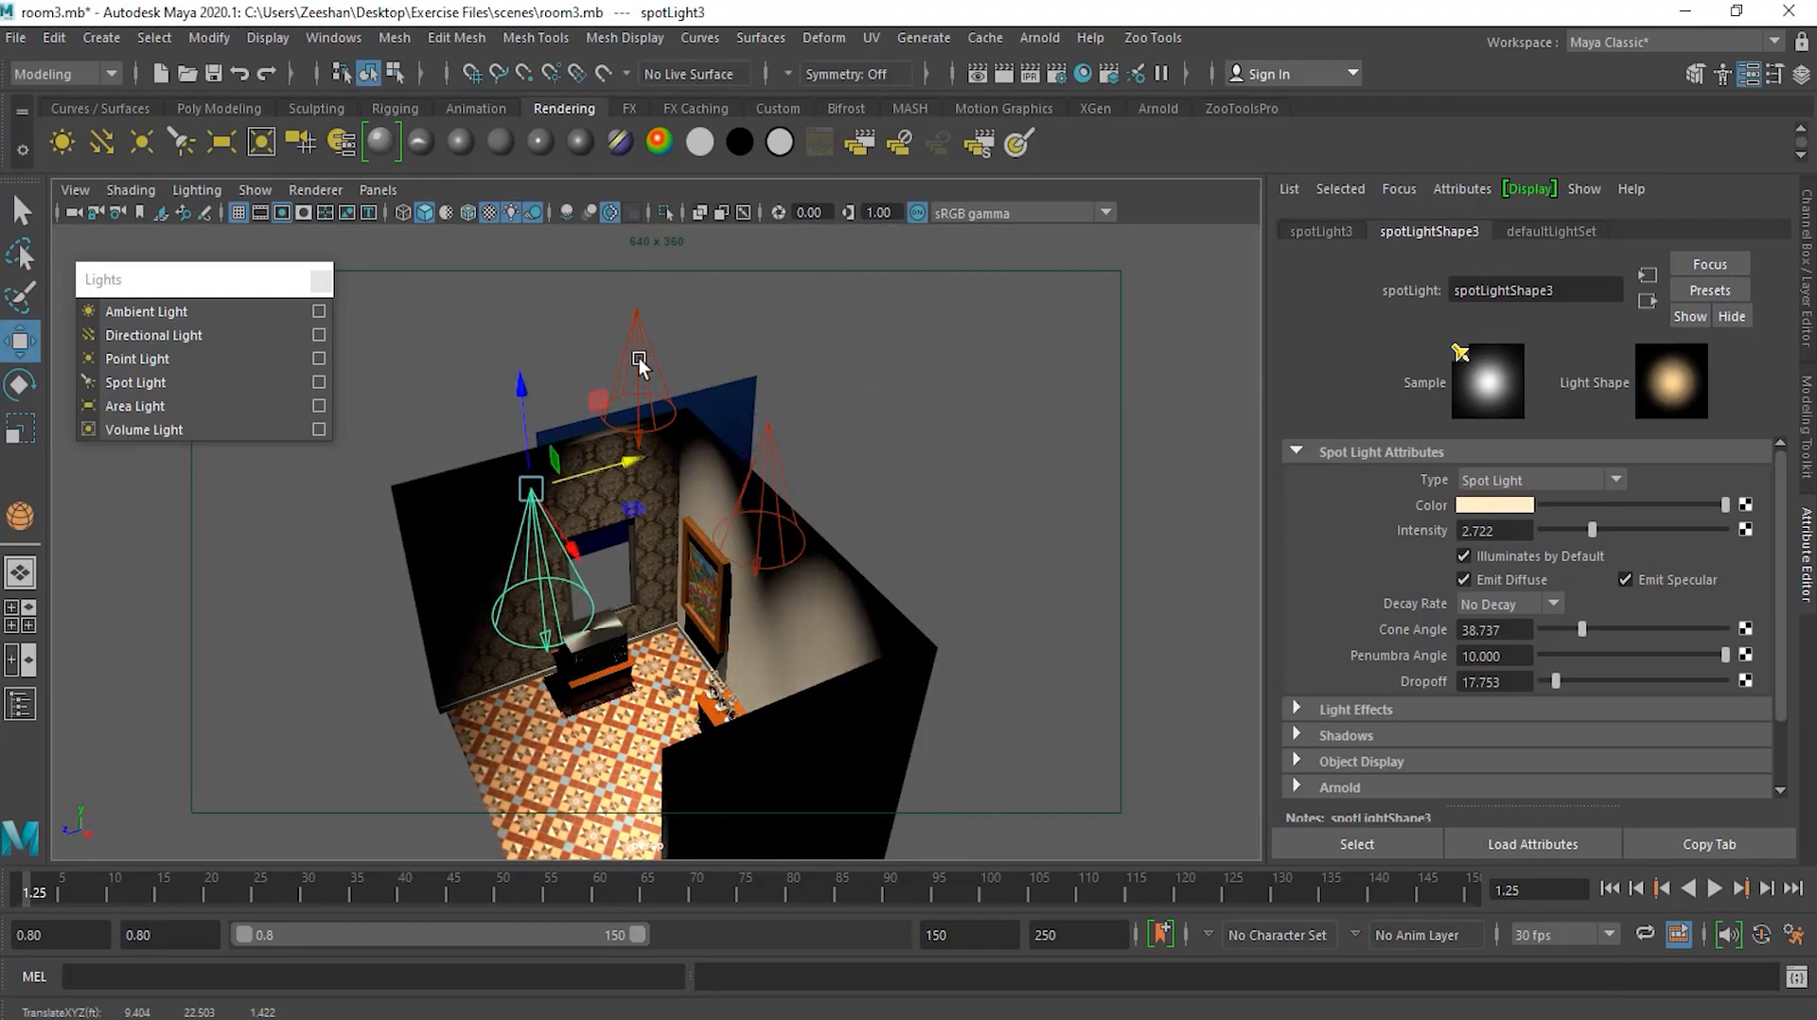
left_click(628, 324)
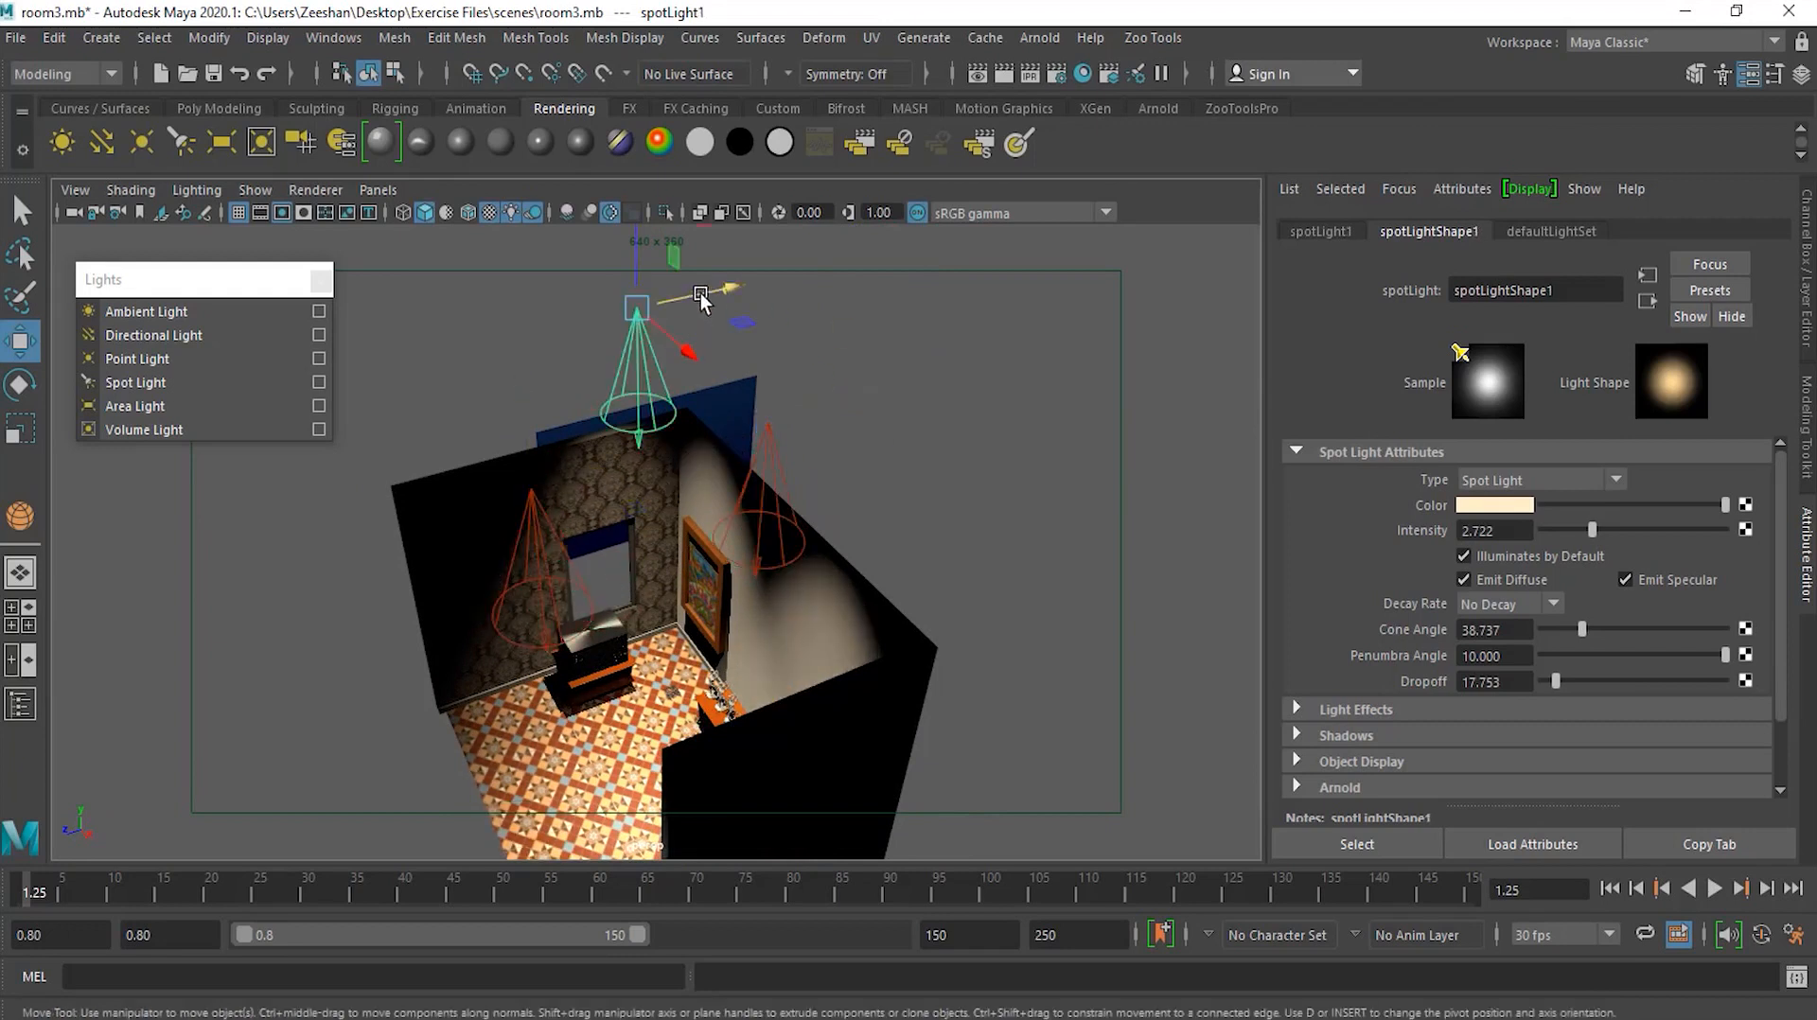
mouse_move(700, 291)
left_mouse_down("shift")
mouse_move(496, 359)
mouse_move(521, 425)
left_mouse_up("shift")
left_click_drag(513, 572, 593, 534, "alt")
right_click_drag(593, 533, 541, 543, "alt")
left_click_drag(713, 560, 668, 543, "alt")
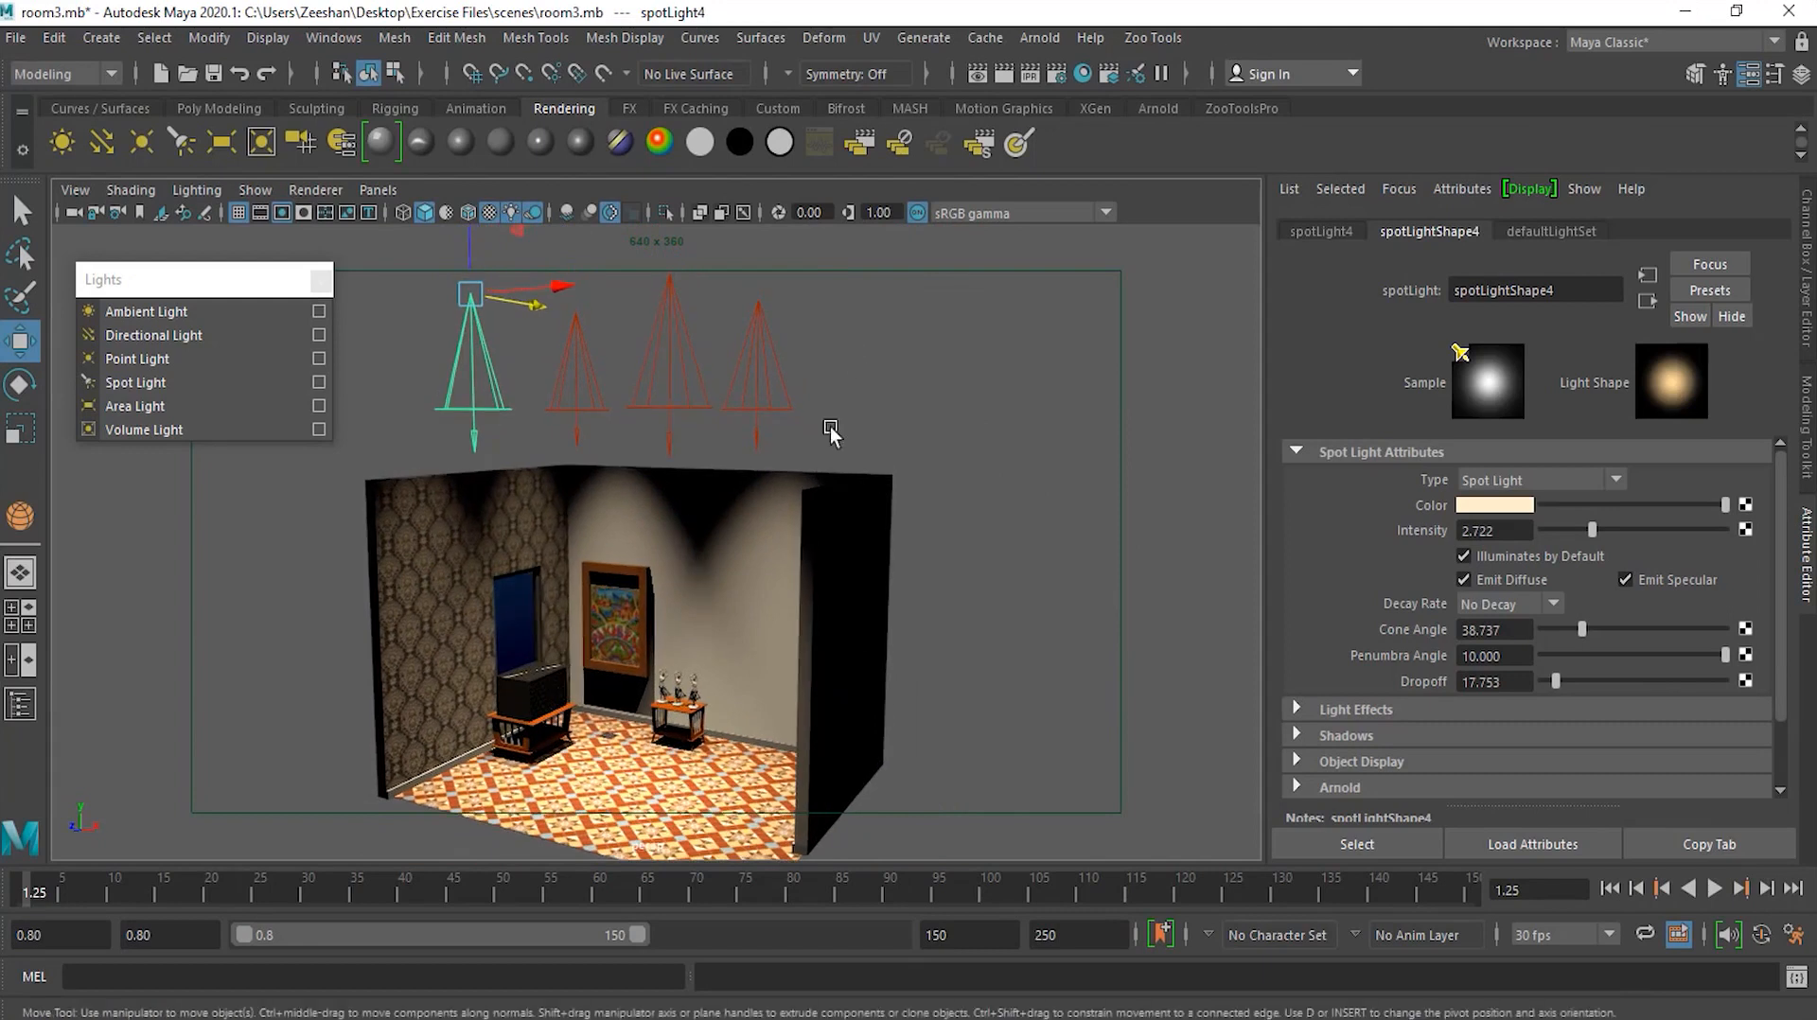
Delete all four spot lights together, then undo the deletion
left_click_drag(882, 338, 396, 422)
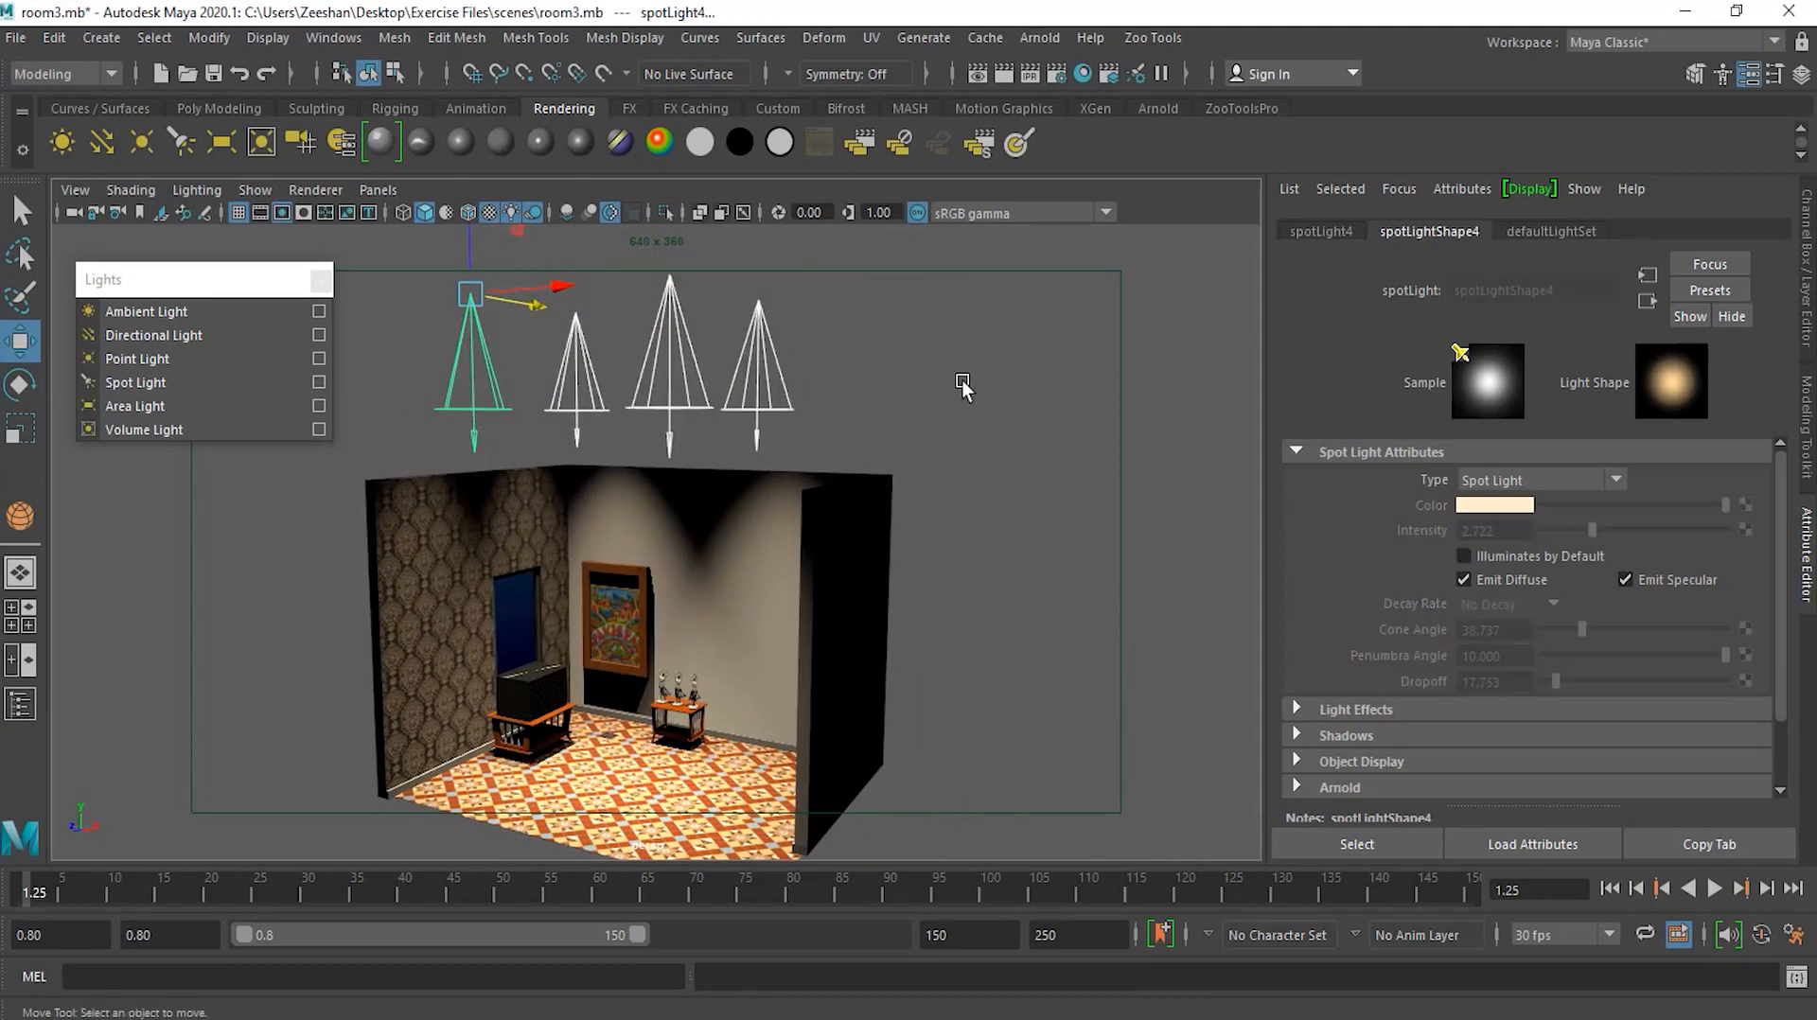
key("Delete")
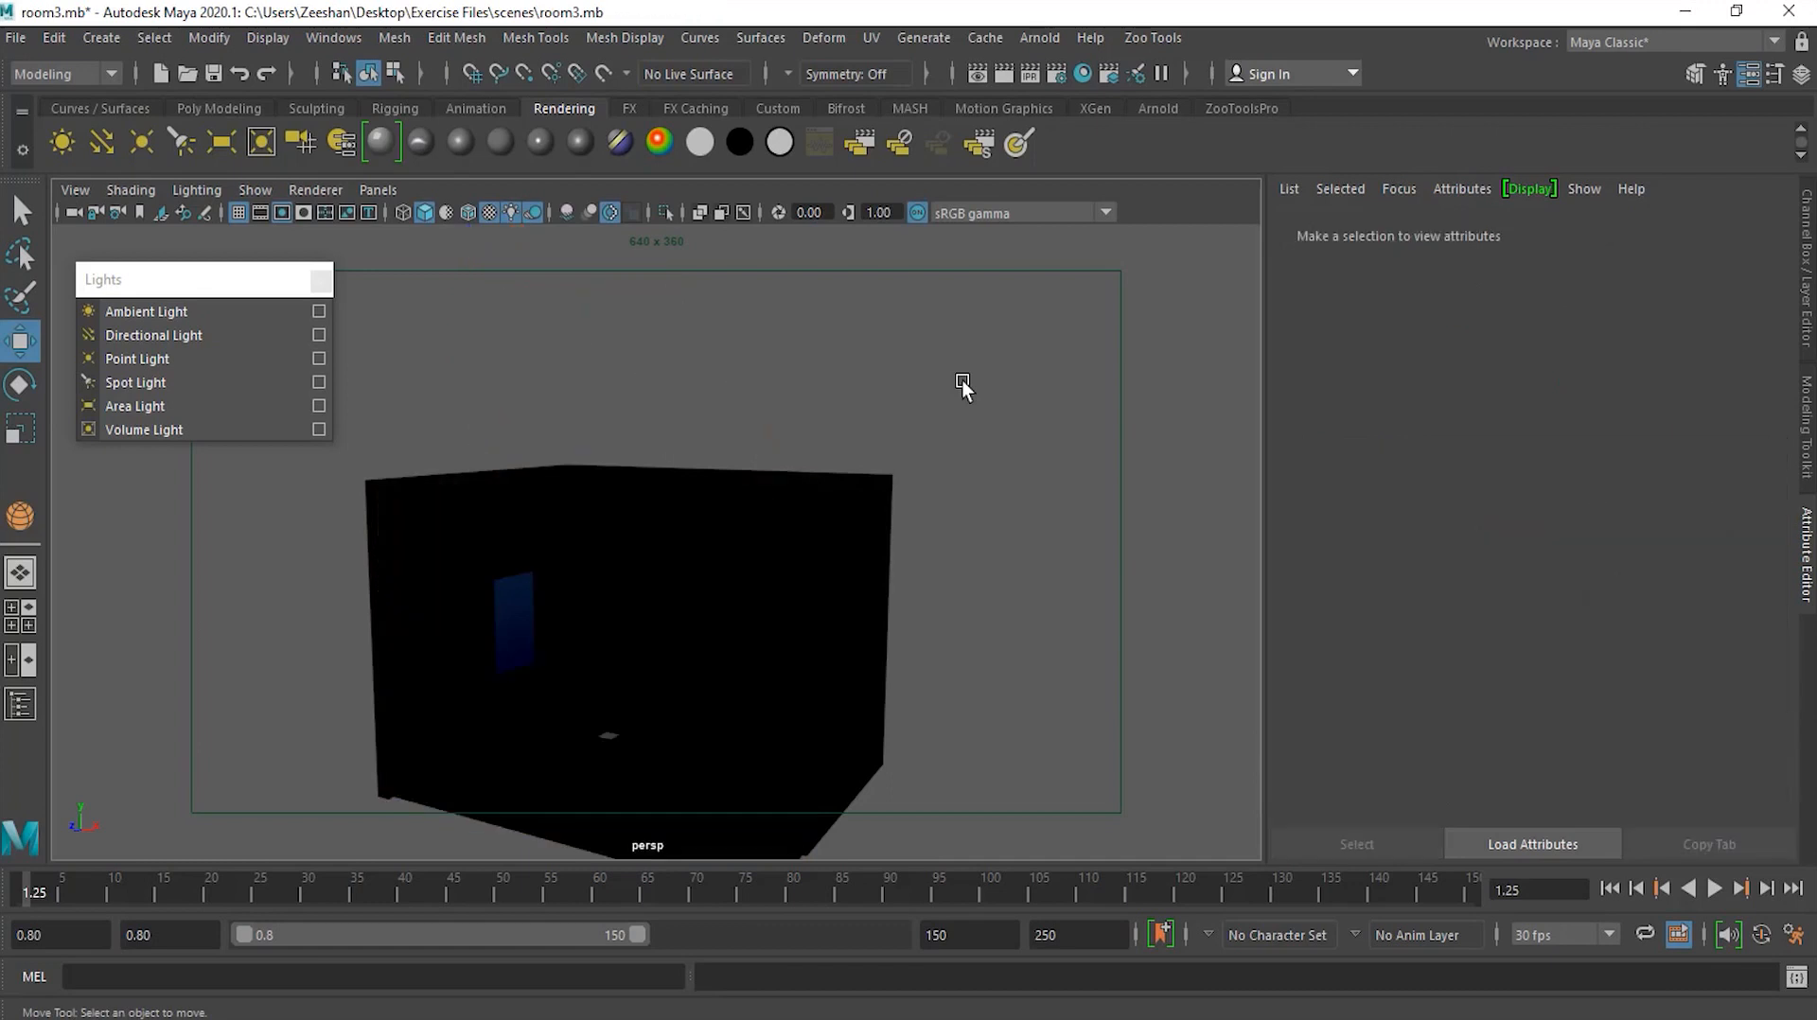
left_click(238, 73)
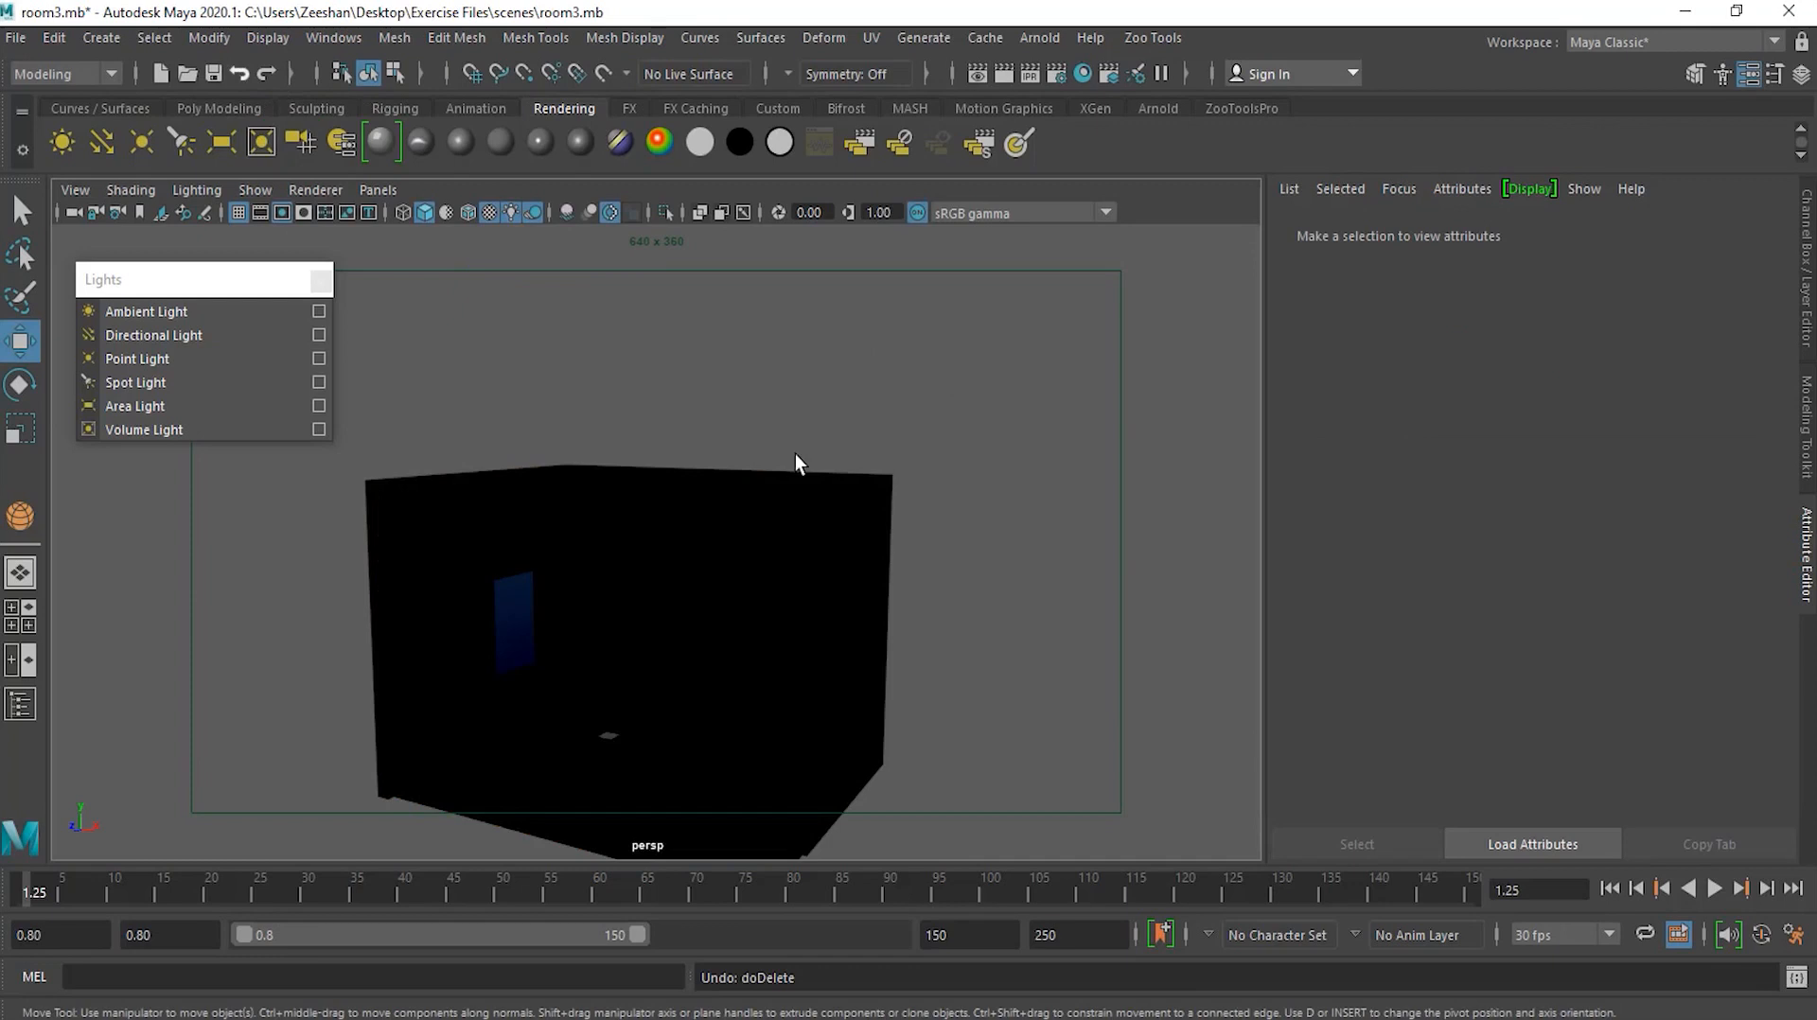
left_click_drag(951, 492, 823, 486, "alt")
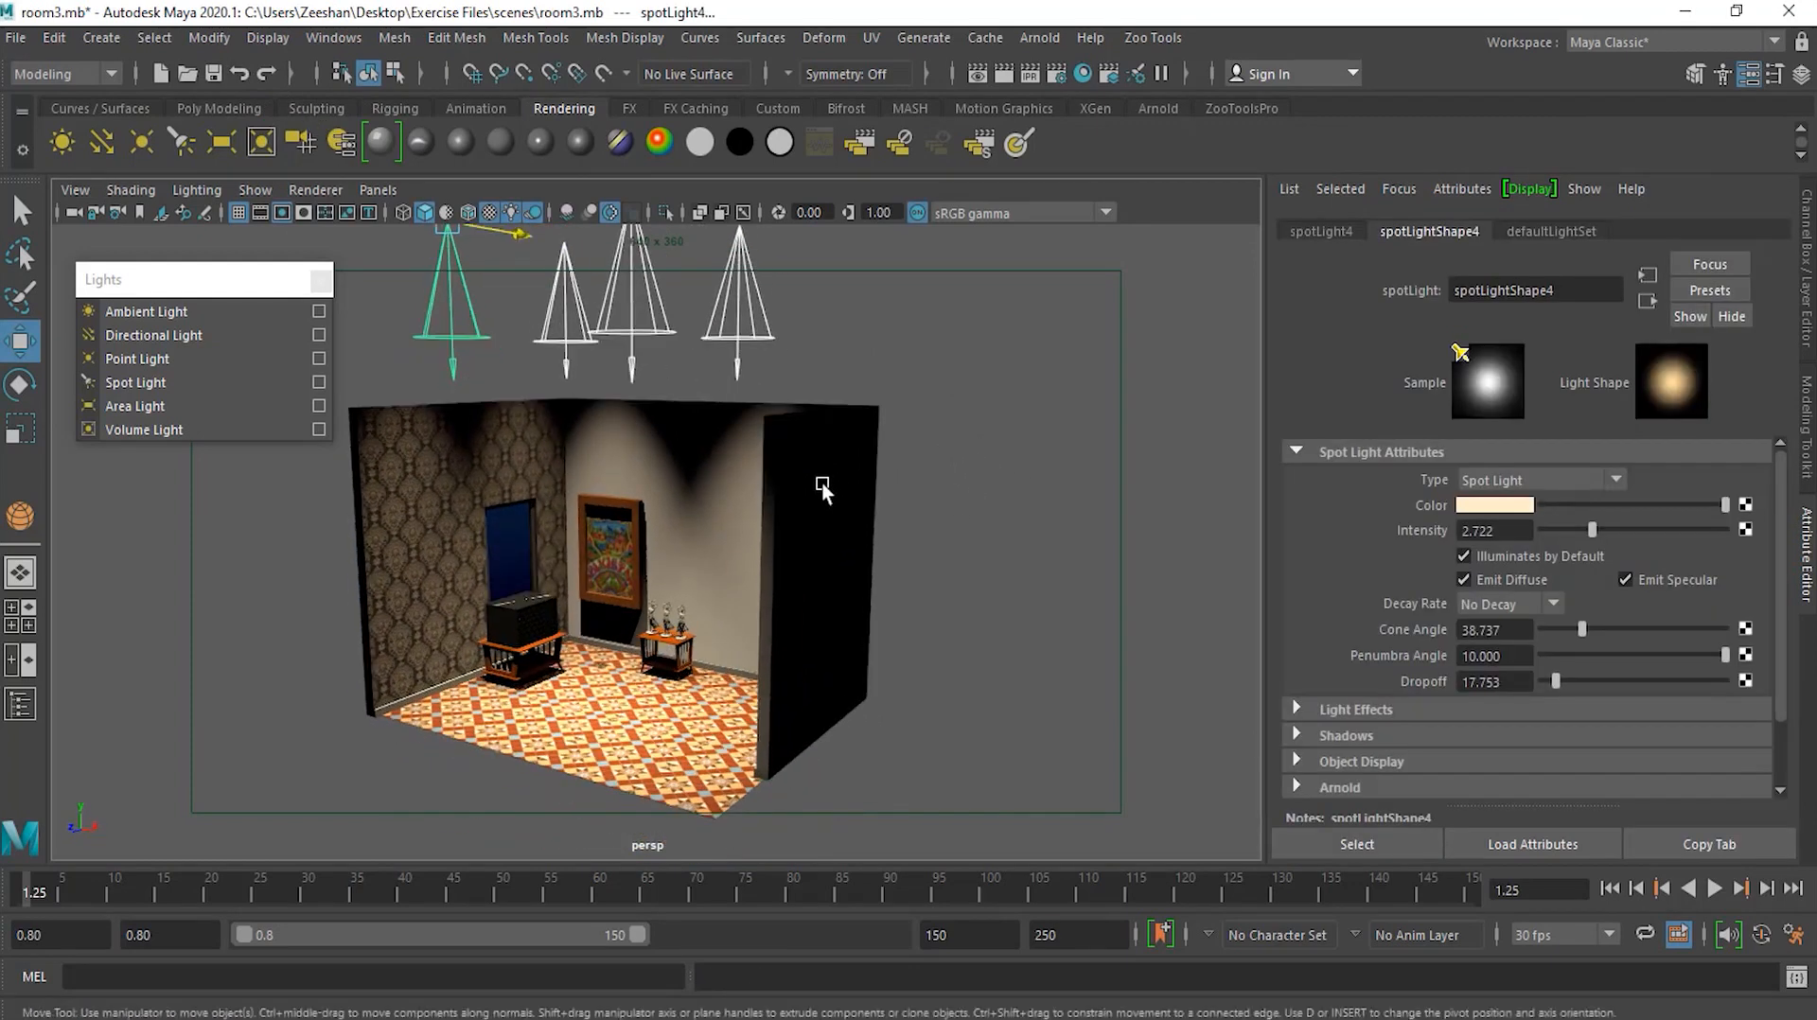
Add a directional light about 14.7 units out in front of the room and scale up its icon
left_click(189, 333)
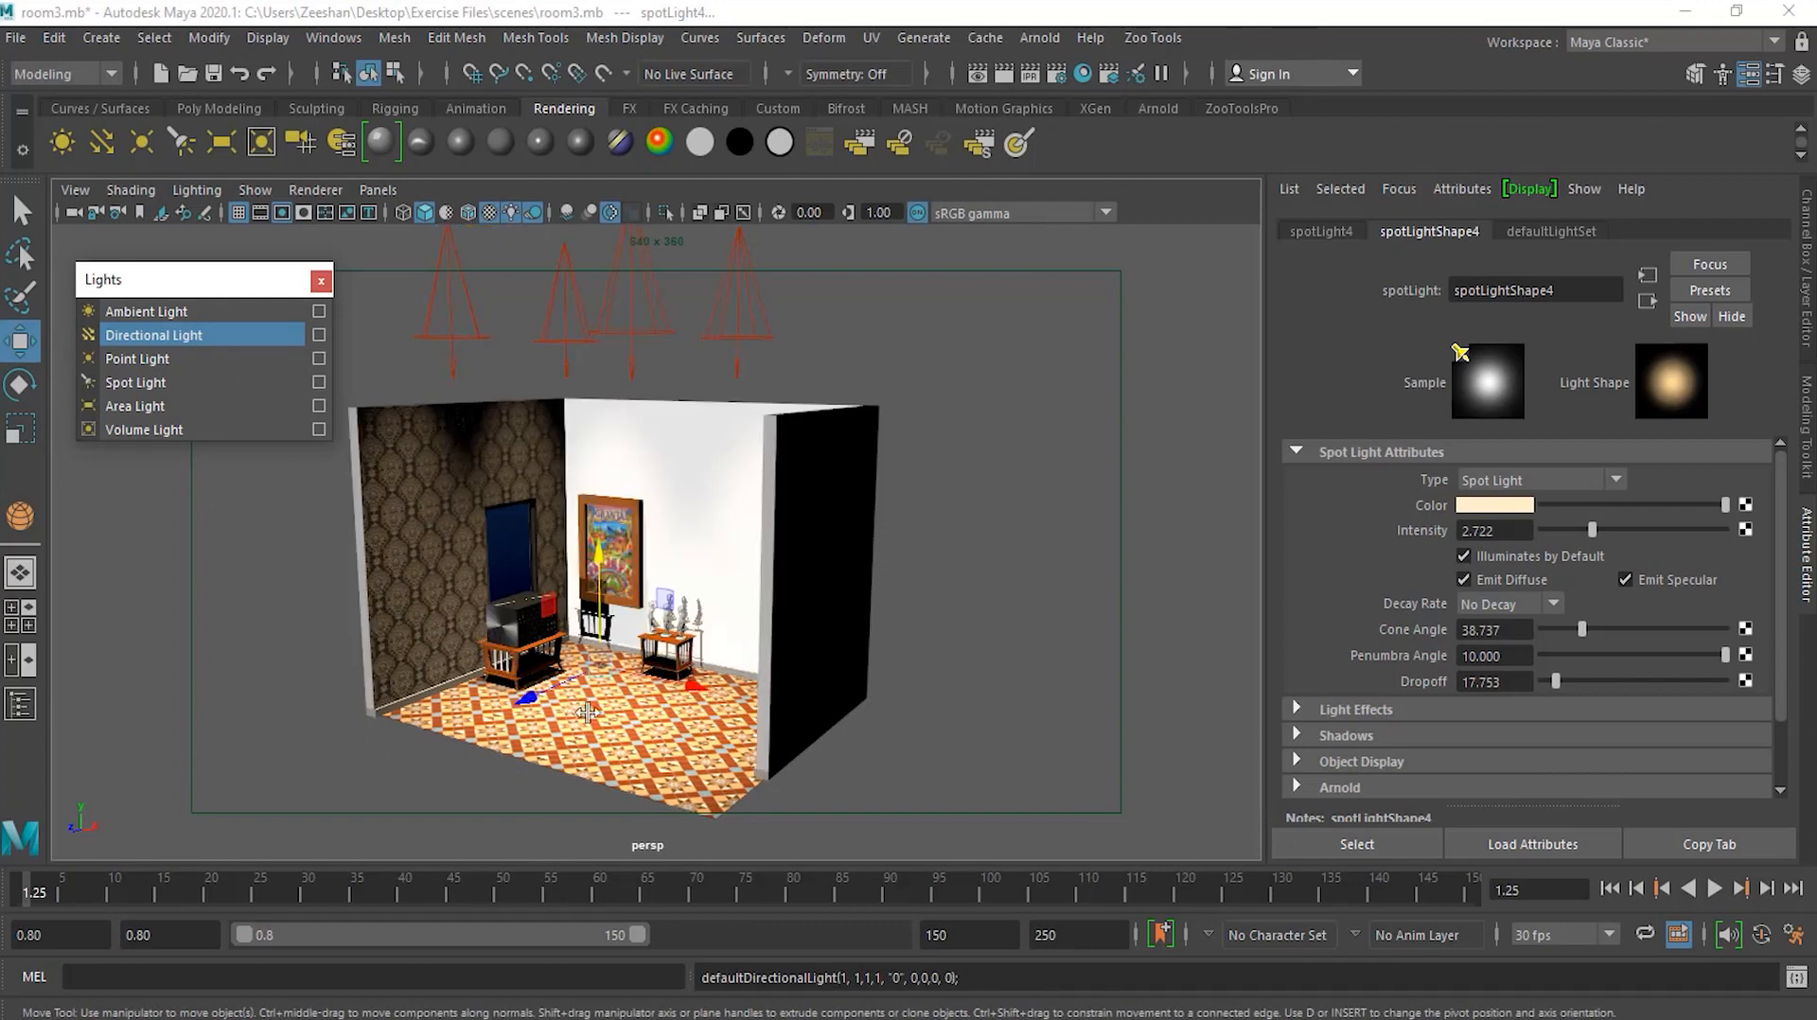
mouse_move(558, 717)
left_mouse_down("alt")
mouse_move(556, 741)
mouse_move(532, 700)
left_mouse_up("alt")
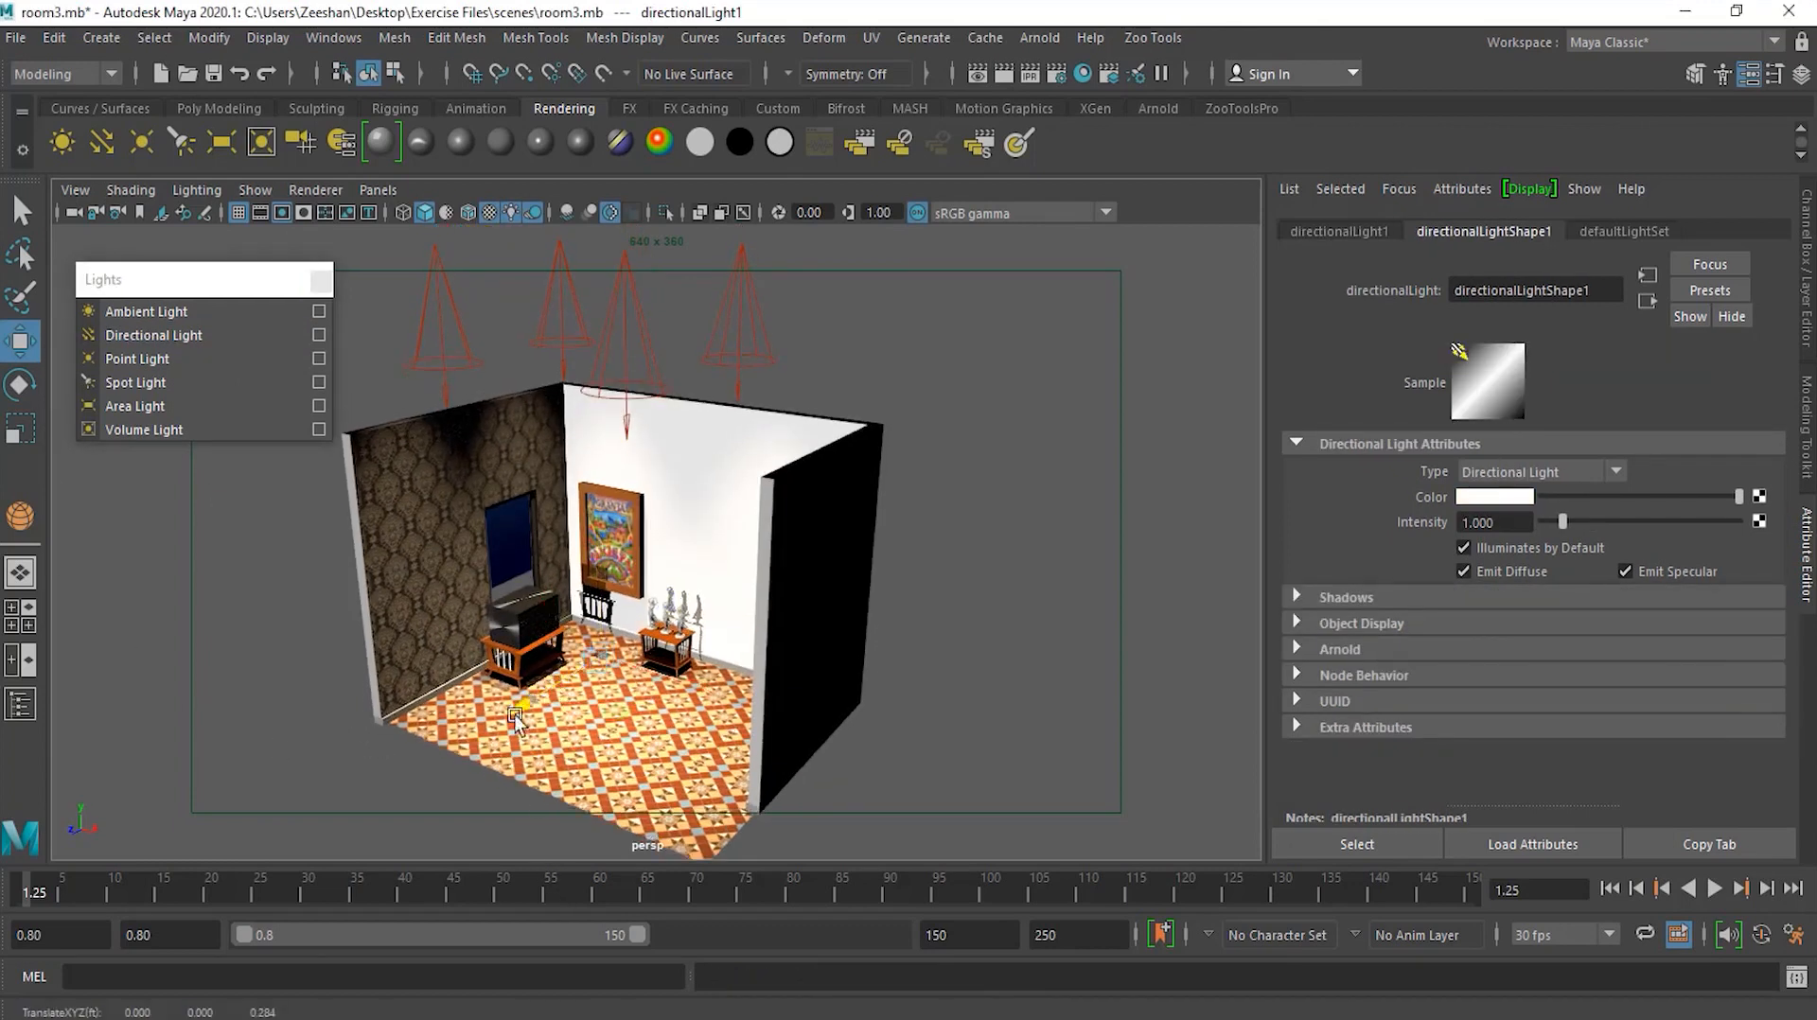
left_click_drag(382, 782, 325, 814)
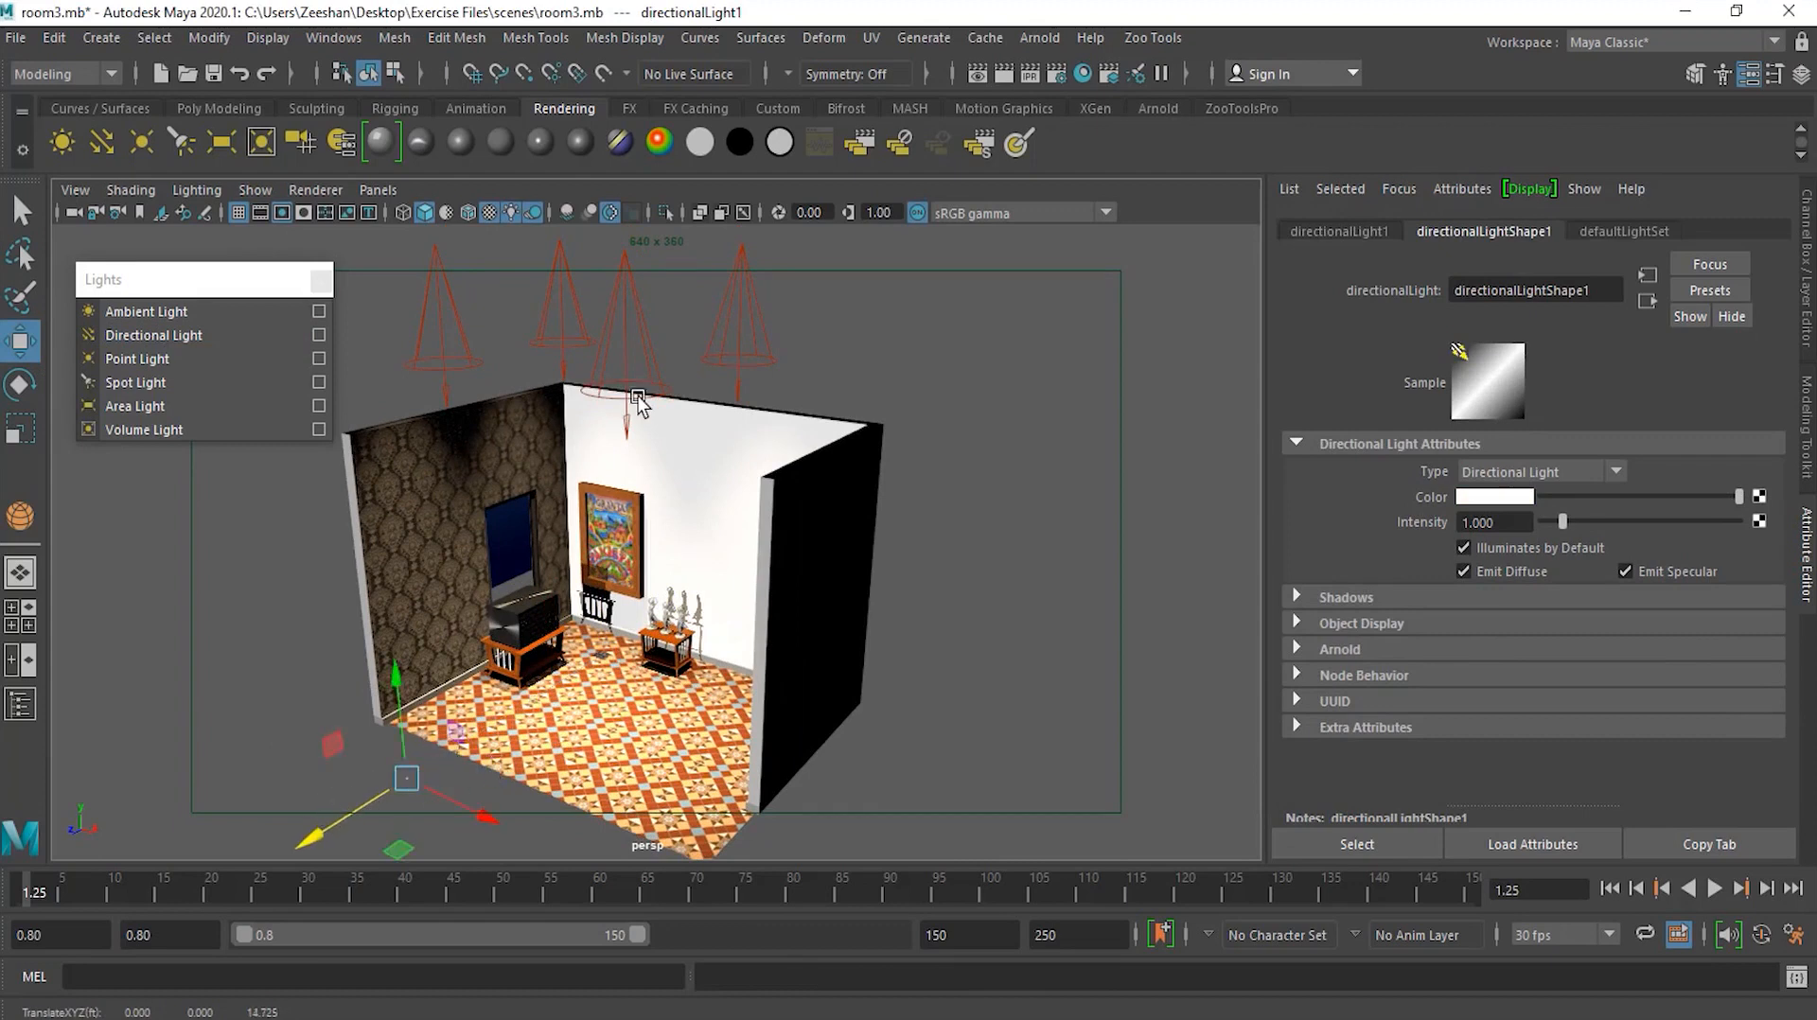
key("r")
left_click_drag(405, 776, 629, 751)
Delete the four spot lights above the room, keeping the directional light
left_click_drag(484, 331, 451, 341)
key("Delete")
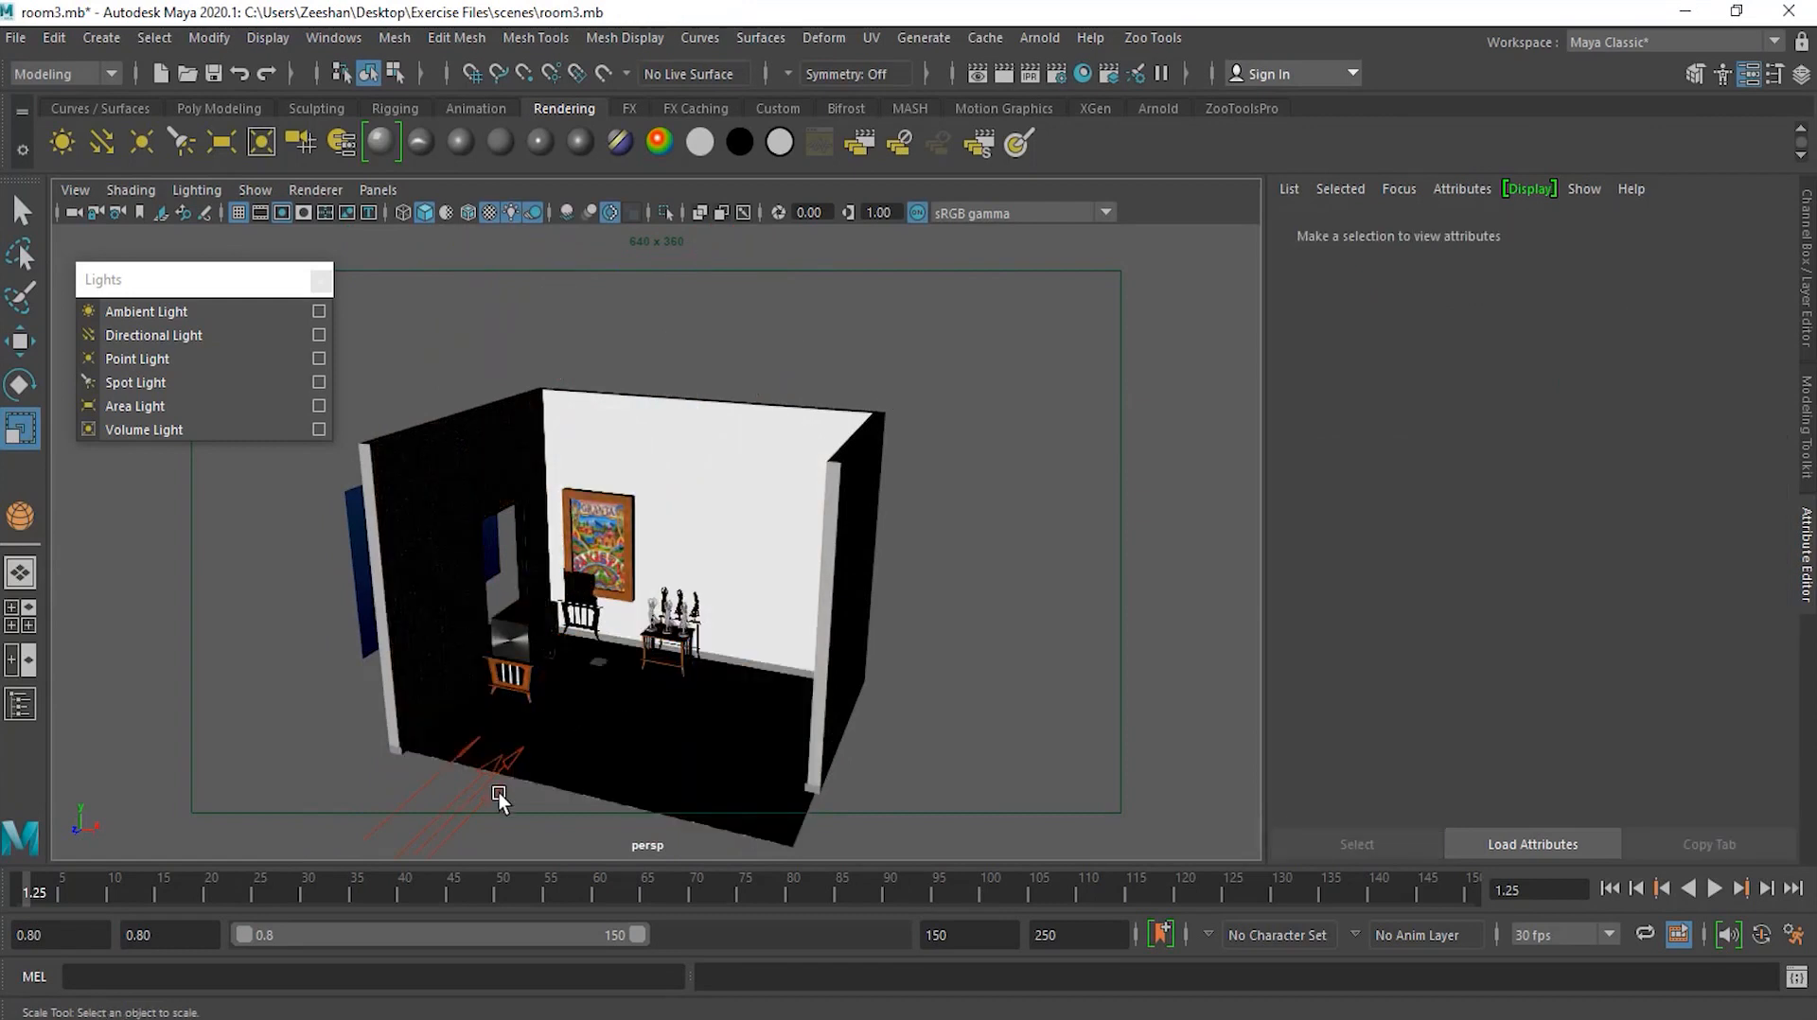
Select the directional light in front of the room and raise it about 5.5 units
left_click(491, 792)
left_click_drag(641, 798, 587, 811, "alt")
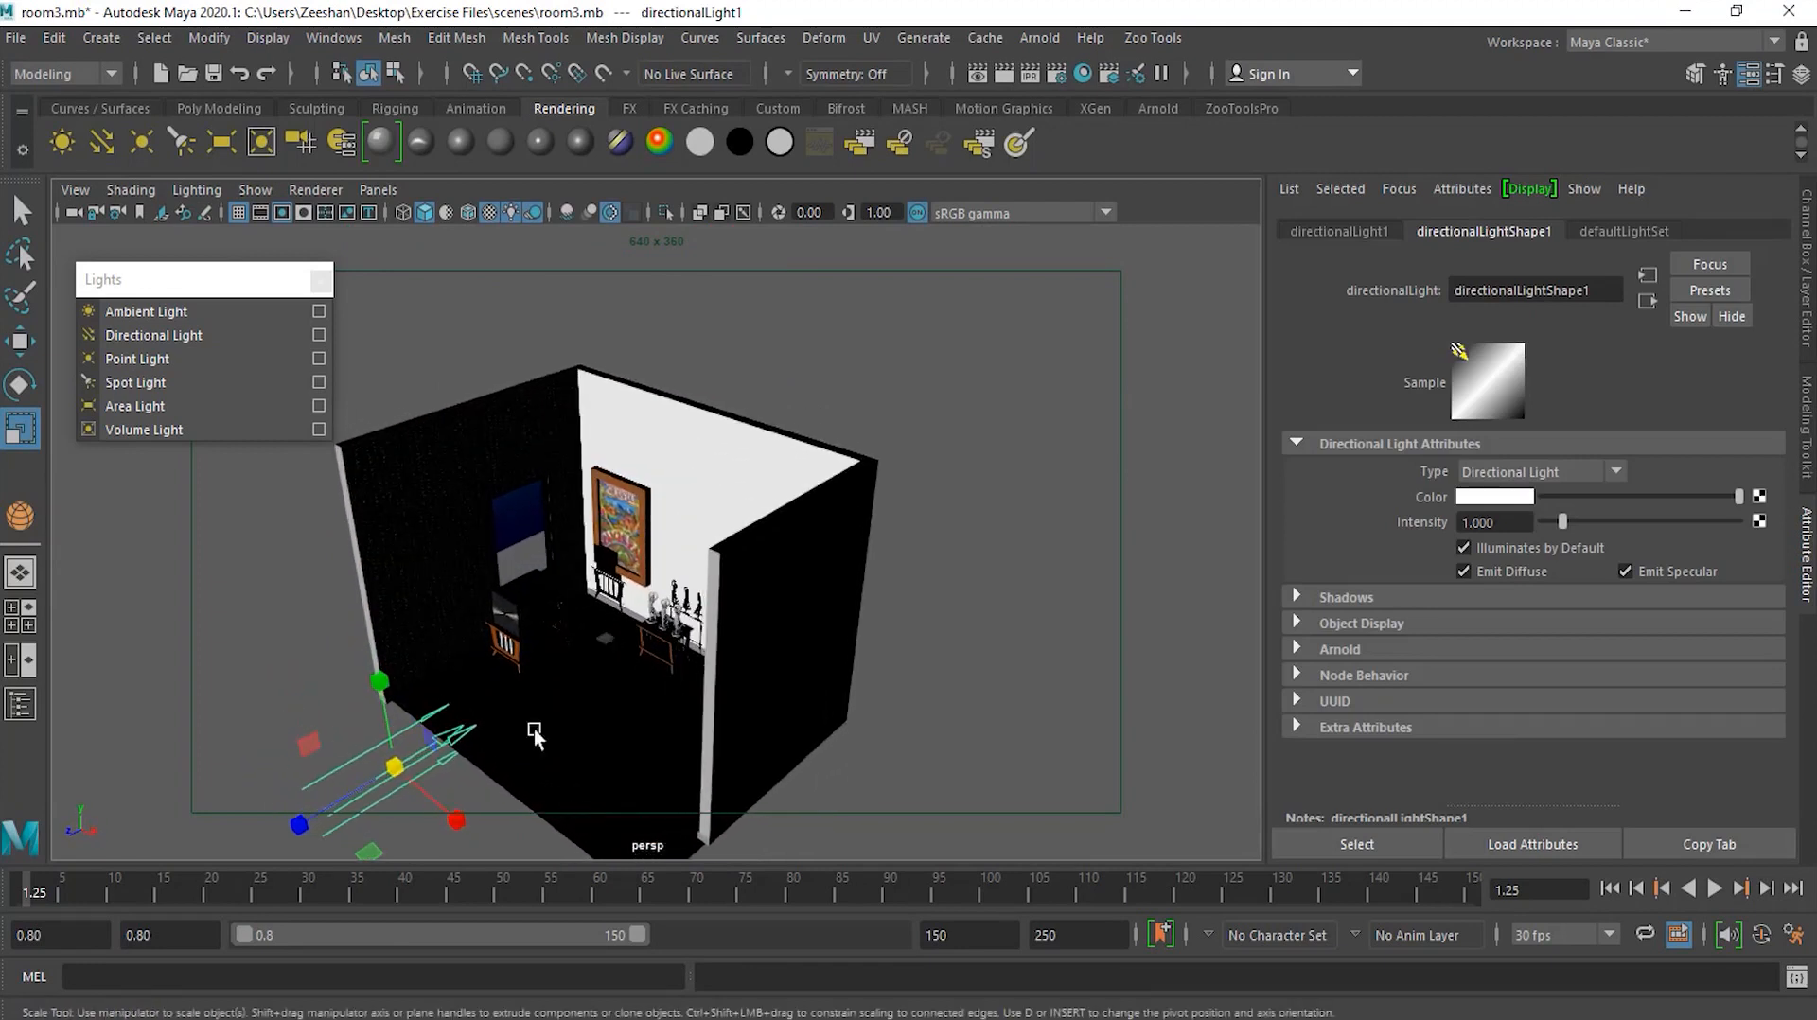
right_click_drag(534, 729, 579, 691, "alt")
key("w")
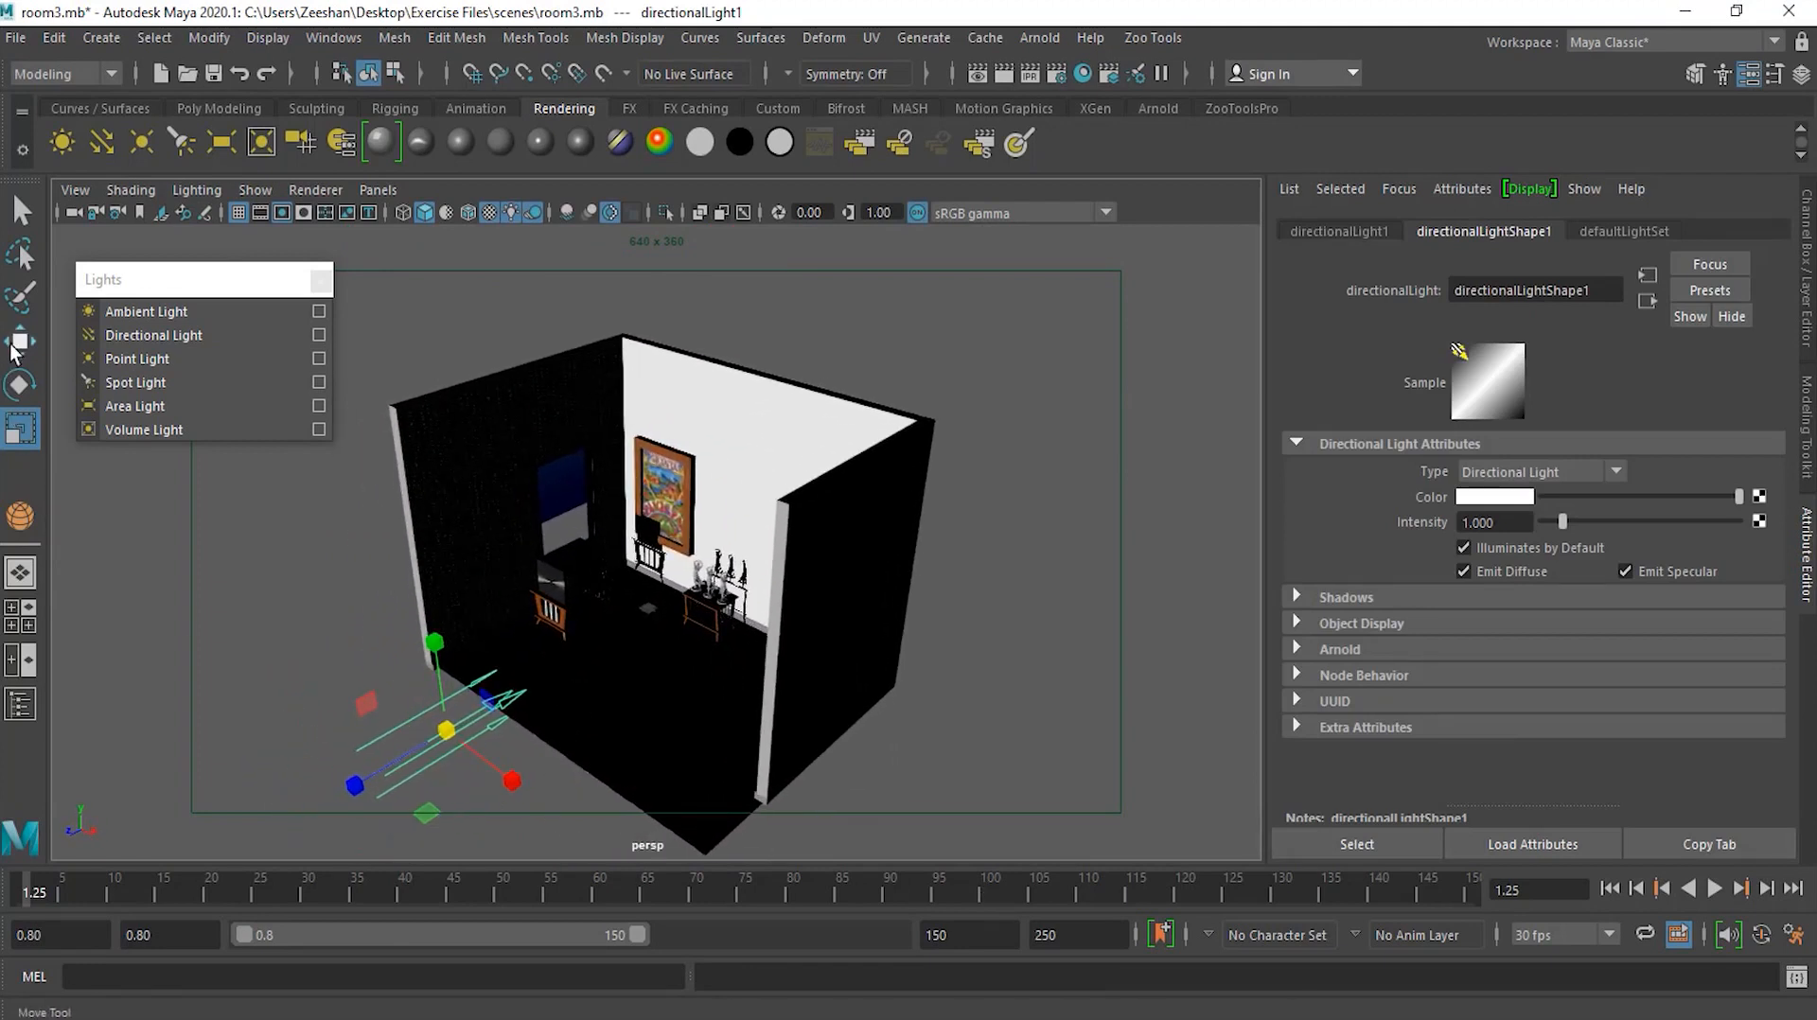
left_click_drag(434, 662, 434, 559)
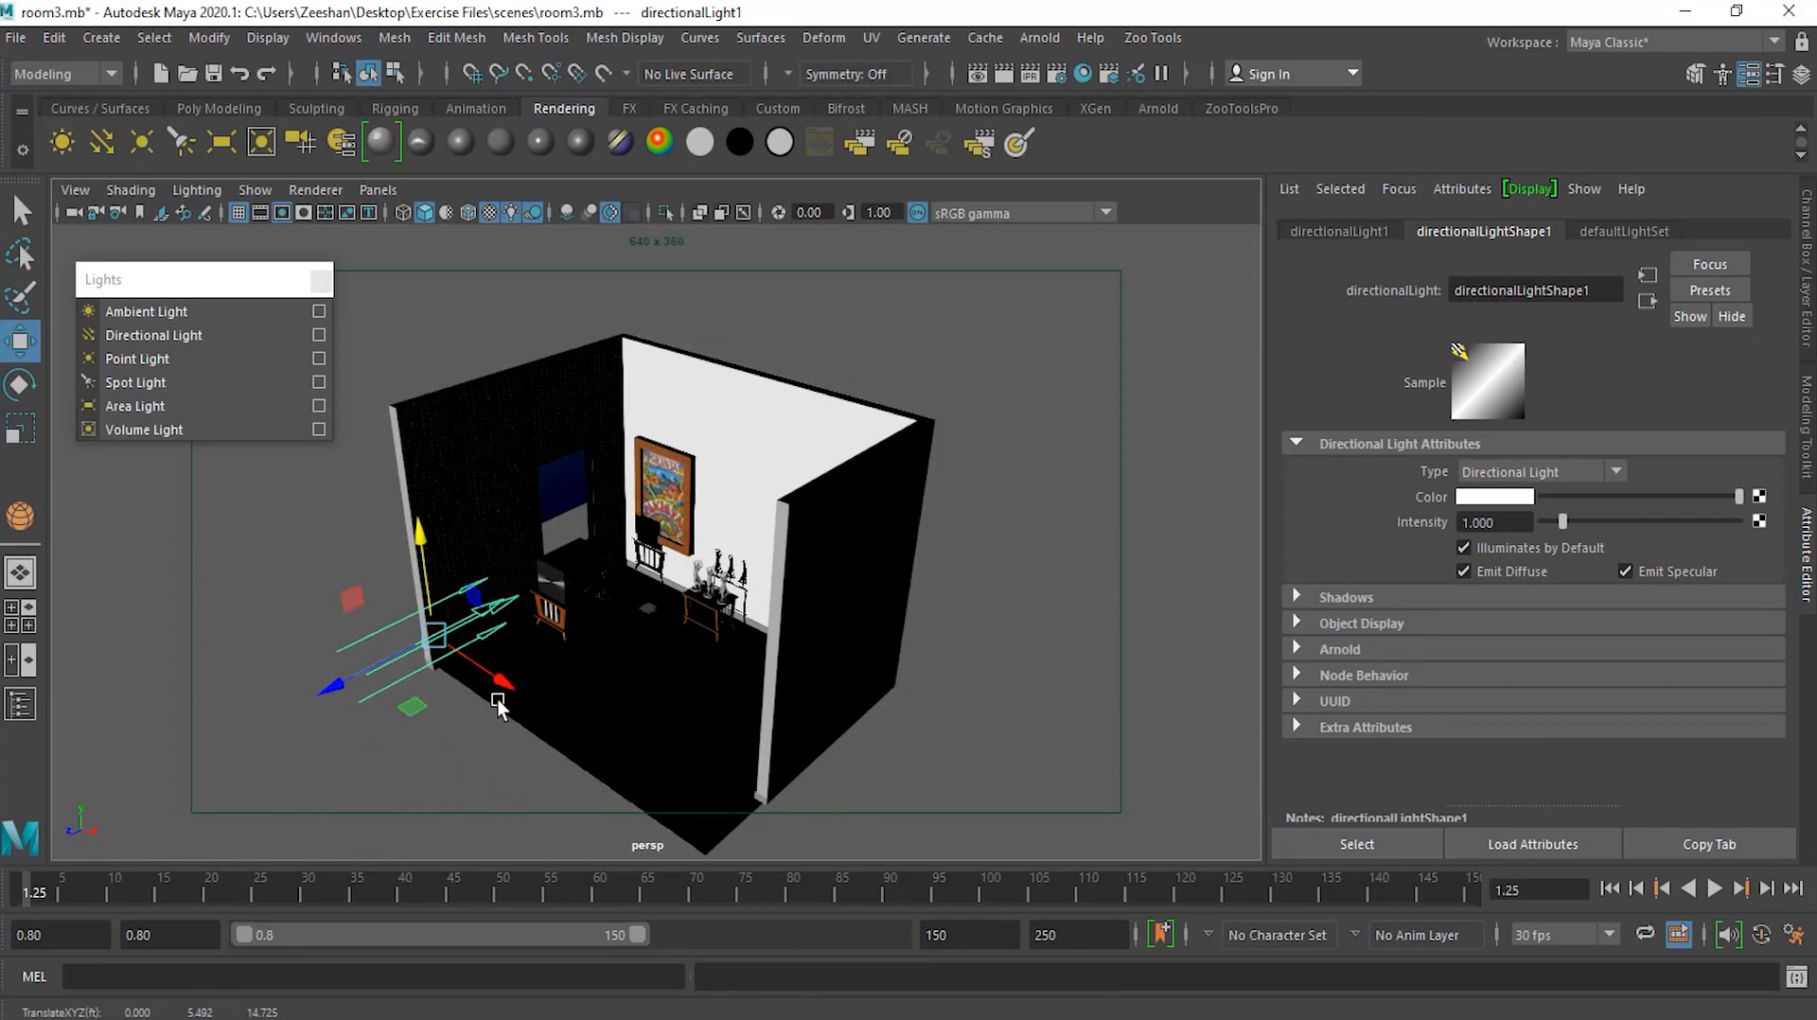
Rotate the directional light in front of the room so that it aims steeply down at the floor
left_click_drag(498, 705, 434, 730, "alt")
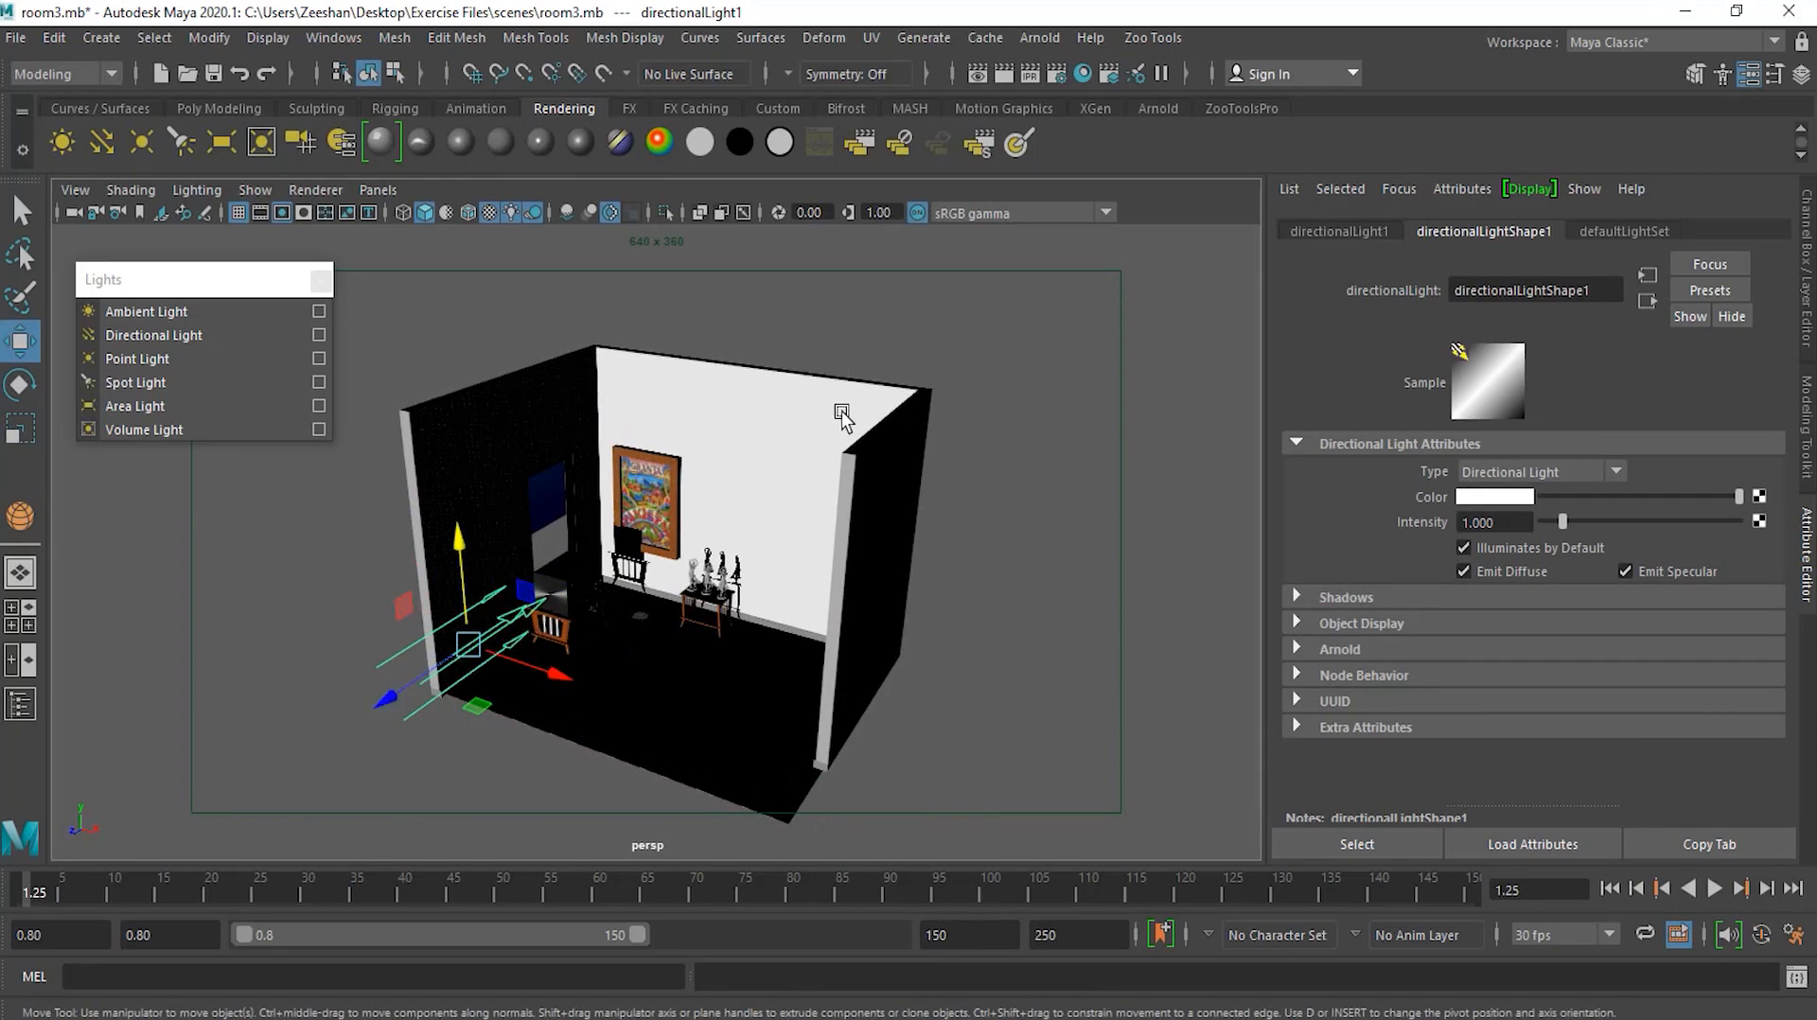
left_click_drag(812, 416, 543, 658, "alt")
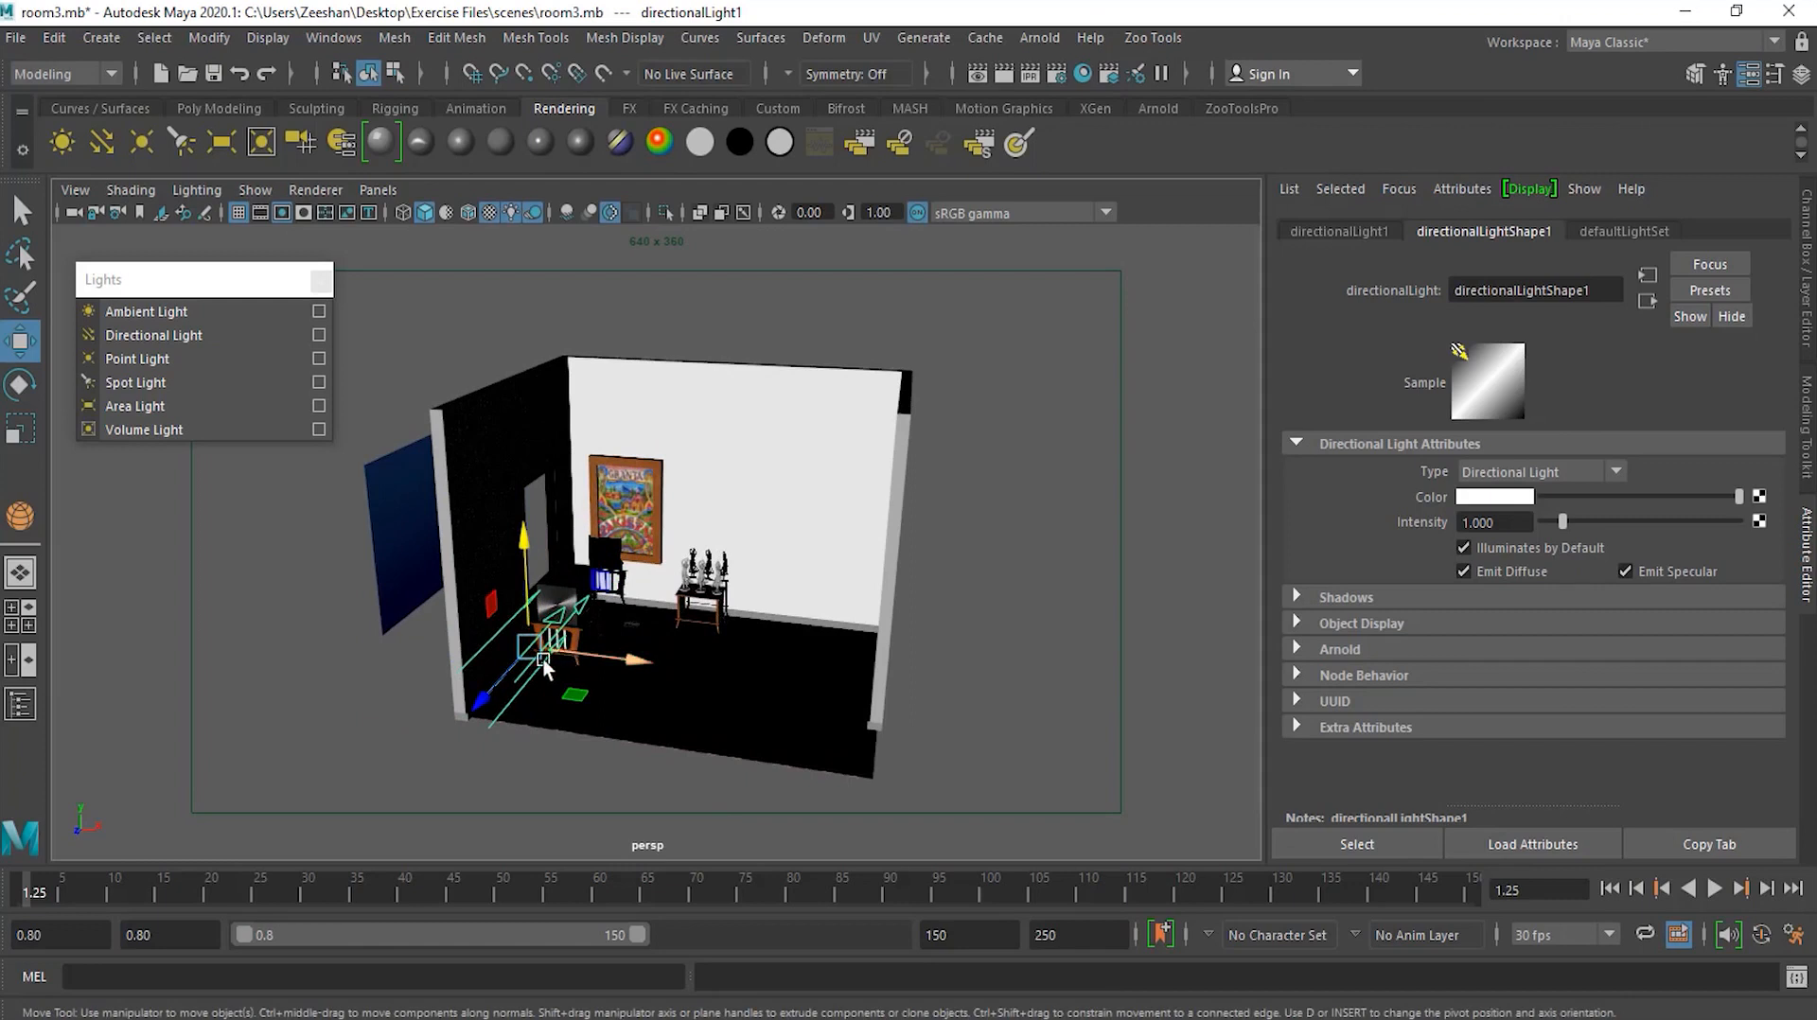
left_click(37, 389)
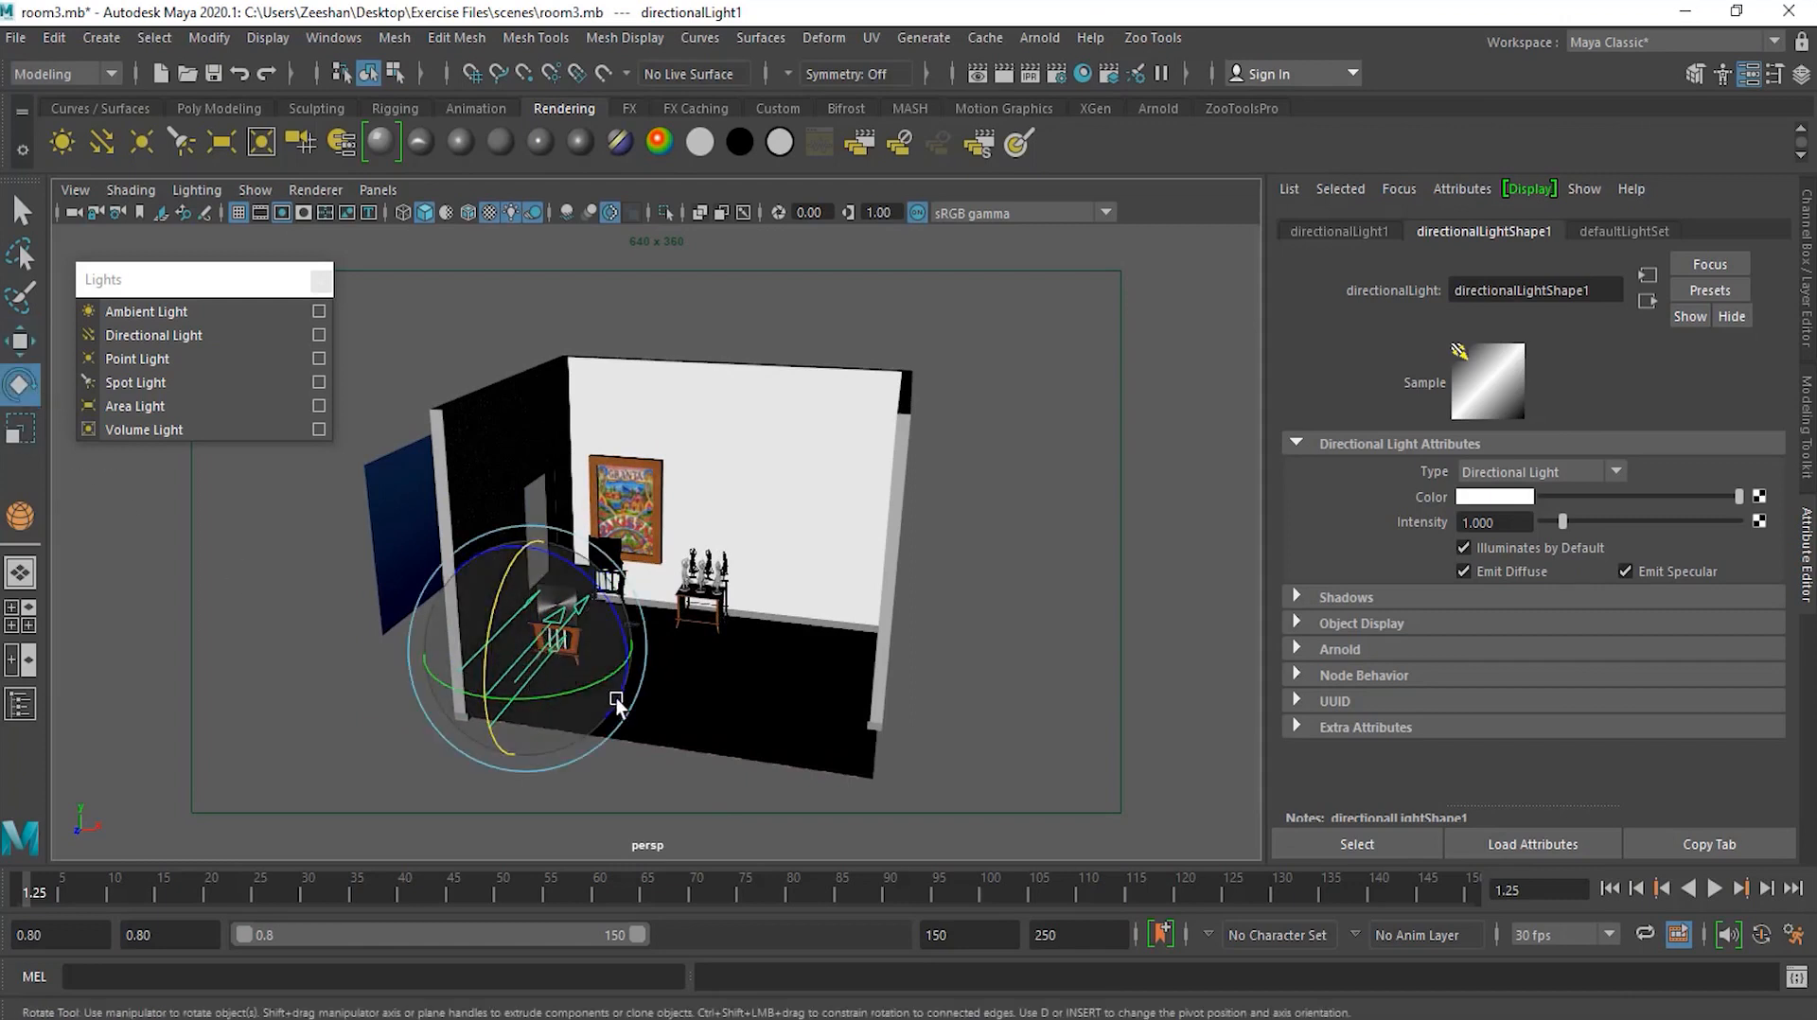
mouse_move(600, 683)
left_mouse_down()
mouse_move(445, 700)
mouse_move(479, 701)
left_mouse_up()
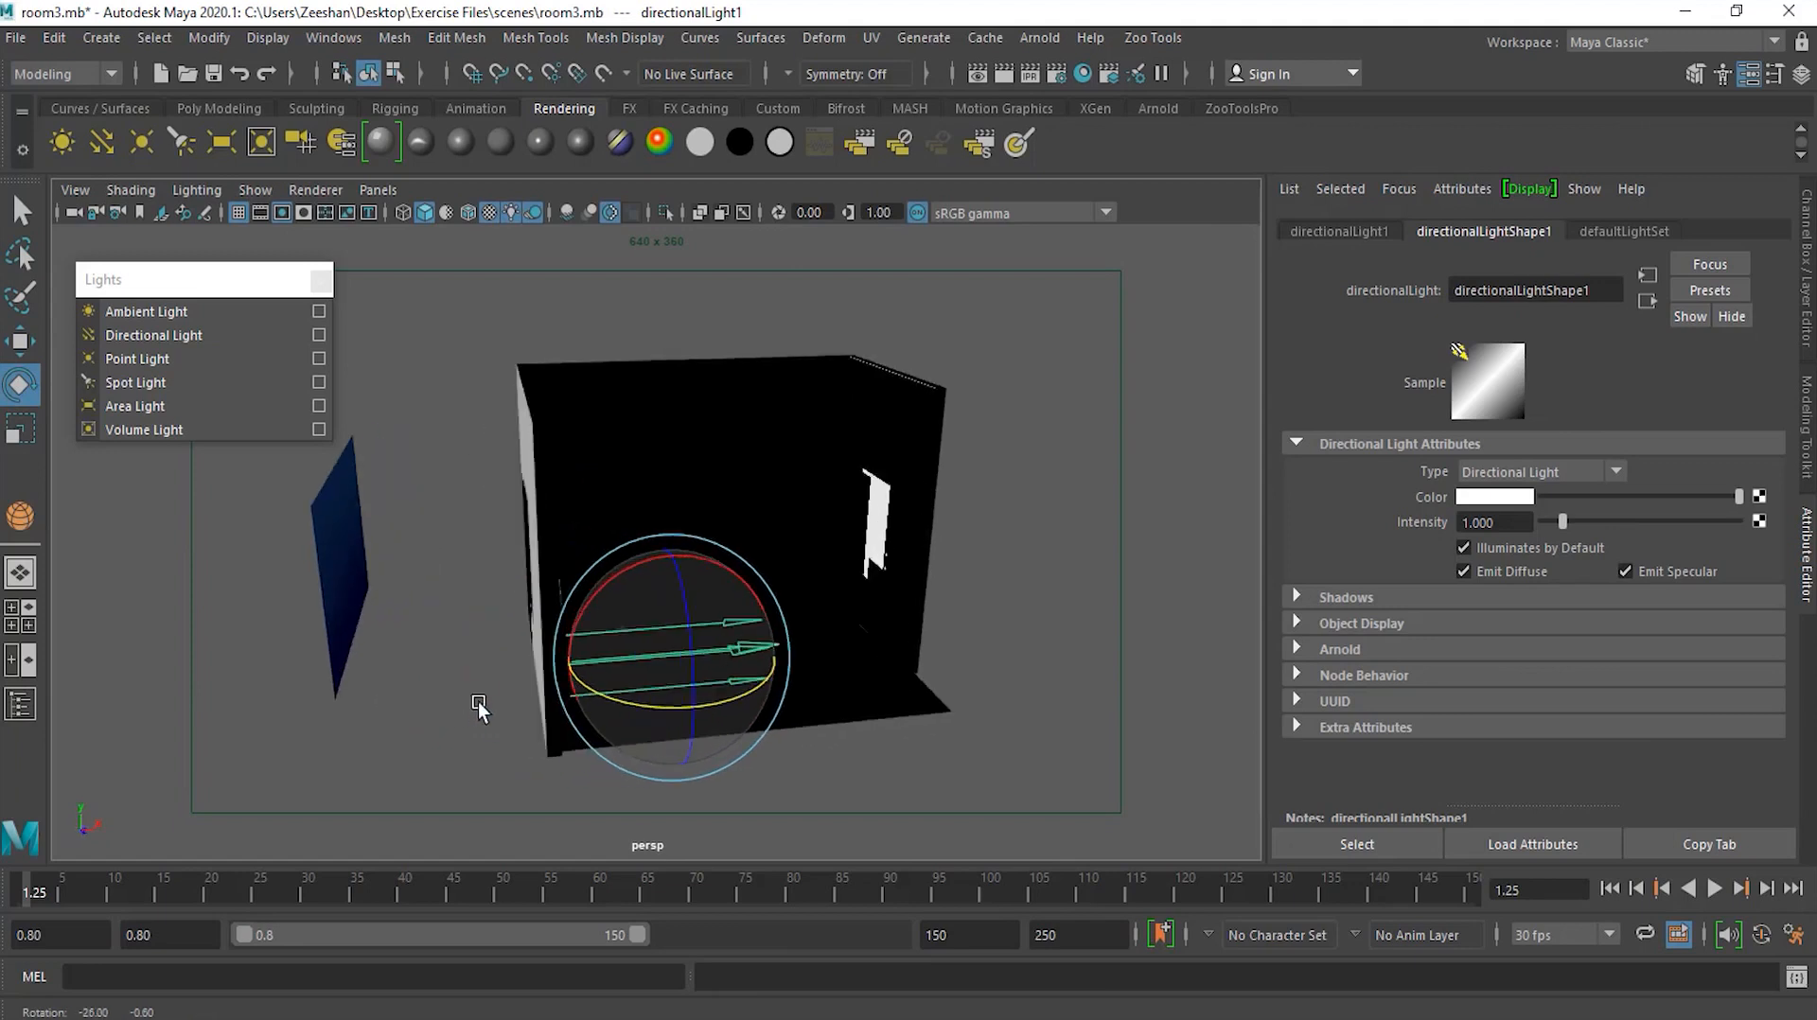
mouse_move(593, 604)
left_mouse_down()
mouse_move(664, 548)
mouse_move(674, 591)
mouse_move(471, 587)
mouse_move(388, 395)
left_mouse_up()
Move the directional light up and outward to about -3.9, 12.1, 20 beside the room
key("w")
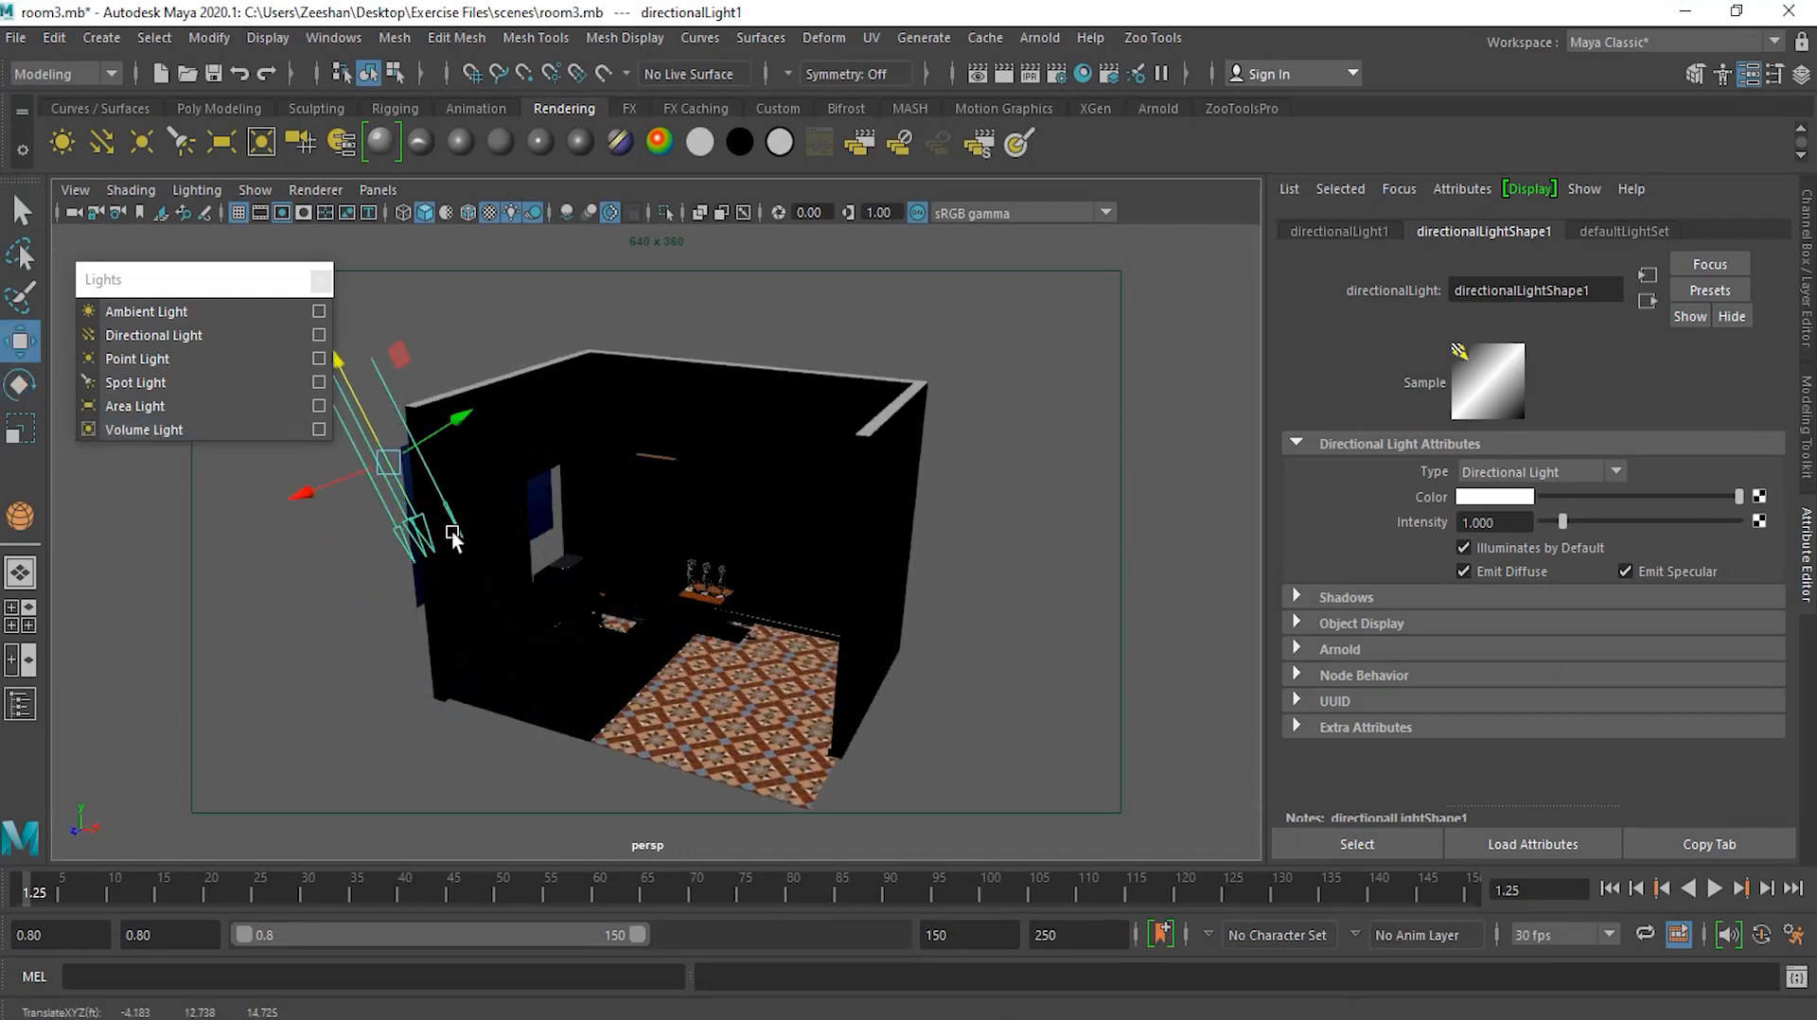
left_click_drag(371, 480, 330, 478)
mouse_move(403, 587)
left_mouse_down("alt")
mouse_move(360, 564)
mouse_move(397, 564)
left_mouse_up("alt")
mouse_move(428, 367)
left_mouse_down()
mouse_move(689, 363)
mouse_move(417, 364)
left_mouse_up()
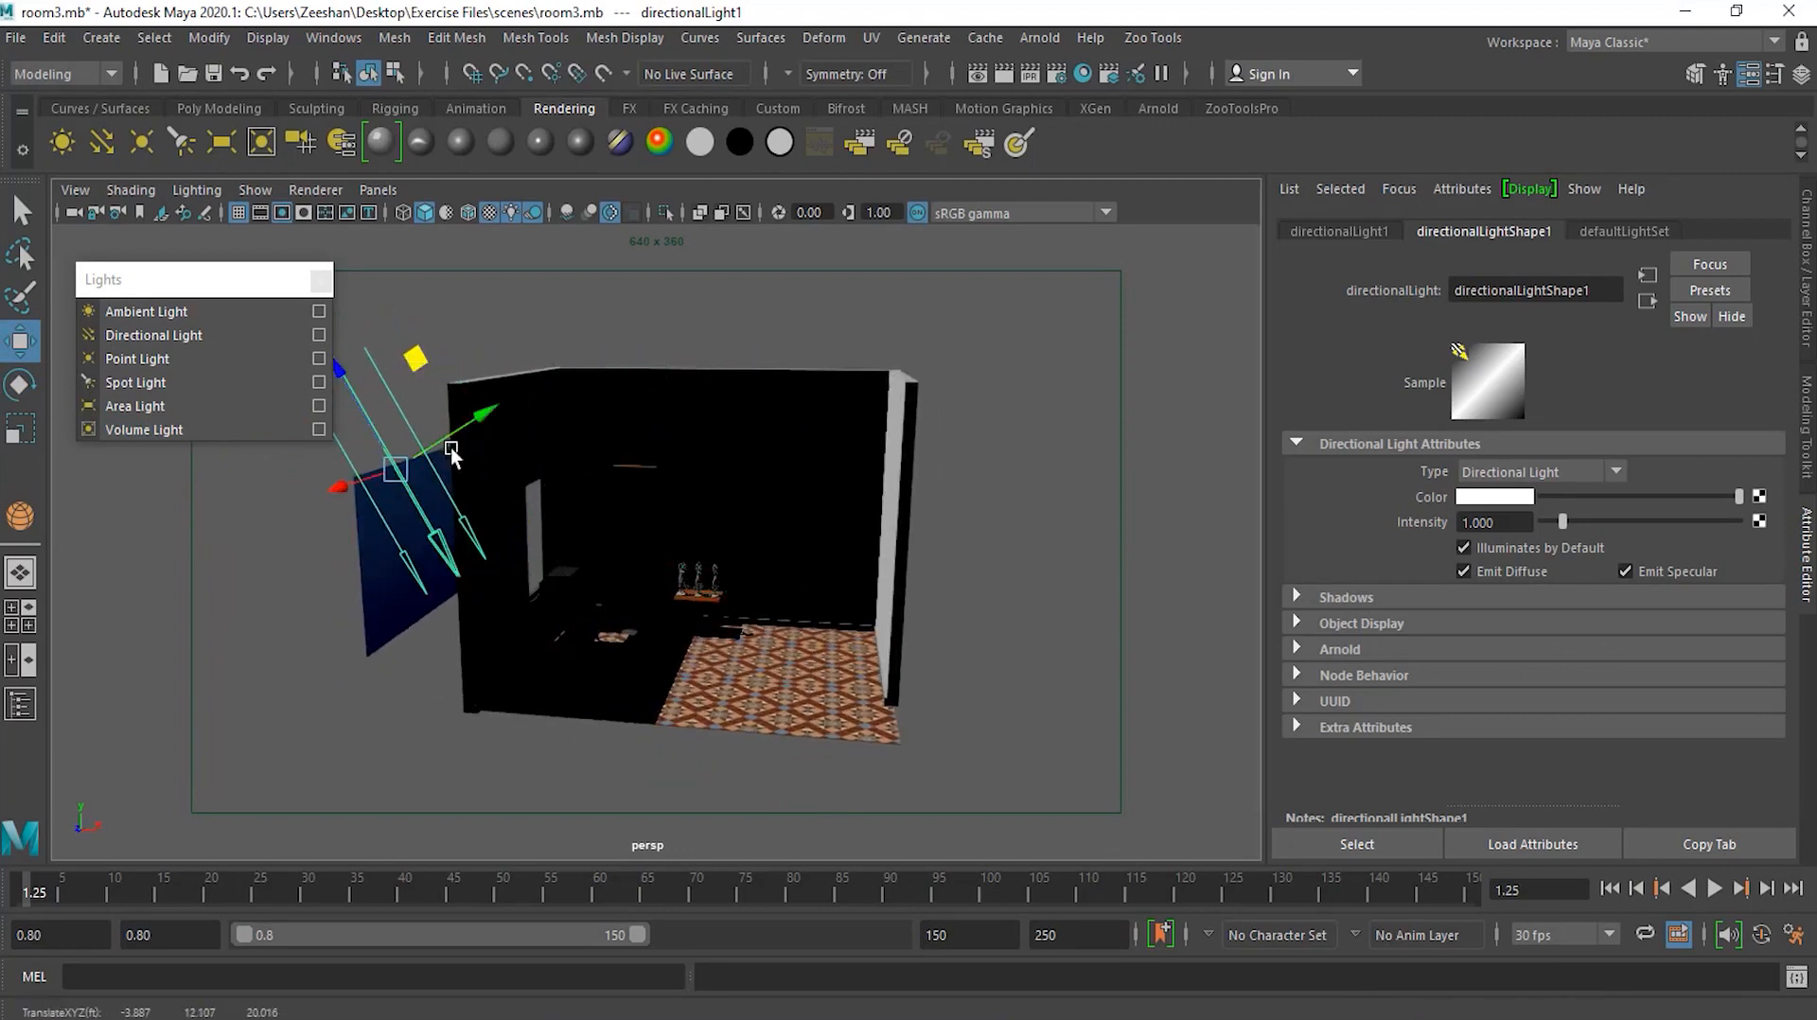
Try different rotations of the directional light, including about -105, -90, 0 degrees, to relight the patterned wall and floor
key("e")
left_click_drag(350, 634, 321, 641, "alt")
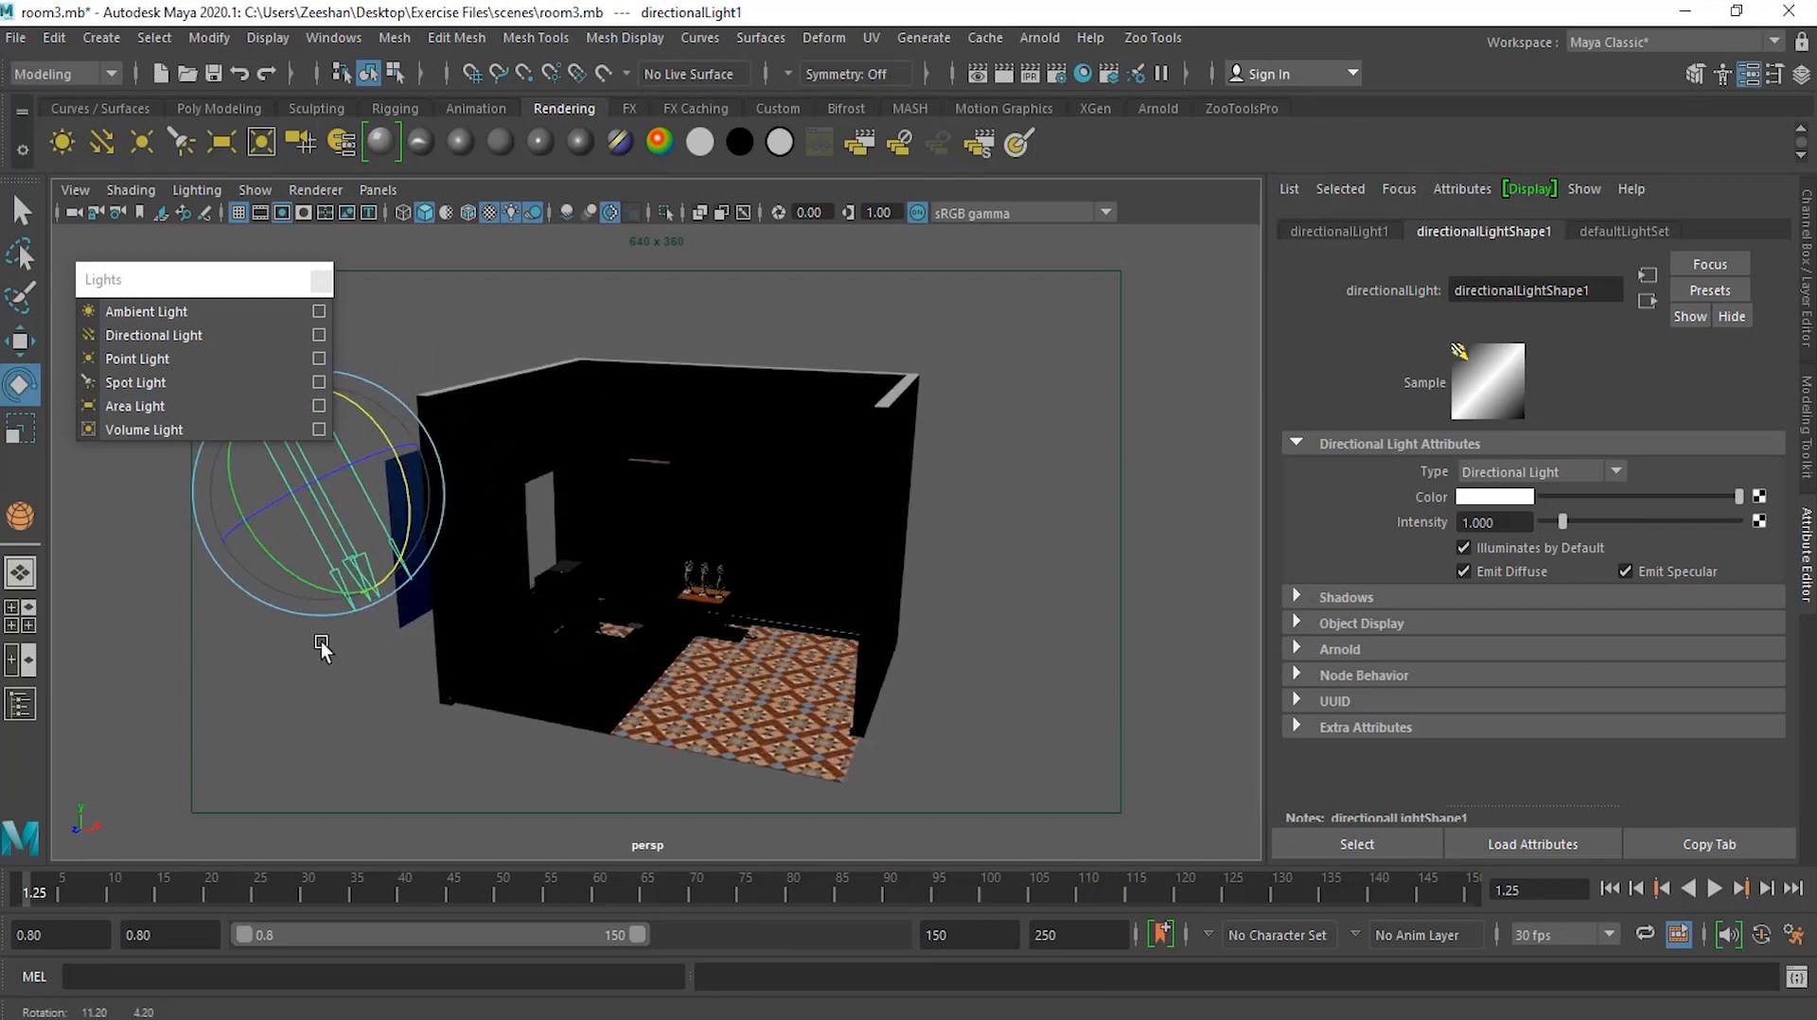
left_click_drag(405, 496, 388, 573)
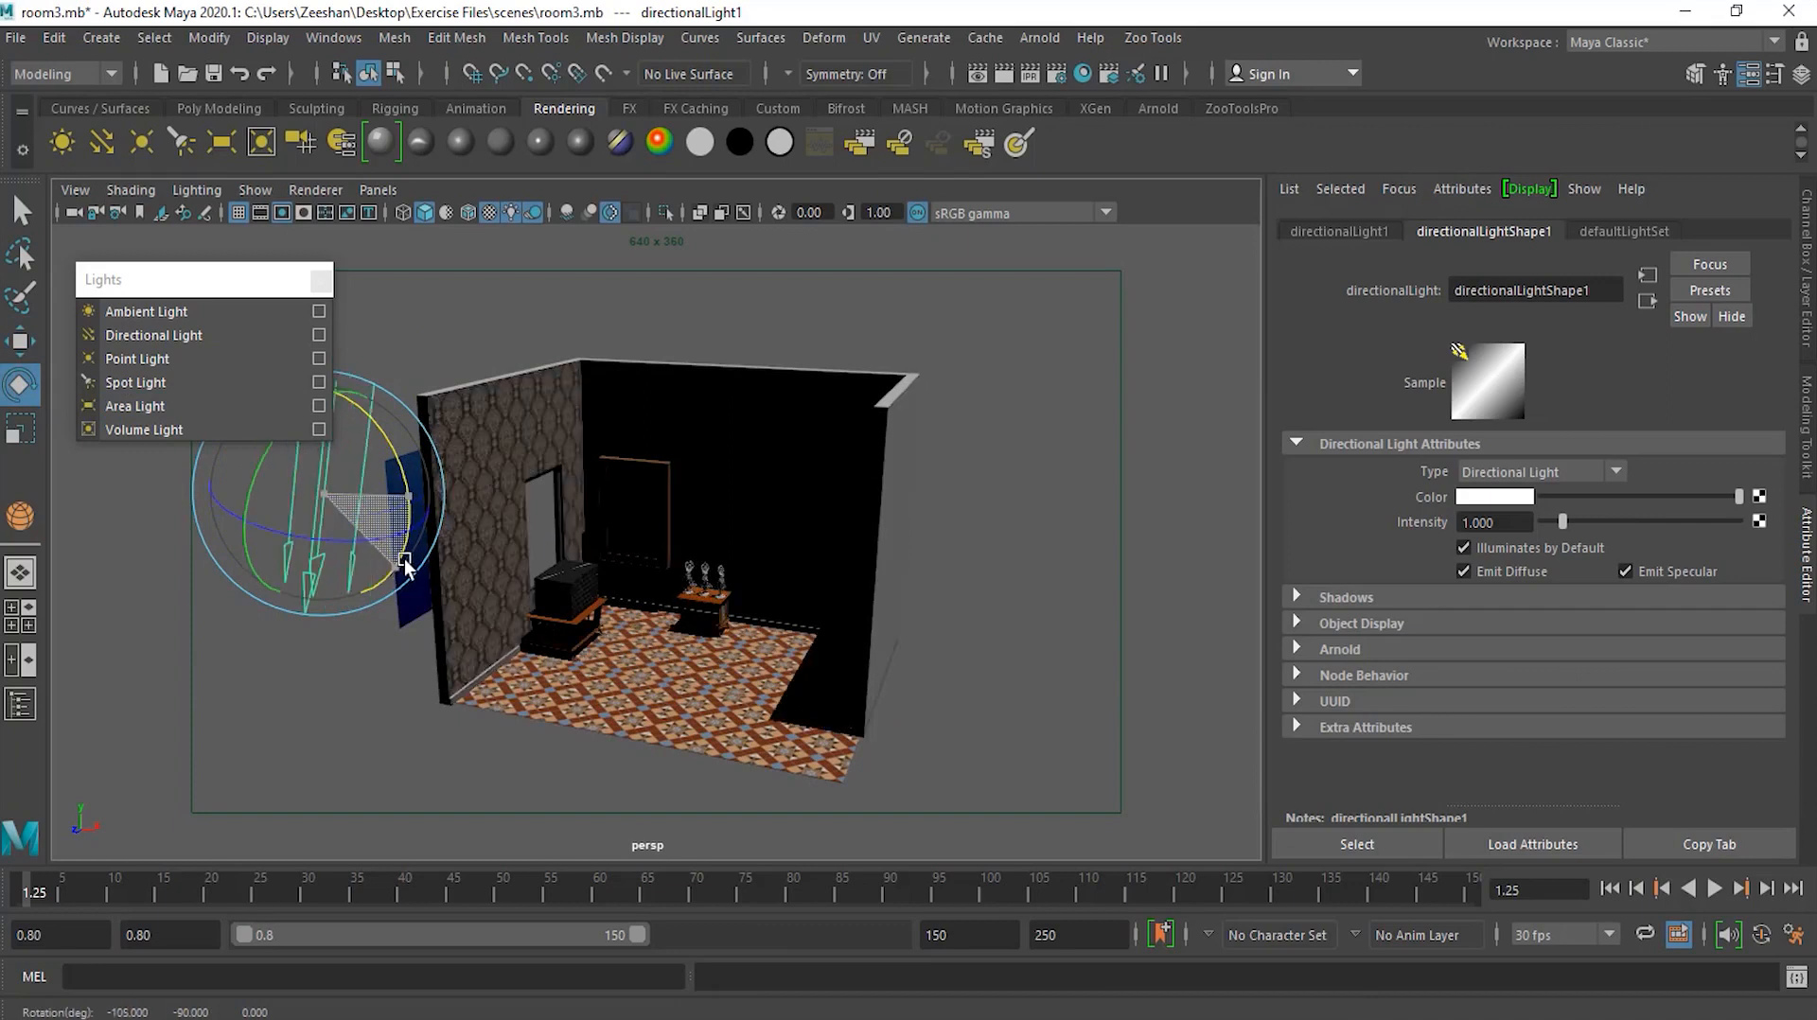
left_click_drag(405, 562, 644, 652, "alt")
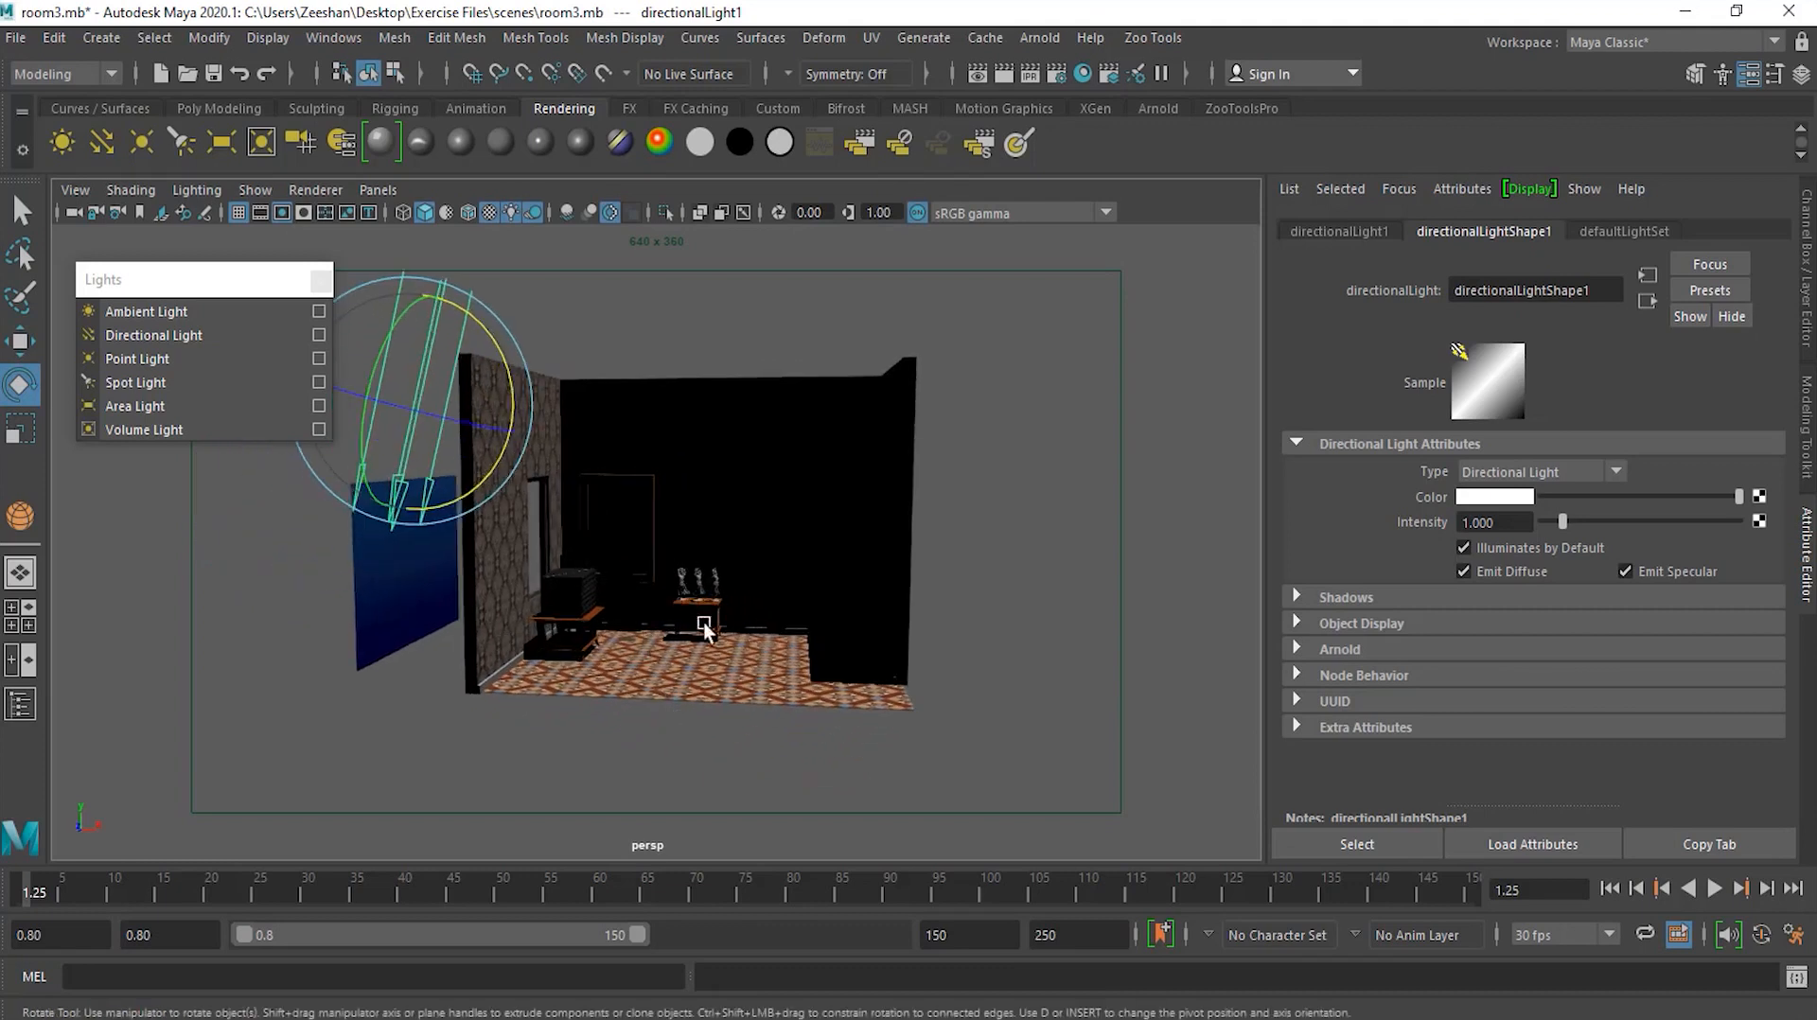
left_click_drag(481, 476, 373, 506)
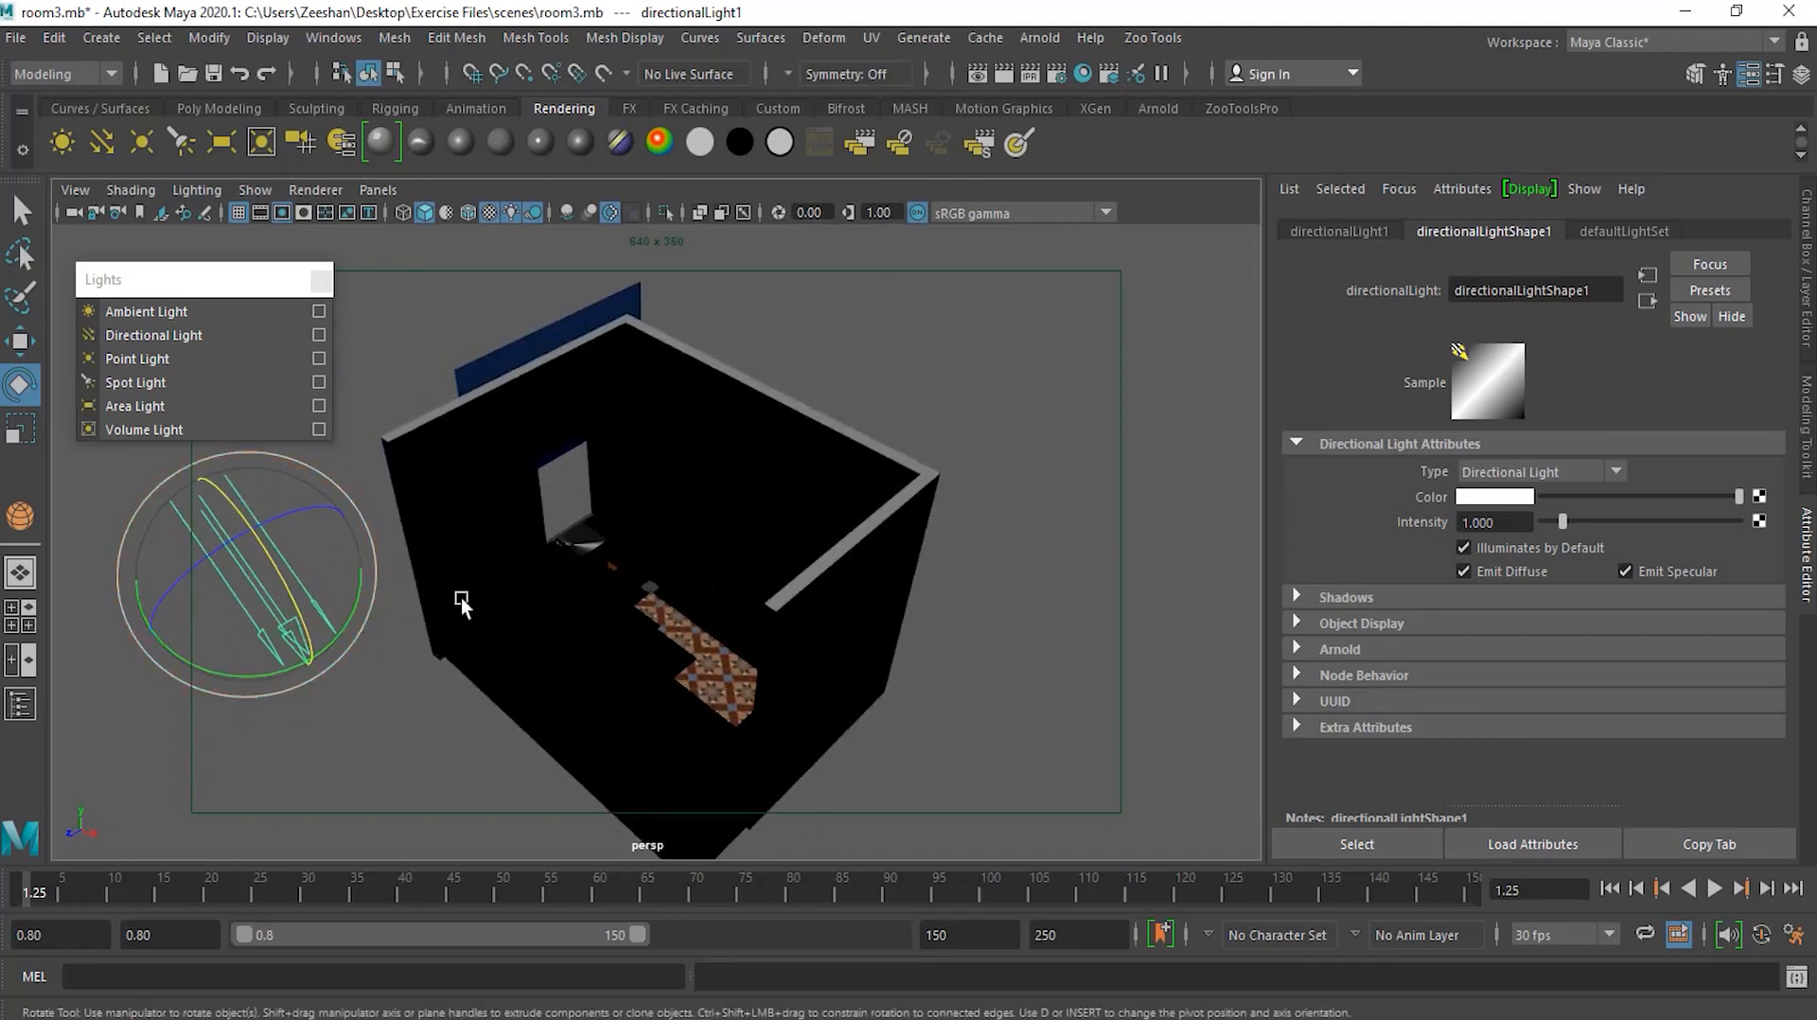
Shift the directional light slightly and rotate it to about -60, -90, 0 degrees
key("w")
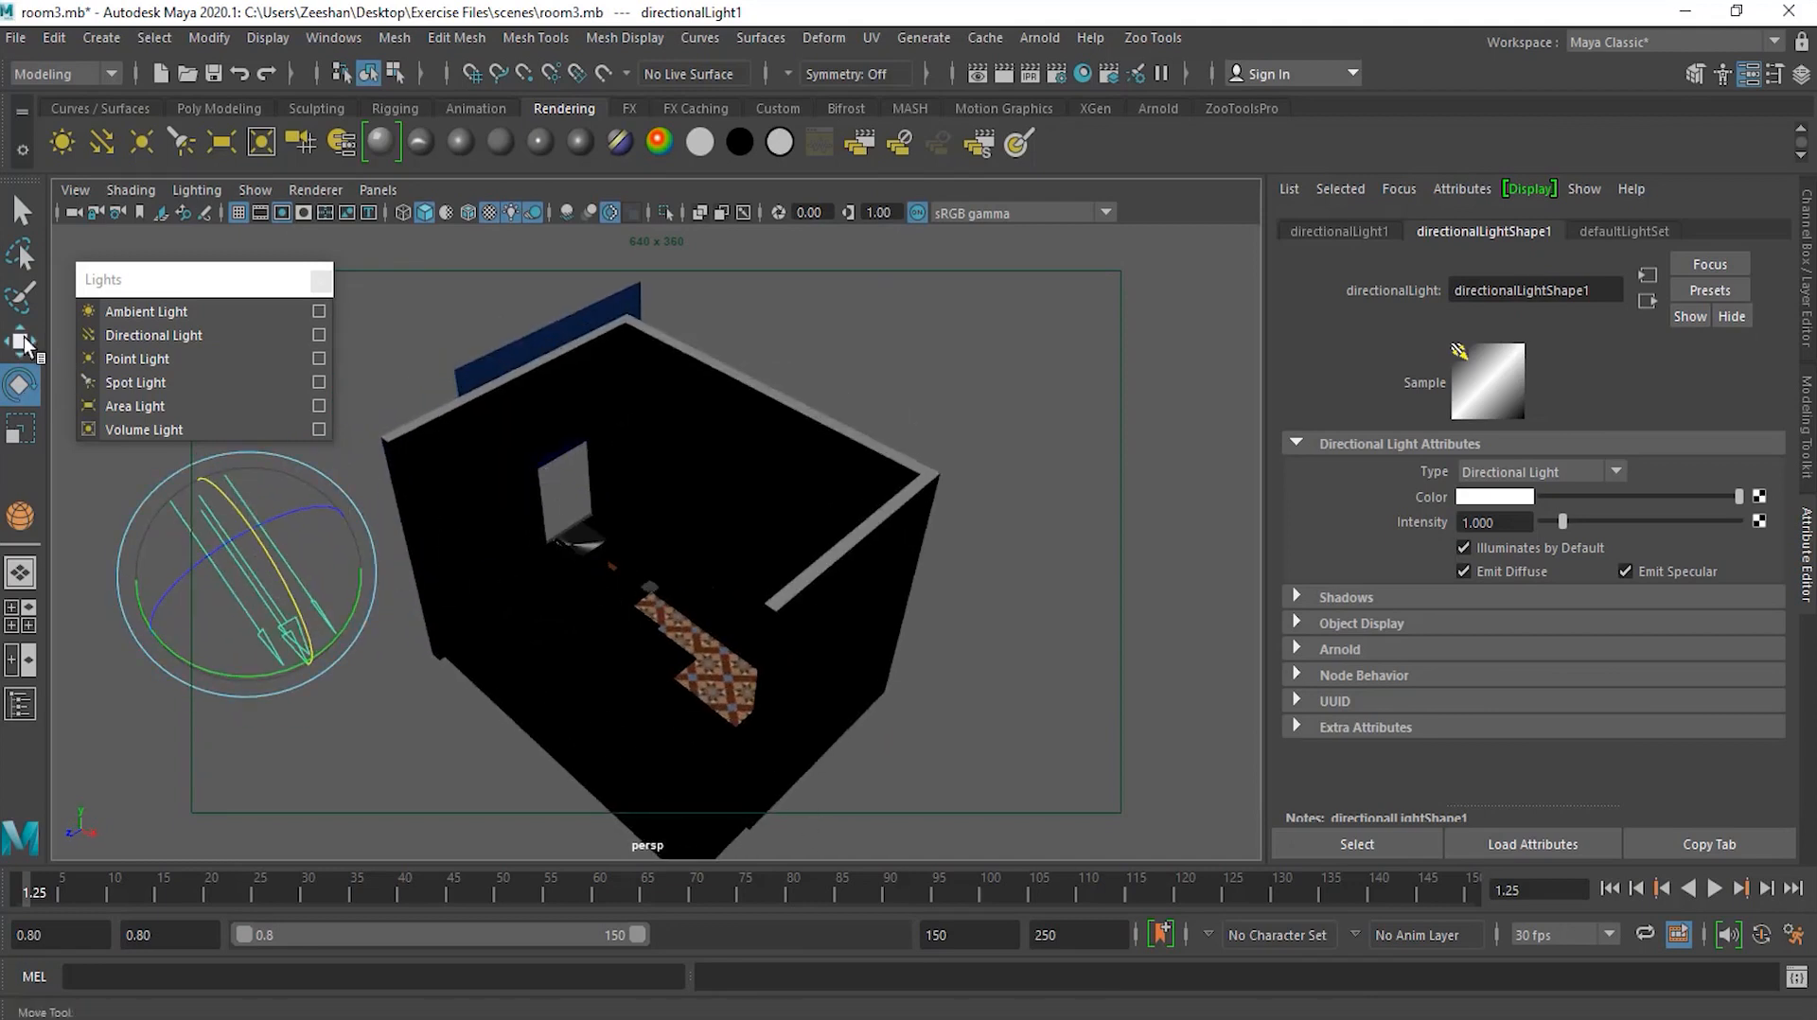
left_click_drag(166, 617, 203, 629)
left_click_drag(263, 659, 454, 627, "alt")
key("e")
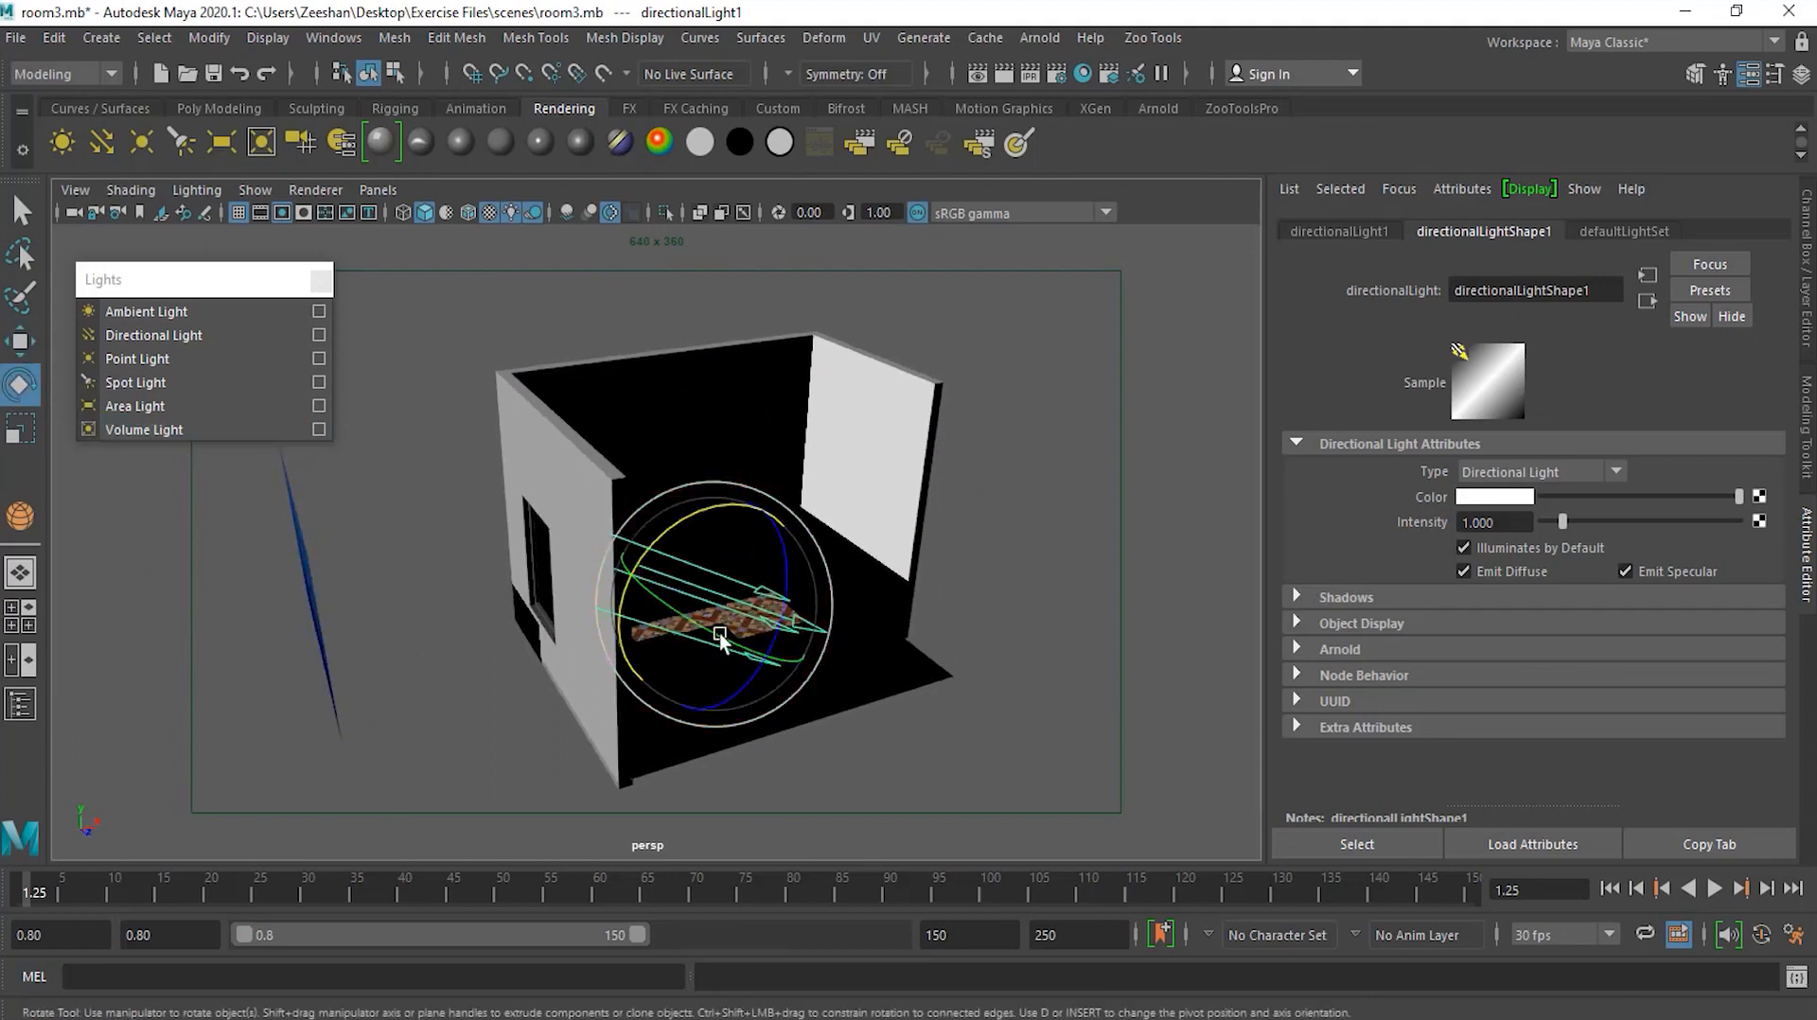
left_click_drag(645, 549, 758, 524)
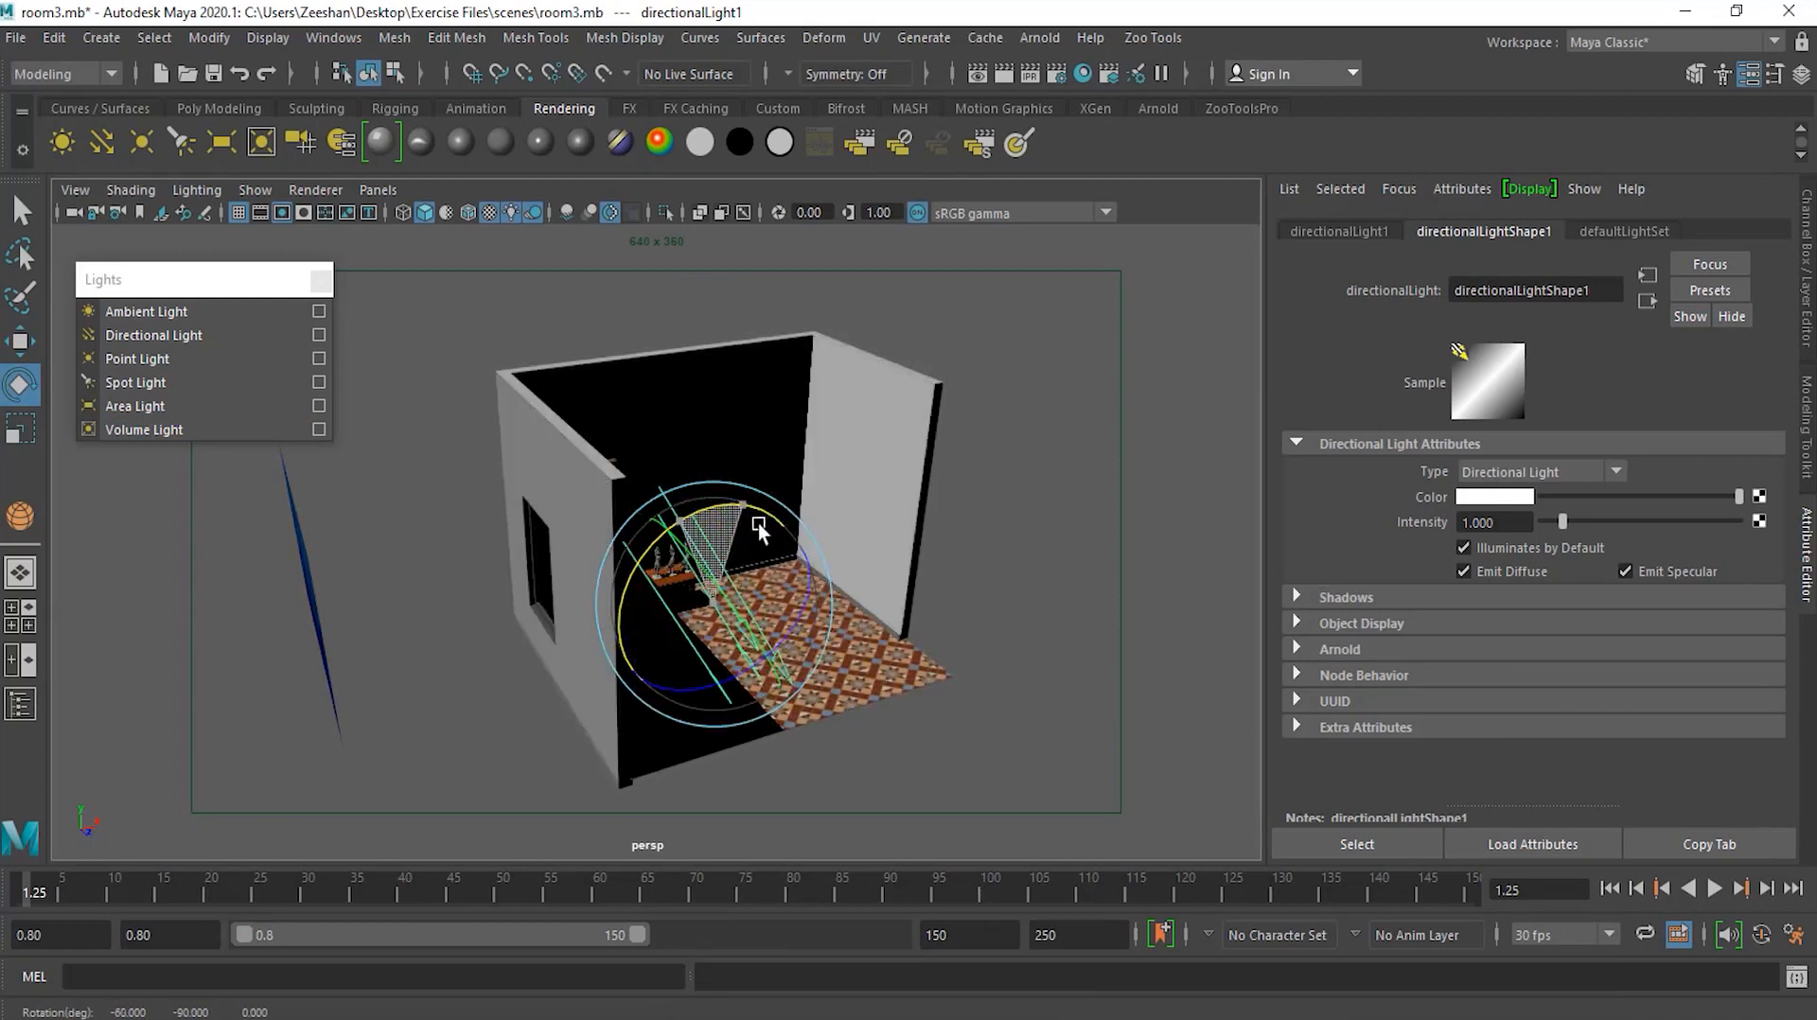
Delete the directional light from the scene
left_click_drag(870, 583, 587, 567, "alt")
left_click(19, 341)
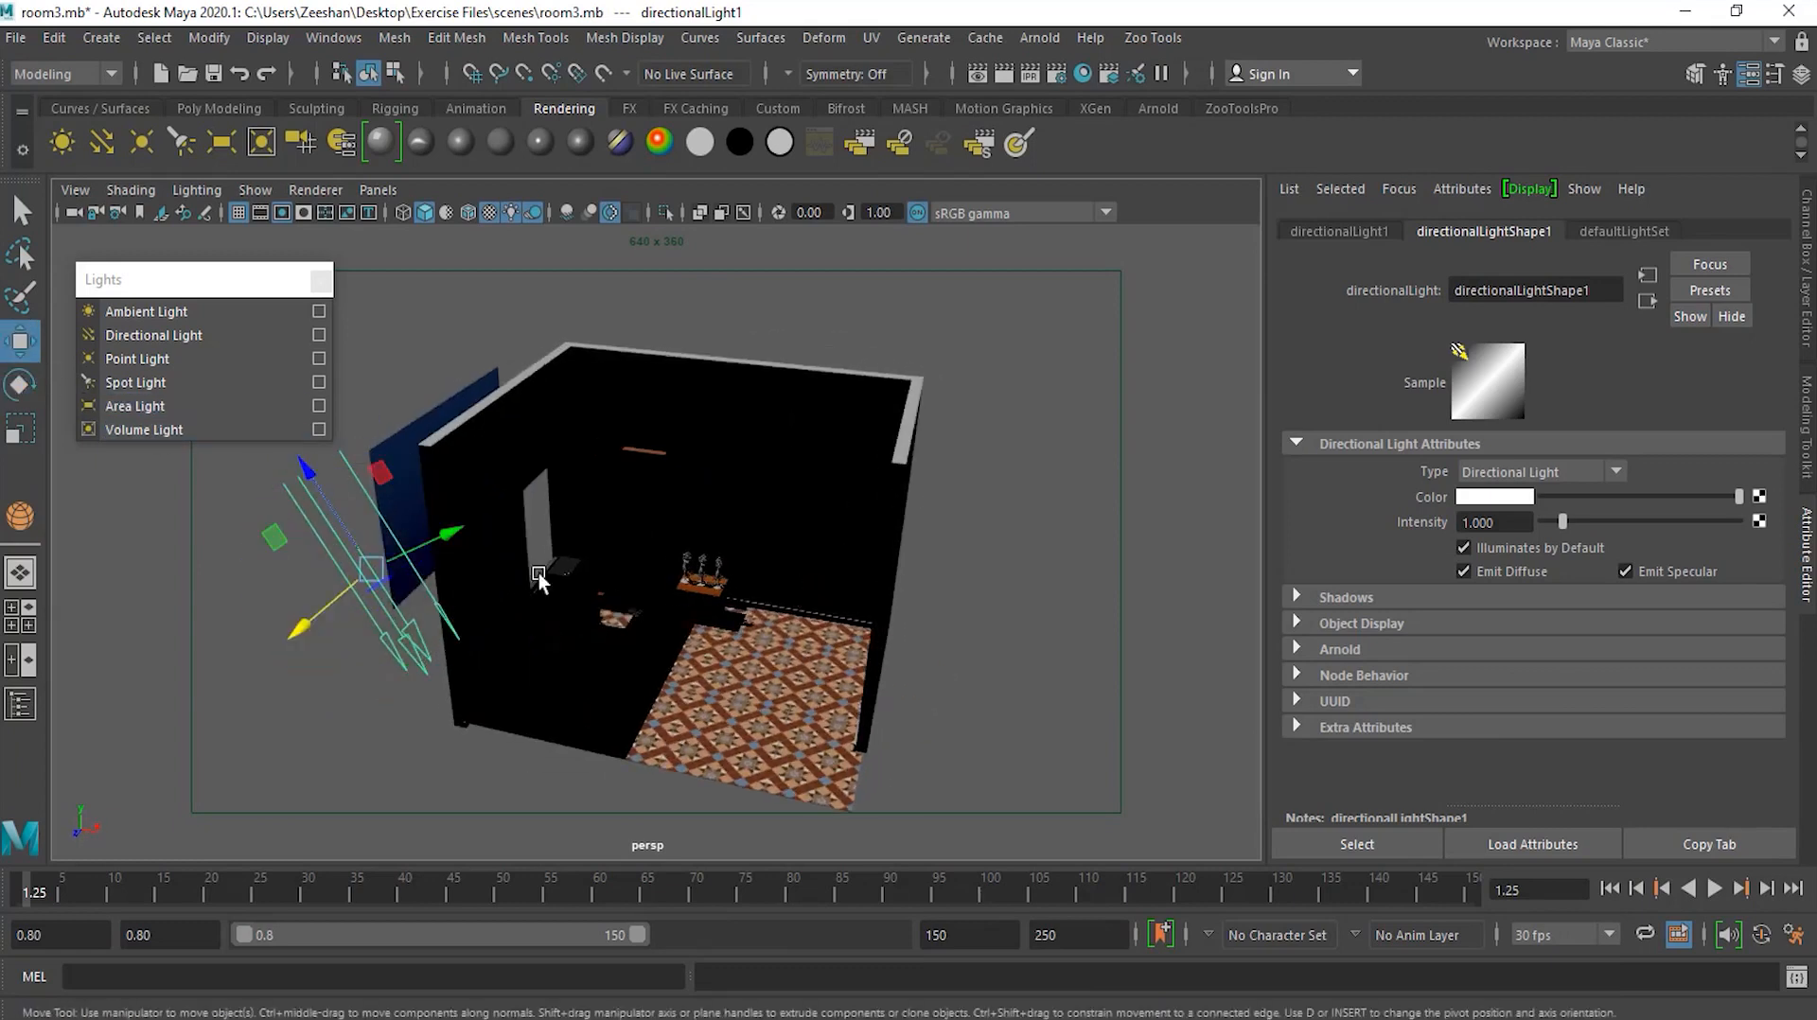
mouse_move(439, 646)
left_mouse_down("alt")
mouse_move(436, 668)
mouse_move(429, 645)
left_mouse_up("alt")
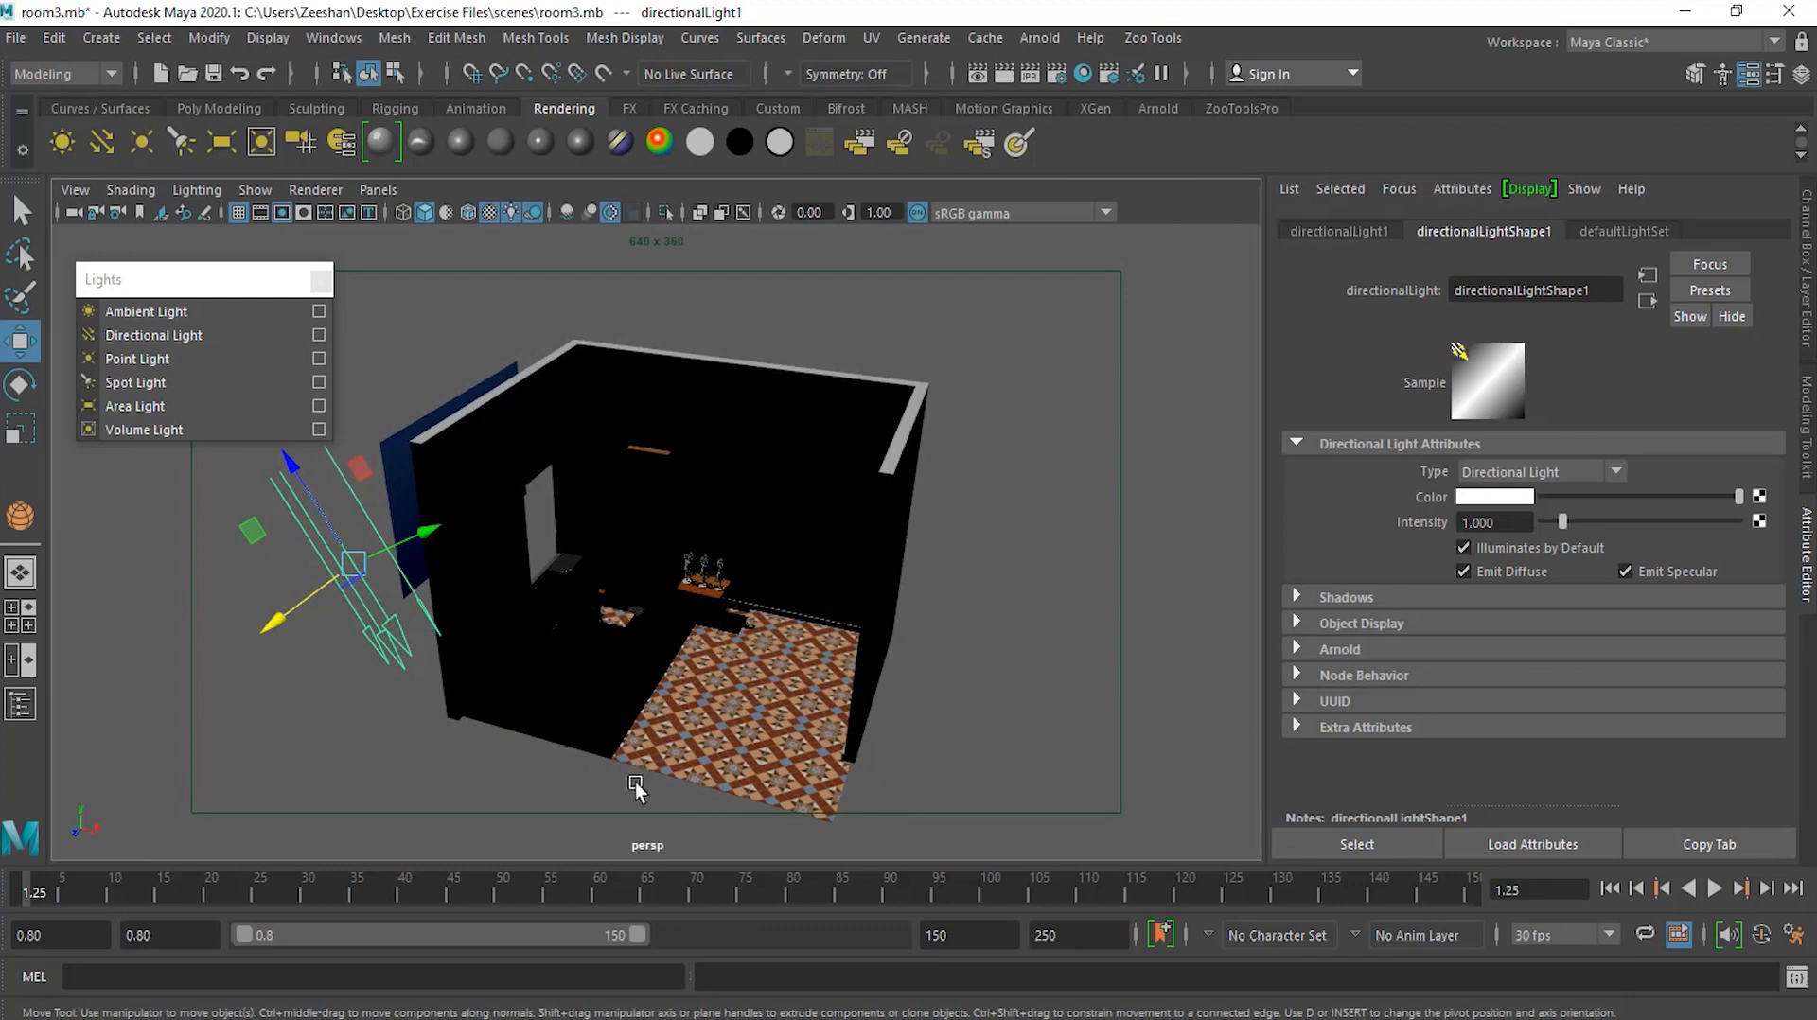
key("Delete")
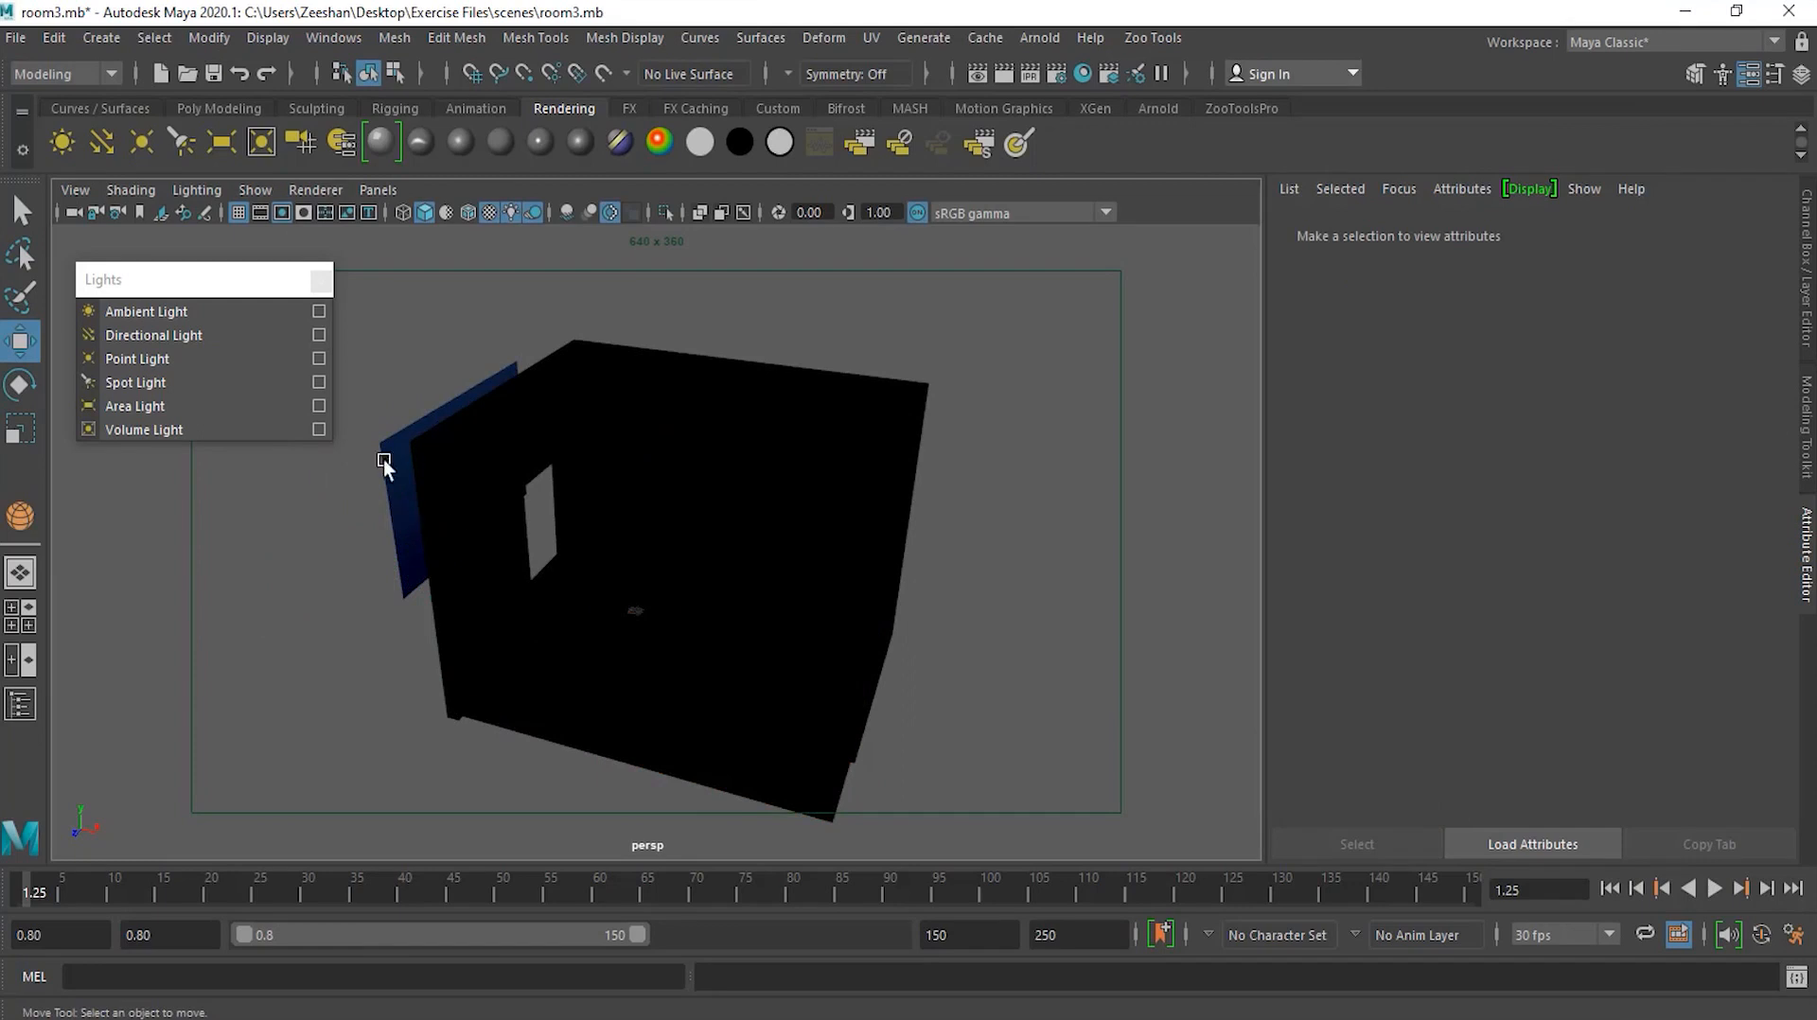
Add an ambient light and examine its effect on the room from closer up
left_click(222, 310)
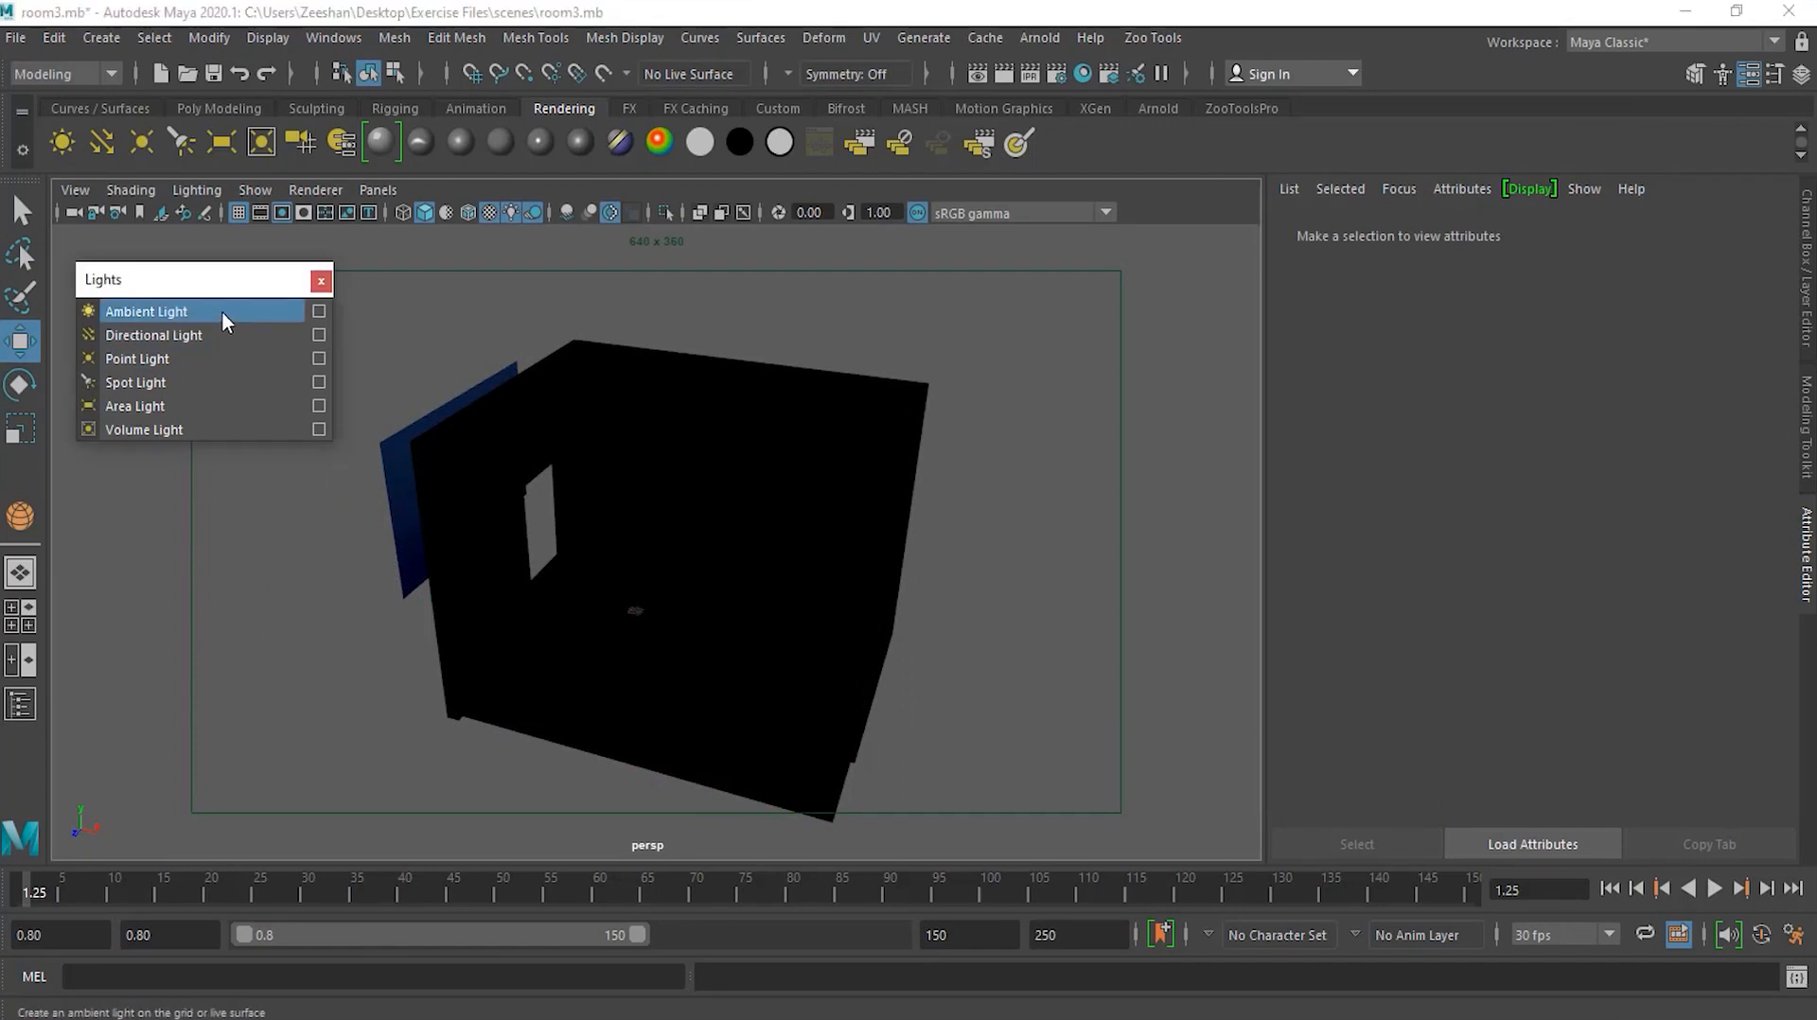
left_click_drag(663, 582, 634, 677, "alt")
scroll(473, 704, "up", 1)
right_click_drag(473, 704, 572, 702, "alt")
left_click_drag(571, 703, 661, 622, "alt")
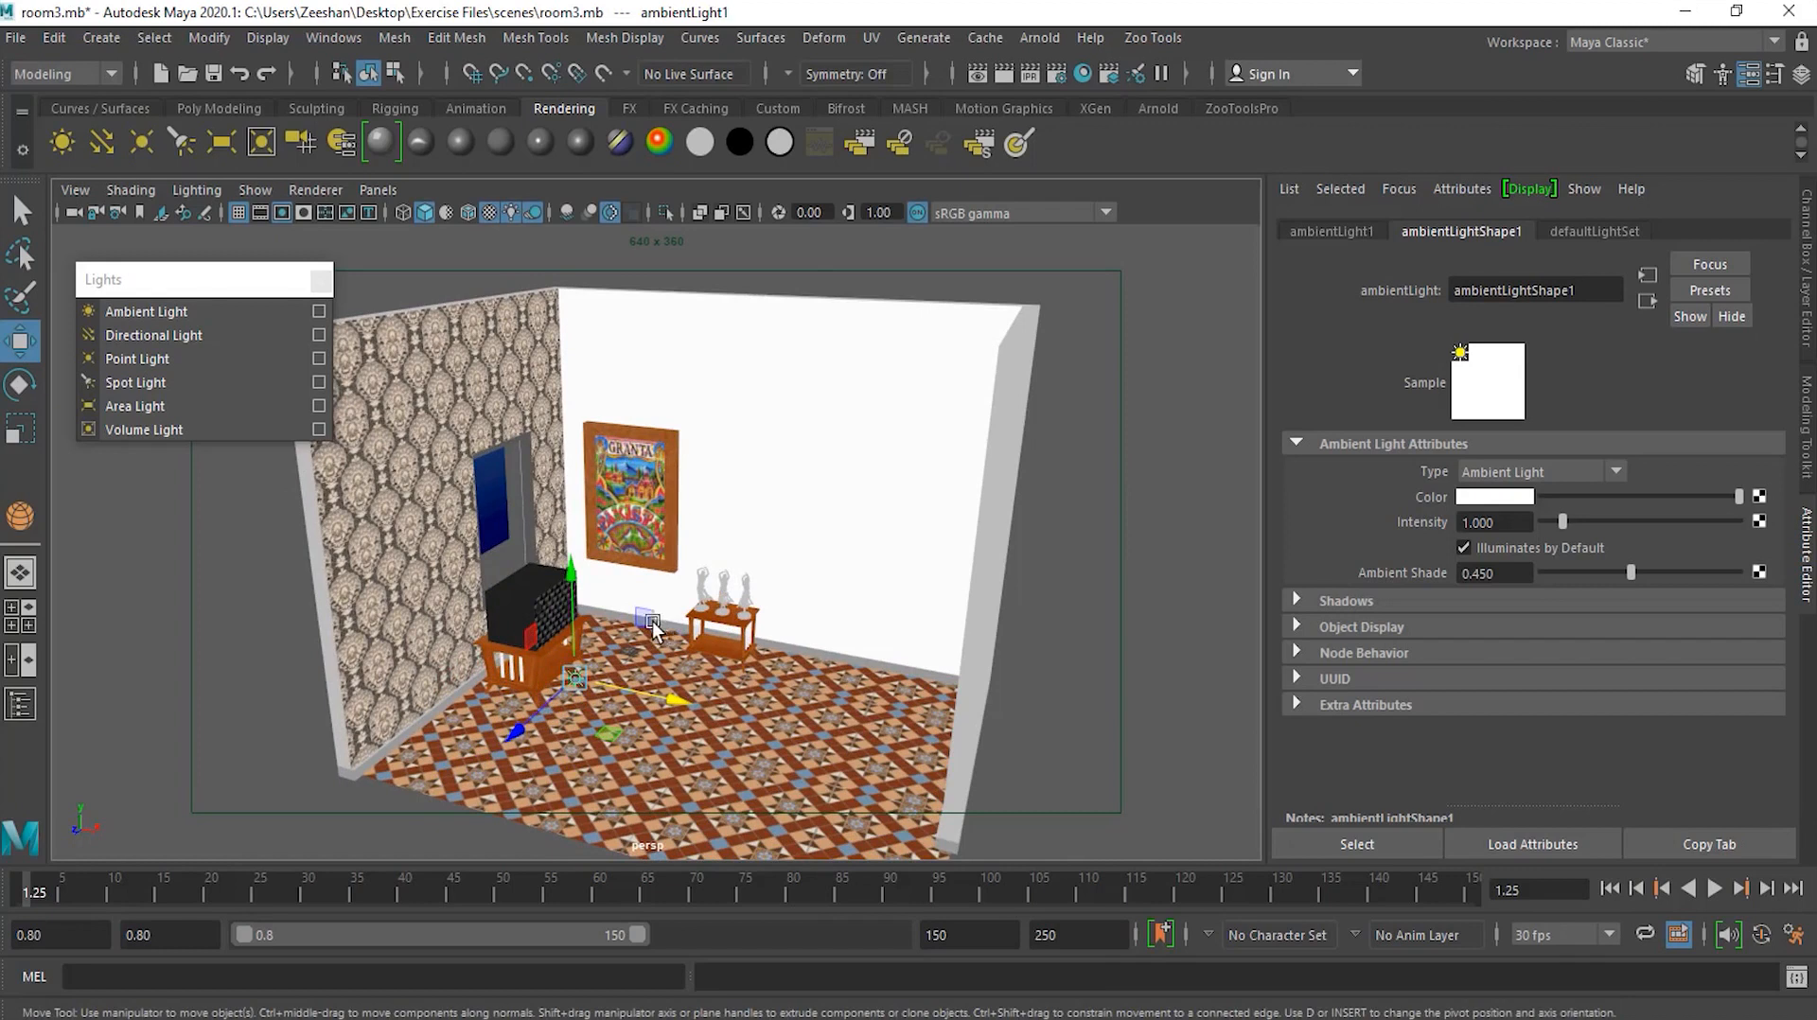
Undo back past the ambient light, the directional light and the last spot light duplications
left_click(240, 74)
left_click(240, 74)
left_click(241, 76)
left_click(240, 77)
left_click(240, 77)
left_click(240, 76)
left_click(240, 77)
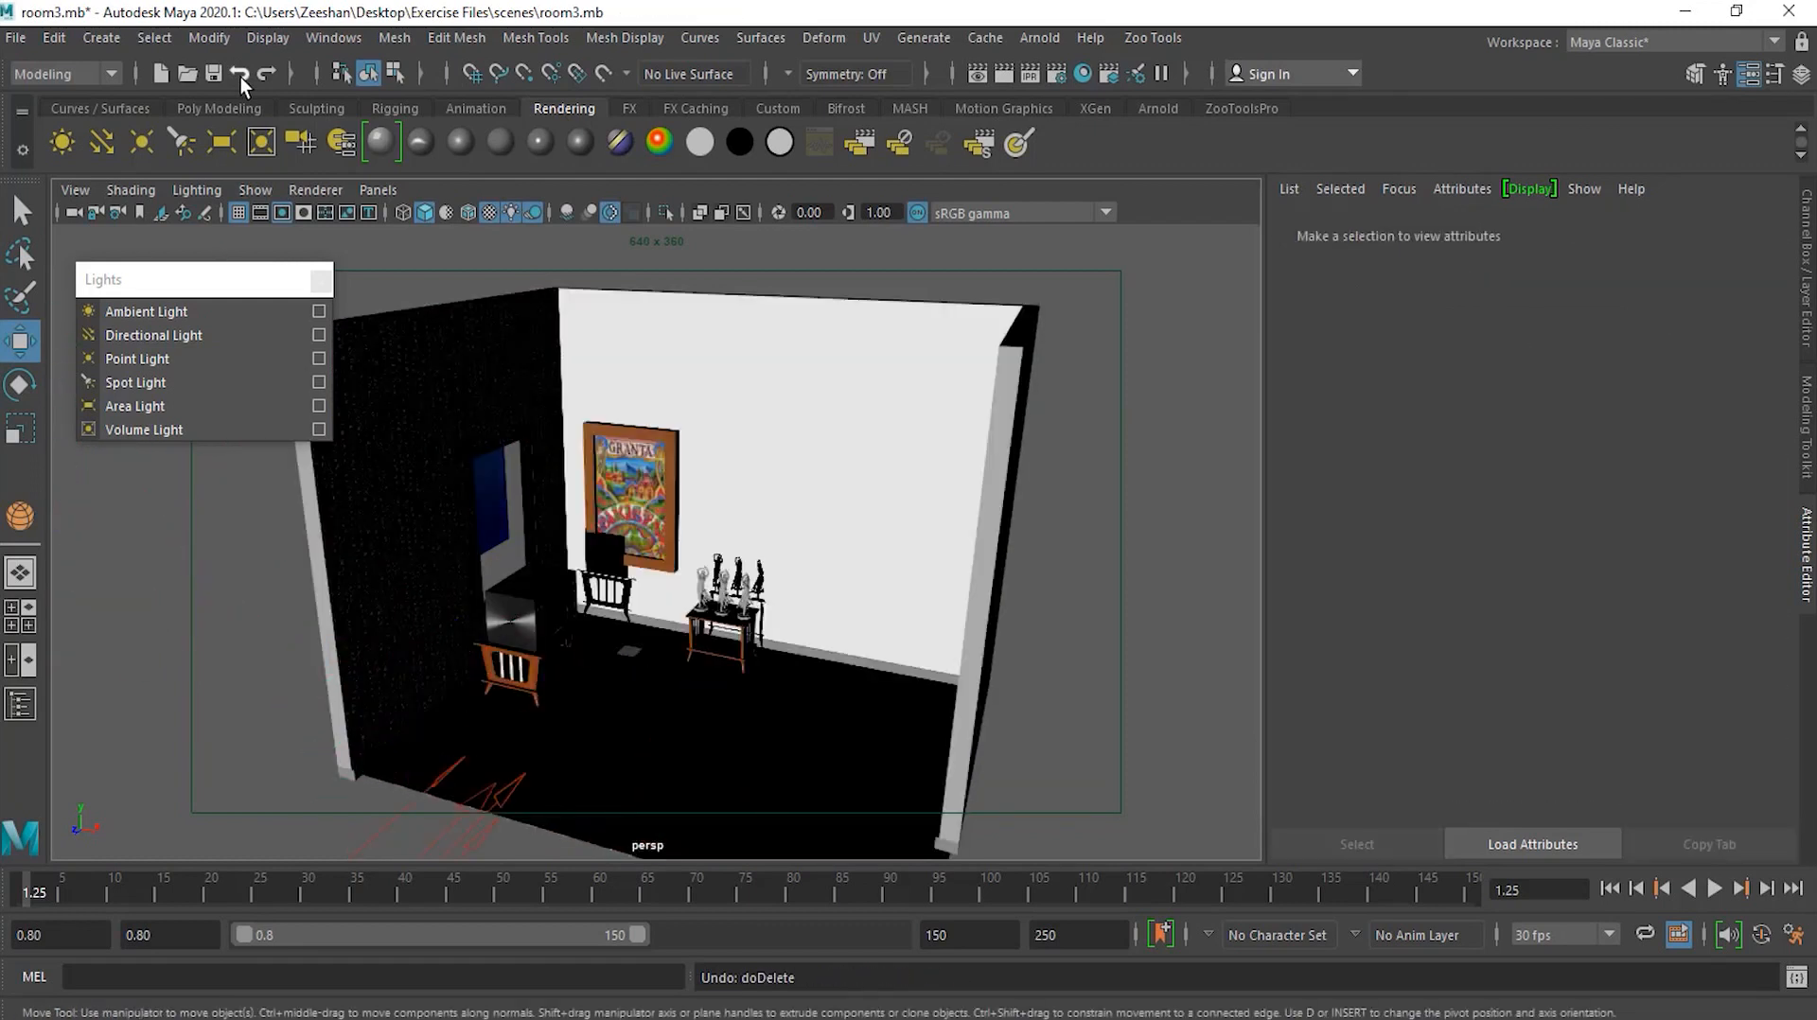
left_click(239, 74)
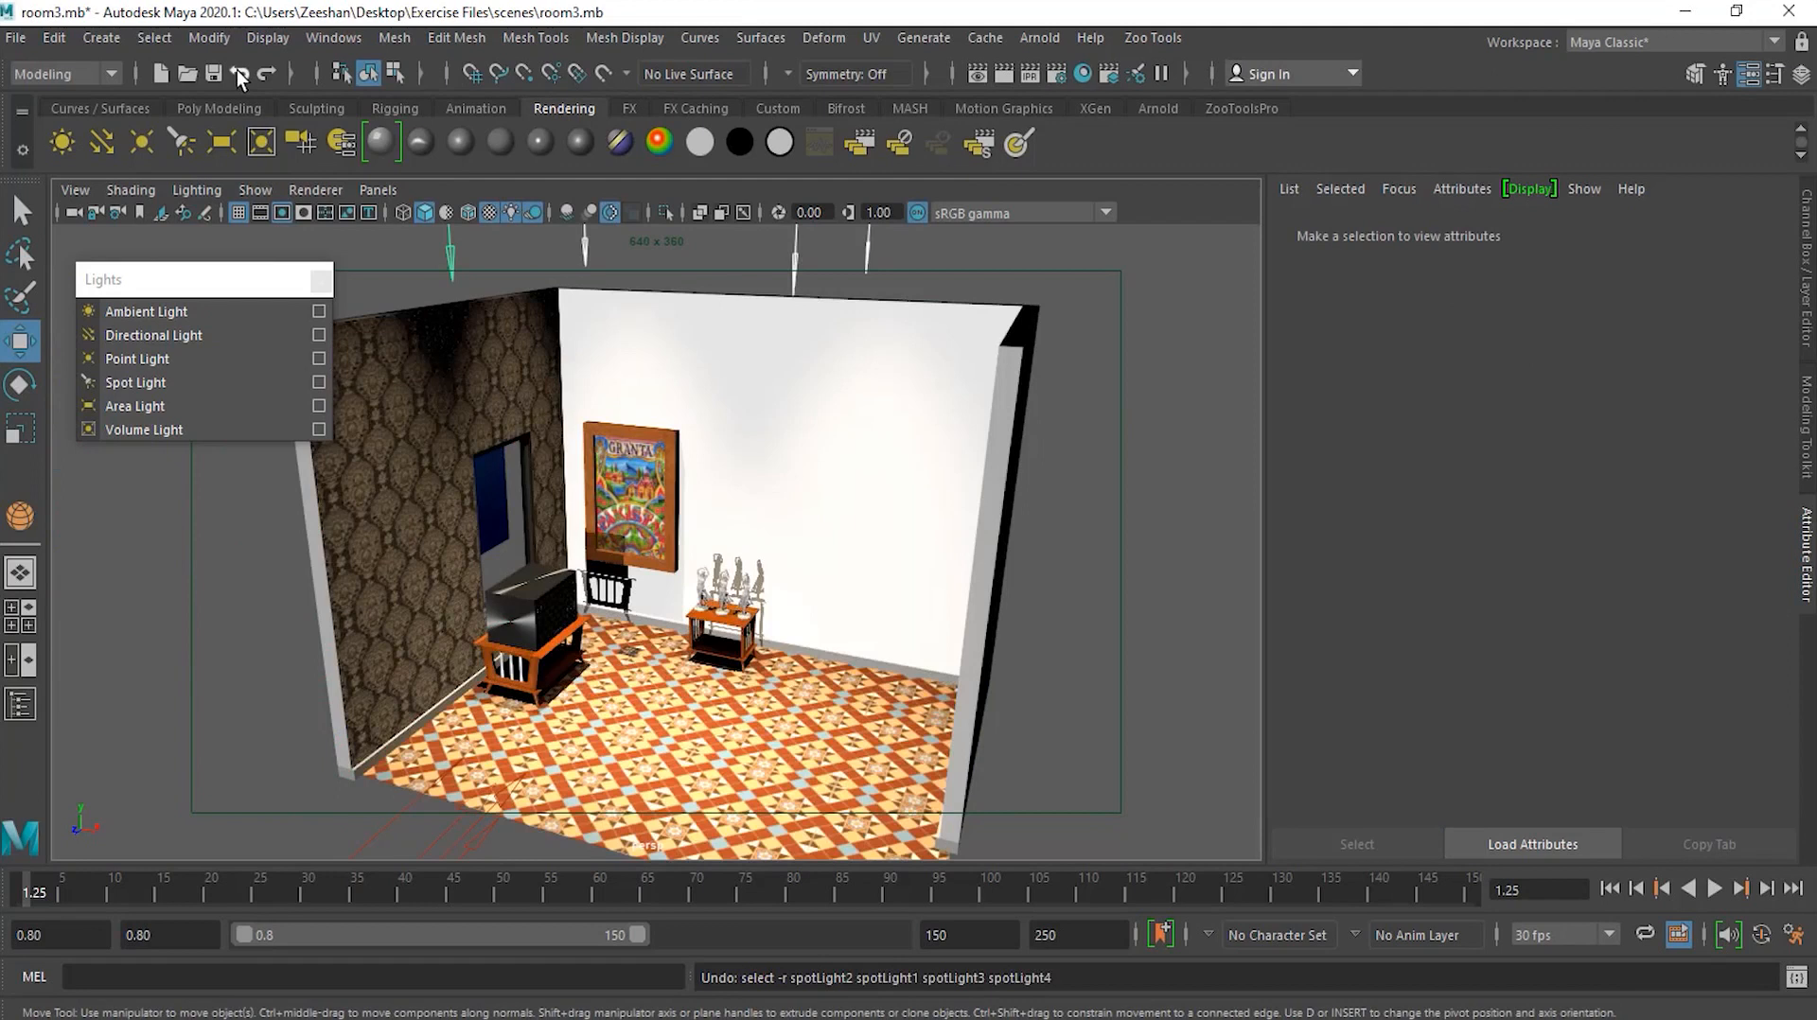
left_click(240, 76)
Redo the spot light duplications until all four spot lights stand above the room and are selected
left_click(274, 75)
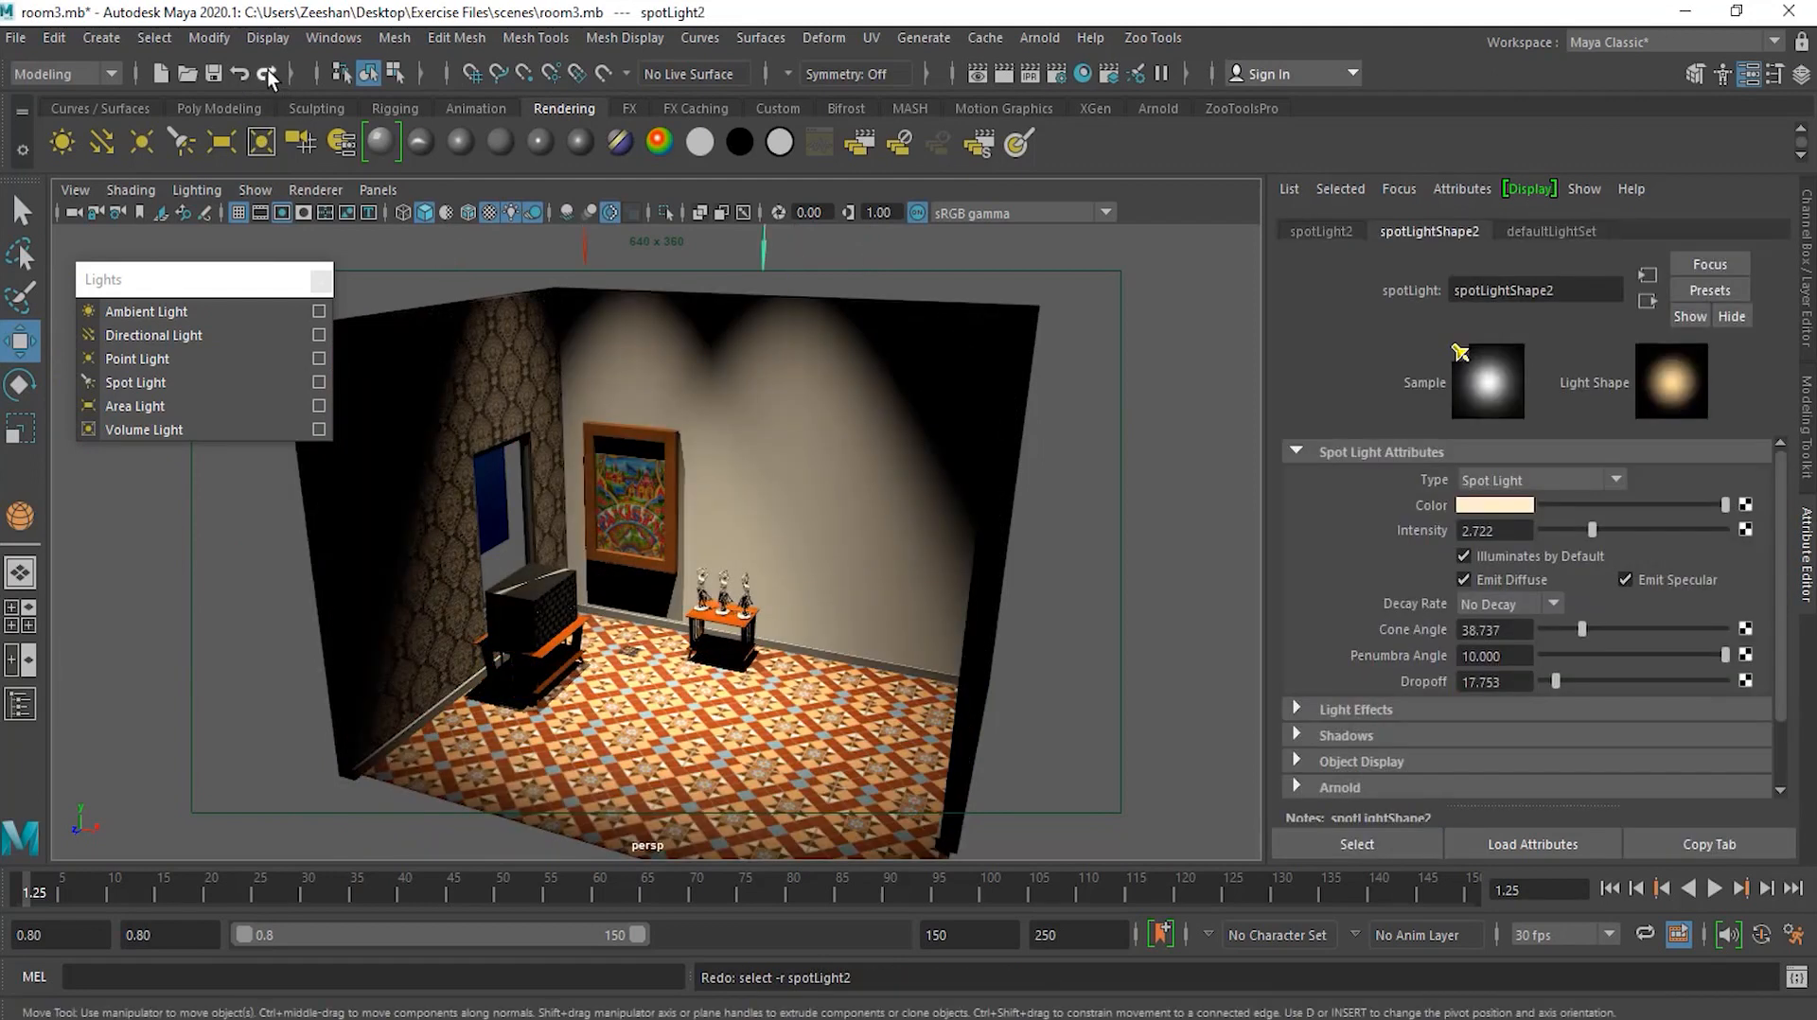
left_click(267, 70)
left_click(267, 70)
left_click(267, 70)
left_click(266, 70)
left_click(267, 70)
left_click(267, 70)
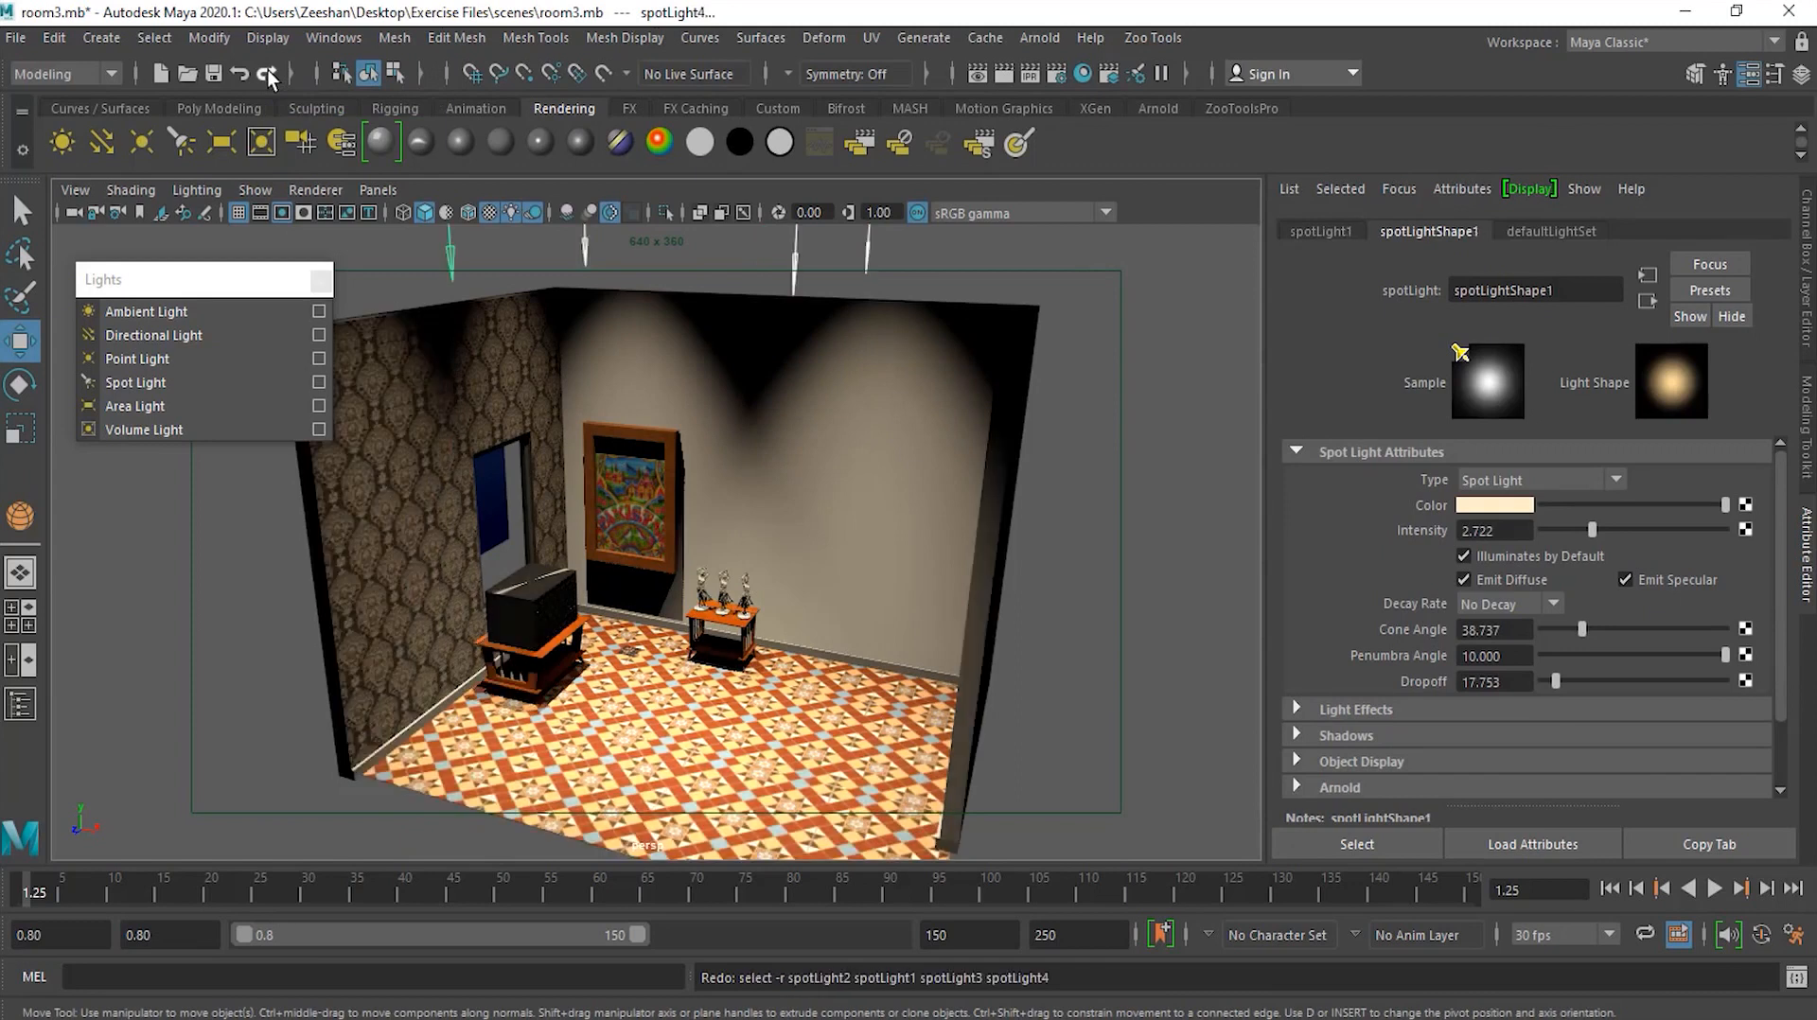
Select only the leftmost spot light above the room and set its intensity to 2, then to 1
right_click_drag(848, 486, 710, 494, "alt")
left_click_drag(751, 513, 808, 452, "alt")
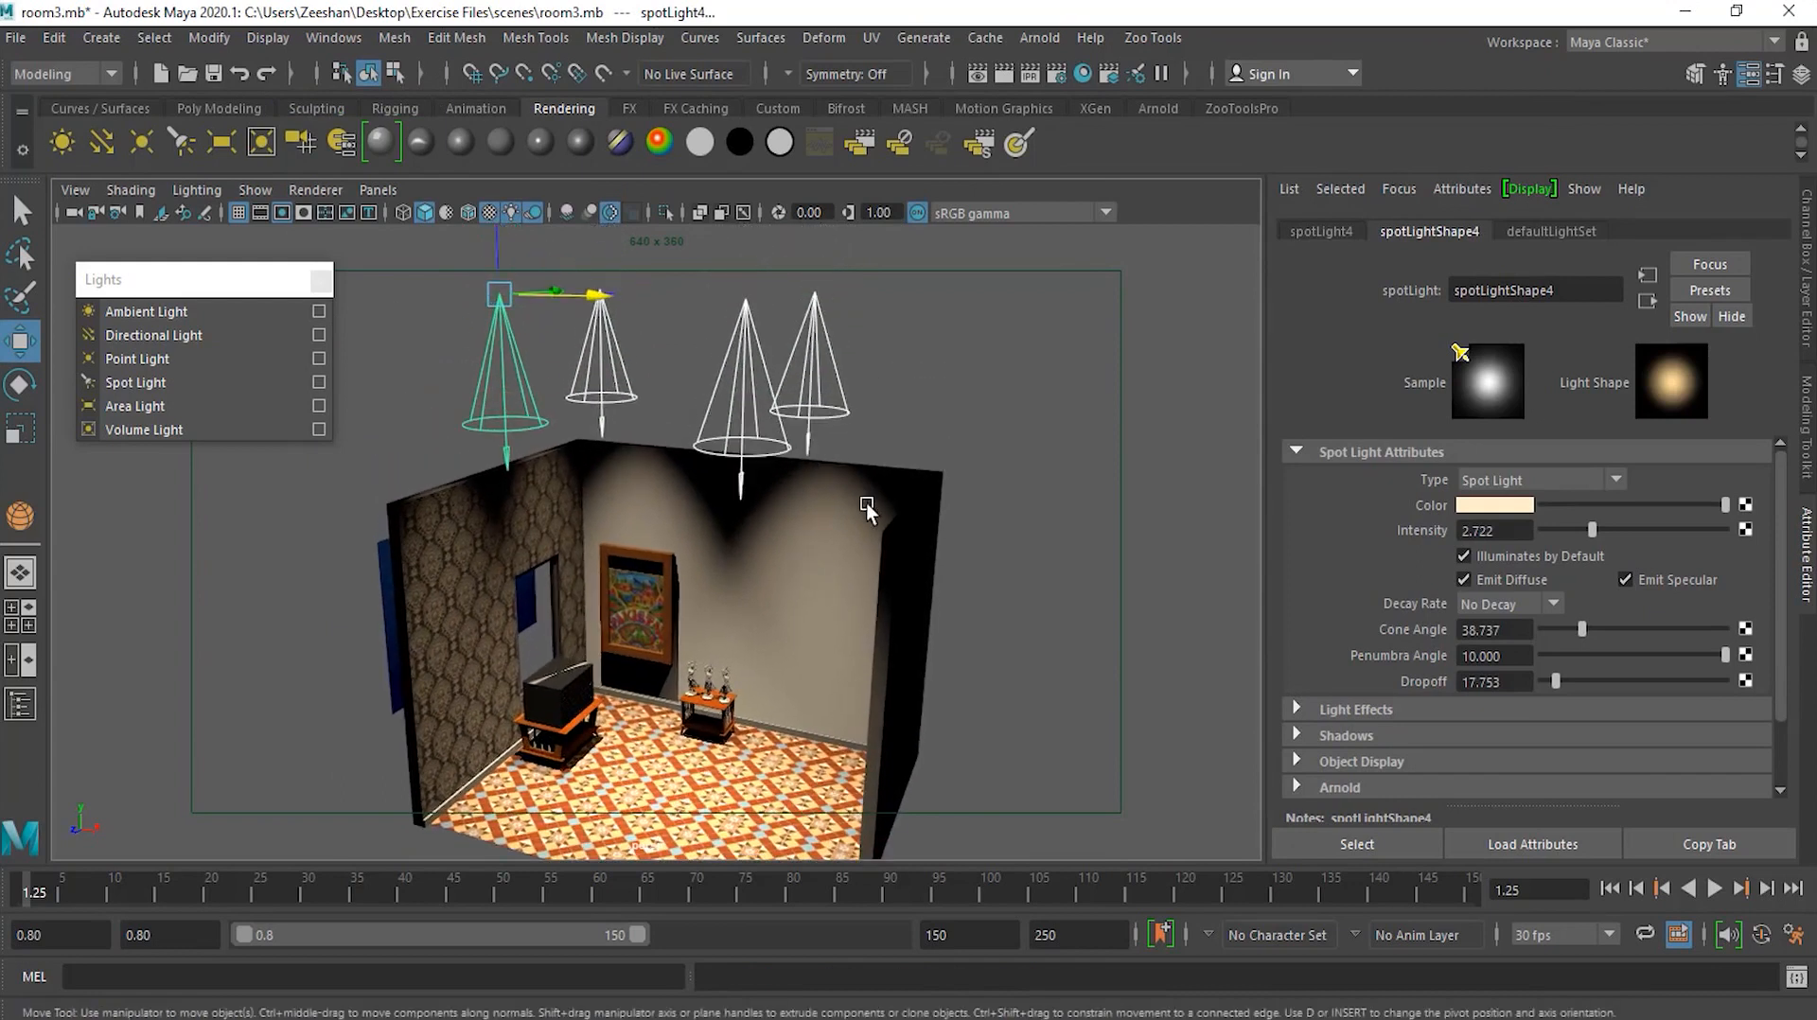
left_click(673, 355)
left_click(527, 378)
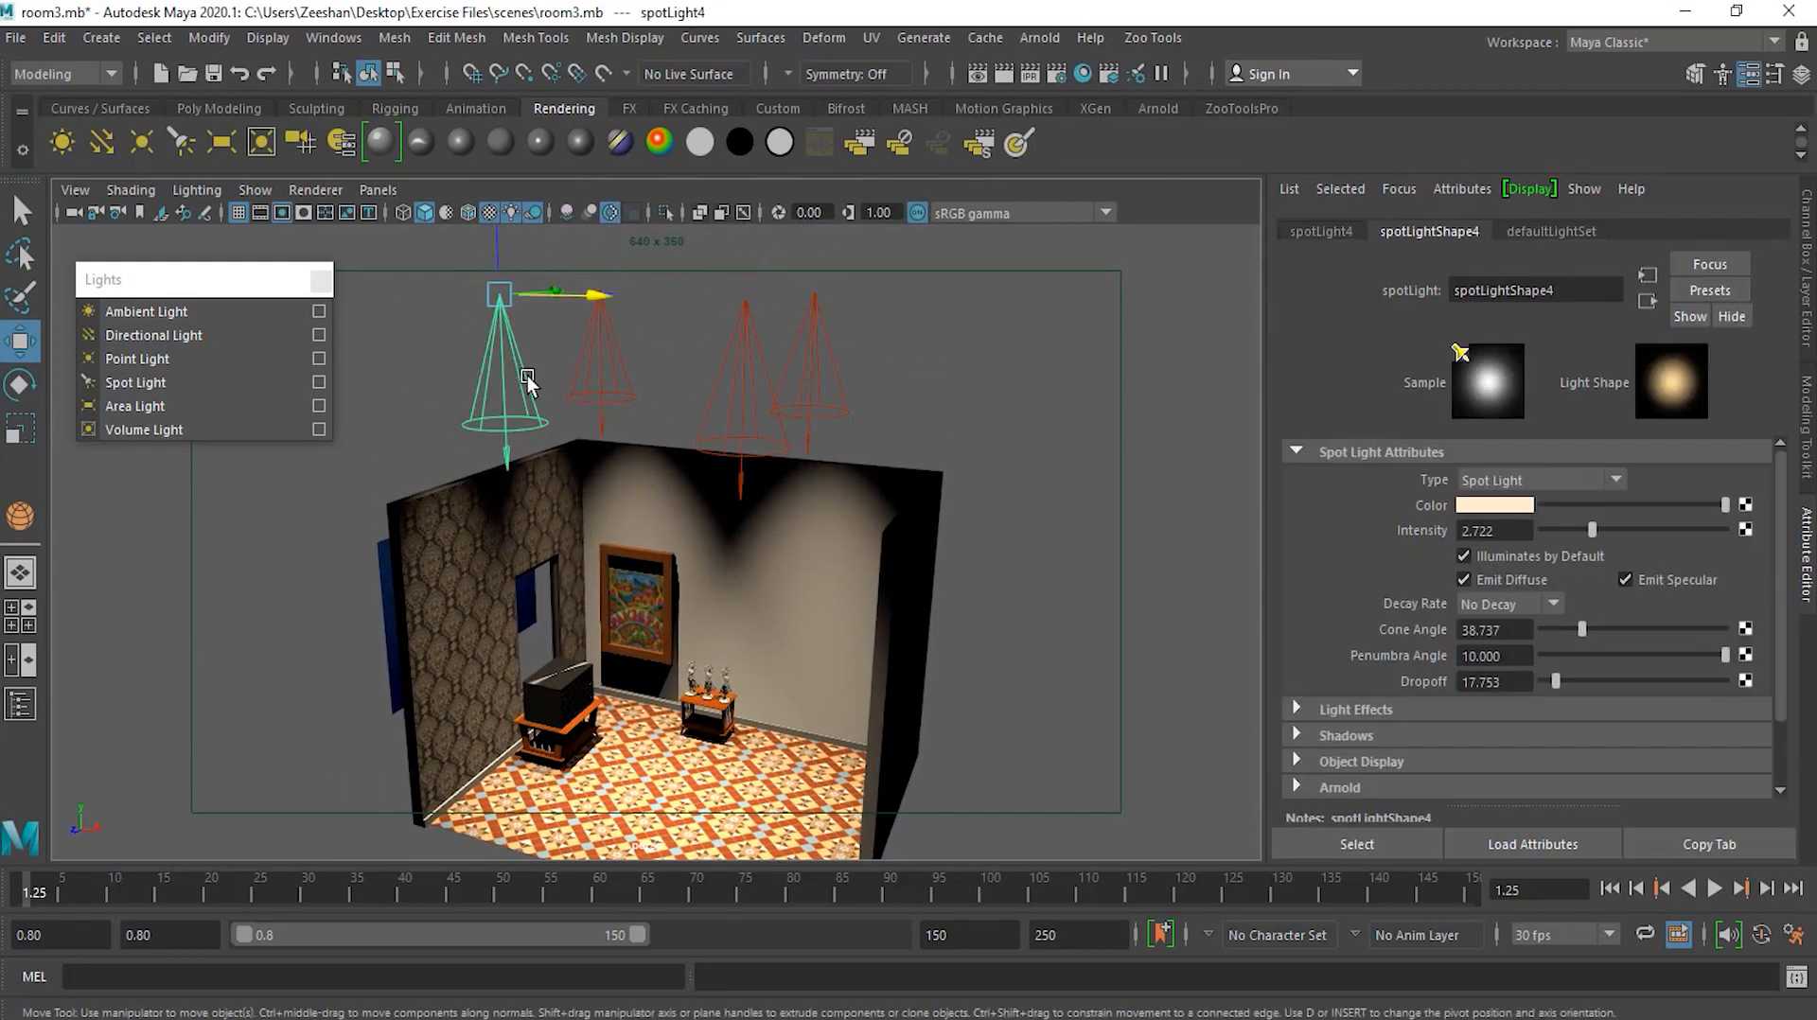
double_click(1499, 531)
type("2")
key("Return")
type("1")
key("Return")
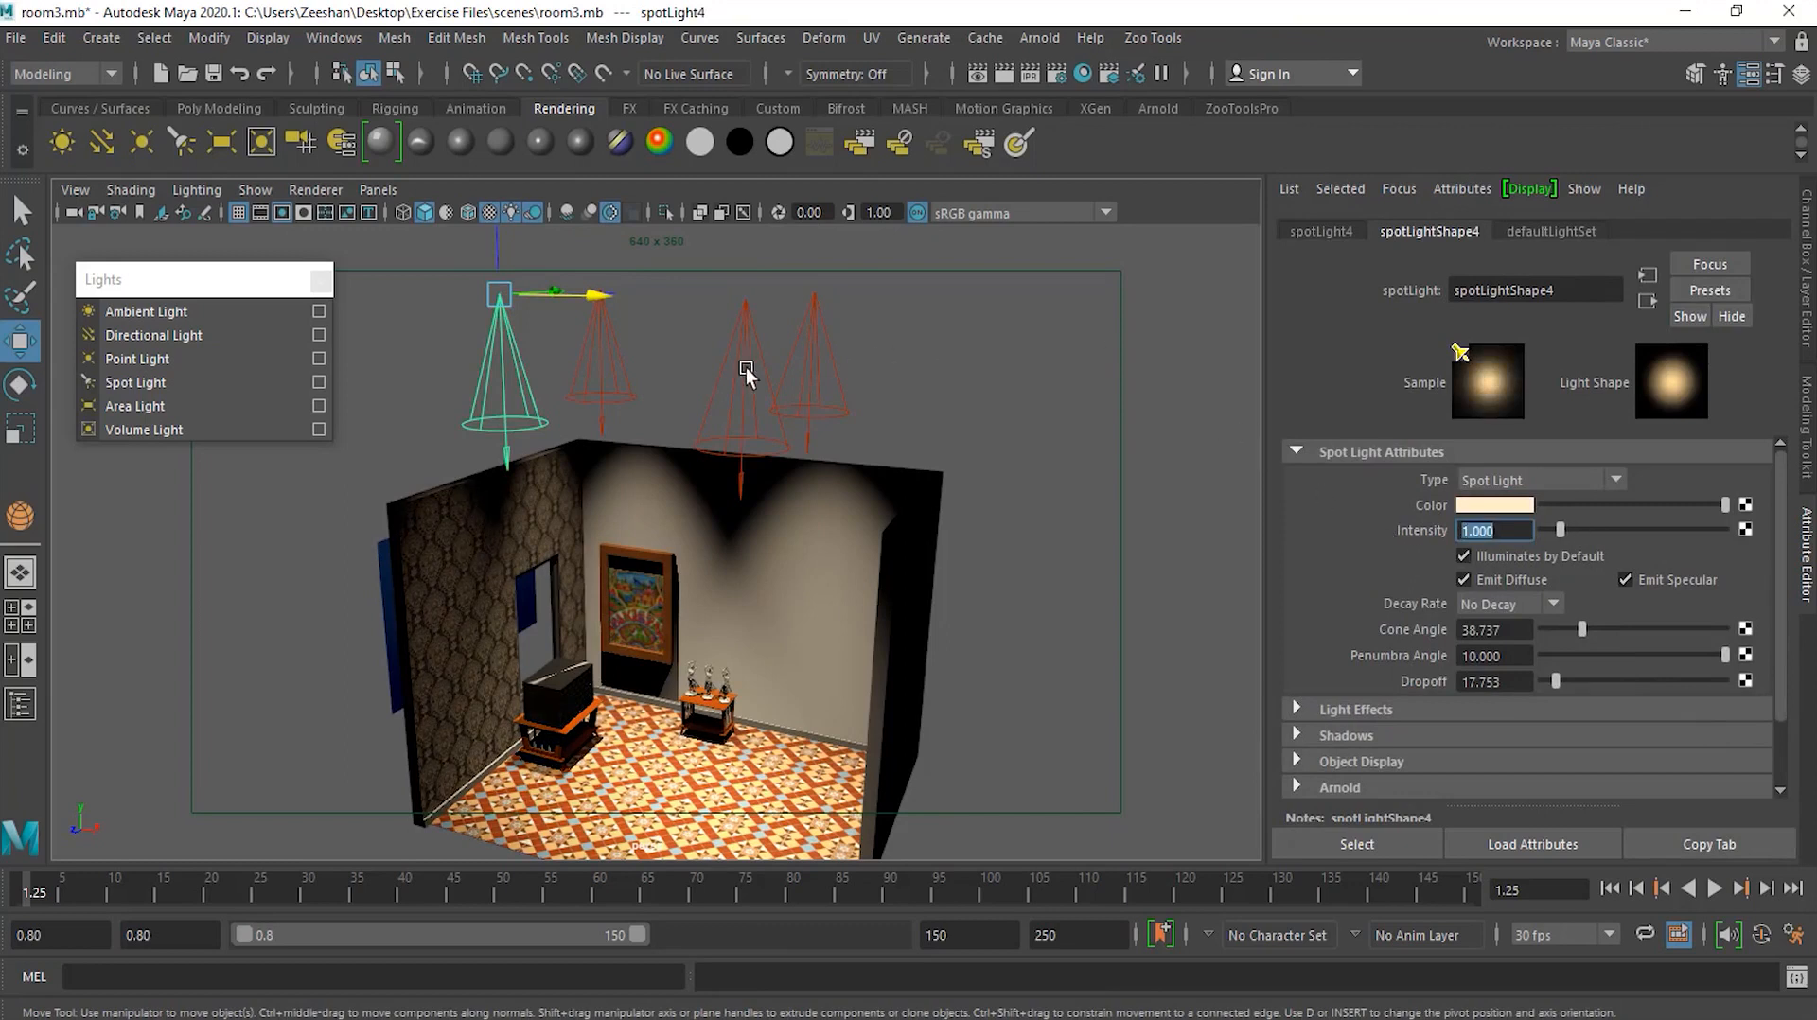
Set the intensity of the rear spot light beside it and of the front spot light on the opposite side to 1
left_click(601, 387)
double_click(1495, 531)
type("1")
key("Return")
left_click(775, 399)
type("1")
key("Return")
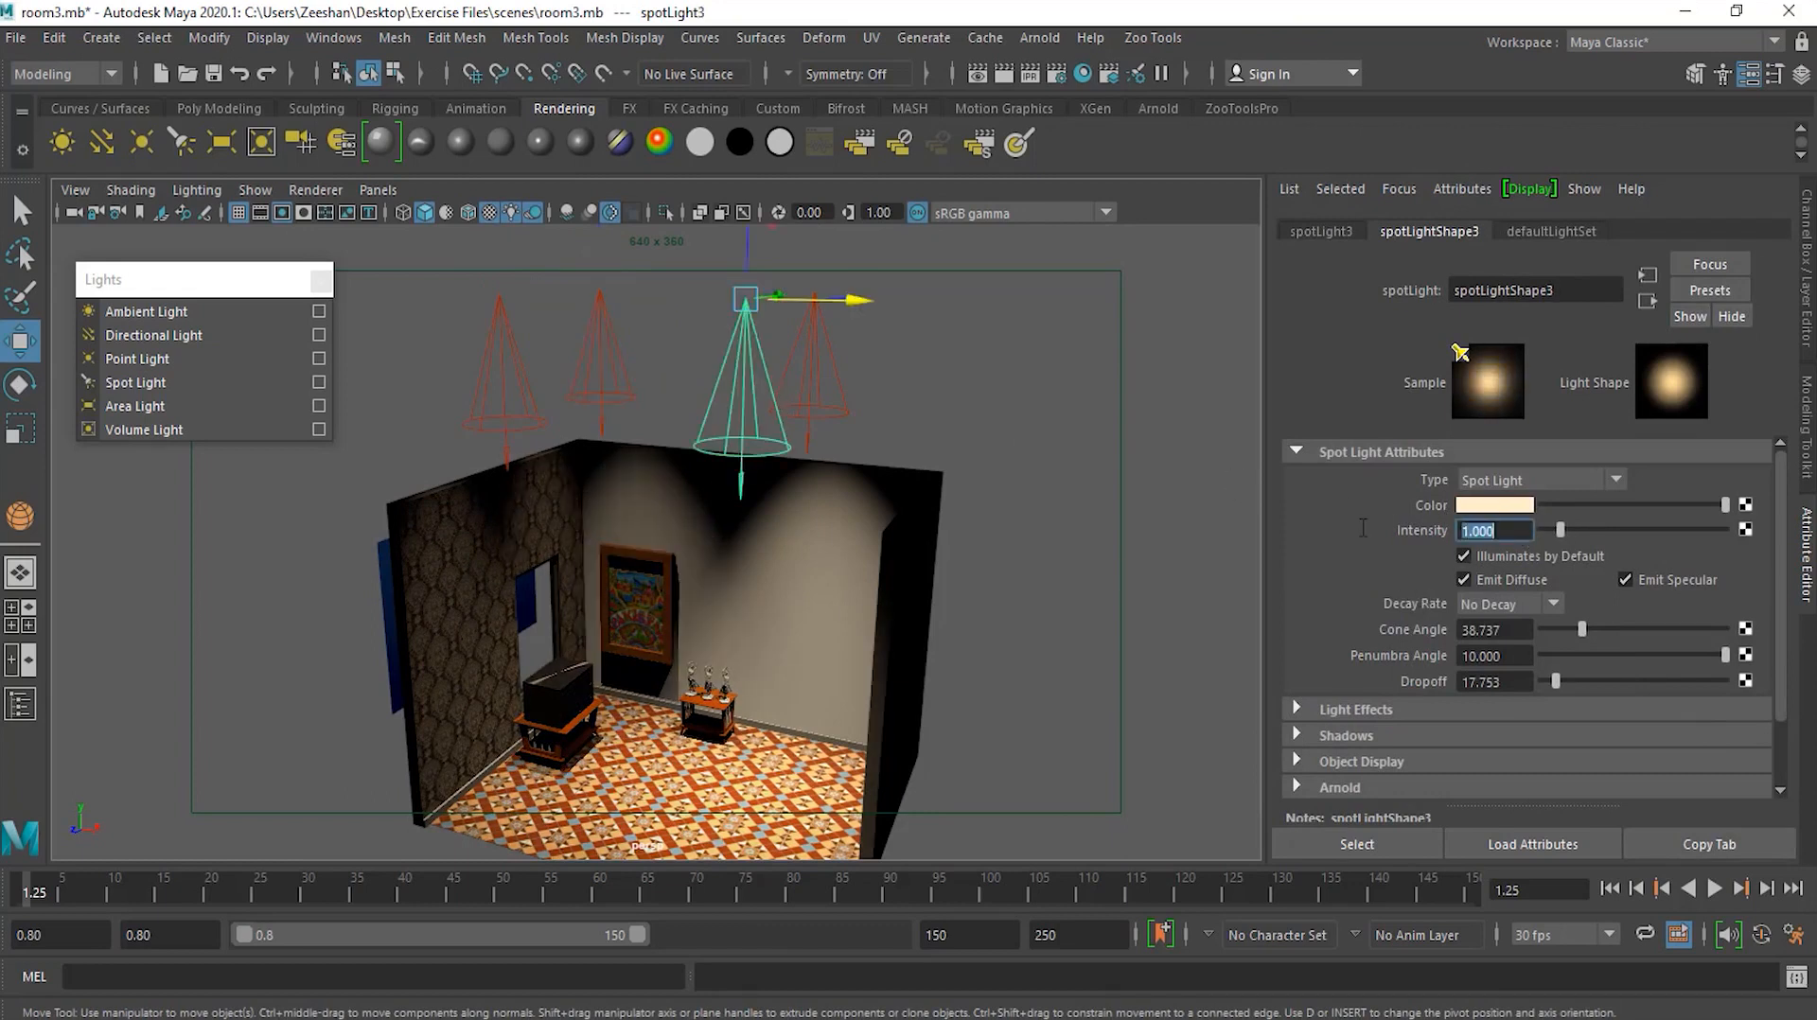
Set the intensity of the remaining rear spot light to 1 and clear the selection
left_click(831, 376)
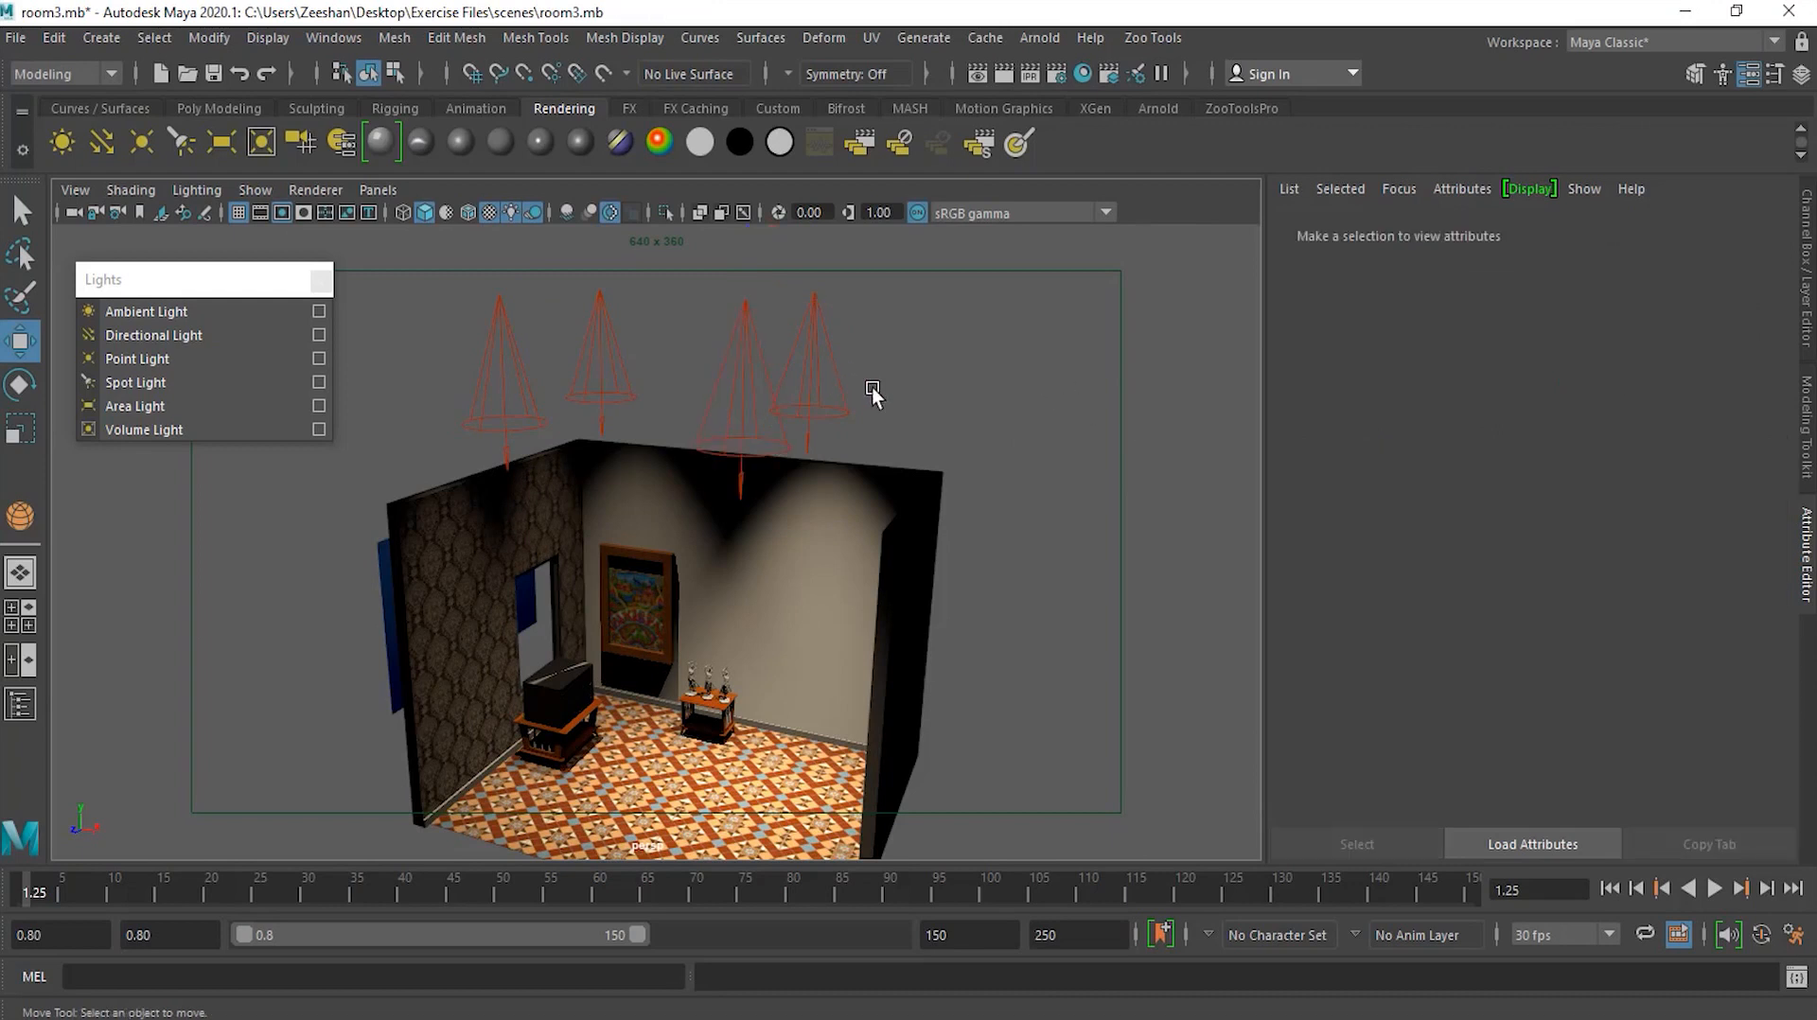
left_click(810, 339)
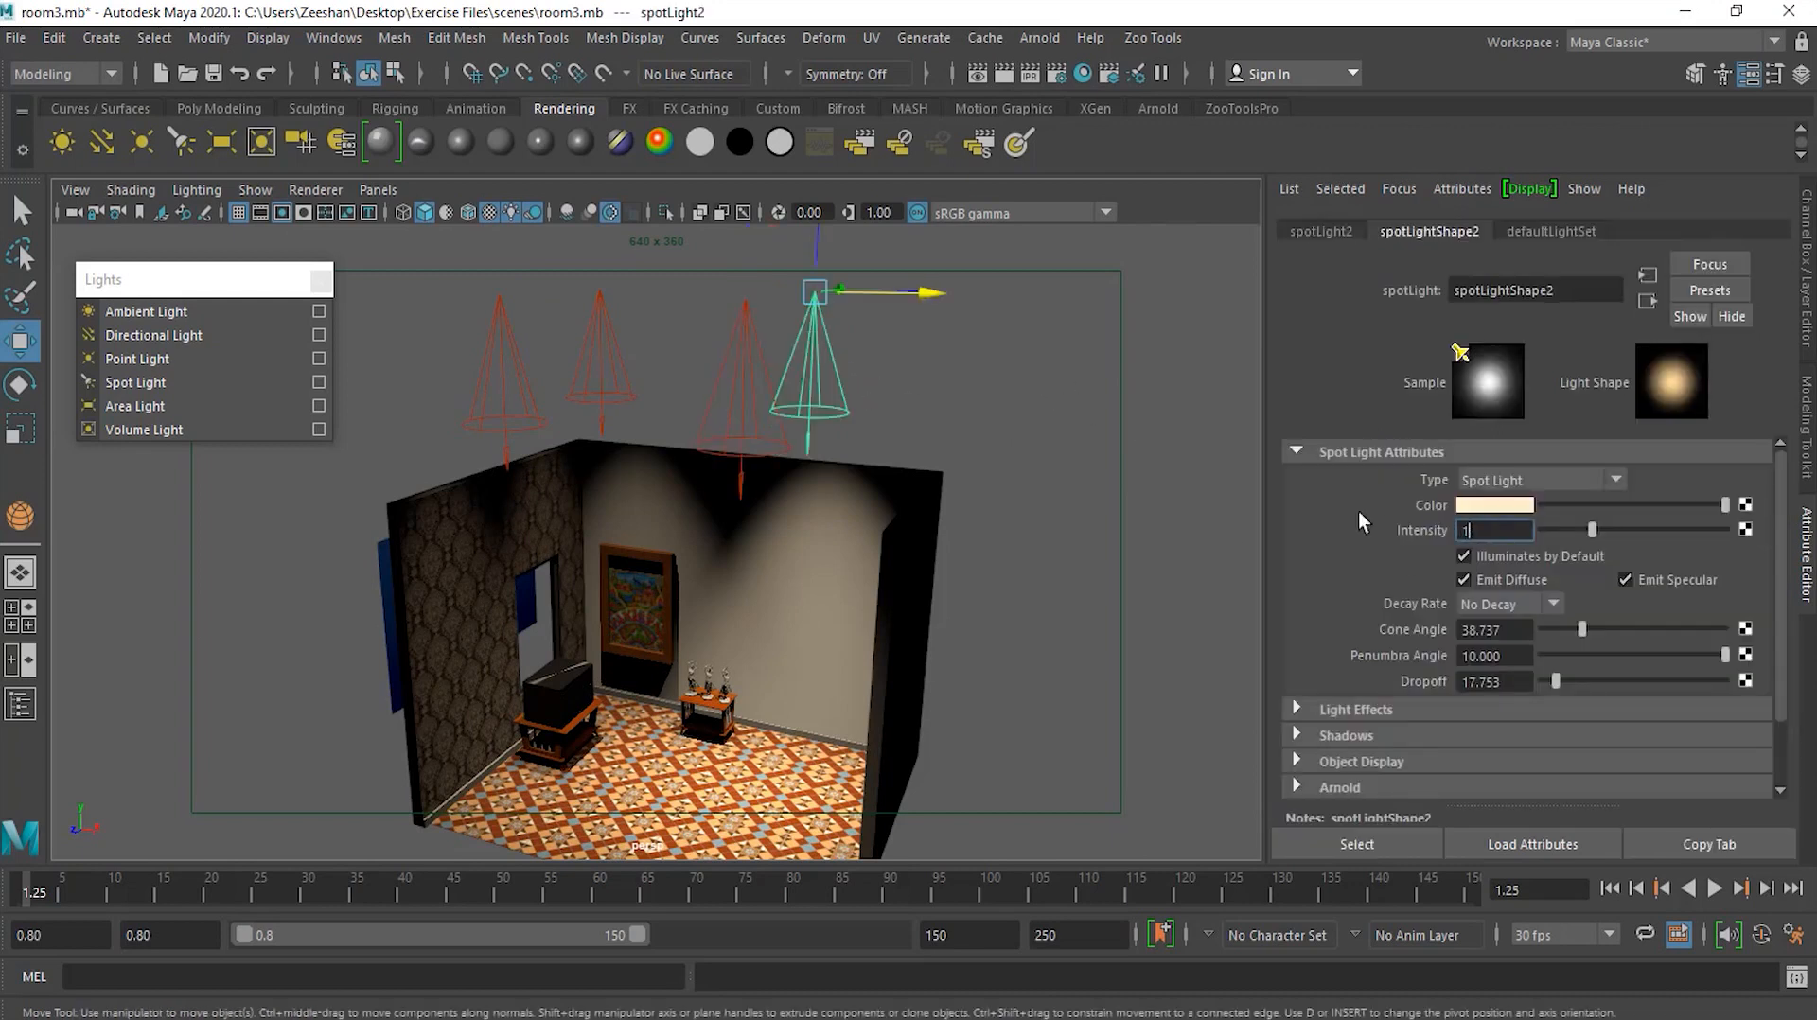
type("1")
key("Return")
left_click(1020, 539)
Examine the furniture, walls and shadows up close under the four spot lights, and check one rear spot light's attributes
left_click_drag(924, 591, 785, 566, "alt")
right_click_drag(785, 566, 1116, 519, "alt")
middle_click_drag(752, 613, 740, 562, "alt")
mouse_move(740, 562)
right_mouse_down("alt")
mouse_move(870, 540)
mouse_move(855, 575)
right_mouse_up("alt")
left_click_drag(908, 586, 831, 467, "alt")
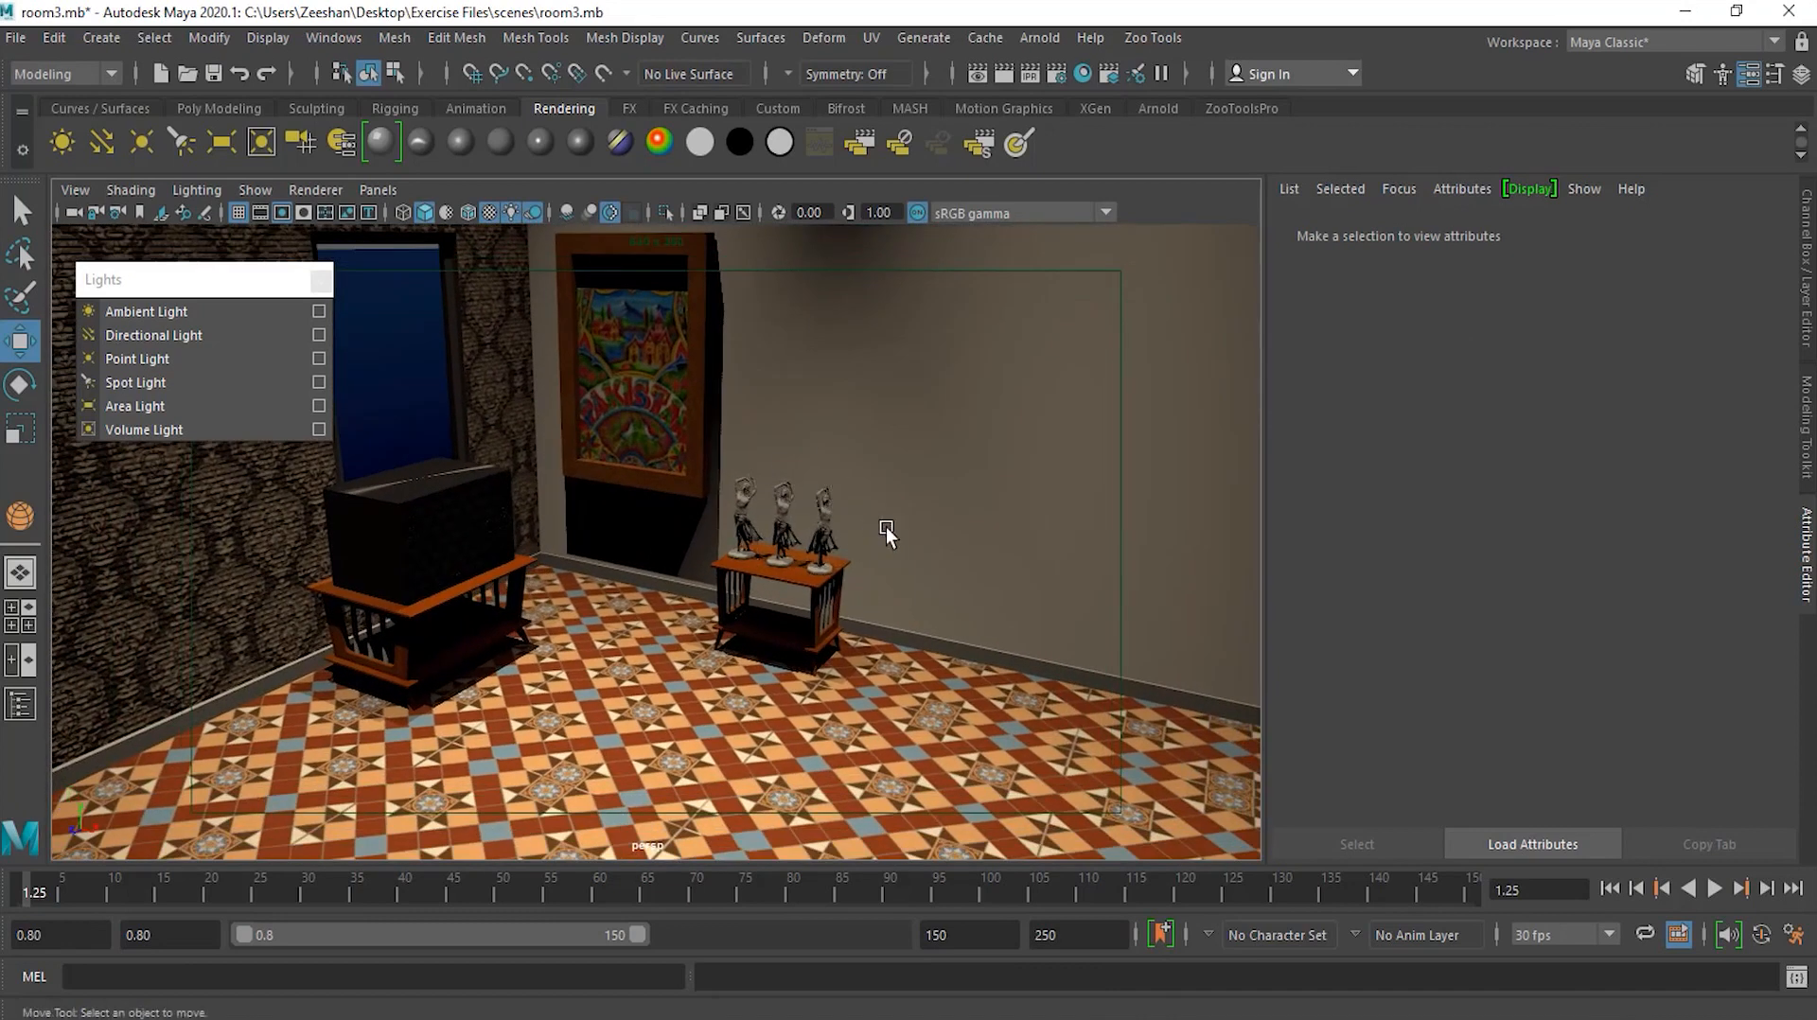
right_click_drag(885, 526, 773, 617, "alt")
left_click(635, 301)
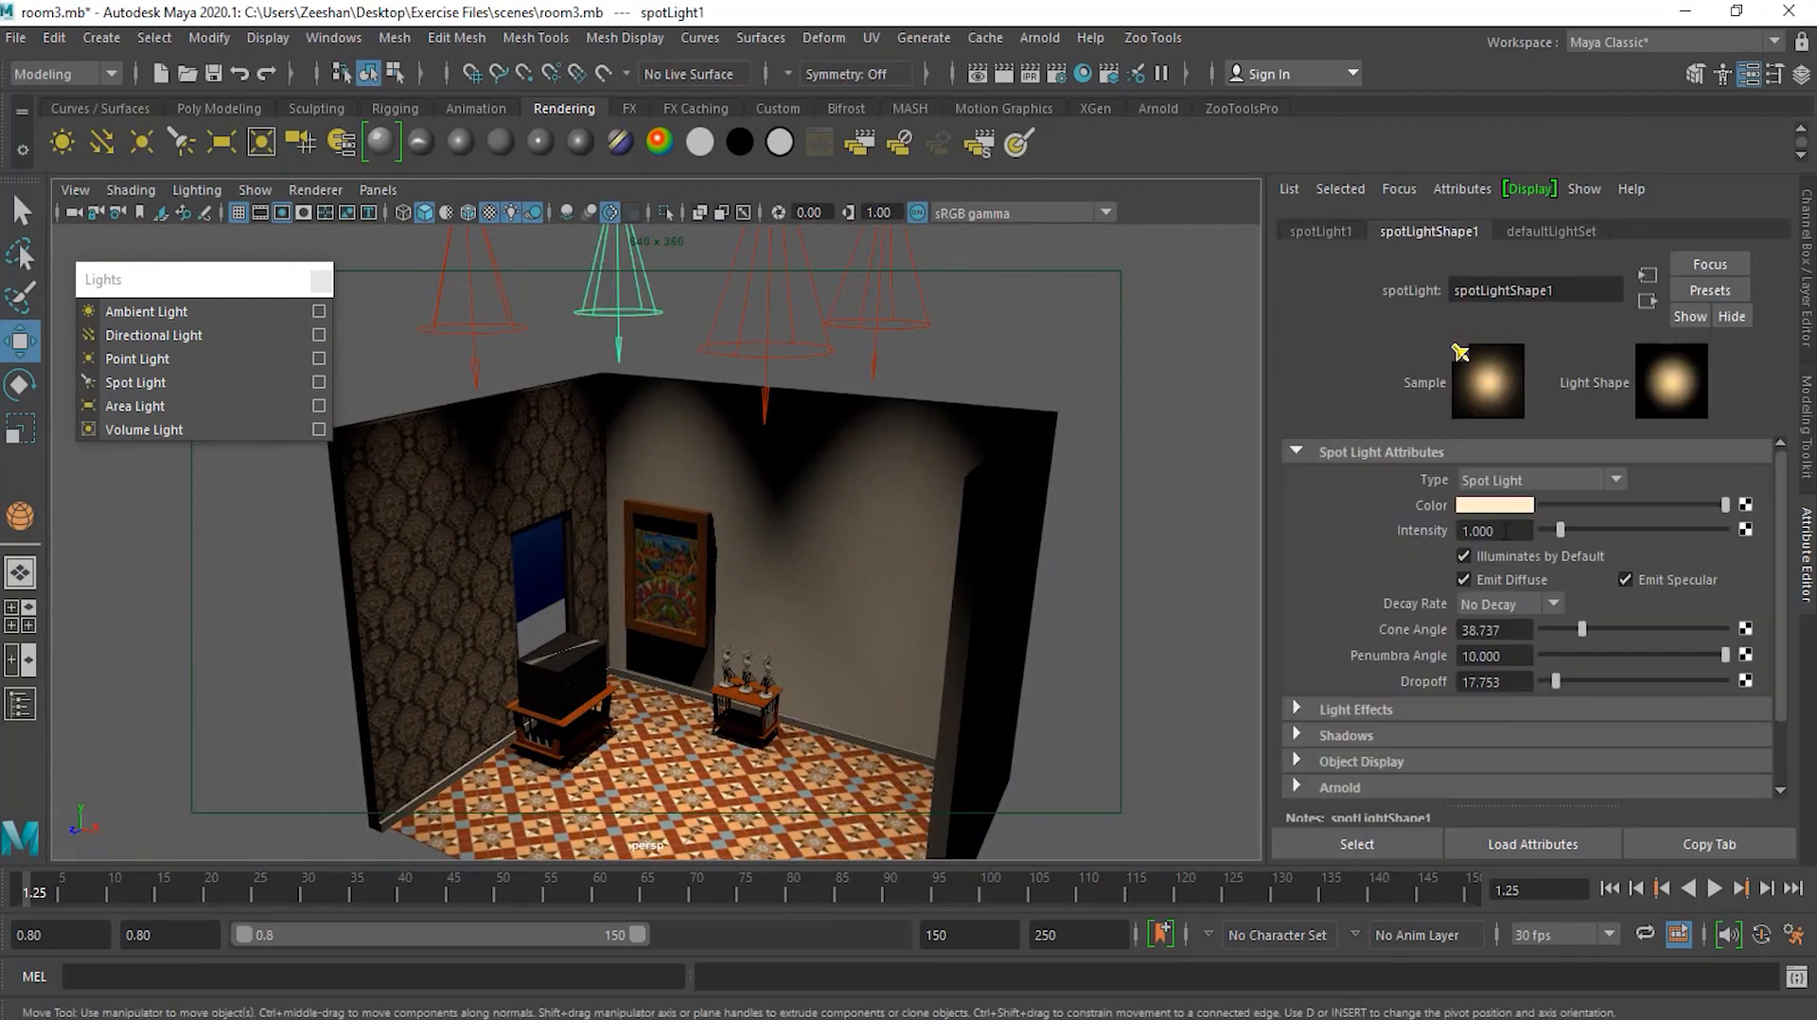
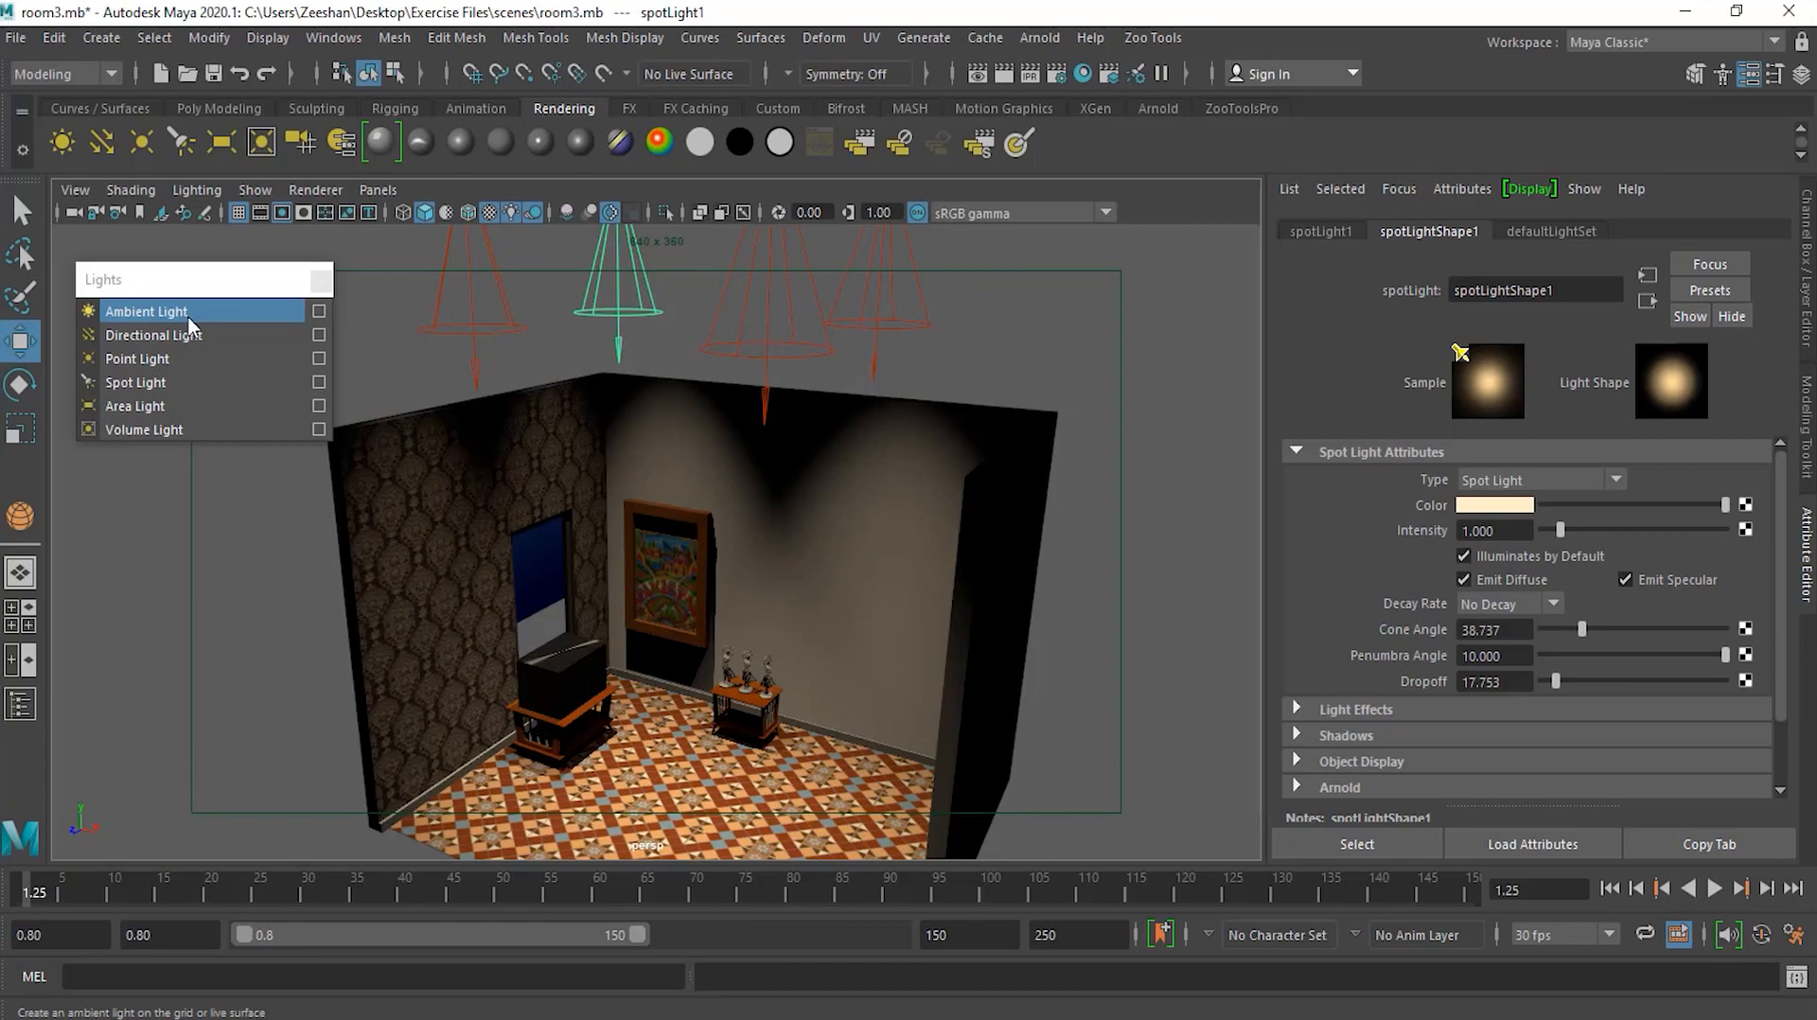
Add an ambient light and move it about 6.9 units up and toward the front of the room
left_click(191, 314)
left_click_drag(673, 672, 657, 520, "alt")
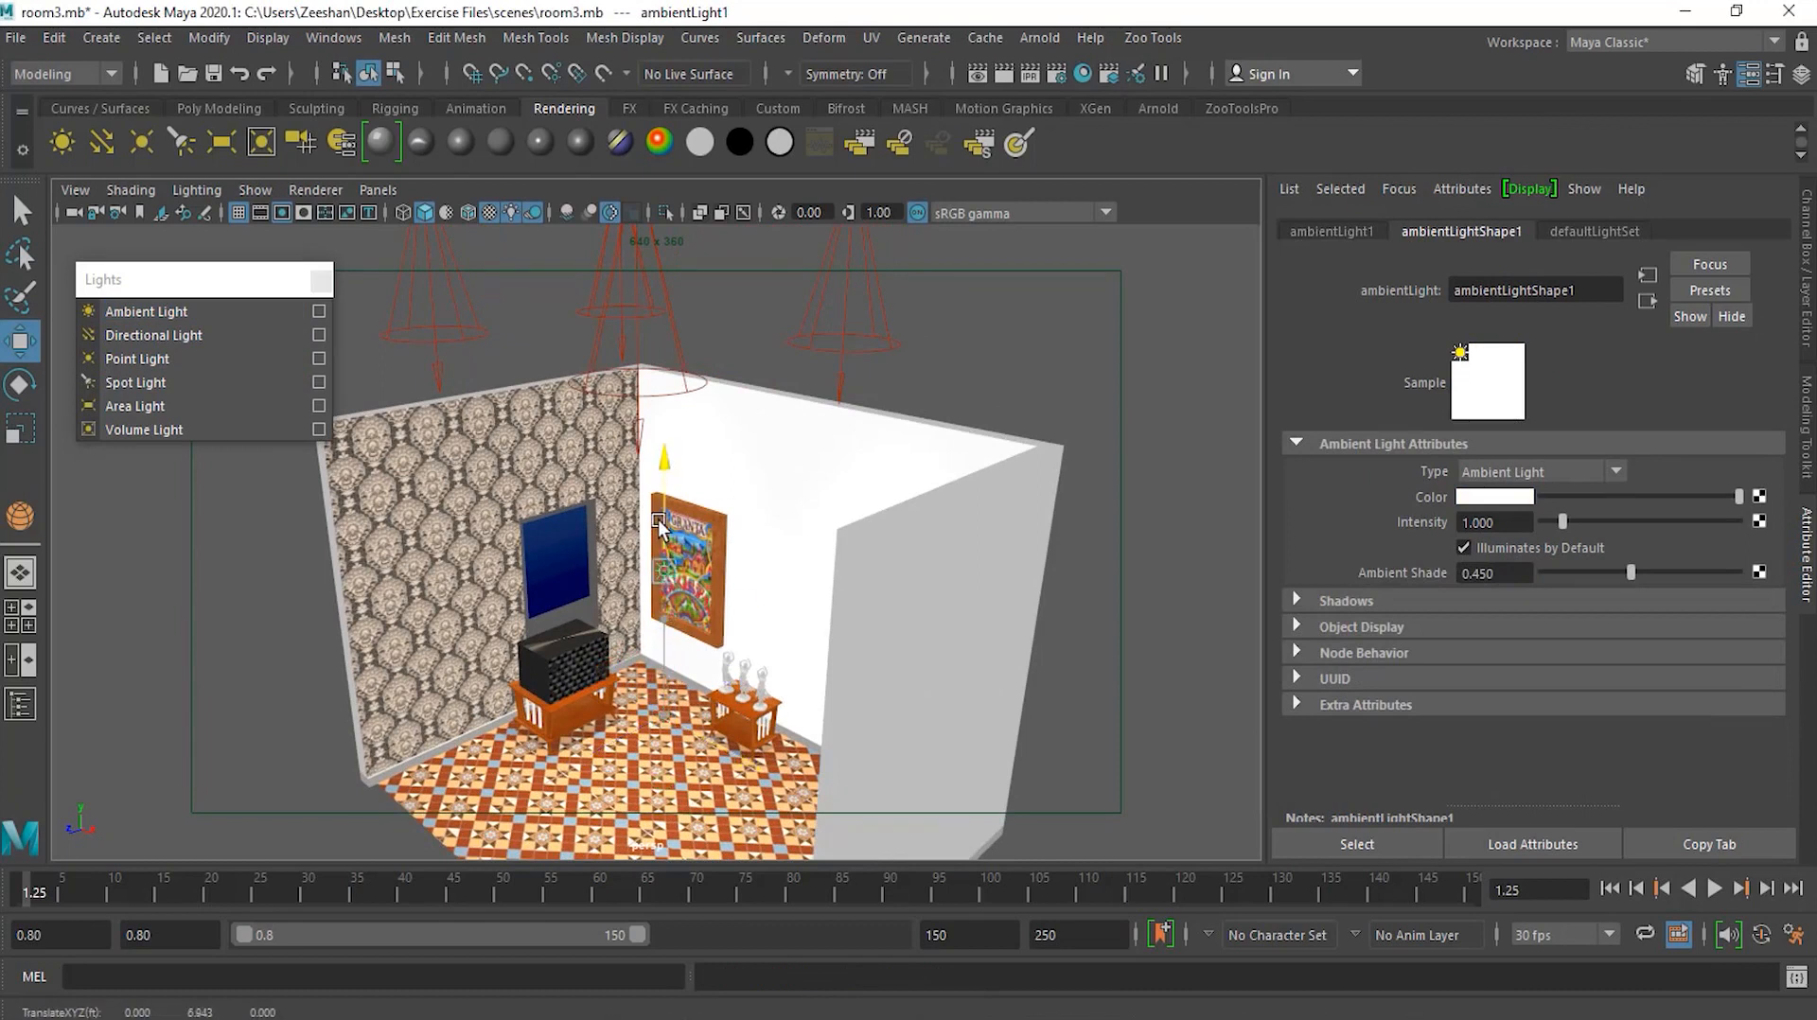
left_click_drag(573, 609, 402, 672)
left_click_drag(490, 713, 616, 690, "alt")
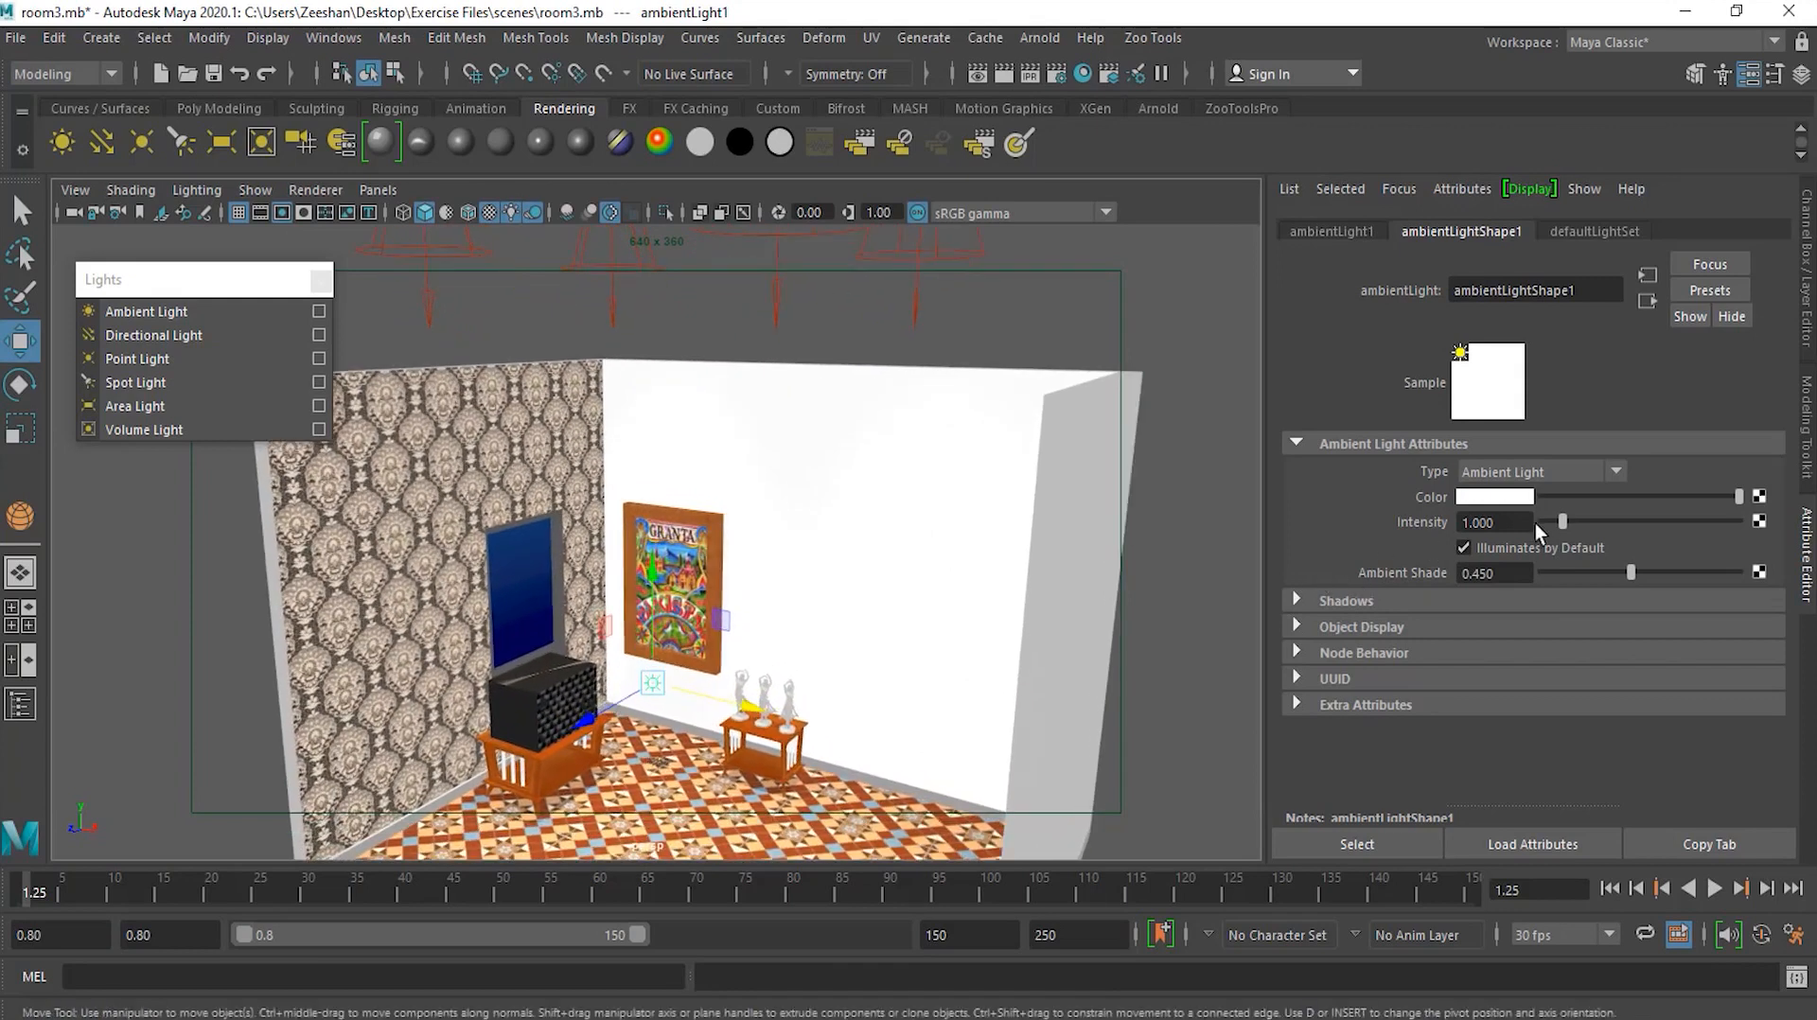
Lower the ambient light's intensity to 0, then set it to 0.1
left_click_drag(1557, 516, 1536, 529)
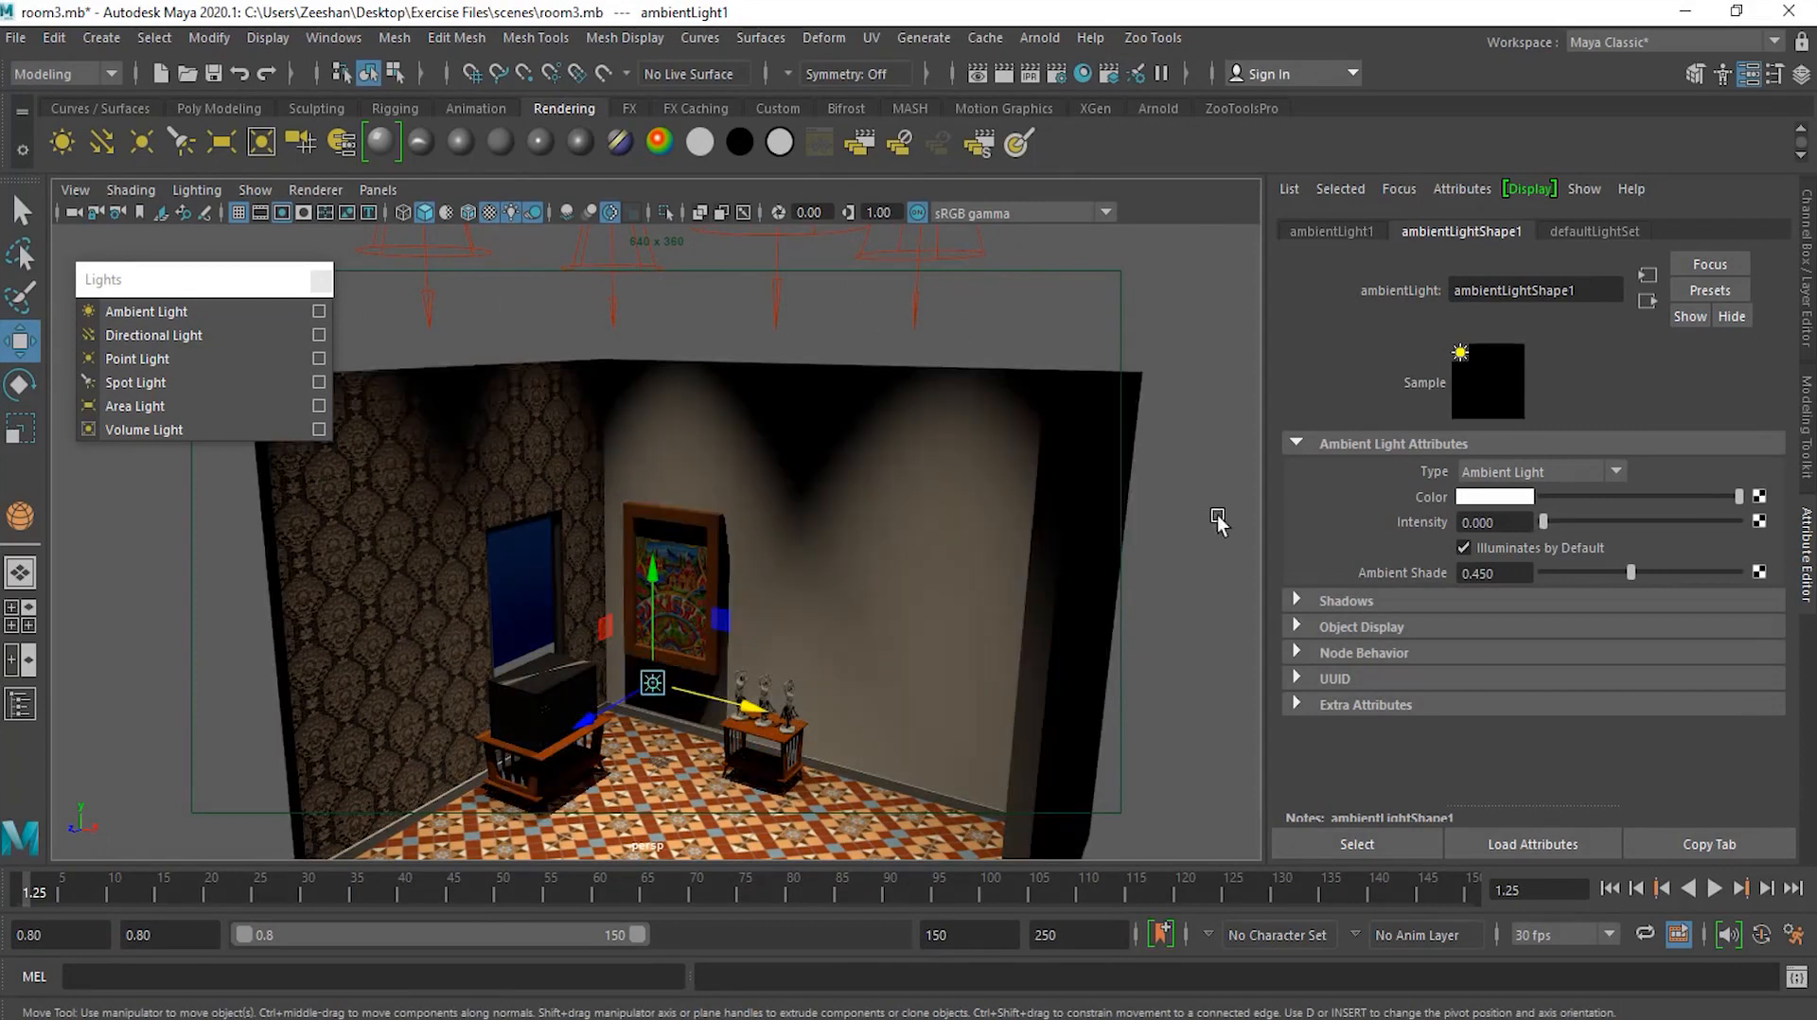
double_click(1491, 522)
type("0.1")
key("Return")
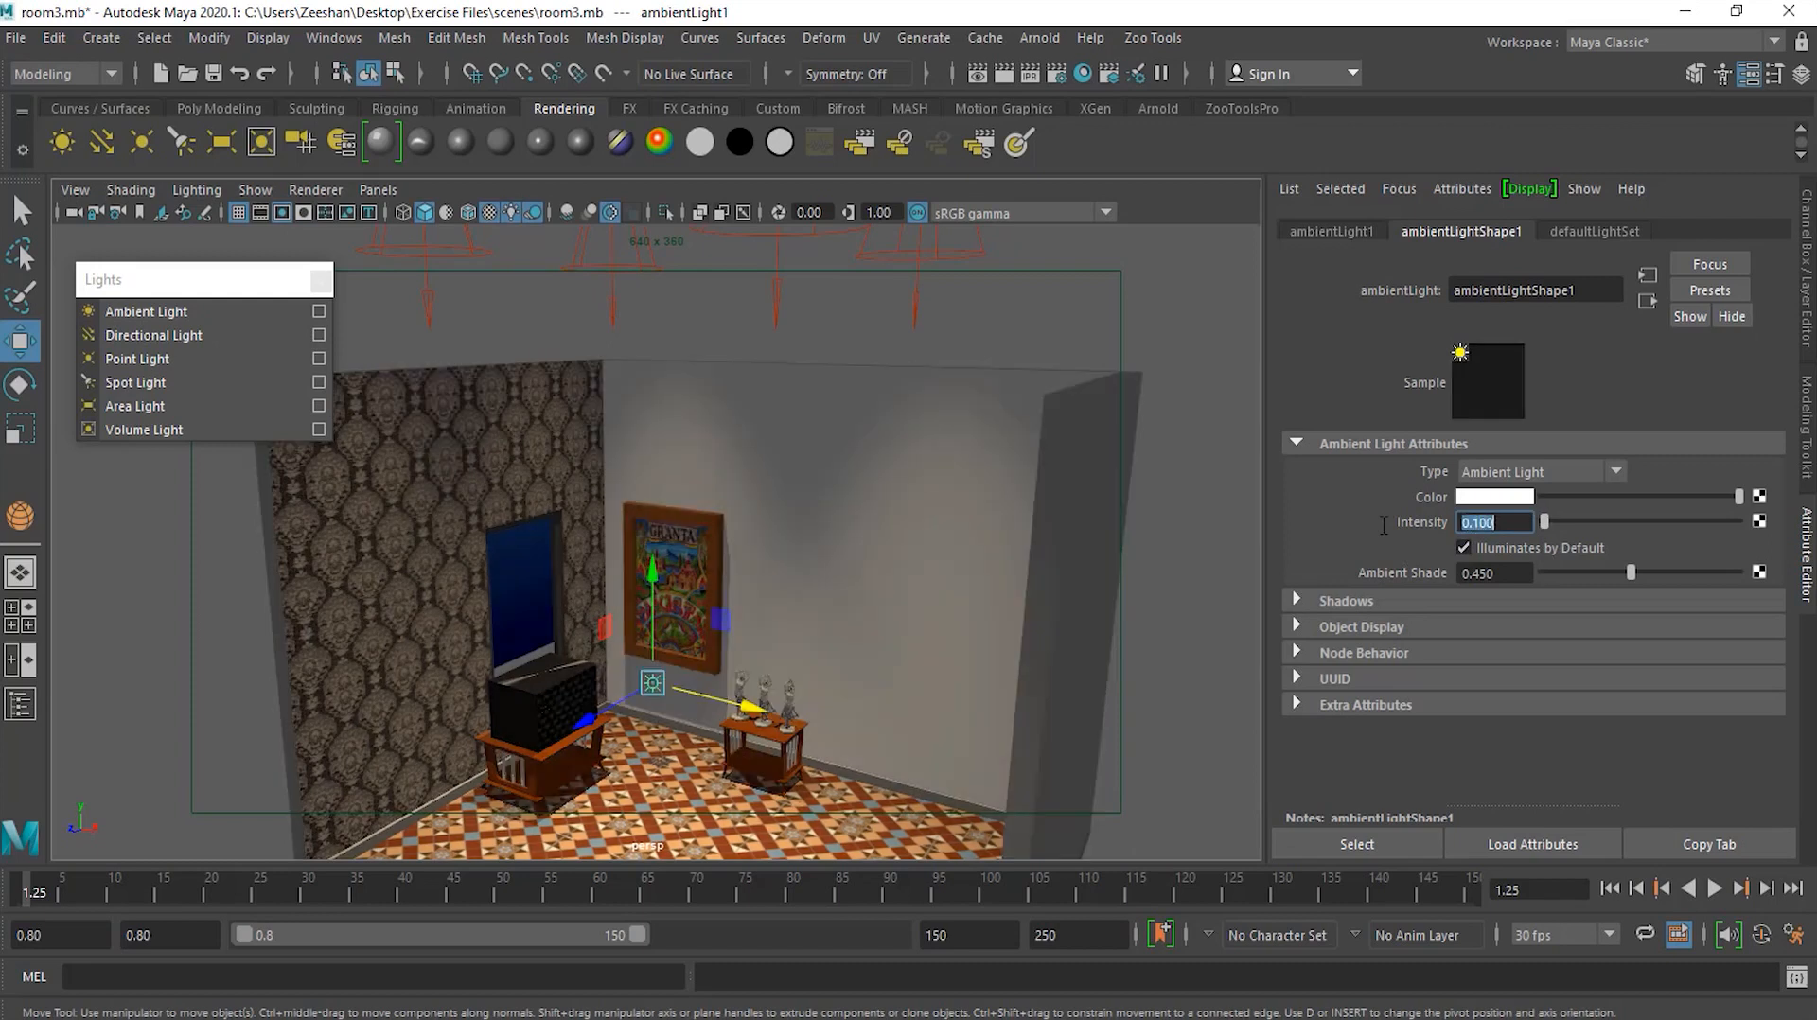
Check the room from several angles, then lower the ambient light's intensity to 0.05
left_click_drag(912, 479, 1051, 487, "alt")
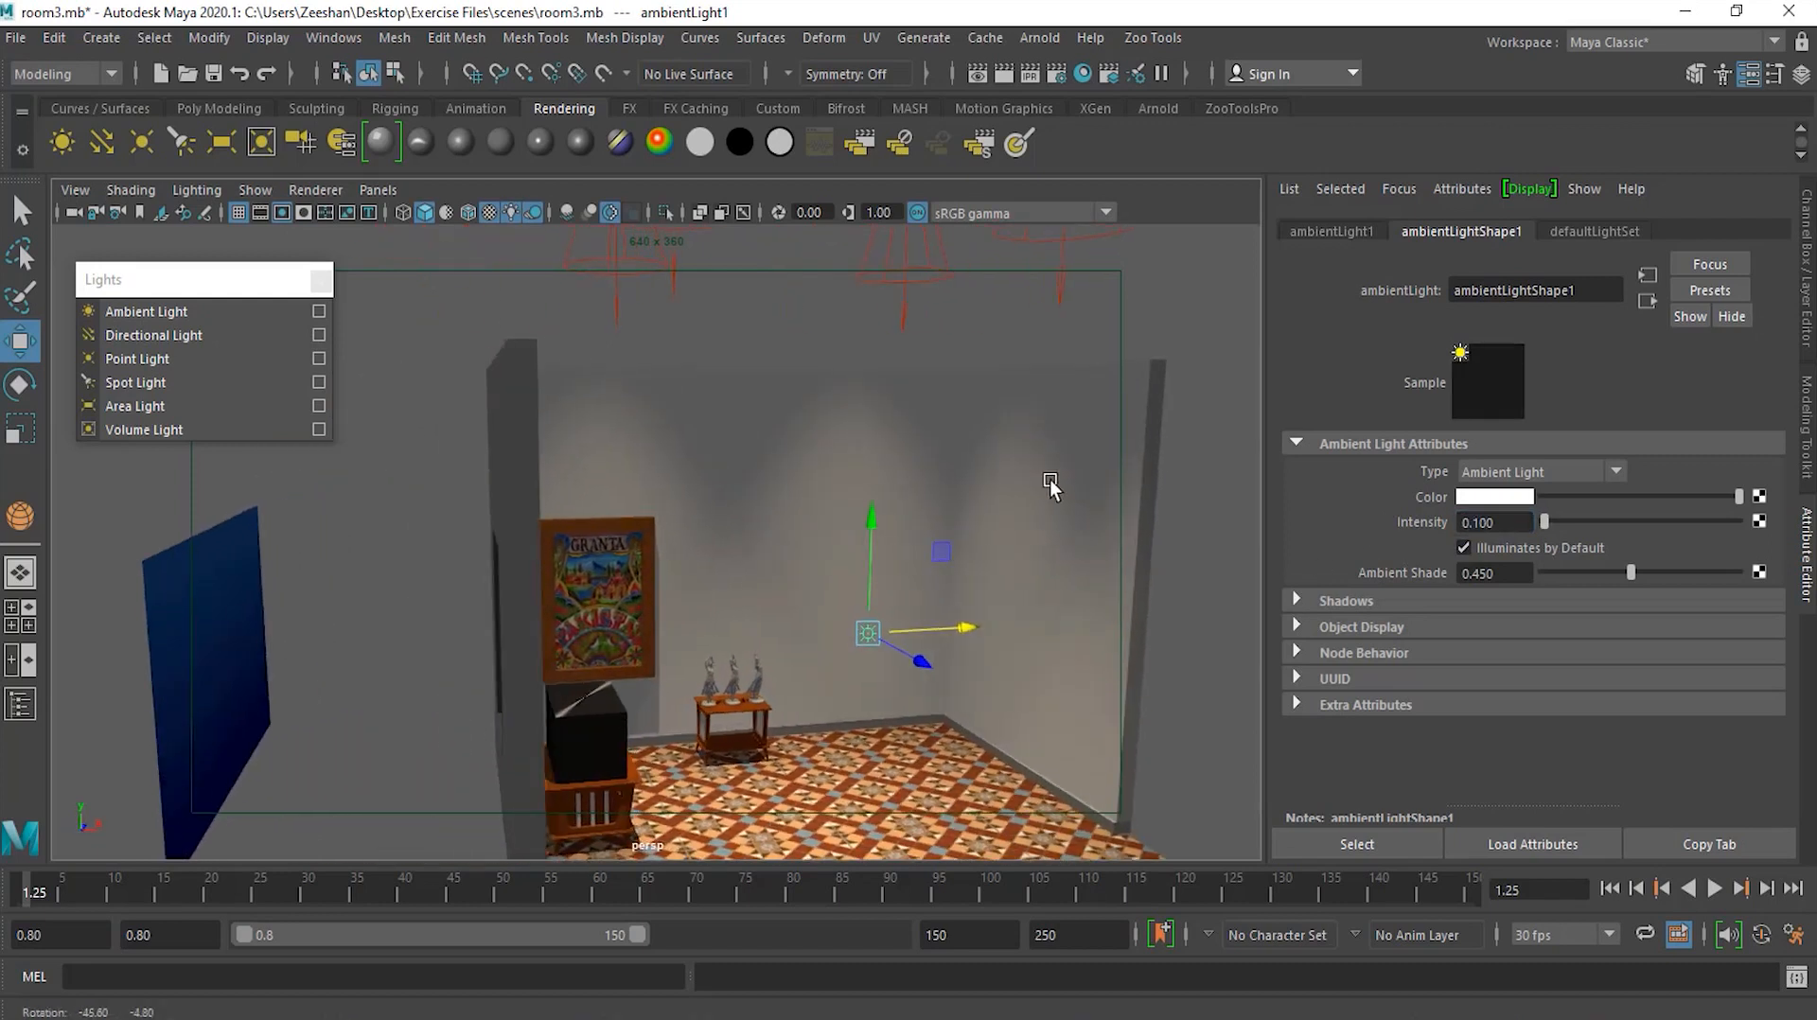
left_click_drag(884, 558, 696, 525, "alt")
left_click_drag(515, 554, 697, 665, "alt")
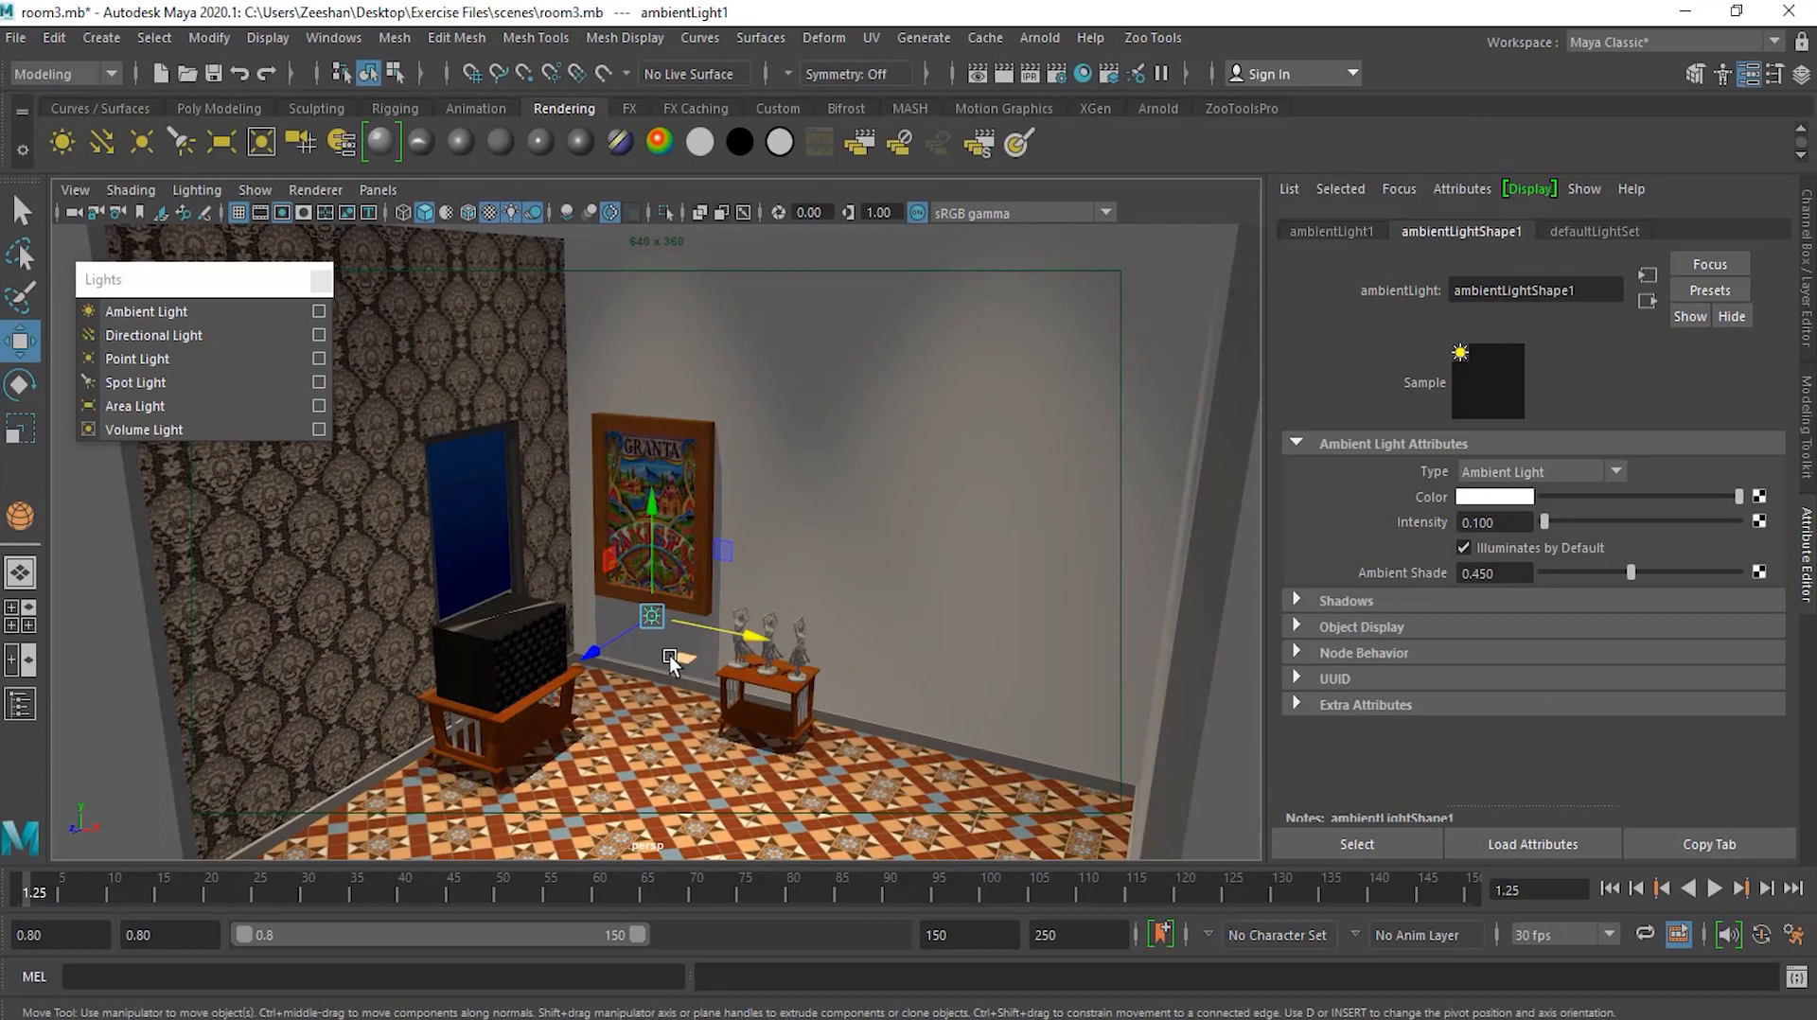
left_click(1510, 523)
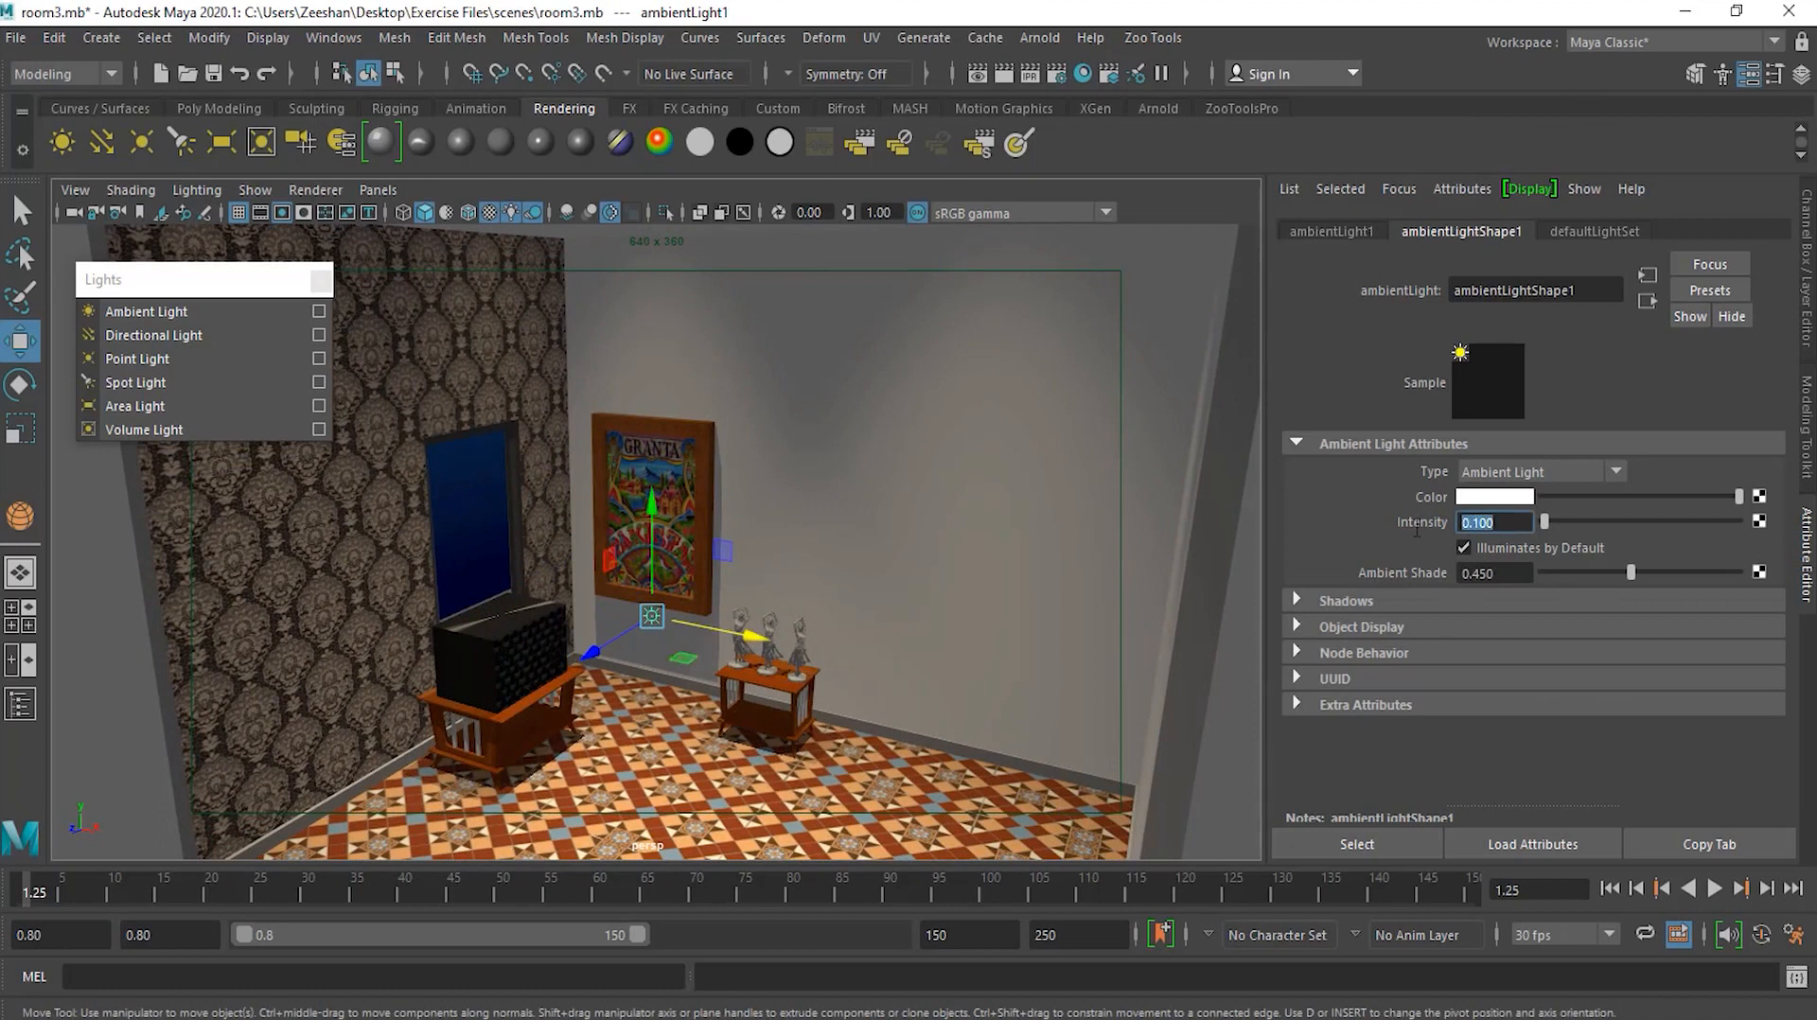
type(".05")
key("Return")
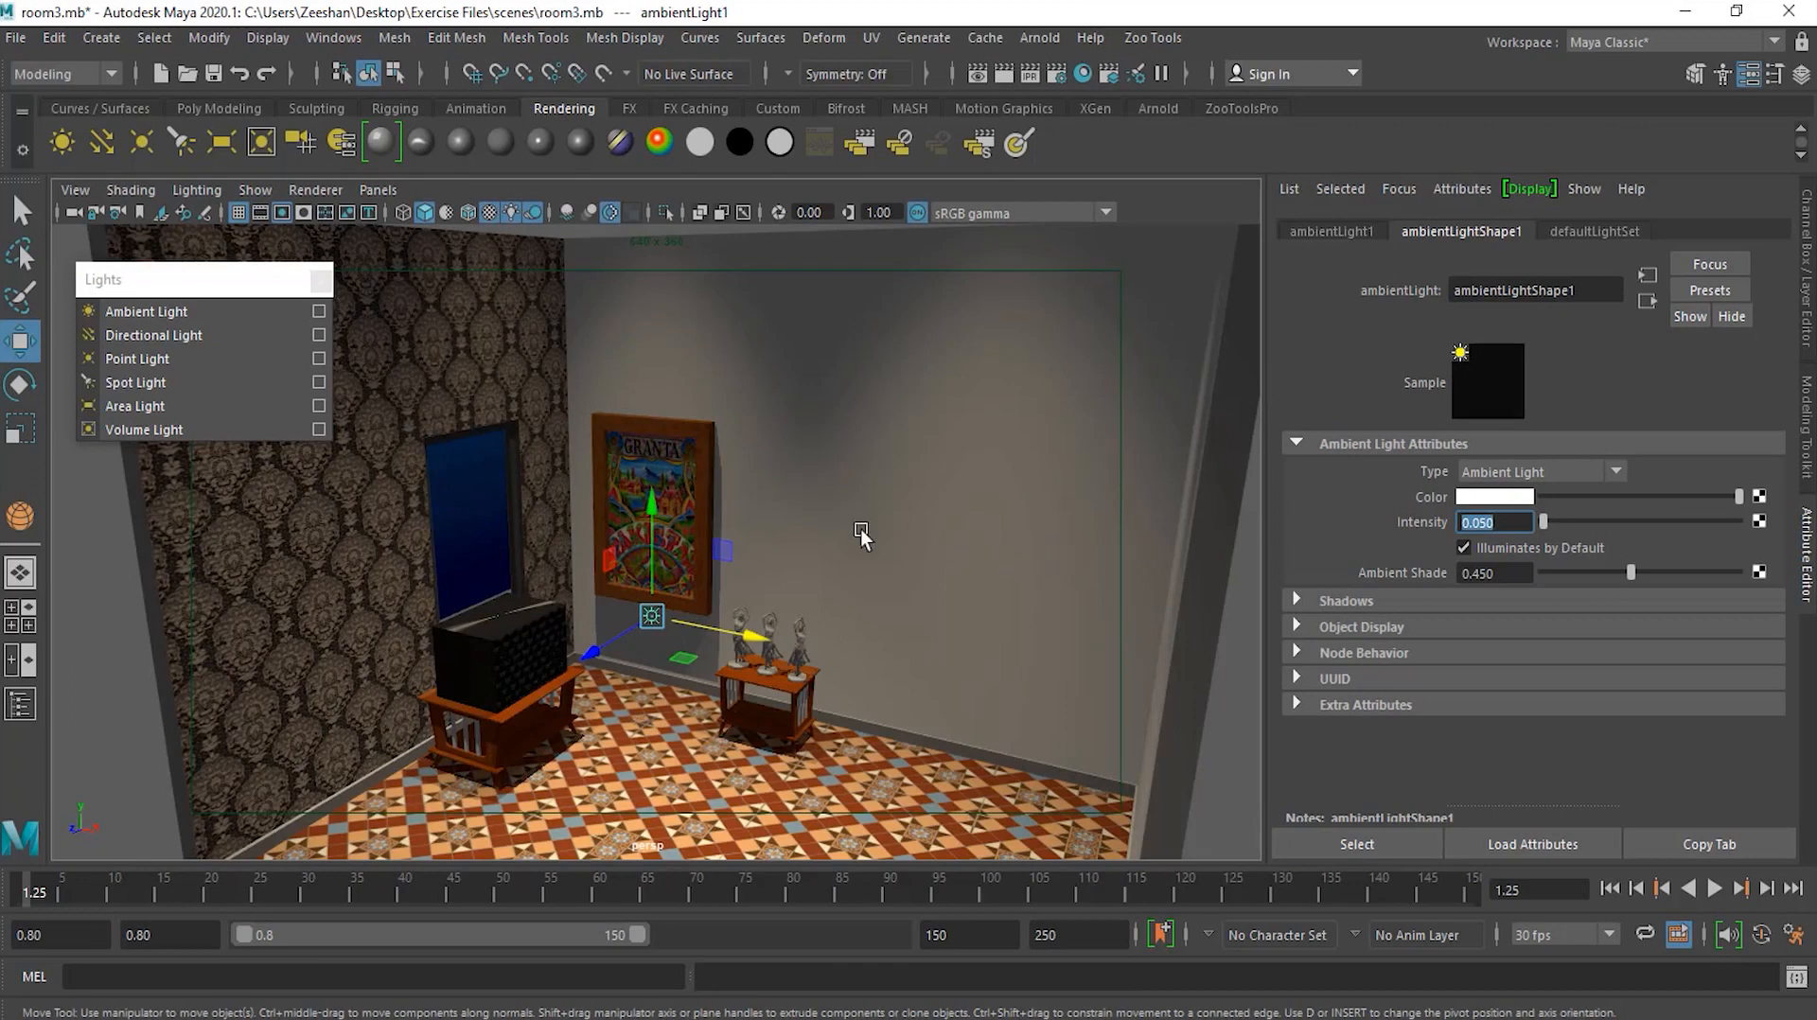
Compare the room up close with the ambient light's intensity at 0, then restore it to 0.05
scroll(857, 539, "up", 4)
left_click_drag(980, 521, 888, 582, "alt")
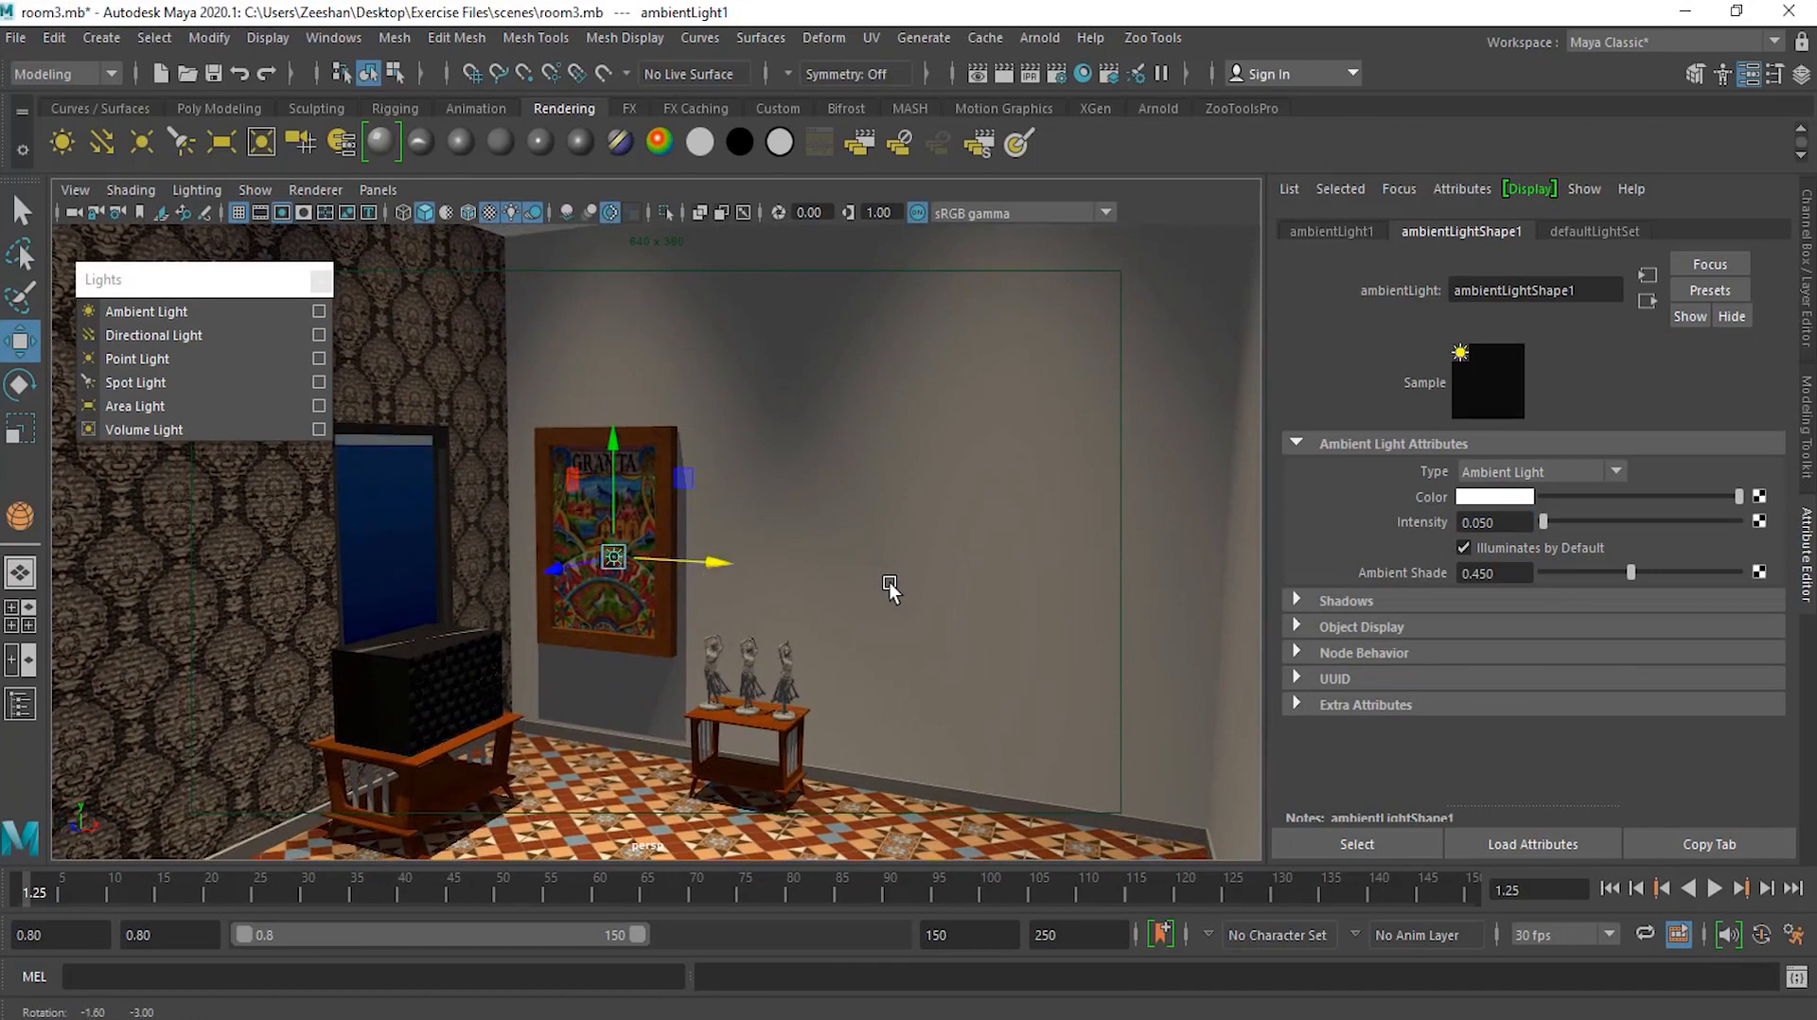
mouse_move(876, 578)
middle_mouse_down("alt")
mouse_move(872, 543)
mouse_move(850, 559)
middle_mouse_up("alt")
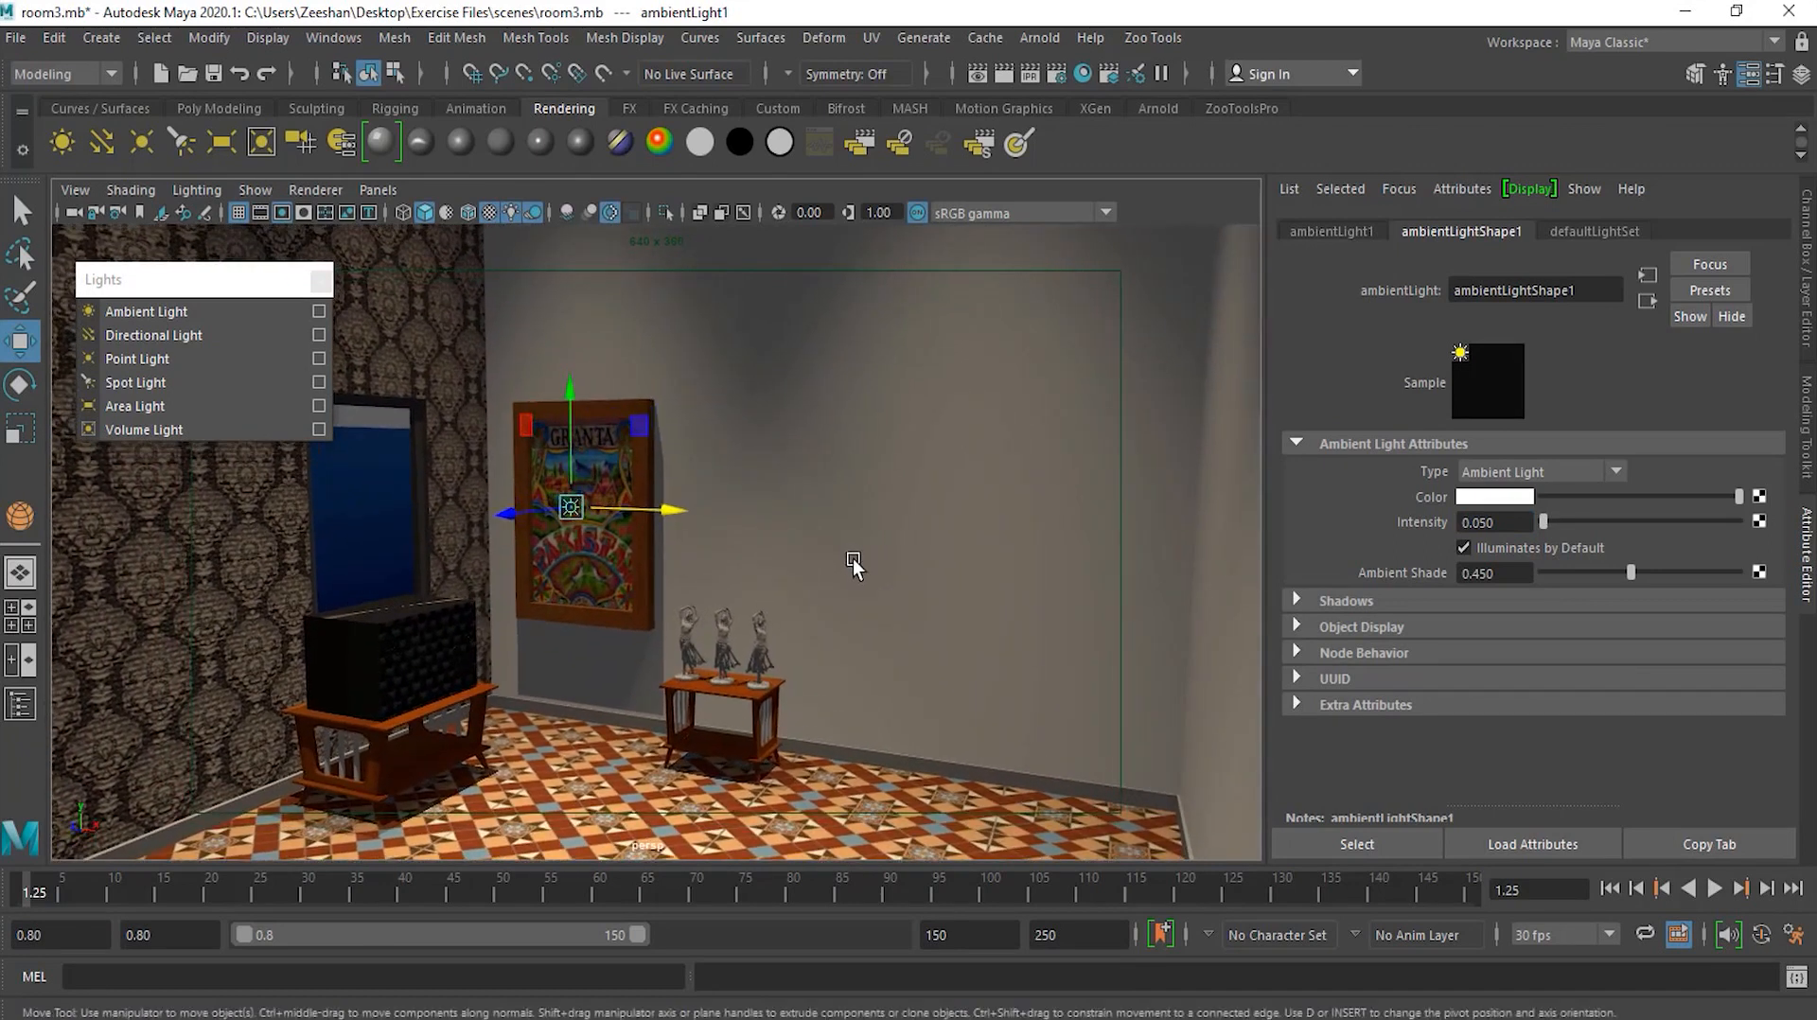
left_click_drag(1514, 522, 1349, 525)
key("BackSpace")
key("ctrl+z")
type("0")
key("Return")
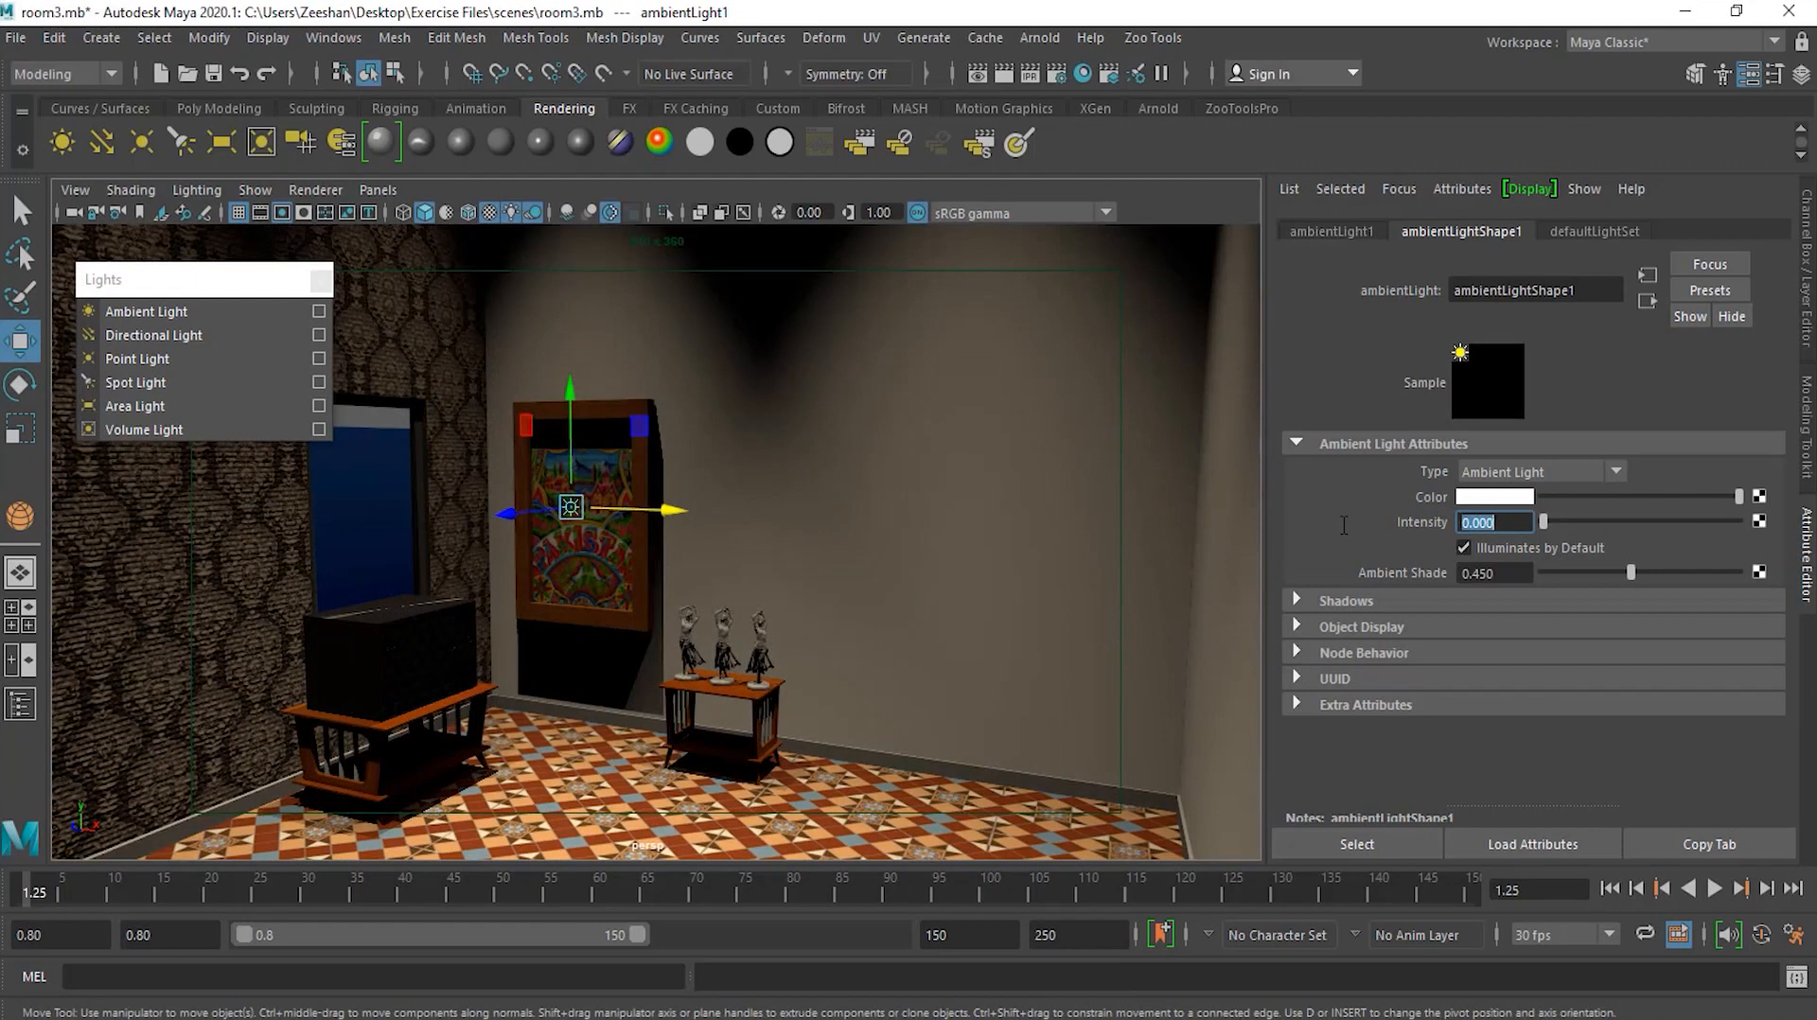
type("0.050")
key("Return")
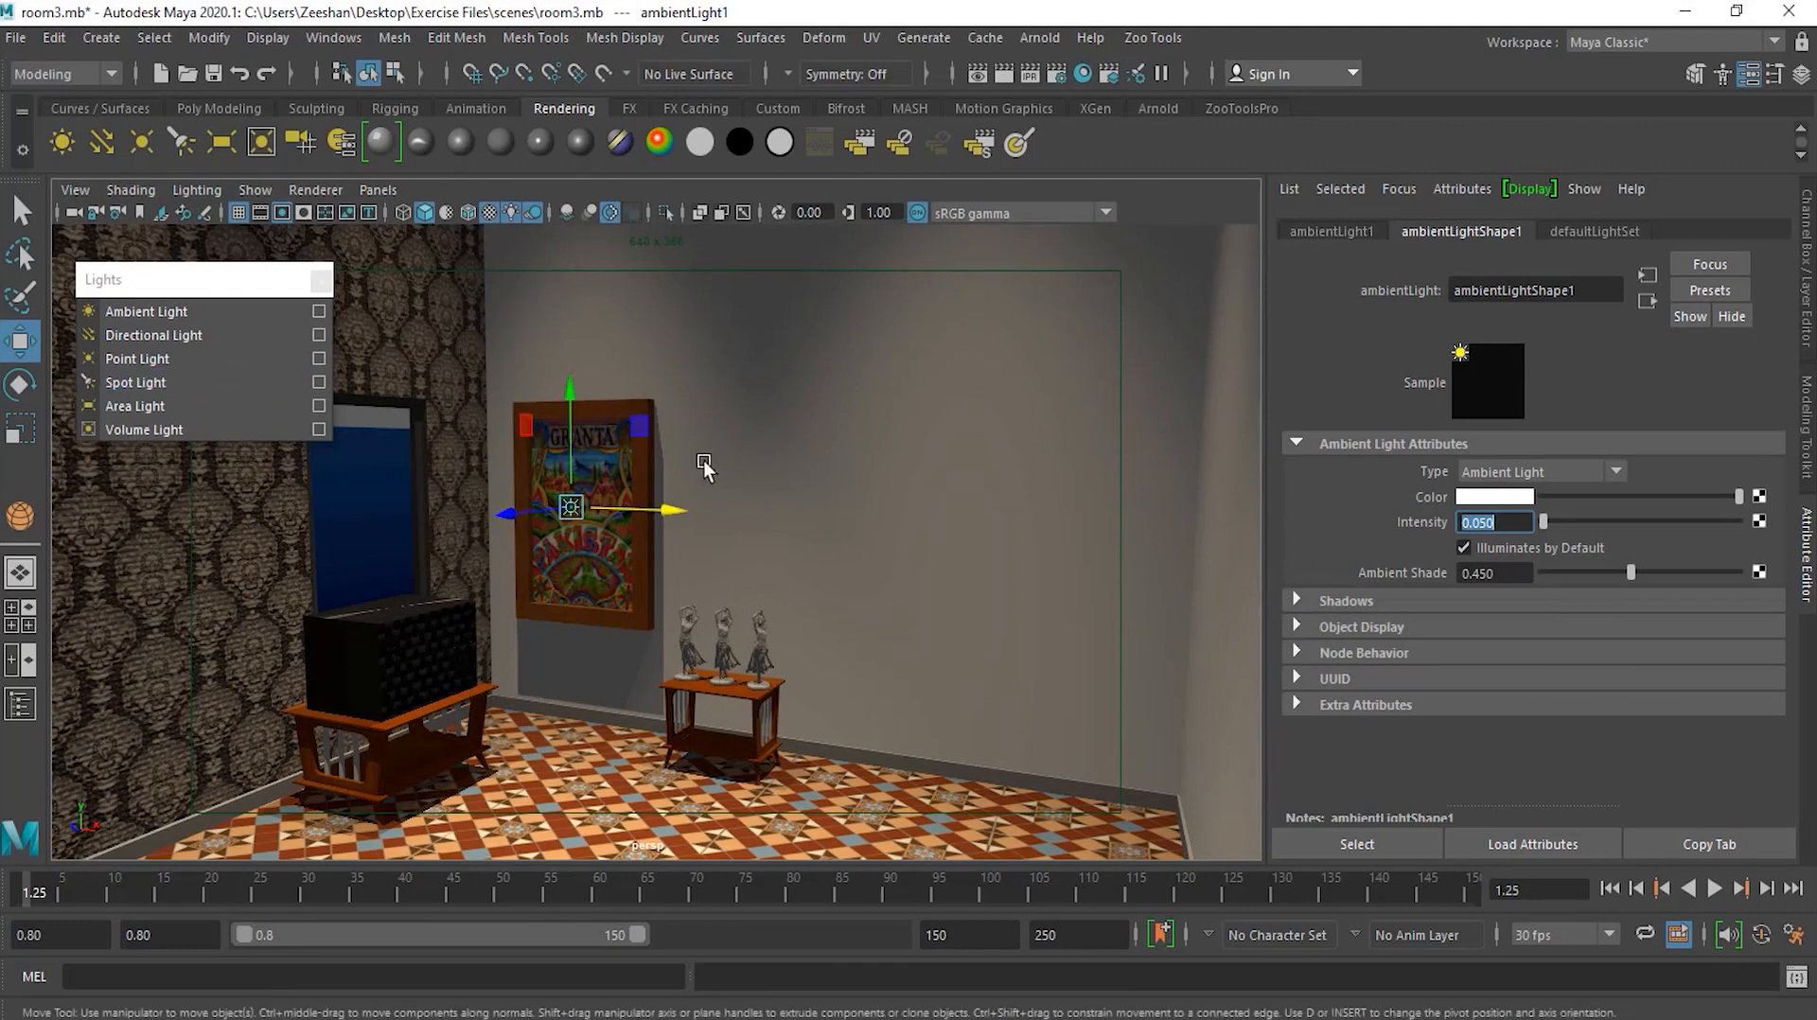
Delete the ambient light and all four spot lights above the room
scroll(609, 511, "down", 5)
left_click_drag(609, 511, 652, 610, "alt")
key("Delete")
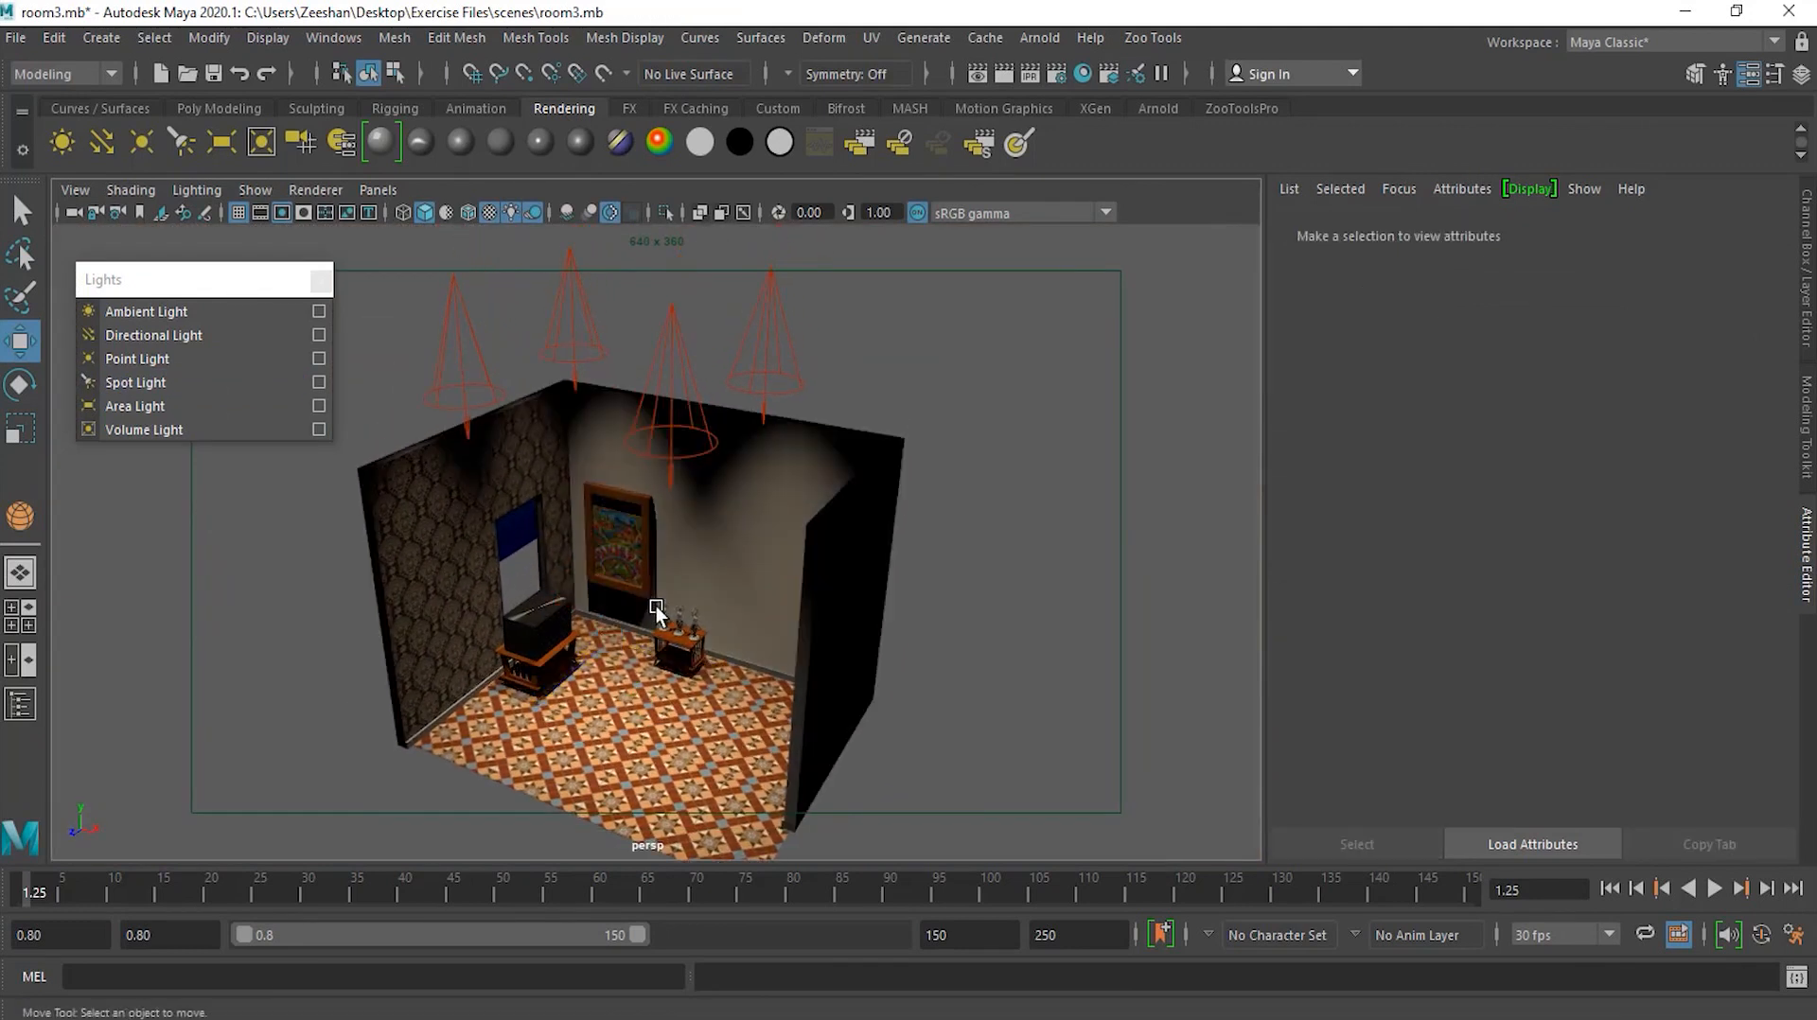
left_click_drag(863, 338, 414, 349)
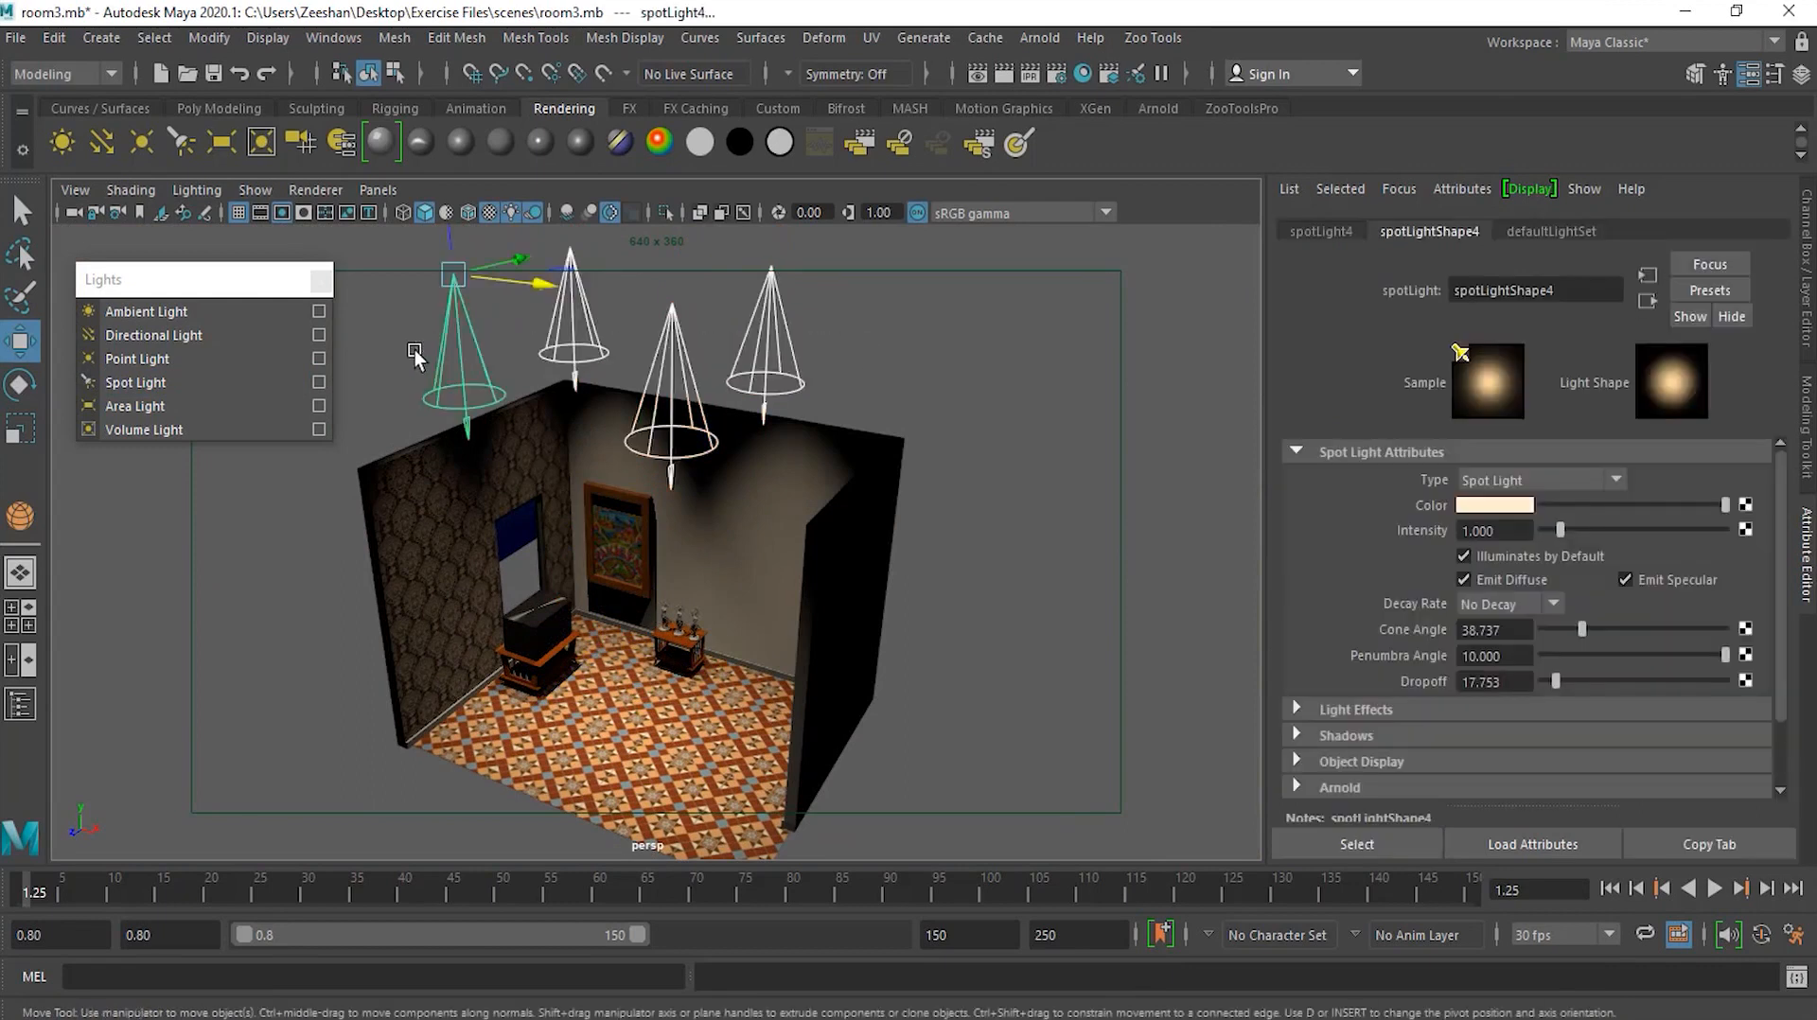
key("Delete")
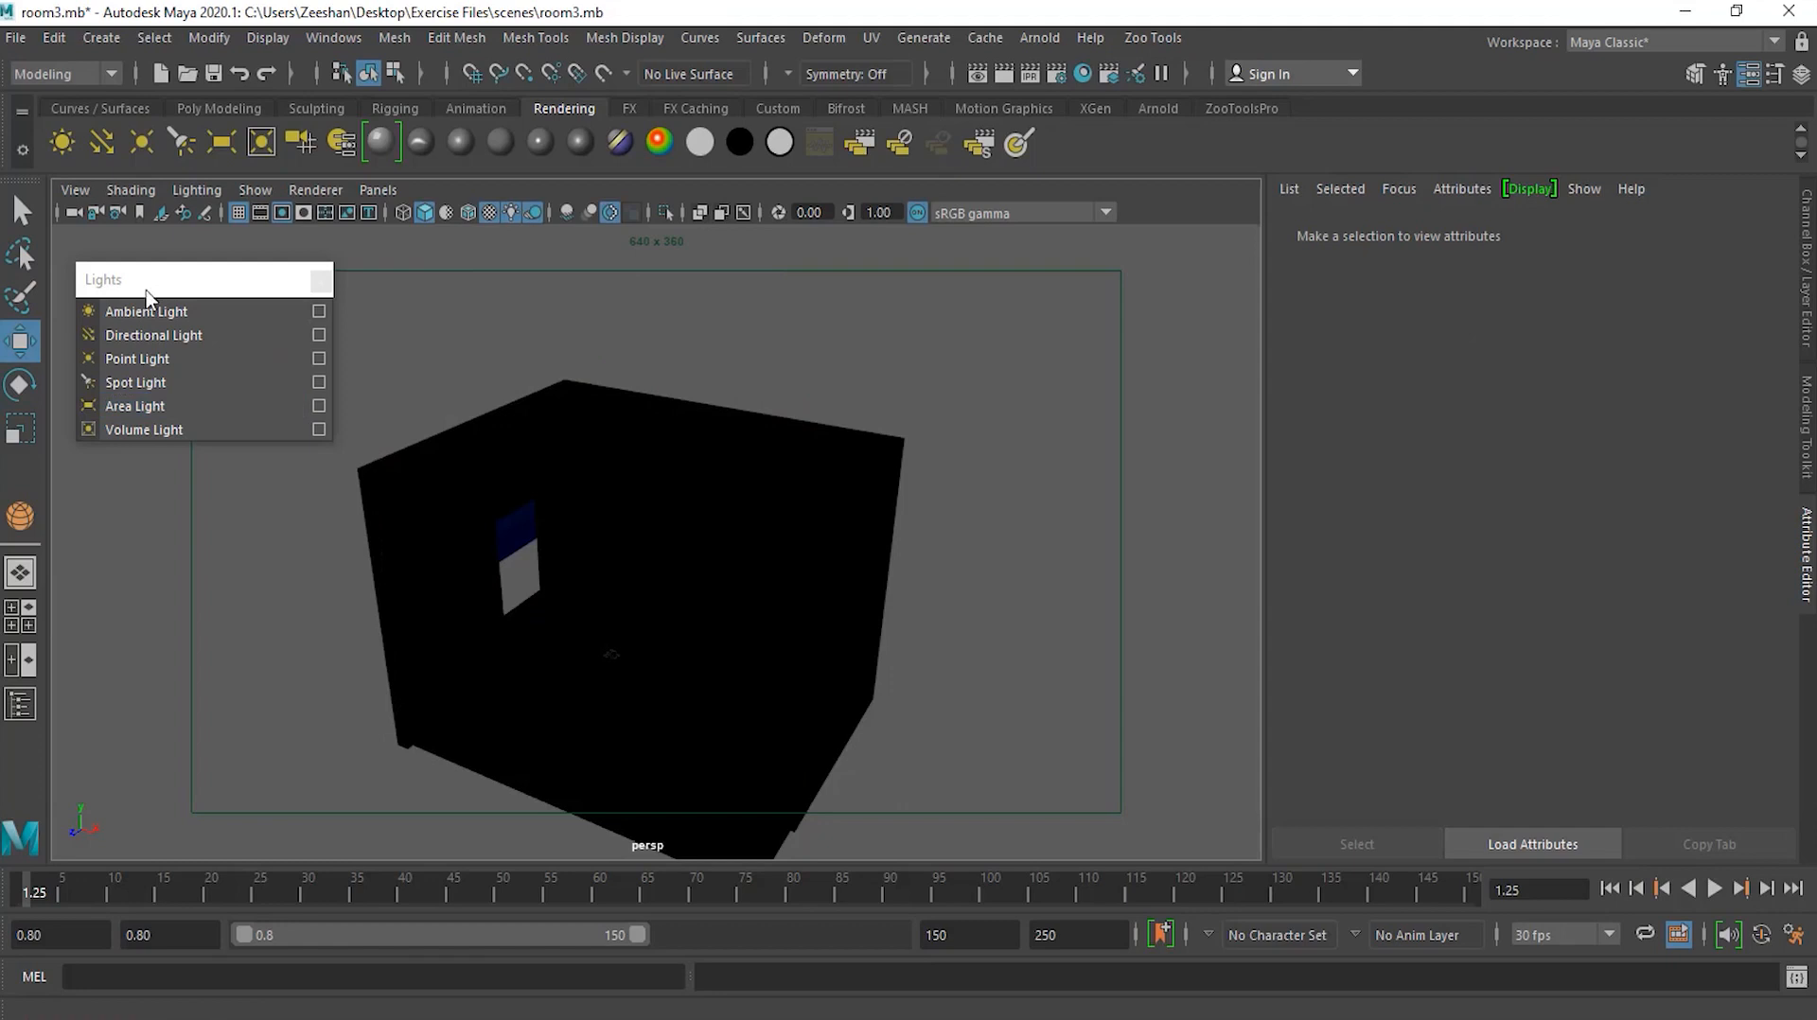
Add an area light, raise it above the floor and move it toward the front of the room
left_click(144, 403)
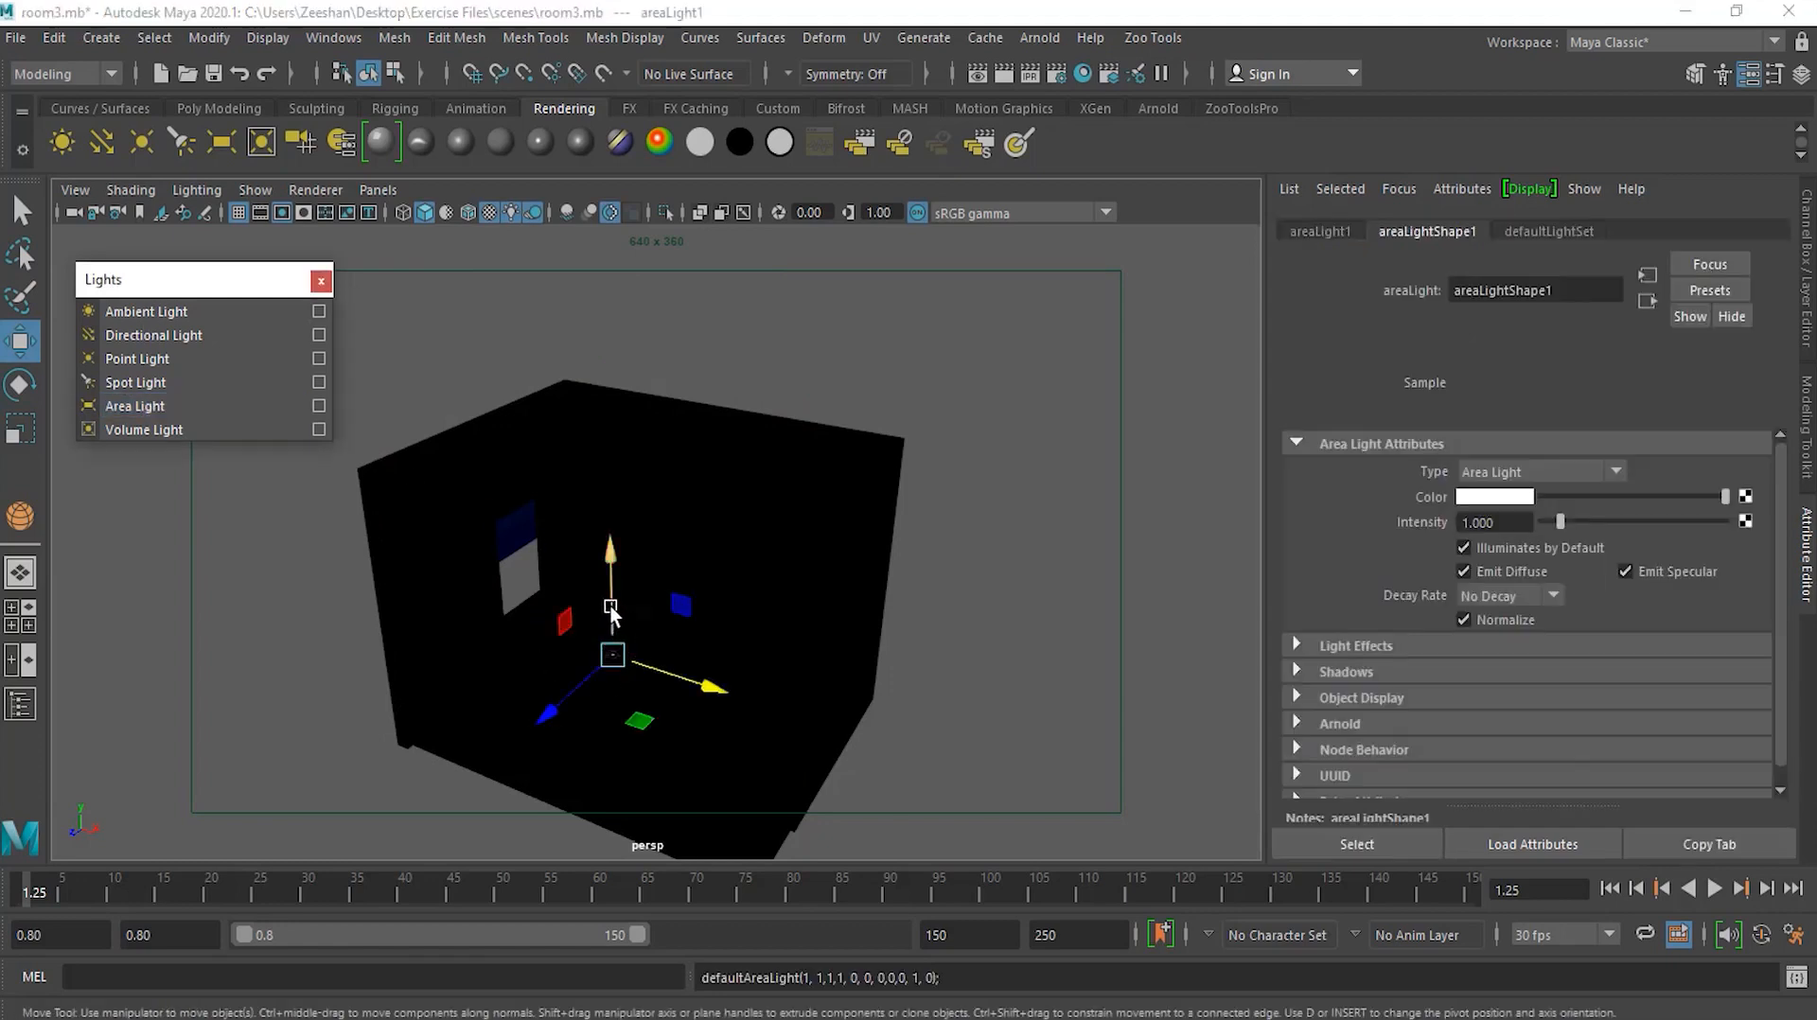
left_click_drag(611, 605, 616, 496)
left_click_drag(677, 616, 649, 616, "alt")
left_click_drag(536, 595, 357, 698)
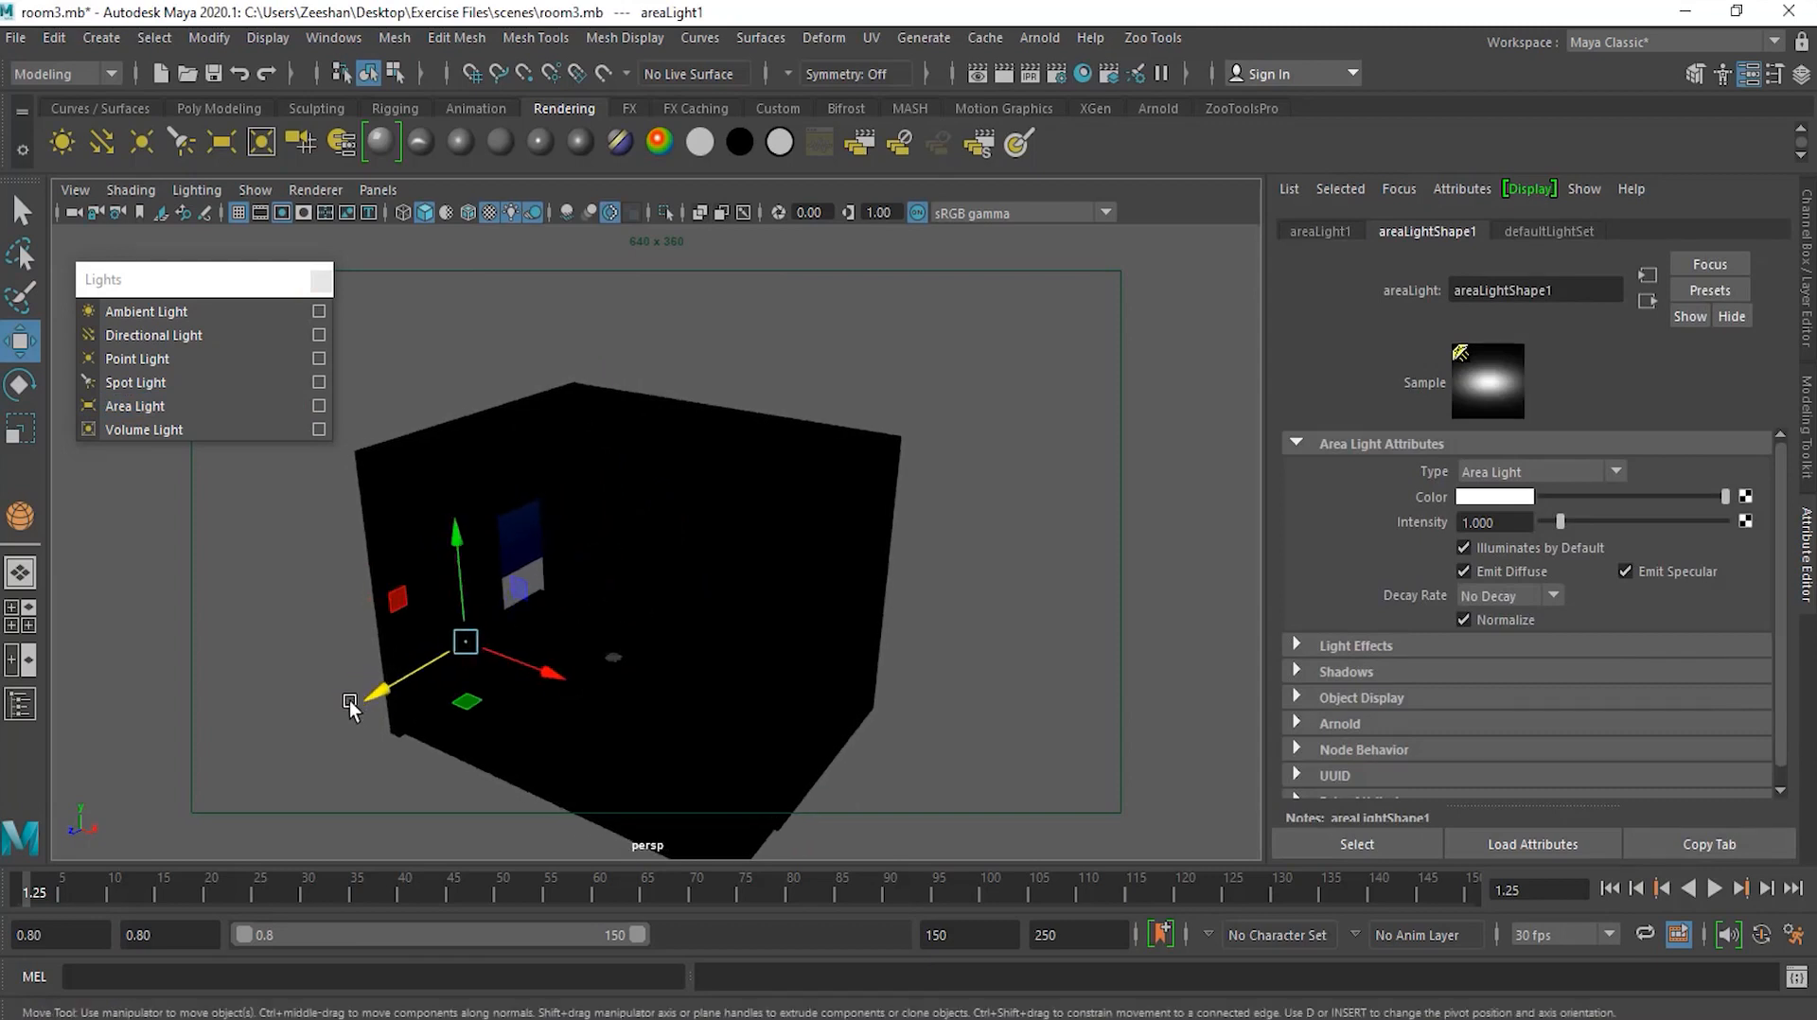
Scale the area light up uniformly into a large panel at the front of the room
right_click_drag(357, 697, 383, 696, "alt")
mouse_move(383, 696)
left_mouse_down("alt")
mouse_move(410, 754)
mouse_move(392, 716)
left_mouse_up("alt")
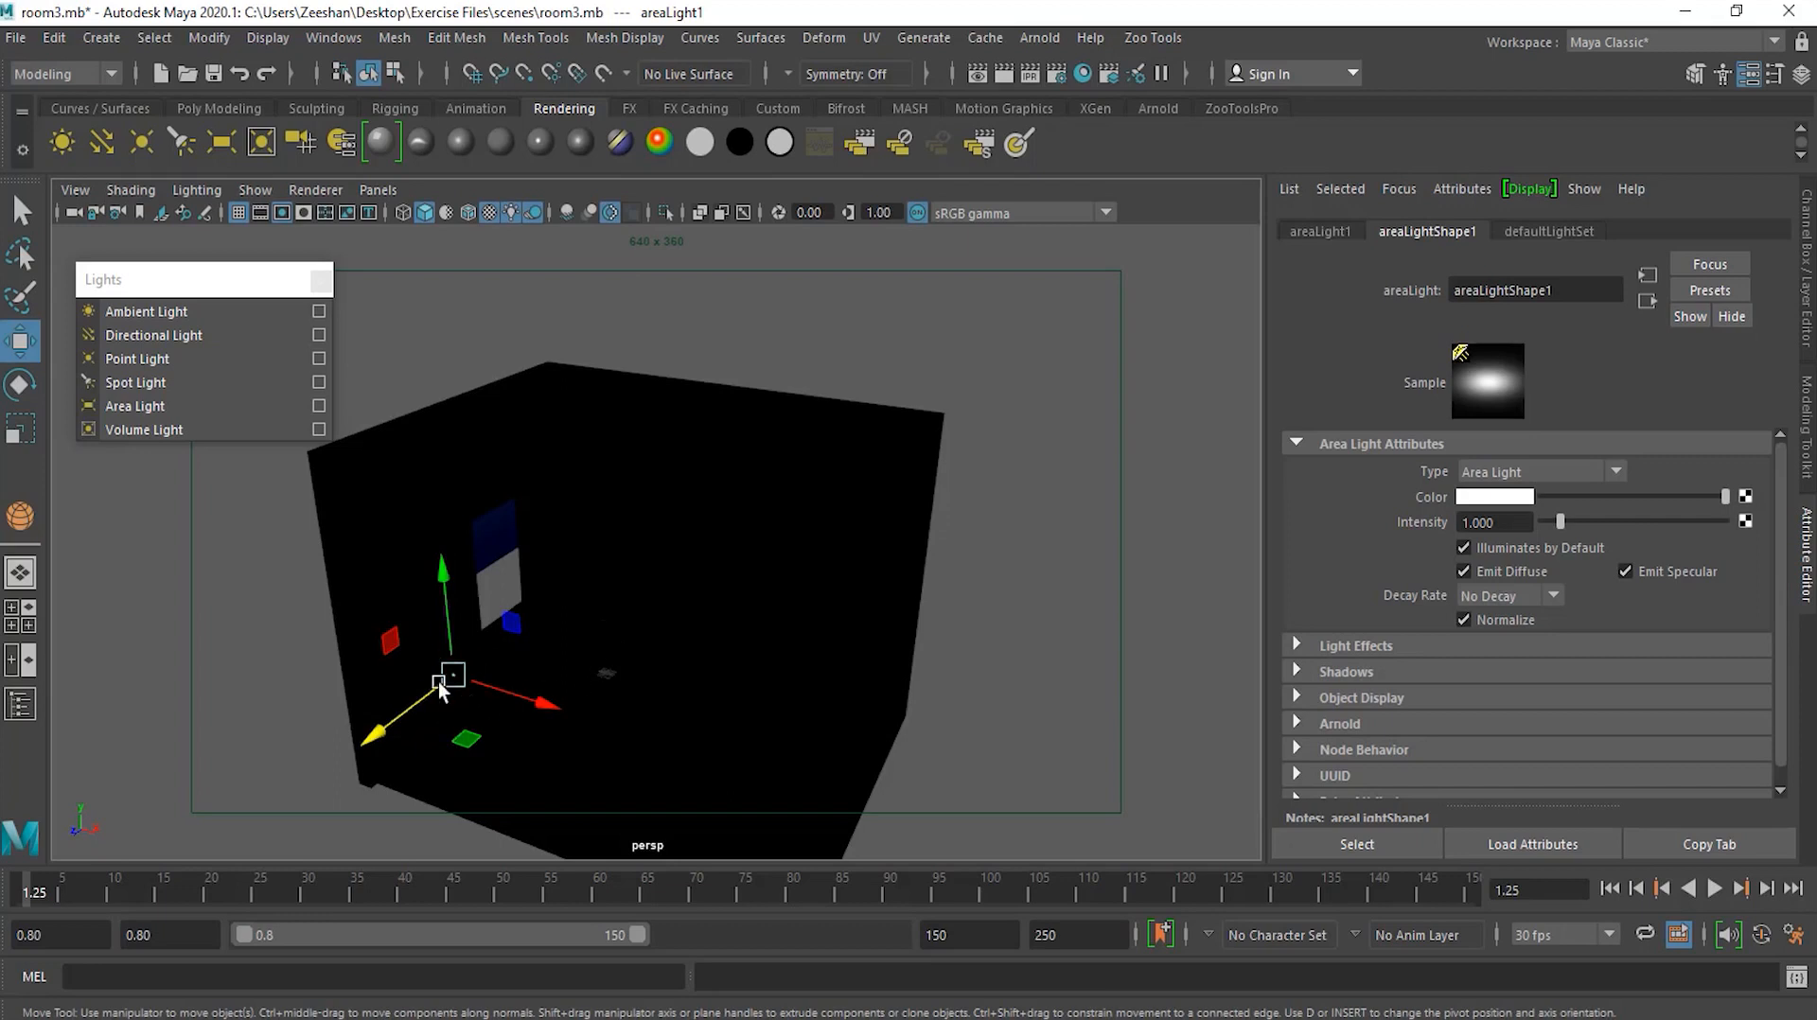
left_click(20, 428)
left_click_drag(457, 672, 445, 729)
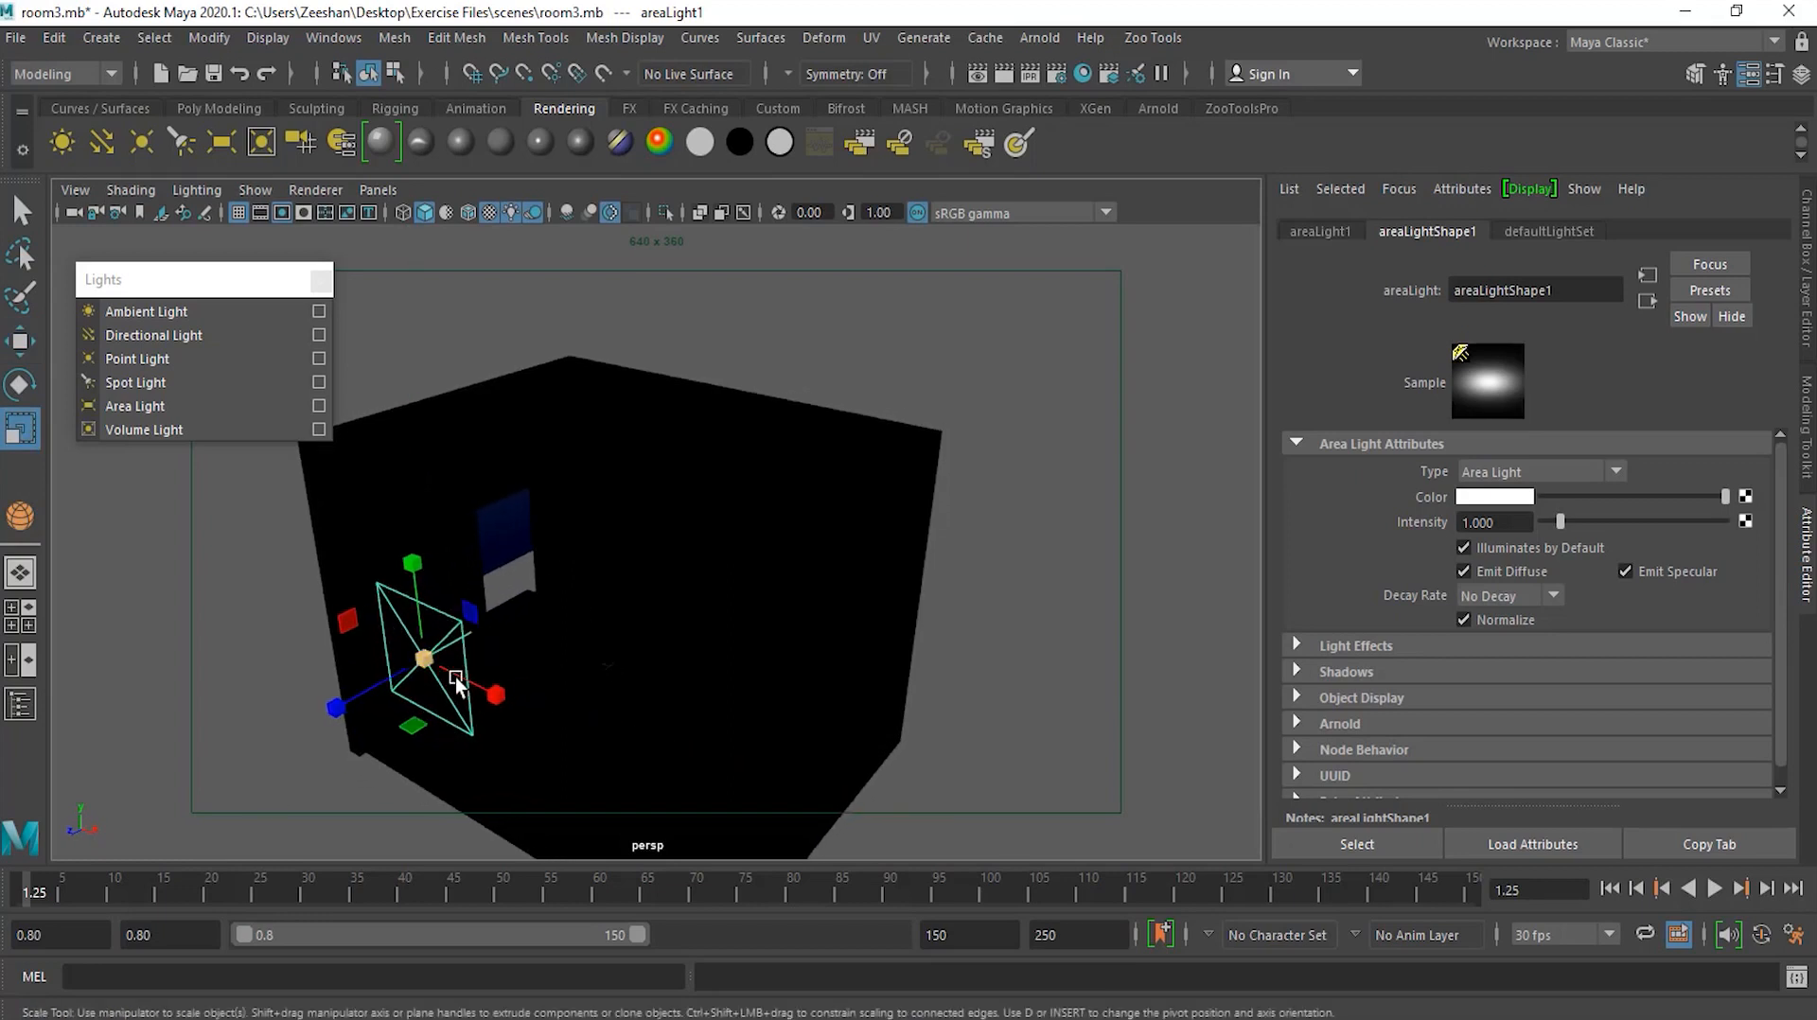
left_click(434, 684)
left_click(21, 344)
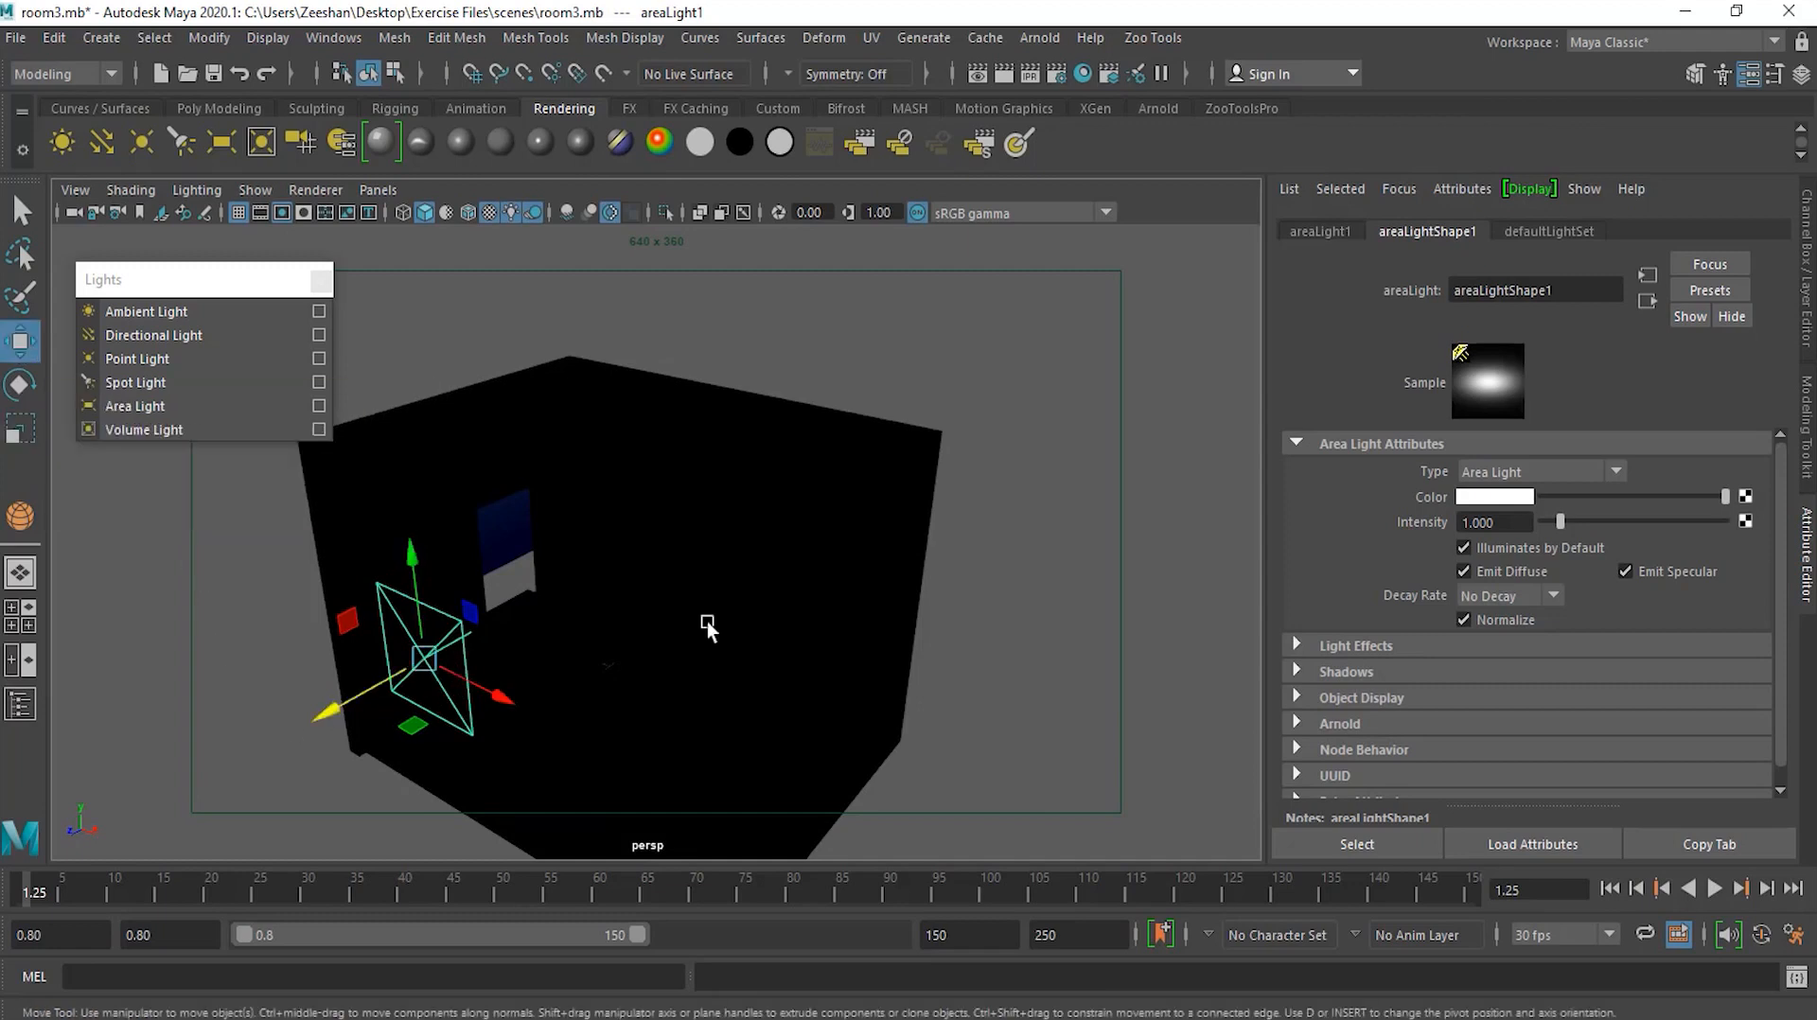
Raise the area light's intensity to 10, then set it to 10000
left_click_drag(1561, 514, 1710, 539)
left_click(1533, 522)
left_click_drag(1533, 523, 1398, 527)
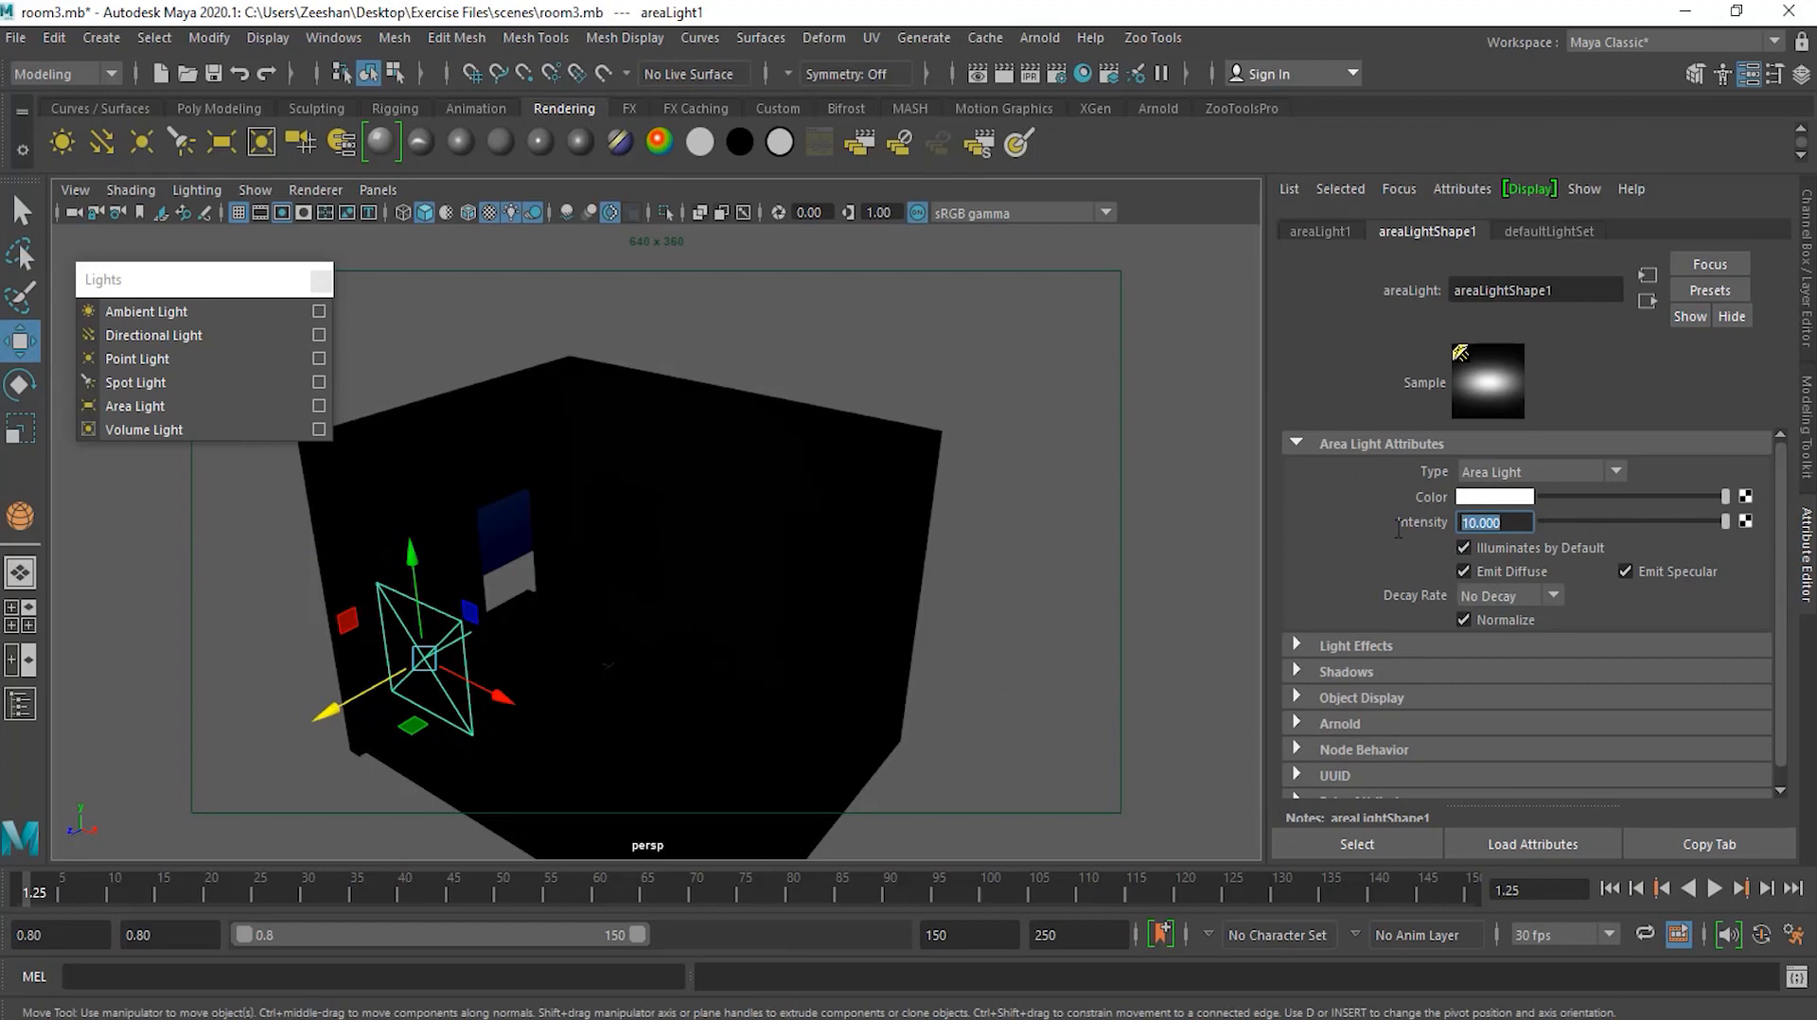
type("10000")
key("Return")
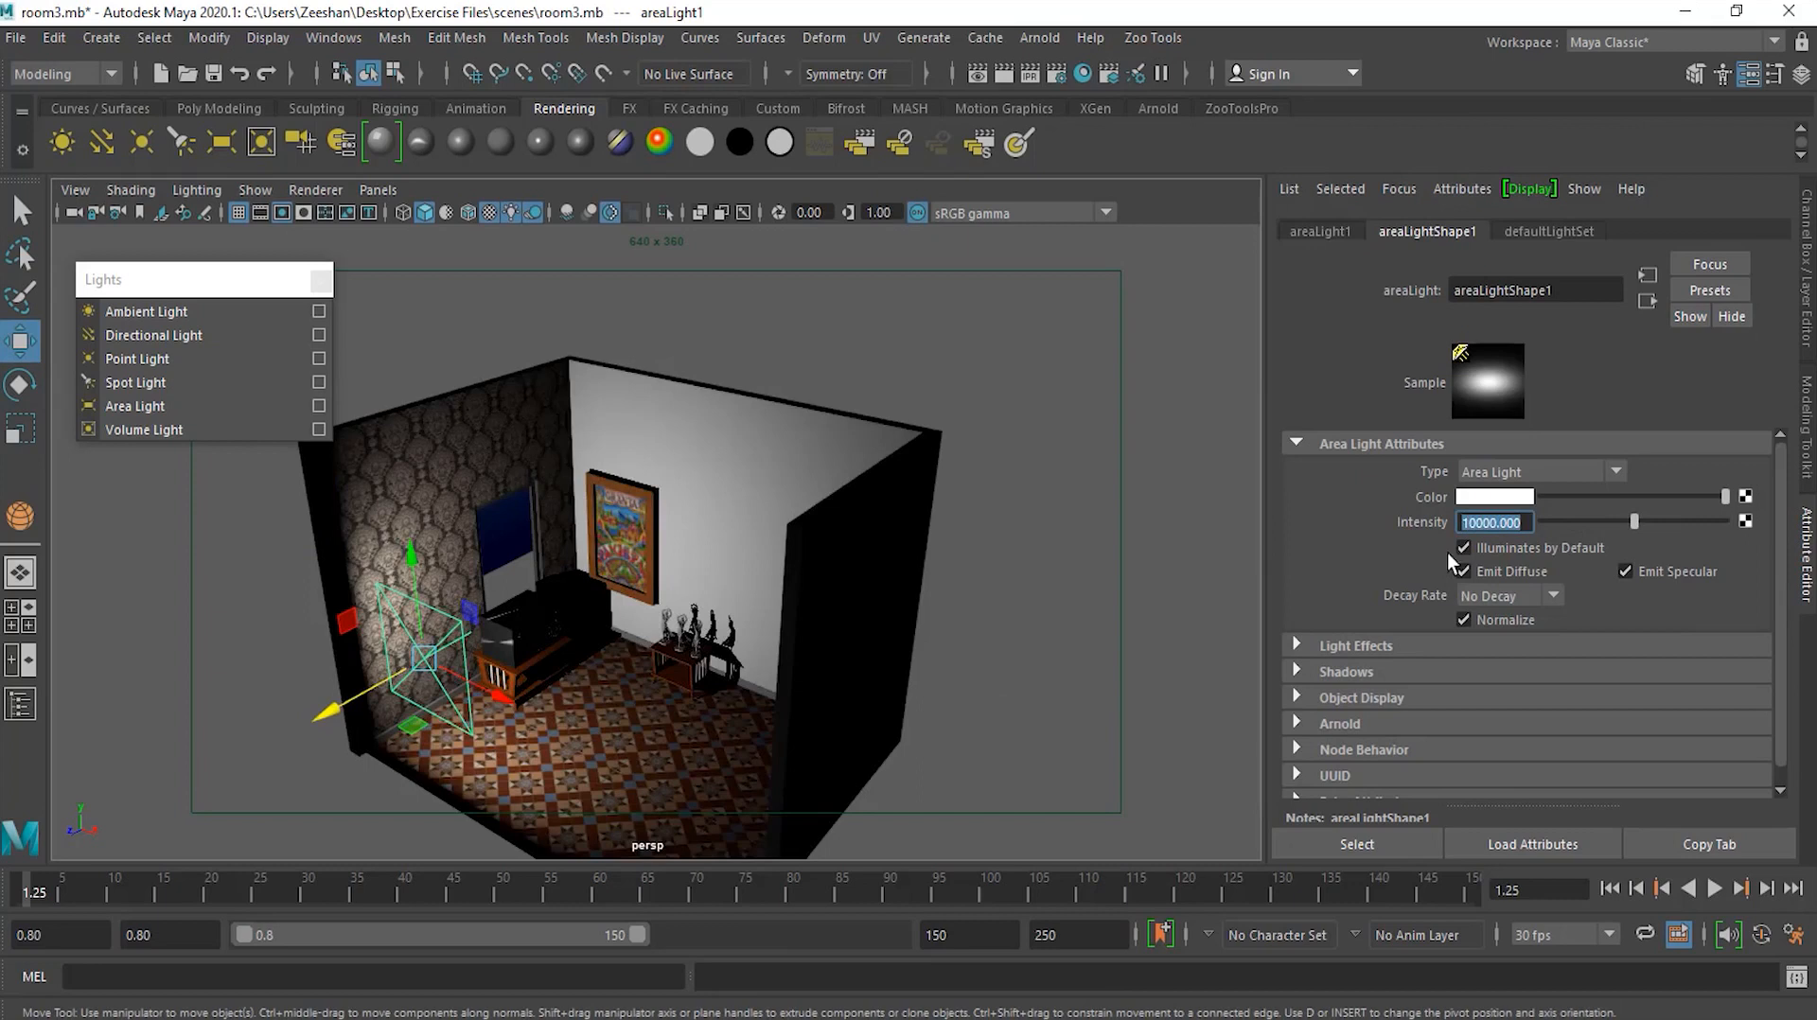
Tilt the area light down 30 degrees about its X axis and raise it to near the tops of the walls
left_click_drag(605, 727, 613, 716, "alt")
left_click(21, 386)
left_click_drag(352, 572, 432, 603)
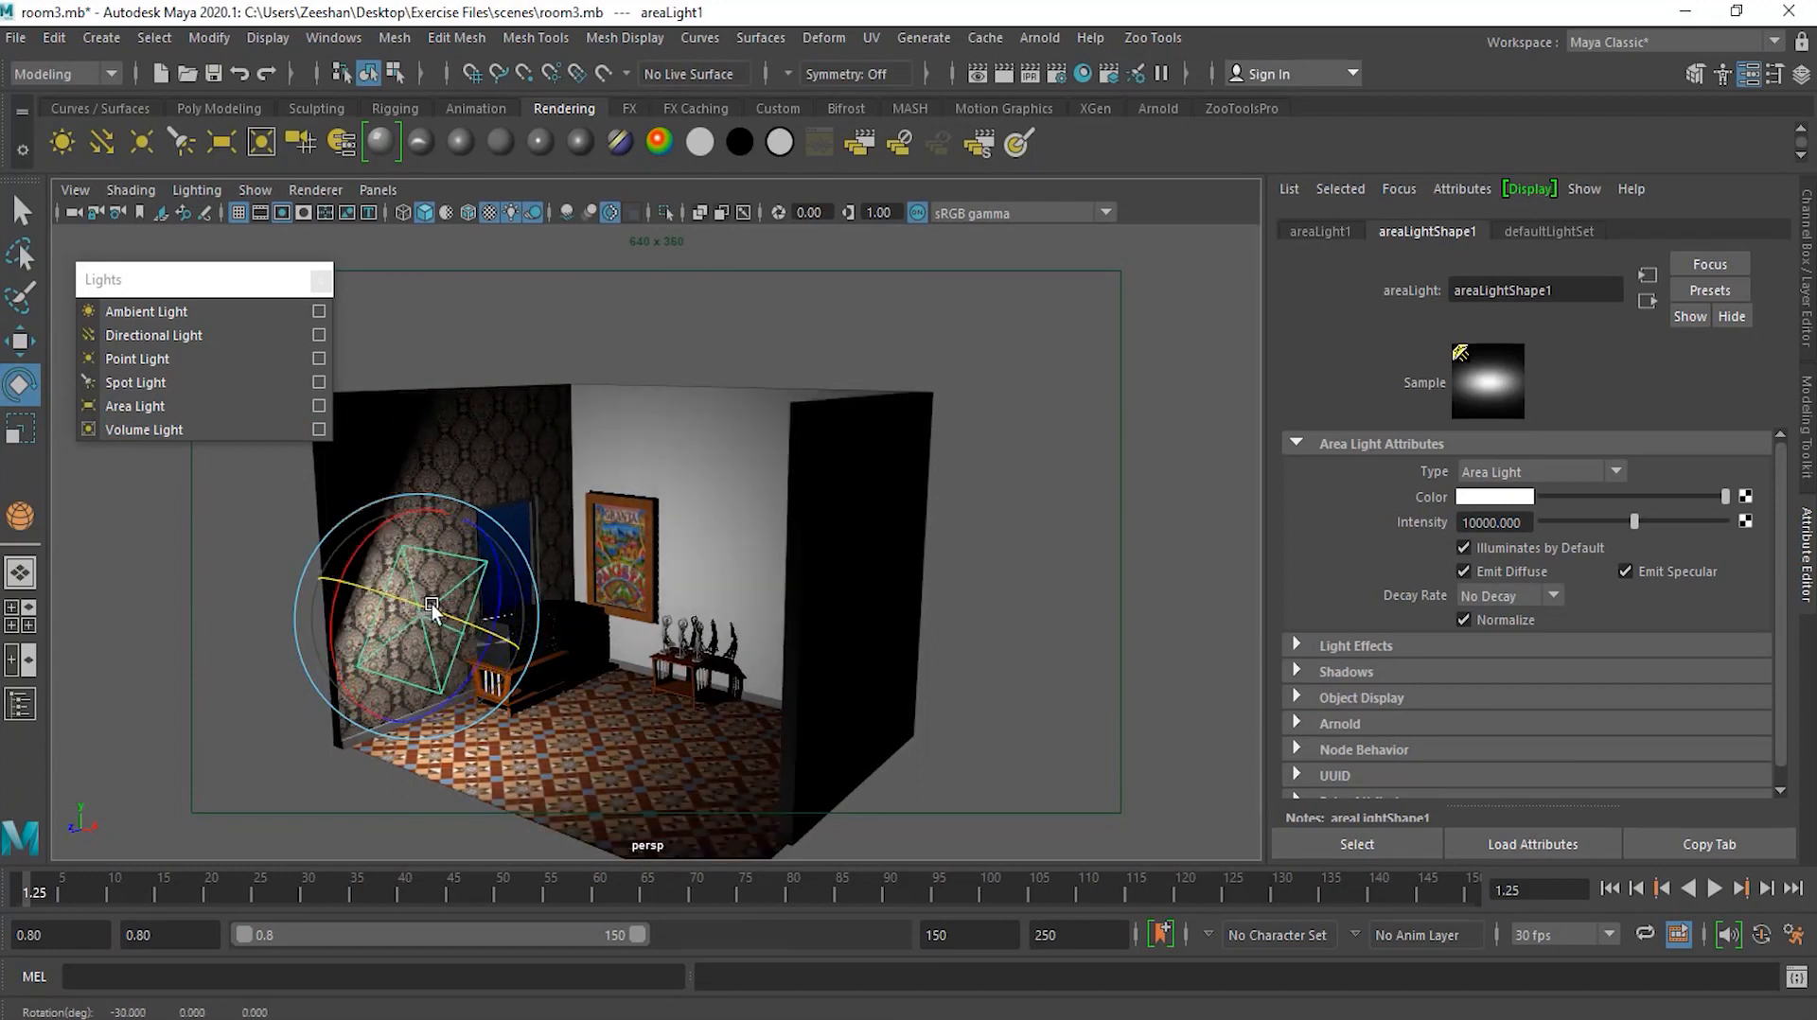
key("w")
left_click_drag(460, 552, 520, 553)
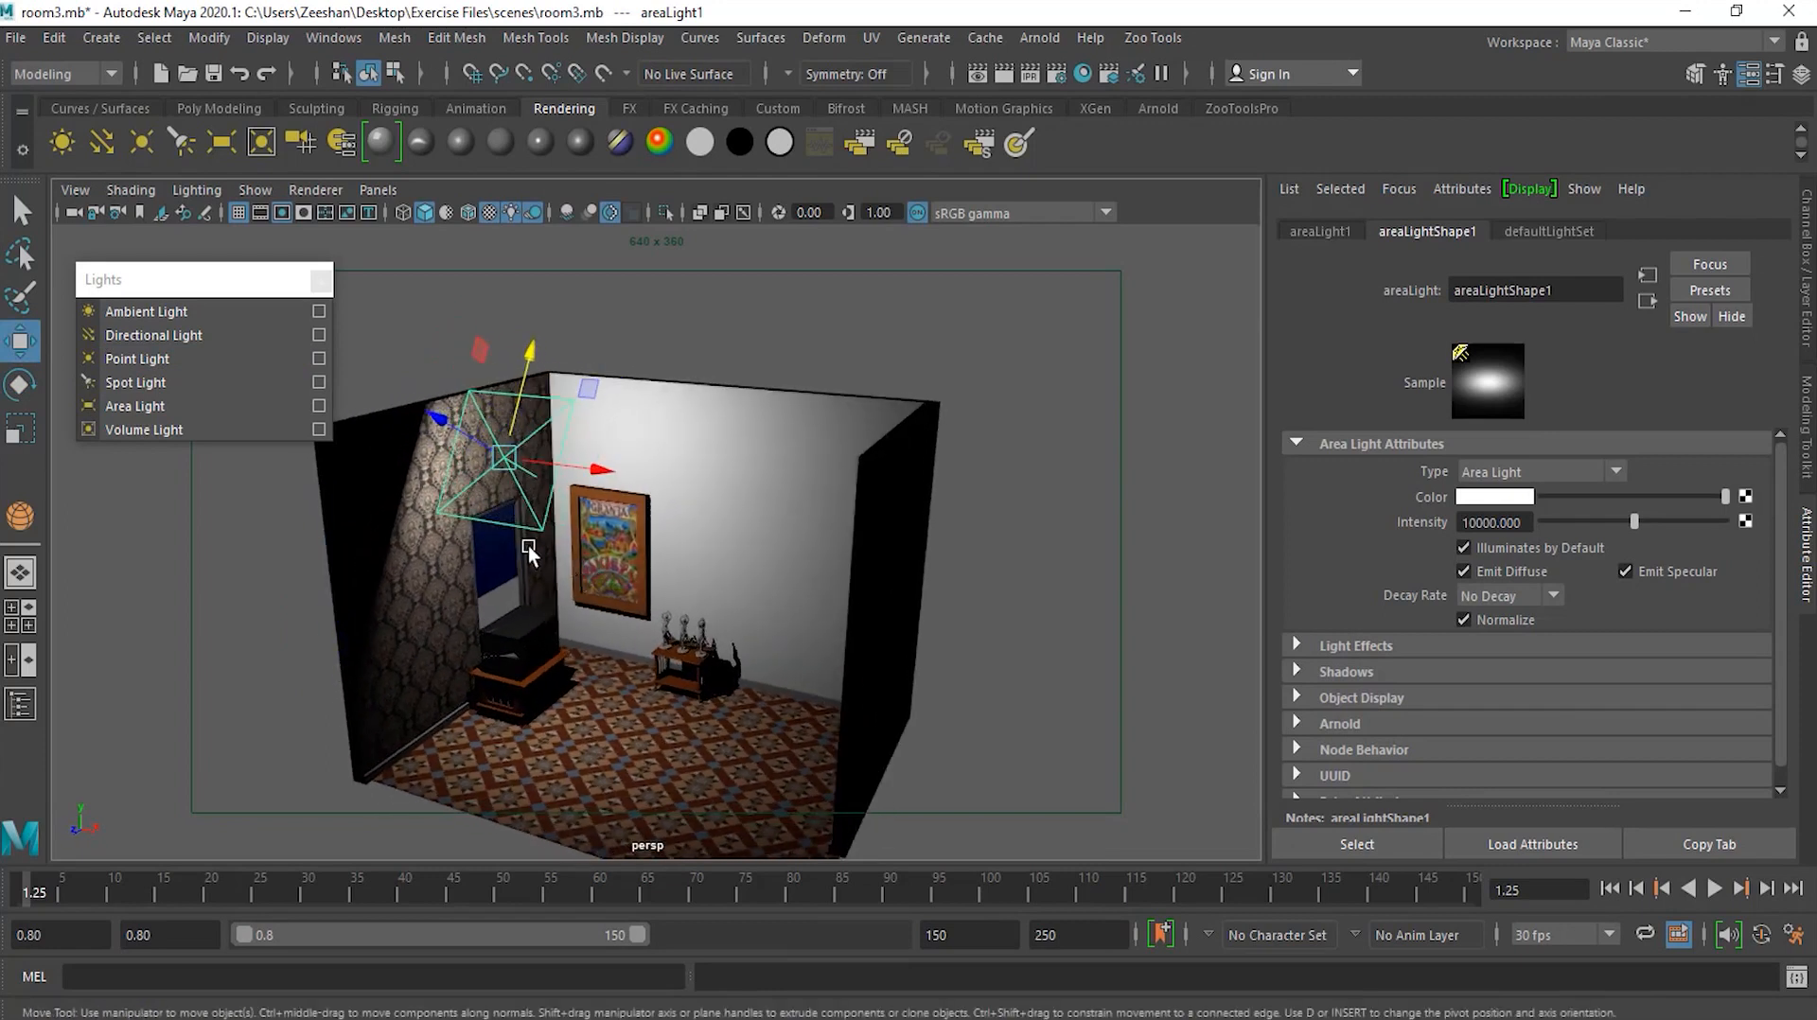
Try very large and very small uniform scales on the area light and leave it moderately larger than before
key("r")
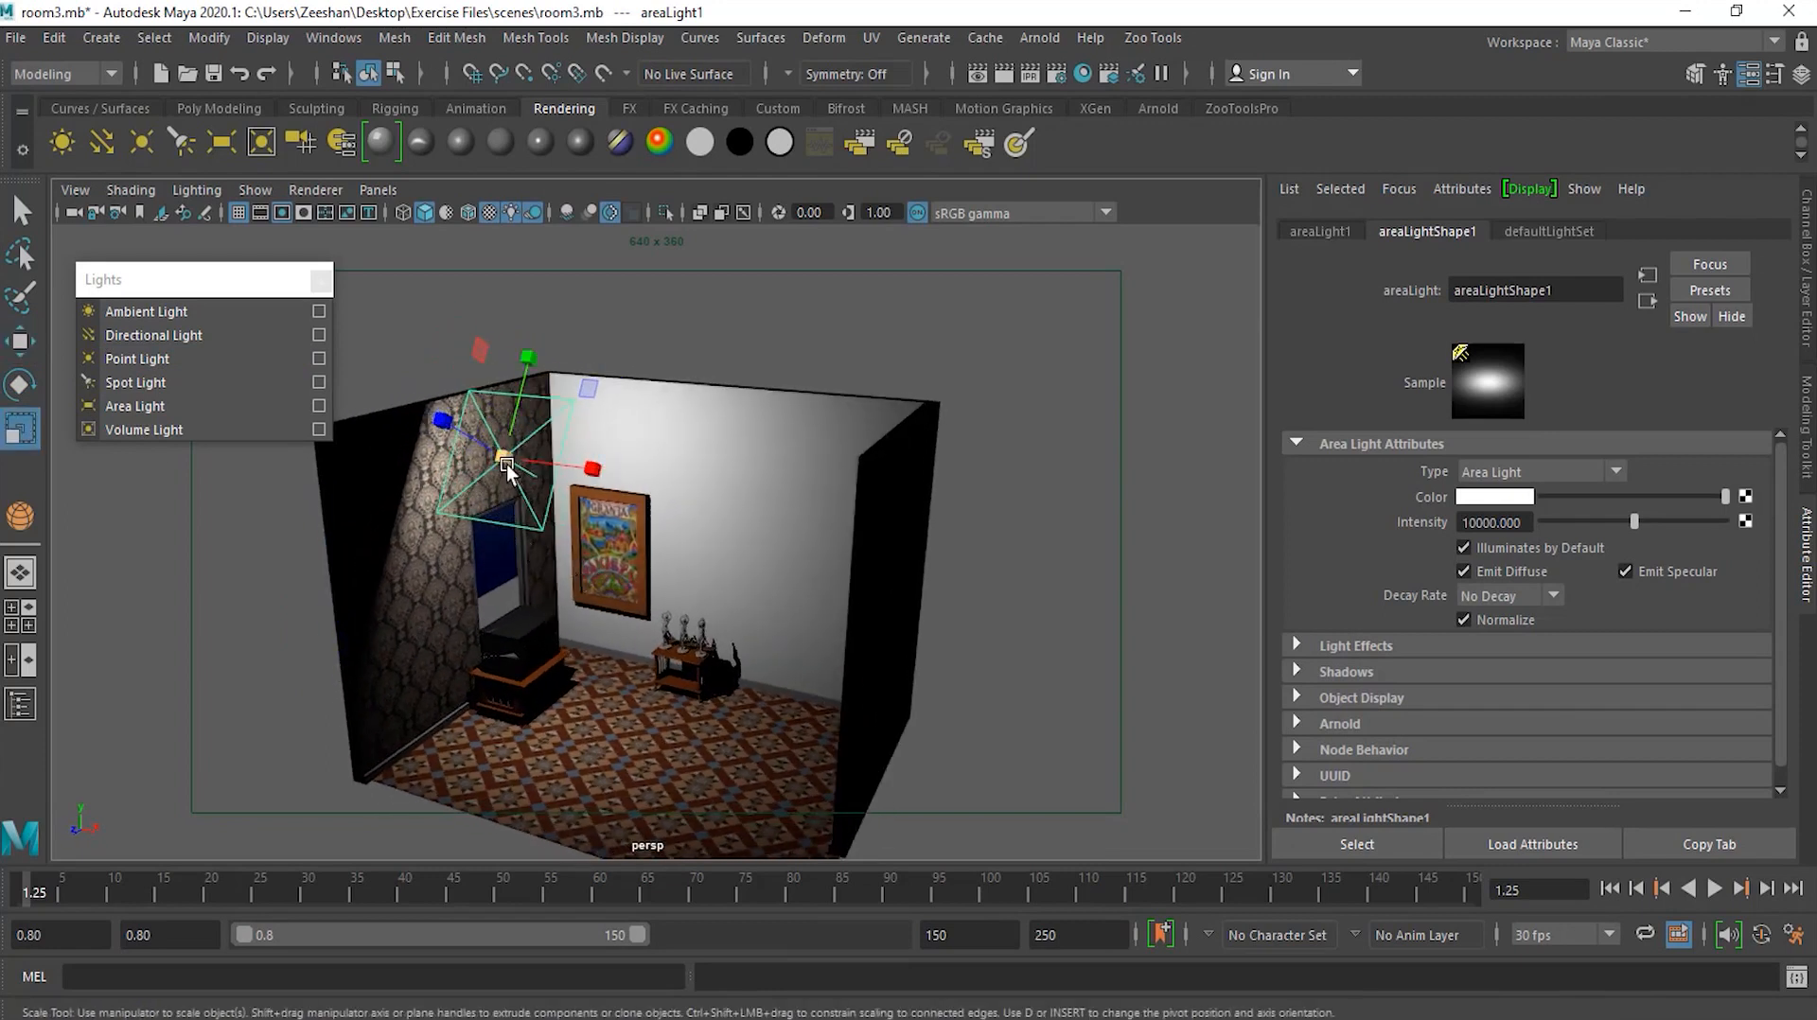
left_click_drag(502, 458, 1103, 299)
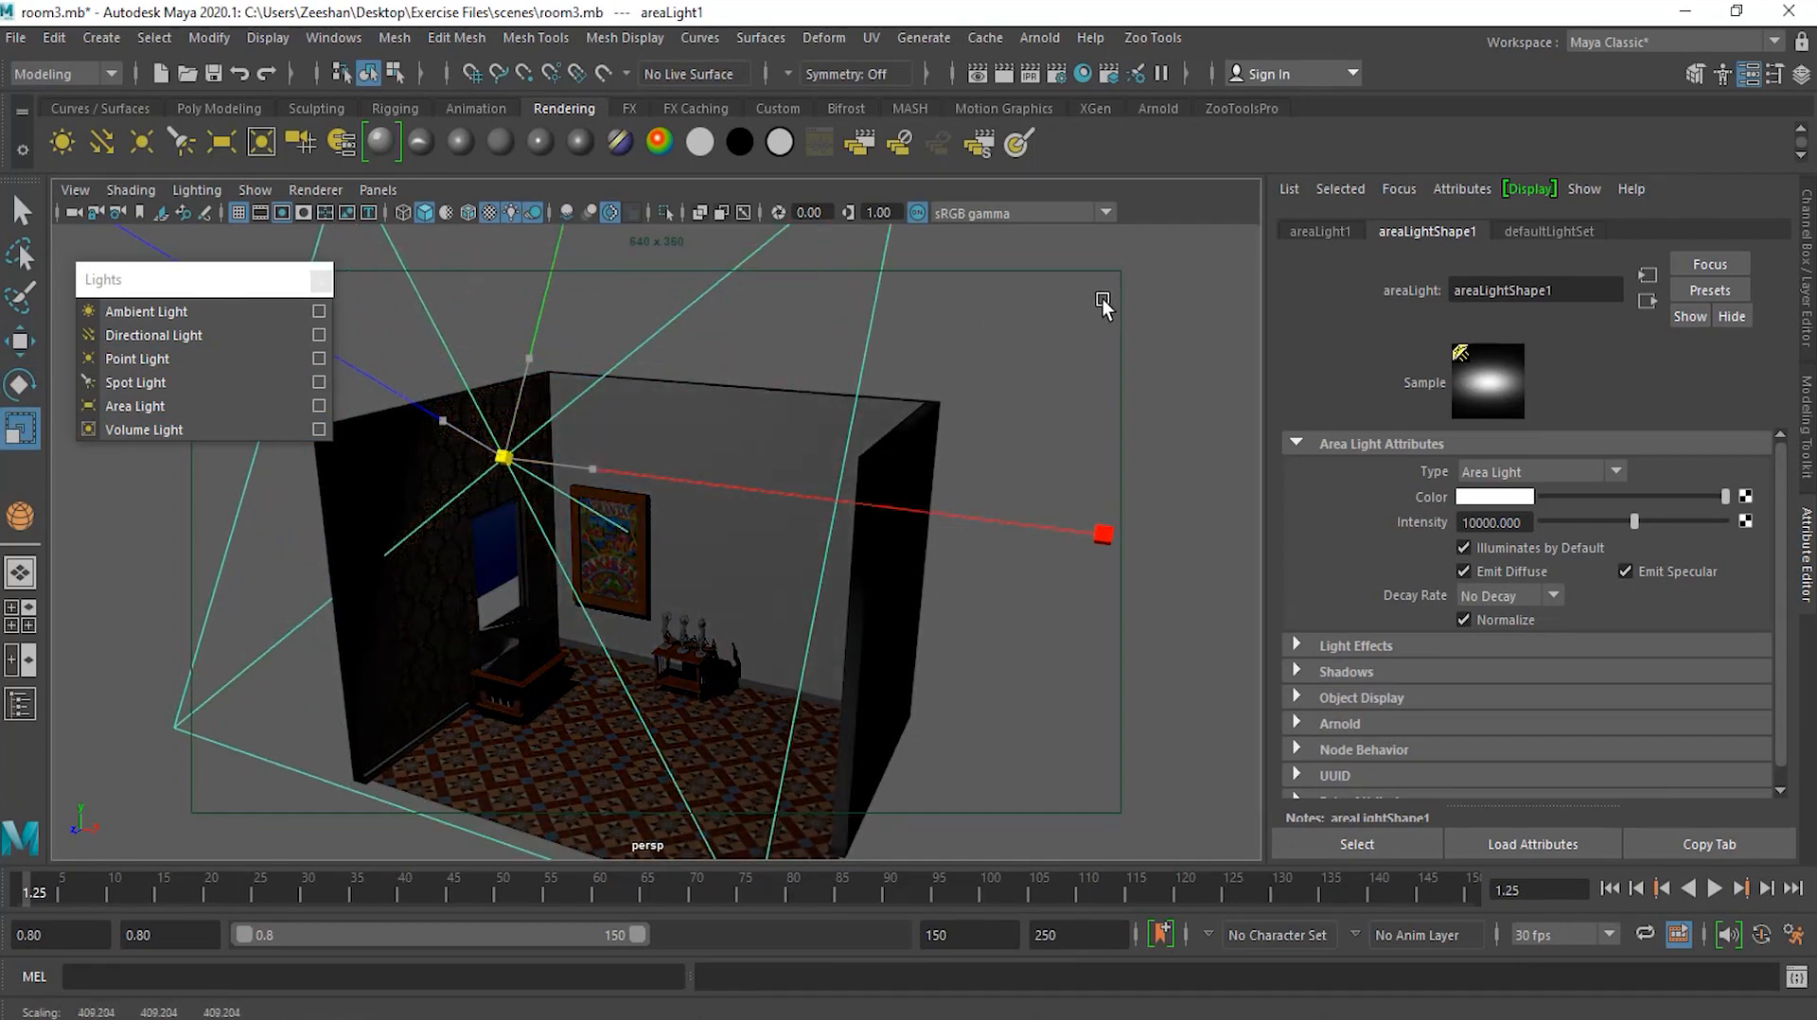
left_click_drag(1103, 299, 365, 694)
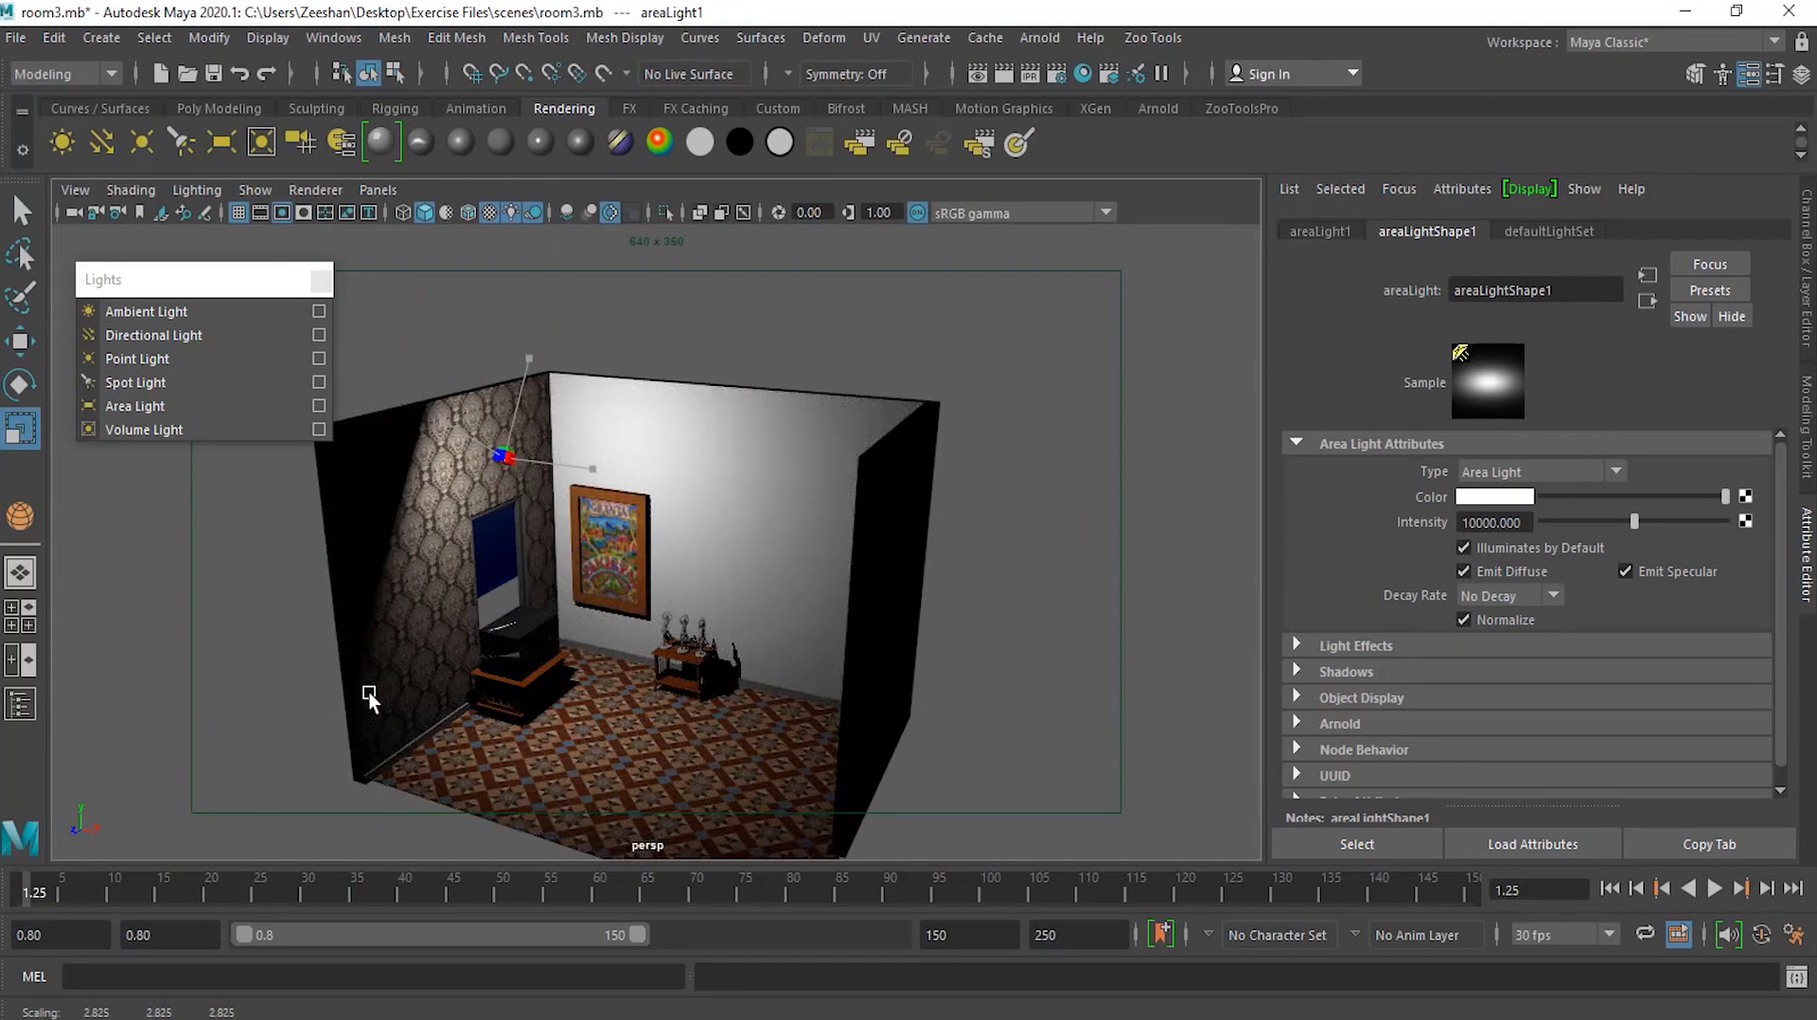
mouse_move(367, 690)
left_mouse_down()
mouse_move(576, 608)
mouse_move(990, 388)
mouse_move(882, 496)
mouse_move(384, 776)
mouse_move(507, 725)
mouse_move(433, 772)
mouse_move(526, 740)
mouse_move(594, 700)
mouse_move(587, 669)
mouse_move(312, 690)
mouse_move(354, 670)
left_mouse_up()
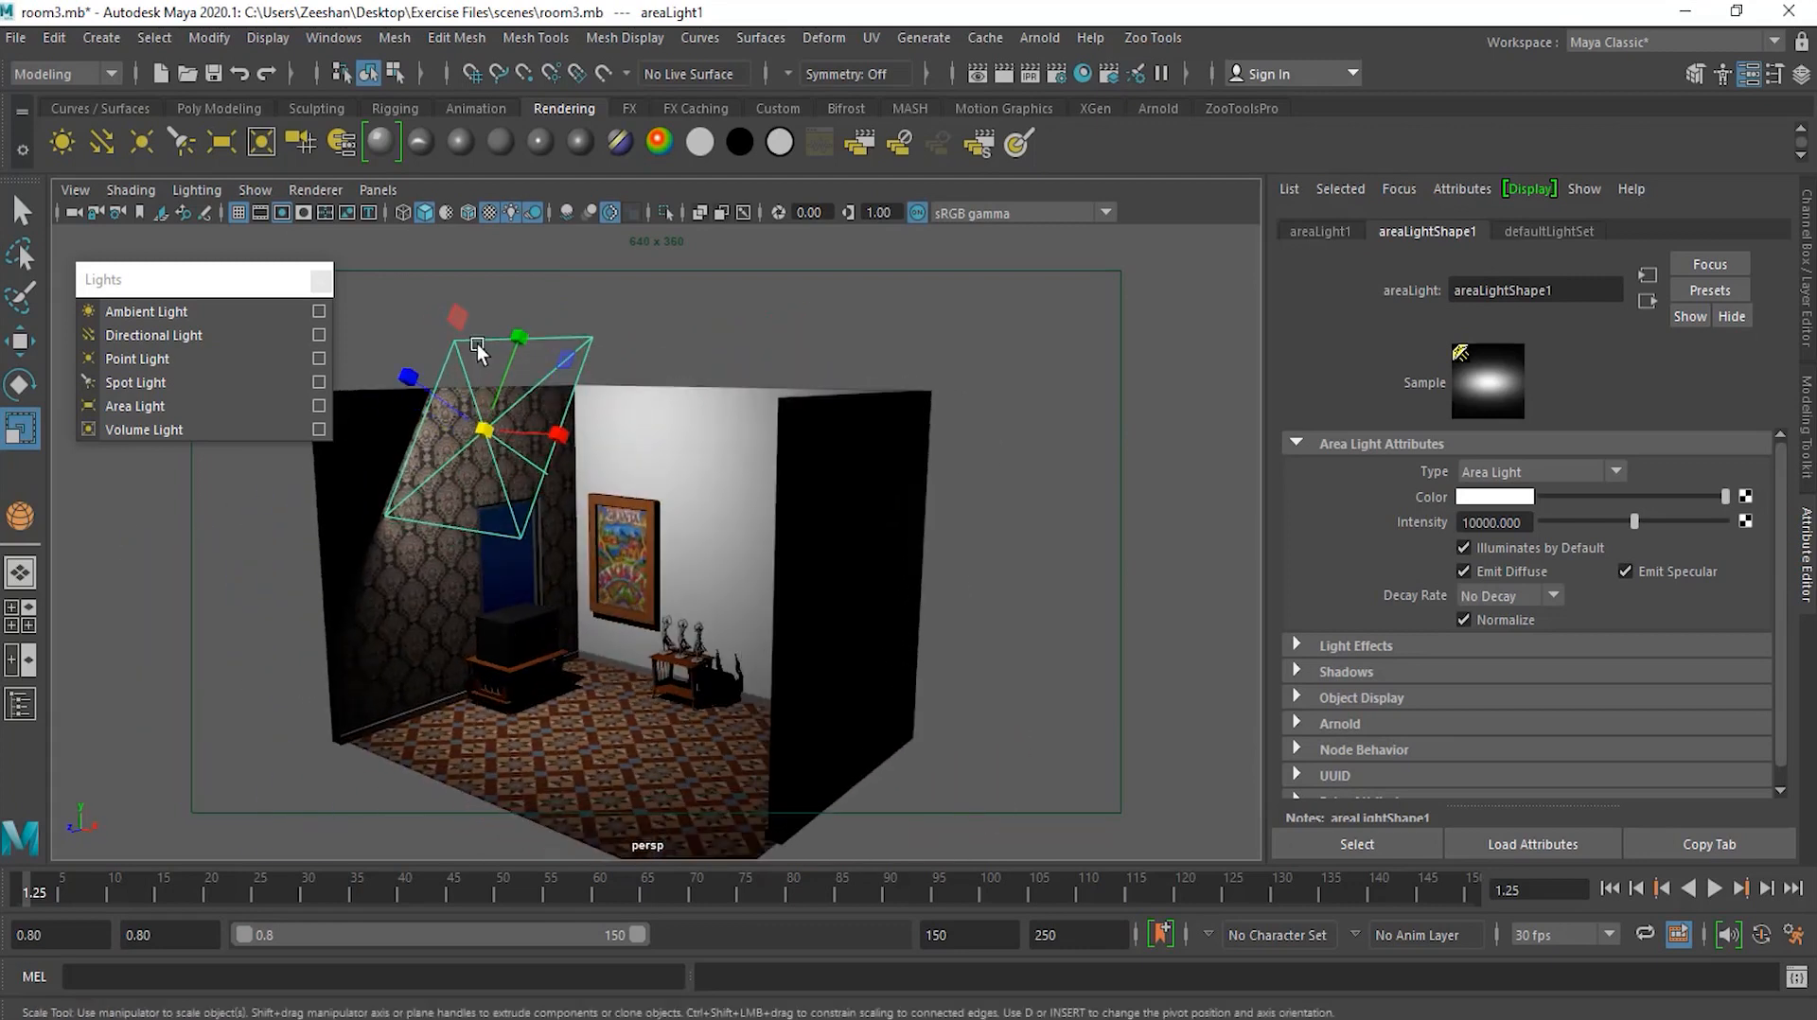
Inspect the furniture and poster shadows up close, then try an area light intensity of 50000
mouse_move(418, 558)
left_mouse_down("alt")
mouse_move(642, 564)
mouse_move(410, 579)
mouse_move(409, 562)
left_mouse_up("alt")
scroll(444, 492, "up", 5)
left_click_drag(445, 491, 623, 486, "alt")
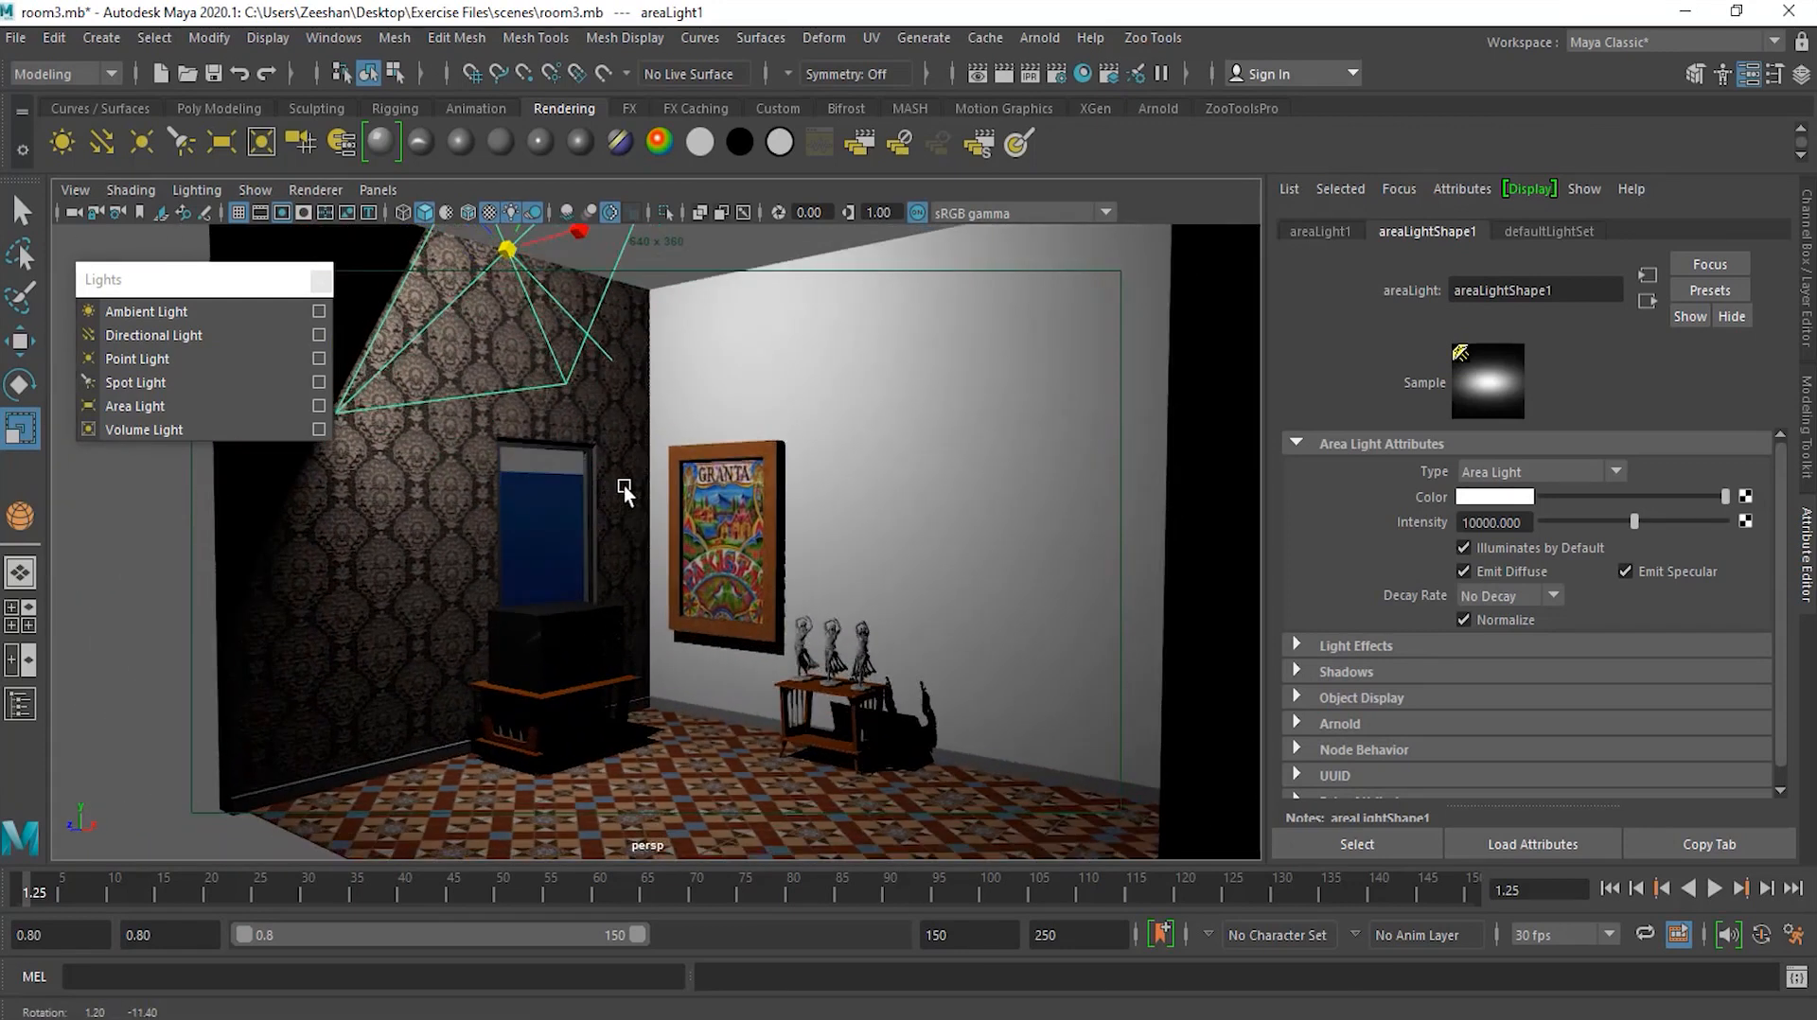
scroll(622, 485, "up", 8)
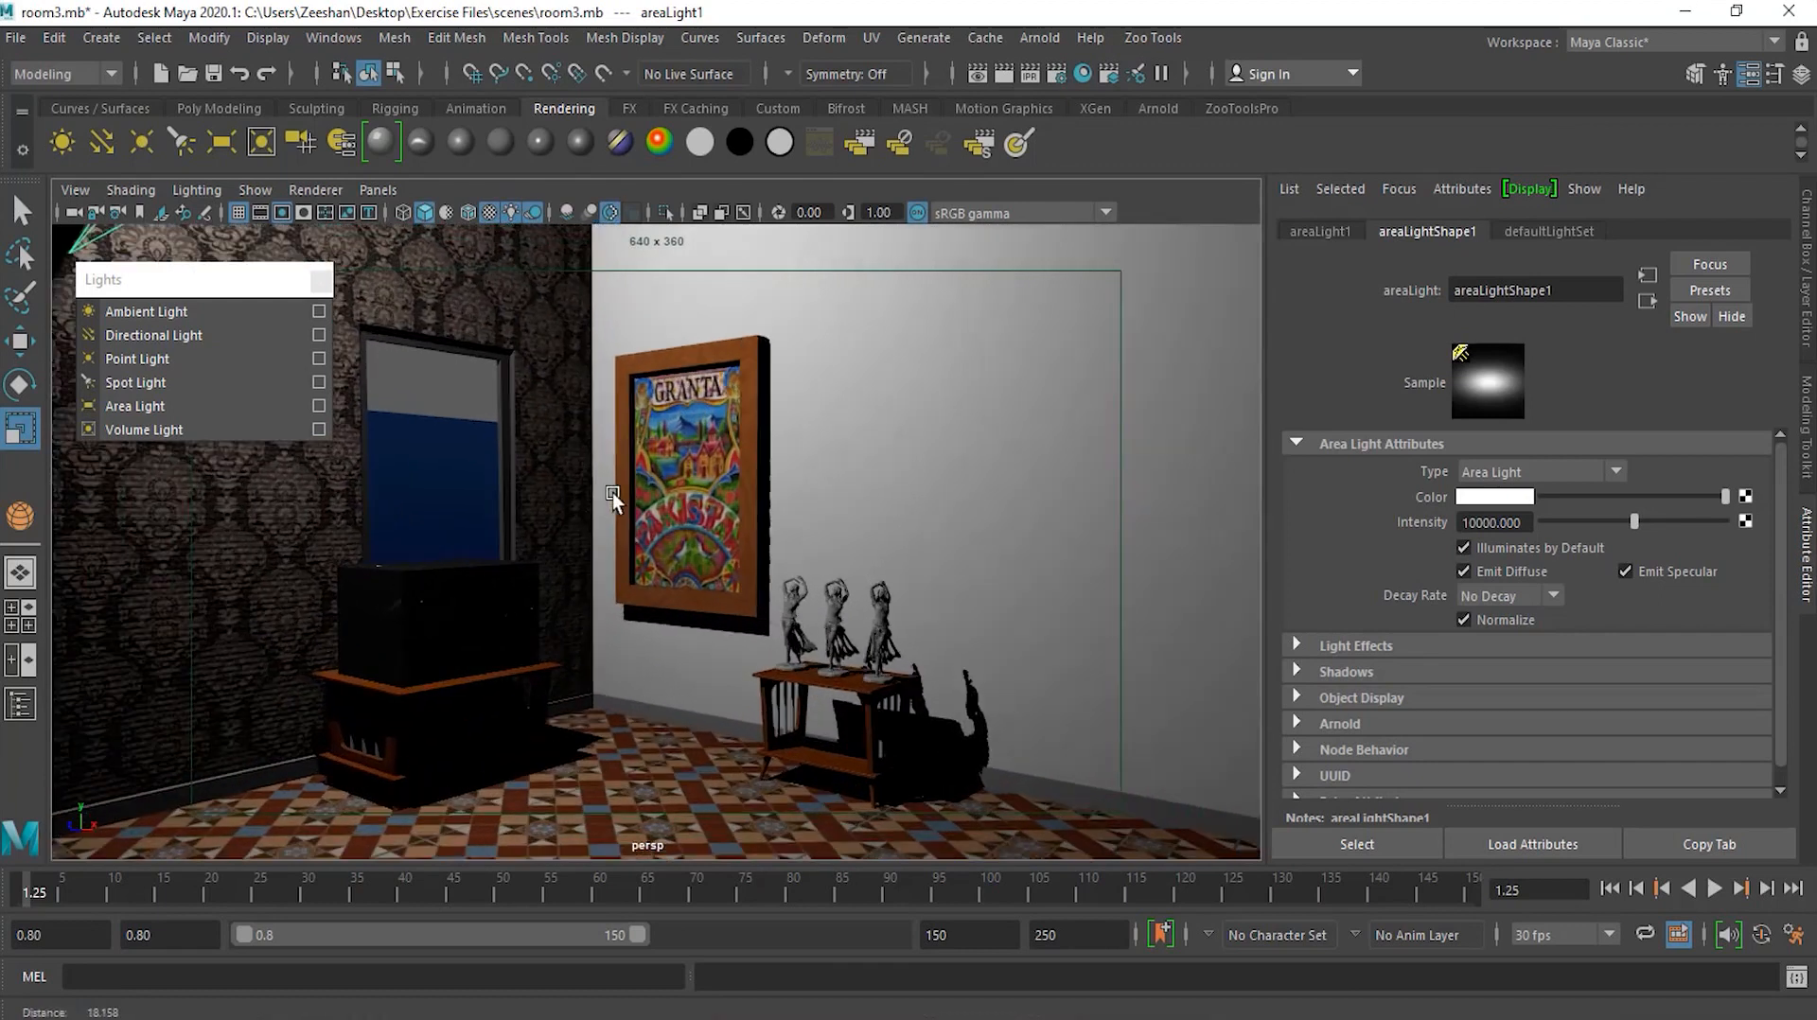
mouse_move(611, 492)
left_mouse_down("alt")
mouse_move(588, 519)
mouse_move(609, 527)
left_mouse_up("alt")
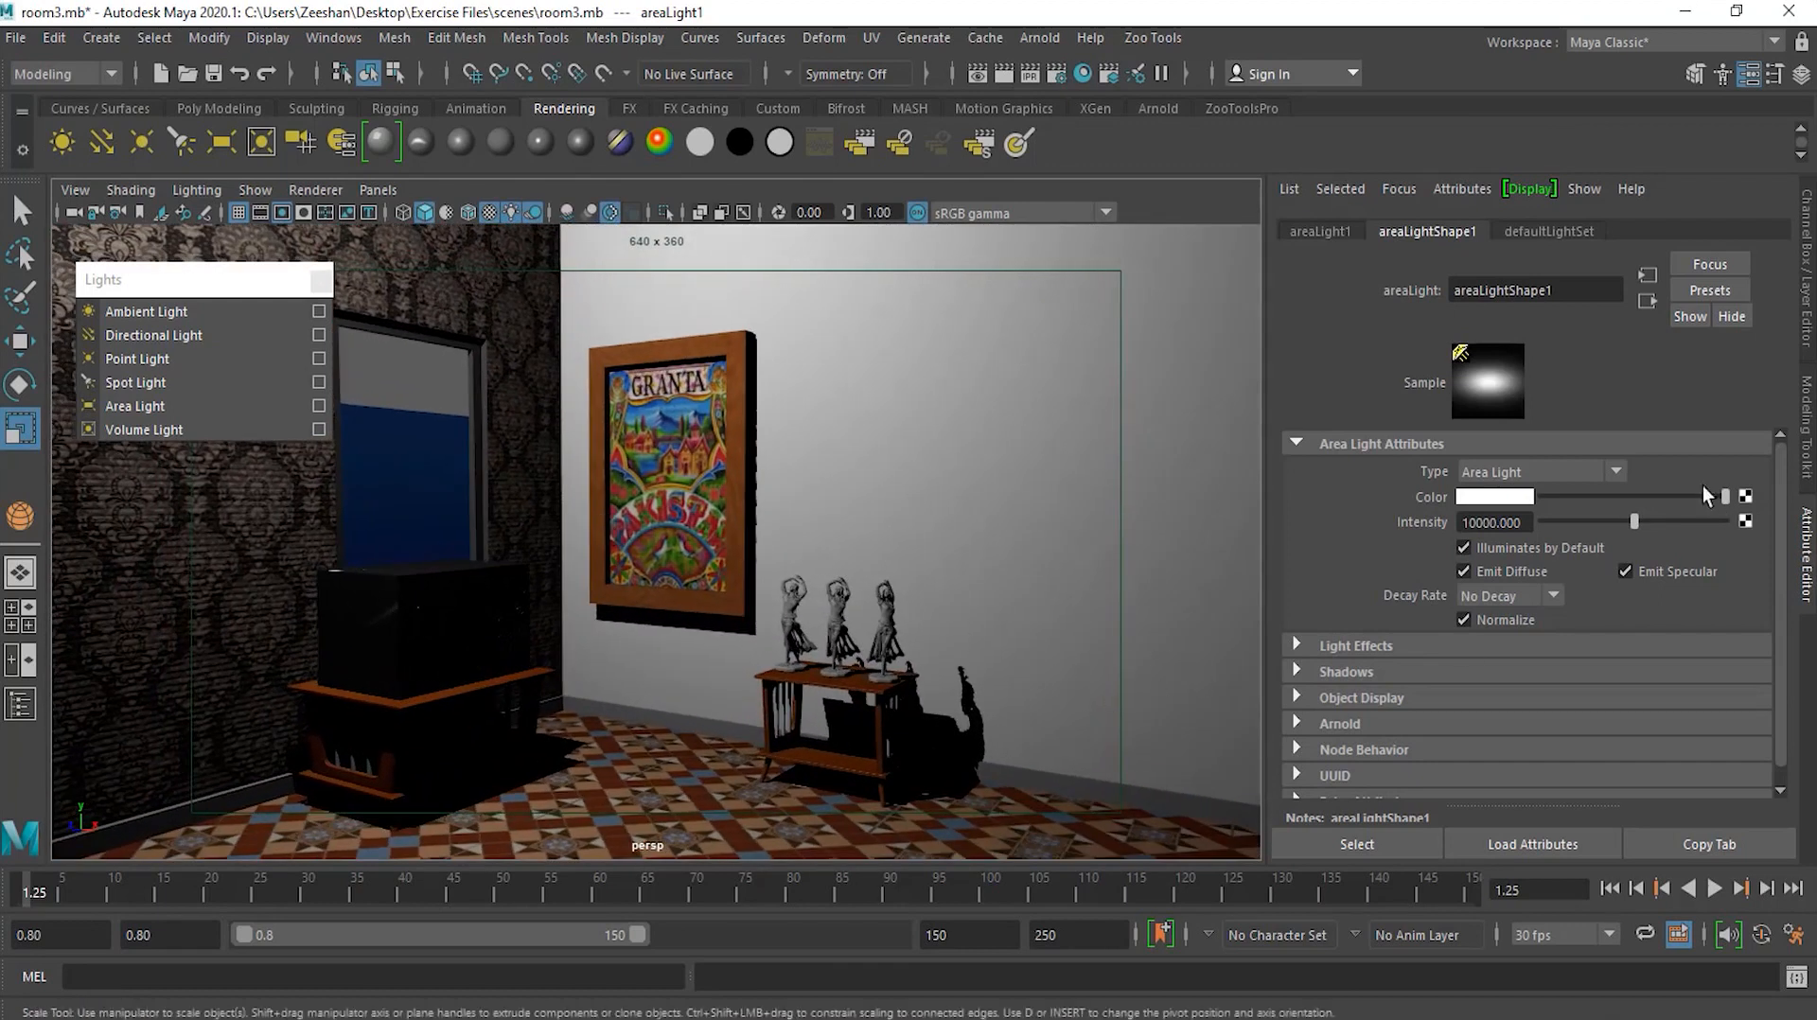
left_click_drag(1535, 523, 1381, 527)
type("50000")
key("Return")
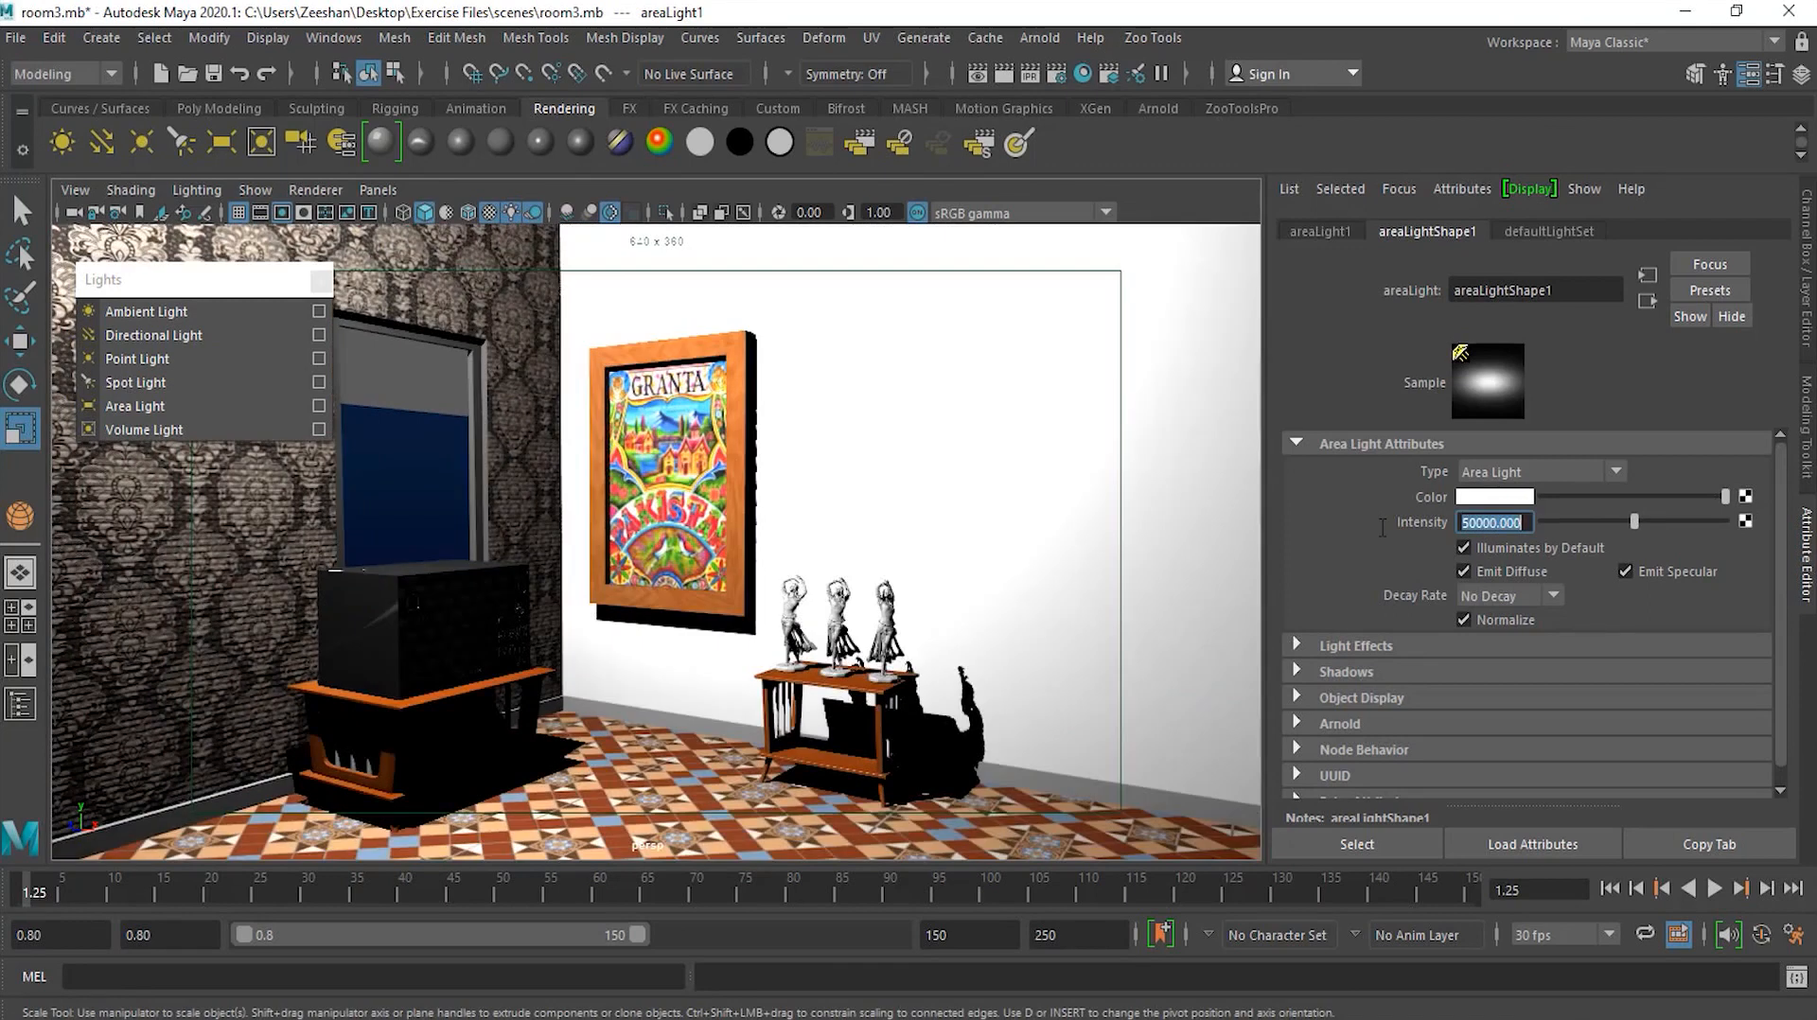
Reduce the area light's intensity to 1000, then set it to 5000
right_click_drag(802, 511, 747, 511, "alt")
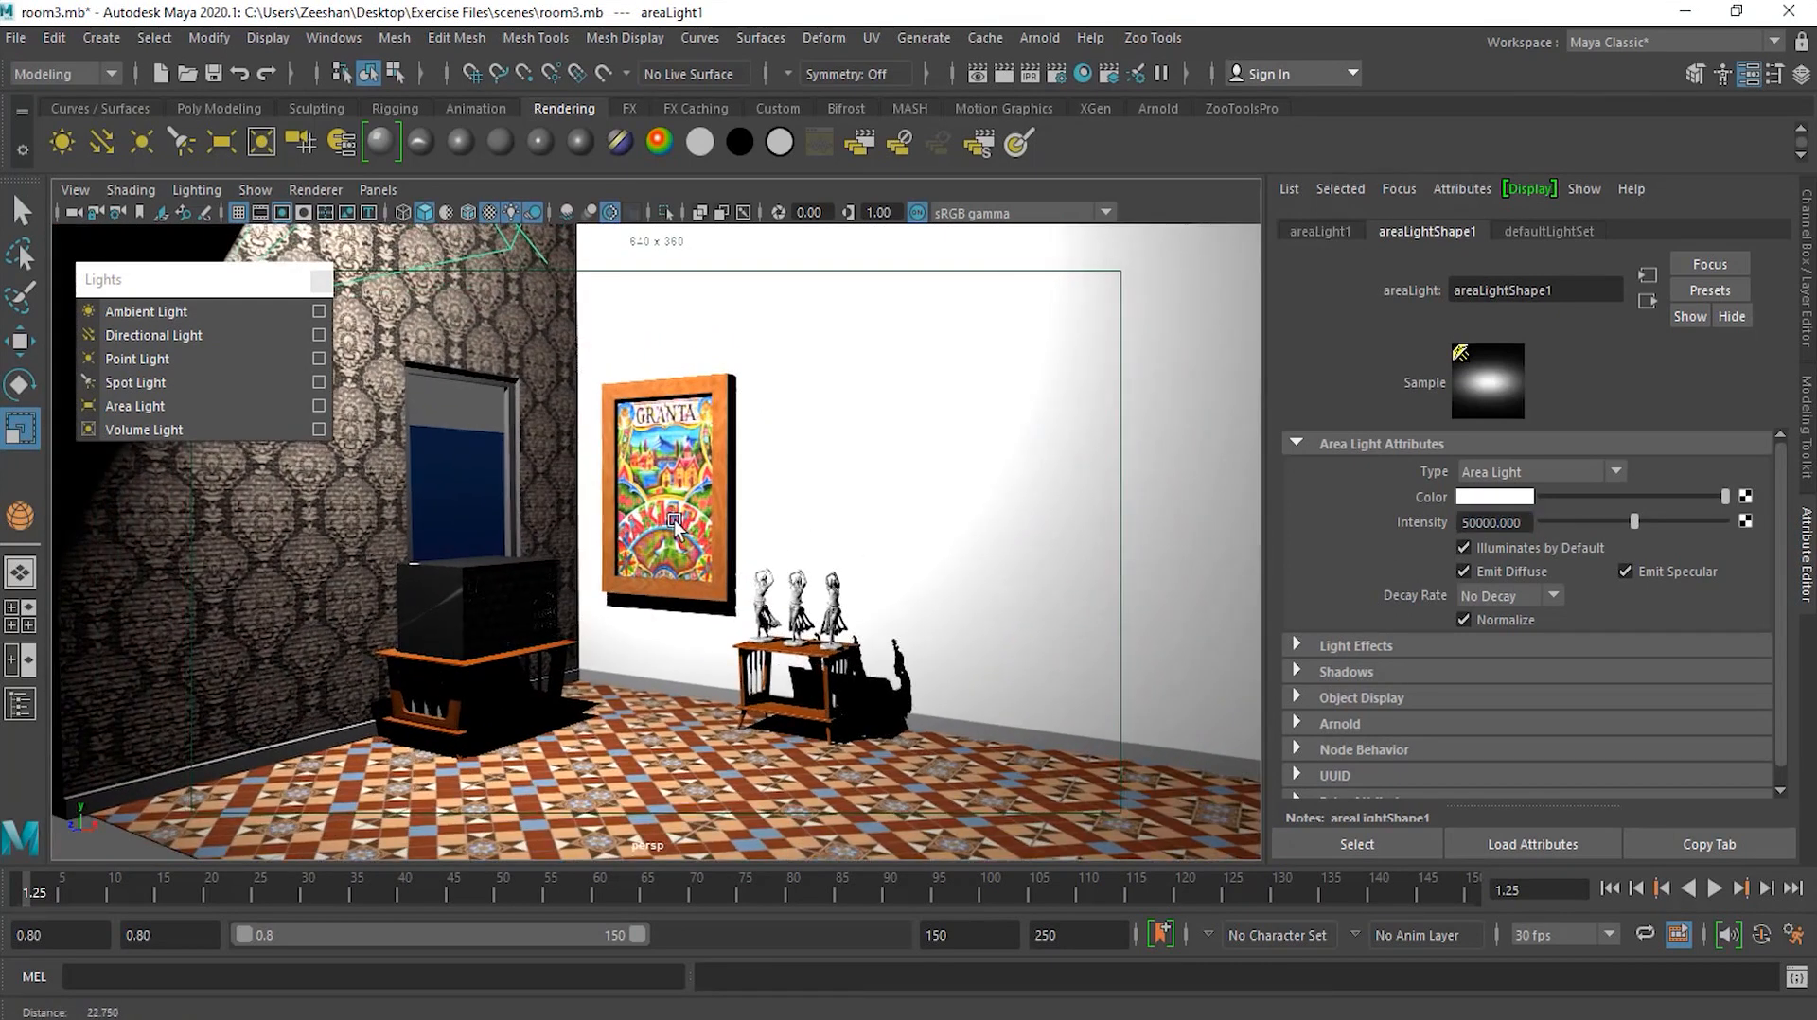
left_click_drag(1526, 524, 1335, 536)
type("1000")
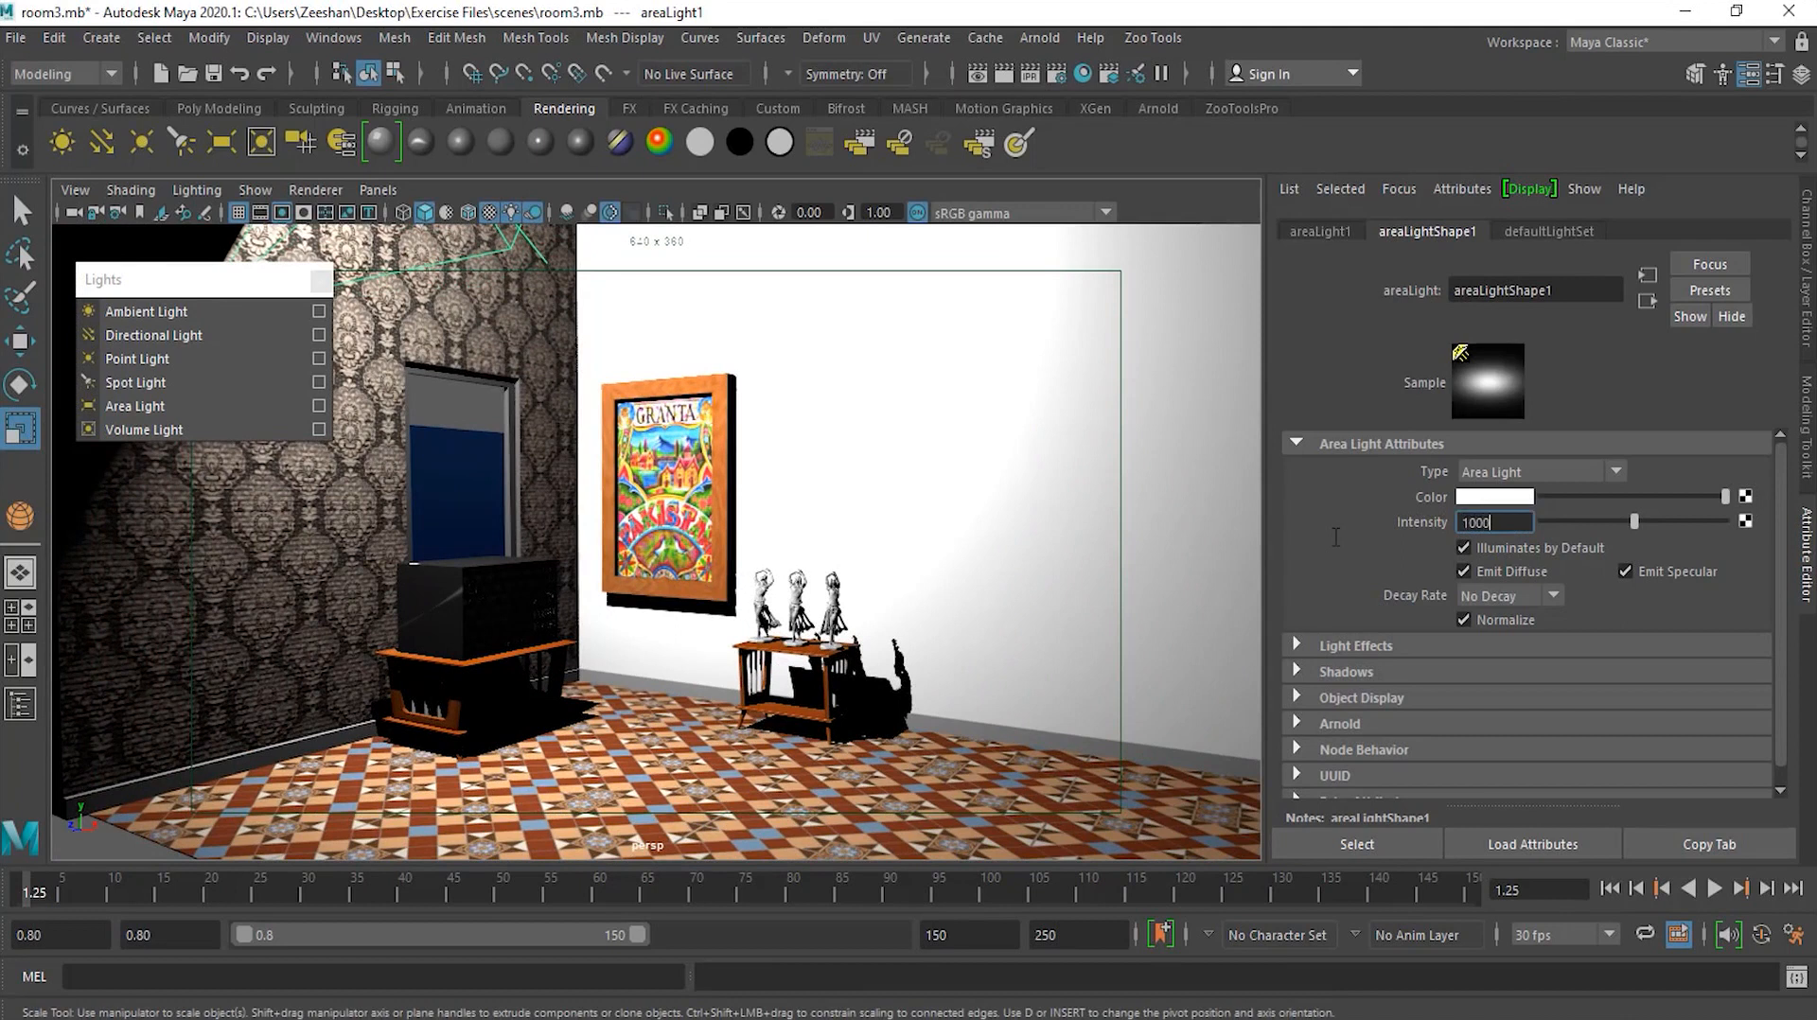
key("Return")
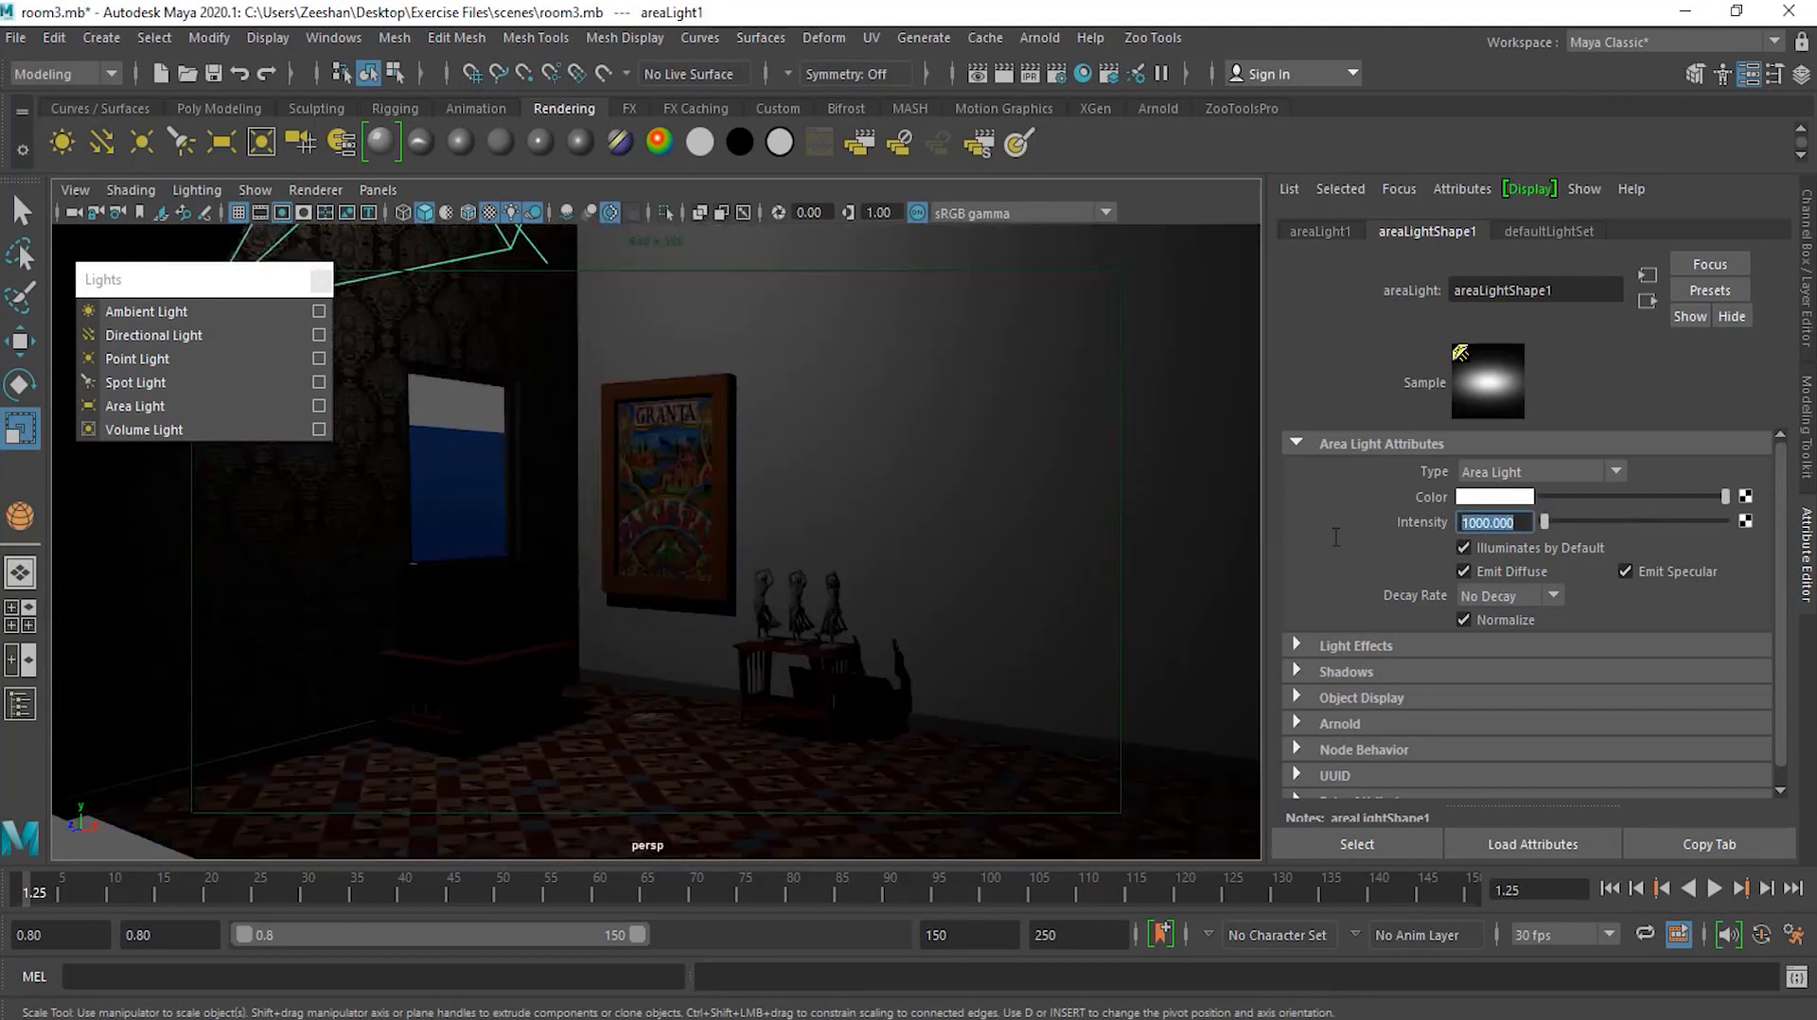
type("5000")
key("Return")
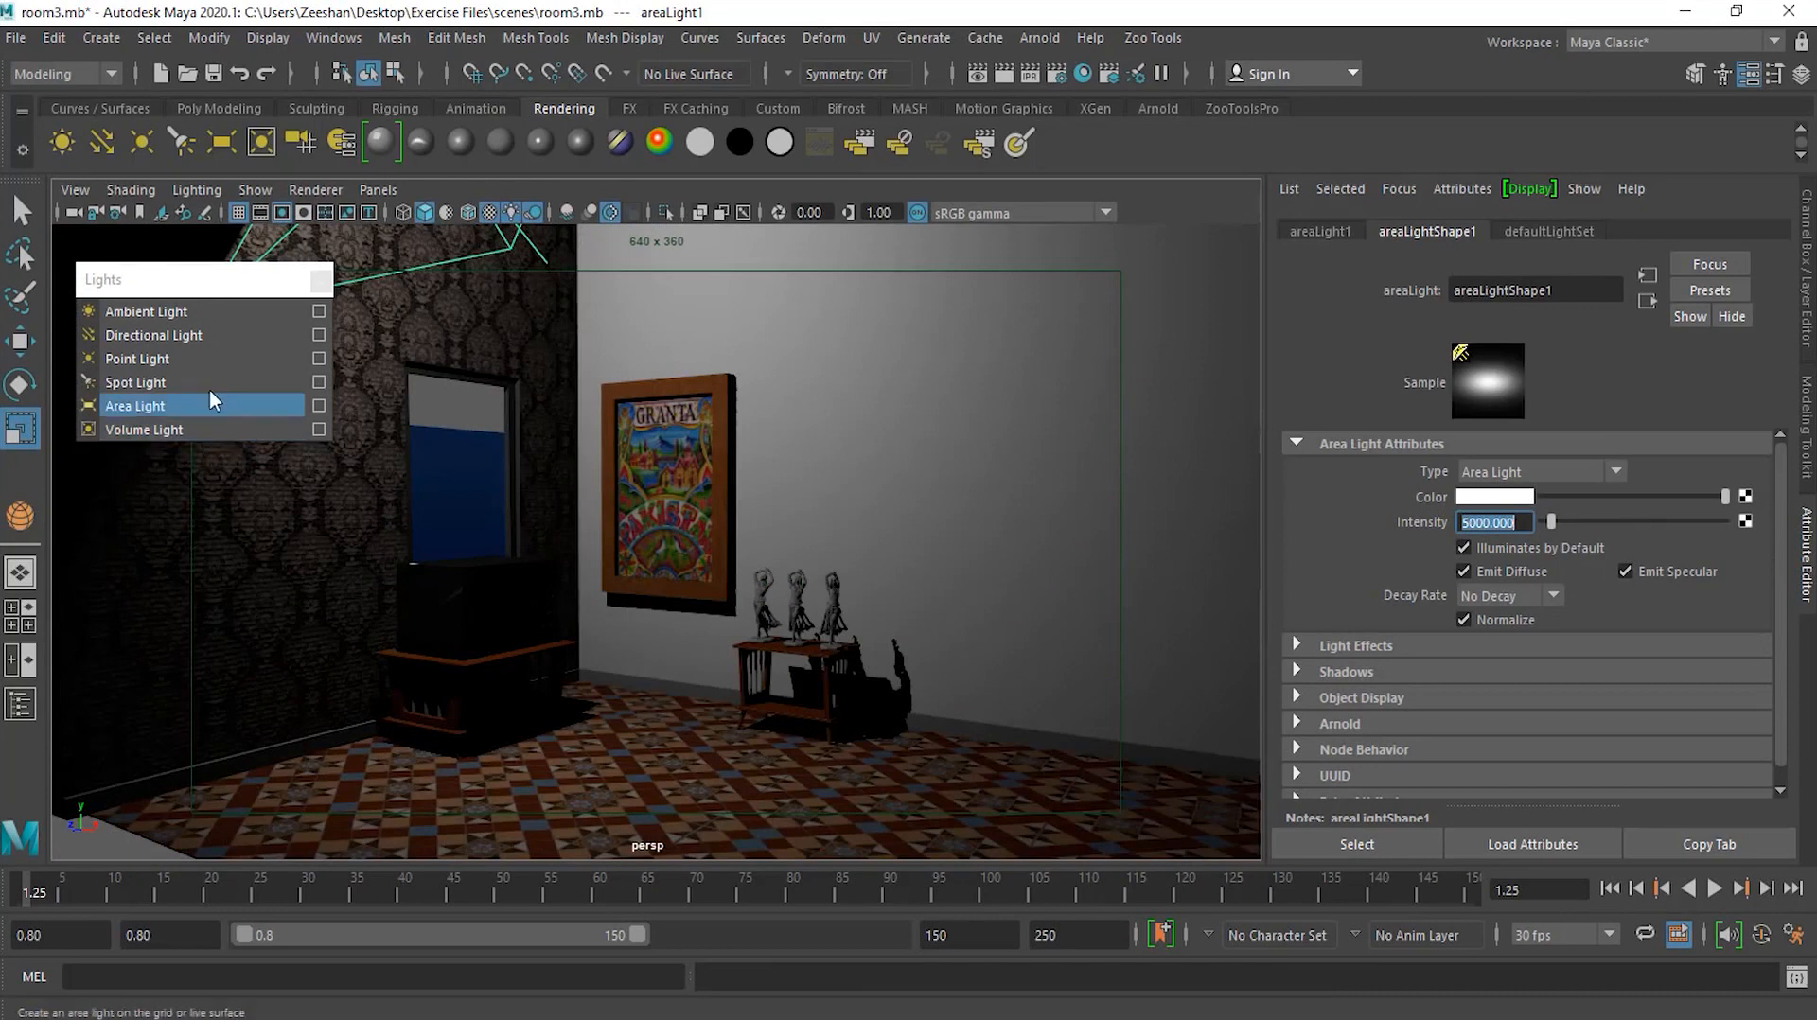
Add an ambient light to the area-lit room and set its intensity to 0.05
left_click(172, 312)
left_click_drag(1522, 520, 1327, 522)
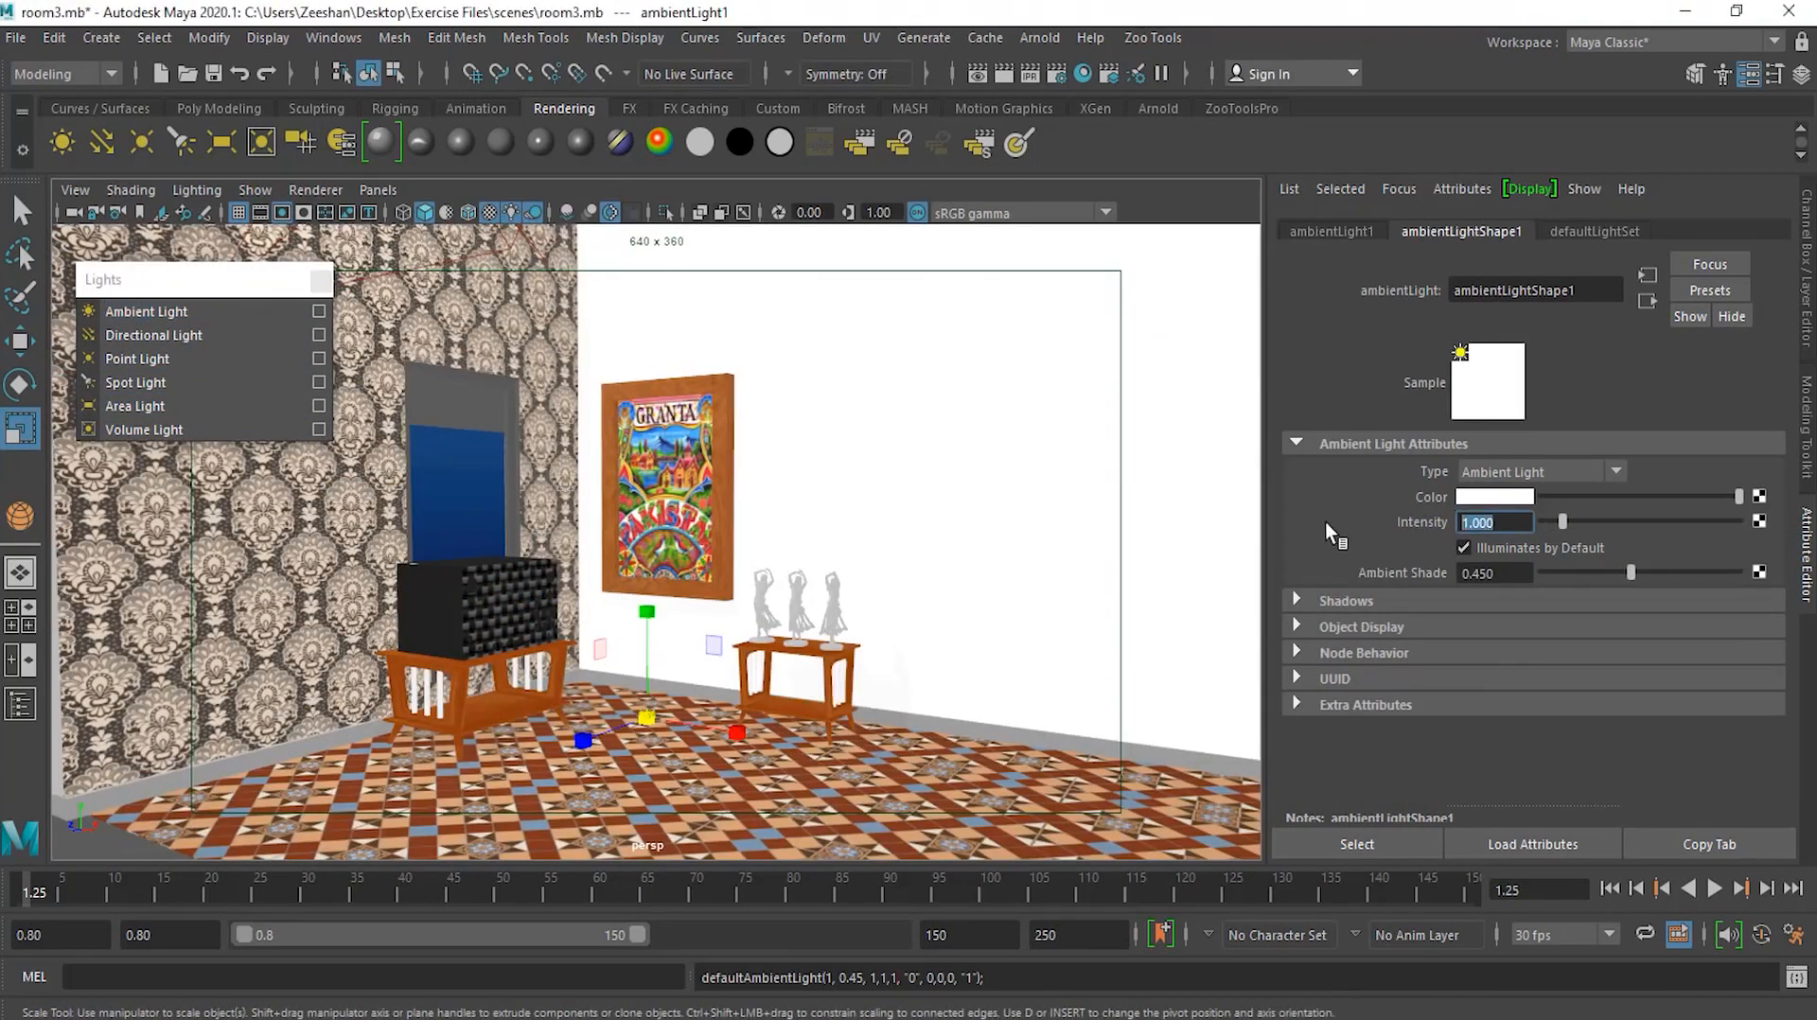
type(".05")
key("Return")
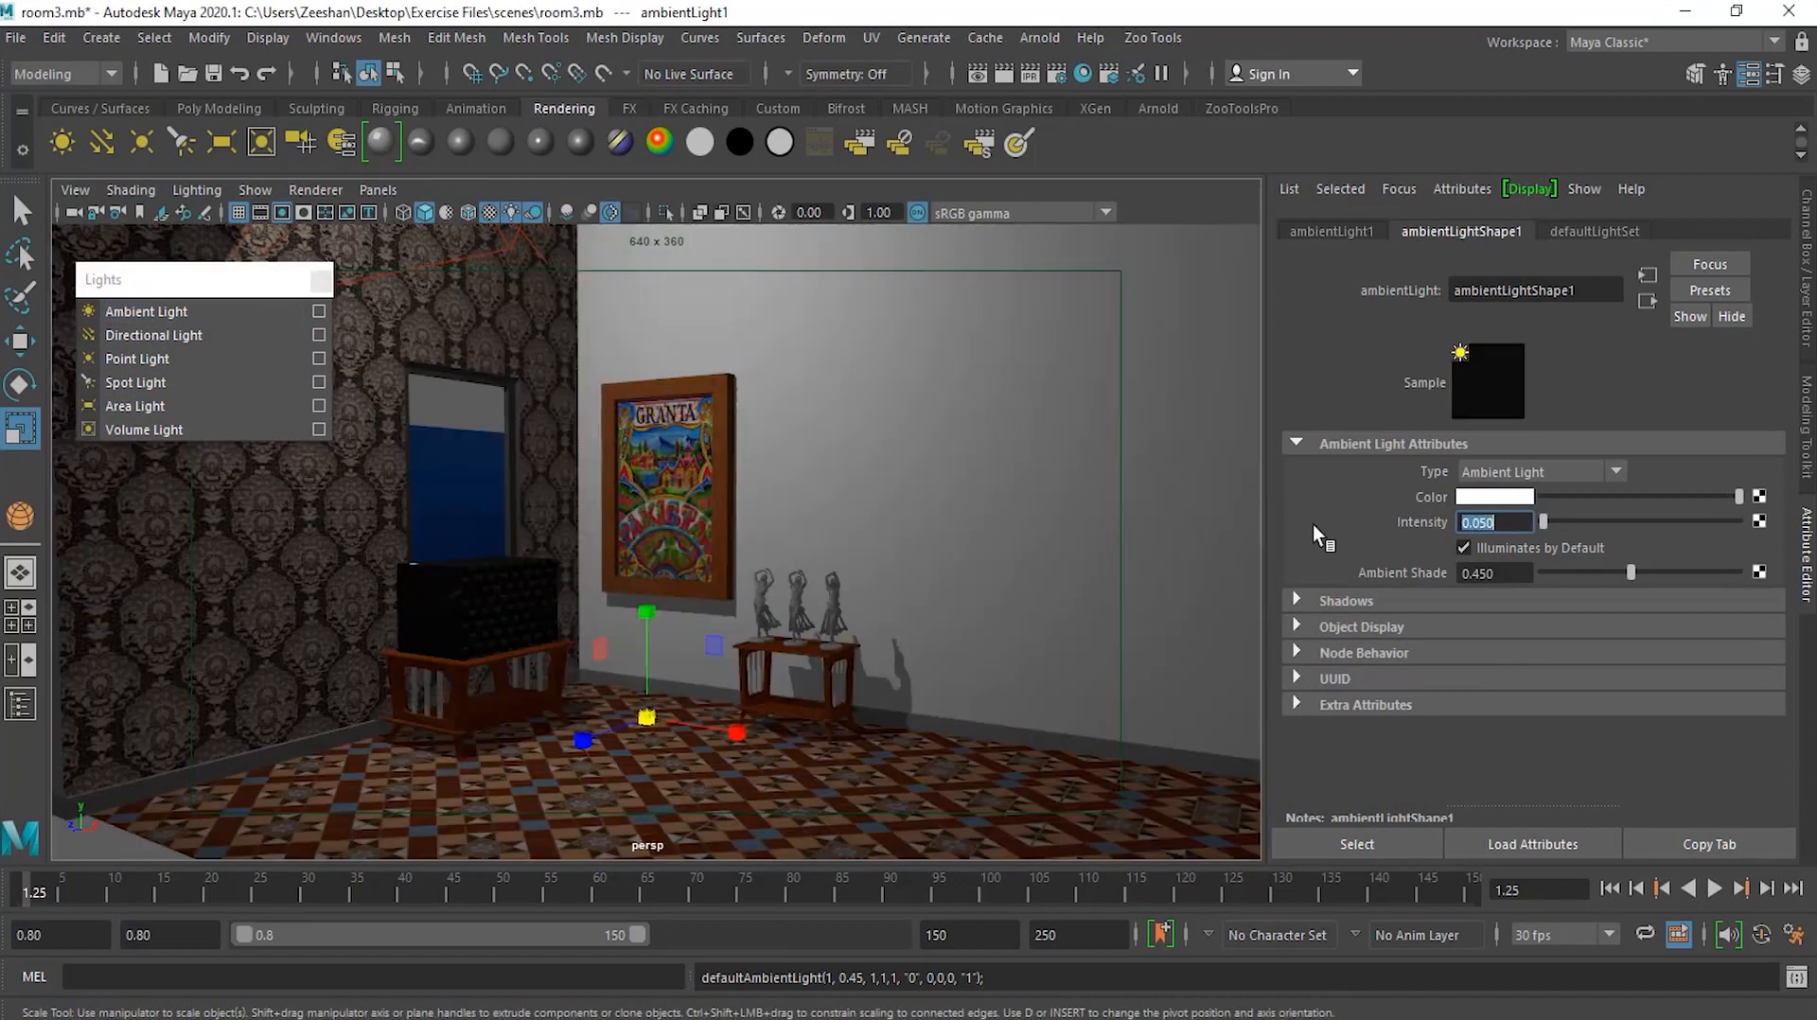
Increase the new ambient light's intensity to 0.1 while viewing the furniture up close
right_click_drag(672, 572, 816, 558, "alt")
left_click_drag(1490, 531, 1477, 526)
type("1")
key("Return")
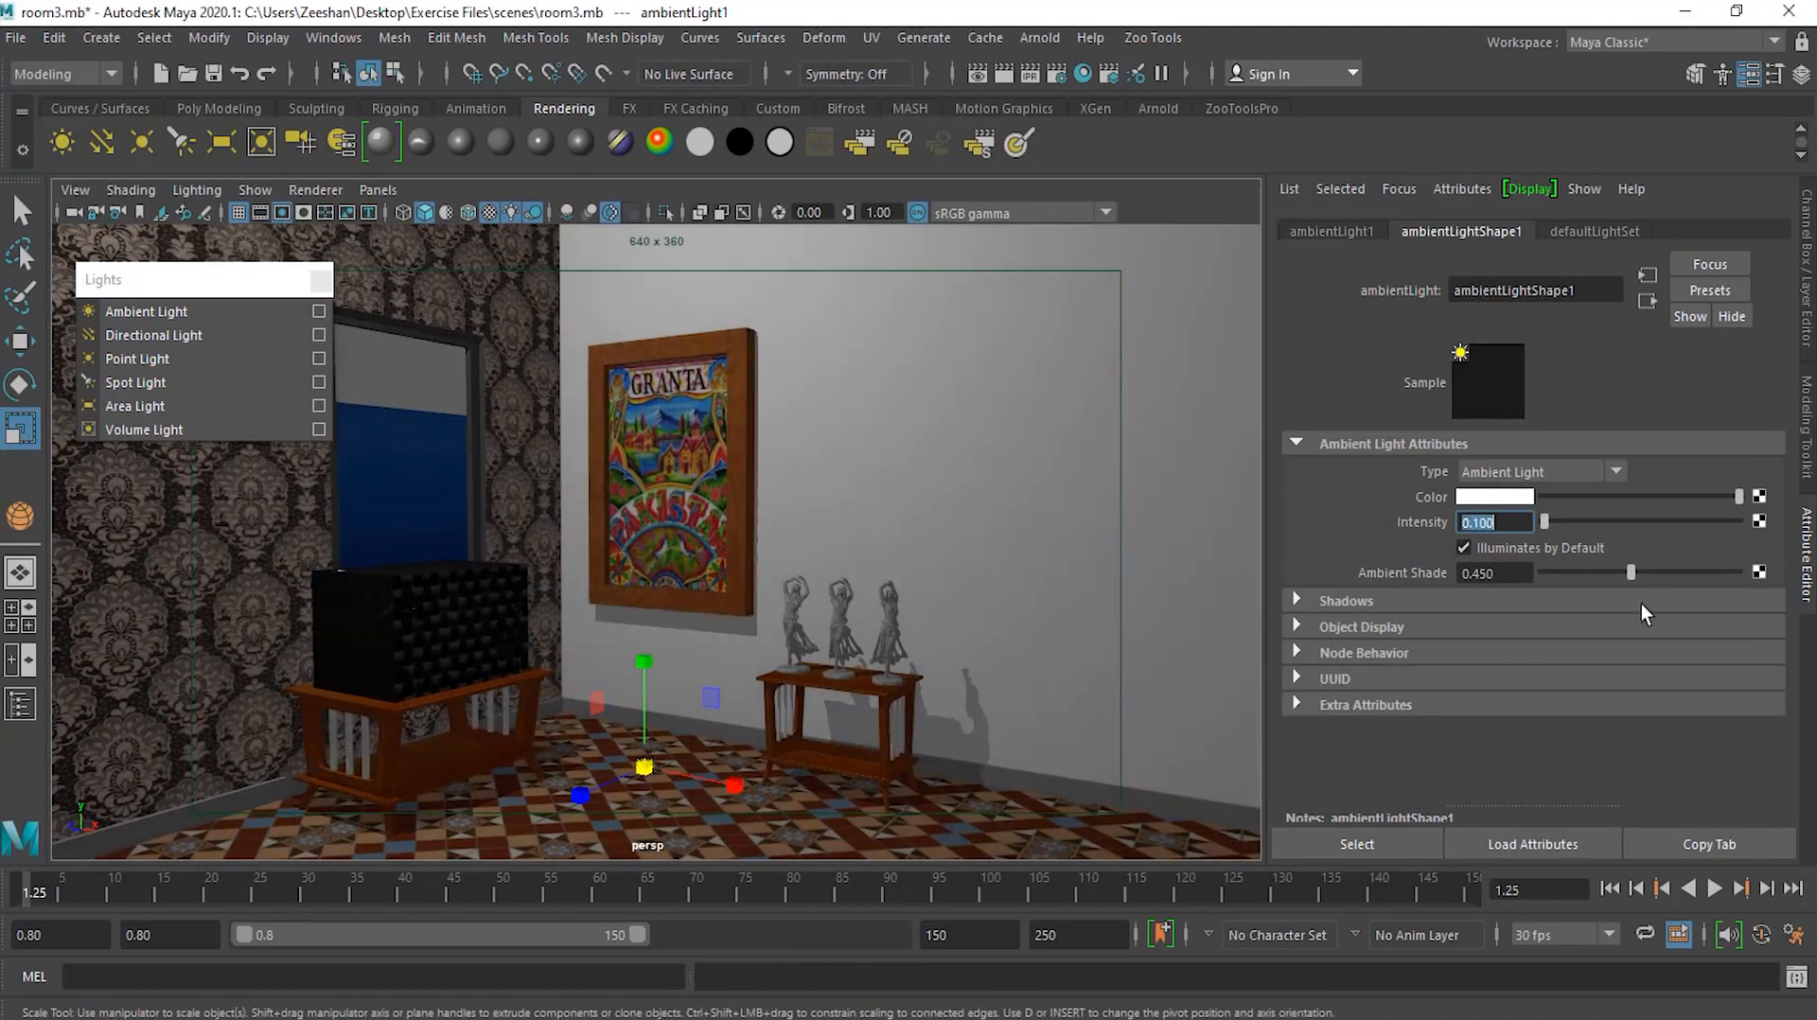
Tint the ambient light with the pale cream color from the color history
left_click(1496, 496)
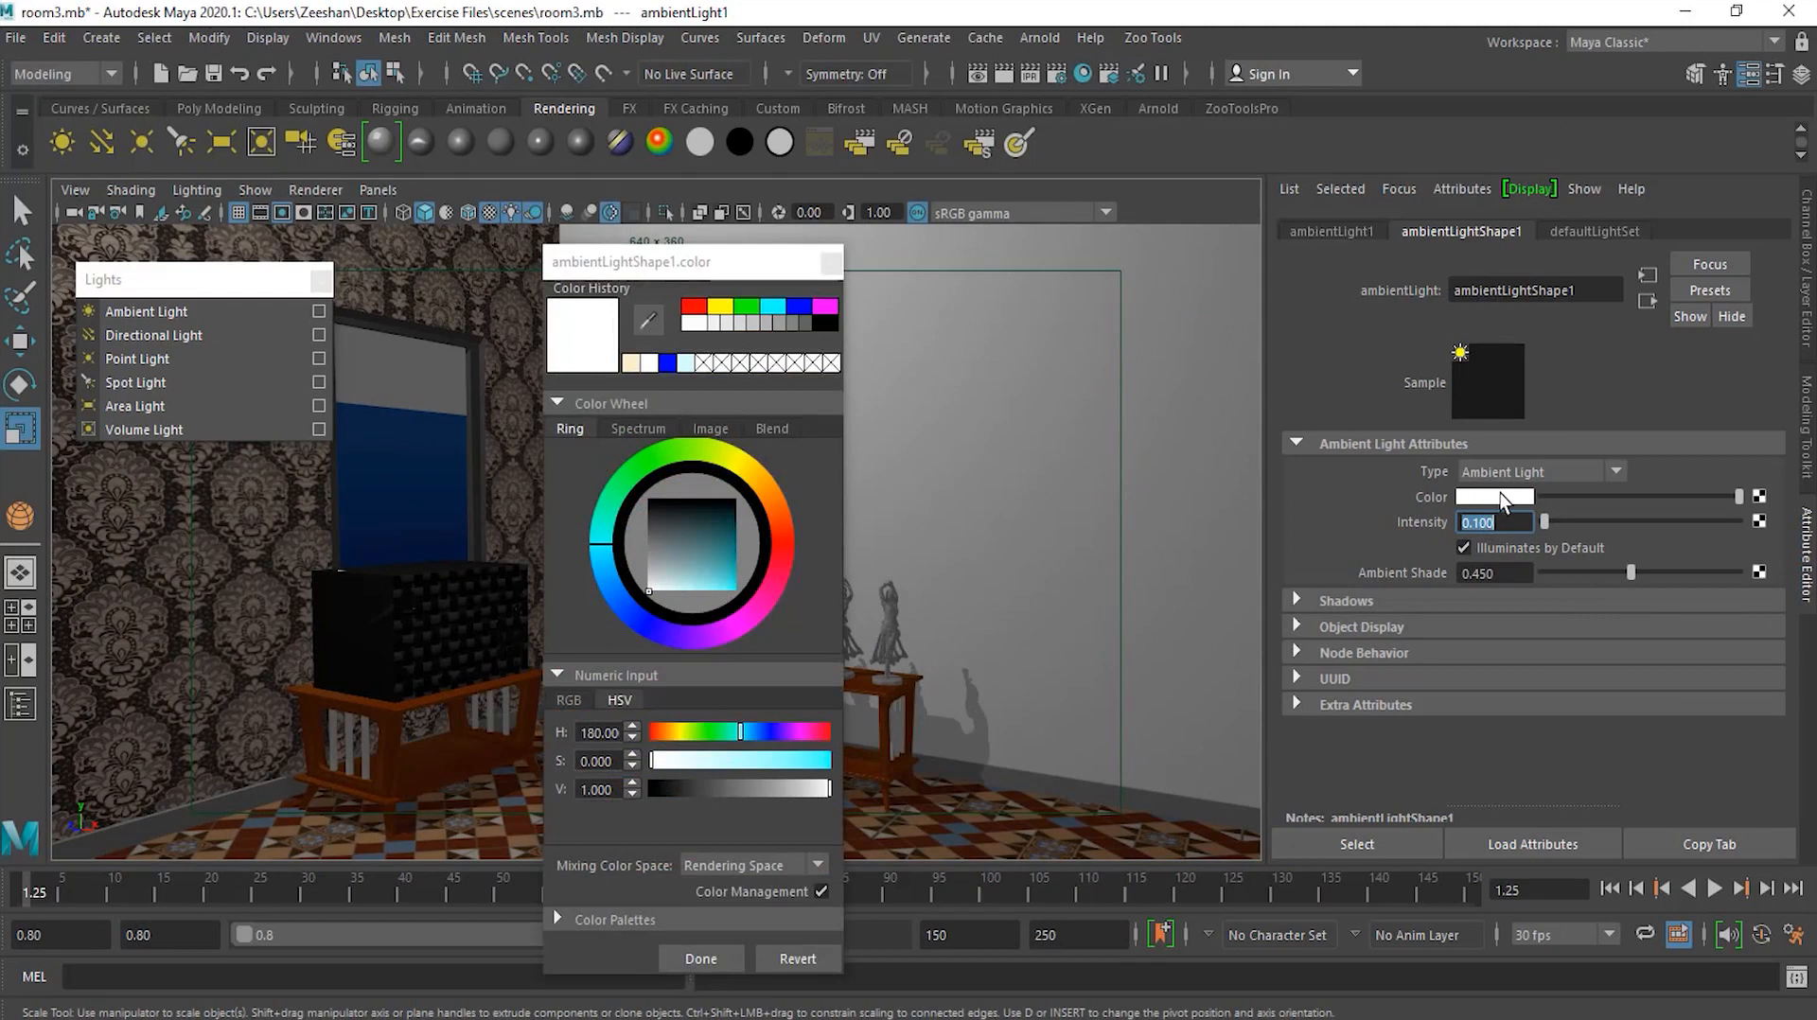
left_click(632, 363)
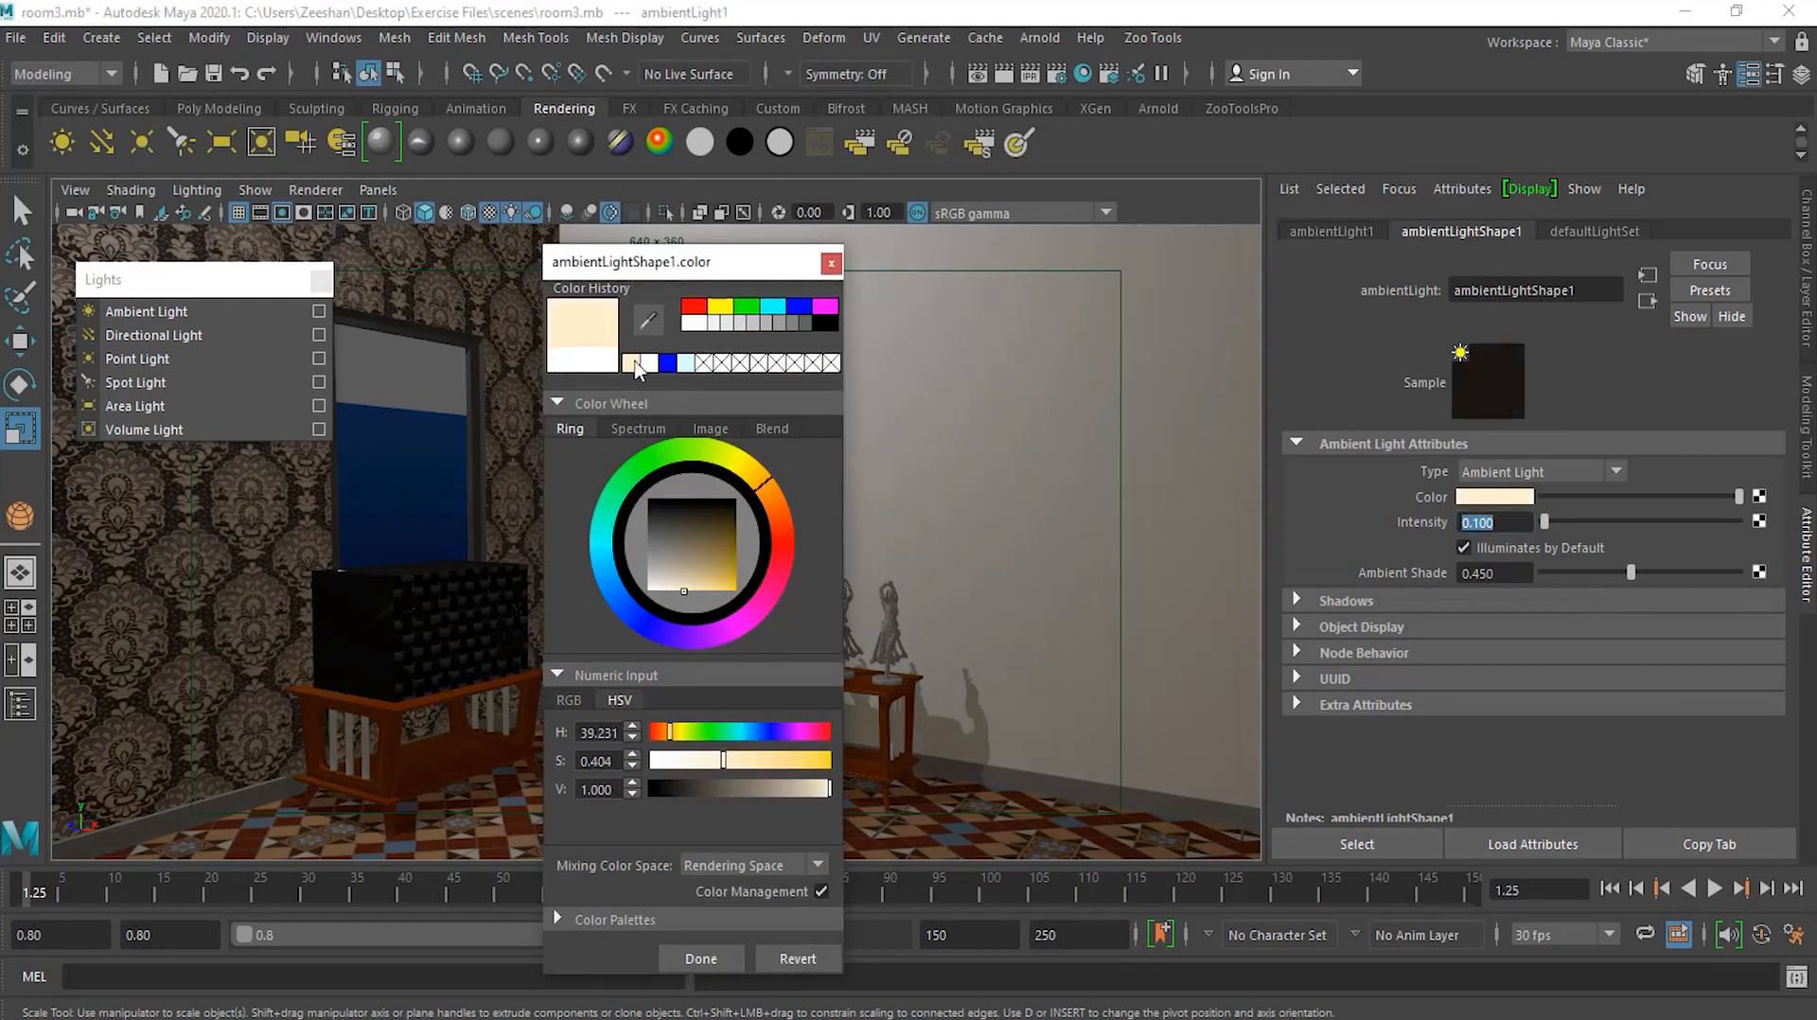
left_click(831, 267)
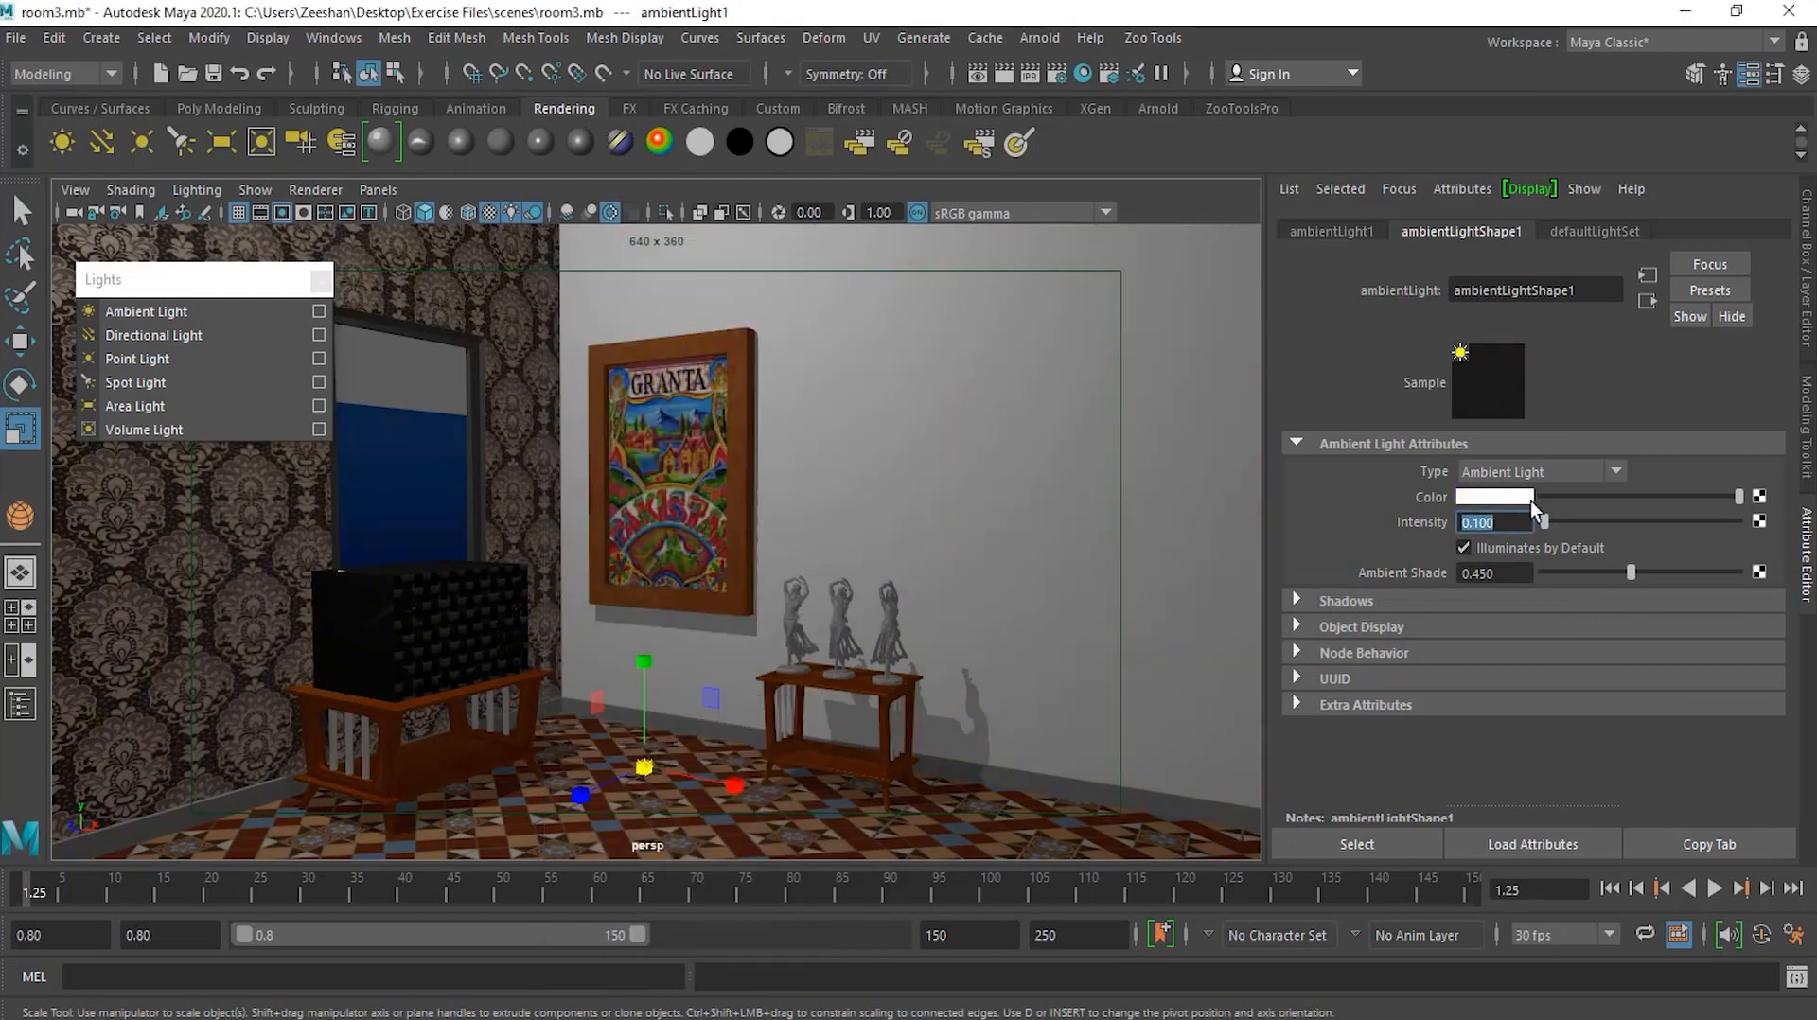
left_click(1506, 492)
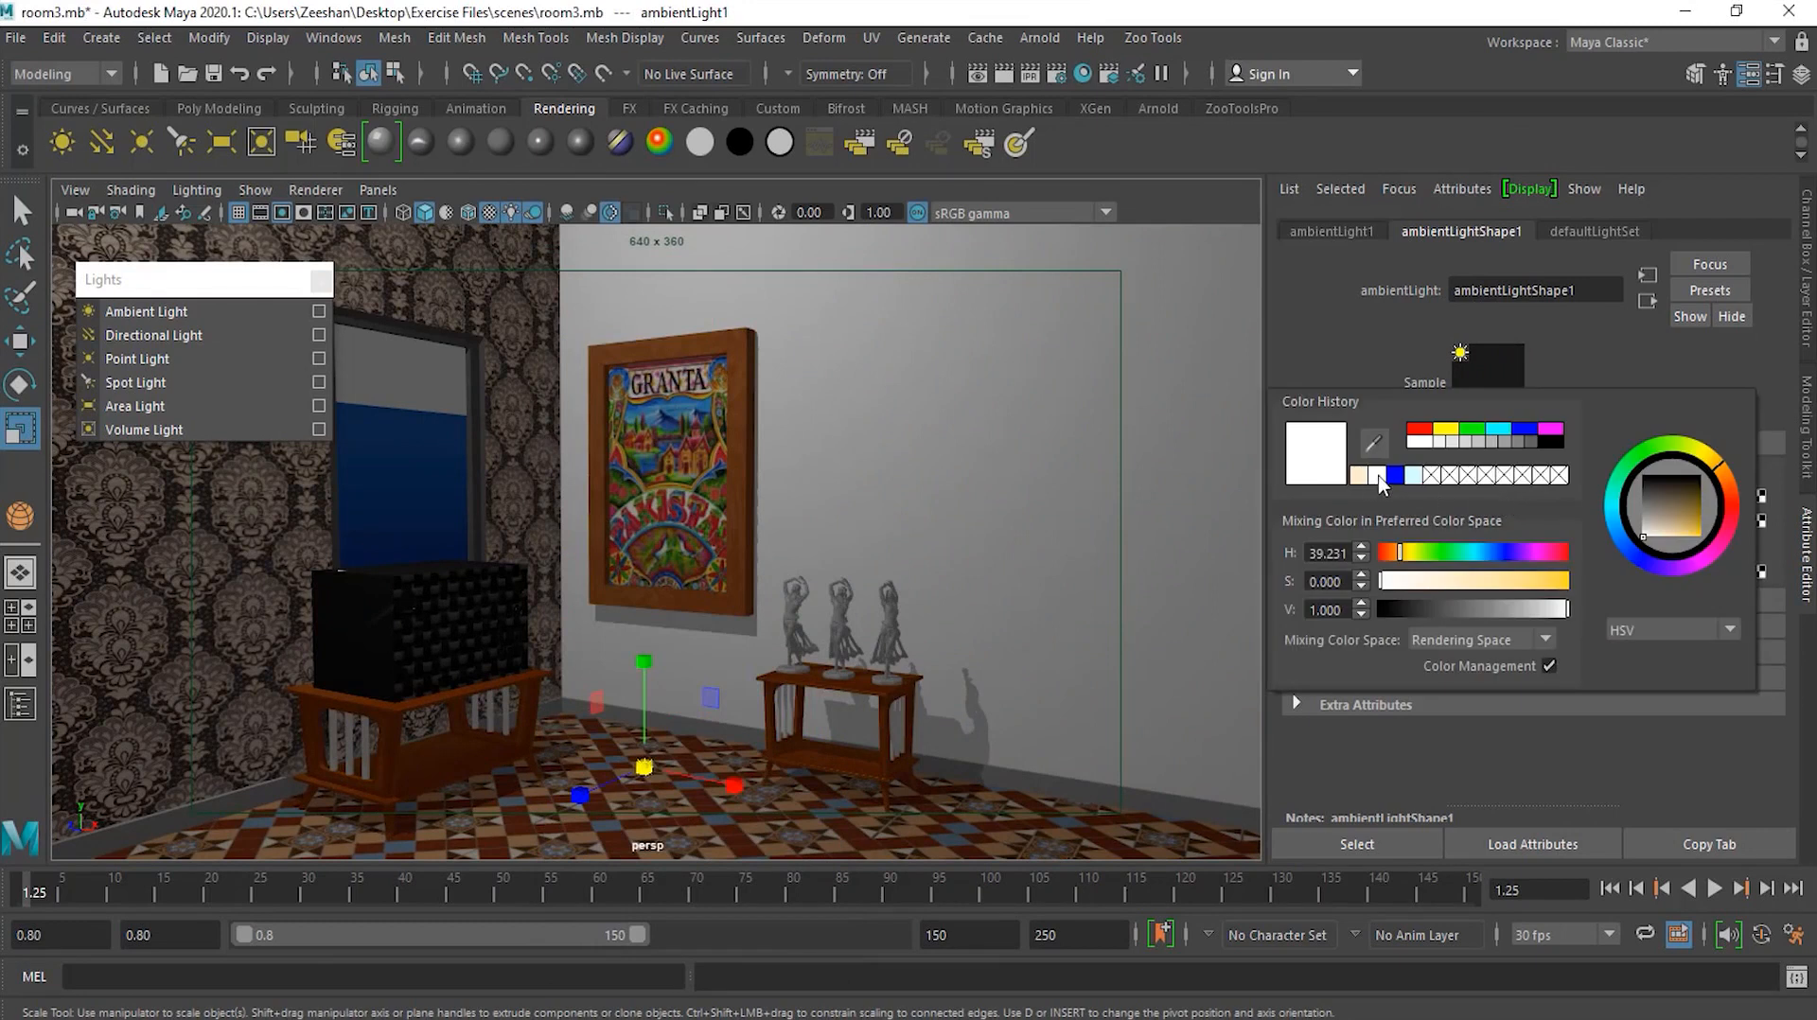
left_click(1491, 501)
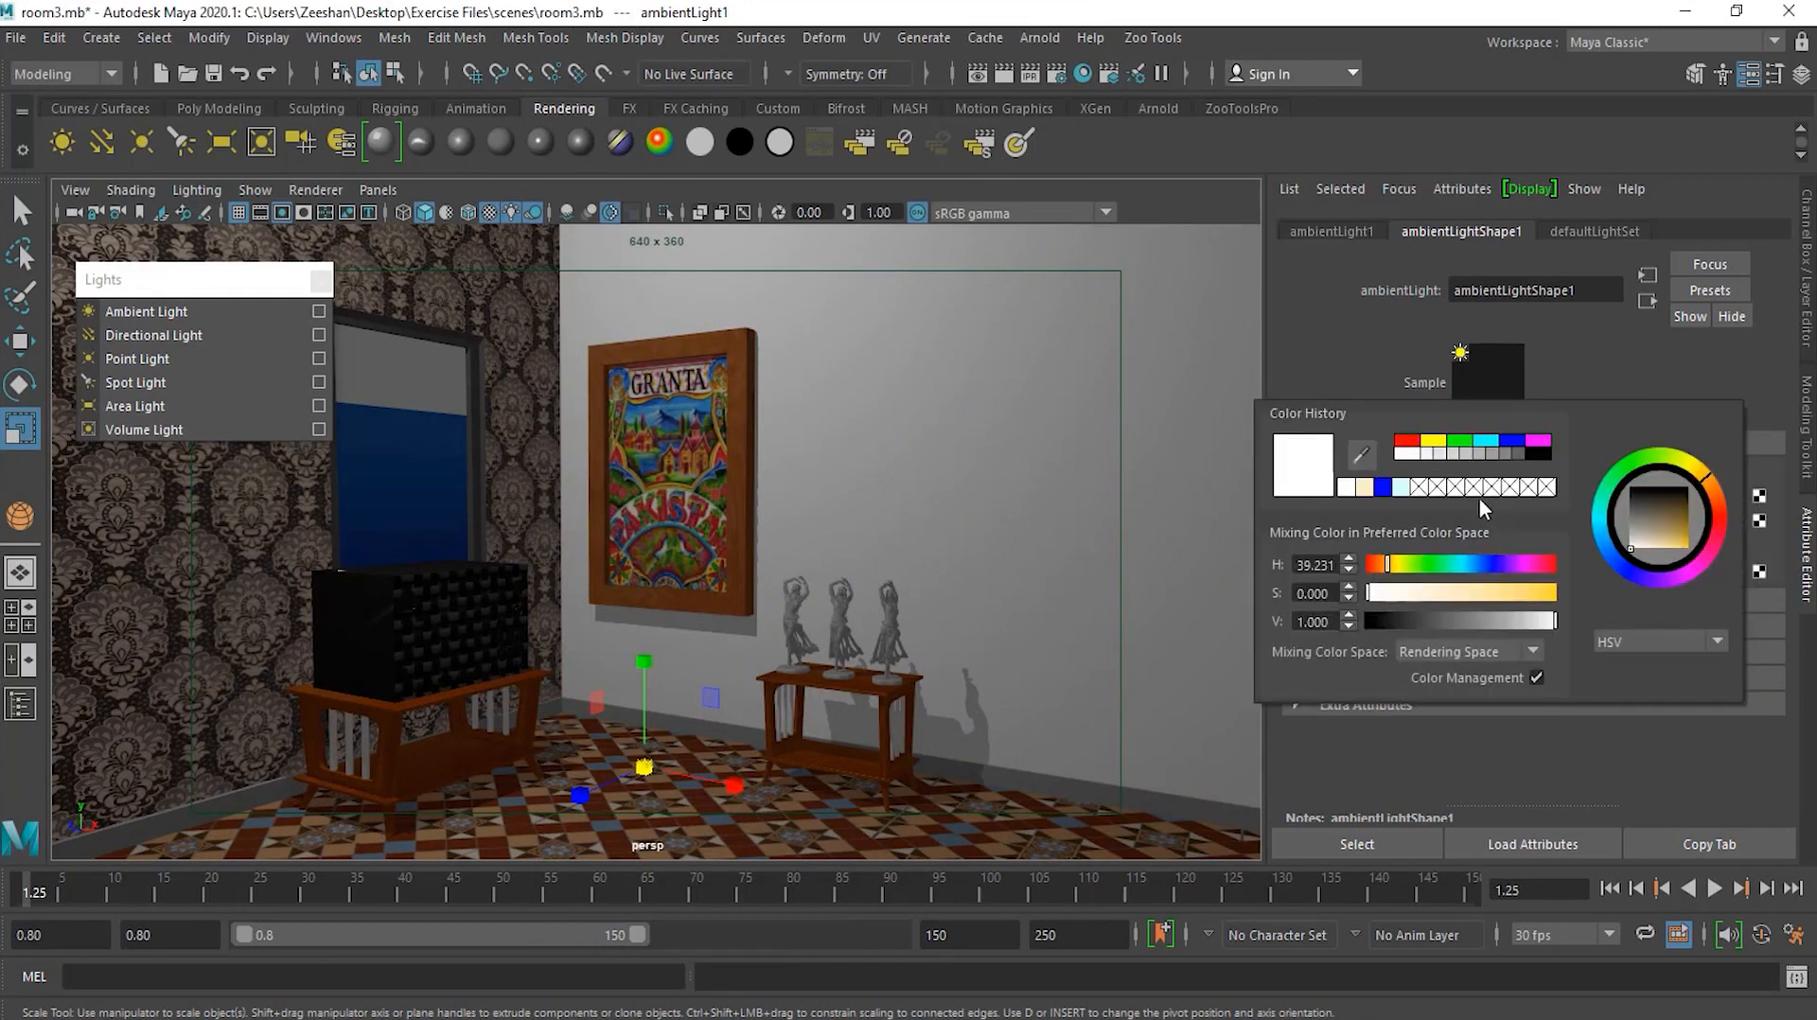
left_click(1366, 485)
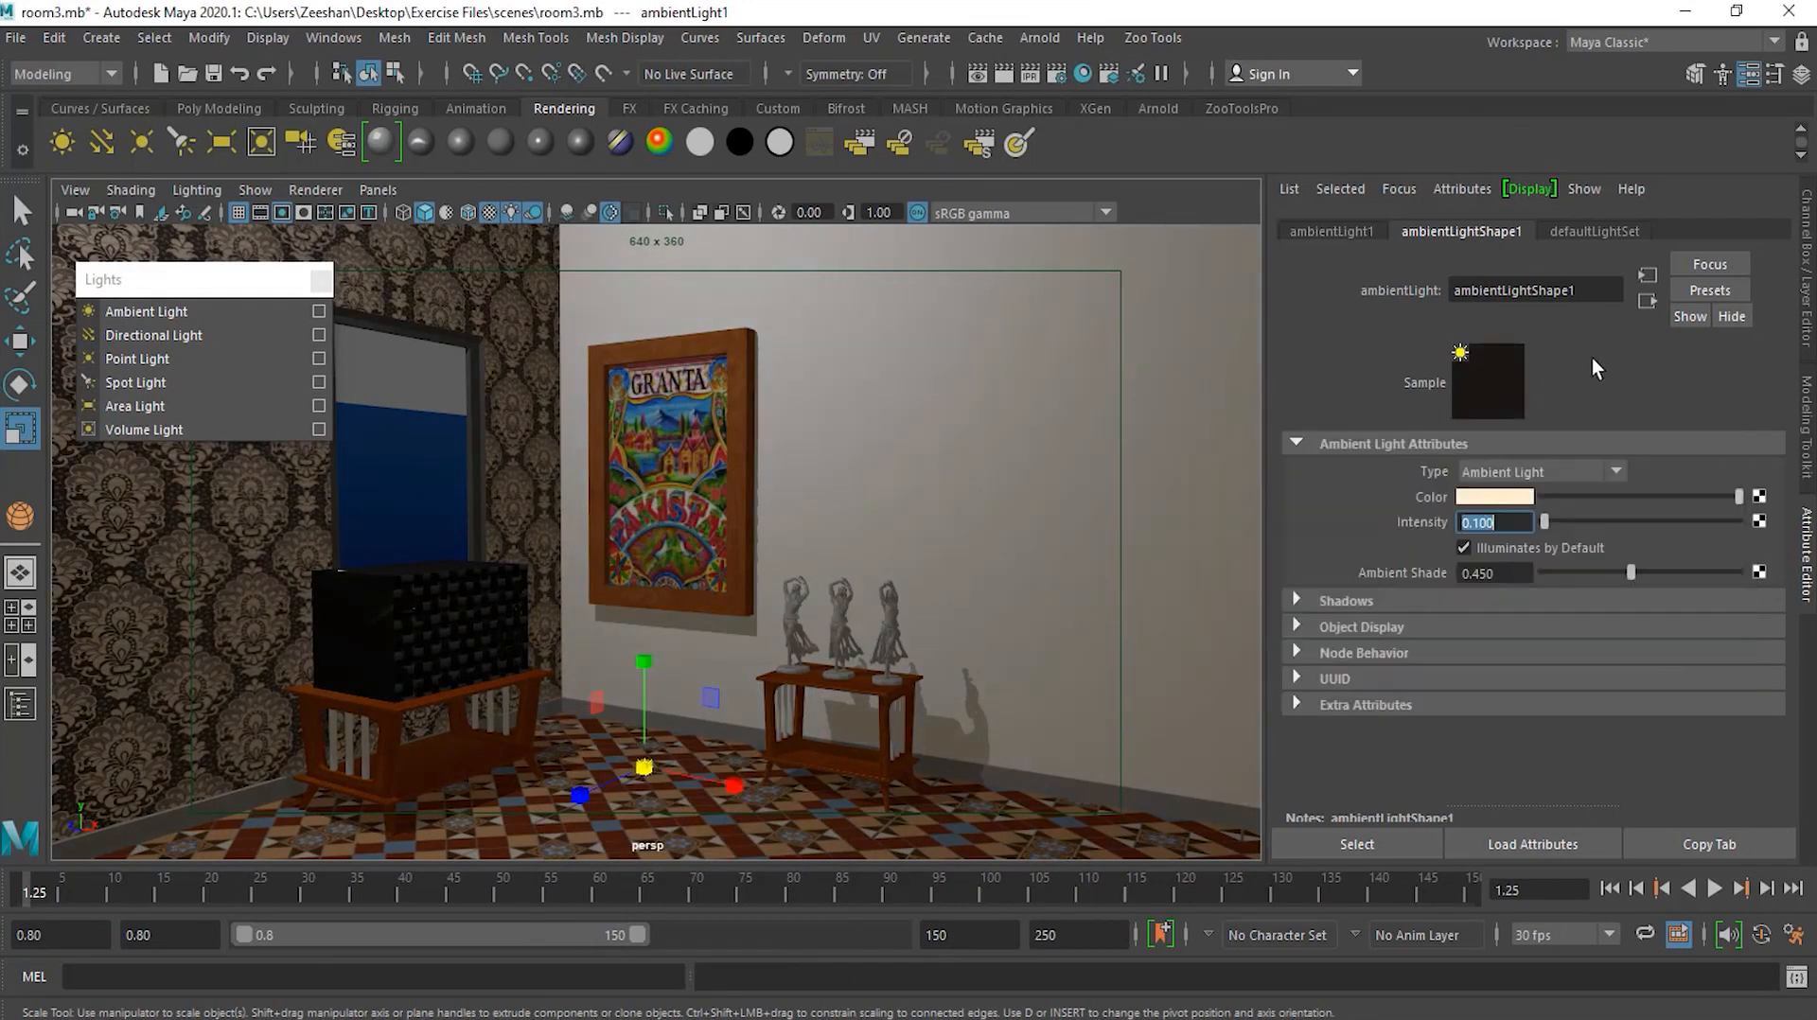
Try different Ambient Shade amounts on the ambient light, then set Ambient Shade to 0.45
left_click_drag(1626, 570, 1679, 571)
left_click(1613, 572)
left_click(1493, 573)
type(".45")
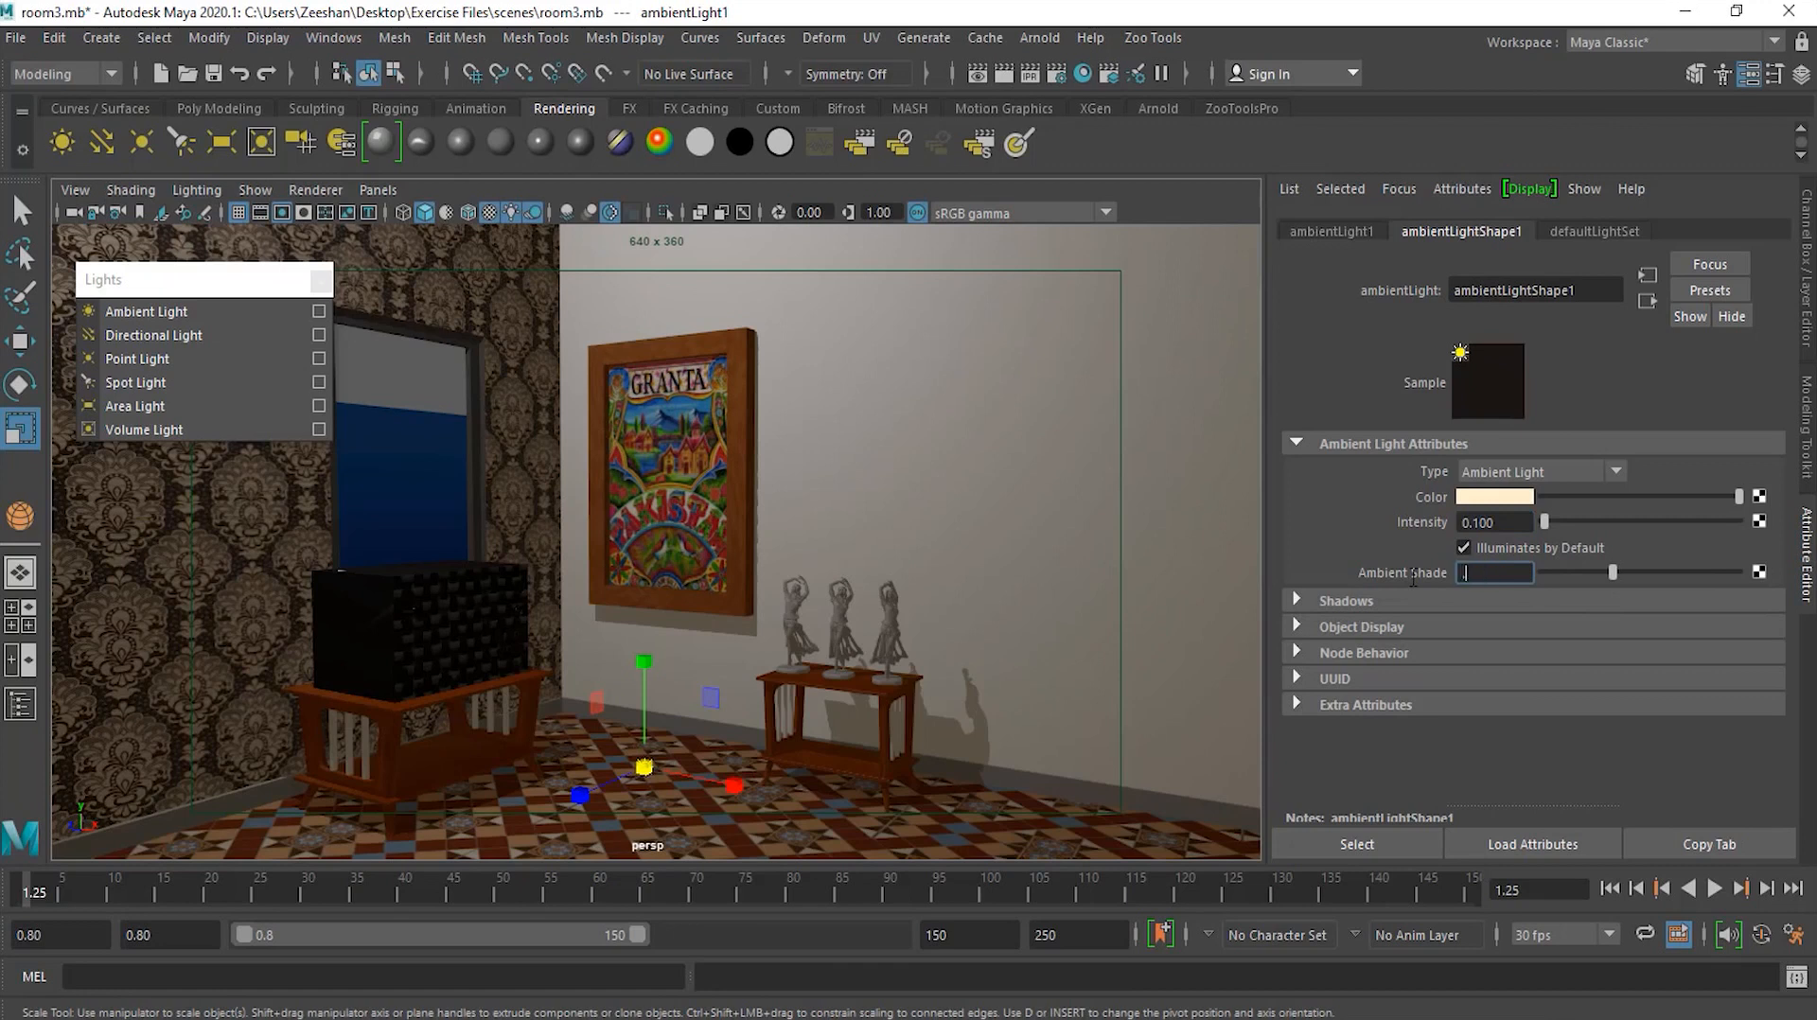
key("Return")
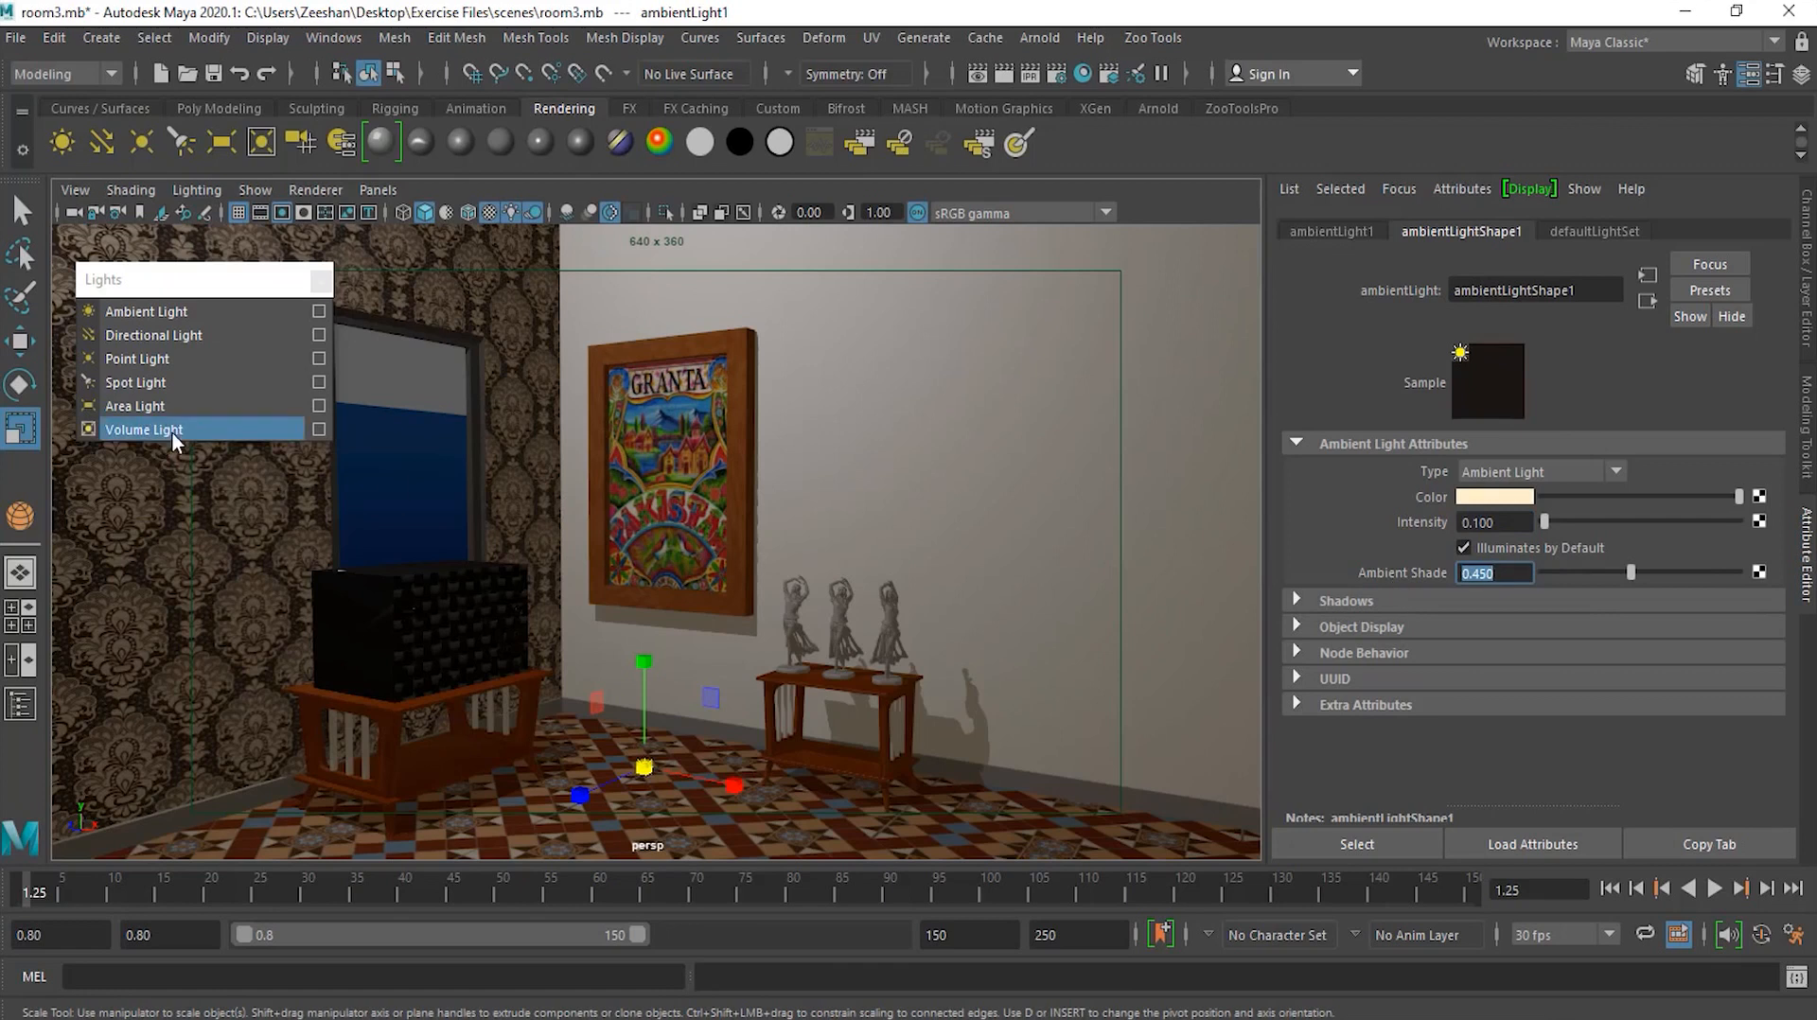
Delete the area light above the room and the ambient light on the floor
middle_click_drag(172, 432, 924, 552)
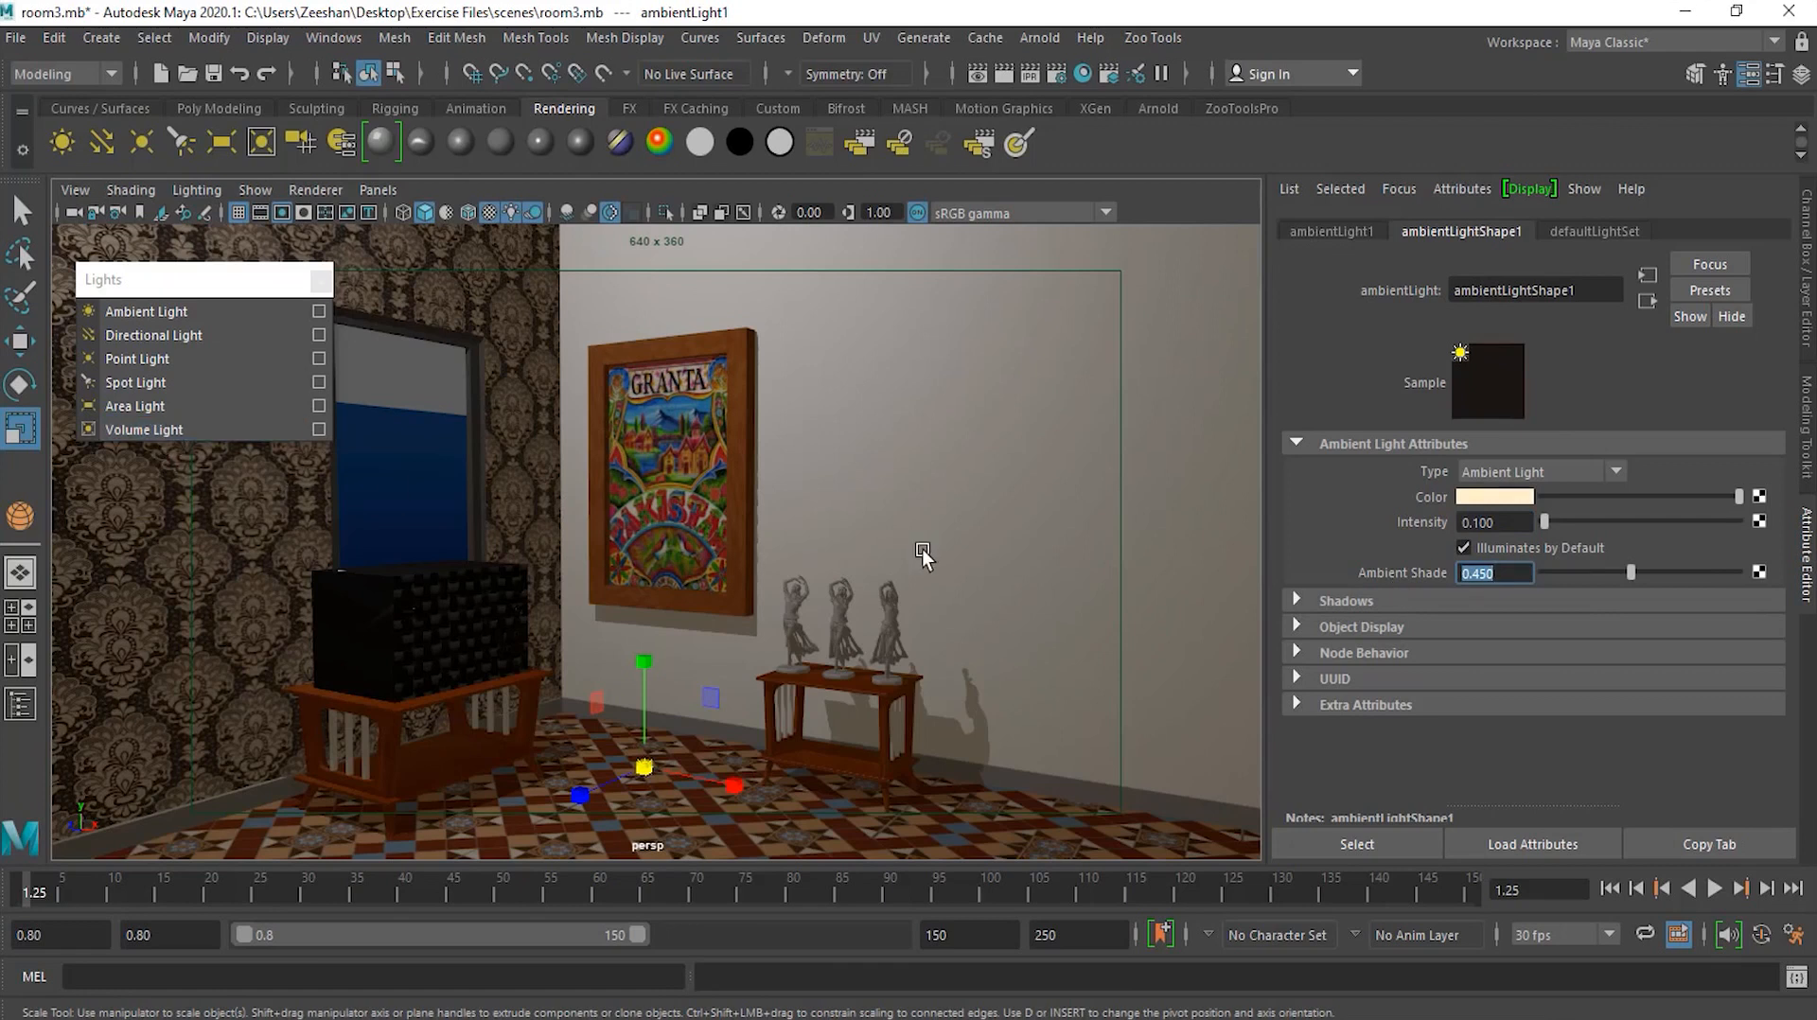
right_click_drag(935, 547, 539, 560, "alt")
left_click_drag(539, 561, 662, 490, "alt")
middle_click_drag(532, 366, 531, 369)
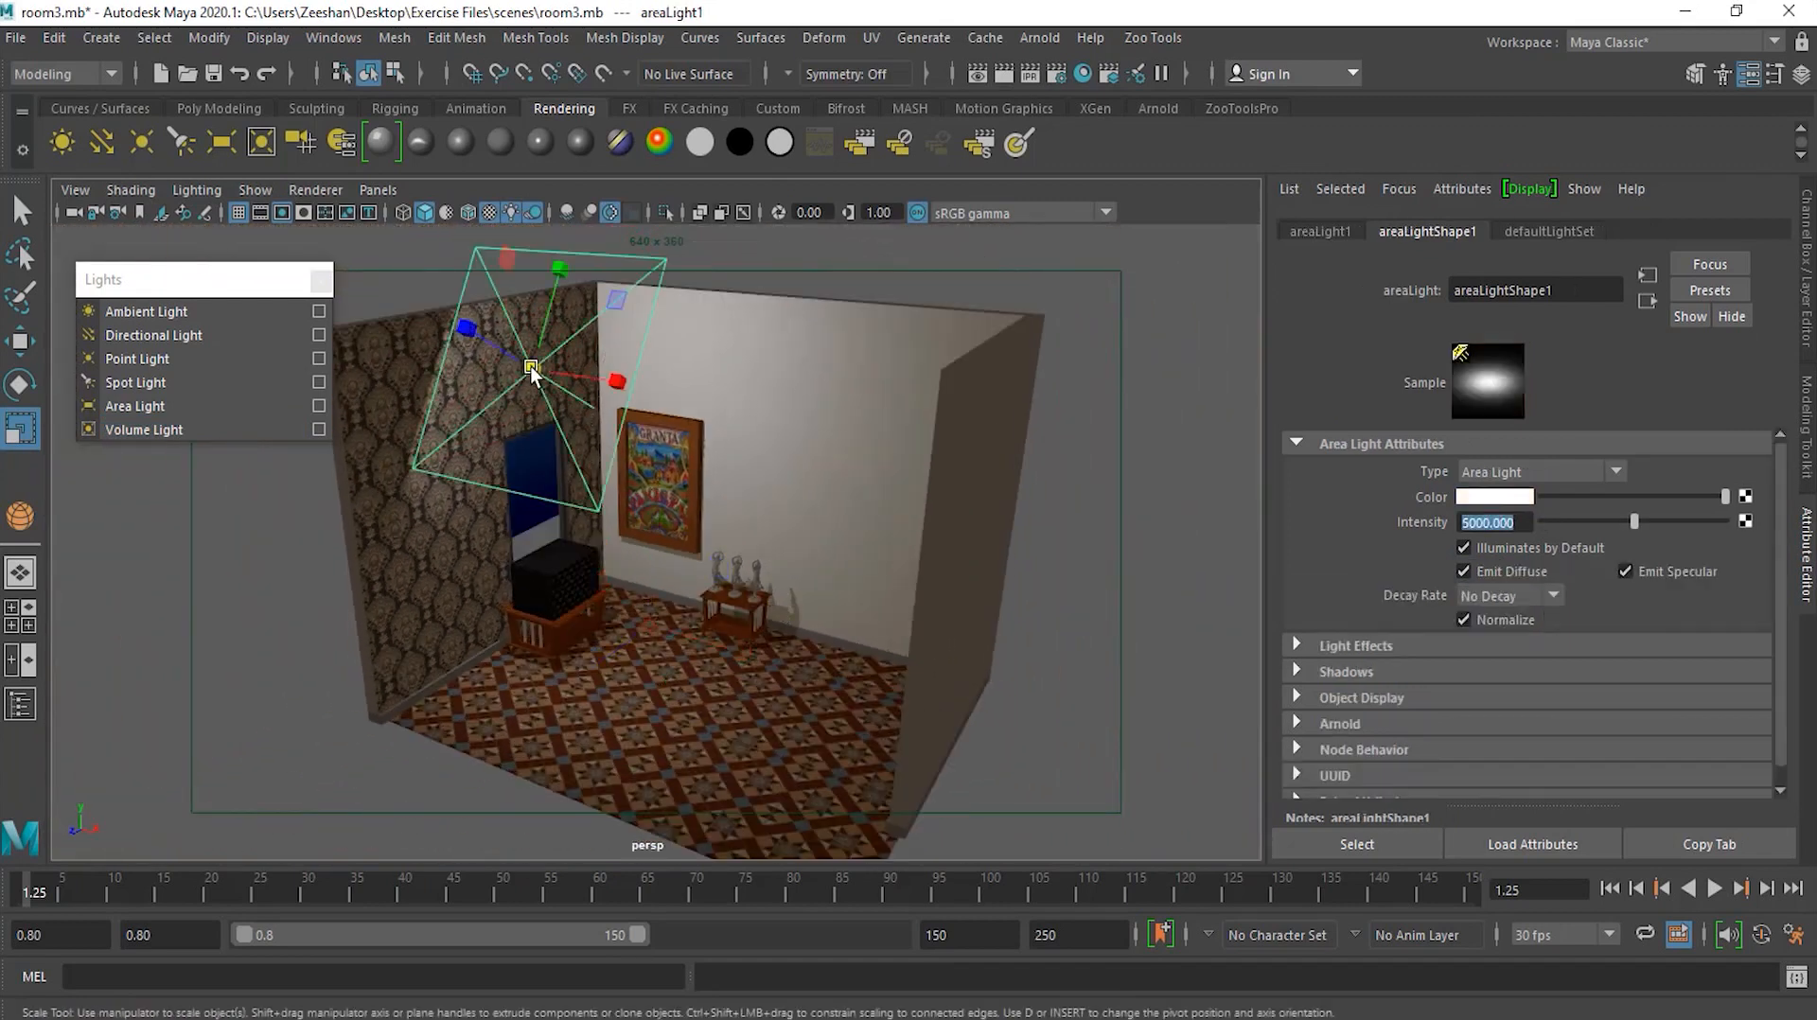
key("Delete")
middle_click_drag(662, 632, 757, 642)
key("Delete")
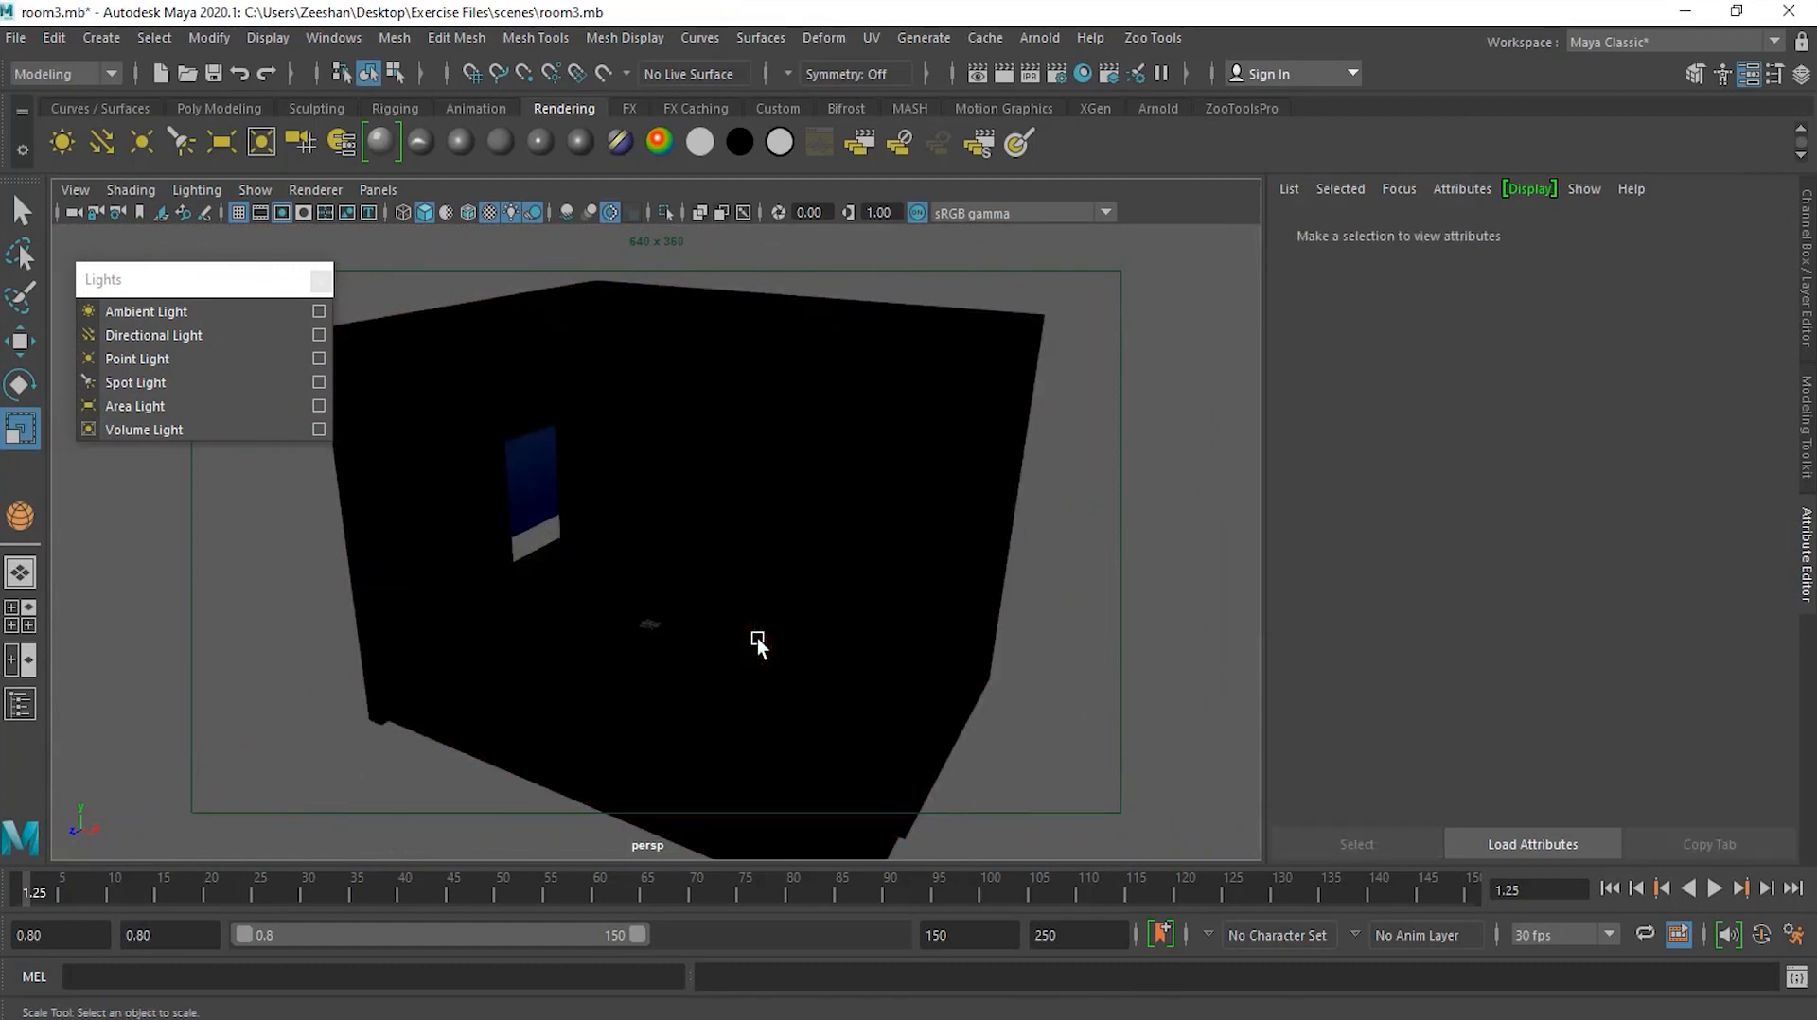
Add a volume light, raise it above the room to about 14.5 ft, and shift it horizontally near the back corner
left_click(173, 430)
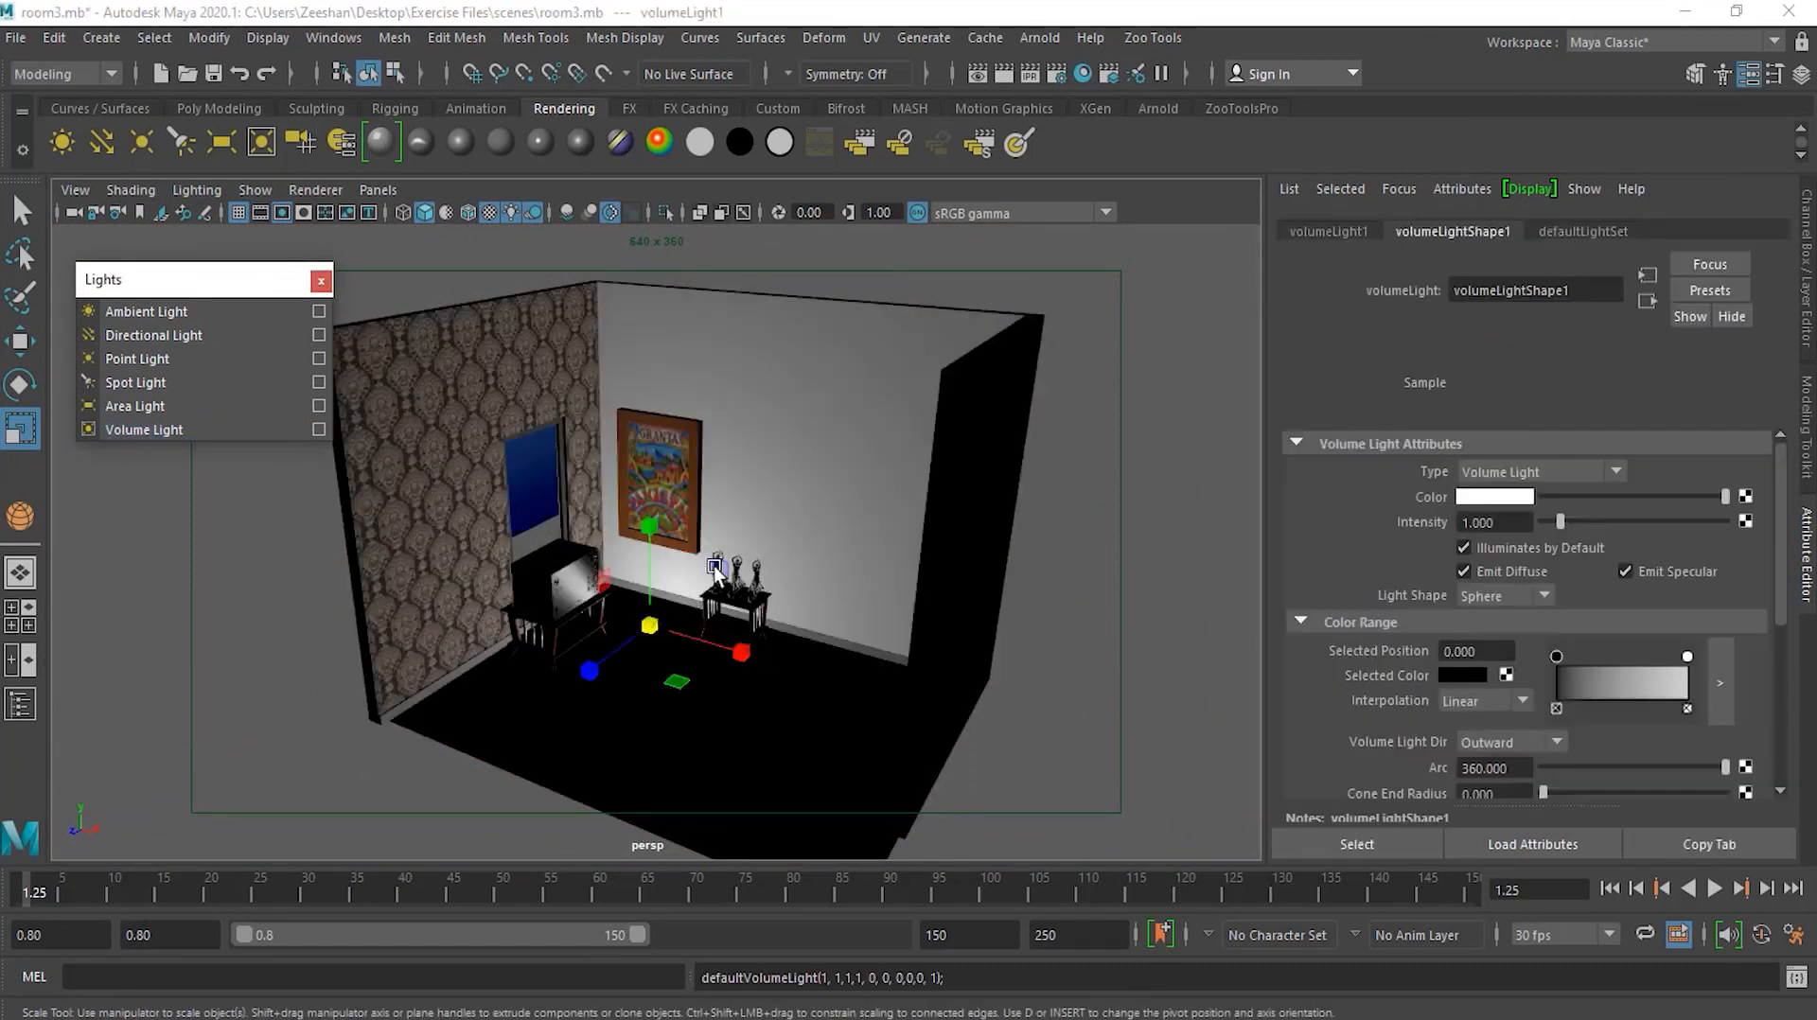
left_click(34, 350)
left_click_drag(662, 541, 687, 189)
left_click_drag(756, 360, 589, 662, "alt")
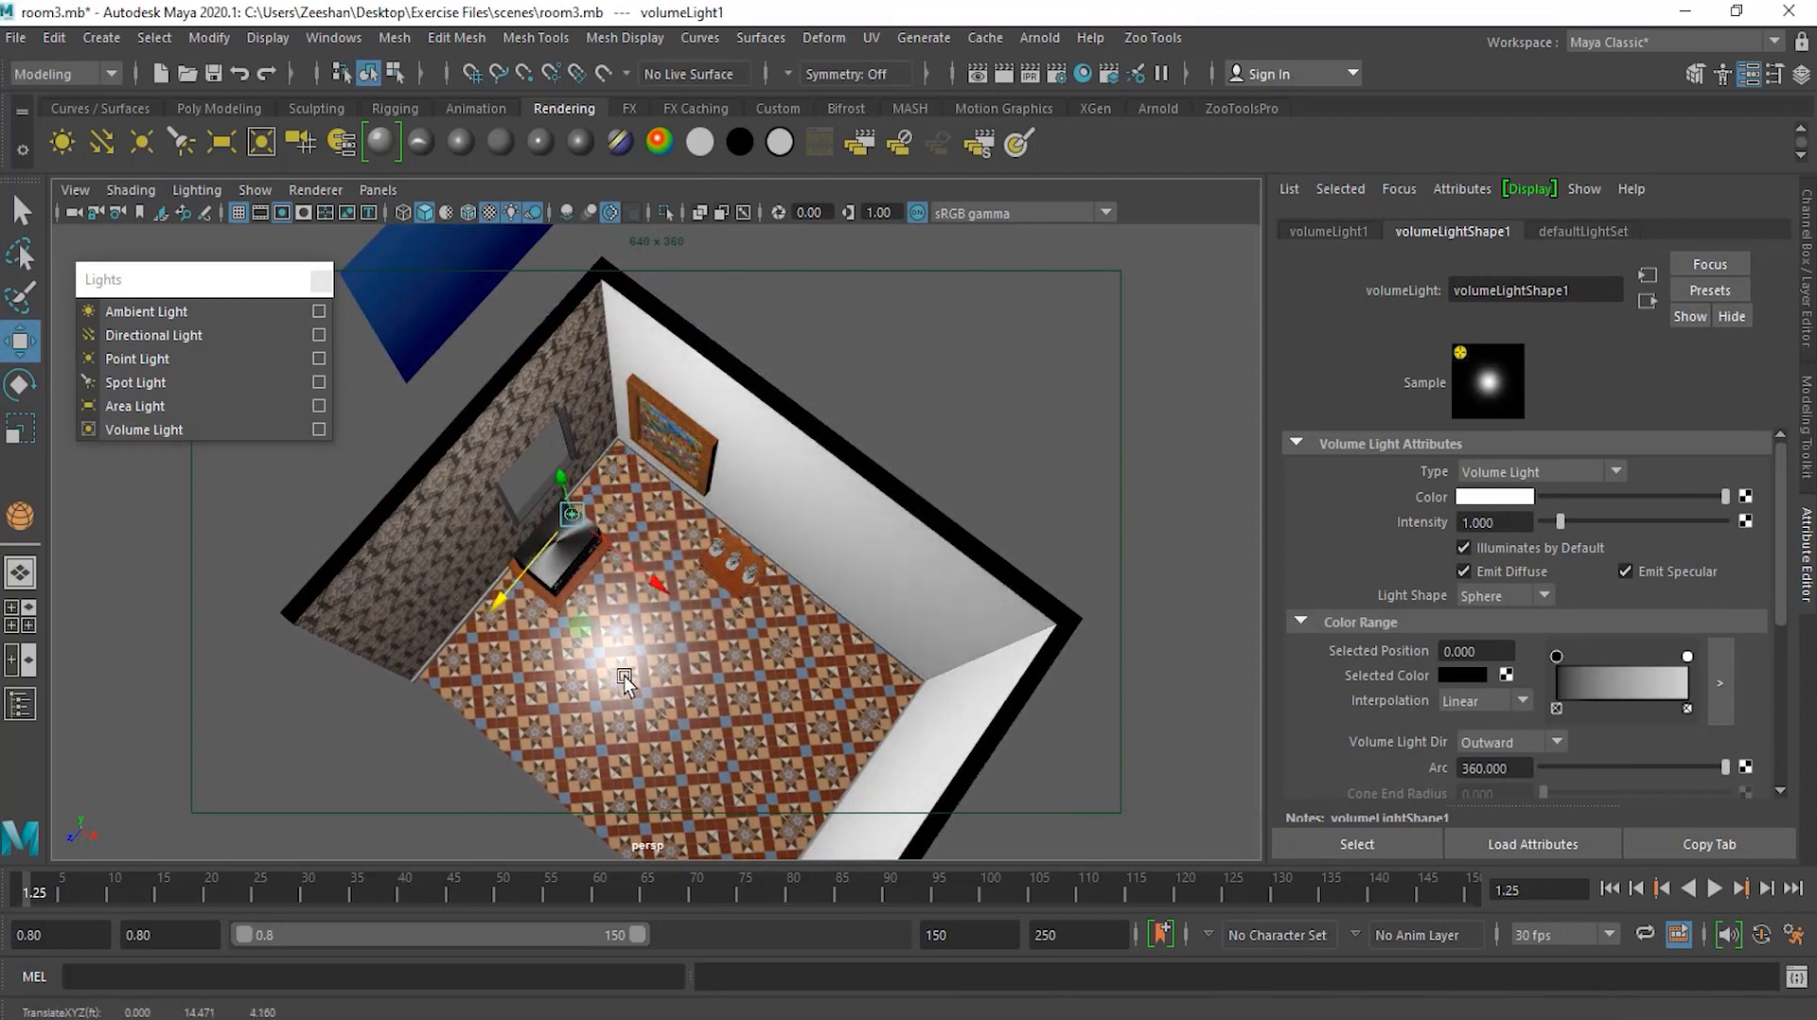
left_click_drag(655, 577, 616, 573)
scroll(722, 547, "up", 3)
left_click_drag(734, 541, 795, 502, "alt")
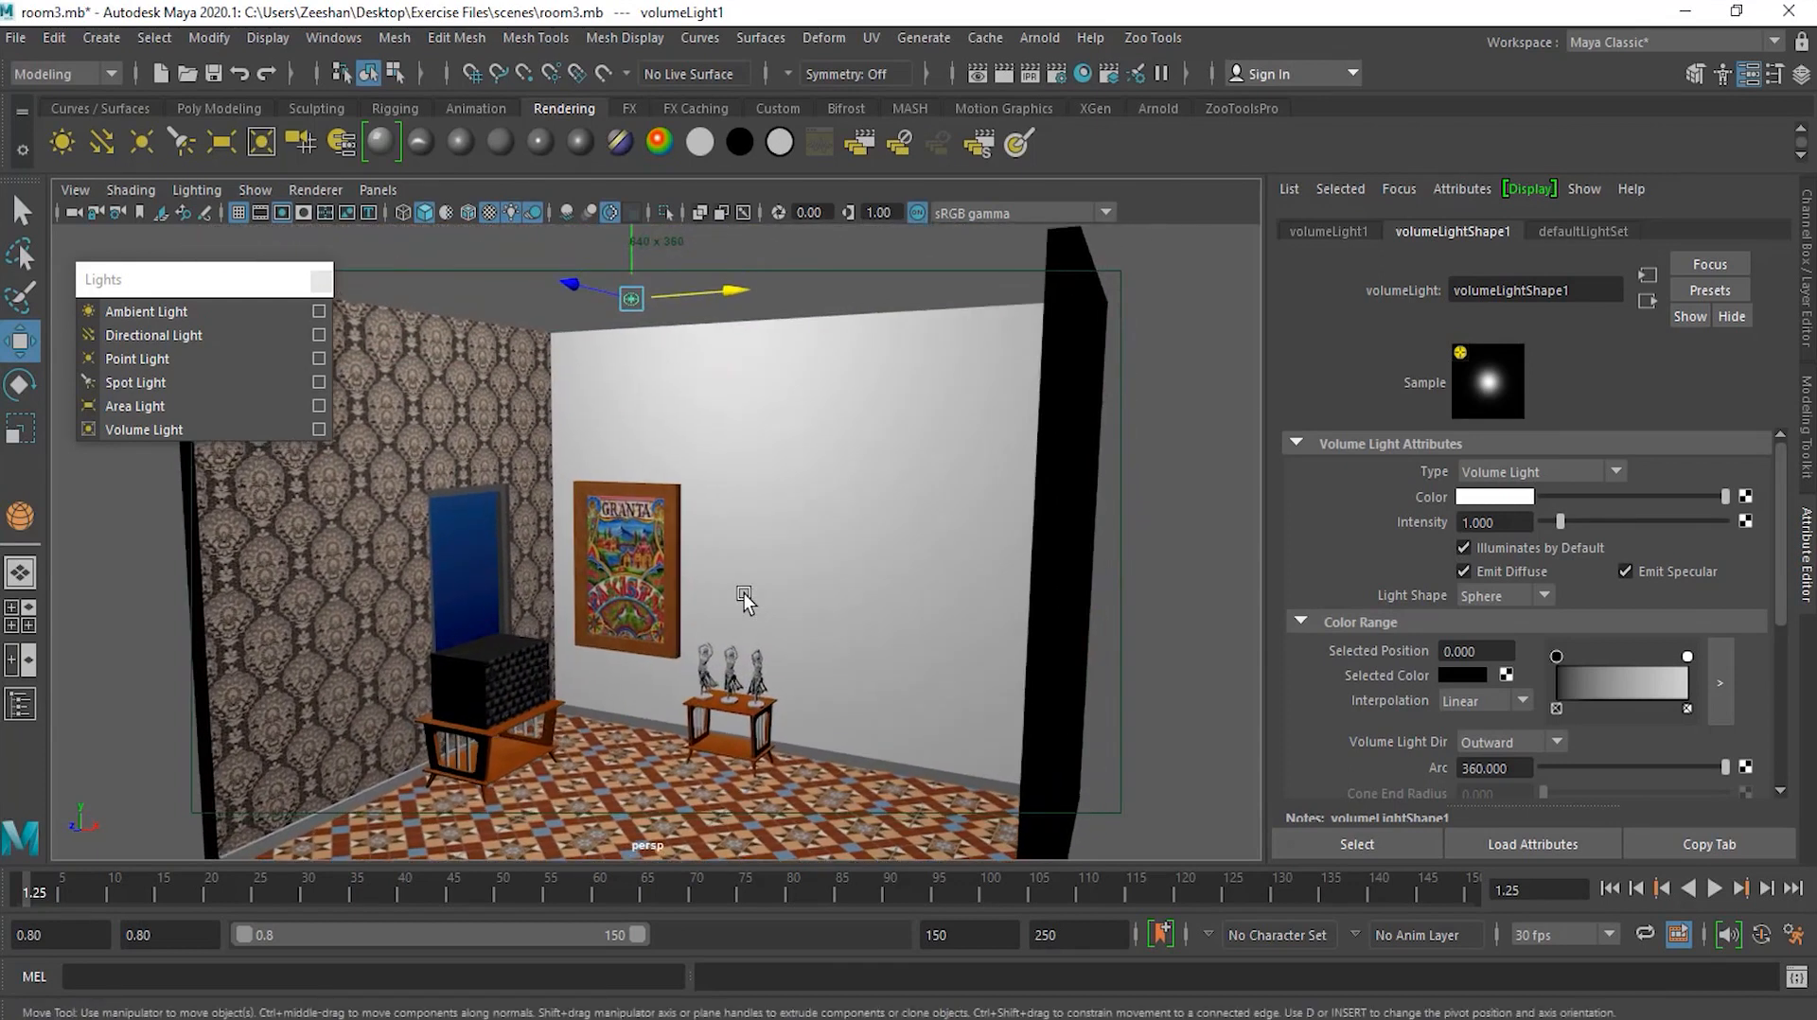
Set the volume light's intensity to about 0.949 and scale the light up uniformly
mouse_move(1559, 520)
left_mouse_down()
mouse_move(1599, 520)
mouse_move(1559, 521)
left_mouse_up()
left_click(33, 441)
left_click_drag(631, 299, 803, 357)
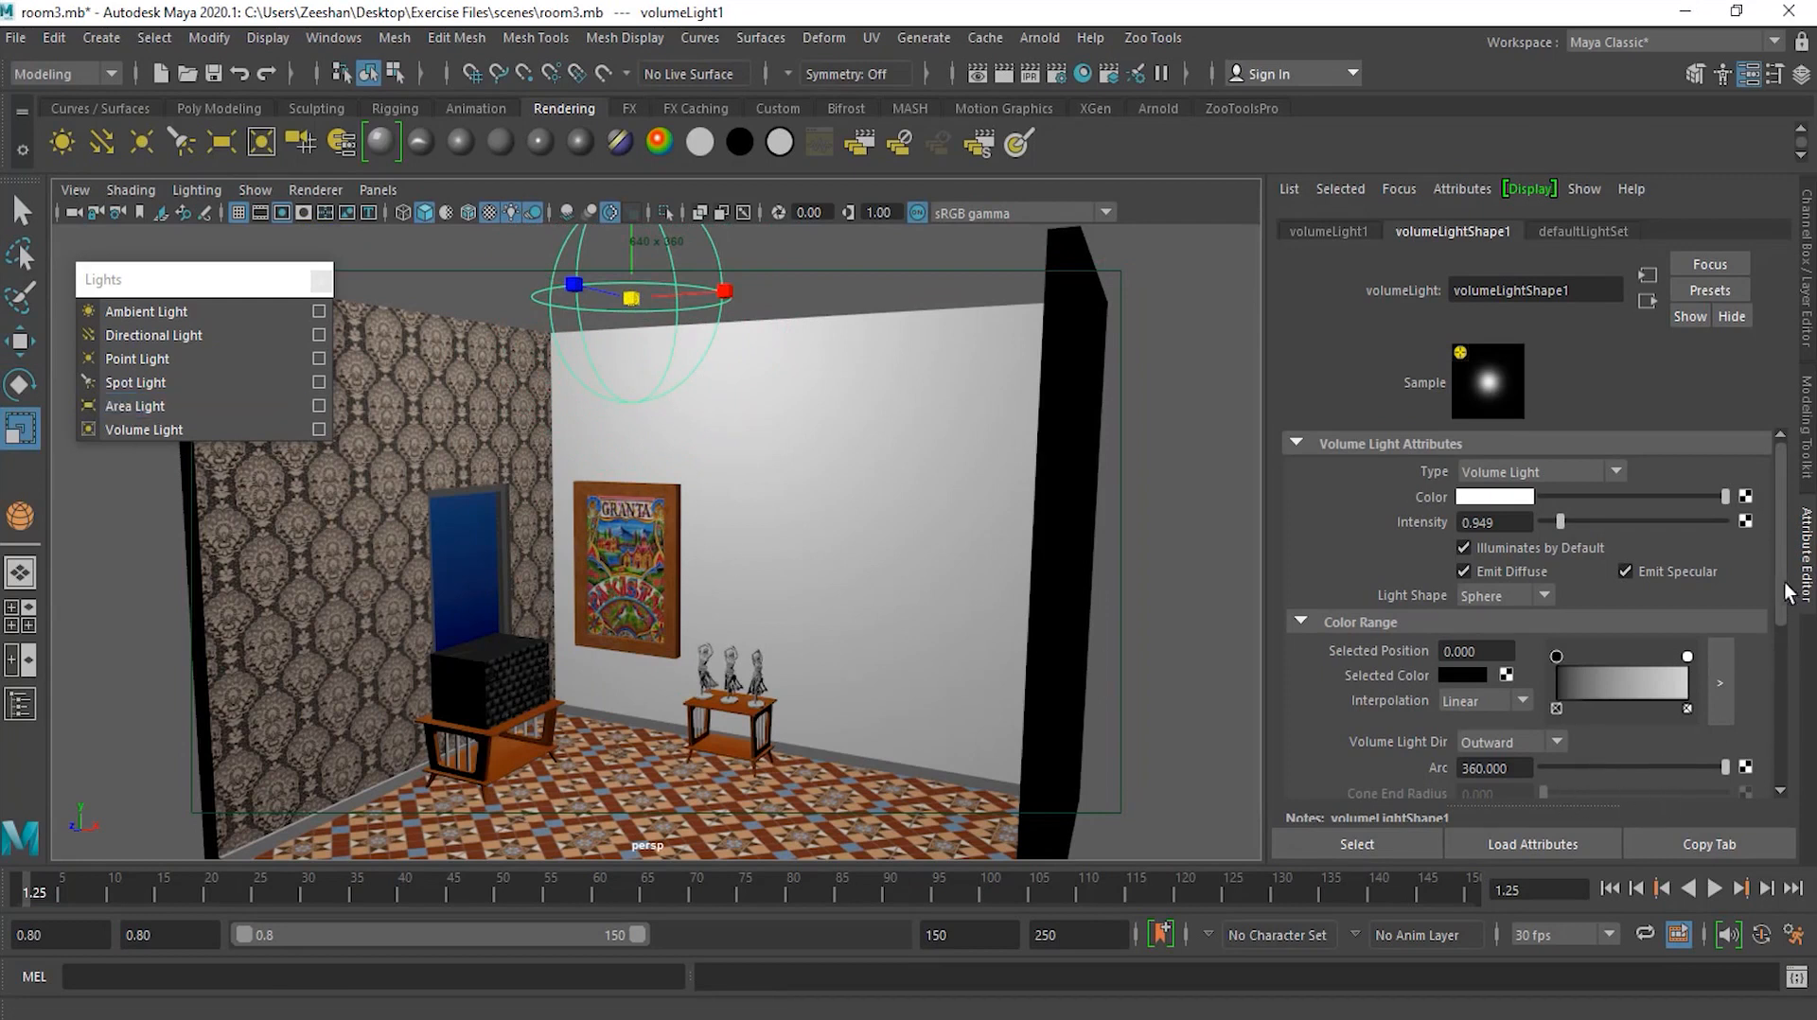
Try the Box, Cylinder and Cone light shapes on the volume light, then return it to Sphere
scroll(1788, 604, "down", 1)
scroll(1788, 605, "down", 2)
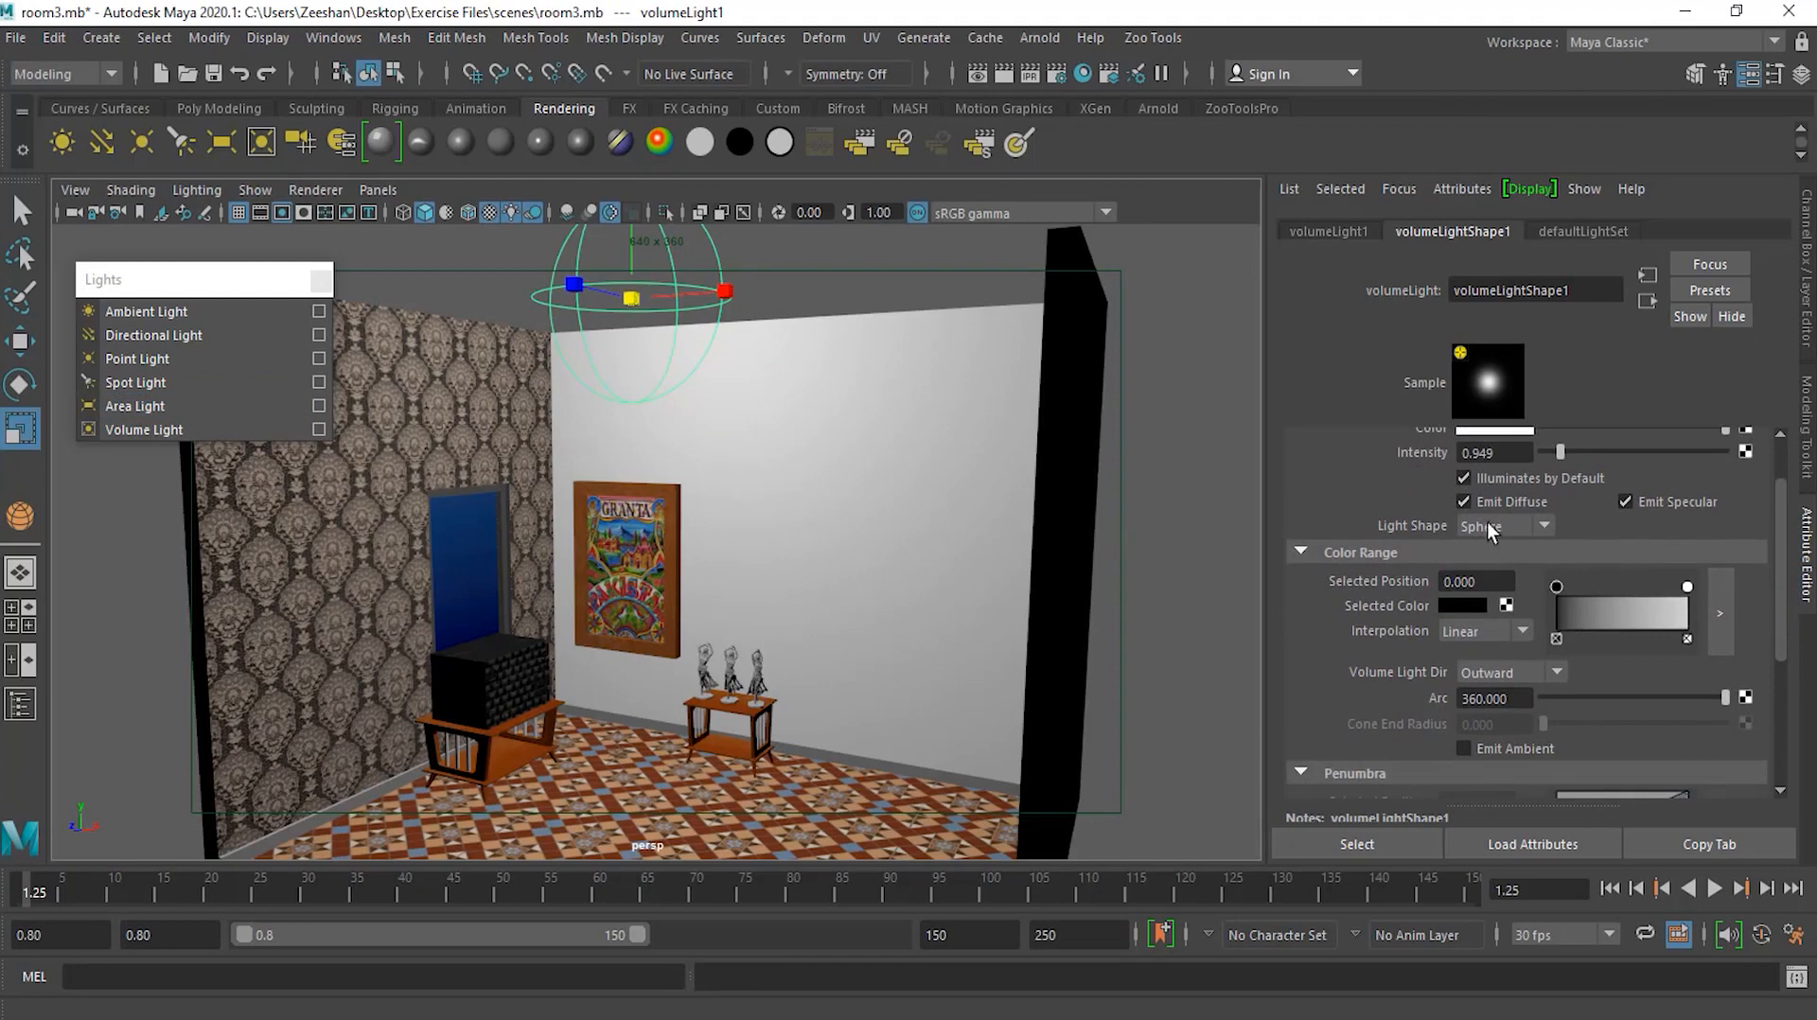
left_click(1529, 524)
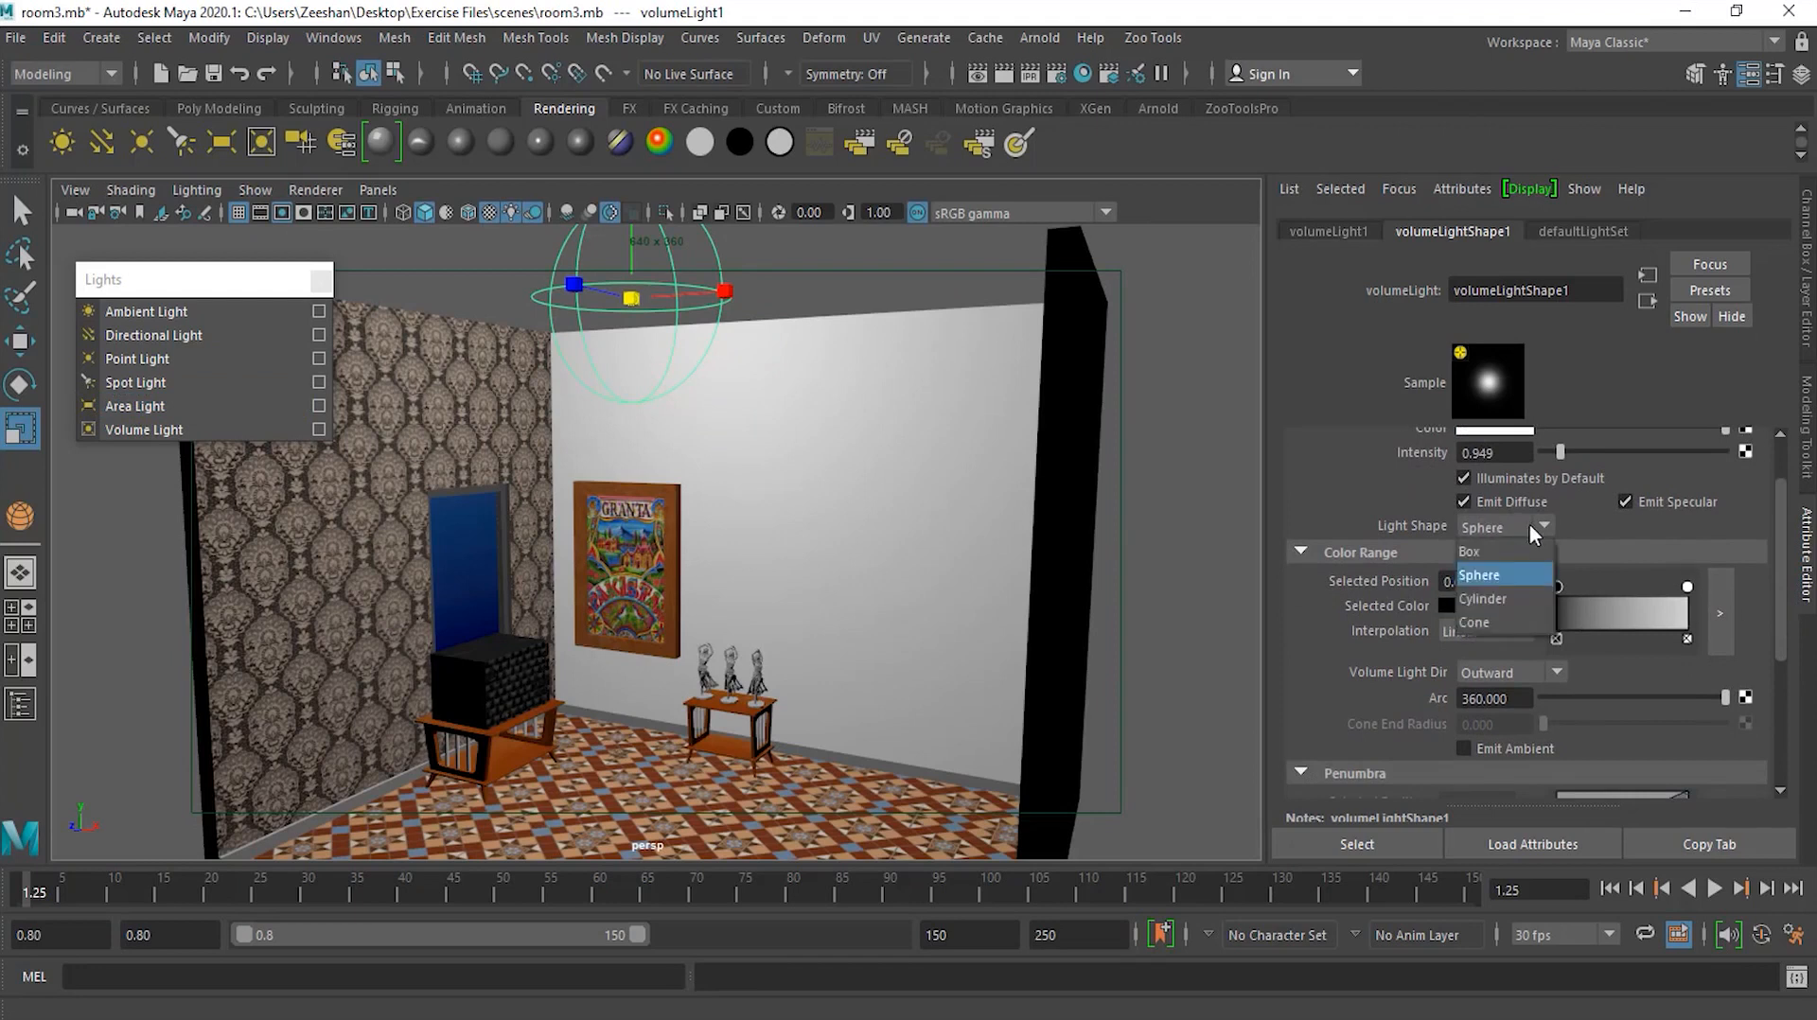
left_click(1504, 555)
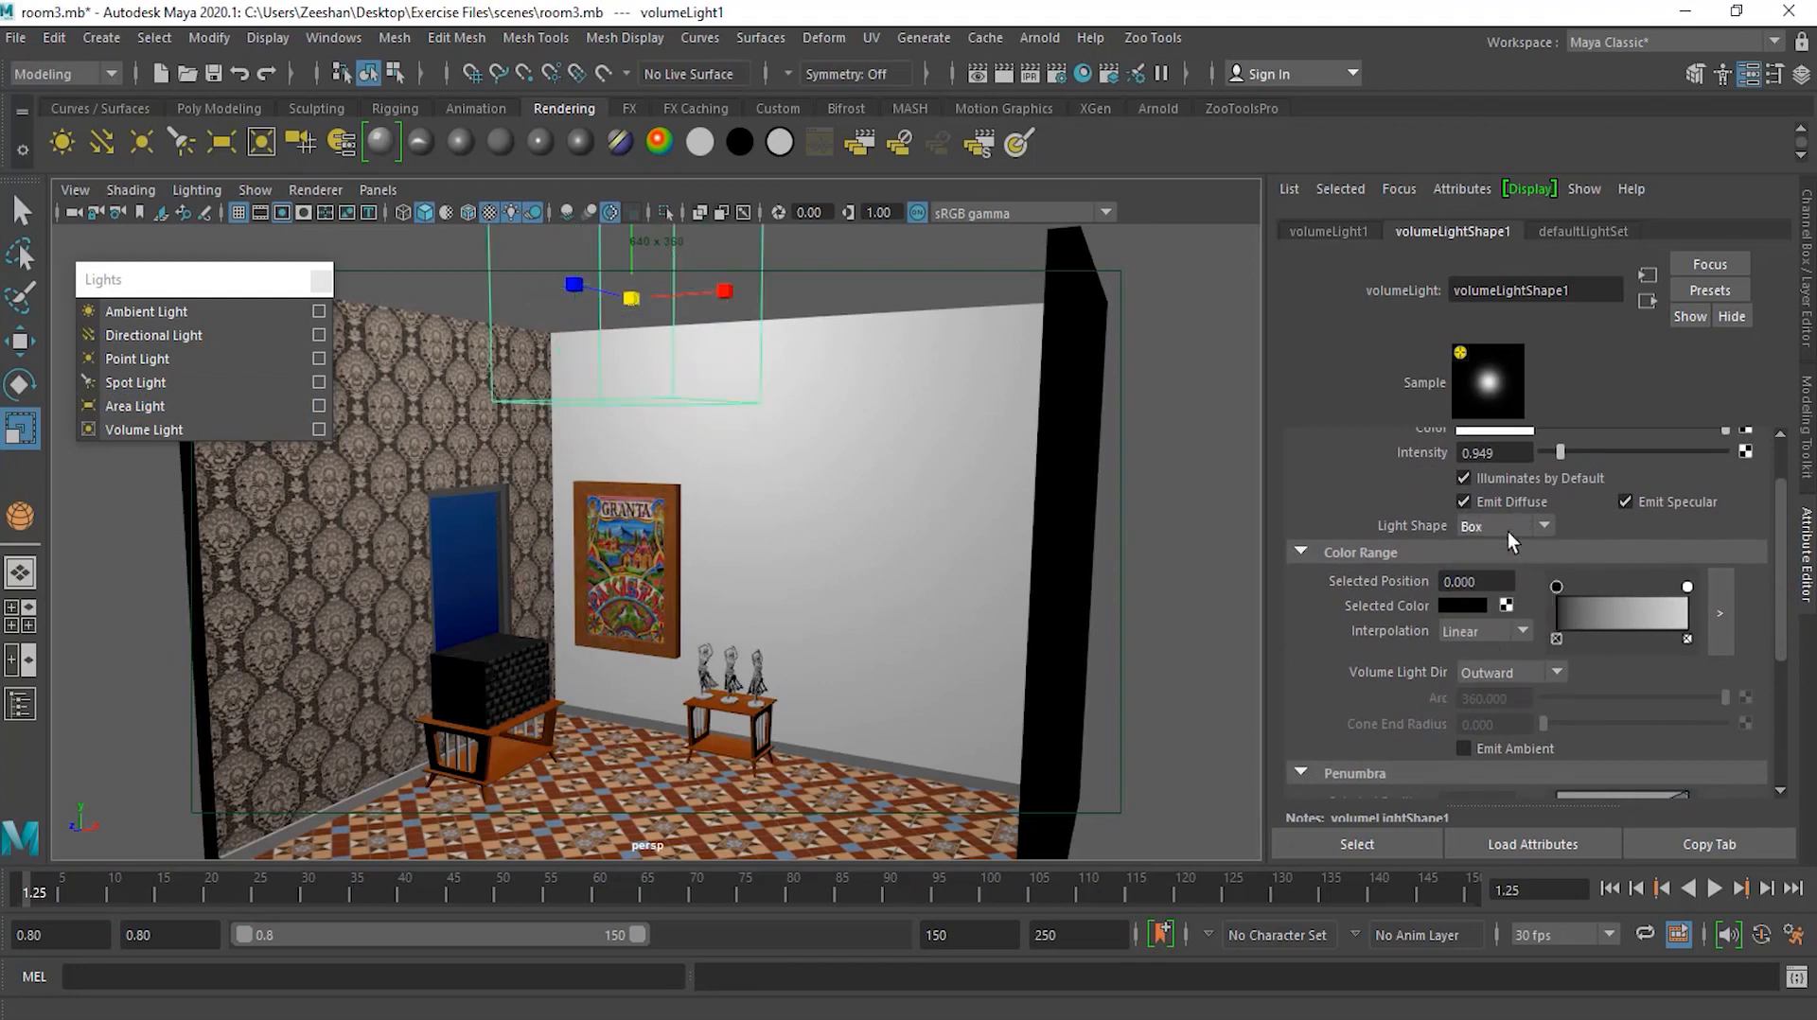
left_click(1506, 526)
left_click(1504, 600)
left_click(1508, 523)
left_click(1514, 525)
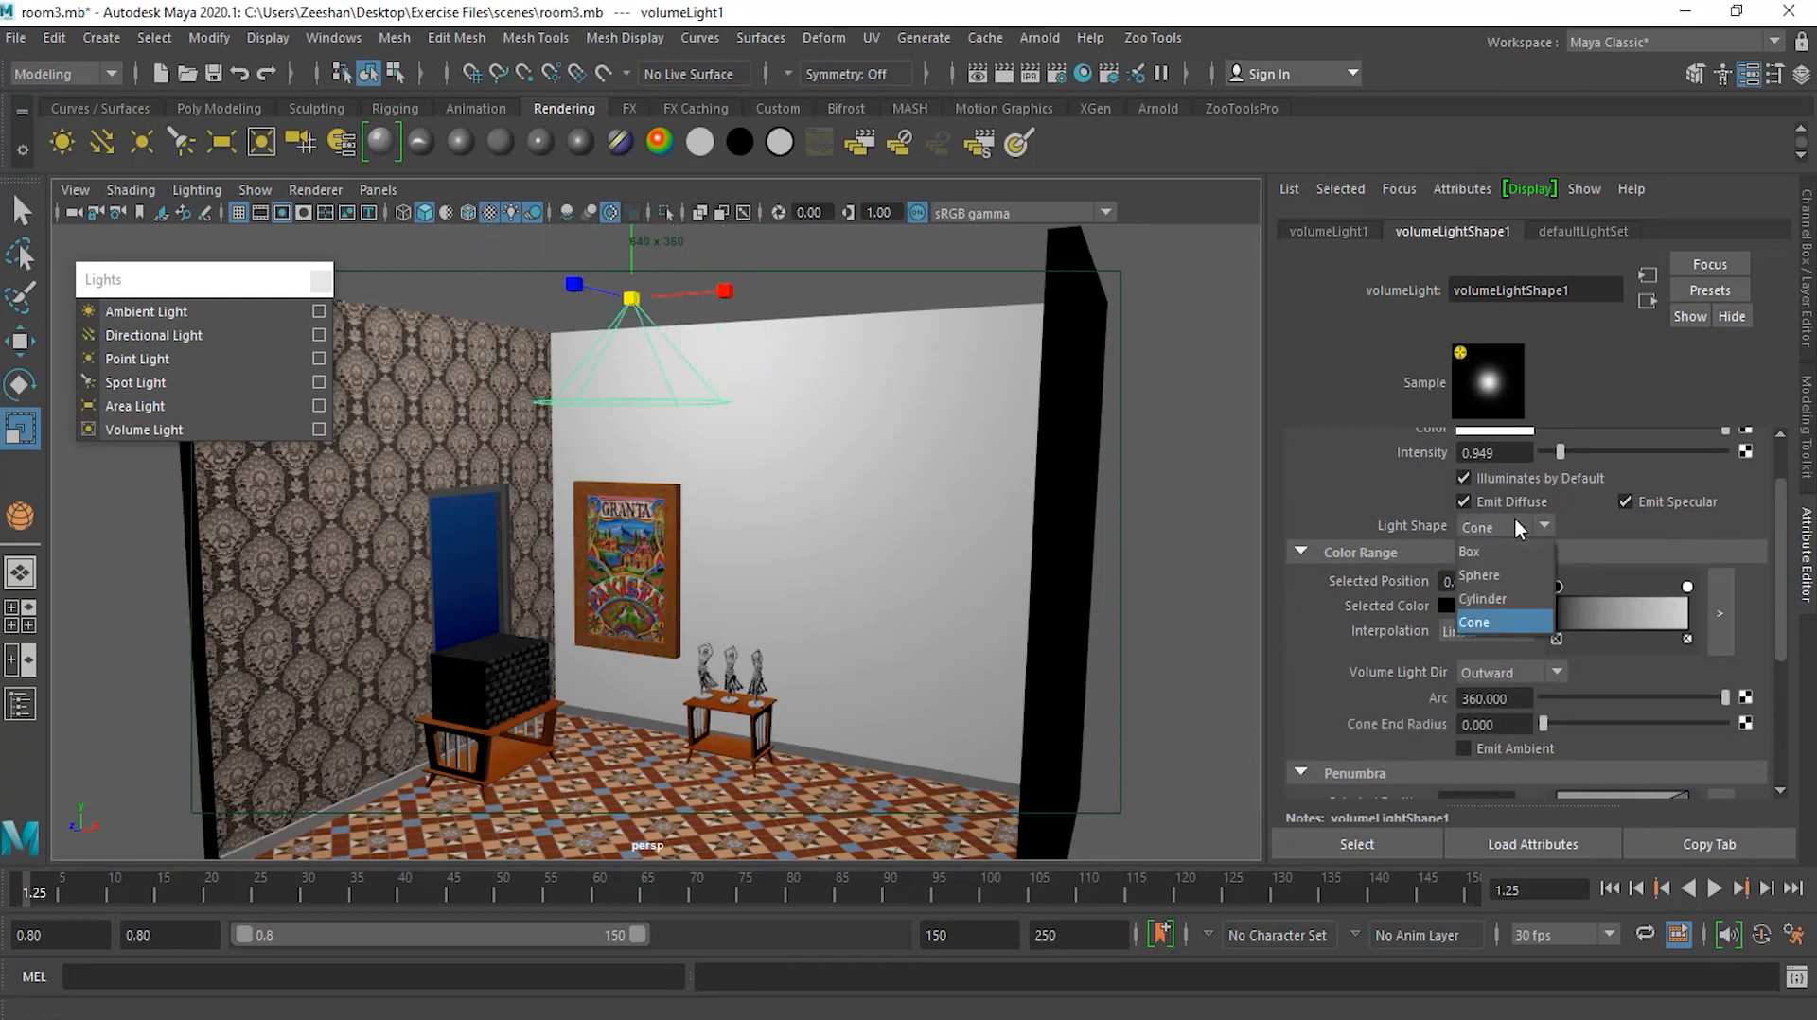
left_click(1507, 573)
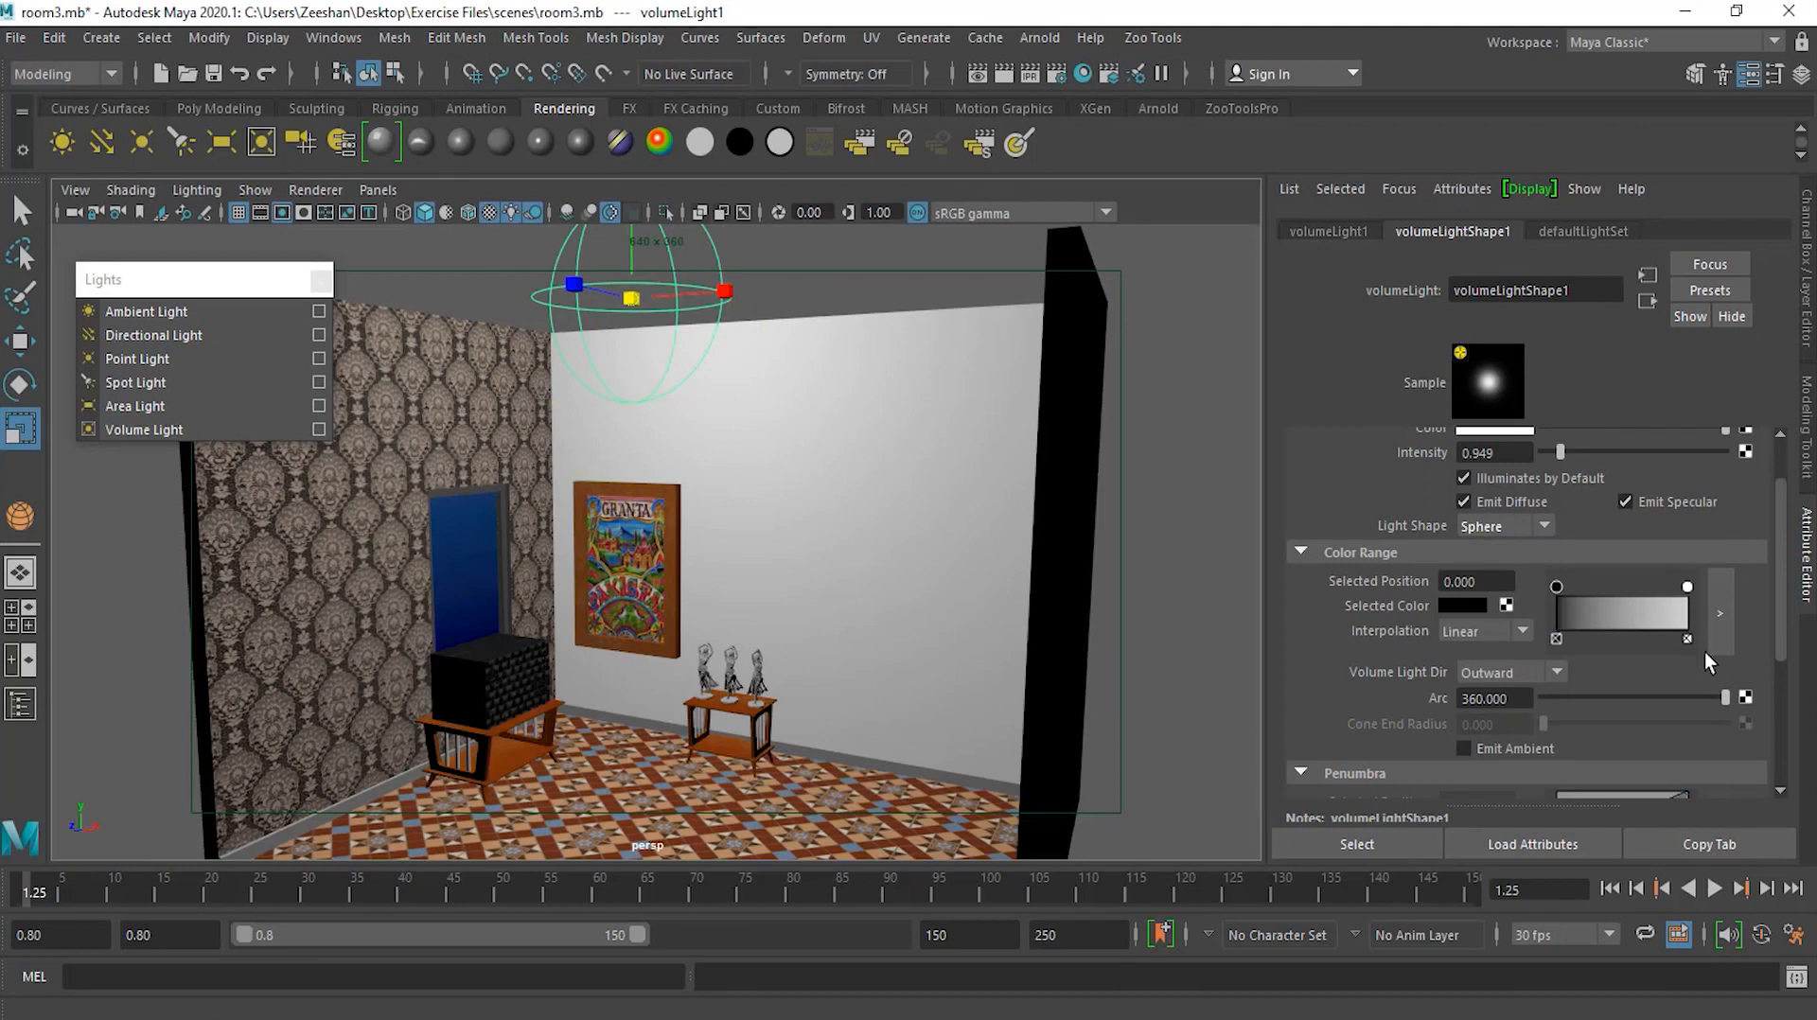
Toggle Emit Ambient on and off, then try the other color range interpolations, including Smooth, and return to Linear
left_click(1542, 748)
left_click(1541, 749)
left_click_drag(1786, 638, 1785, 659)
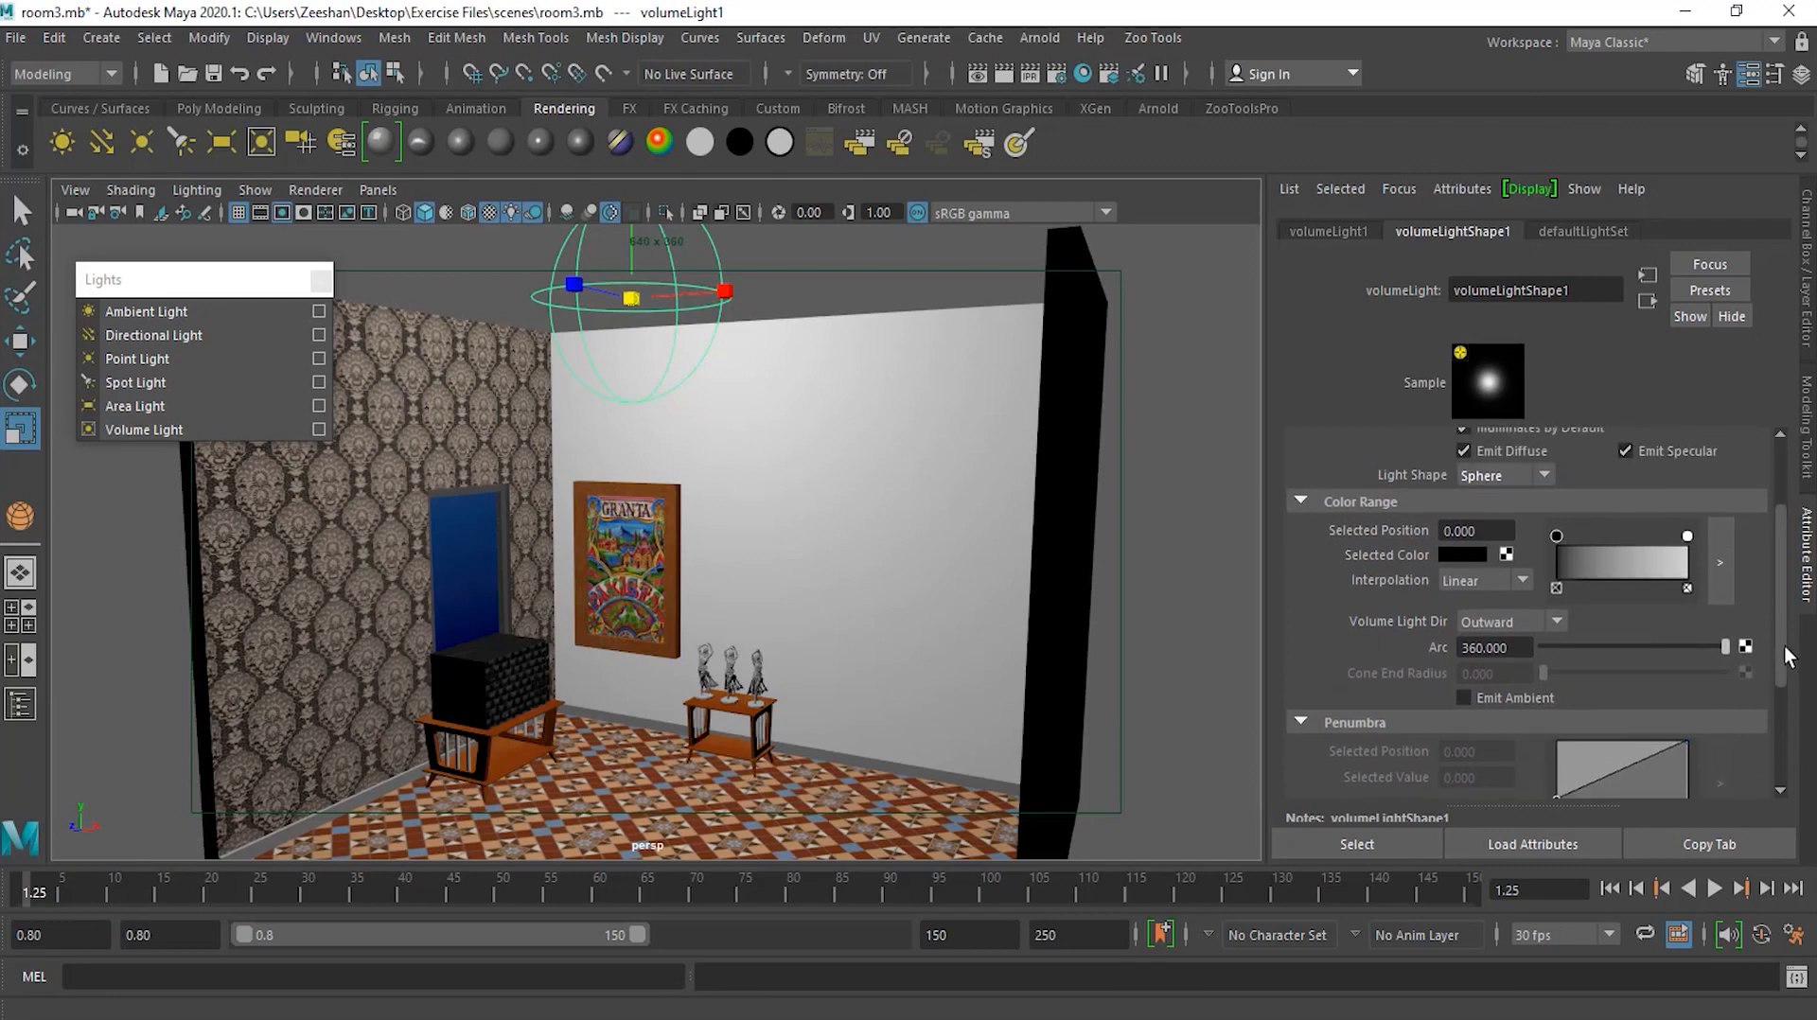
left_click(1455, 577)
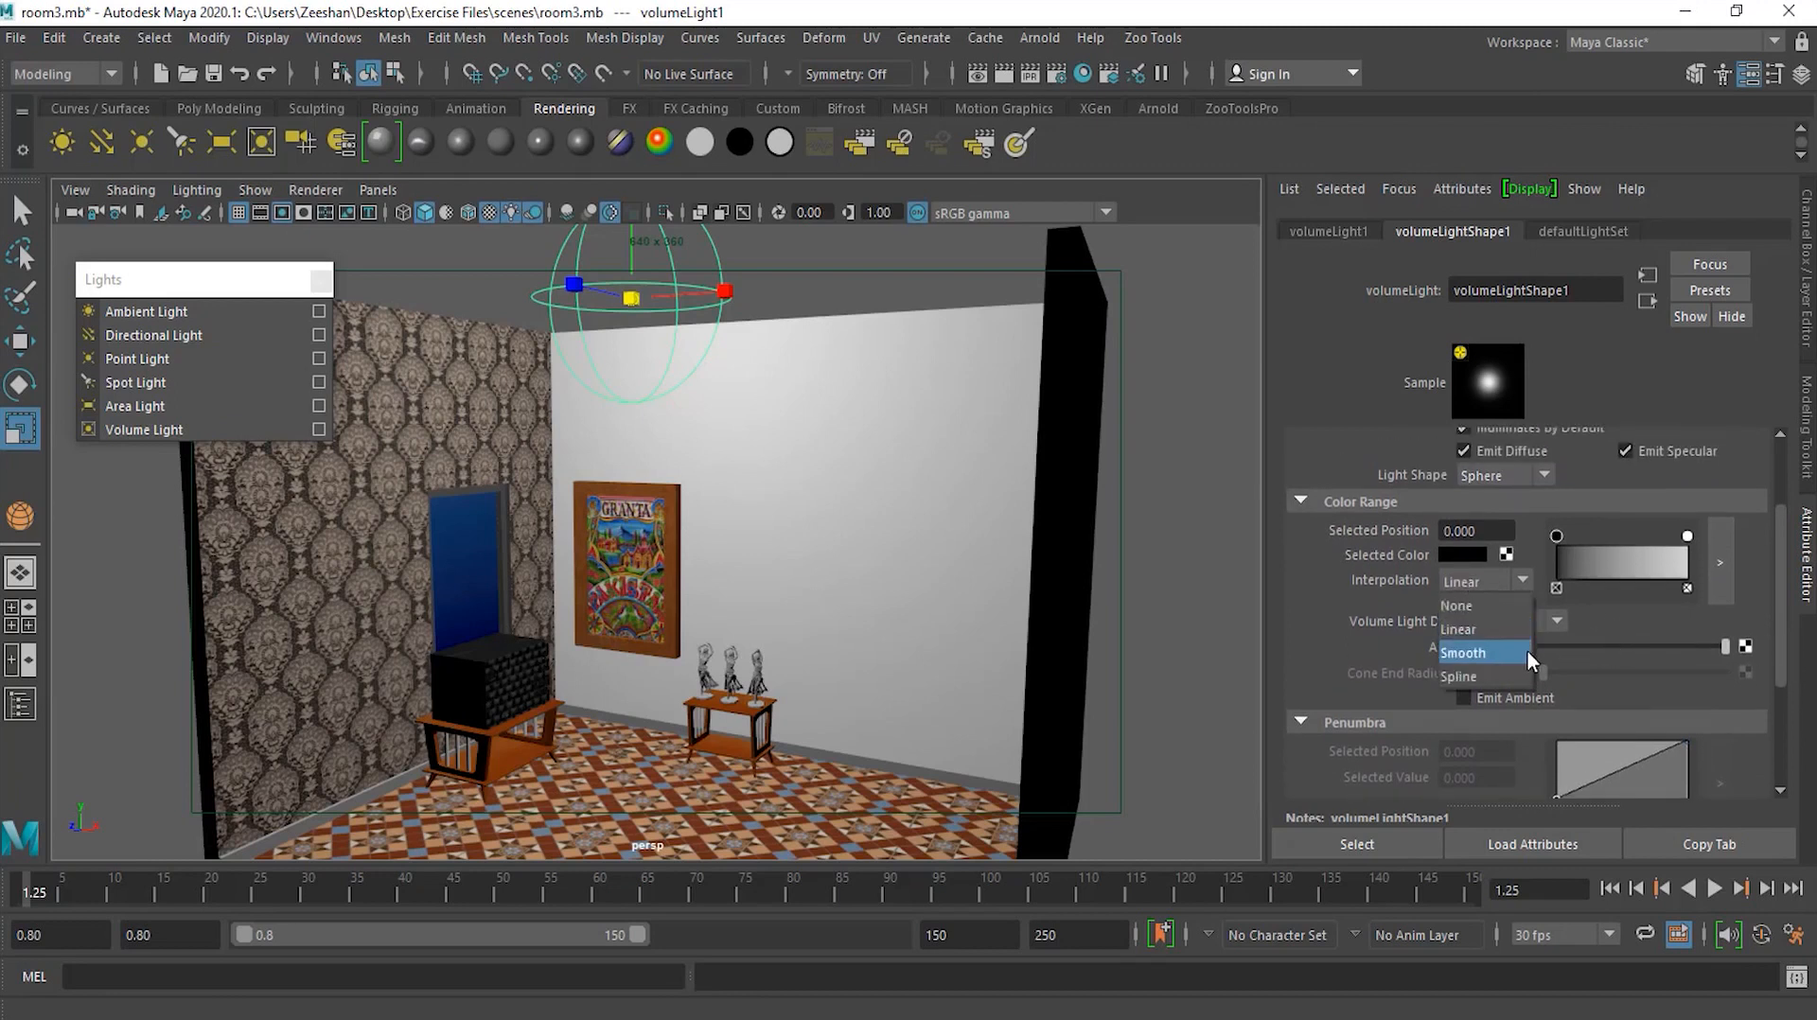
left_click(1529, 653)
left_click(1500, 578)
left_click(1501, 675)
left_click(1495, 579)
left_click(1495, 608)
left_click(1495, 579)
left_click(1499, 630)
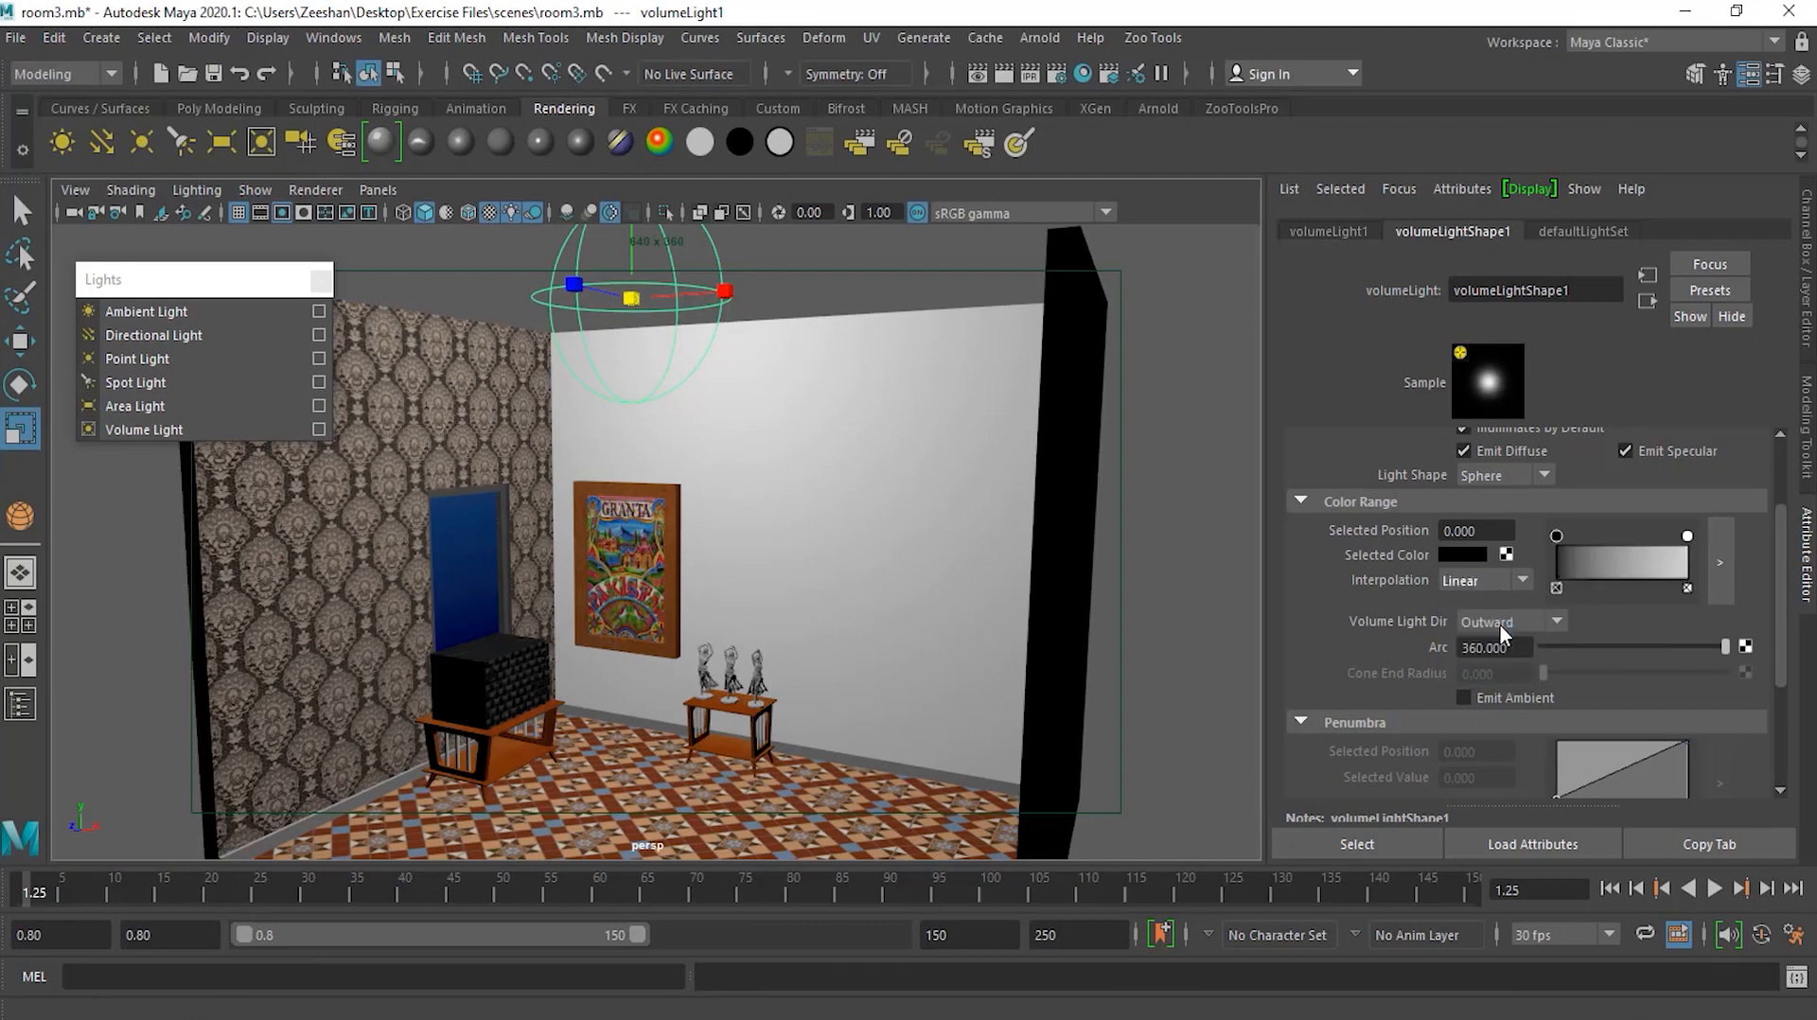
Test the volume light's arc, keeping it at 360, and try the other light directions before returning to Outward
mouse_move(1720, 648)
left_mouse_down()
mouse_move(1563, 649)
mouse_move(1746, 653)
left_mouse_up()
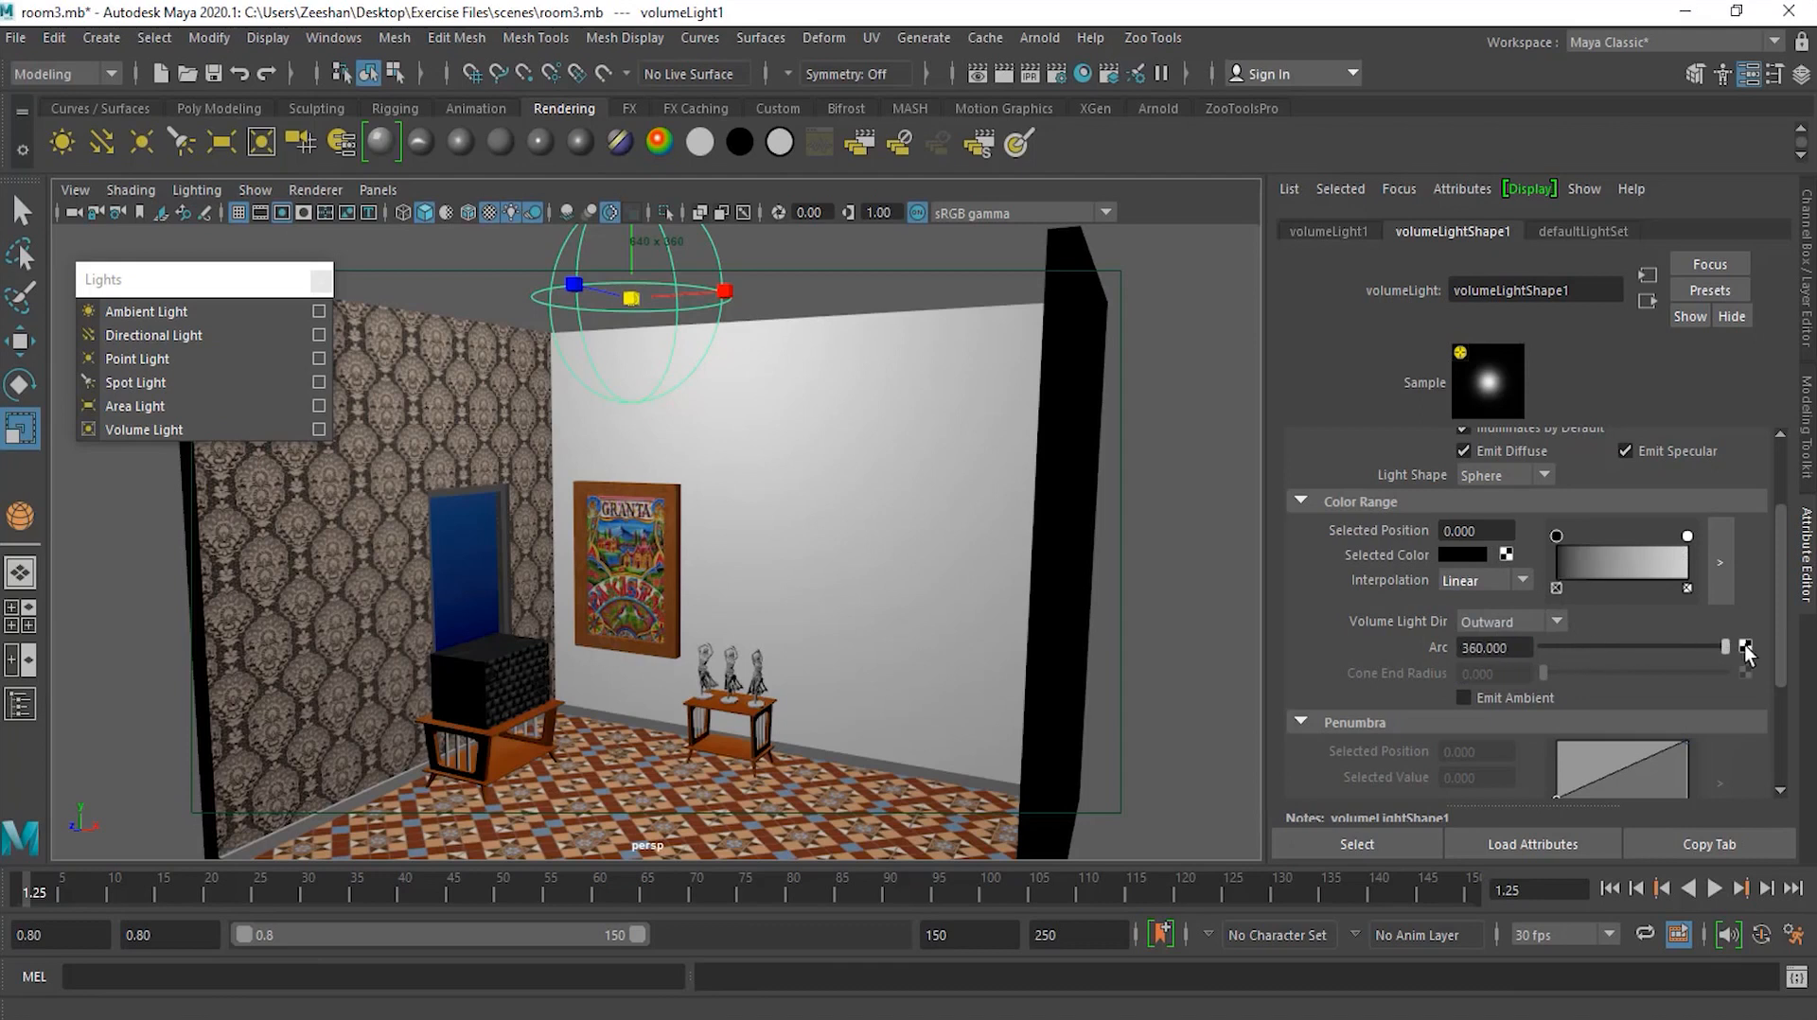
left_click(1514, 622)
left_click(1526, 663)
left_click(1524, 625)
left_click(1519, 697)
left_click(1529, 623)
left_click(1529, 647)
left_click_drag(1784, 643, 1782, 549)
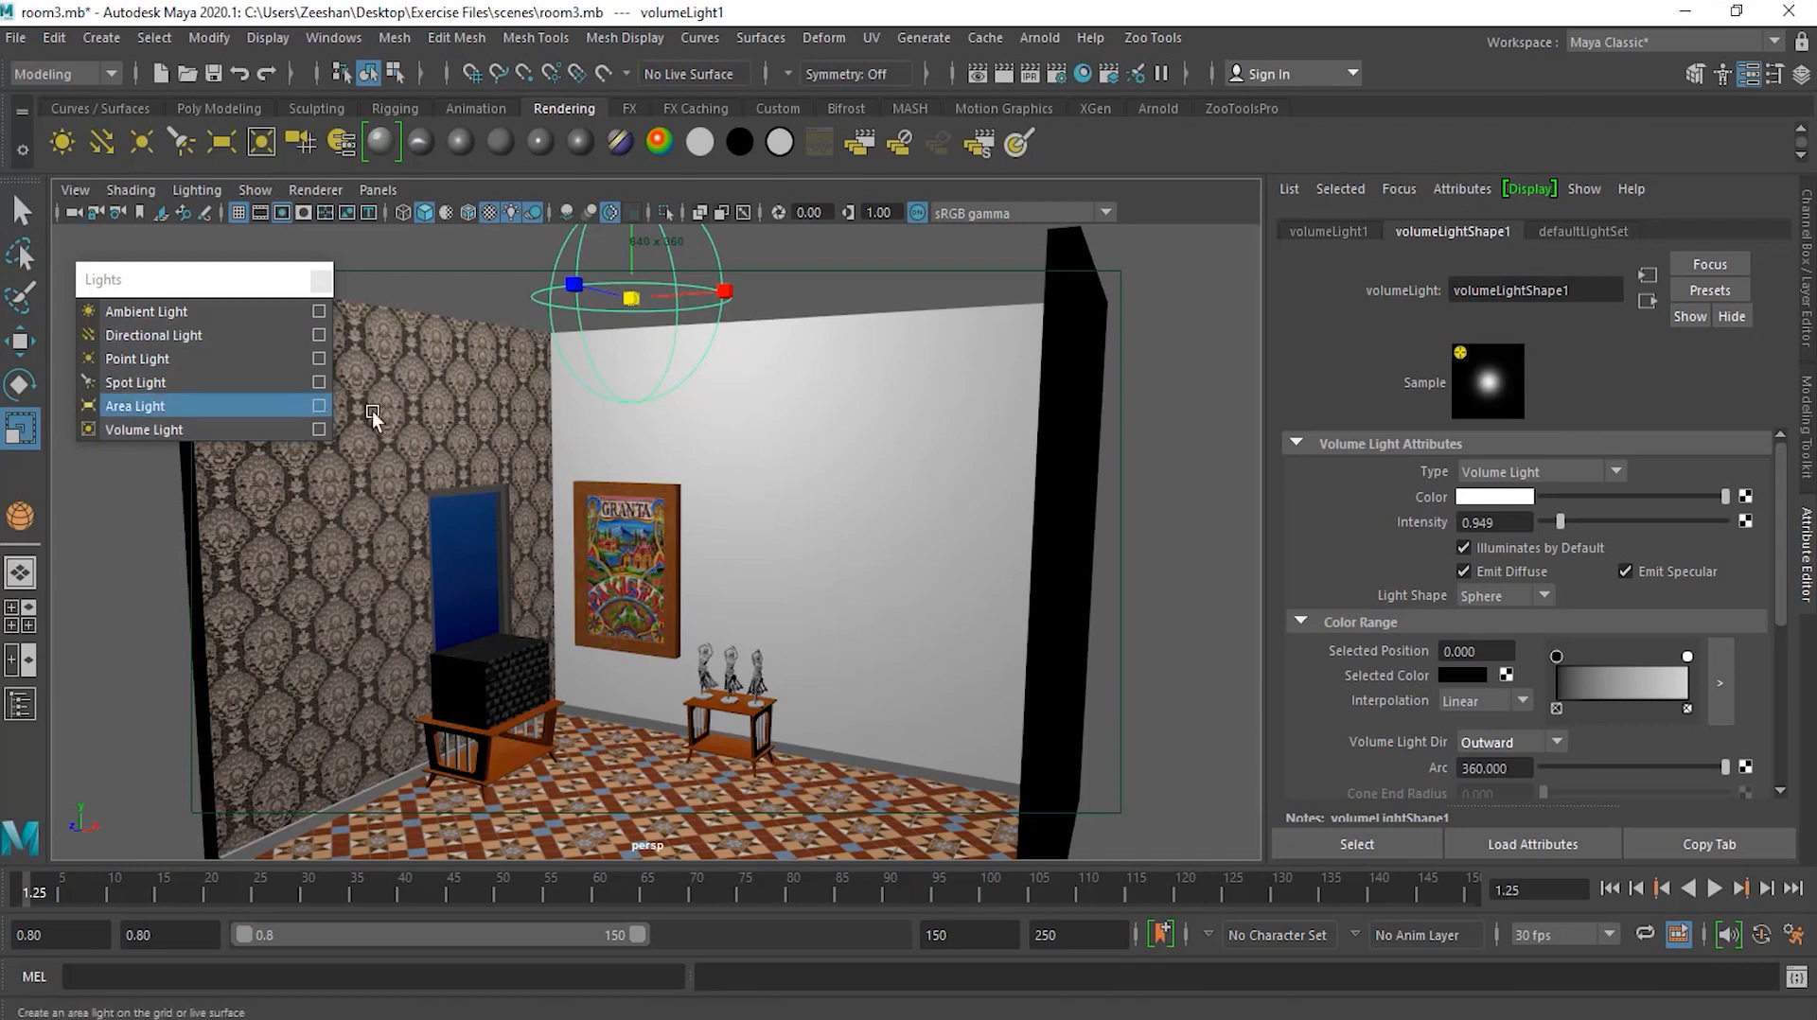
right_click_drag(822, 423, 600, 420, "alt")
middle_click_drag(821, 409, 804, 486, "alt")
left_click_drag(683, 593, 706, 503, "alt")
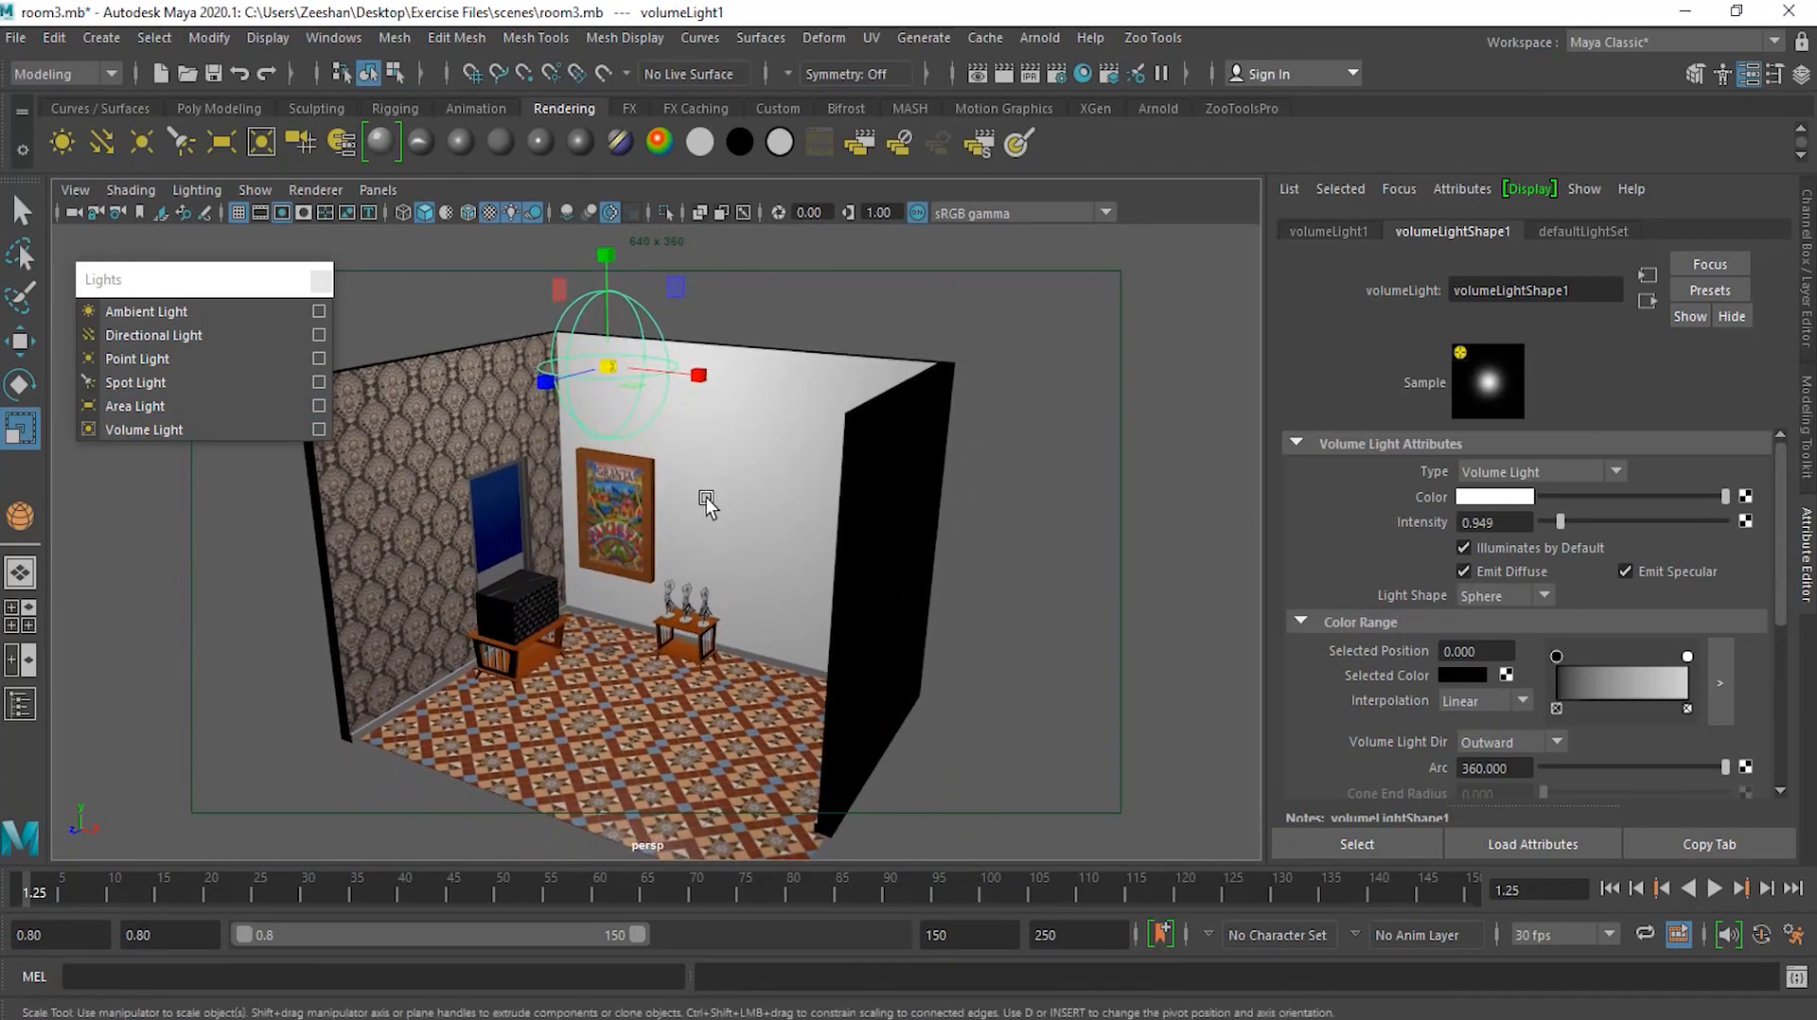